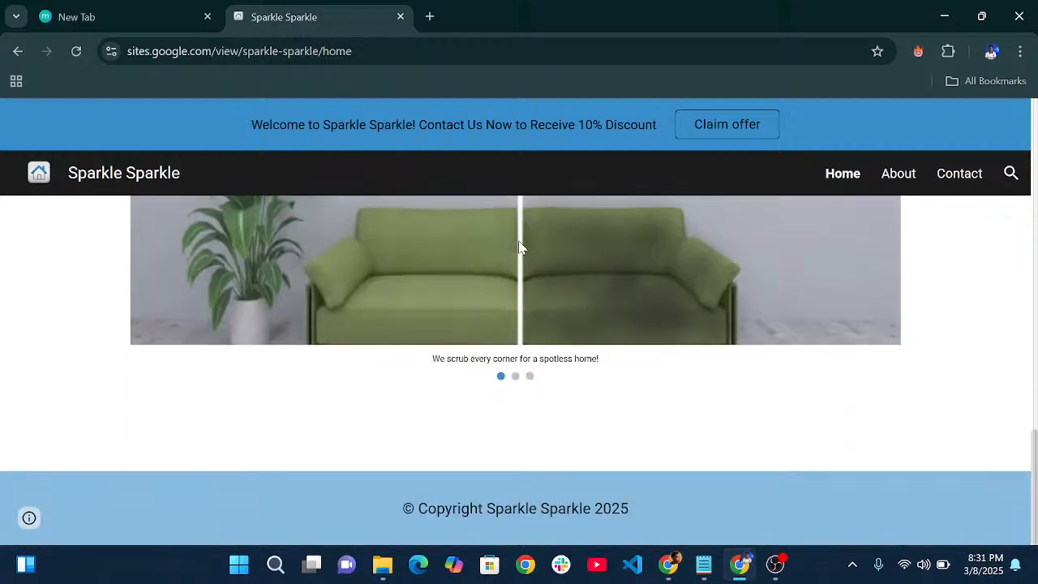
- Browse the published Home page, then visit the About, Contact and Home pages
scroll(520, 245, "up", 15)
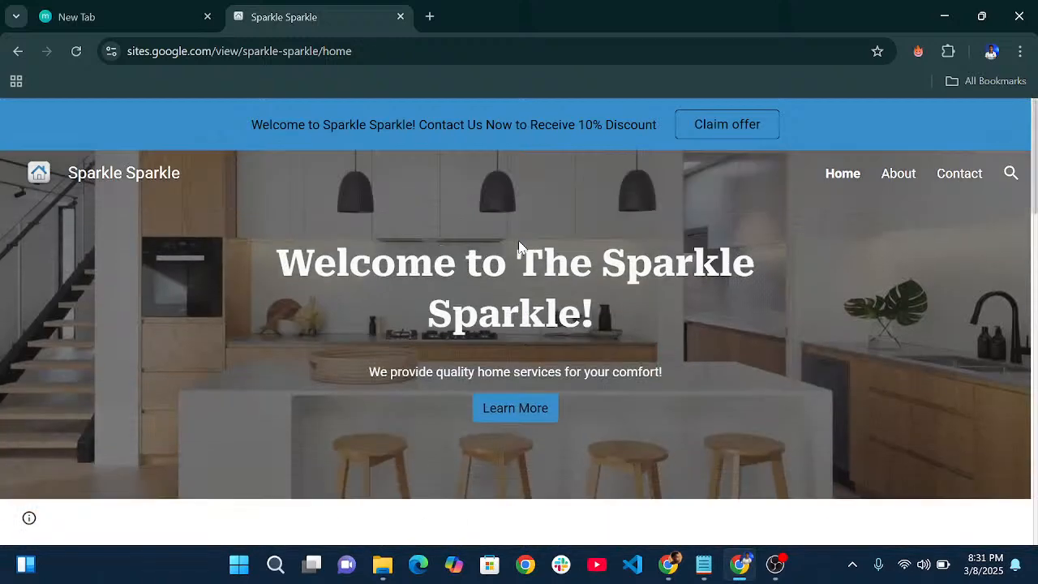
scroll(718, 262, "down", 10)
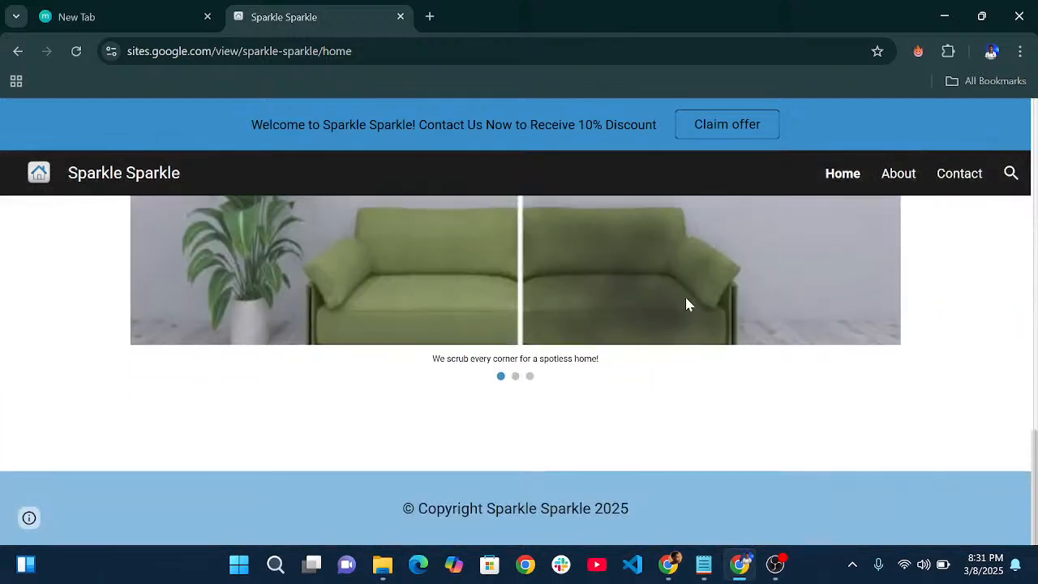
scroll(686, 301, "up", 5)
scroll(686, 304, "up", 5)
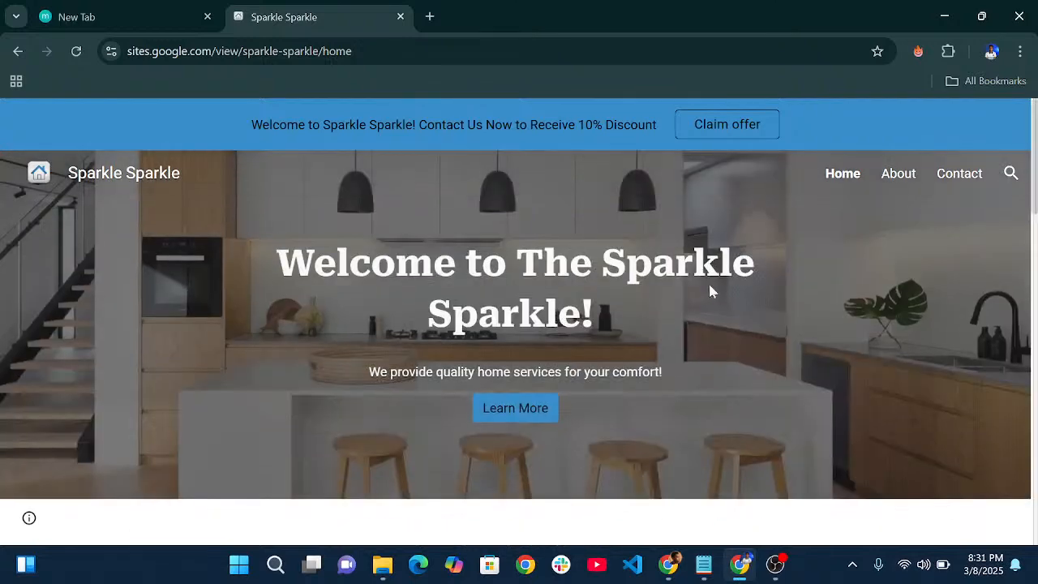
left_click(892, 181)
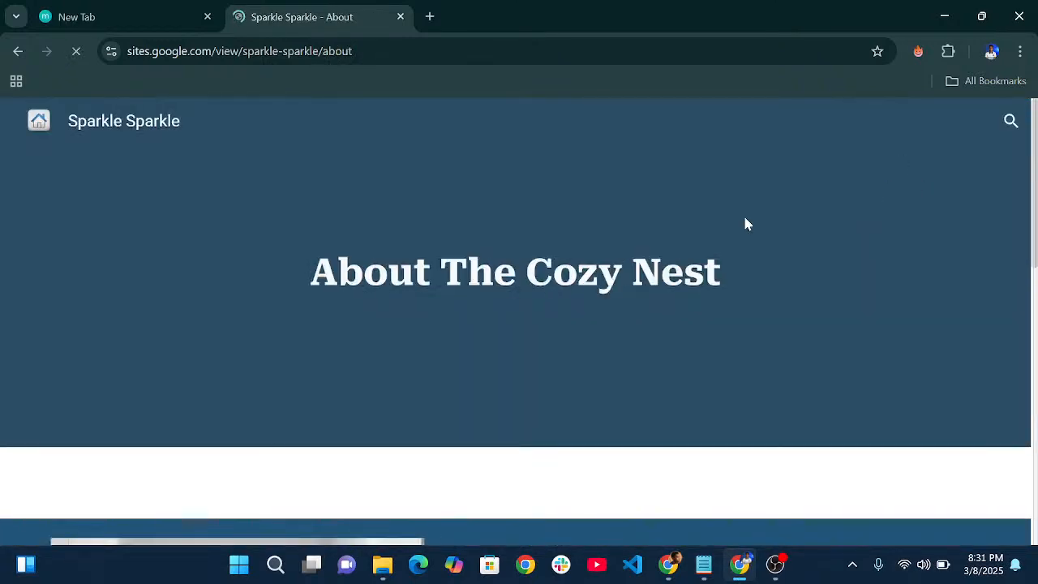
left_click(957, 133)
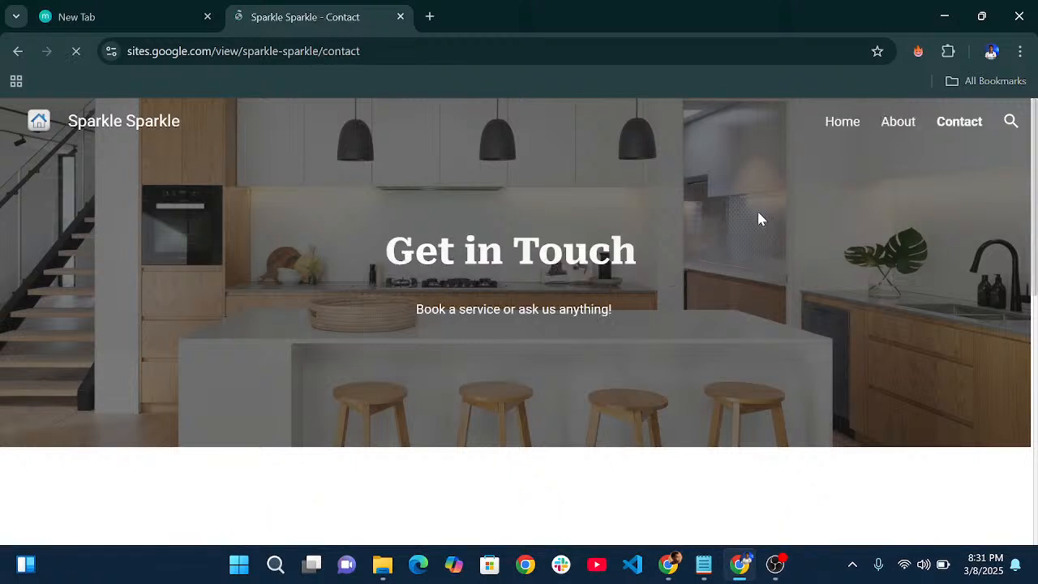
left_click(848, 128)
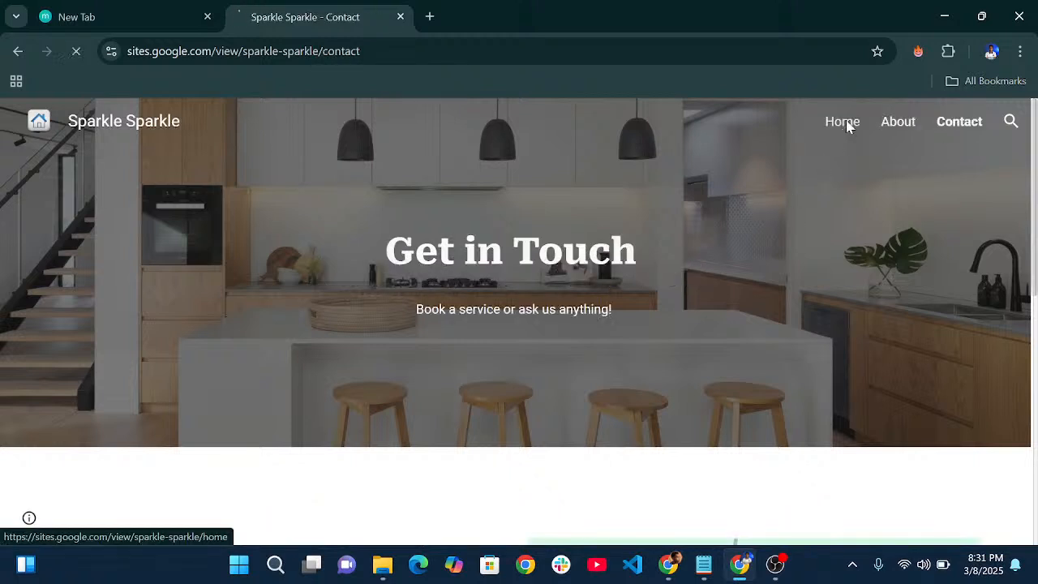
- Advance the Home page's before-and-after carousel two slides to the stovetop slide
scroll(573, 237, "down", 10)
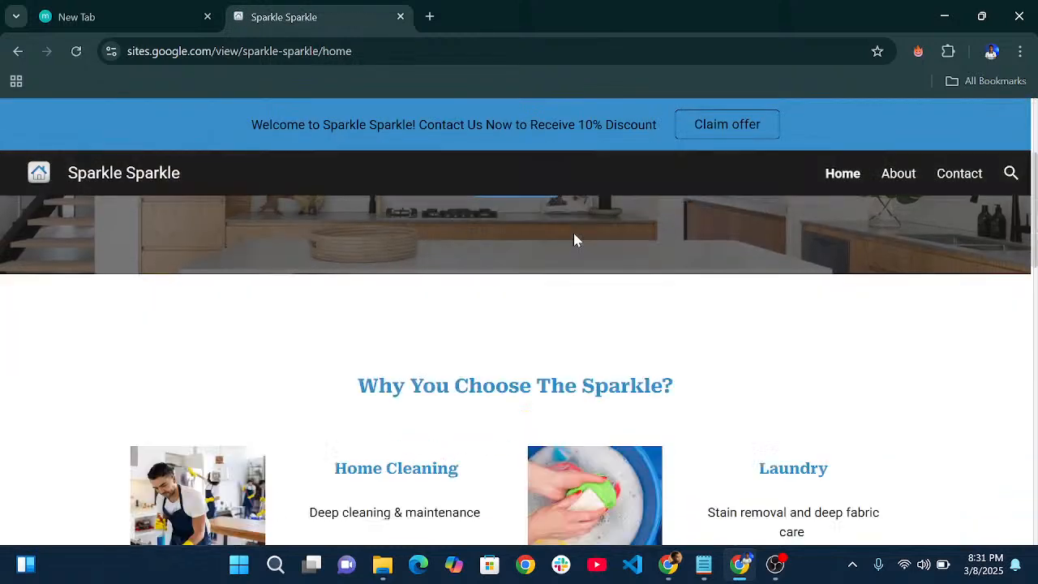
scroll(575, 236, "down", 3)
scroll(575, 236, "up", 5)
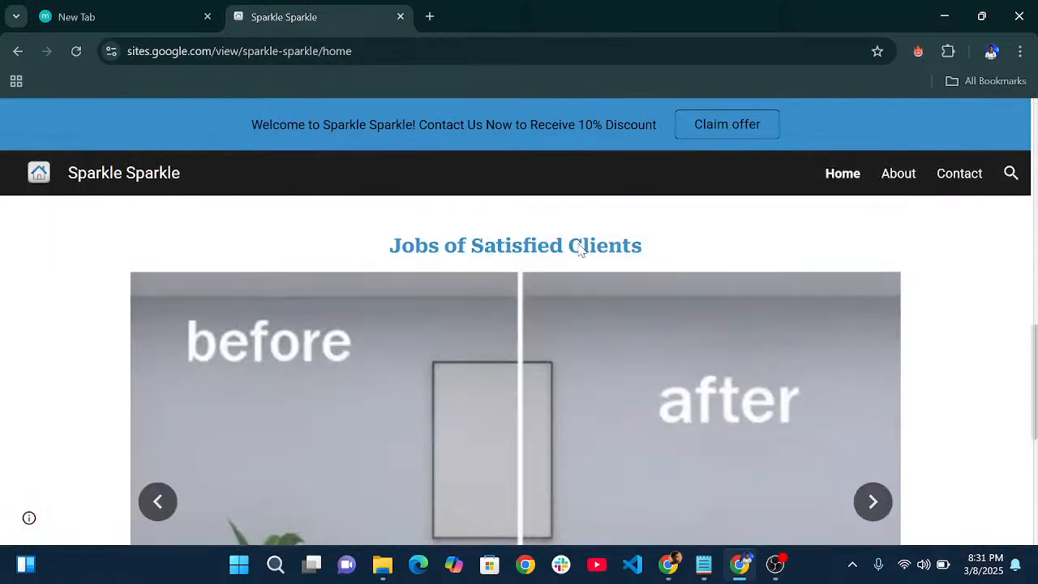
left_click(874, 503)
left_click(873, 503)
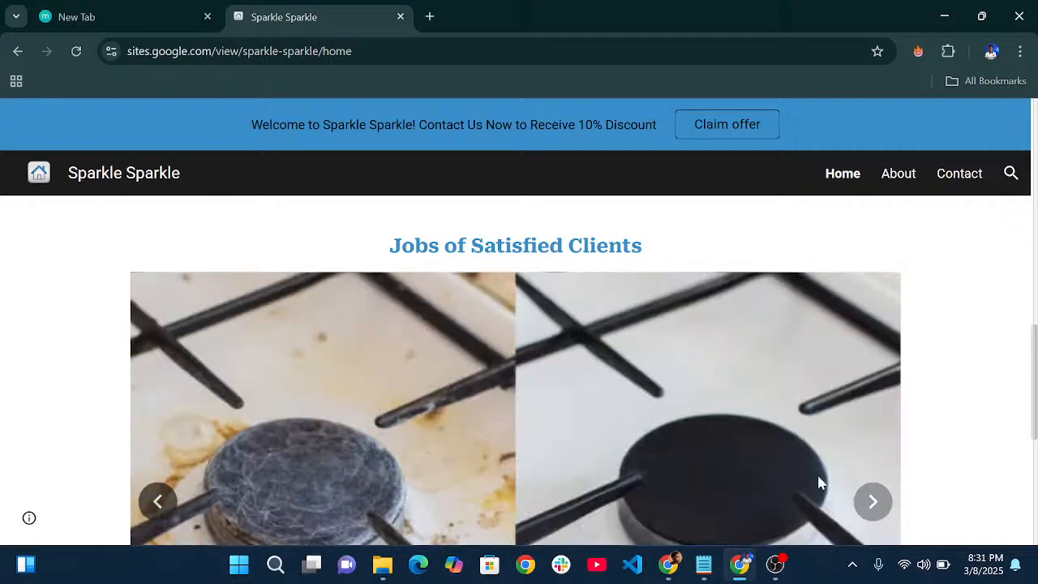
scroll(648, 351, "down", 3)
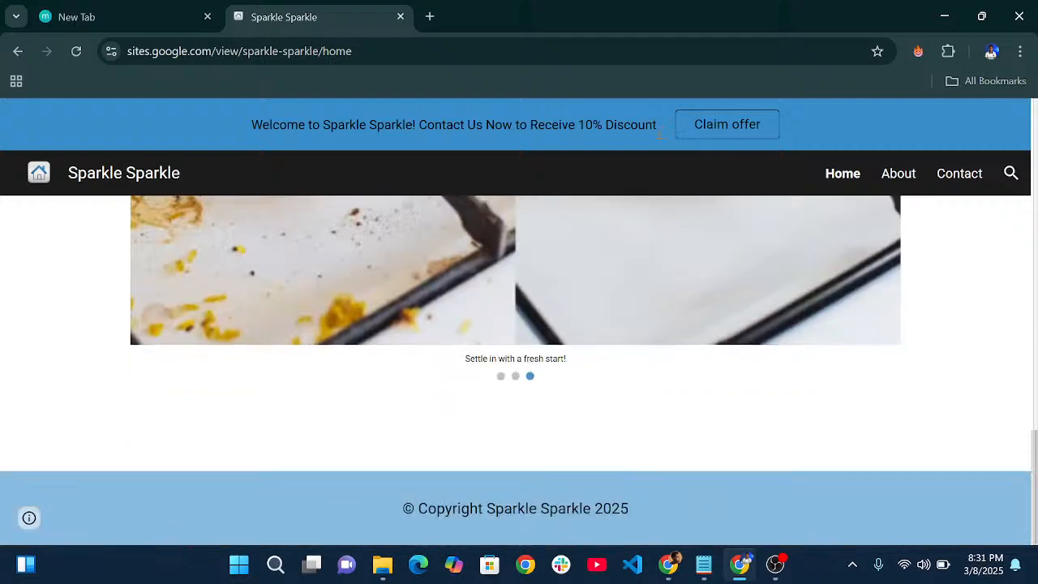
scroll(711, 262, "up", 5)
- On the About page, highlight the Why You Choose Us list, then deselect it
left_click(898, 174)
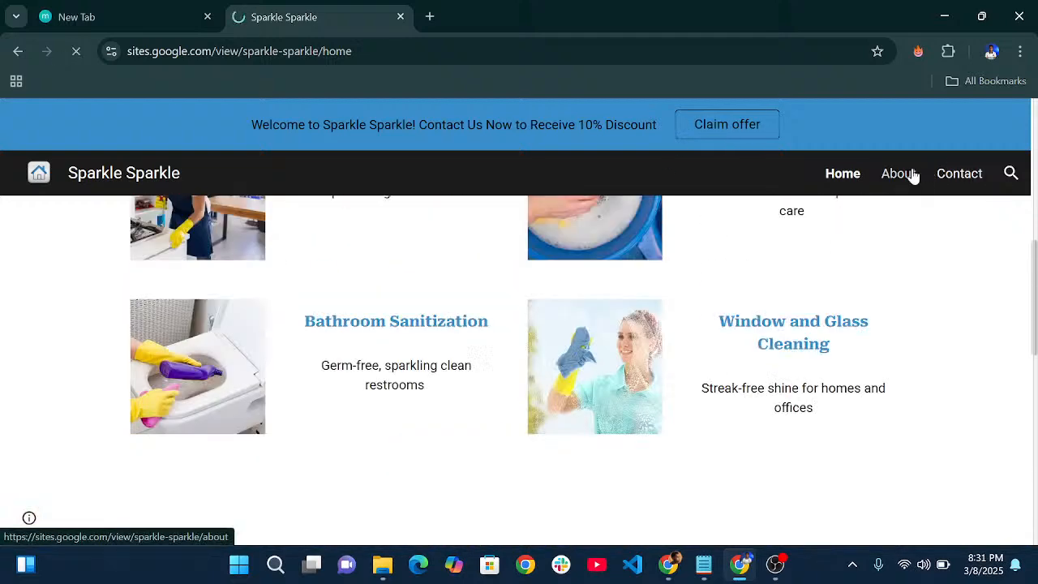
scroll(584, 292, "down", 6)
scroll(568, 296, "up", 5)
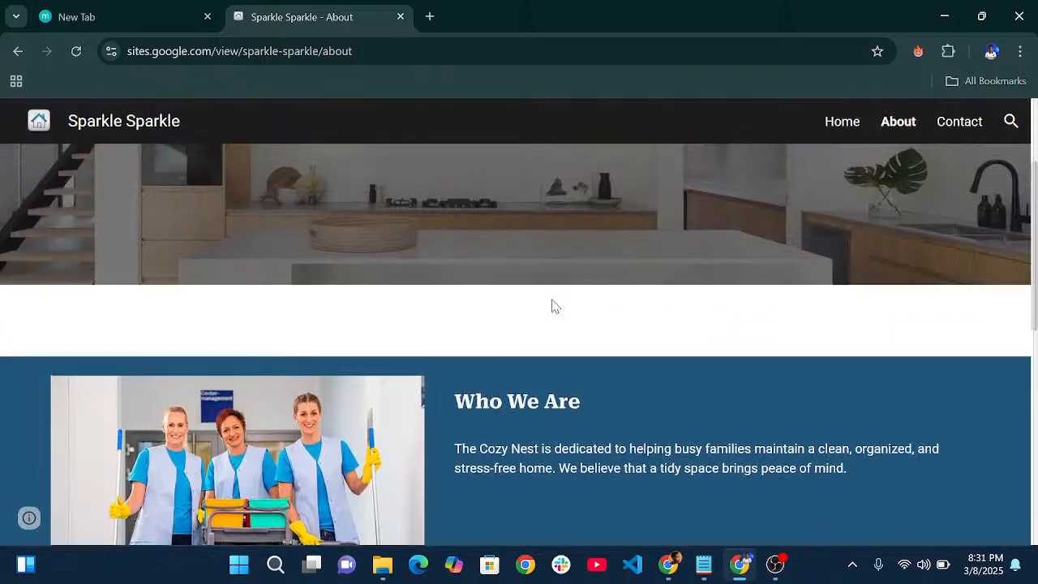
scroll(551, 303, "down", 3)
scroll(486, 235, "down", 4)
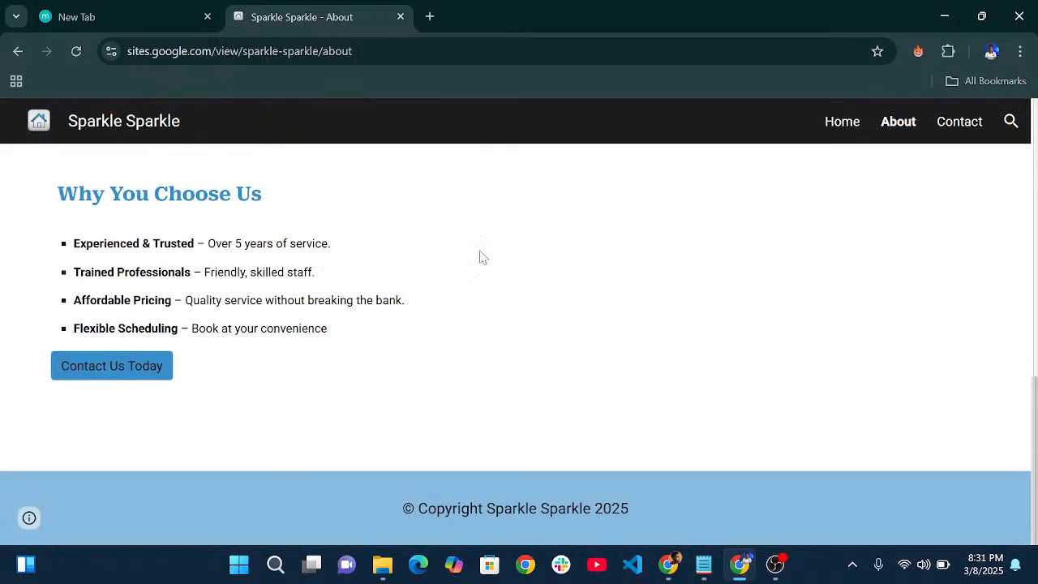
left_click_drag(57, 188, 622, 452)
left_click(143, 293)
- Go to the Contact page and look over its contact details and map
left_click(960, 128)
scroll(608, 224, "down", 10)
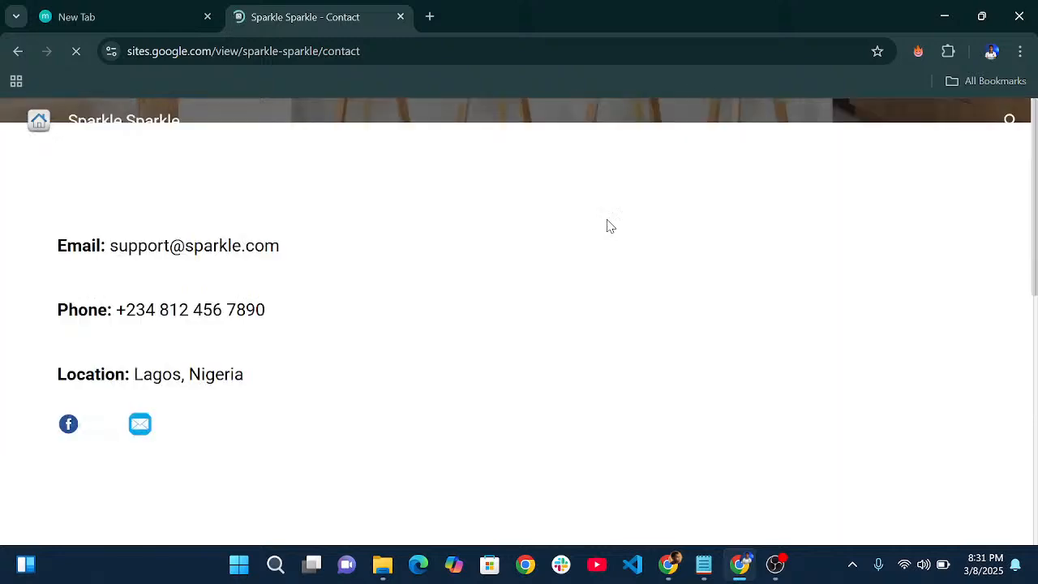
scroll(746, 343, "up", 5)
scroll(748, 349, "down", 4)
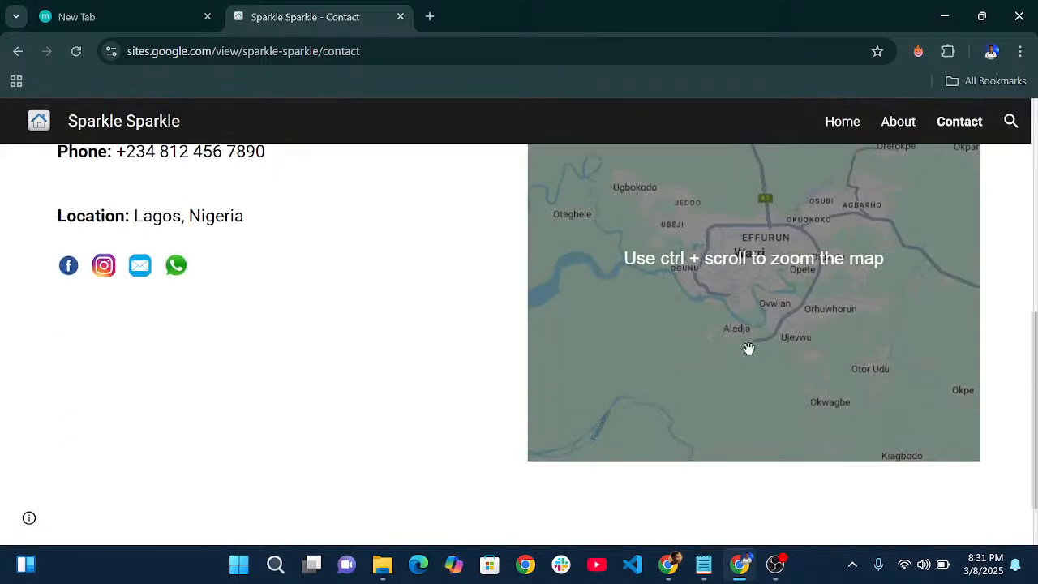
scroll(749, 338, "up", 3)
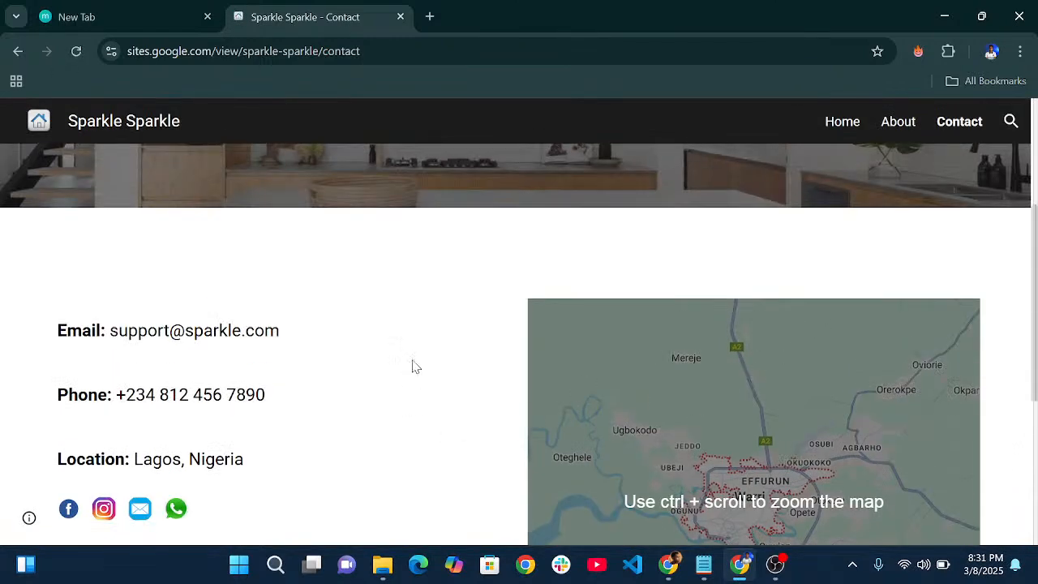
scroll(113, 331, "down", 2)
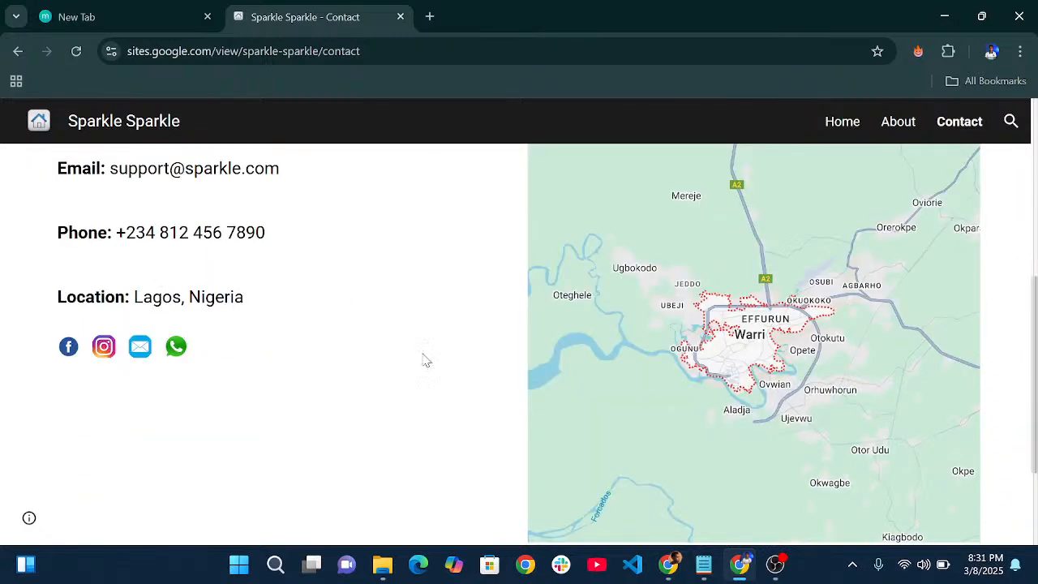
scroll(373, 304, "up", 4)
scroll(398, 276, "up", 1)
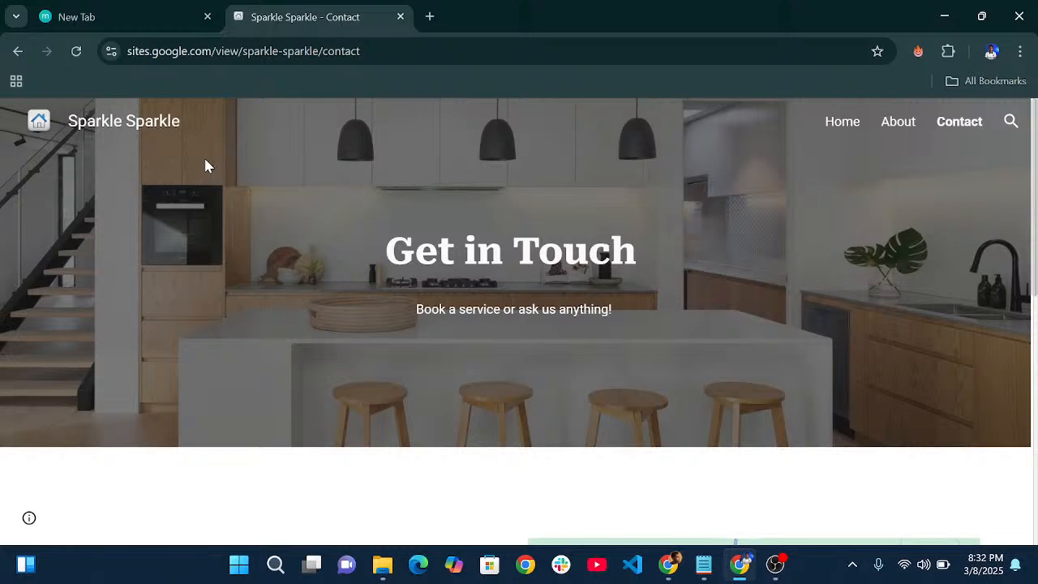
- Load sites.google.com in the empty new Chrome tab
left_click(73, 14)
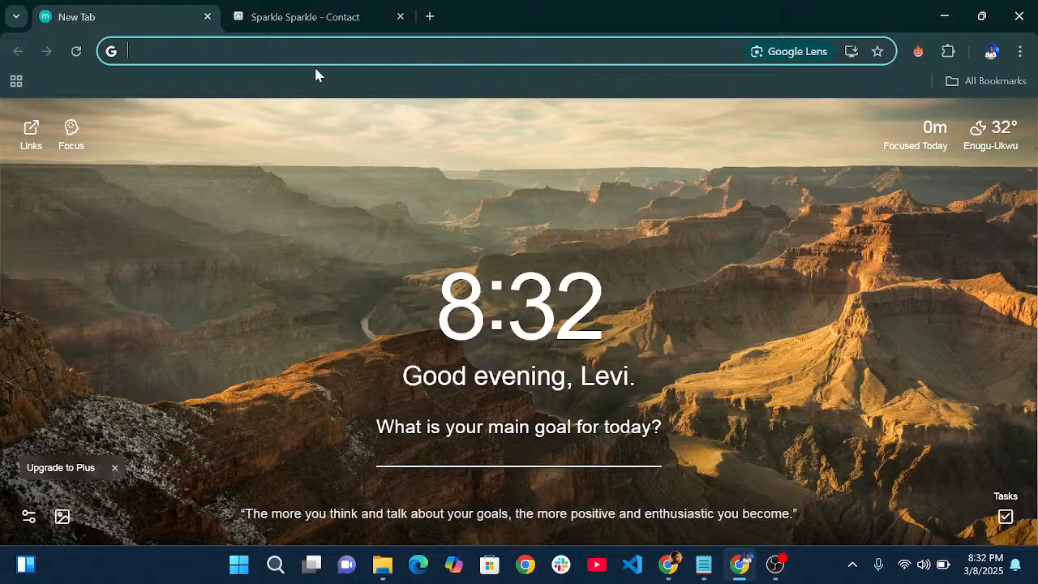
type("google")
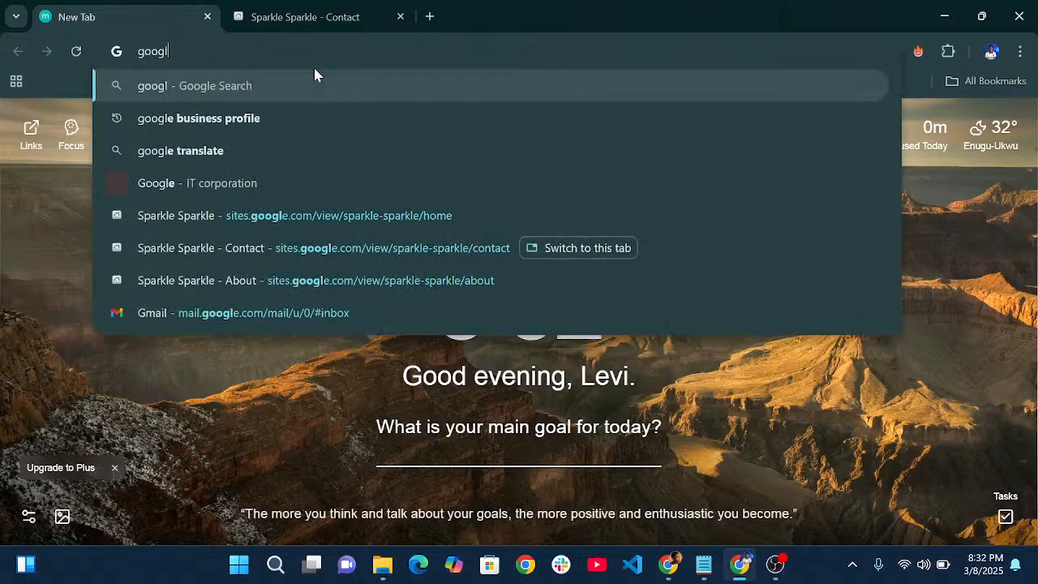
key("BackSpace")
key("BackSpace")
key("BackSpace")
key("BackSpace")
key("BackSpace")
key("BackSpace")
type("sit")
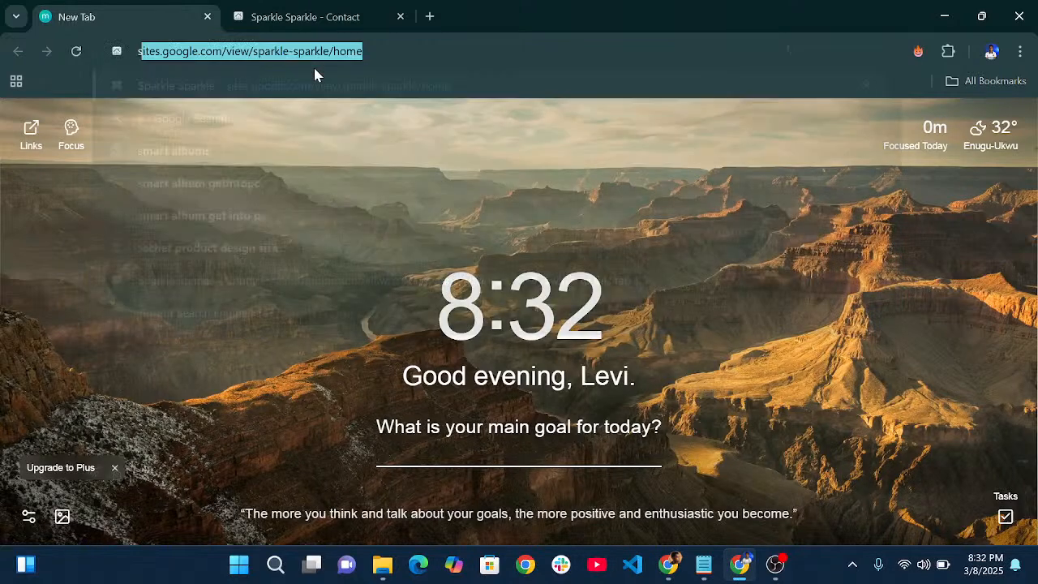
type("e")
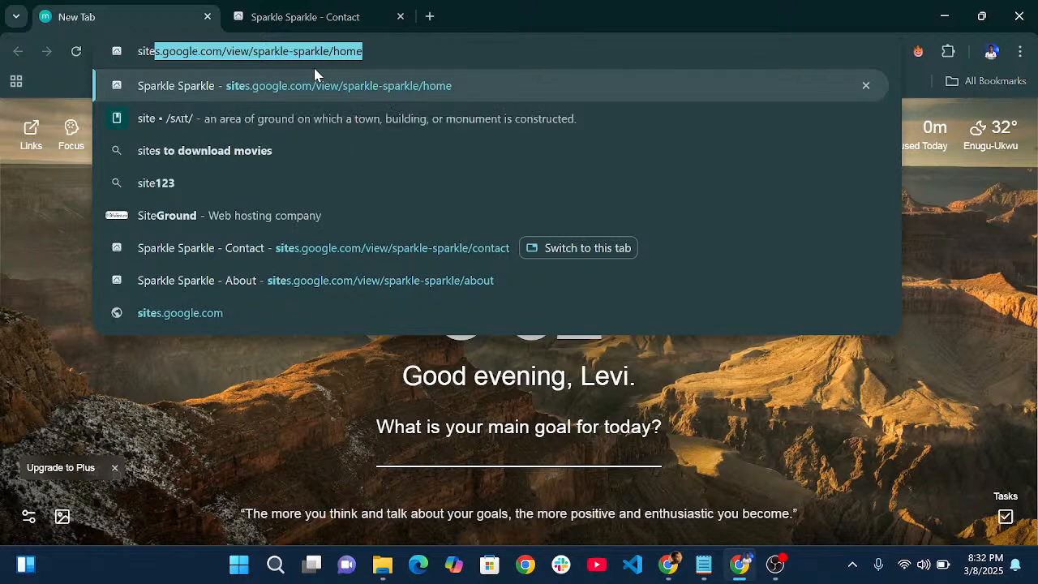
type("s.googl")
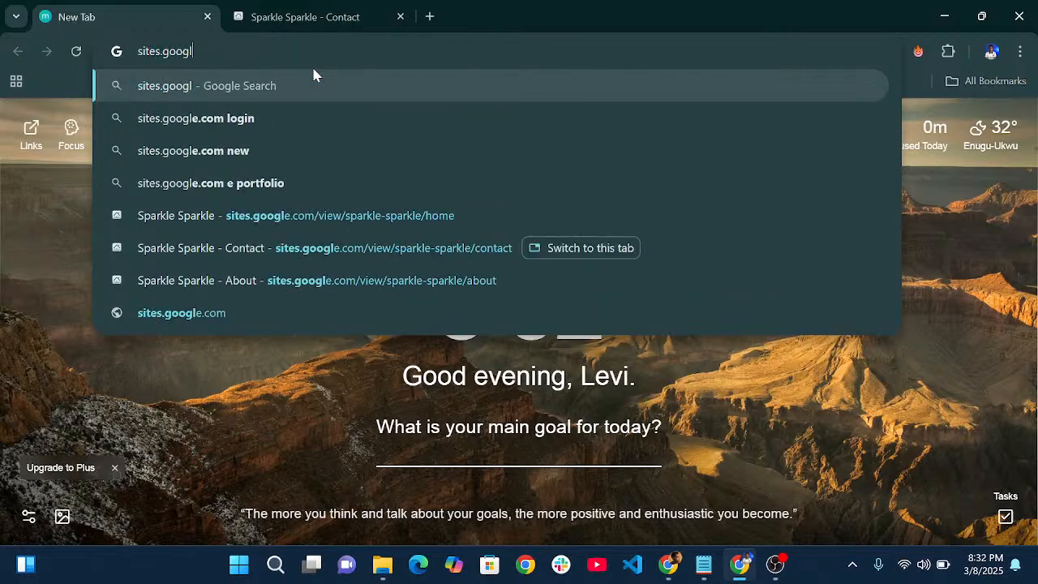
type("e.com")
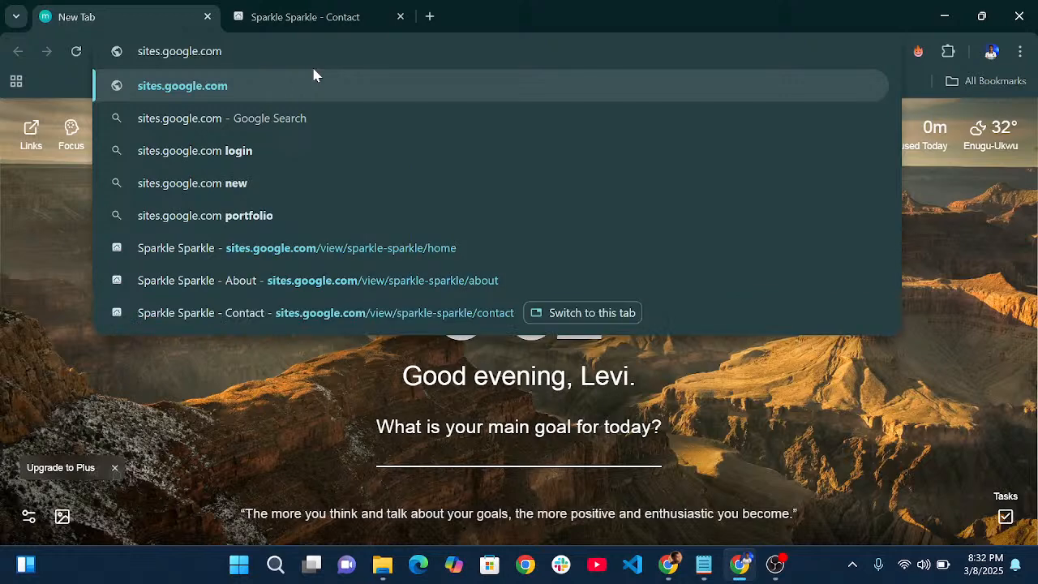
key("Return")
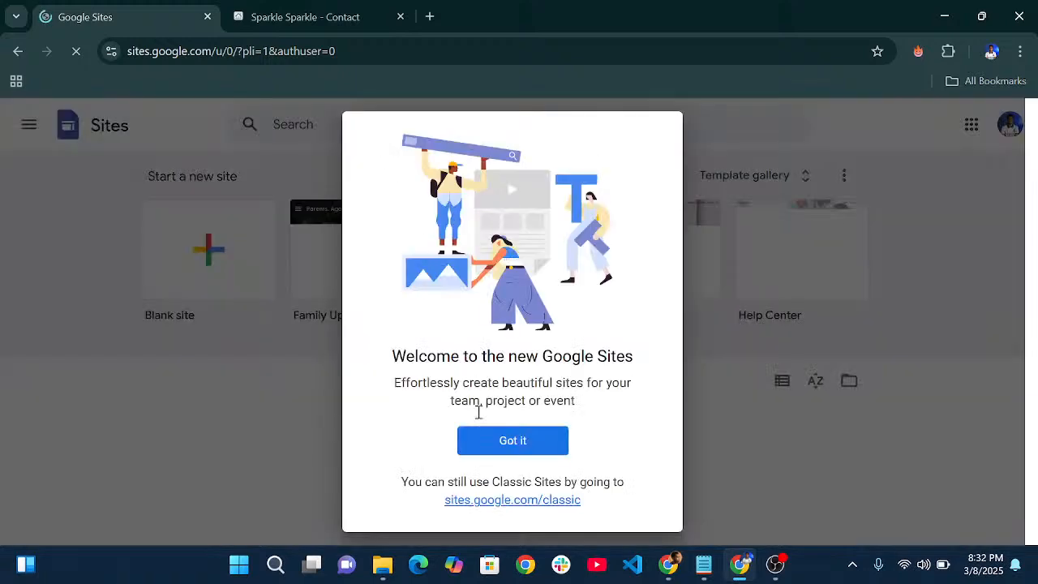
- Dismiss the Welcome to Google Sites dialog and look over the templates and Recent sites
scroll(499, 441, "down", 2)
left_click(514, 298)
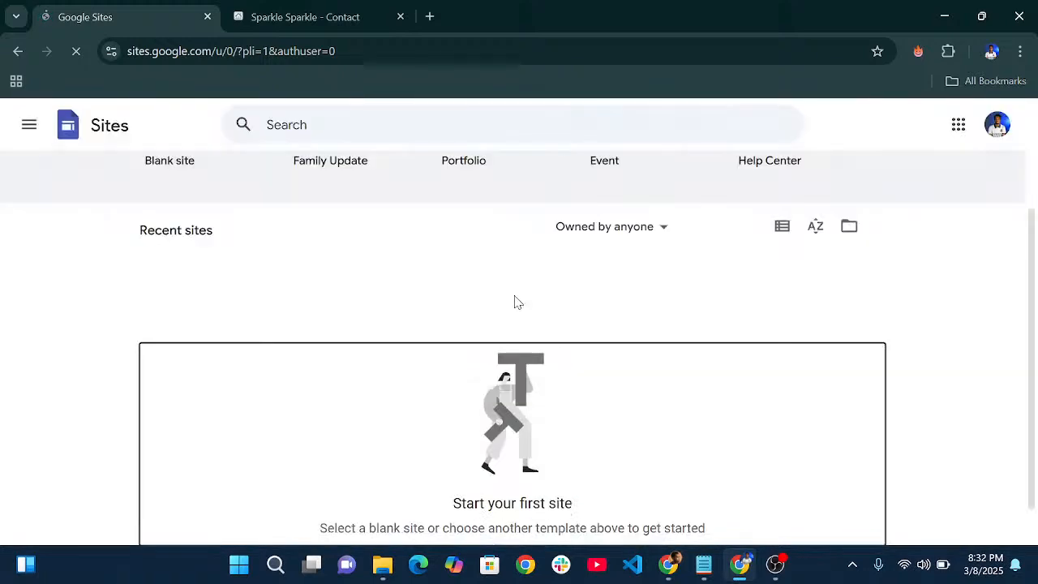
scroll(524, 303, "up", 2)
scroll(524, 311, "down", 3)
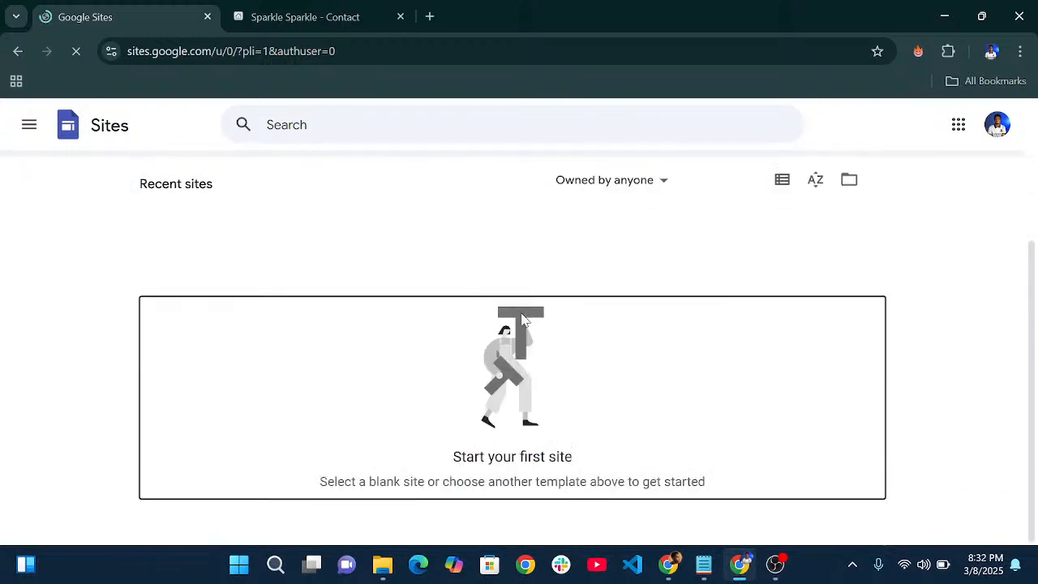
scroll(523, 329, "up", 3)
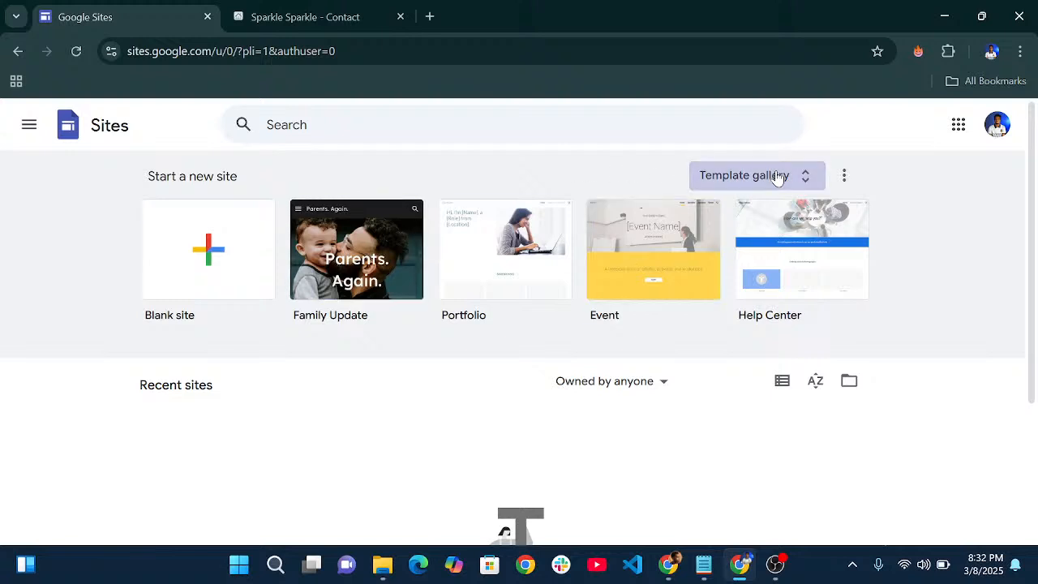
- Open the full template gallery and browse to the Salon template under Small business
left_click(734, 175)
scroll(329, 280, "down", 2)
scroll(331, 280, "up", 2)
scroll(384, 333, "down", 3)
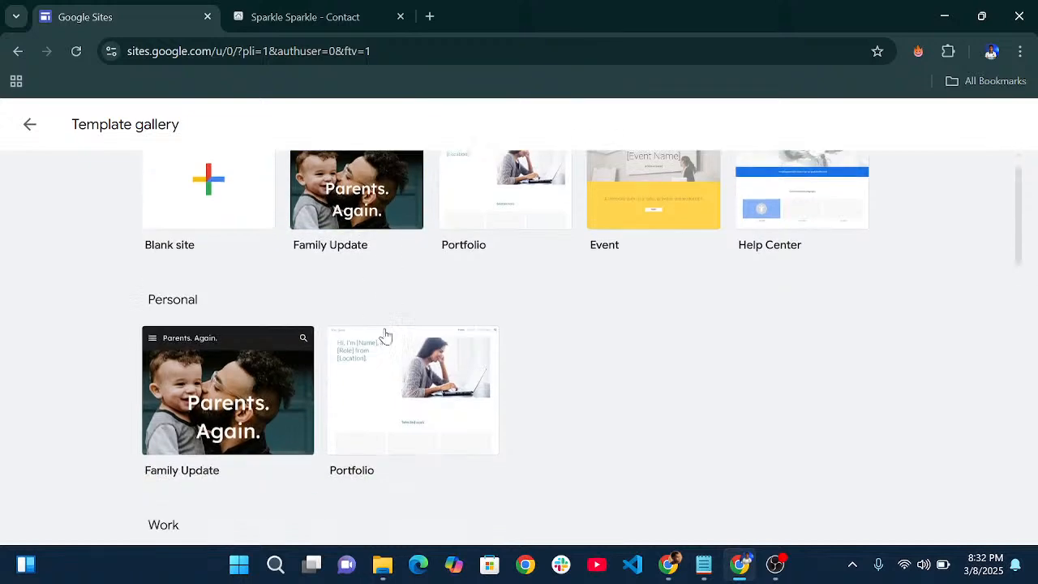
scroll(389, 197, "down", 10)
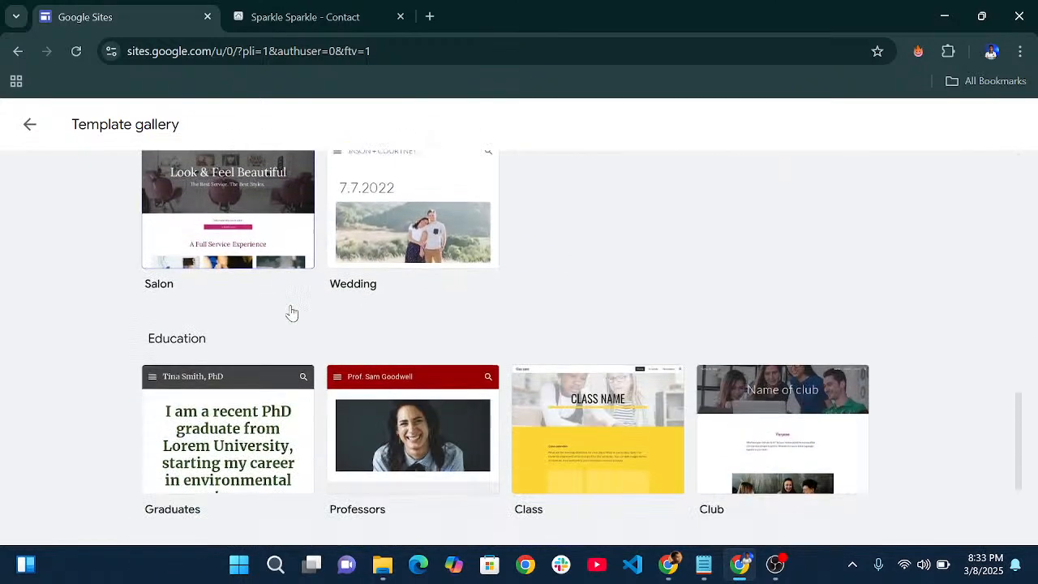
scroll(379, 350, "up", 1)
scroll(377, 349, "up", 10)
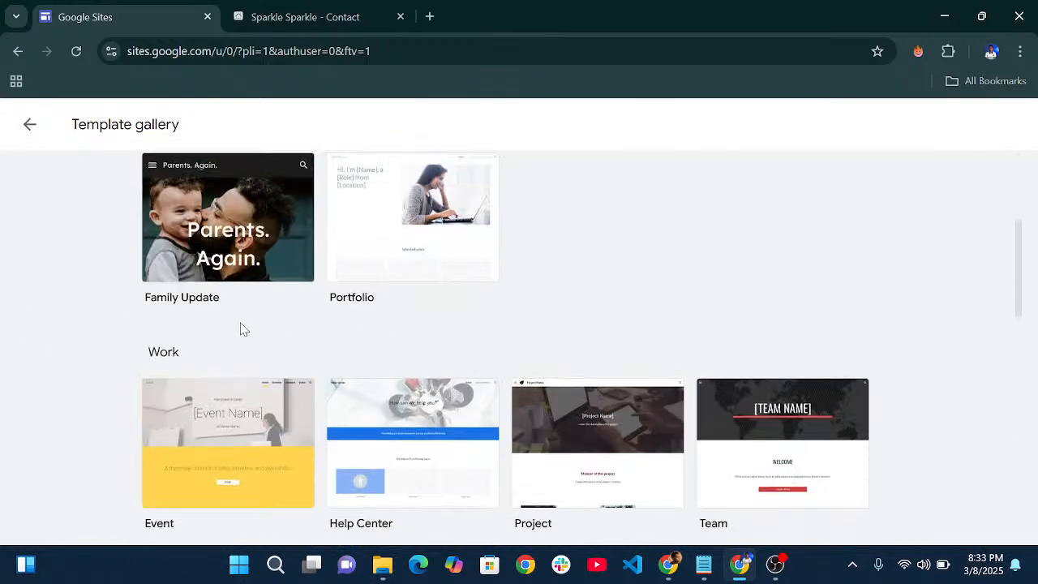
scroll(220, 370, "down", 3)
scroll(425, 280, "up", 3)
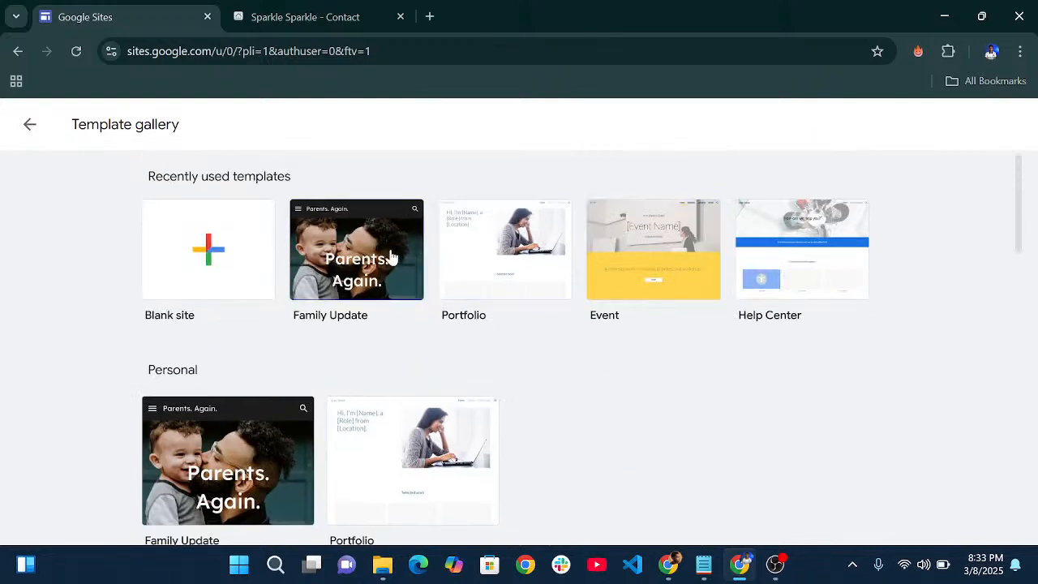
scroll(389, 268, "down", 10)
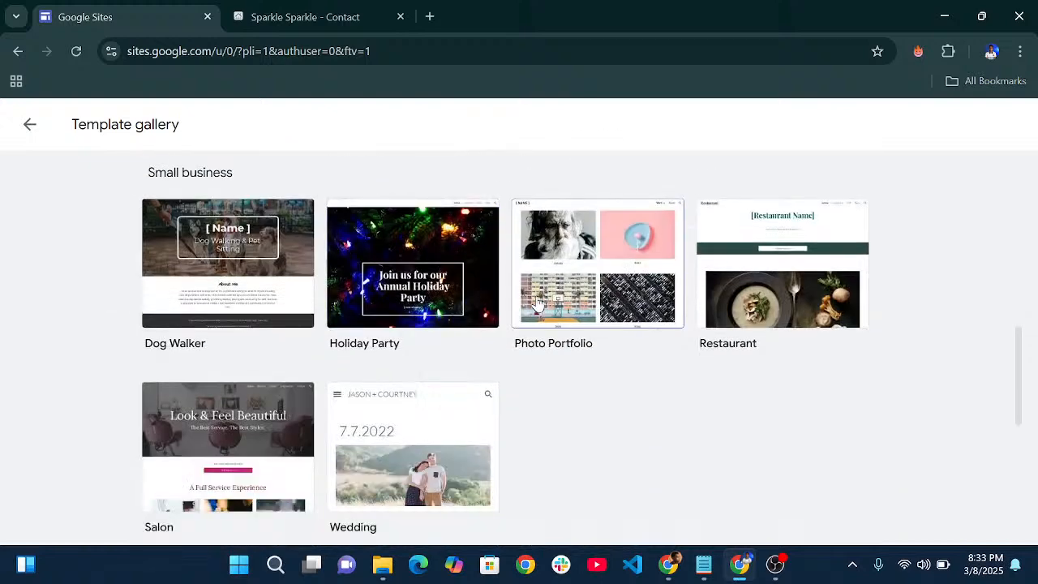
scroll(382, 320, "down", 2)
scroll(378, 333, "up", 5)
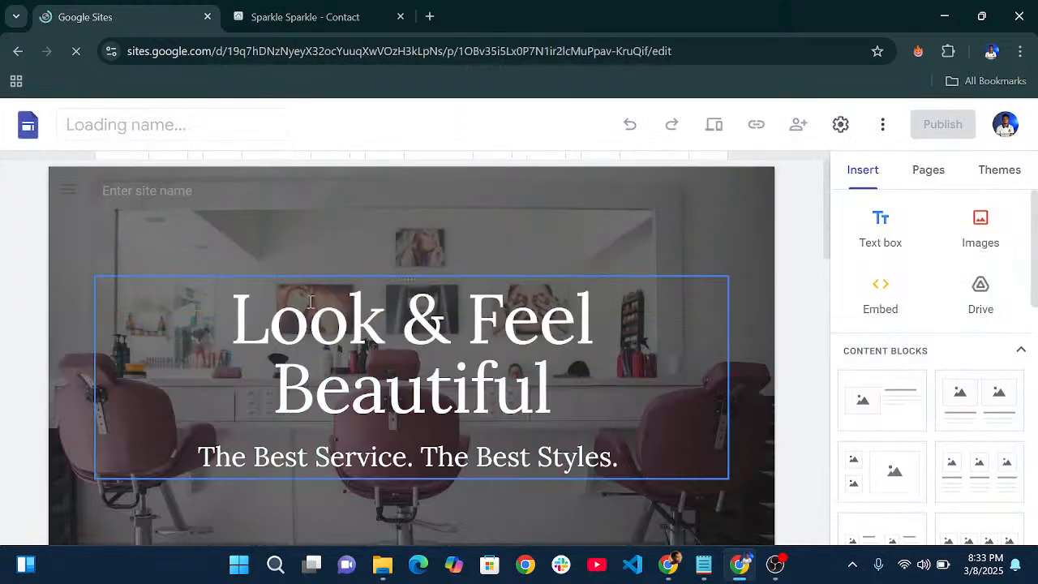
- Close the Add content tour popup over the Look & Feel Beautiful page
scroll(322, 311, "down", 3)
scroll(322, 312, "up", 3)
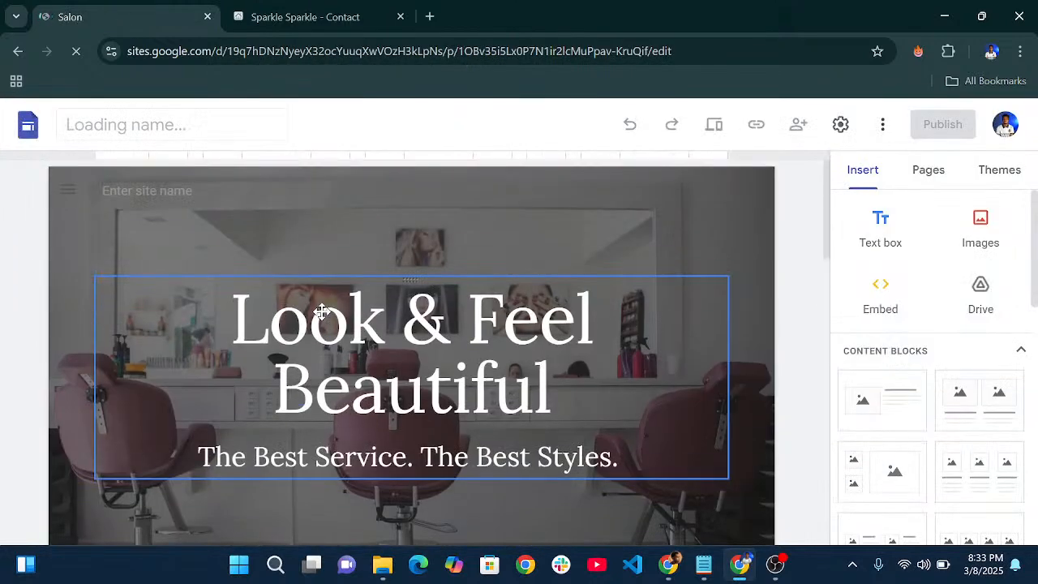
left_click(322, 313)
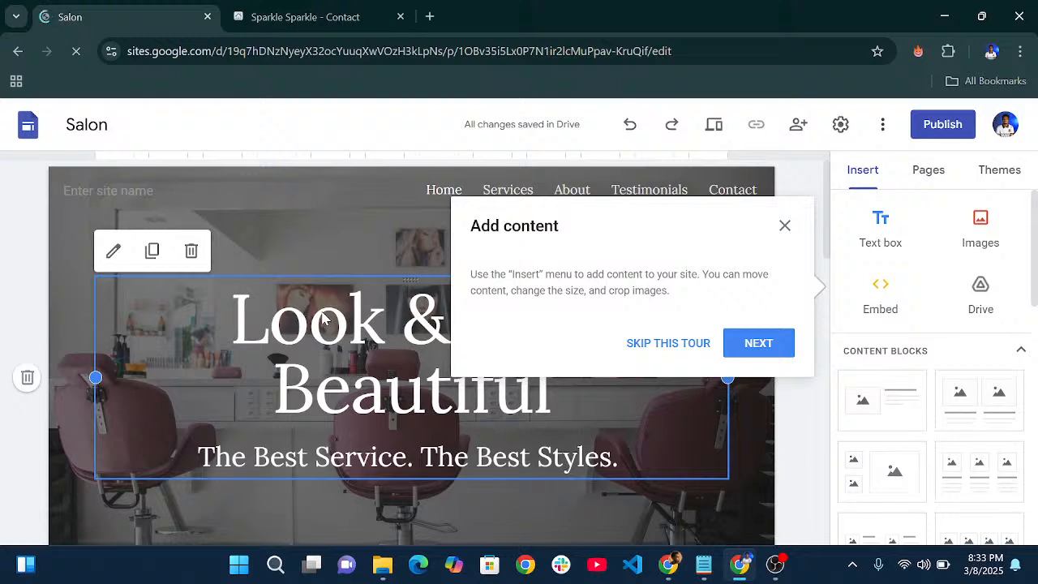
left_click(785, 226)
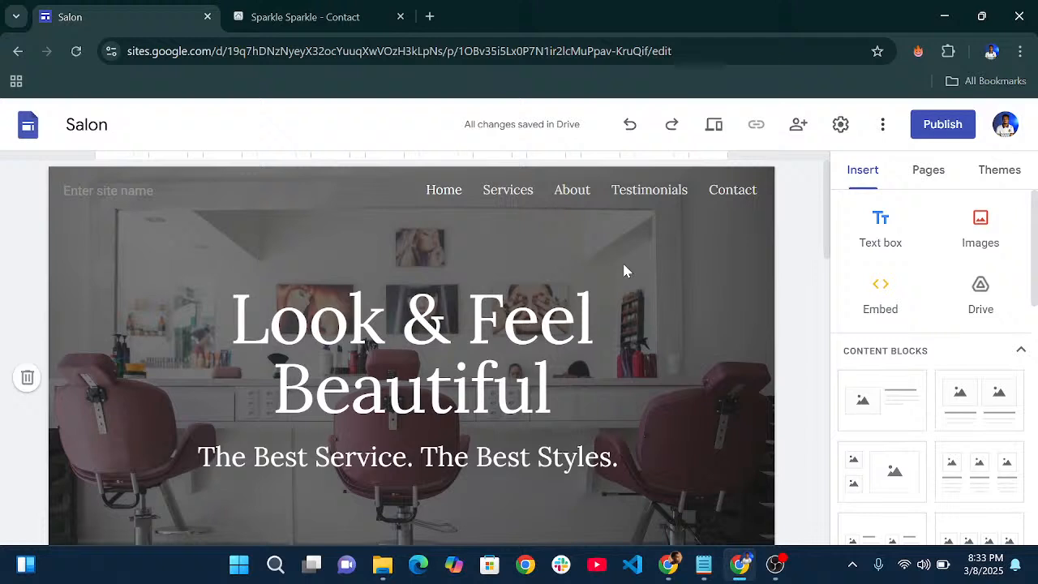
- Enter 'Nicky's Salon' as the site name in the header and commit it
scroll(624, 271, "down", 5)
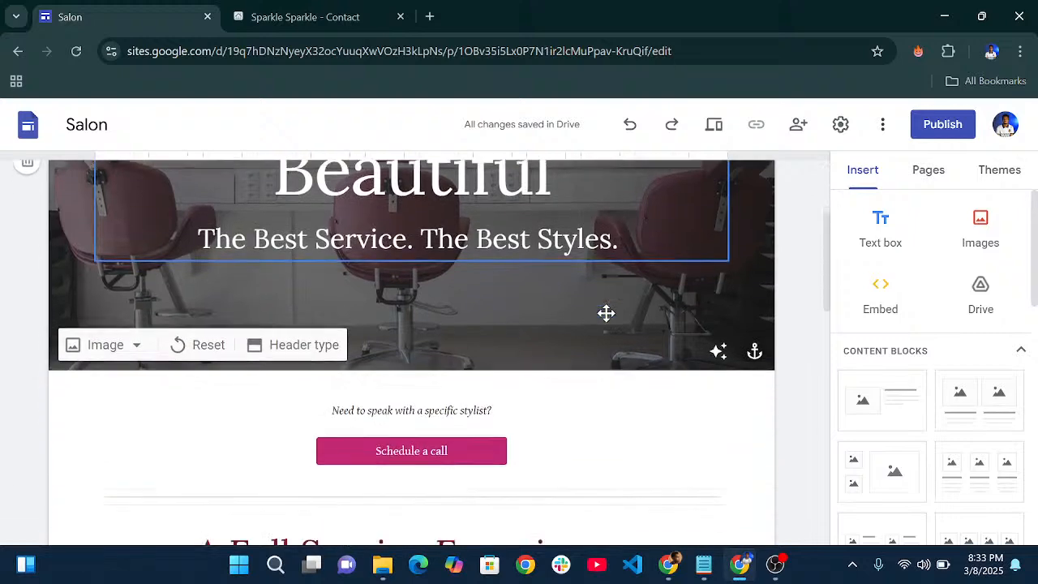
scroll(593, 290, "up", 6)
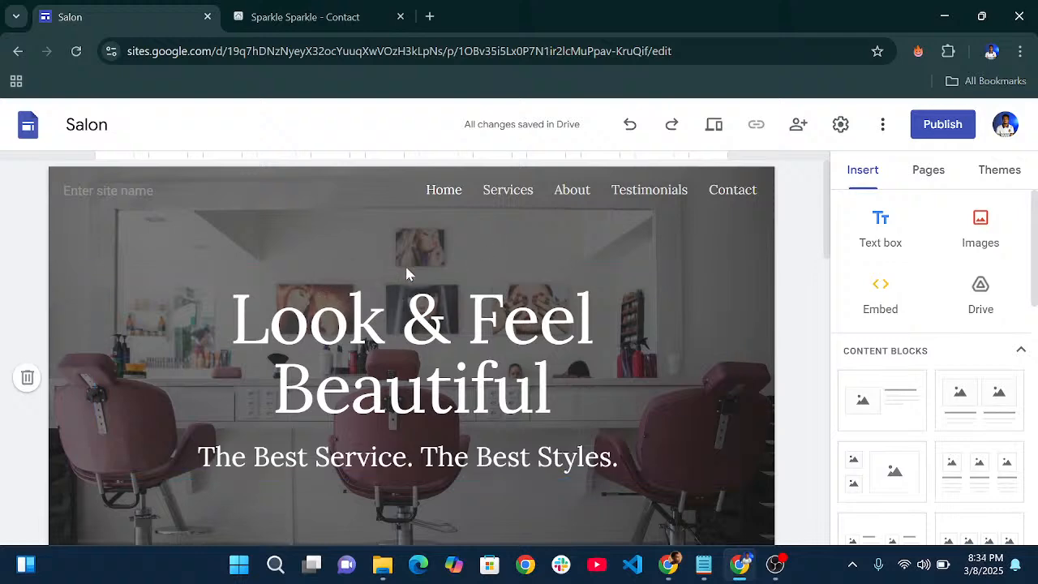
scroll(438, 260, "down", 1)
scroll(446, 268, "up", 1)
scroll(456, 305, "down", 5)
scroll(452, 295, "up", 5)
left_click(159, 193)
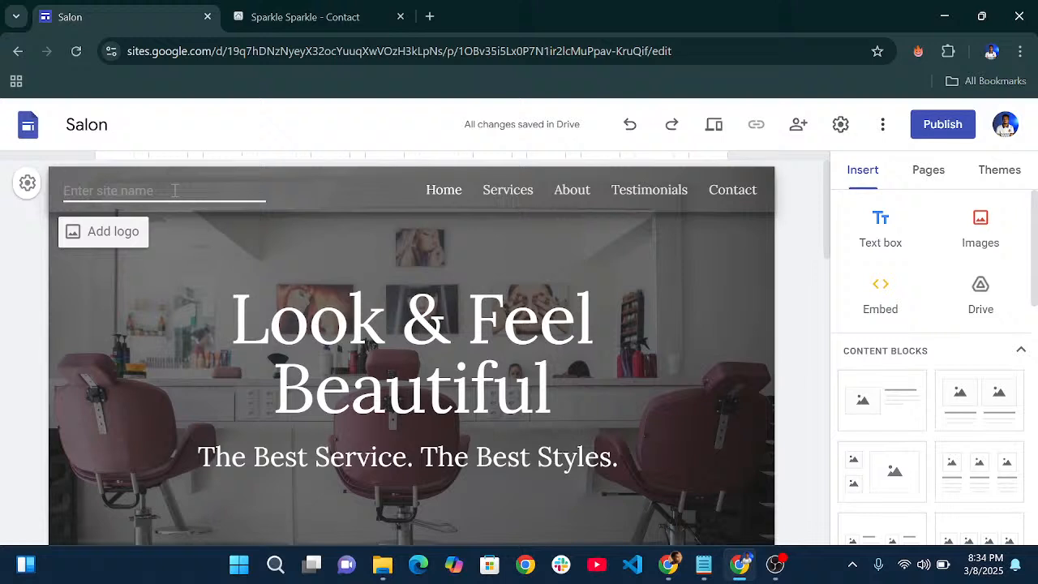
type("Nic")
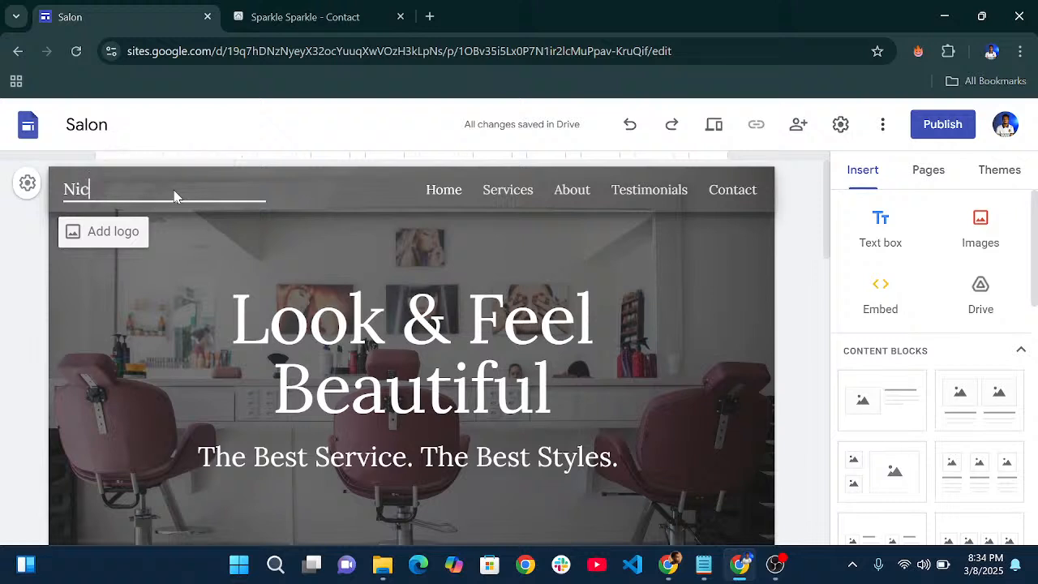
type("k'")
type("s")
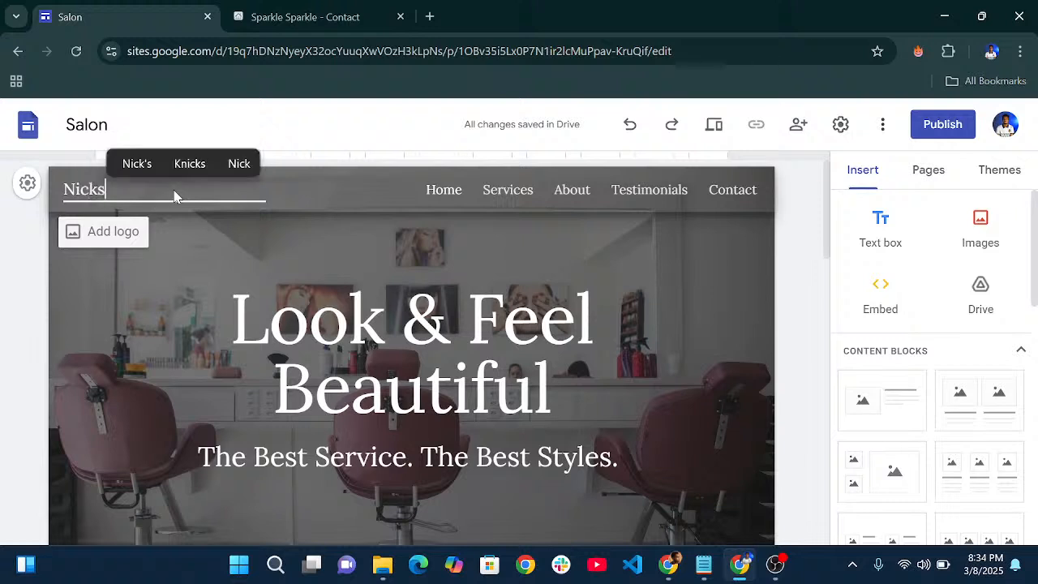
key("BackSpace")
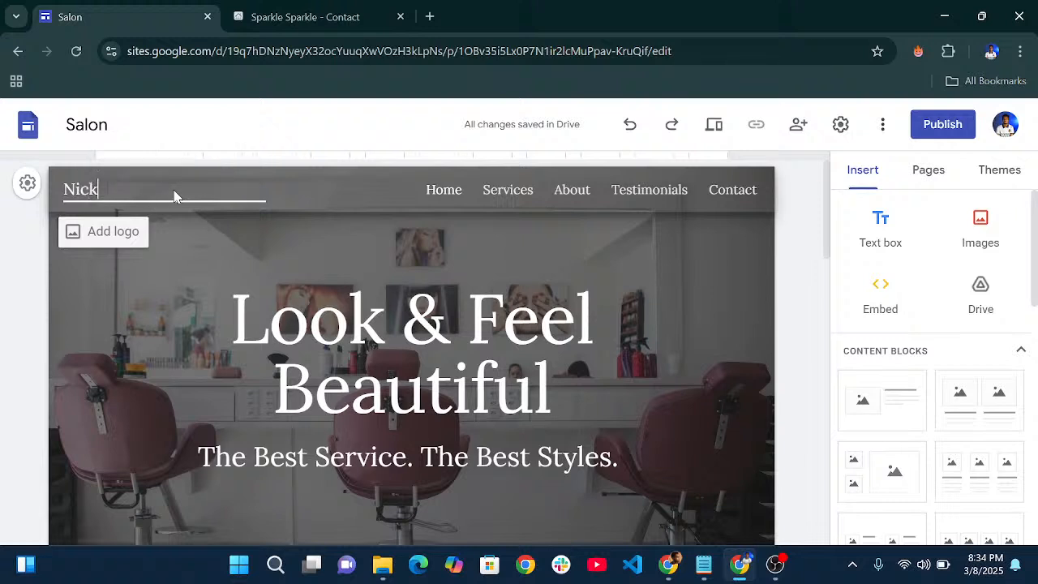
type("y's Salon")
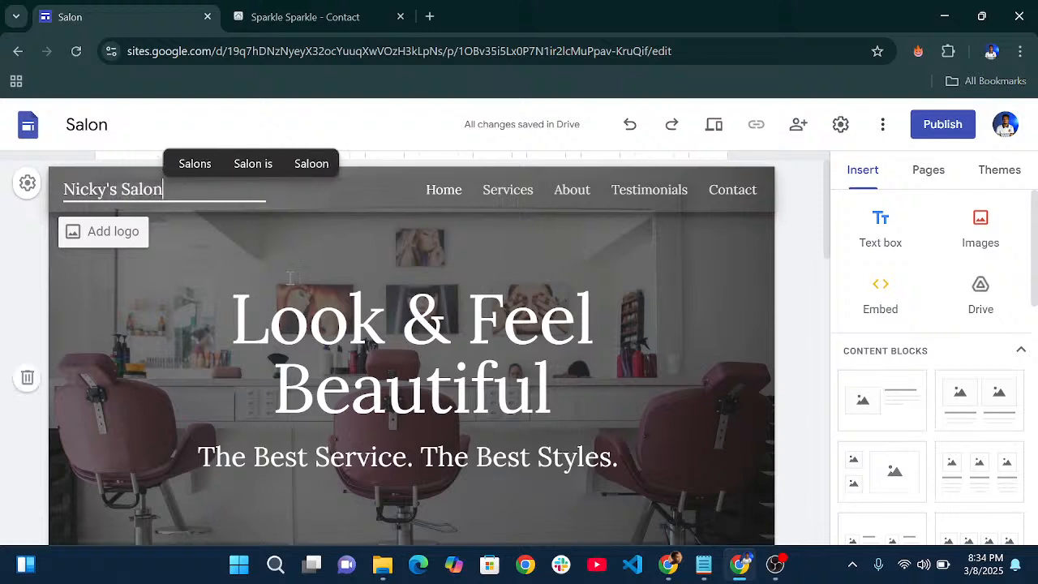
left_click(258, 224)
left_click(257, 196)
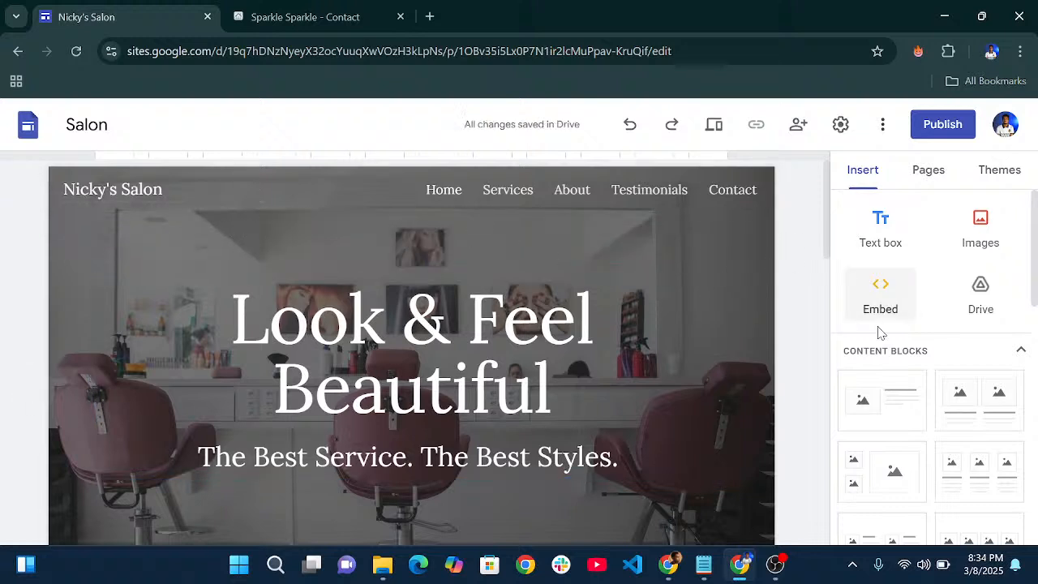
scroll(909, 251, "down", 4)
scroll(909, 251, "up", 5)
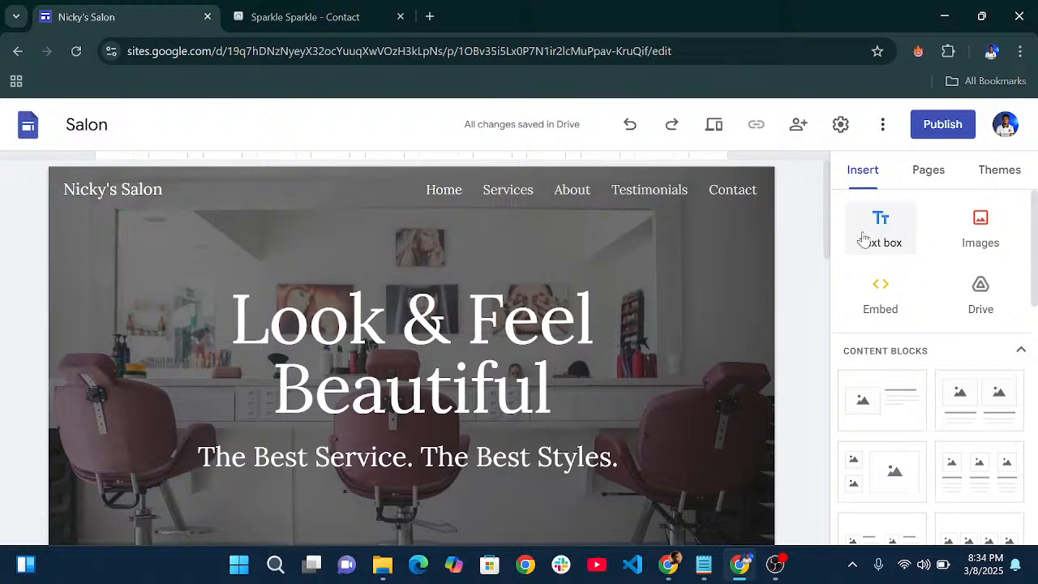
scroll(875, 244, "down", 2)
scroll(884, 240, "up", 2)
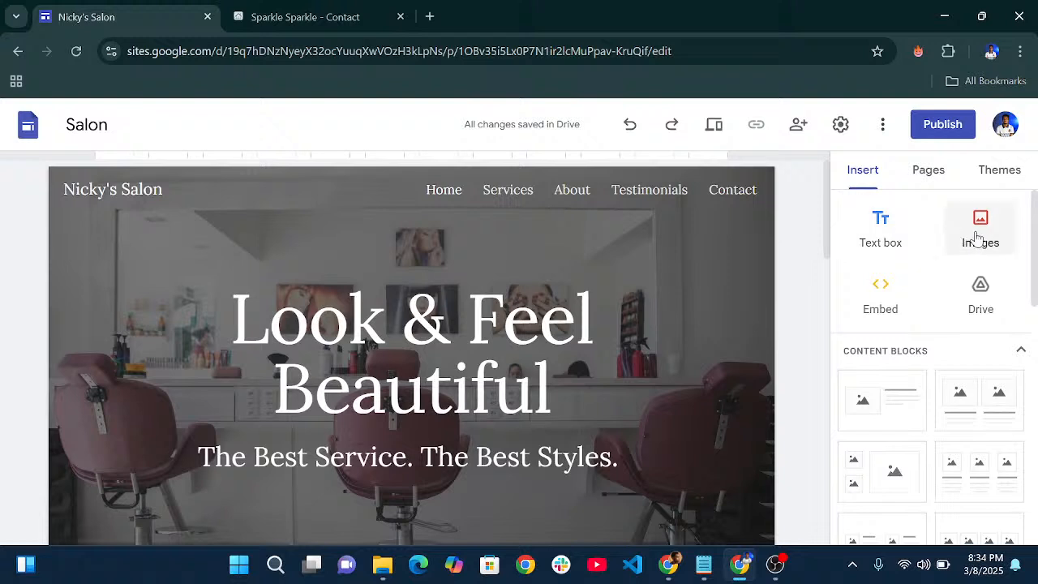
scroll(977, 234, "down", 1)
scroll(975, 238, "up", 1)
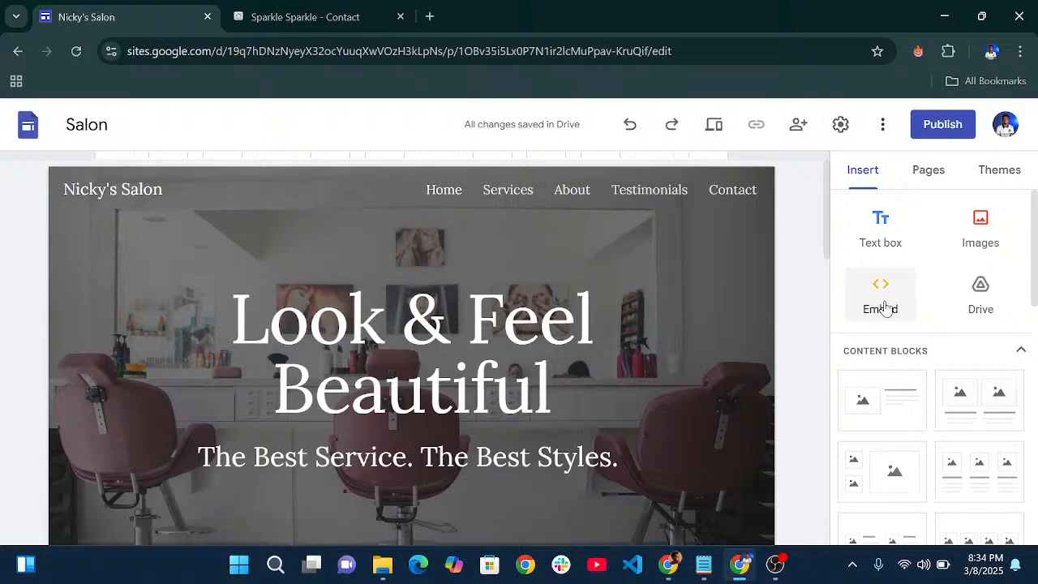
scroll(886, 309, "down", 1)
scroll(658, 376, "down", 6)
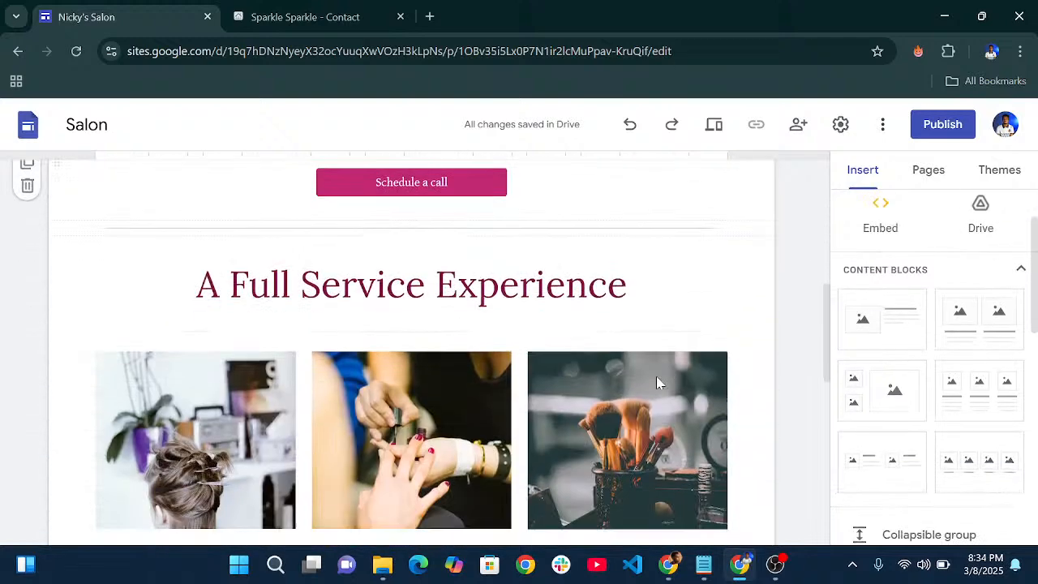
scroll(657, 384, "up", 4)
scroll(665, 382, "down", 3)
scroll(725, 311, "up", 2)
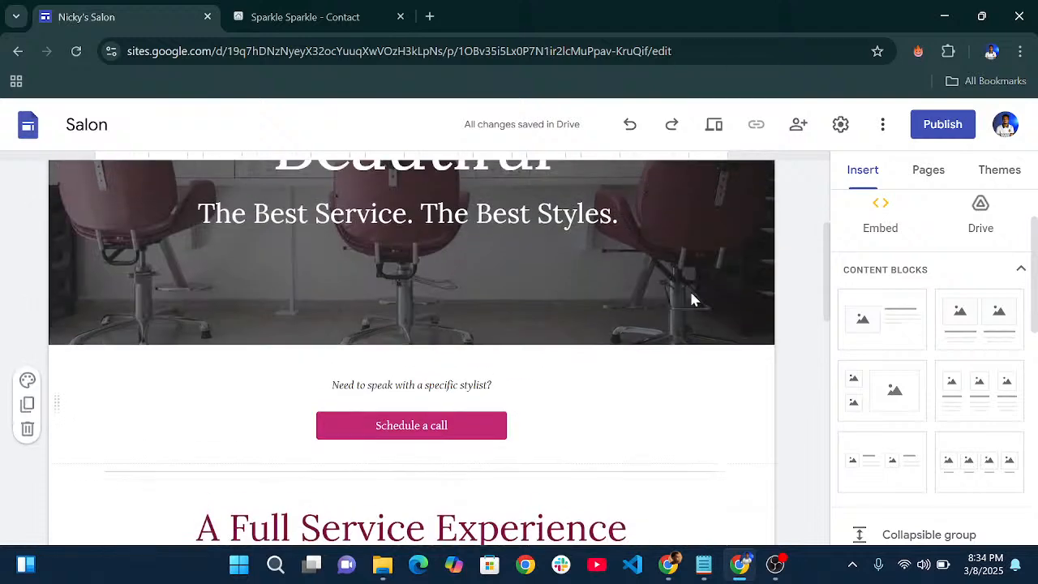
scroll(691, 299, "up", 2)
left_click(881, 218)
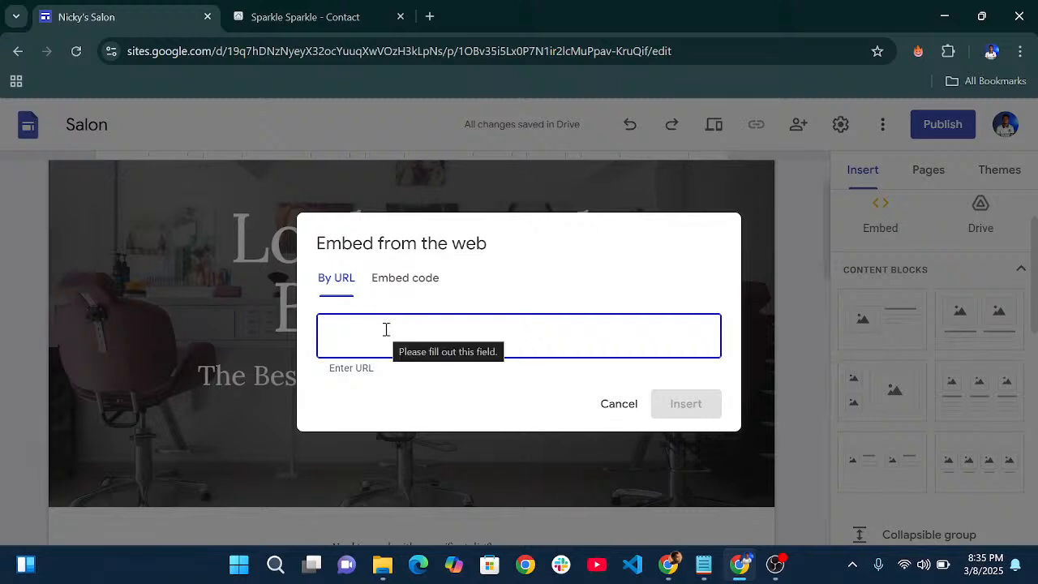
left_click(407, 276)
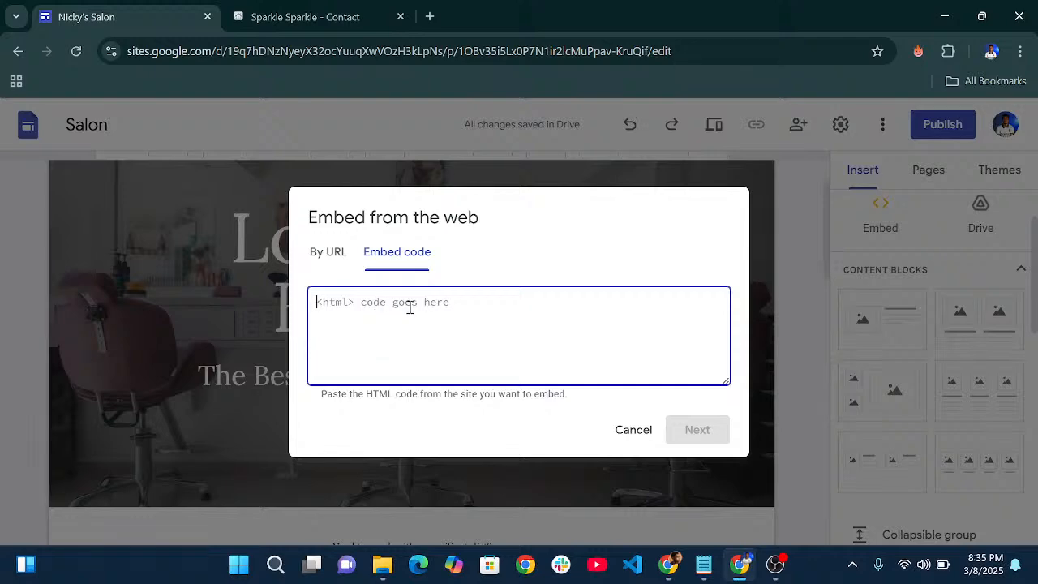
left_click(640, 436)
scroll(973, 260, "up", 1)
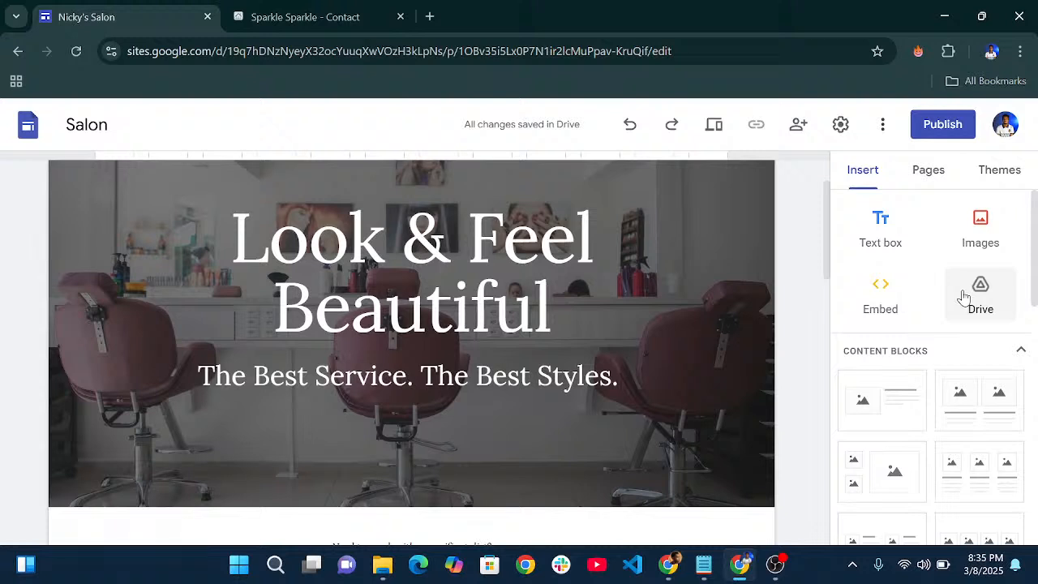
scroll(967, 292, "down", 3)
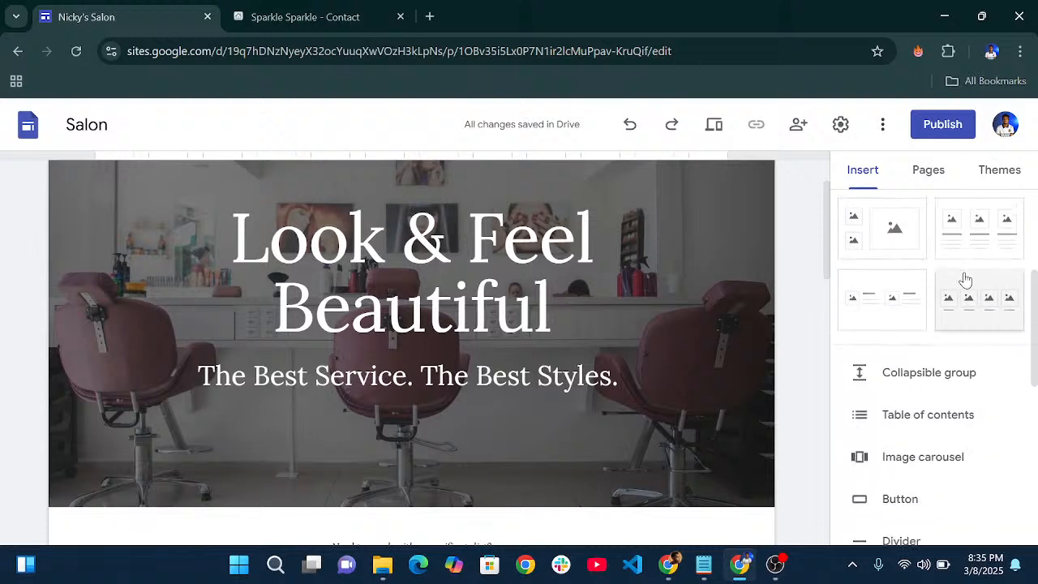
scroll(892, 349, "up", 2)
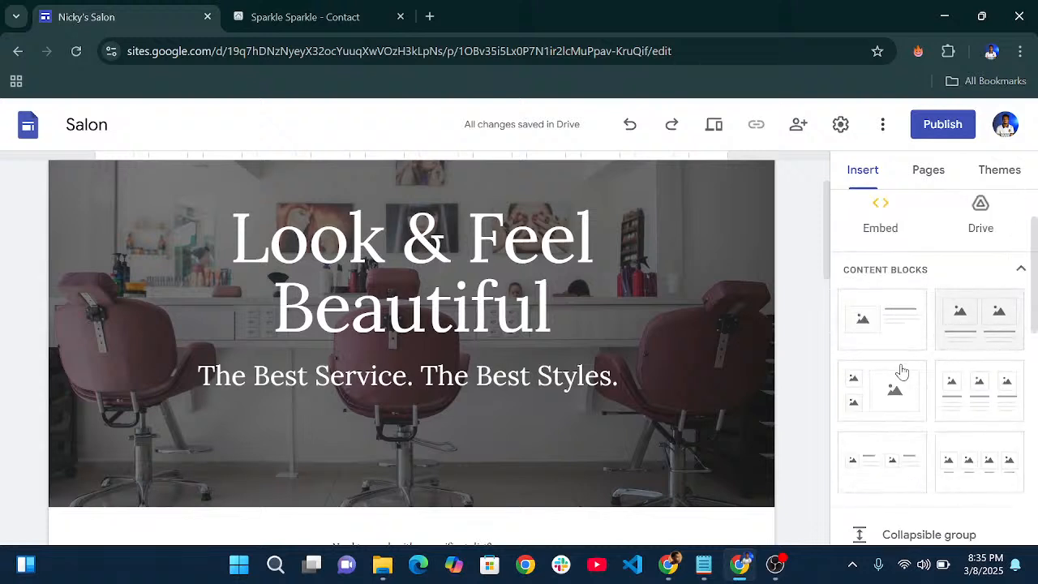
scroll(916, 349, "down", 3)
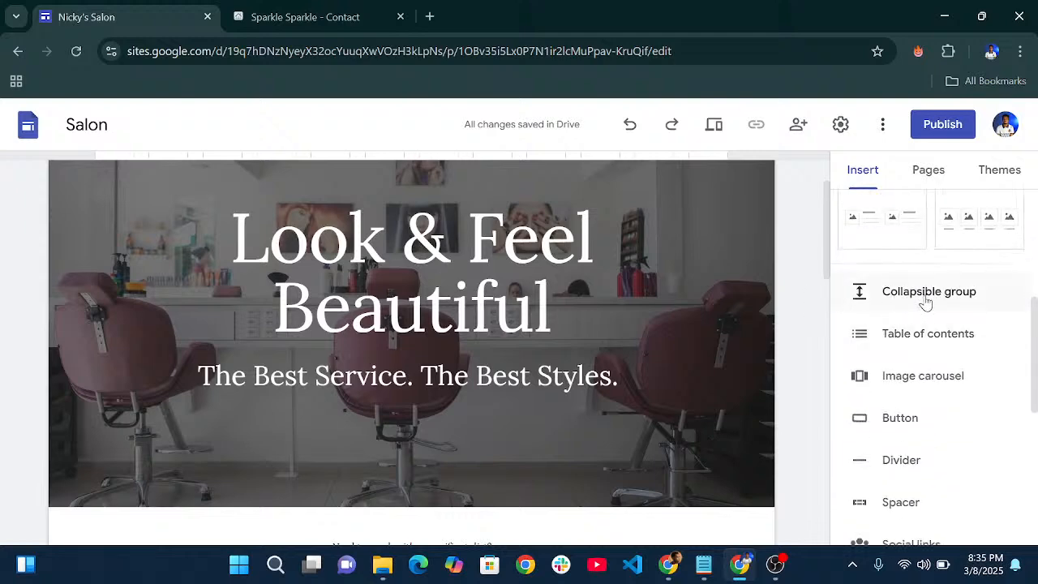
scroll(666, 317, "down", 5)
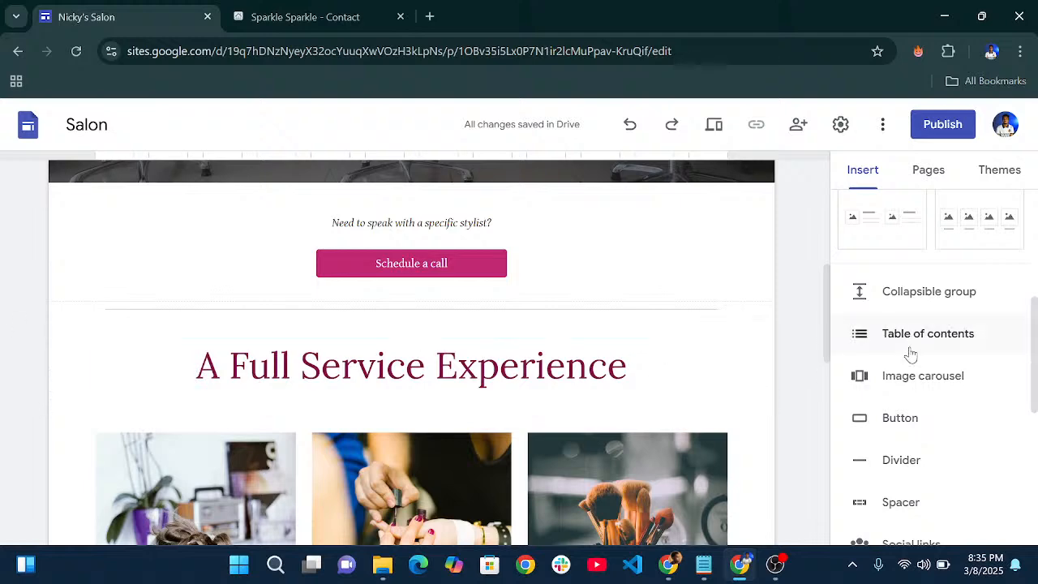
scroll(912, 338, "down", 2)
scroll(584, 349, "down", 6)
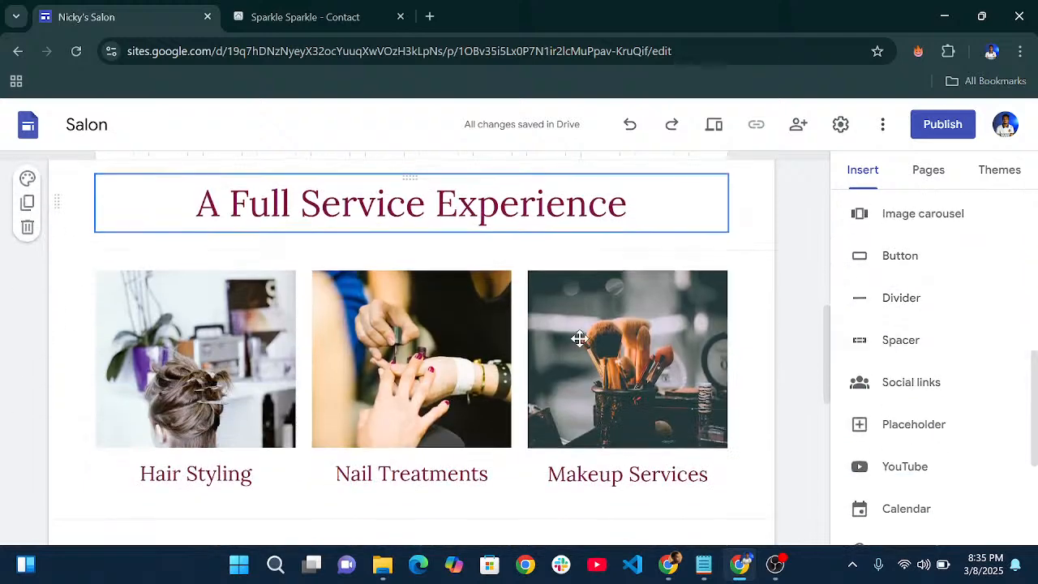
scroll(633, 326, "up", 10)
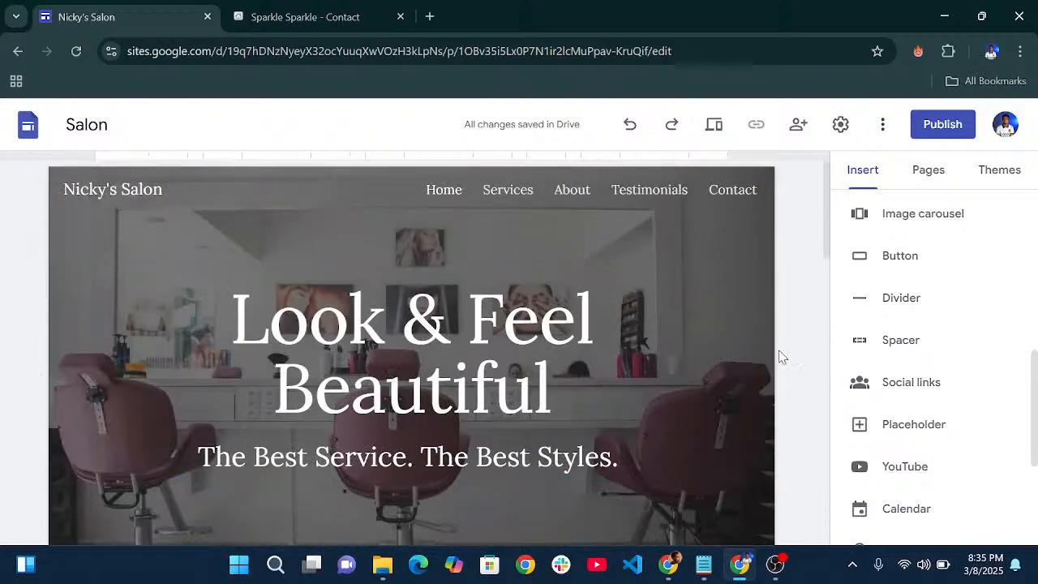
scroll(560, 326, "down", 3)
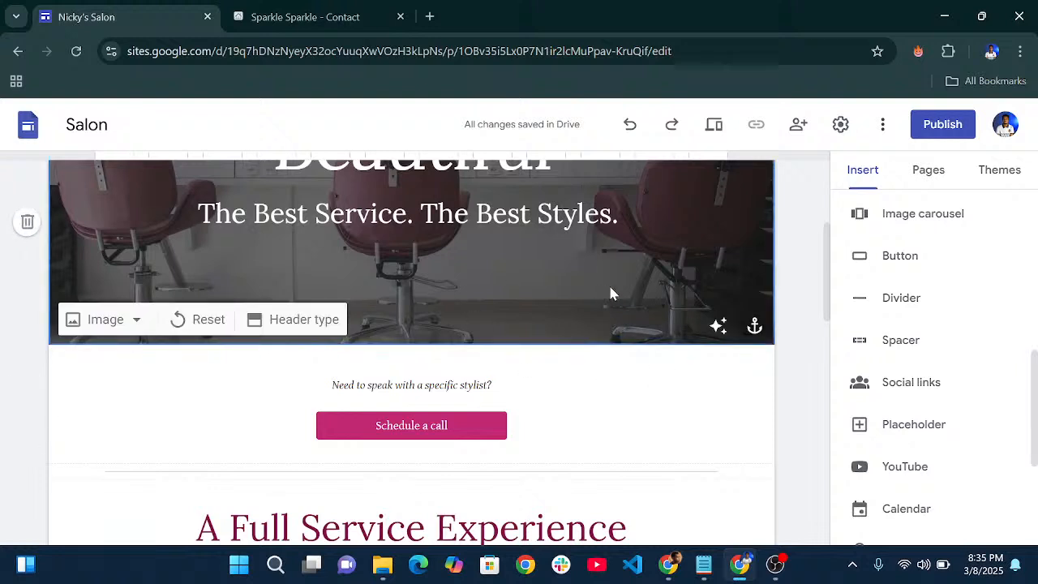
scroll(925, 335, "up", 3)
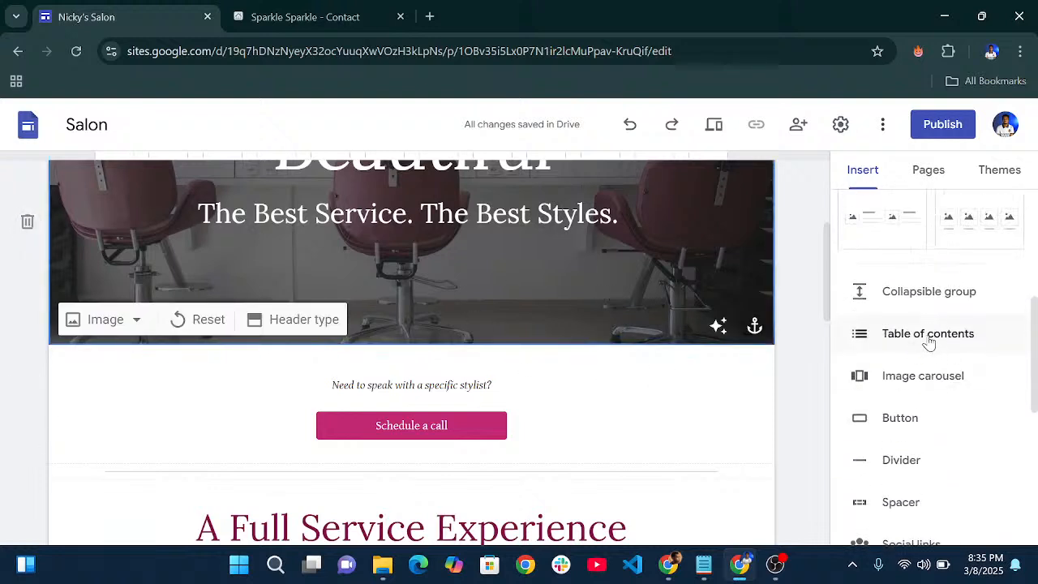
- Insert a trial table of contents block into the Salon page
left_click(930, 333)
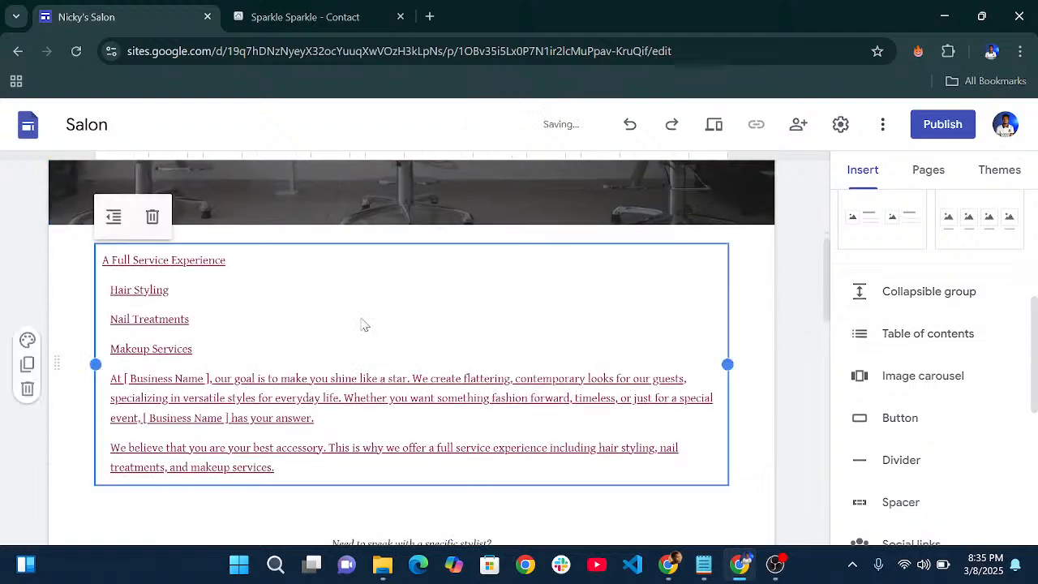
scroll(227, 348, "up", 5)
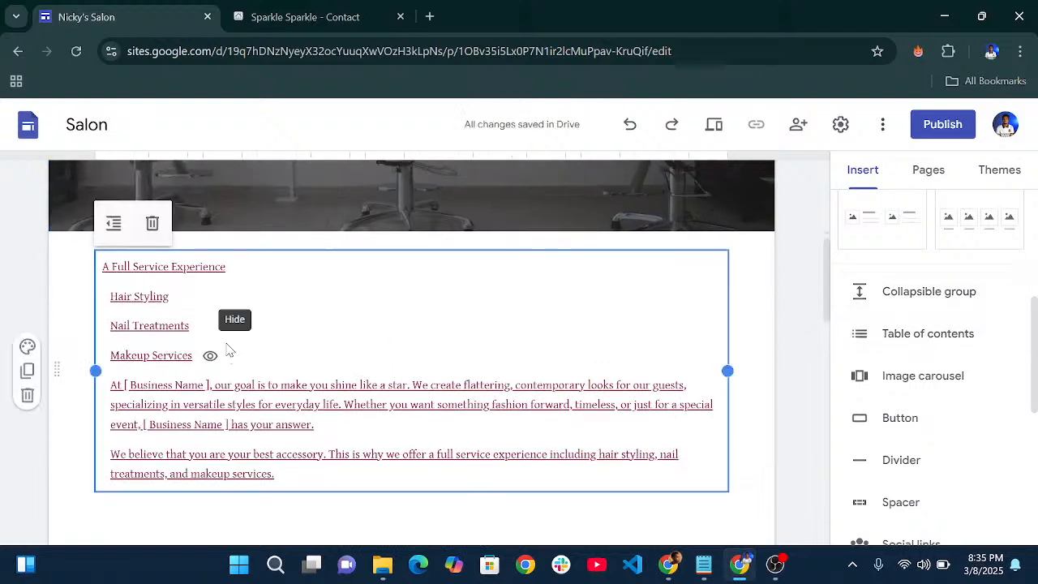
scroll(328, 347, "down", 7)
scroll(239, 331, "down", 2)
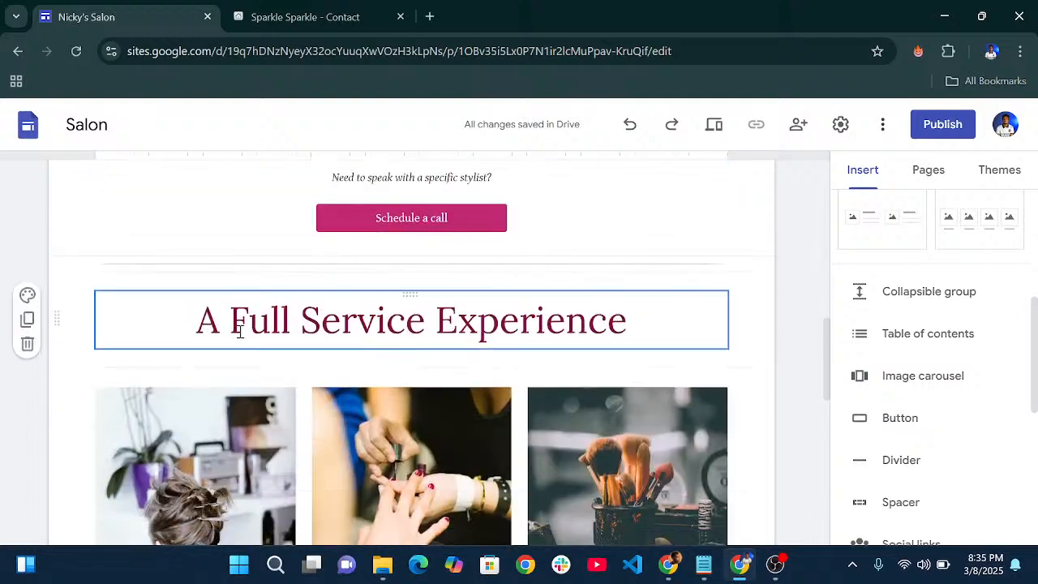
scroll(308, 344, "up", 5)
scroll(331, 348, "down", 2)
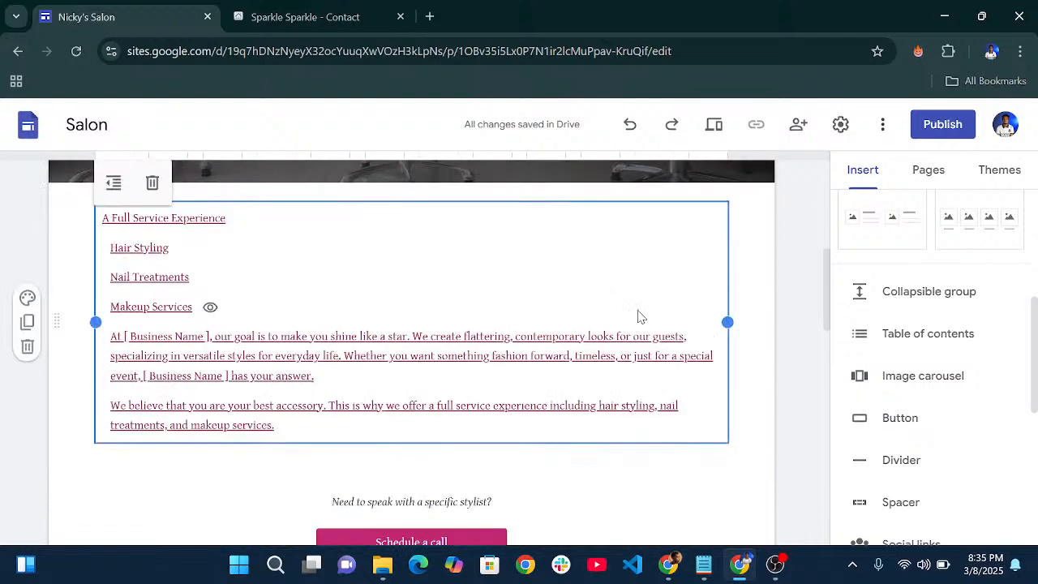
- Delete the table of contents and switch to the Sparkle Sparkle Contact tab
key("Delete")
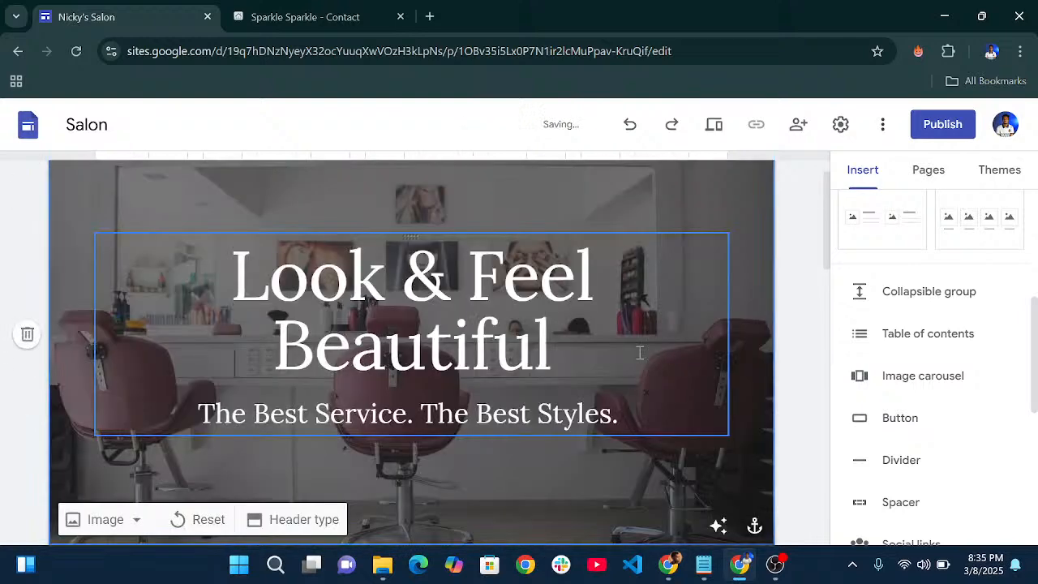
scroll(649, 355, "down", 2)
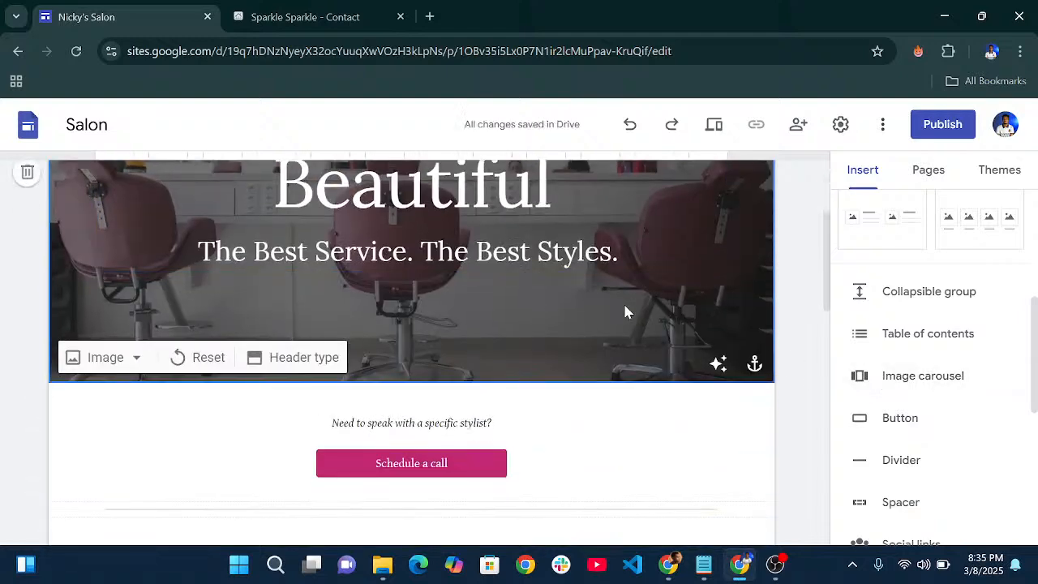
key("ctrl+Tab")
scroll(584, 321, "down", 6)
- Cycle the Sparkle Sparkle Home carousel forward twice and back once, then return to Nicky's Salon
scroll(600, 316, "up", 4)
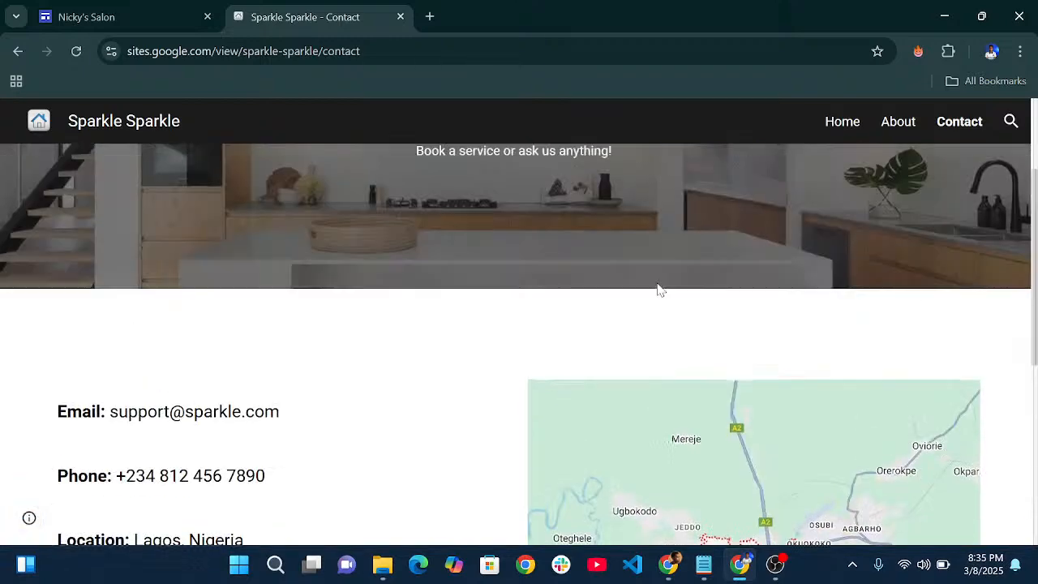
left_click(841, 123)
scroll(560, 321, "down", 3)
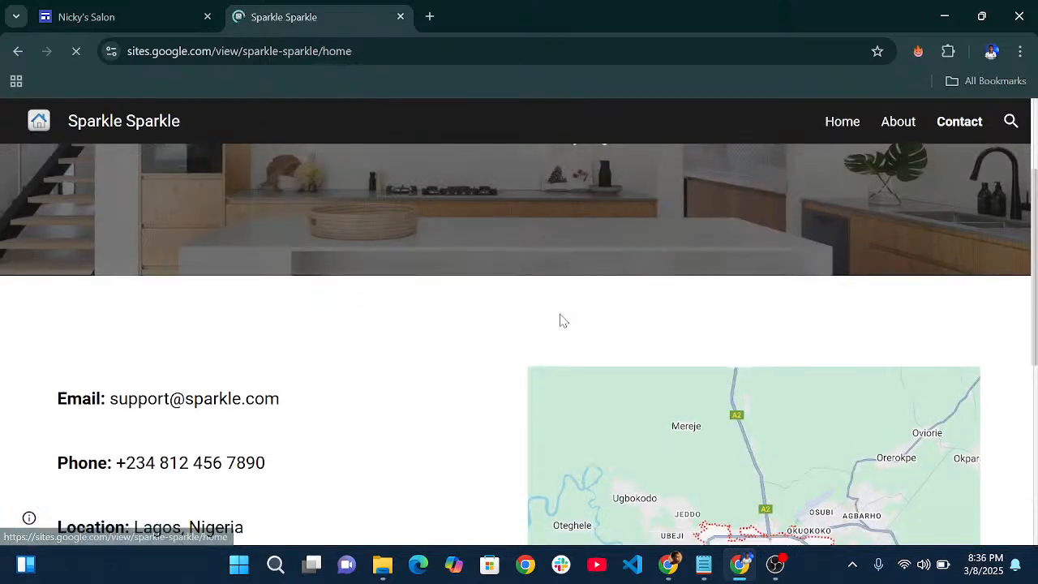
scroll(568, 343, "down", 10)
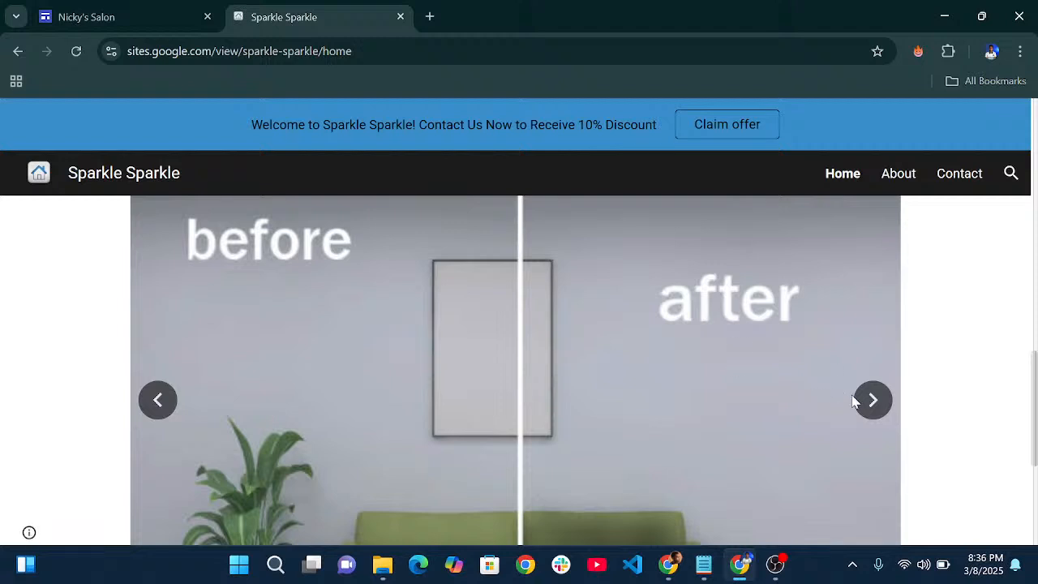
left_click(865, 404)
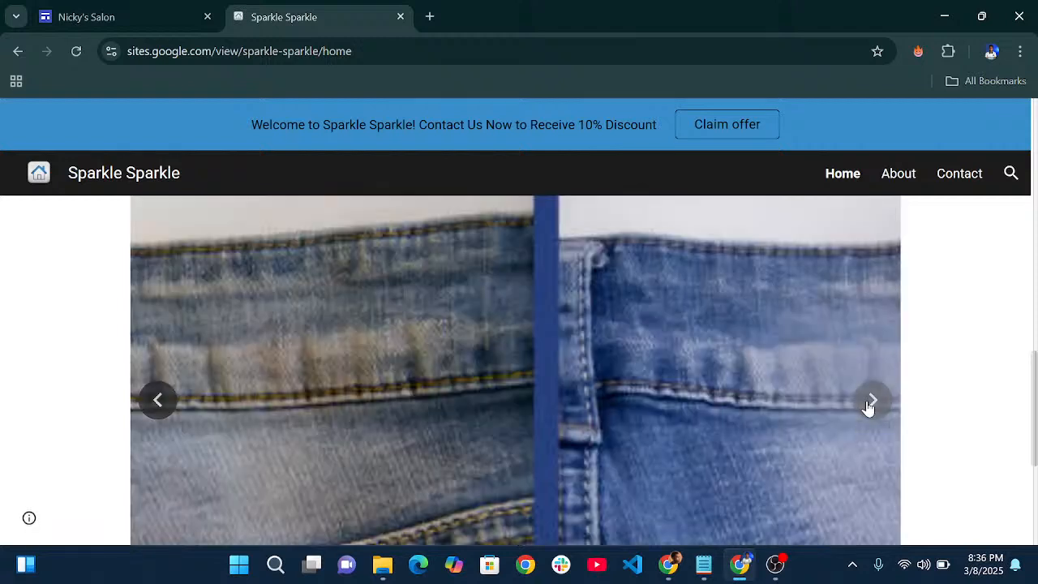
left_click(868, 404)
left_click(157, 398)
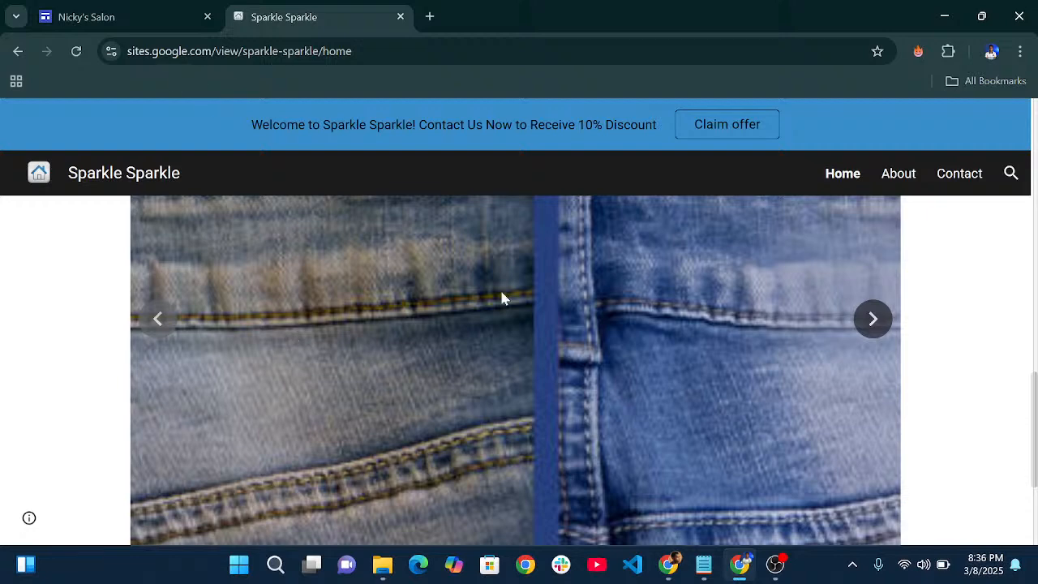
scroll(501, 298, "down", 3)
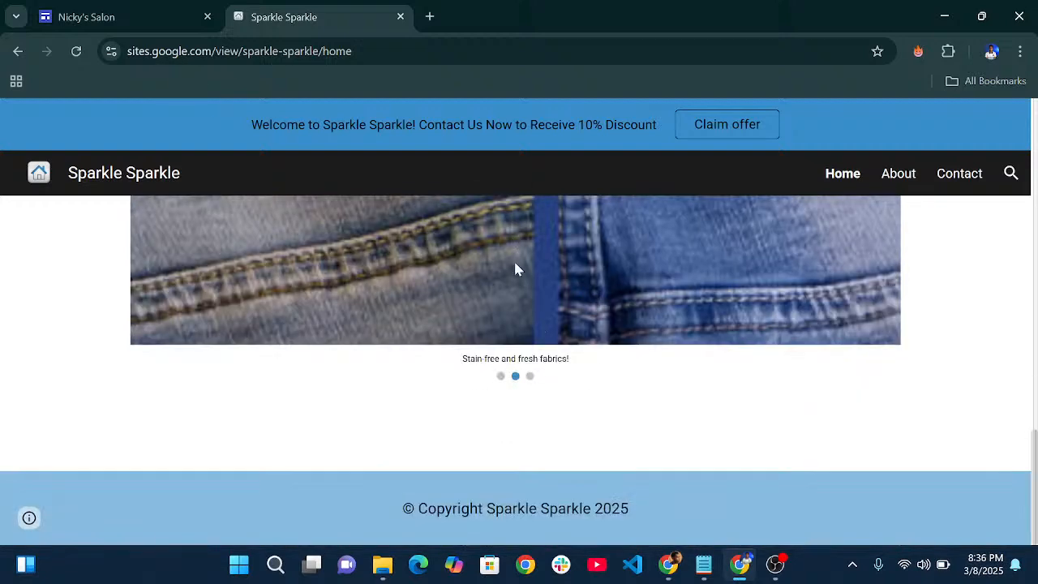
left_click(132, 20)
- Start and cancel a new button, then select the Schedule a call button and divider
scroll(234, 245, "down", 3)
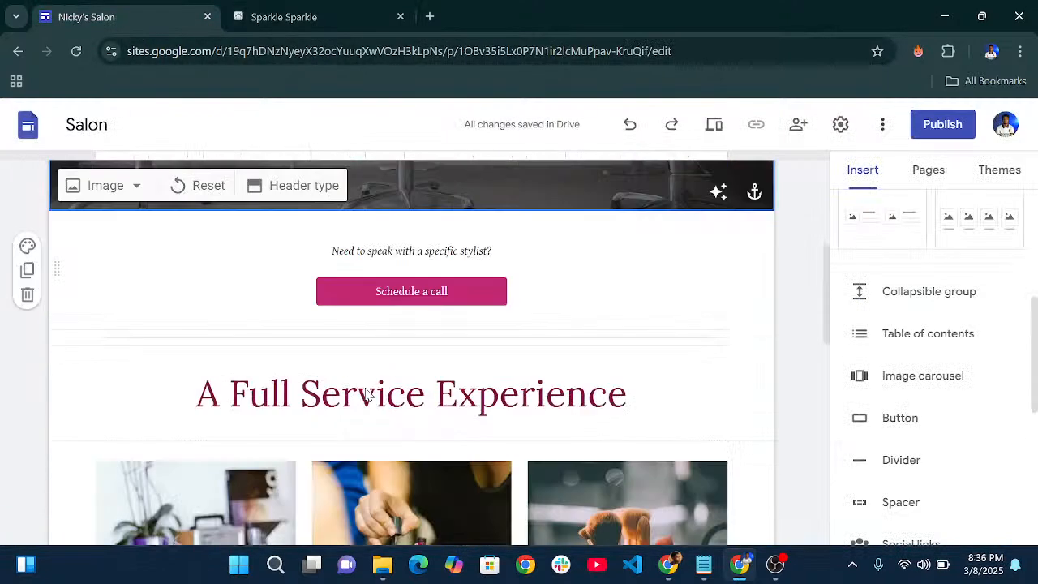
scroll(918, 356, "down", 1)
left_click(912, 338)
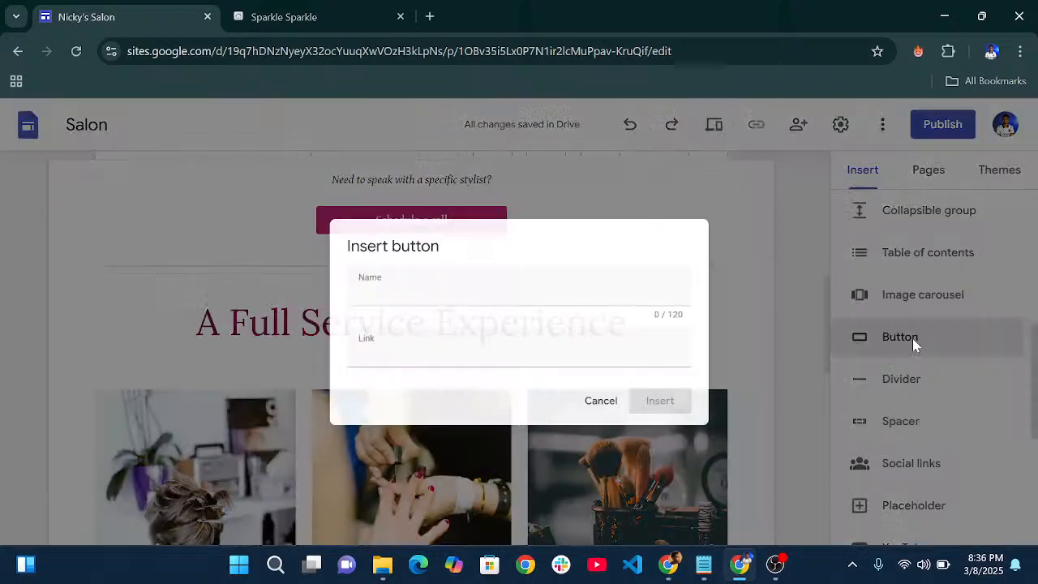
left_click(594, 405)
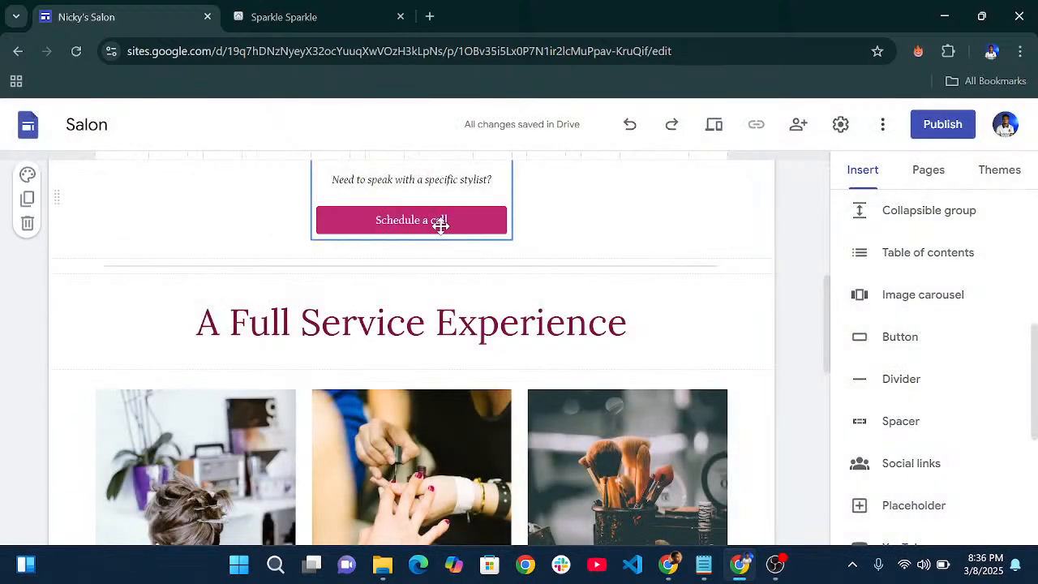
left_click(439, 224)
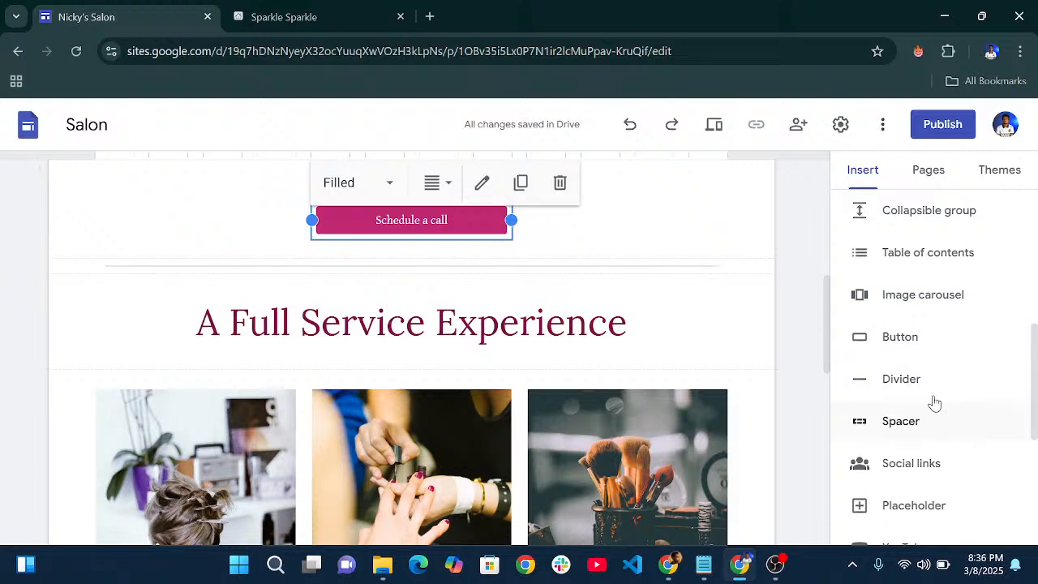
left_click(531, 261)
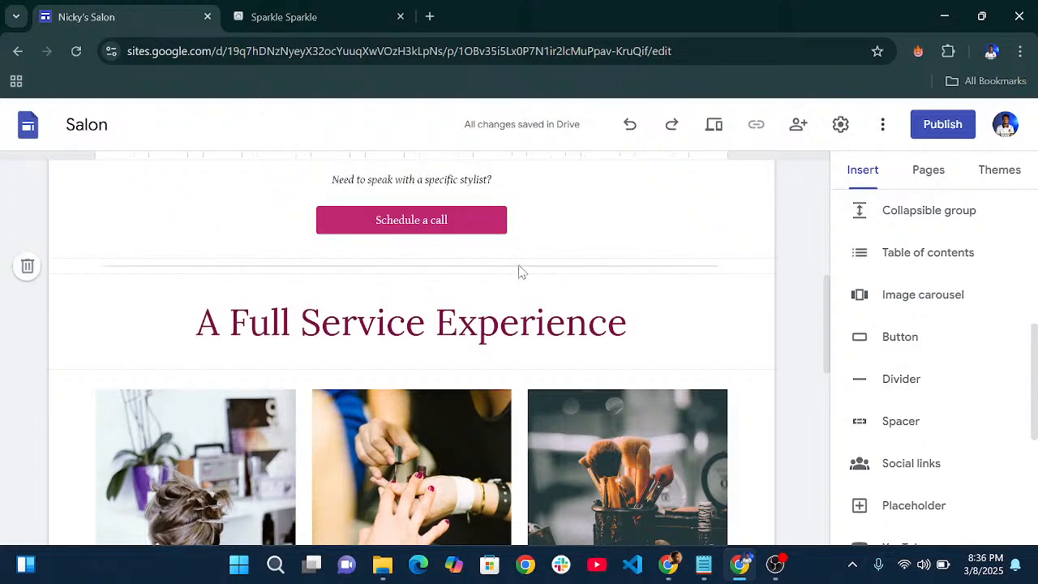
left_click(523, 269)
- Insert an empty placeholder below the service paragraphs and view its content options
scroll(932, 426, "down", 2)
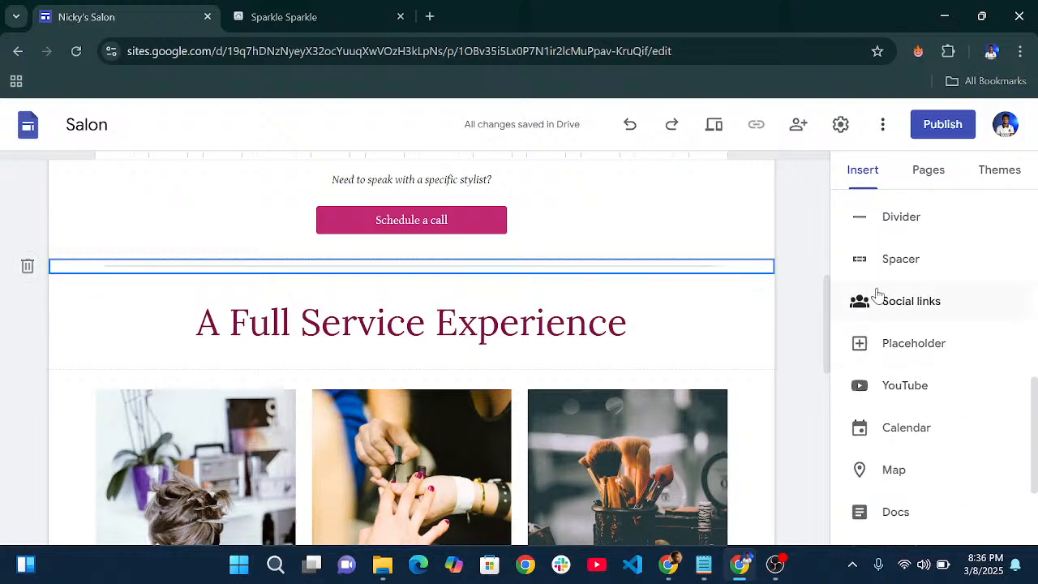
scroll(725, 365, "down", 3)
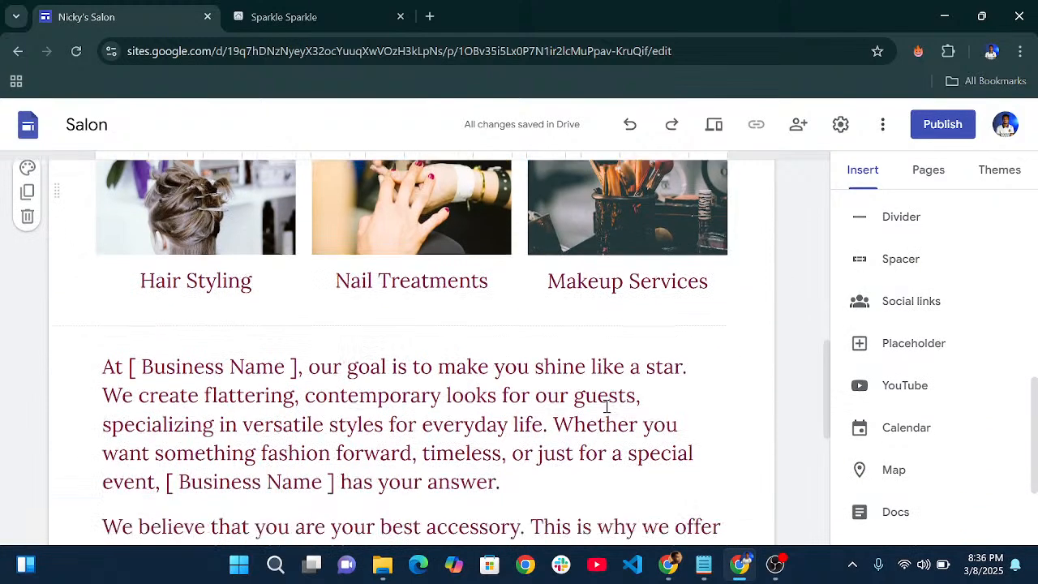
scroll(606, 405, "down", 3)
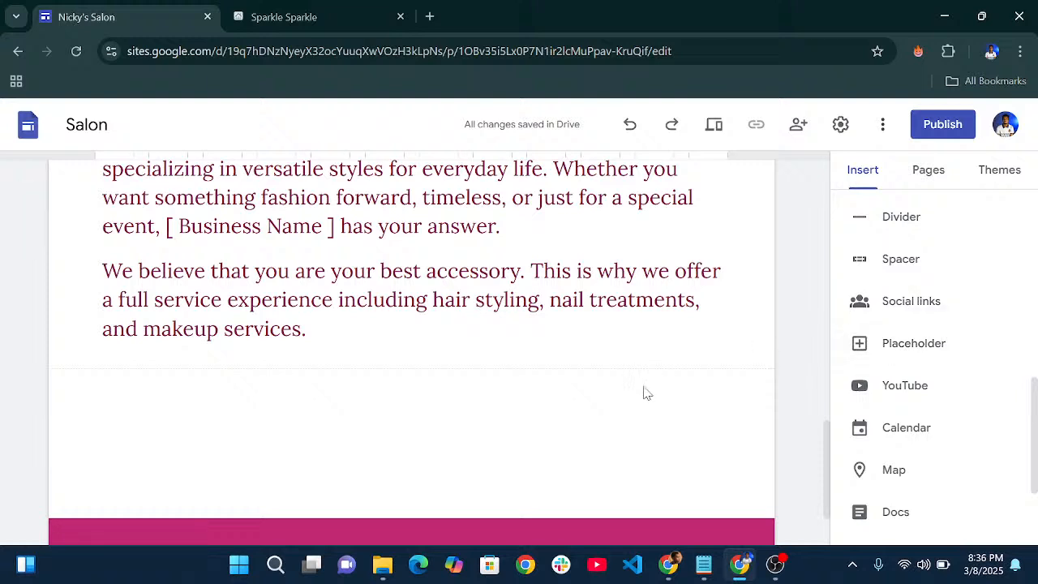
left_click(918, 354)
left_click(201, 349)
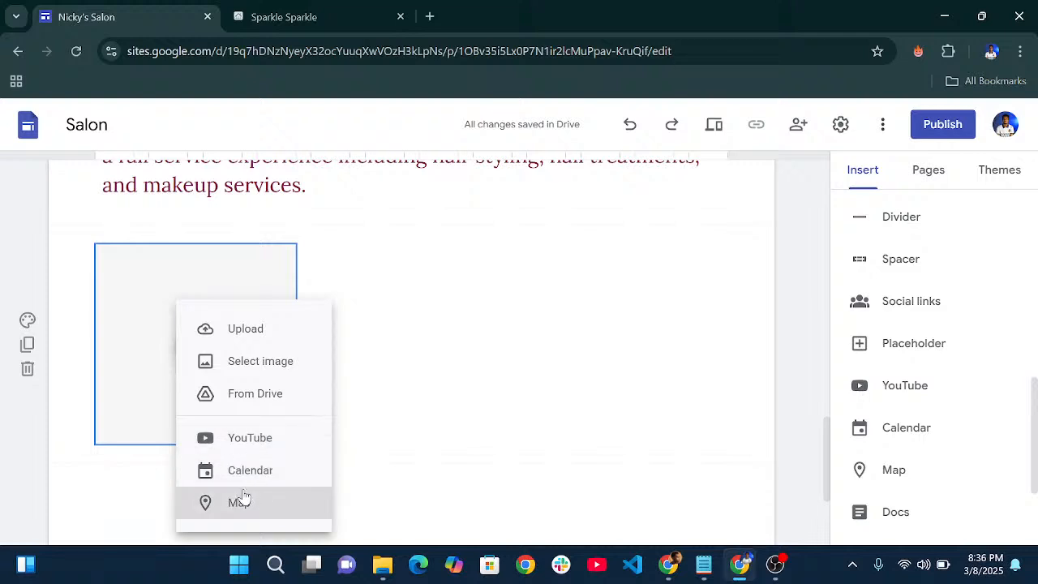
- Dismiss the content choices and delete the empty placeholder from the Salon page
left_click(507, 357)
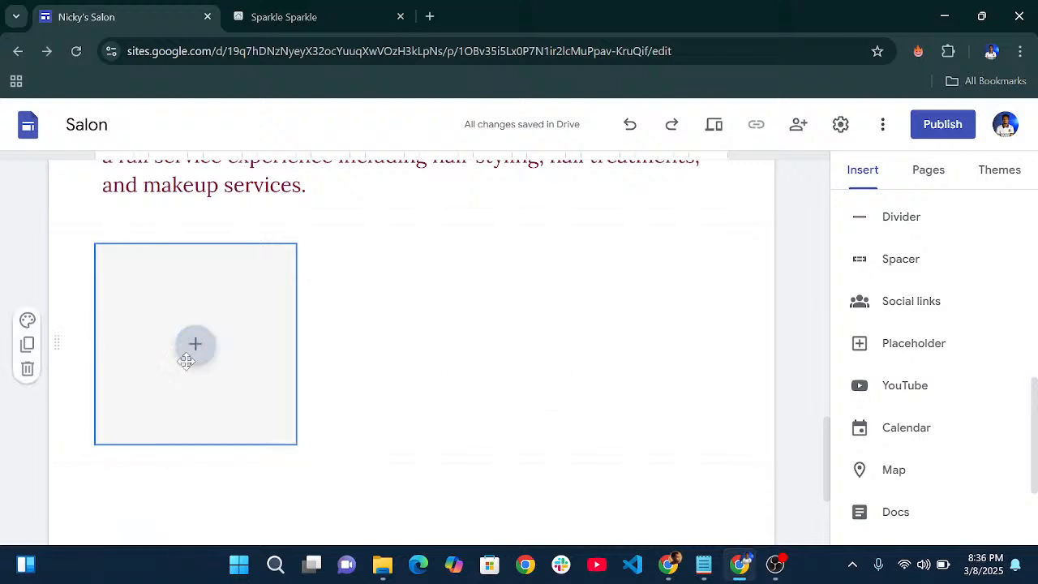
left_click(178, 347)
key("Delete")
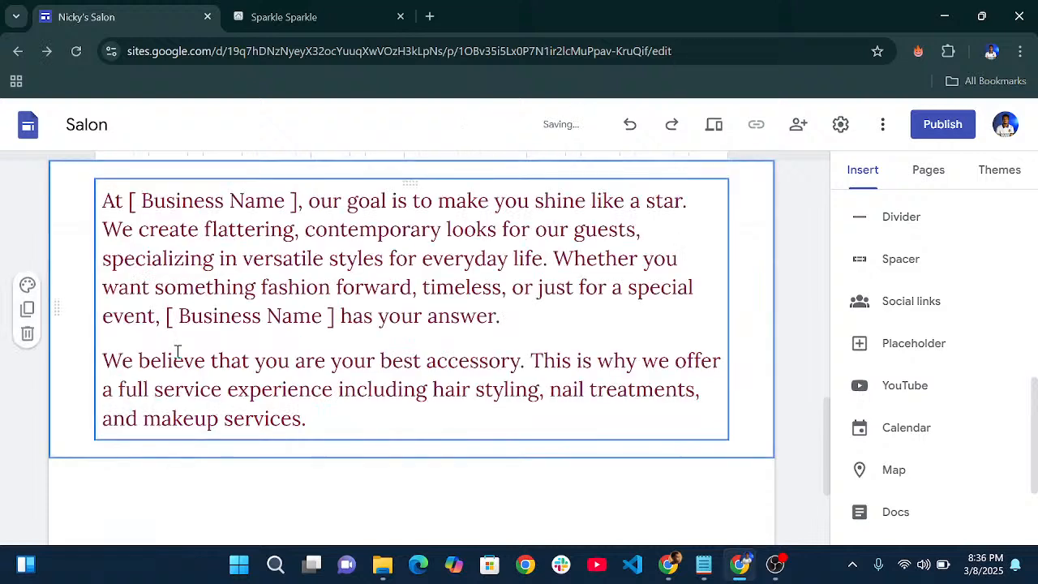
scroll(892, 399, "down", 2)
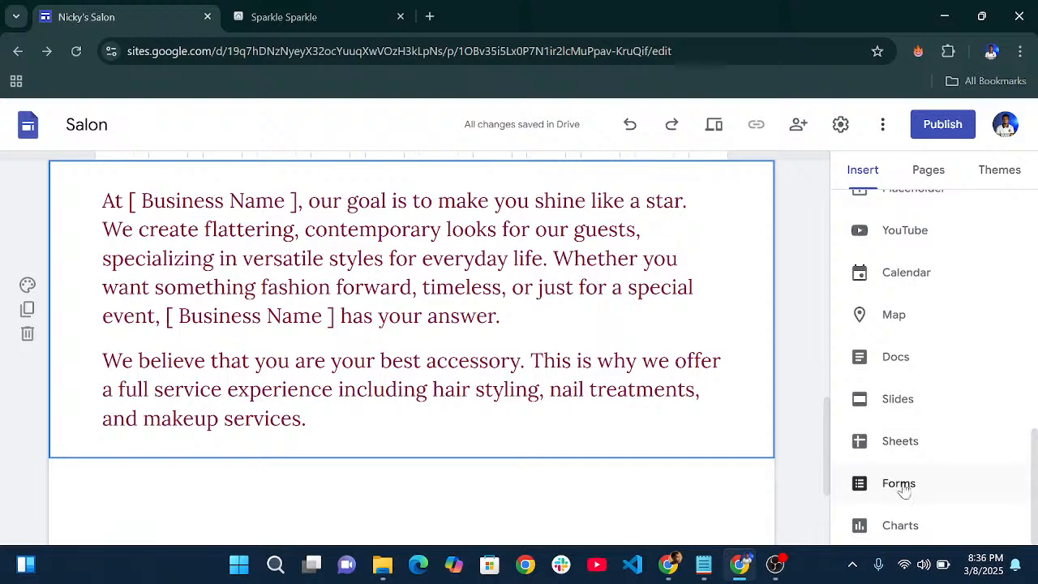
scroll(612, 458, "down", 2)
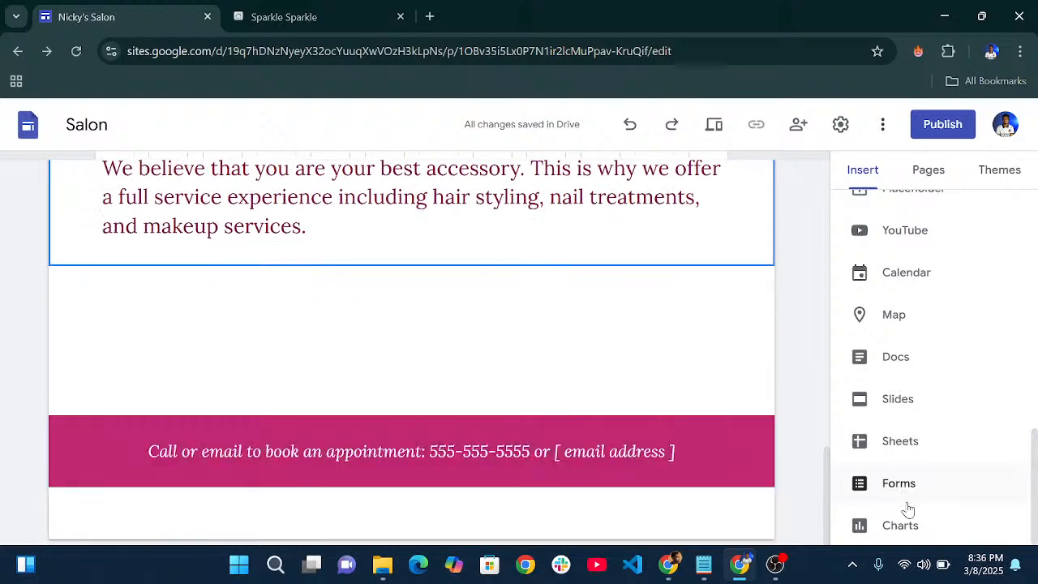
- Check the Charts panel, find no charts, close it and return to the page top
left_click(896, 525)
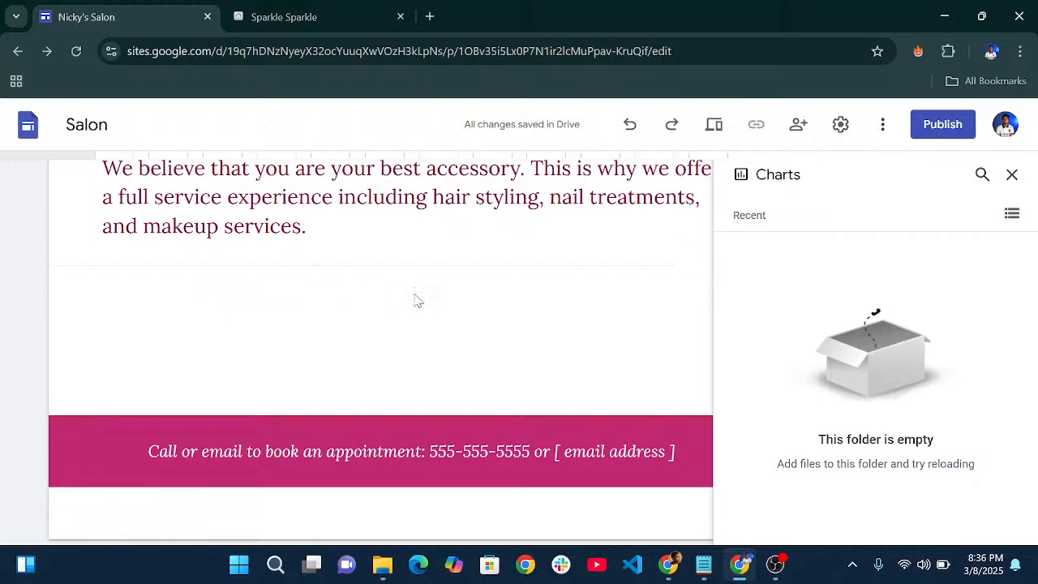
left_click(1012, 175)
scroll(603, 292, "up", 10)
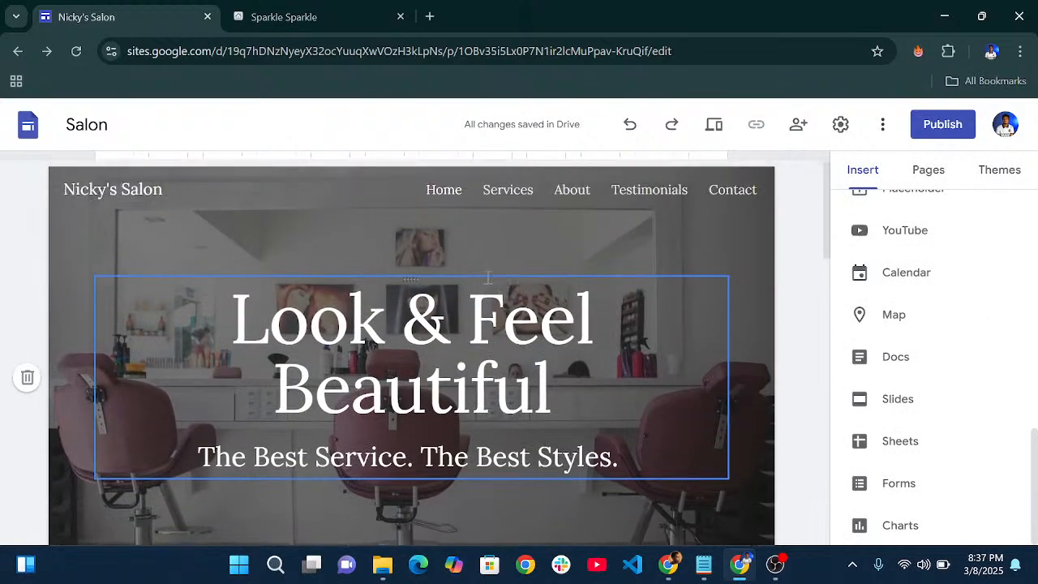
scroll(939, 345, "up", 3)
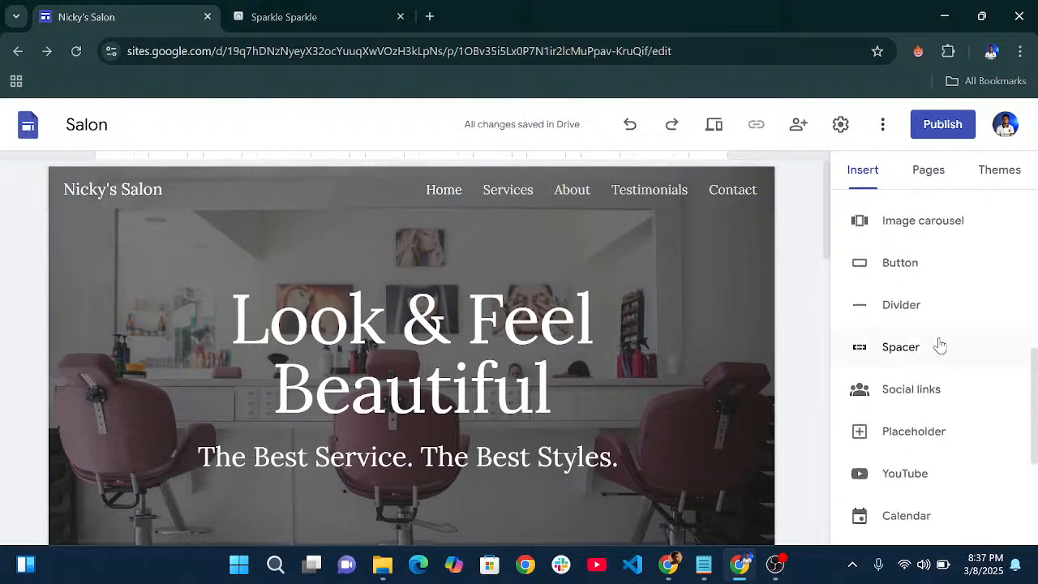
scroll(937, 324, "up", 5)
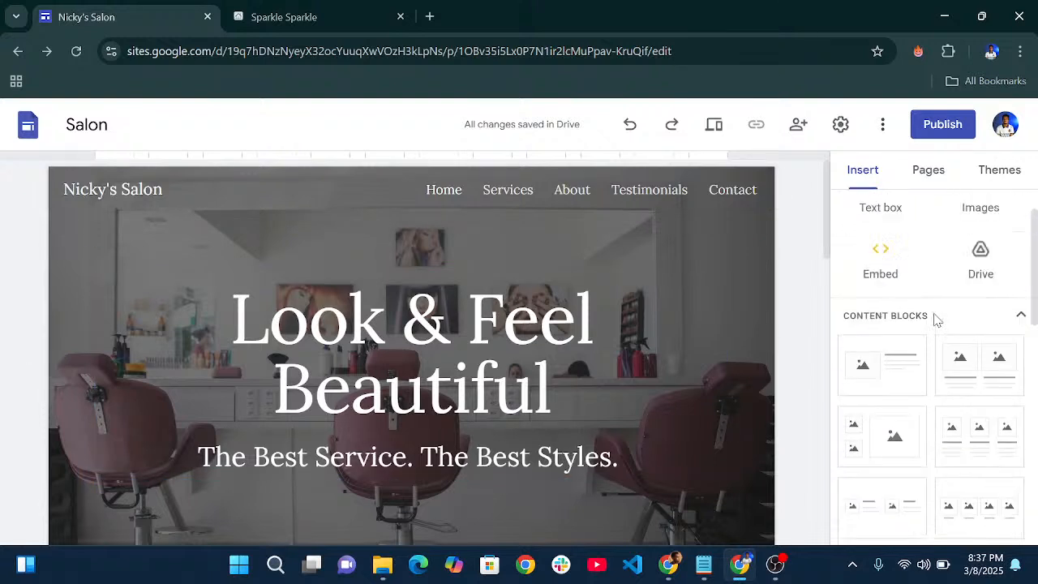
- Start a new page from the pages list, discard it, and bring up the Themes panel
left_click(928, 171)
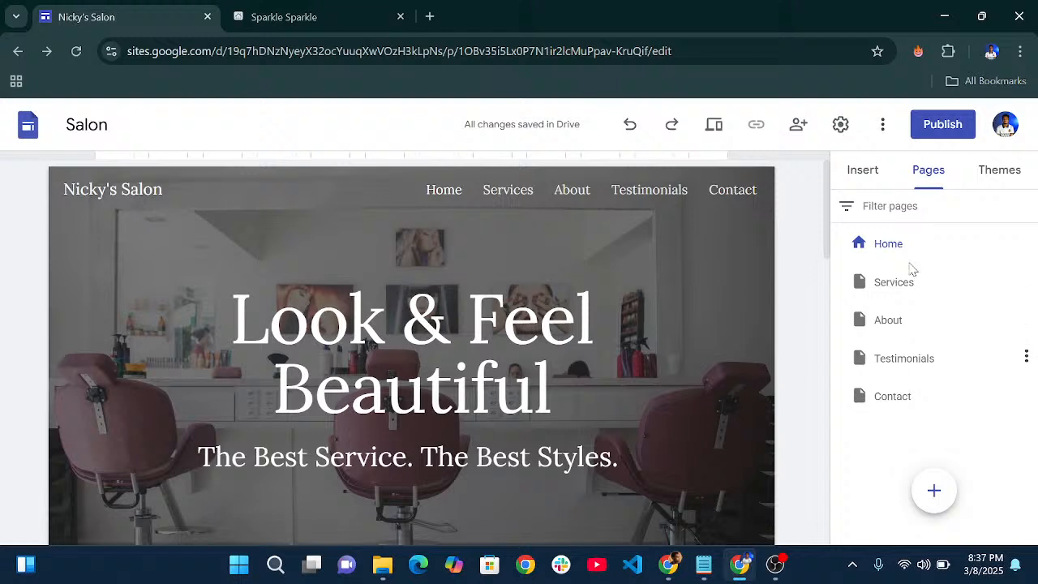
mouse_move(937, 510)
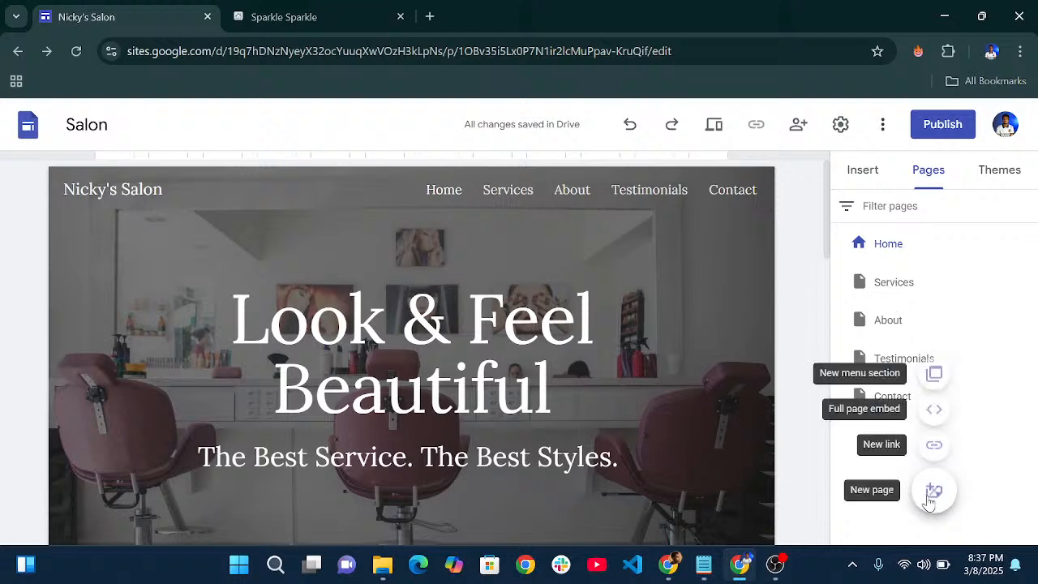
left_click(934, 492)
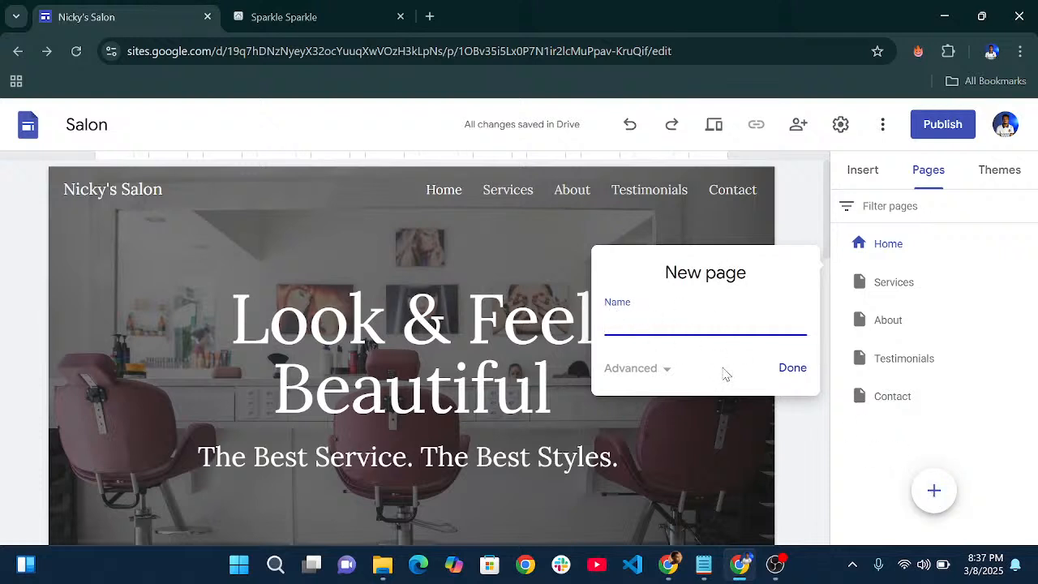
left_click(849, 444)
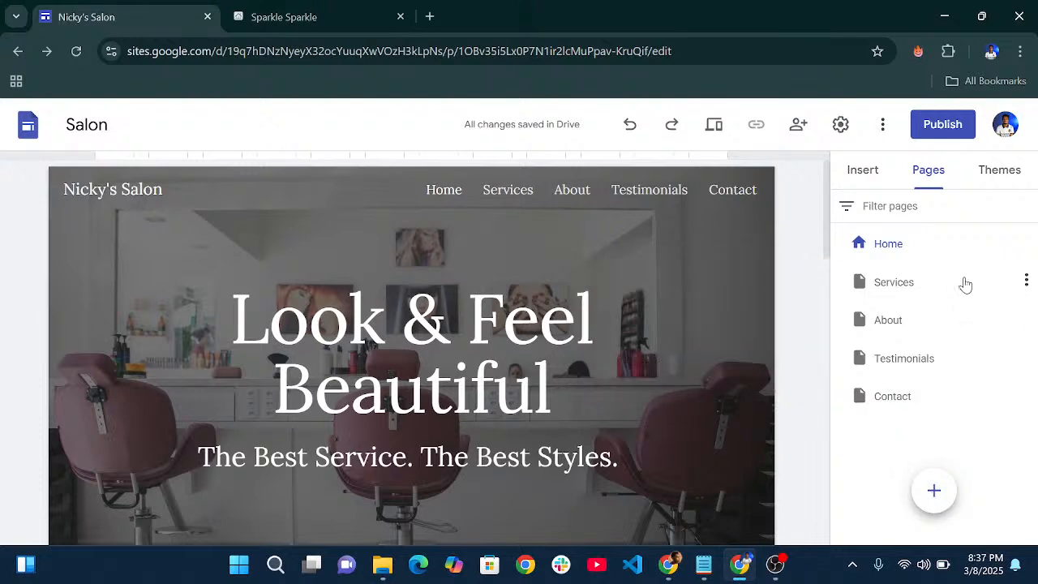
left_click(973, 190)
scroll(718, 328, "down", 2)
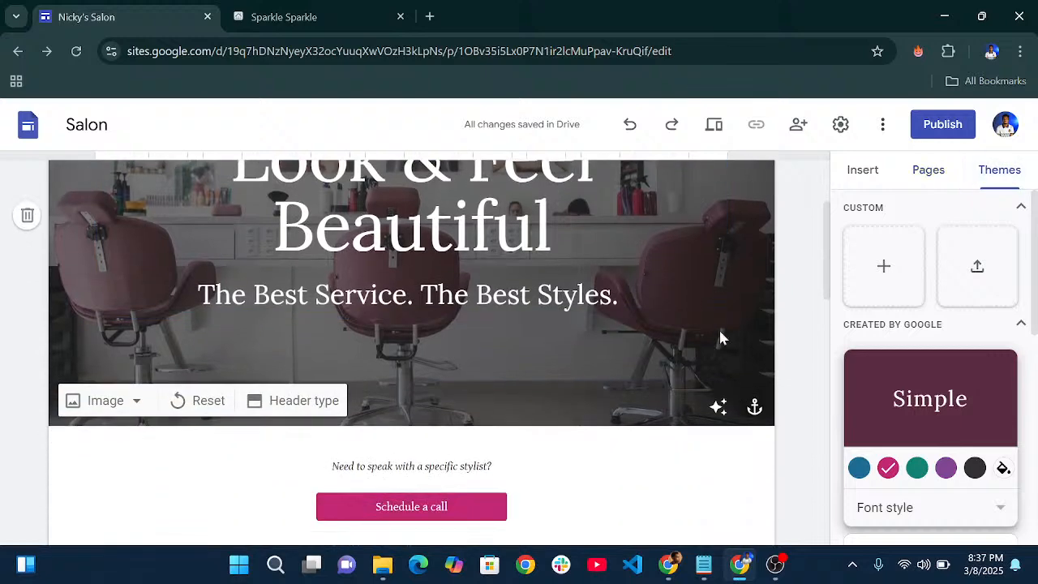
scroll(689, 324, "down", 1)
scroll(727, 385, "down", 1)
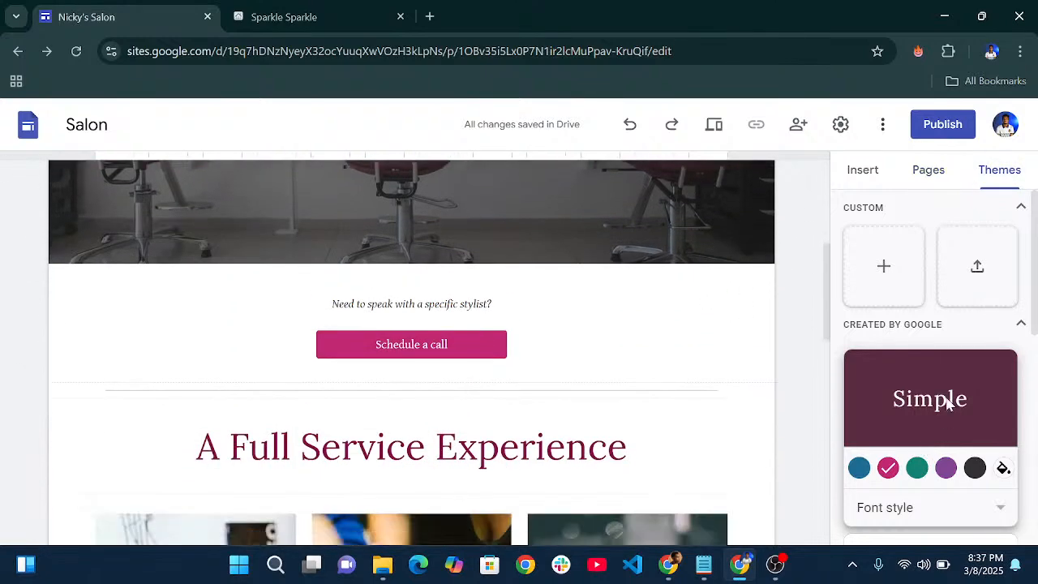
scroll(945, 389, "down", 1)
scroll(936, 370, "down", 1)
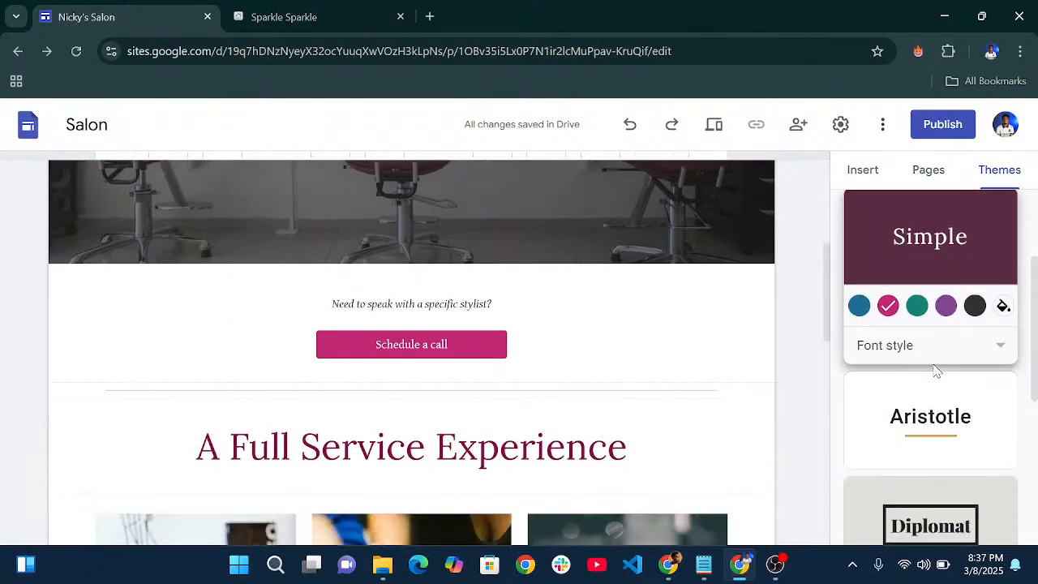
scroll(904, 342, "down", 4)
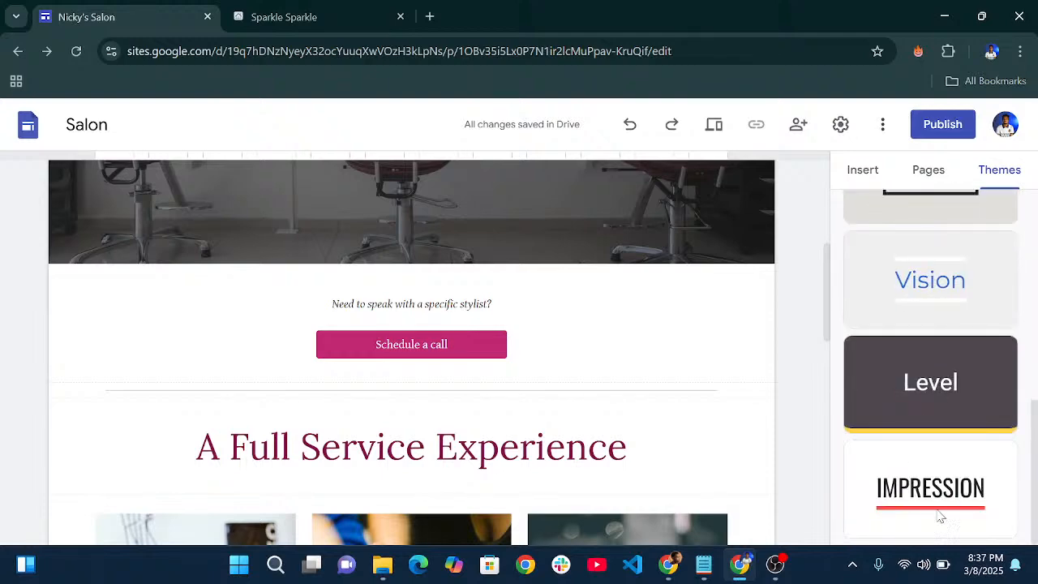
scroll(934, 438, "up", 6)
scroll(930, 418, "down", 4)
scroll(929, 421, "down", 2)
scroll(929, 422, "up", 7)
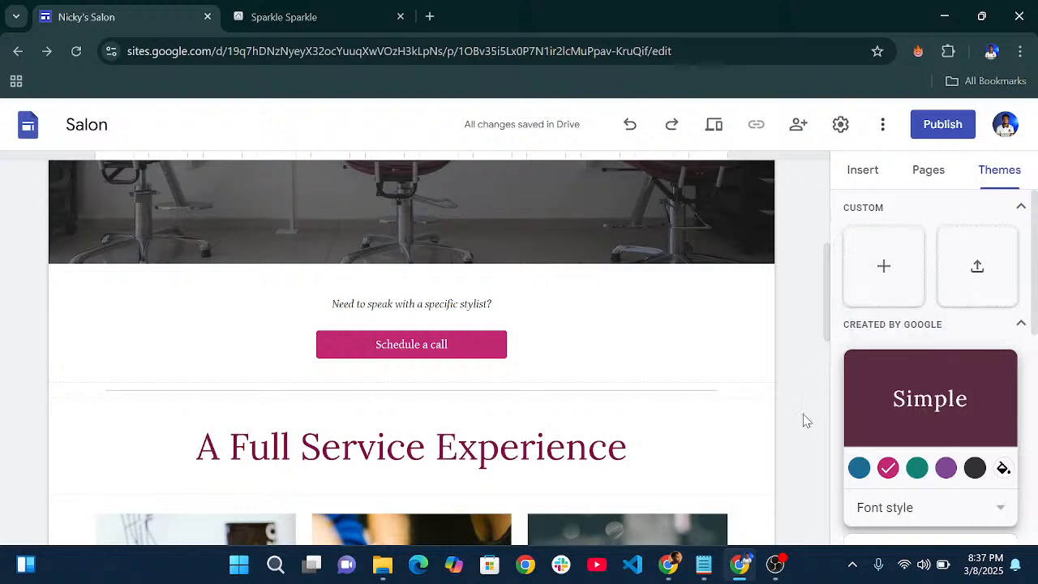
scroll(925, 442, "down", 1)
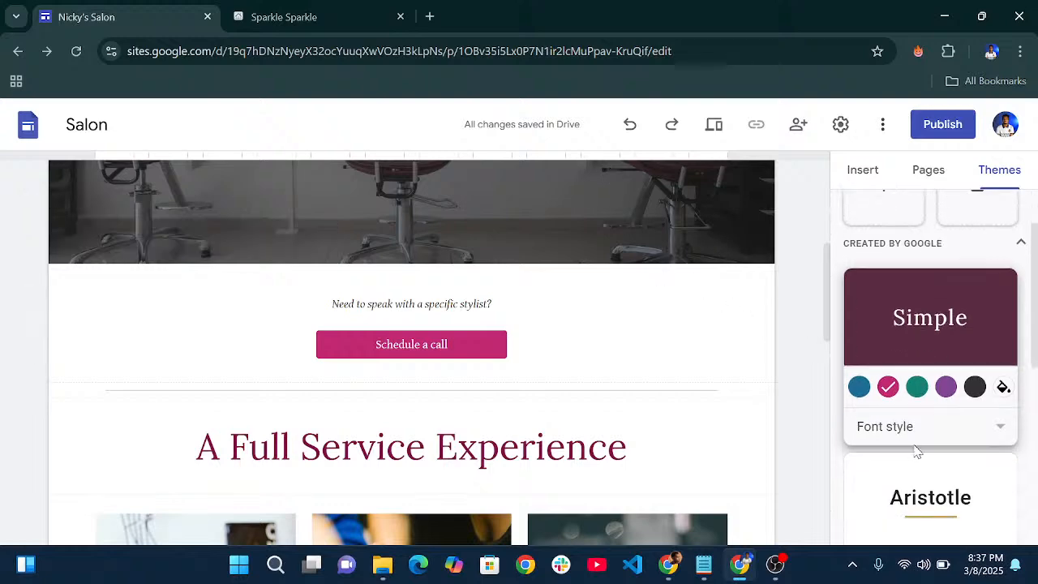
scroll(561, 382, "up", 10)
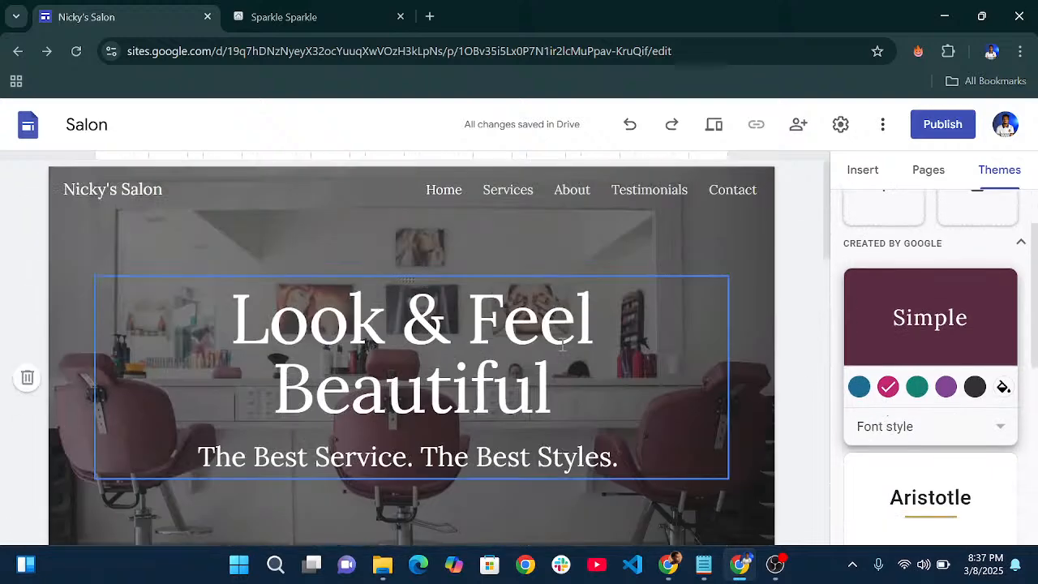
scroll(563, 344, "down", 3)
left_click(860, 387)
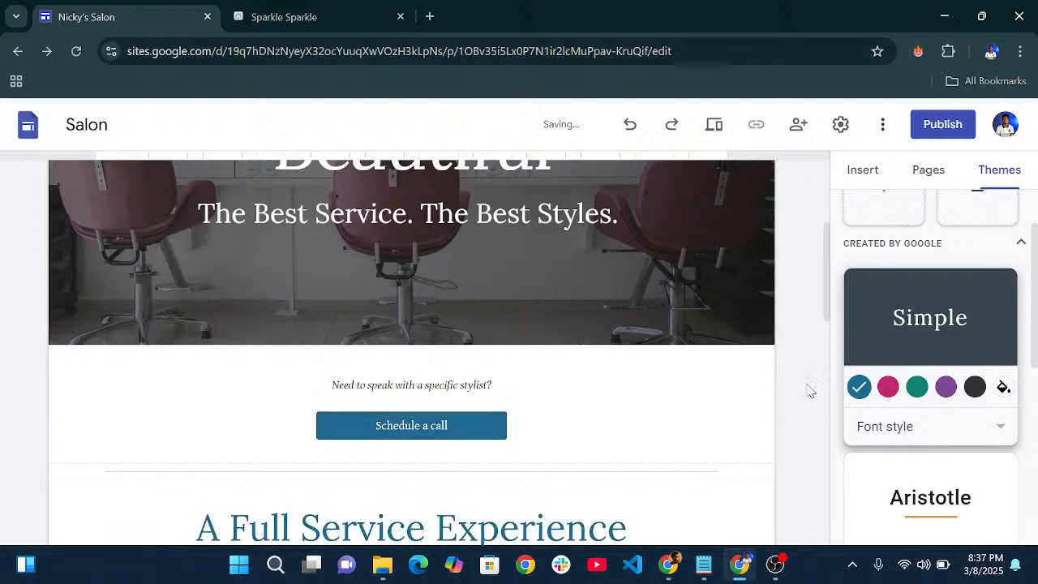
scroll(540, 359, "down", 8)
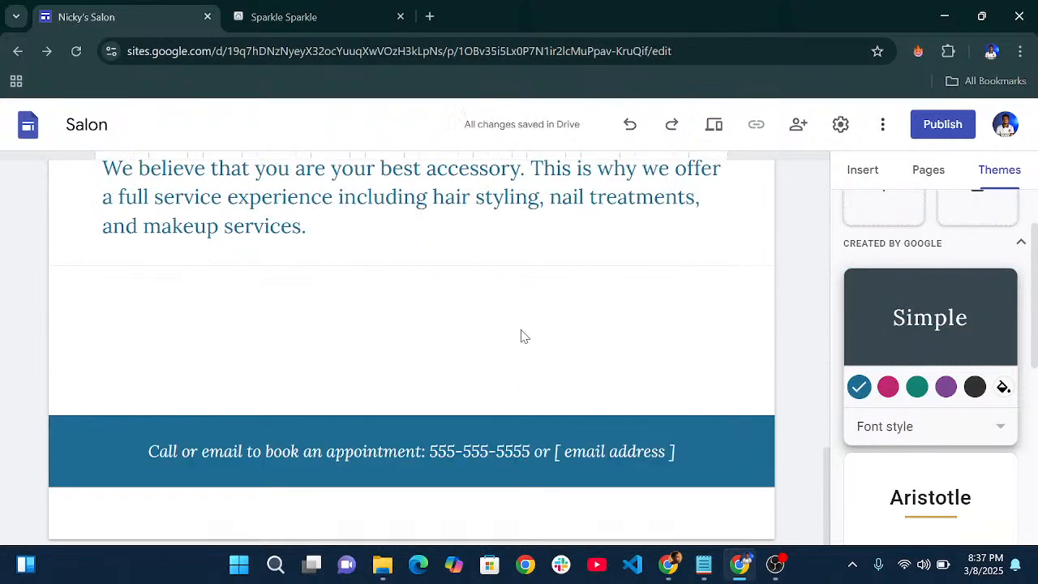
scroll(522, 336, "up", 10)
scroll(599, 385, "down", 3)
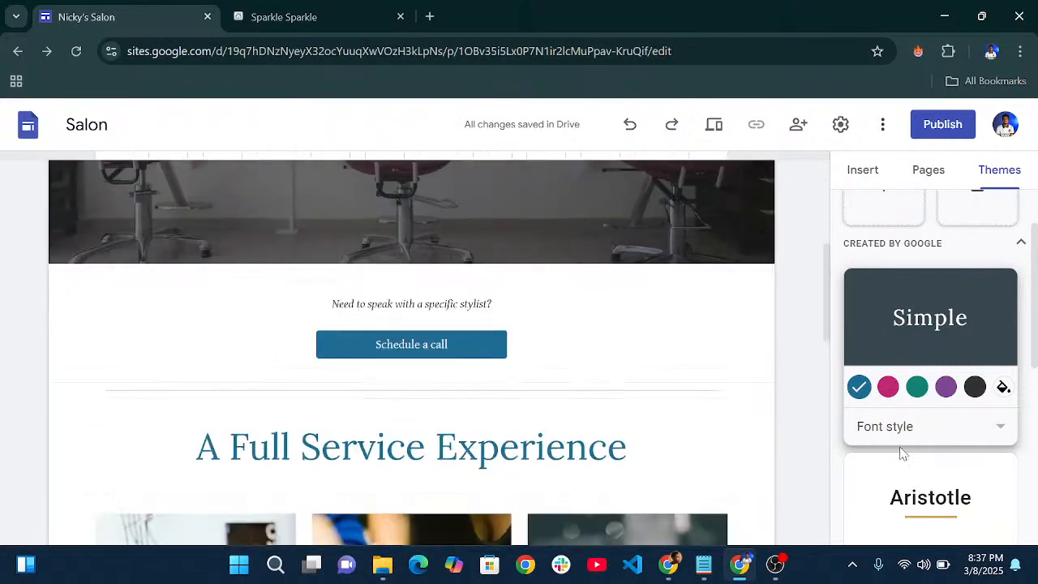
left_click(889, 387)
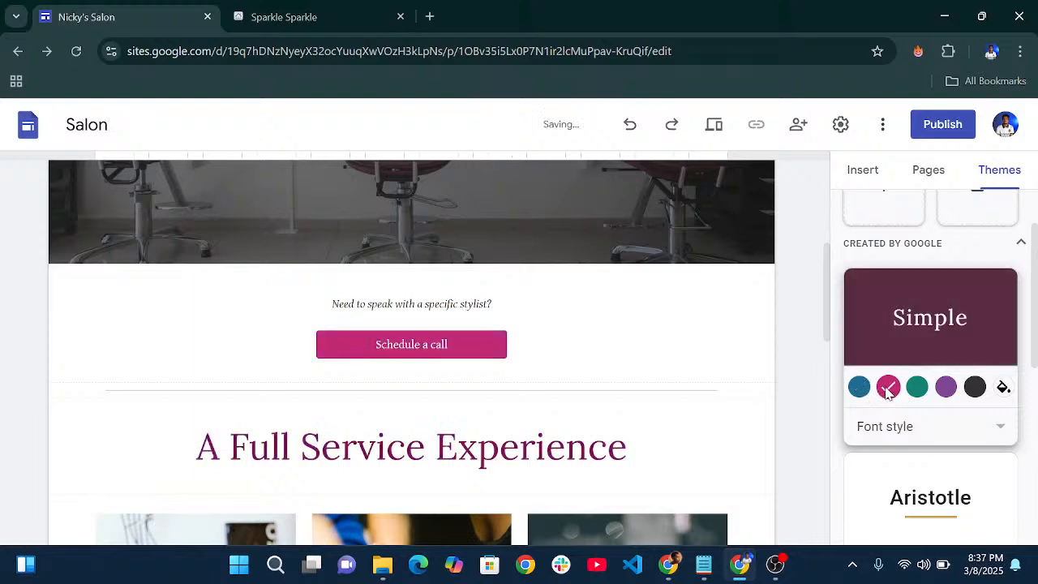
scroll(678, 378, "up", 3)
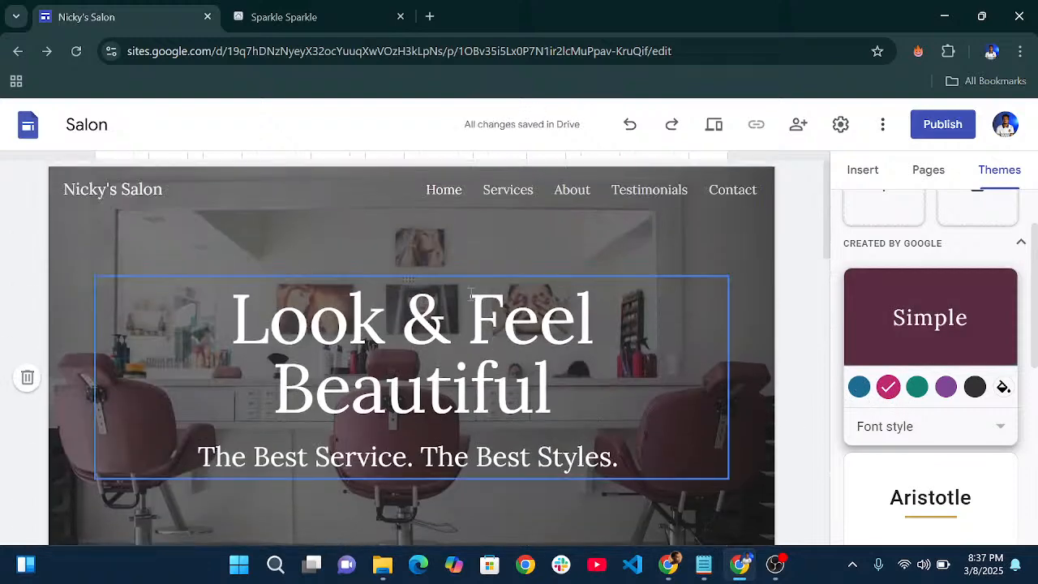
scroll(478, 316, "down", 3)
scroll(279, 258, "up", 3)
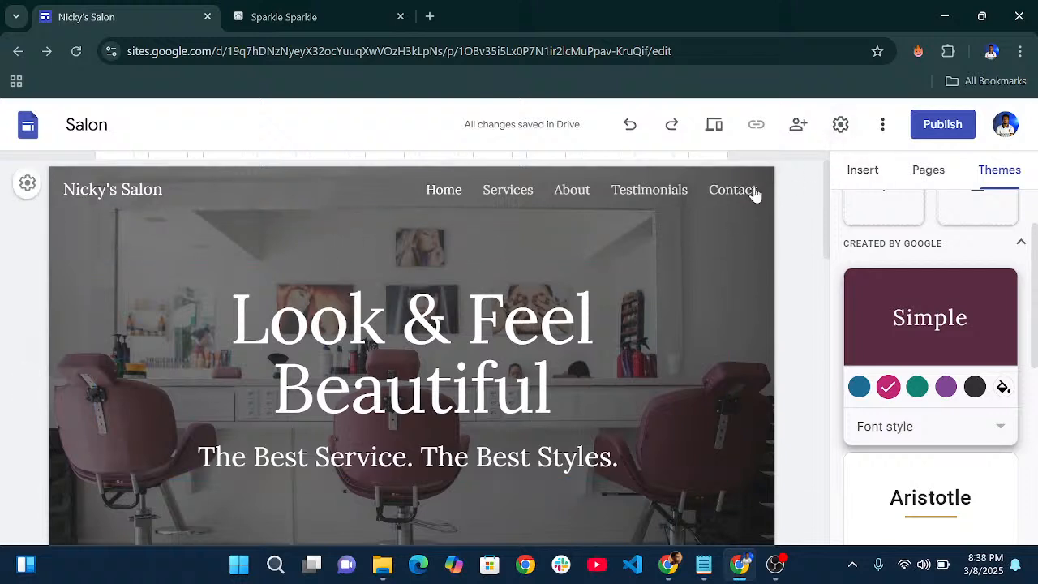
- Upload logo.png from the NICKYS SALON folder as the site's brand logo in Settings
left_click(840, 124)
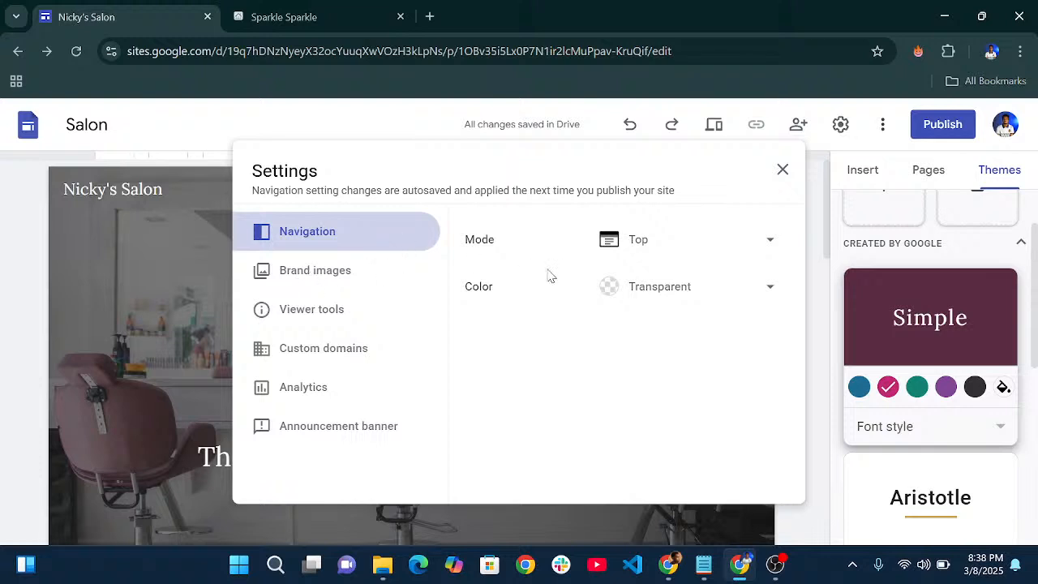
left_click(316, 278)
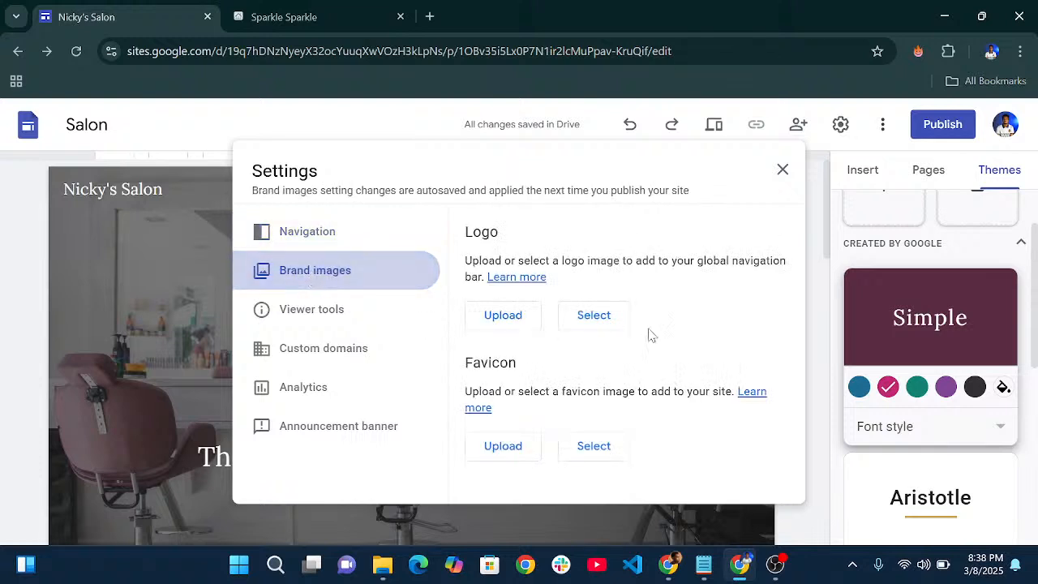
left_click(495, 323)
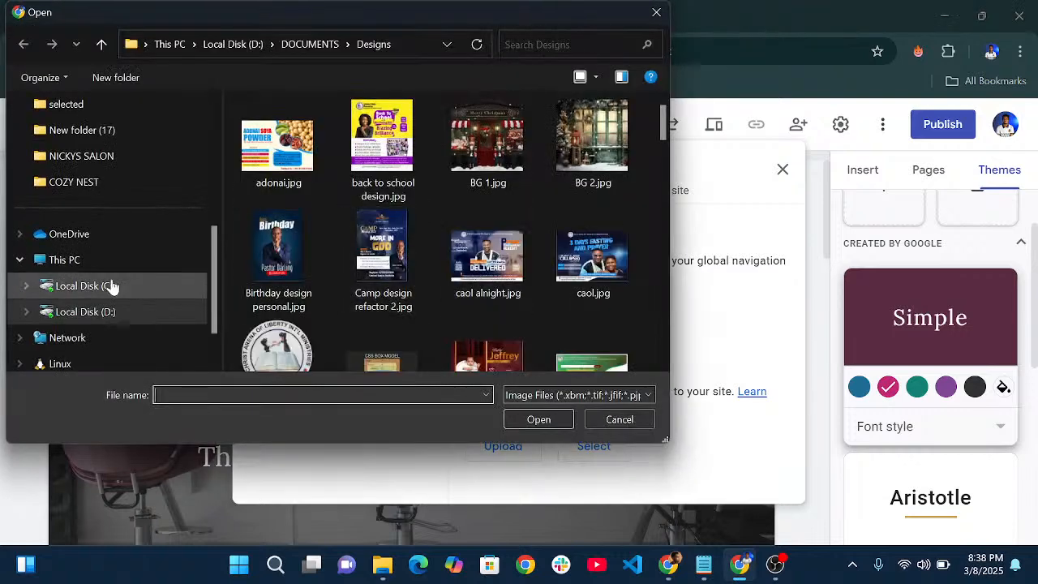
left_click(96, 159)
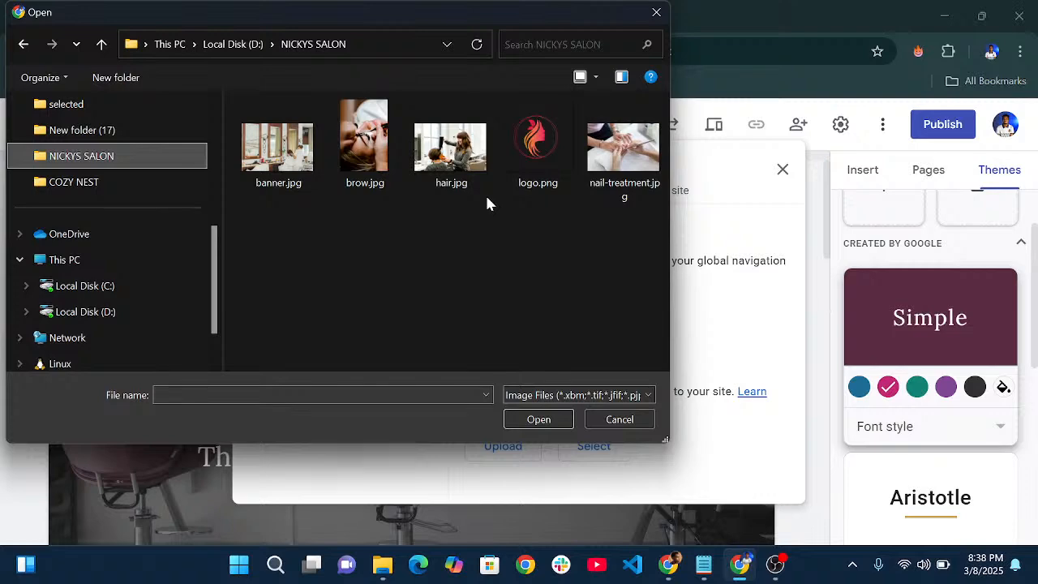
left_click(524, 165)
left_click(539, 419)
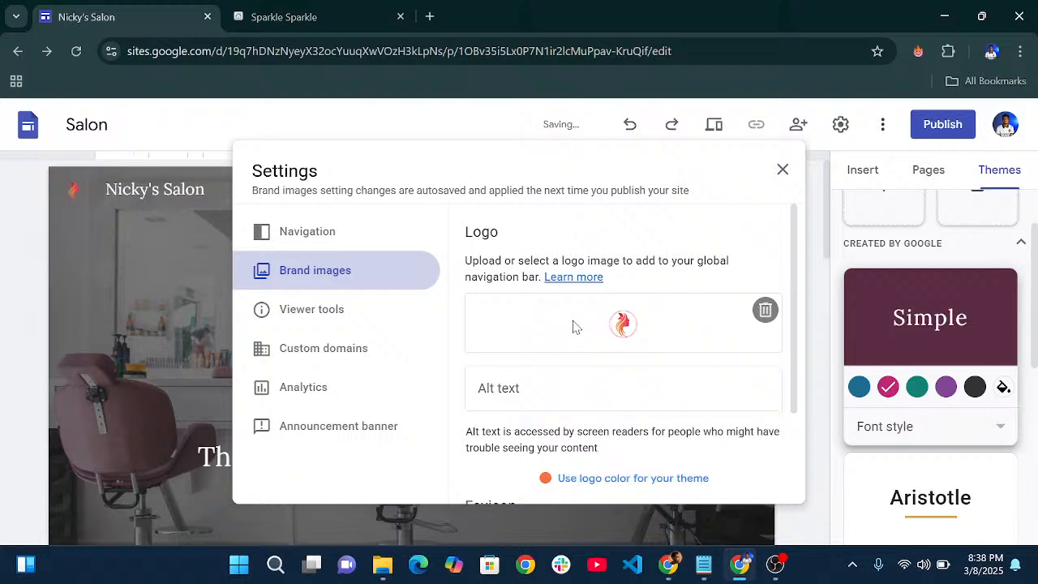
- Give the logo the alt text 'Logo', then switch to the published Sparkle Sparkle site
scroll(572, 326, "down", 2)
scroll(528, 316, "up", 3)
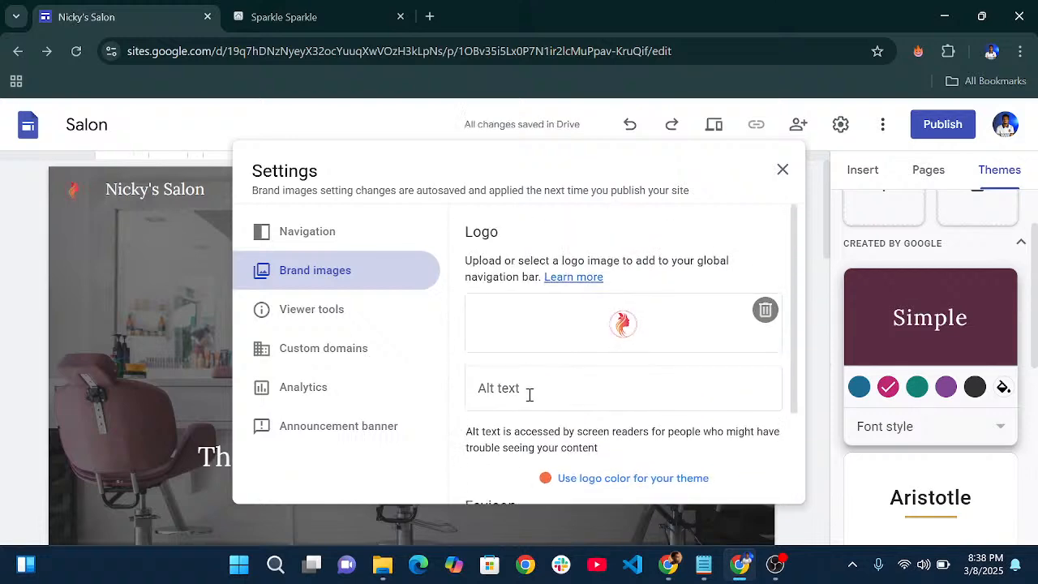
scroll(549, 381, "down", 2)
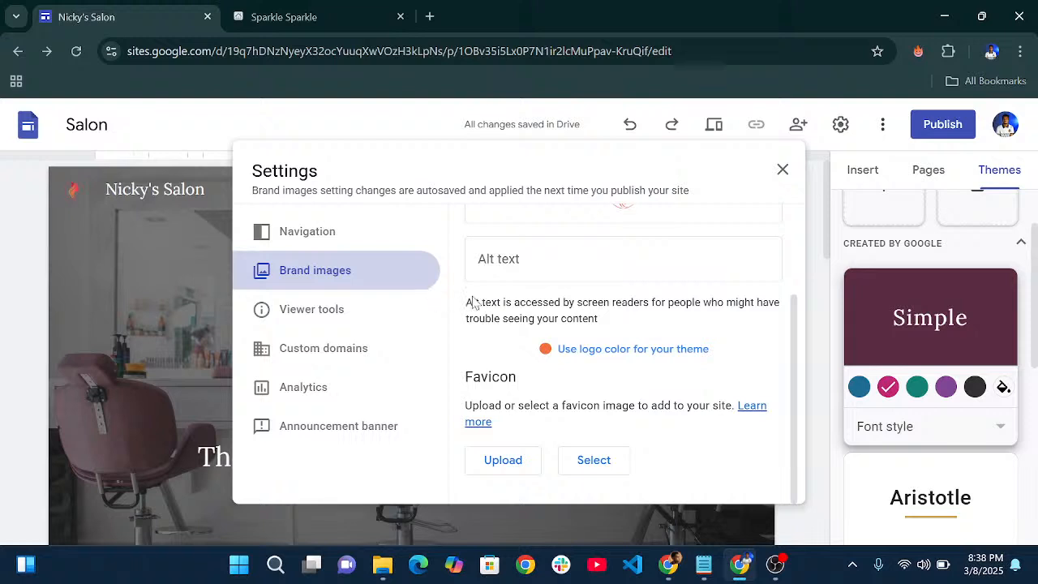
left_click(550, 258)
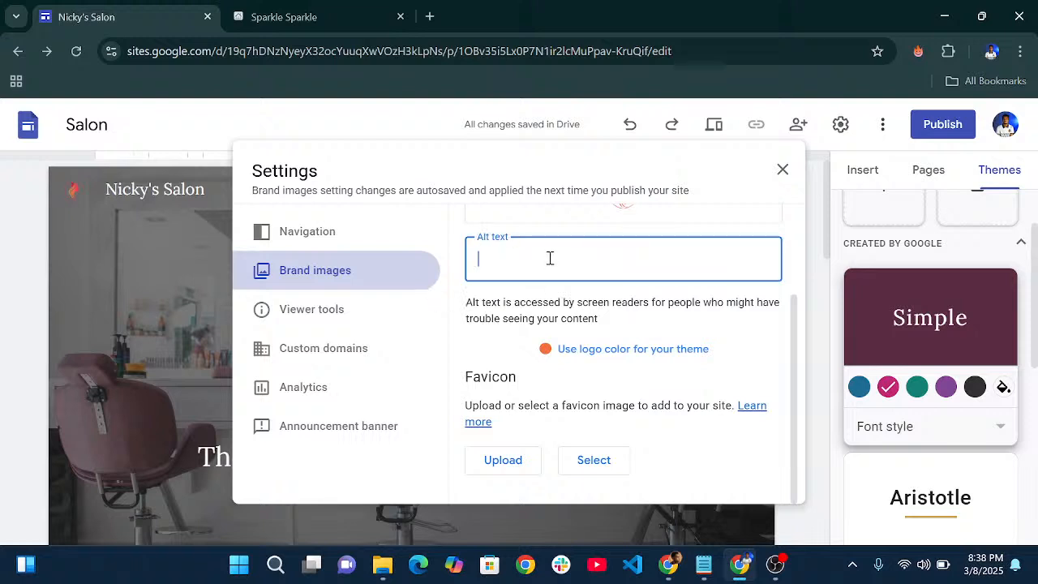
type("Logo")
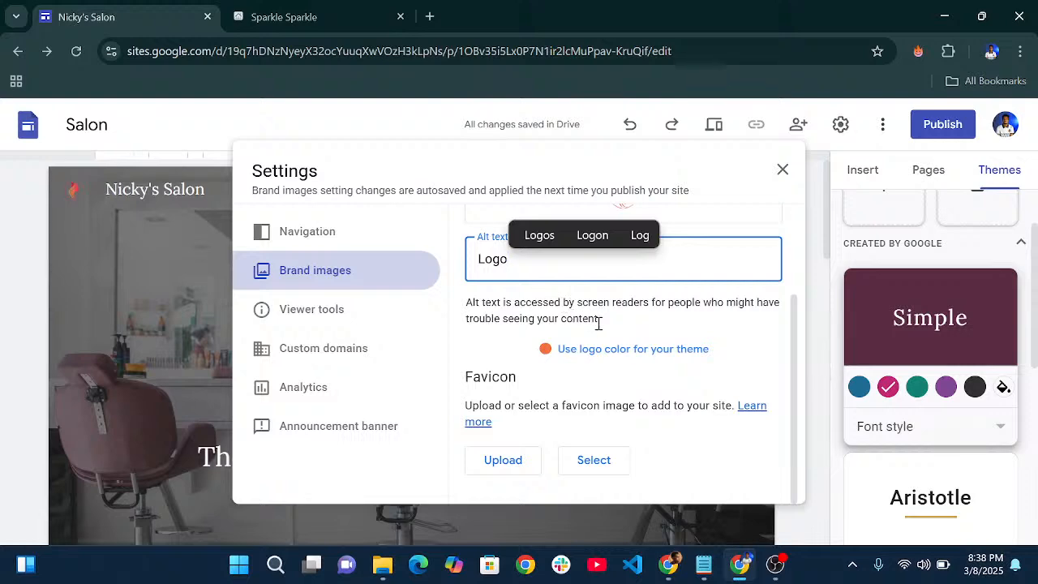
left_click(639, 317)
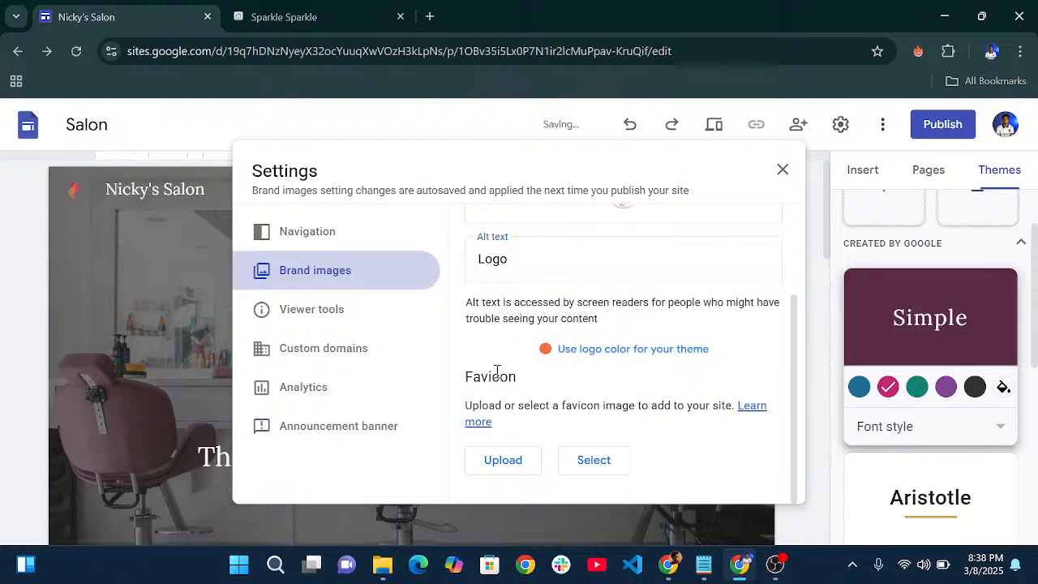
scroll(507, 349, "up", 2)
scroll(512, 334, "down", 2)
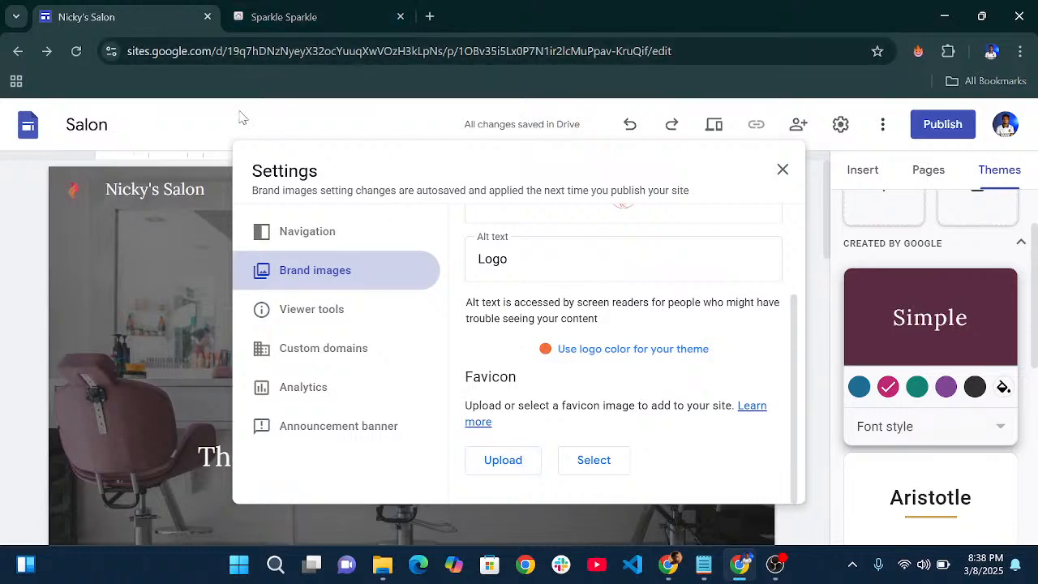
left_click(296, 16)
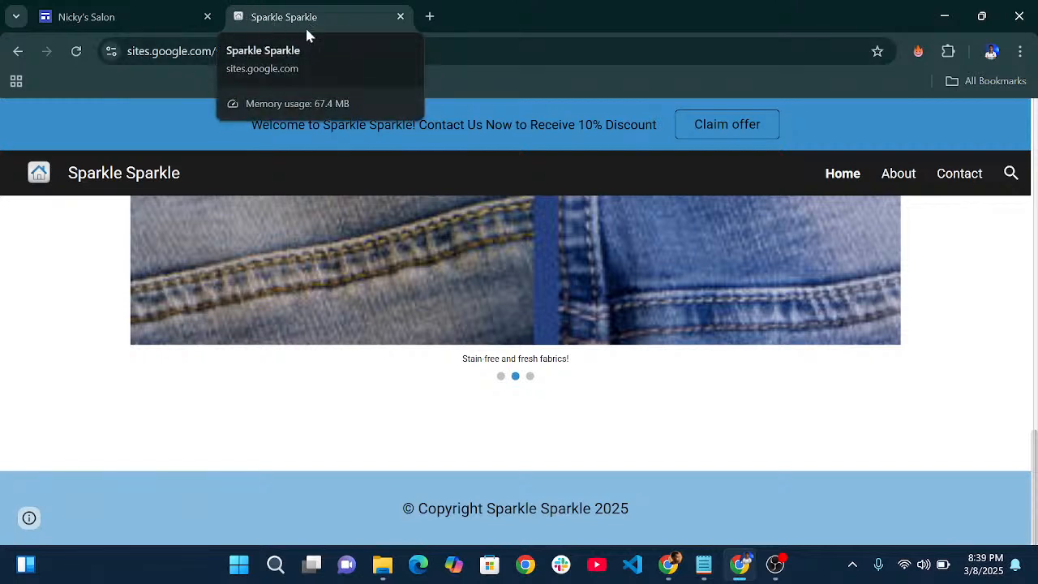
- Back in Nicky's Salon, upload logo.png as the favicon and close the settings
left_click(138, 14)
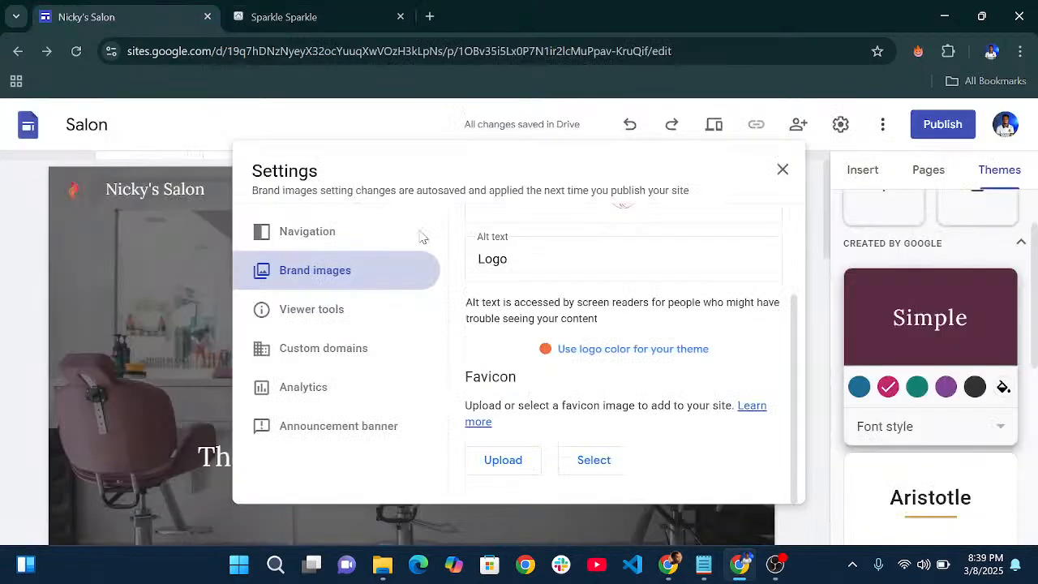
left_click(503, 462)
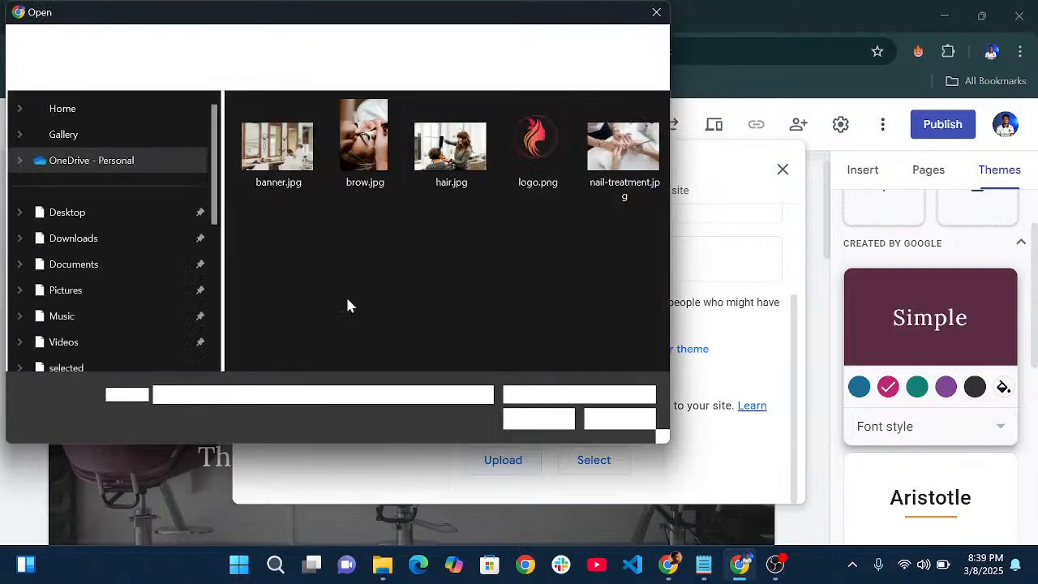
left_click(511, 156)
left_click(538, 419)
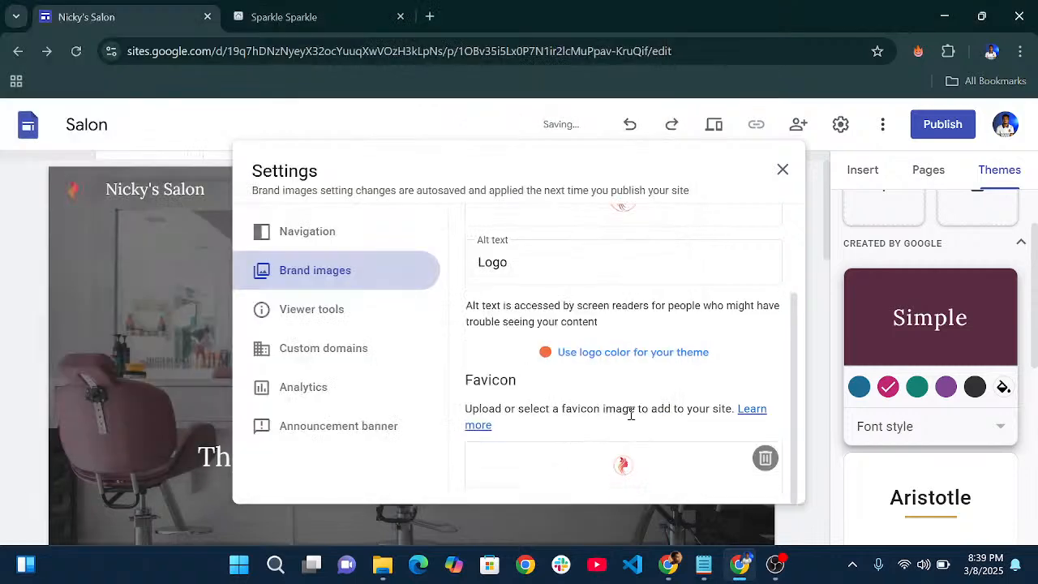
left_click(782, 172)
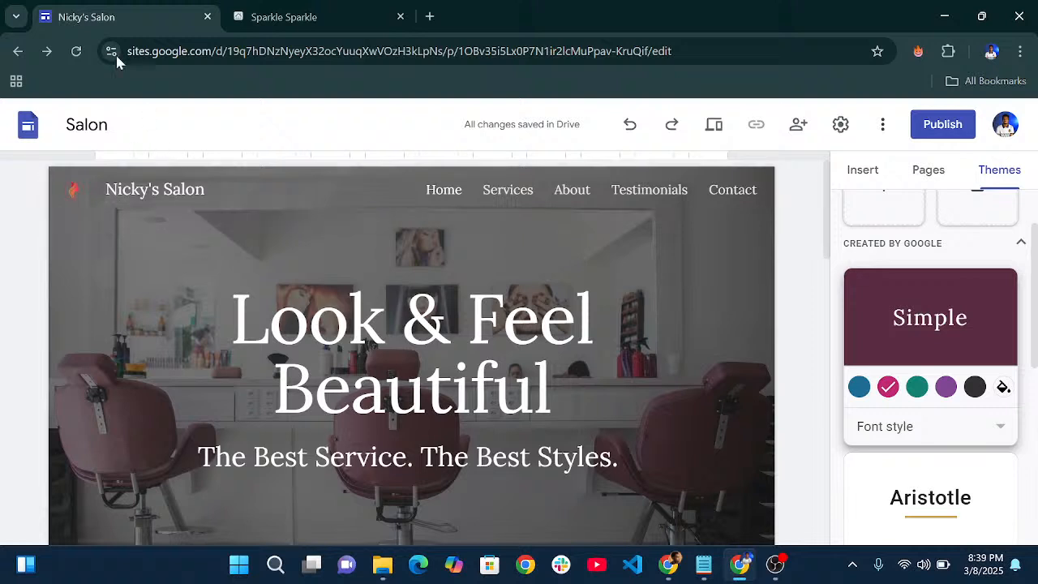
- Select the Nicky's Salon site title text, then select the hero header section
double_click(195, 189)
left_click_drag(194, 190, 109, 183)
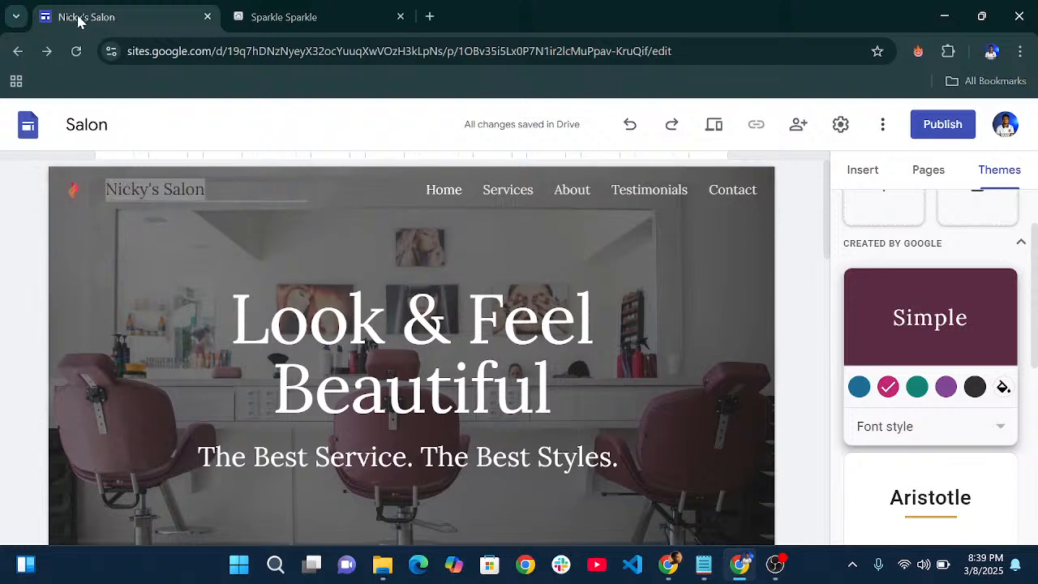
left_click(209, 264)
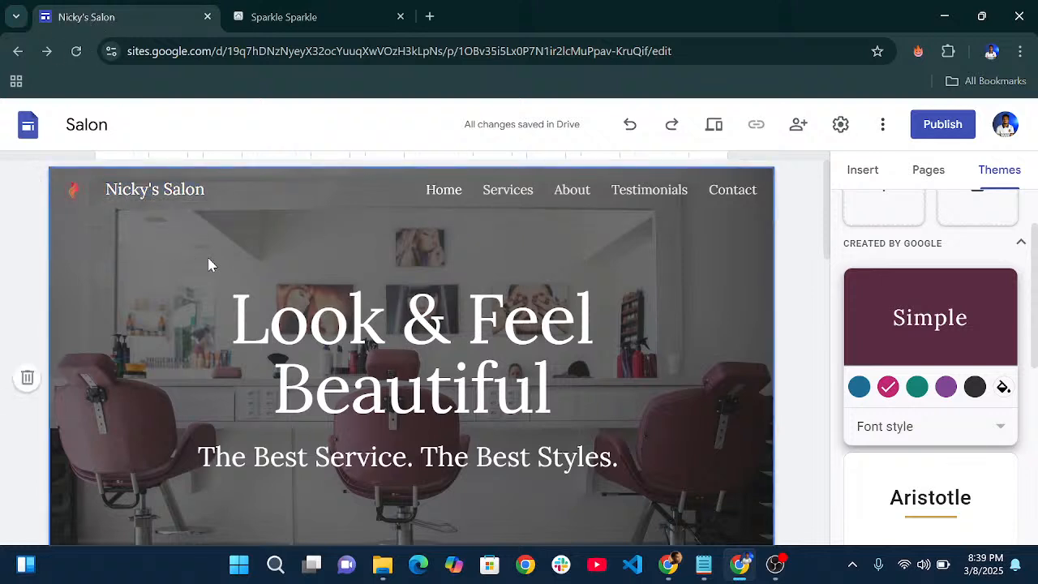
scroll(209, 264, "down", 1)
- Replace the old hero title with 'Where Beauty' and start a new line
left_click(244, 230)
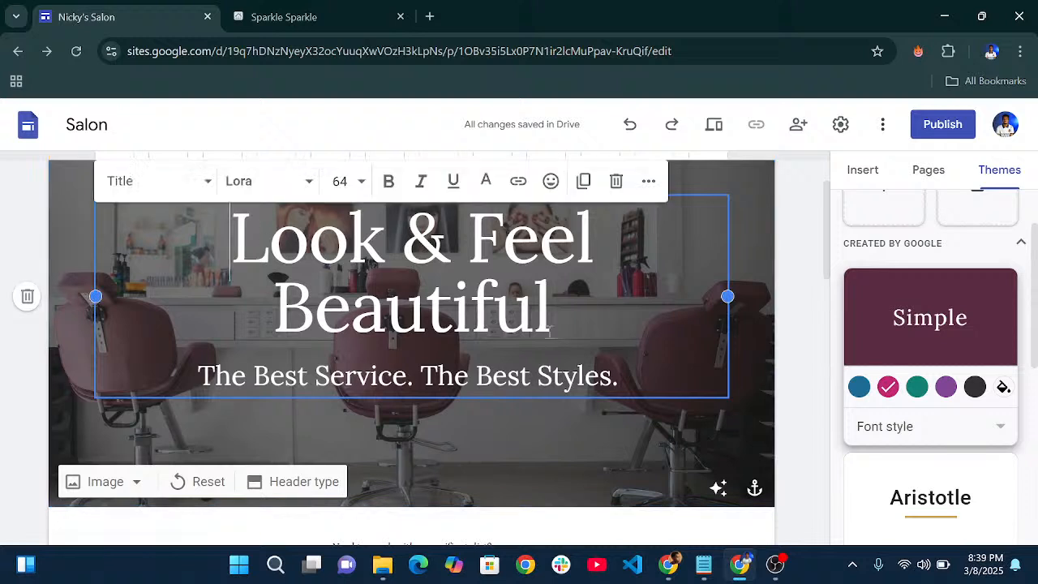
left_click_drag(558, 324, 236, 237)
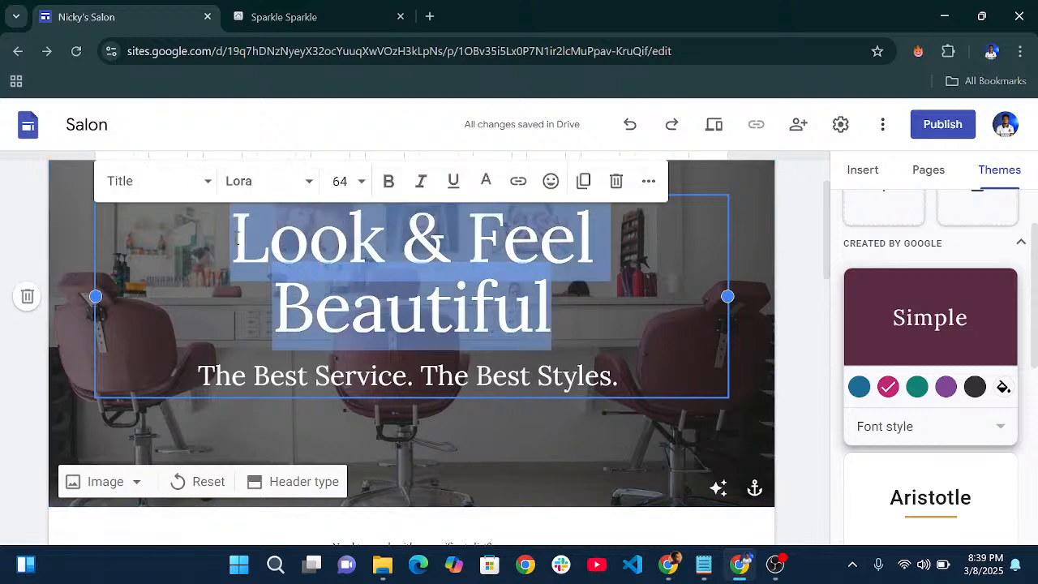
type("Where ")
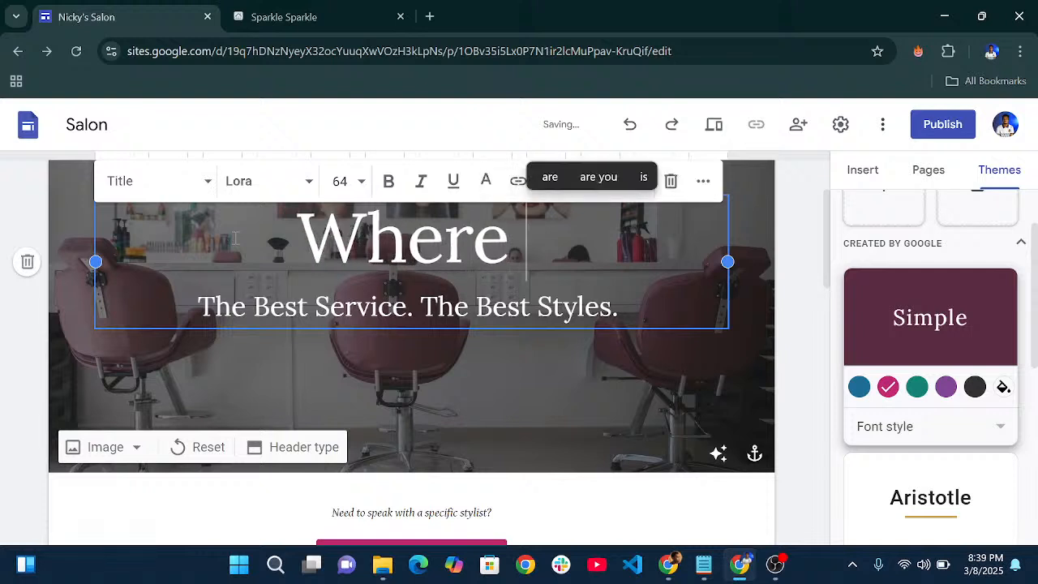
type("Bue")
key("BackSpace")
key("BackSpace")
type("ea")
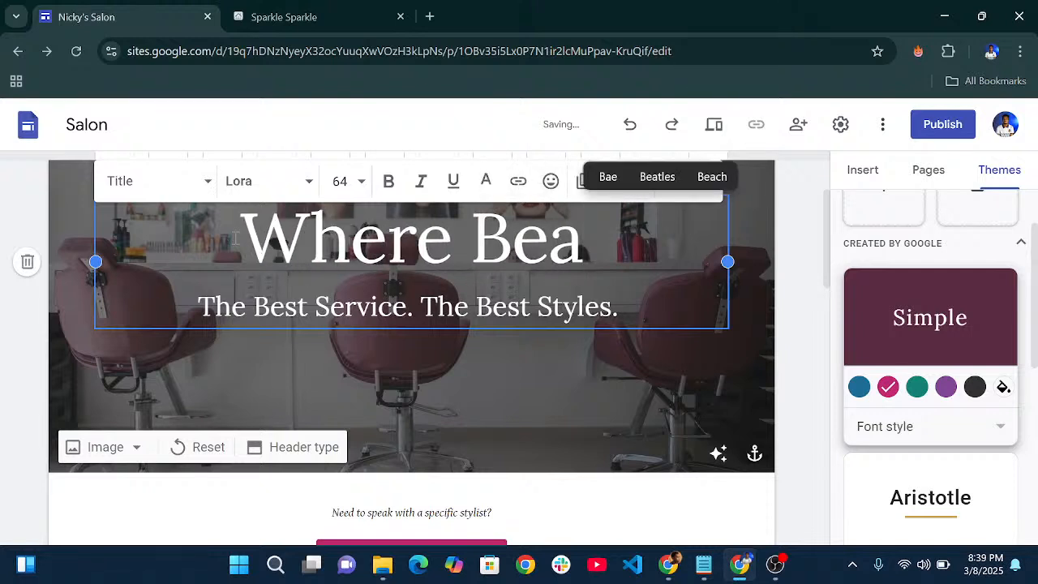
type("uty")
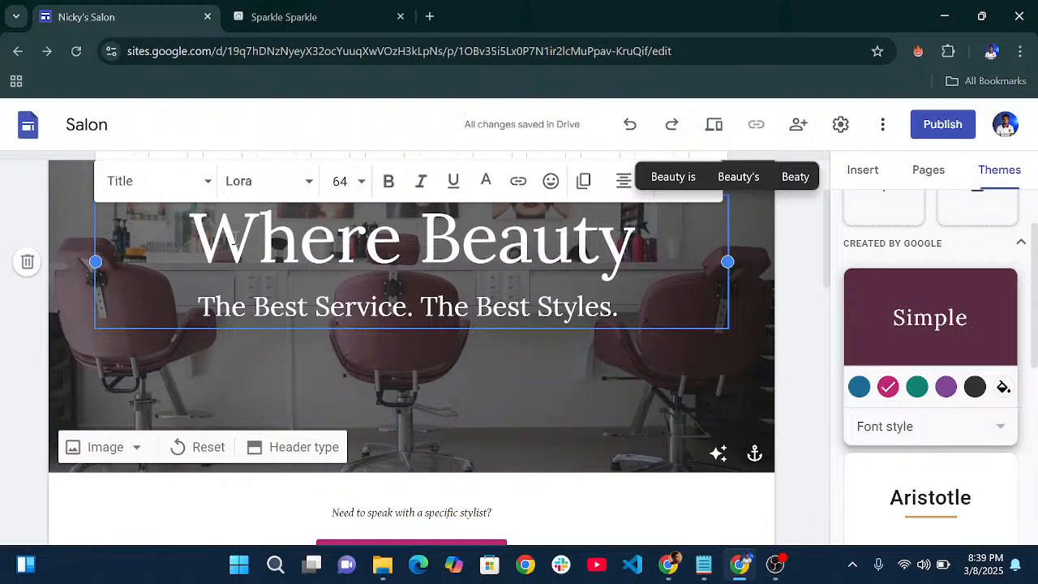
key("Return")
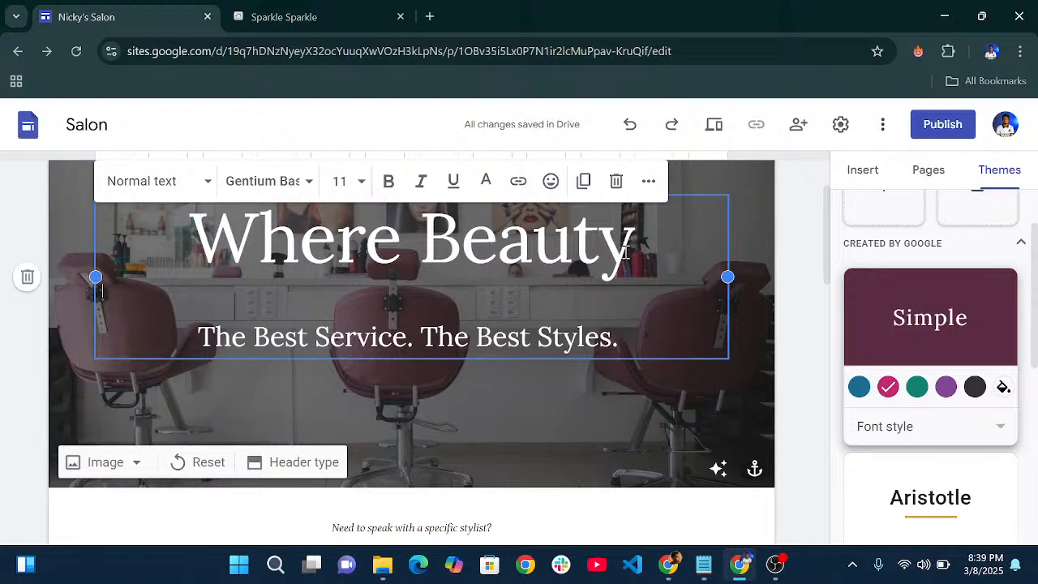
- Remove the stray blank line, add 'Meets Perfection' as the second line, and select the title
left_click_drag(635, 251, 601, 252)
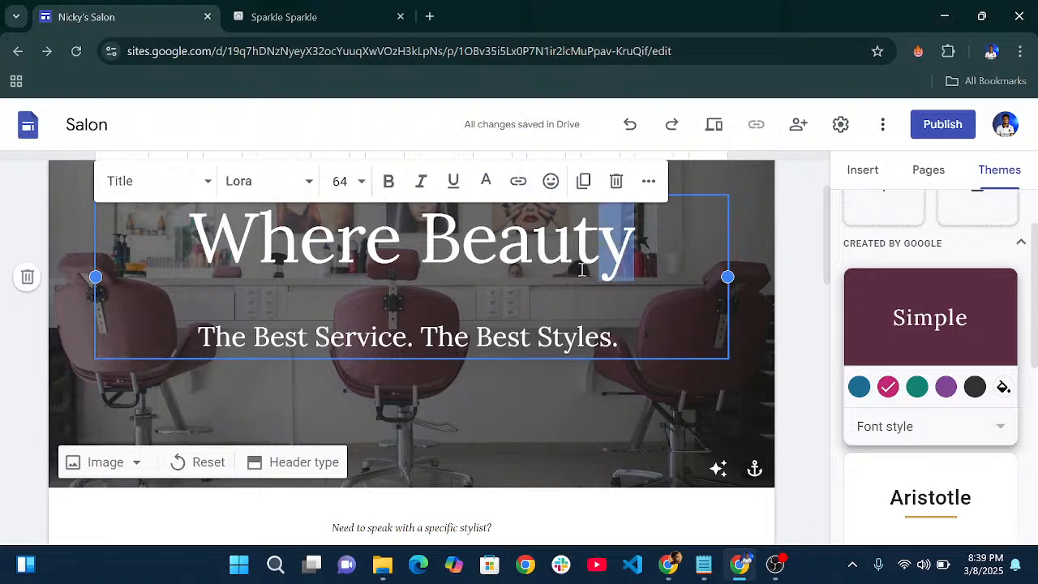
left_click(167, 302)
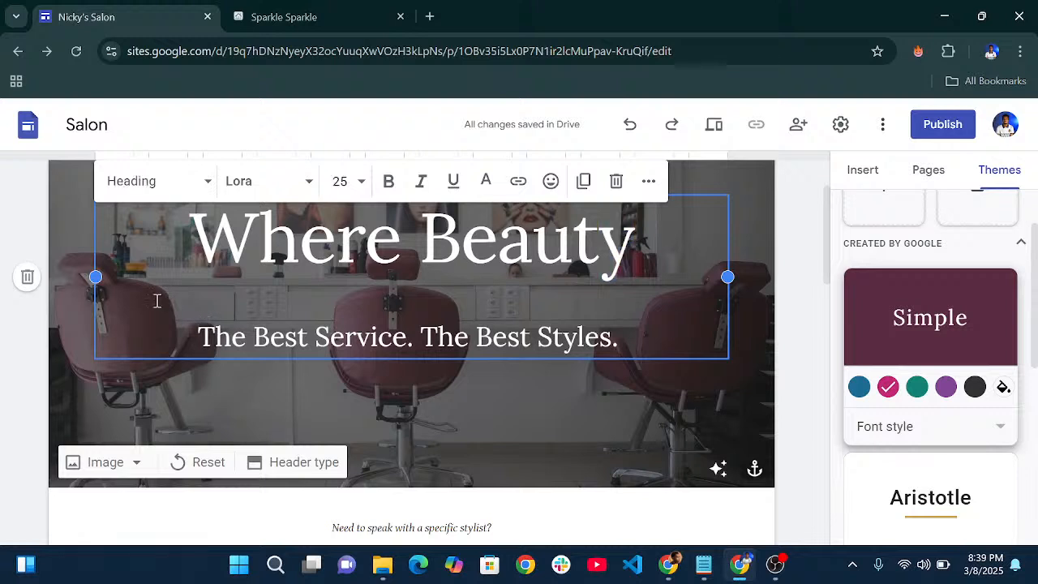
left_click(158, 301)
key("BackSpace")
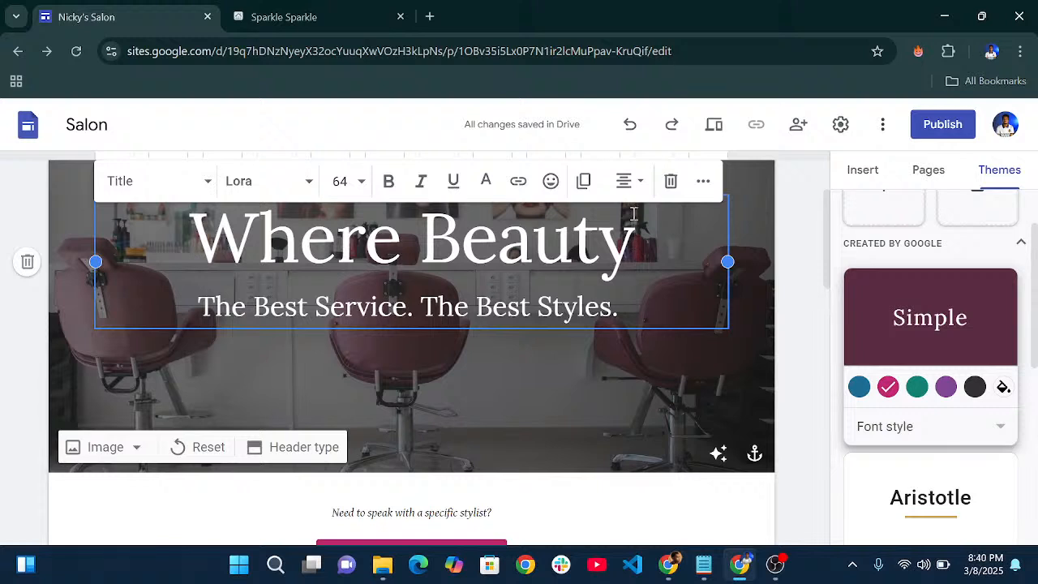
key("Return")
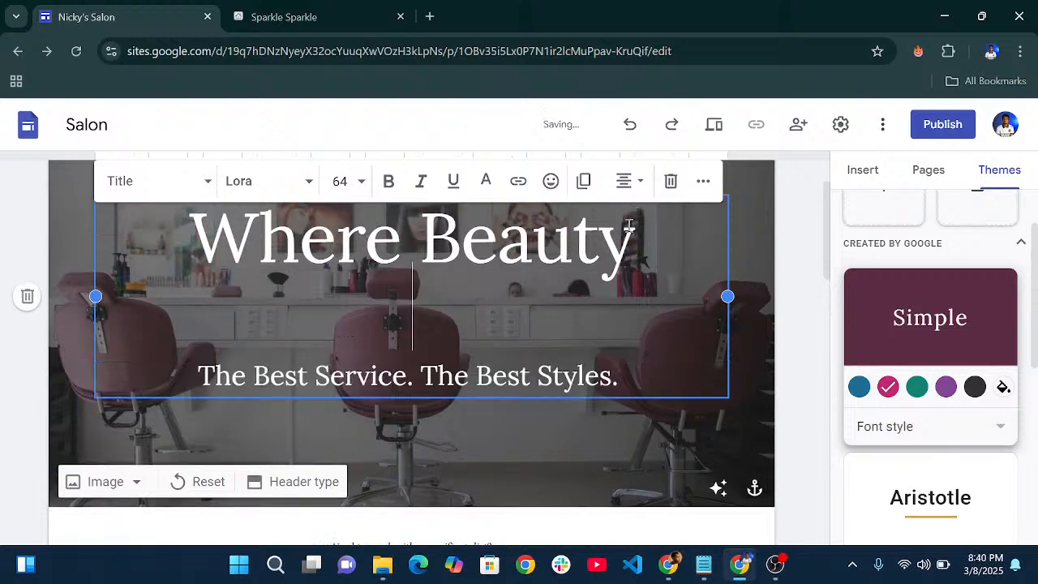
type("Meets")
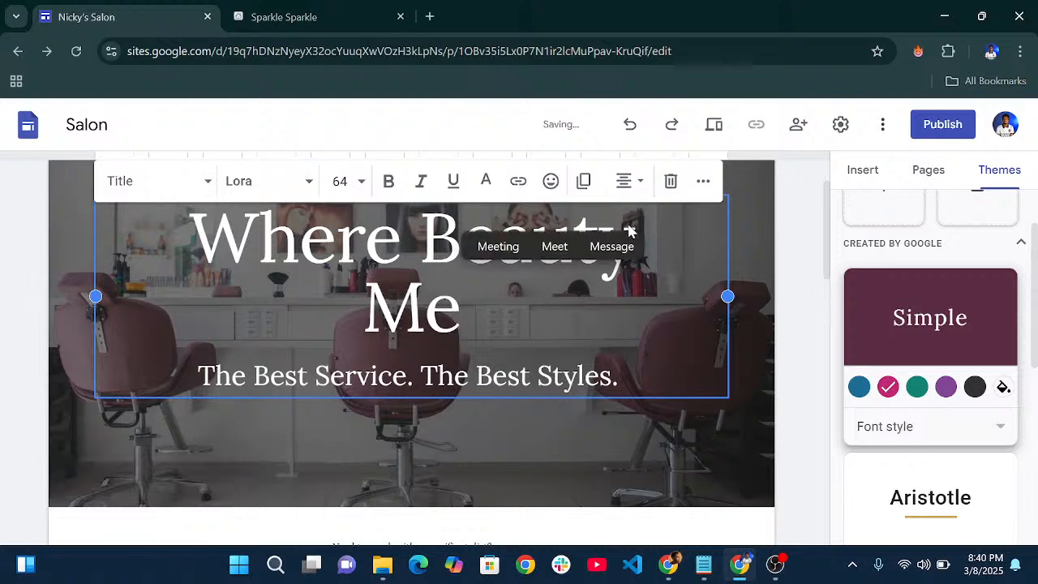
type(" P")
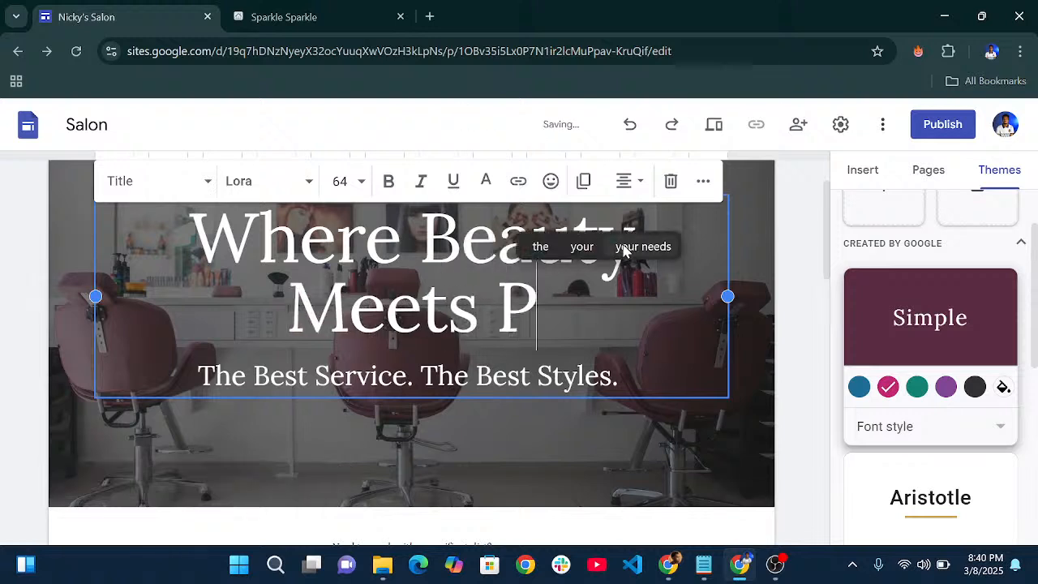
type("erfection")
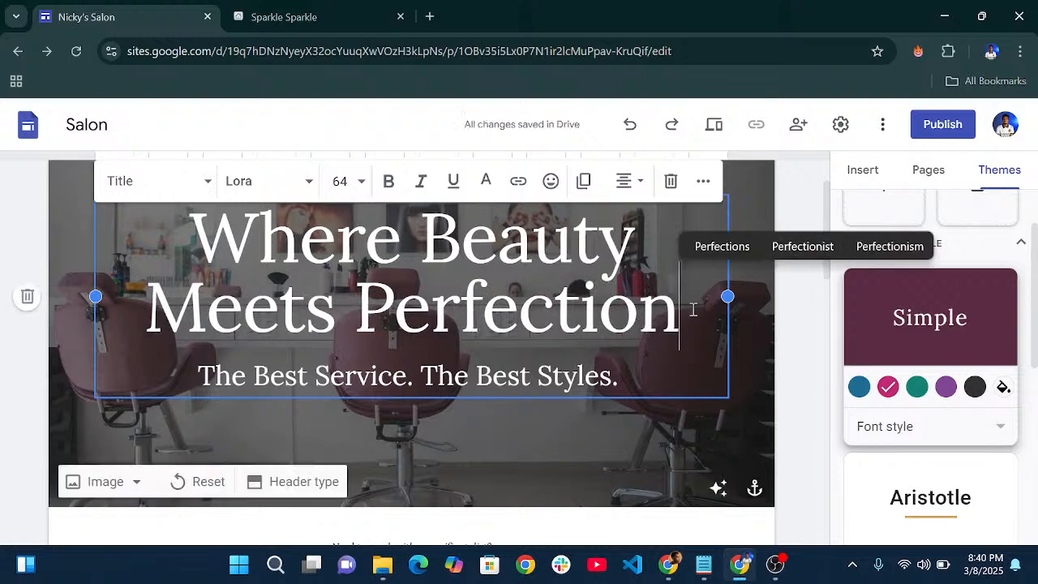
left_click_drag(684, 318, 162, 251)
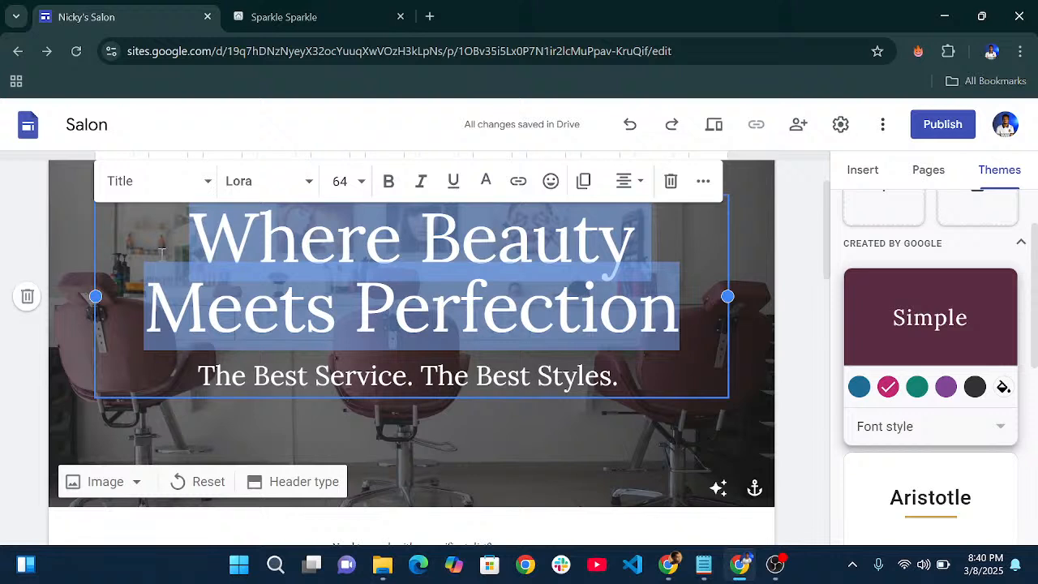
- Set the hero title's font size to 48
left_click(340, 181)
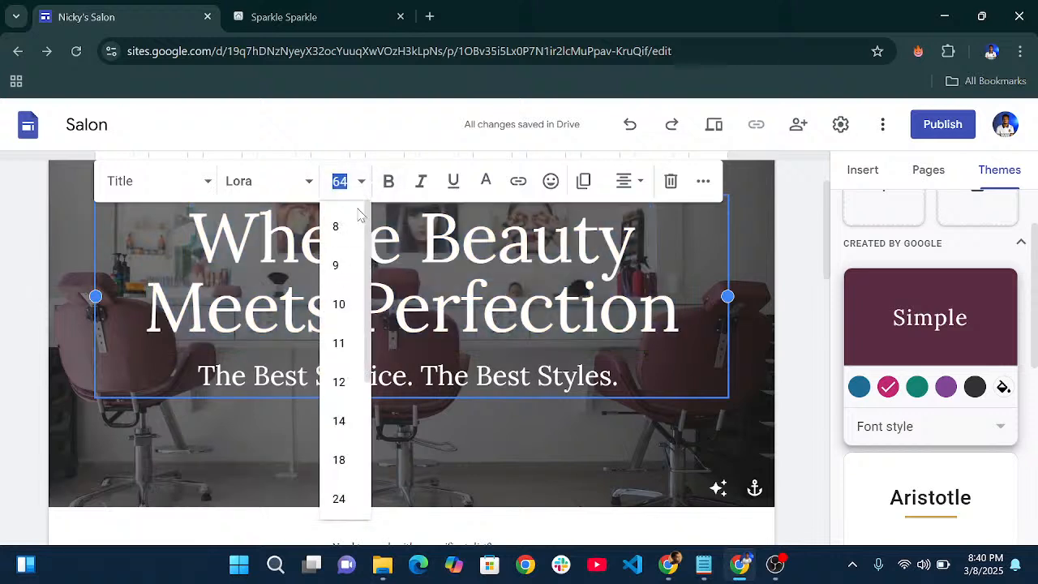
scroll(362, 329, "down", 4)
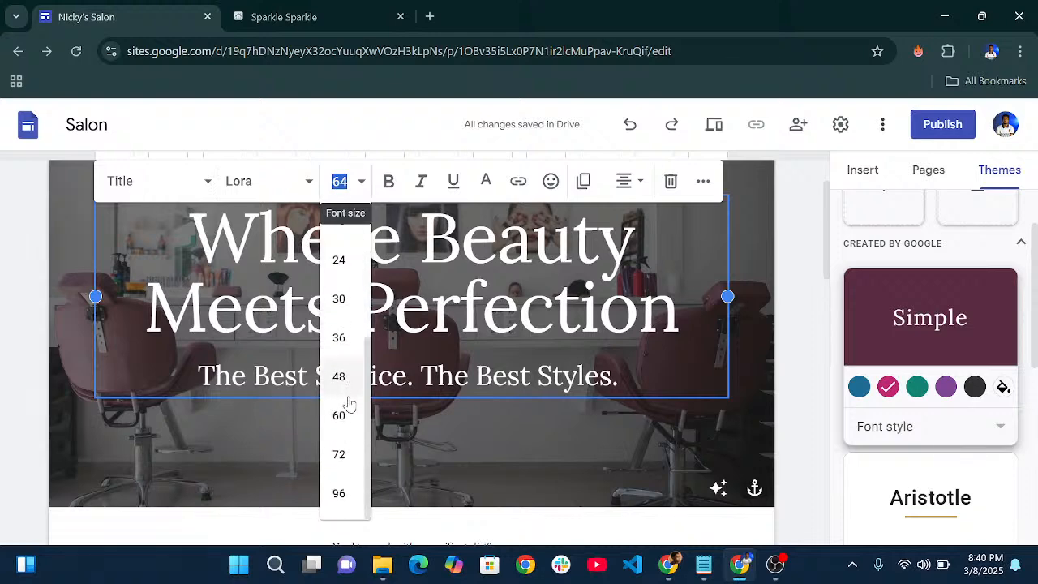
left_click(339, 376)
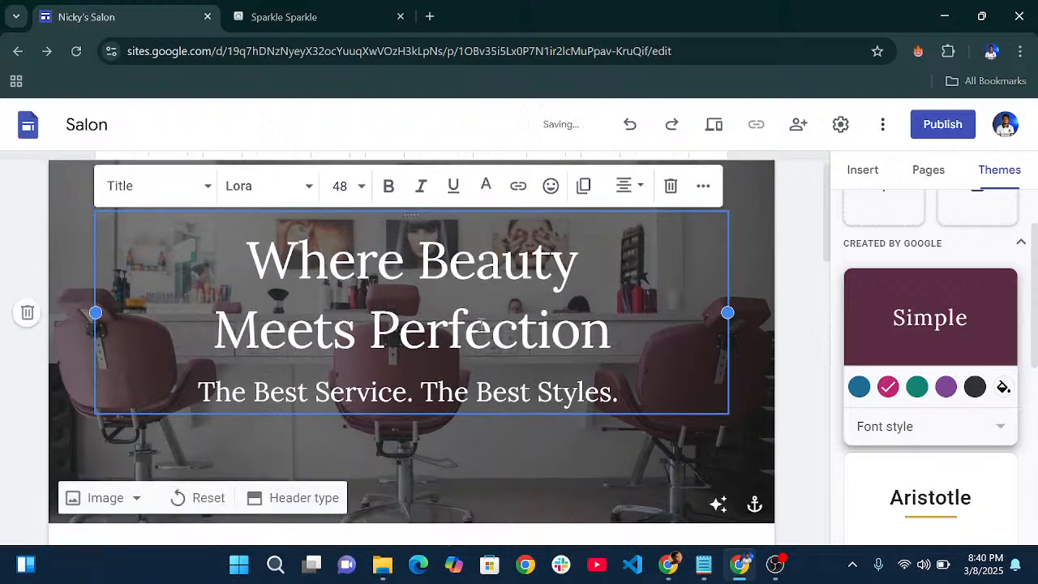
scroll(479, 349, "down", 1)
- Set the subtitle under the hero title to font size 16
left_click(571, 294)
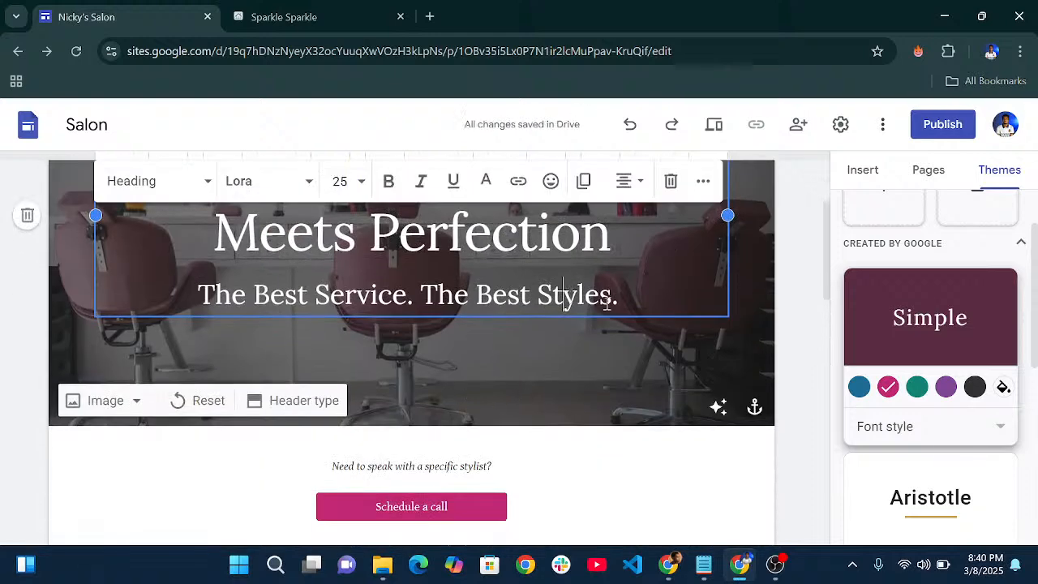
left_click_drag(619, 299, 195, 299)
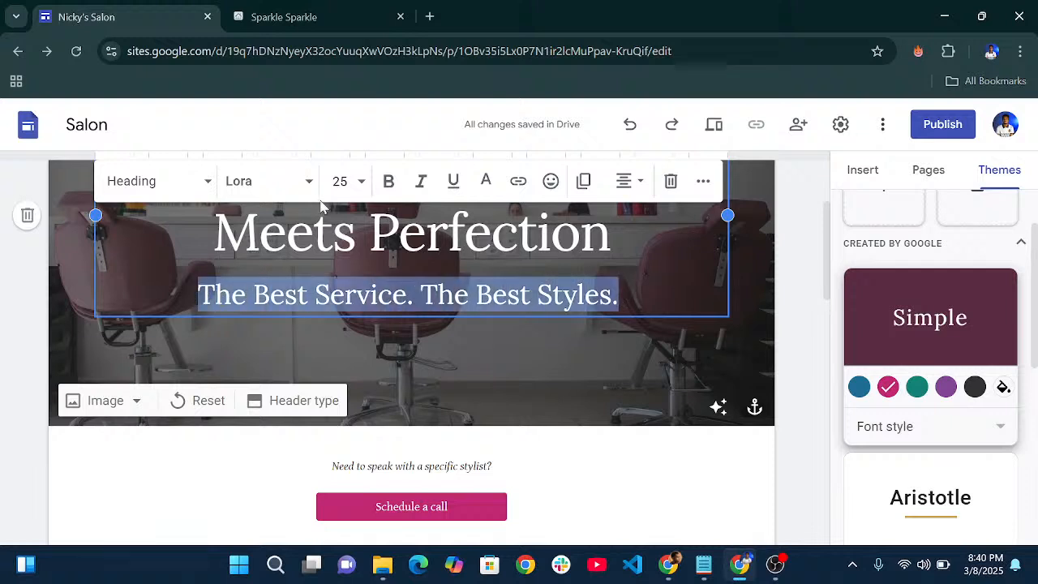
left_click(341, 181)
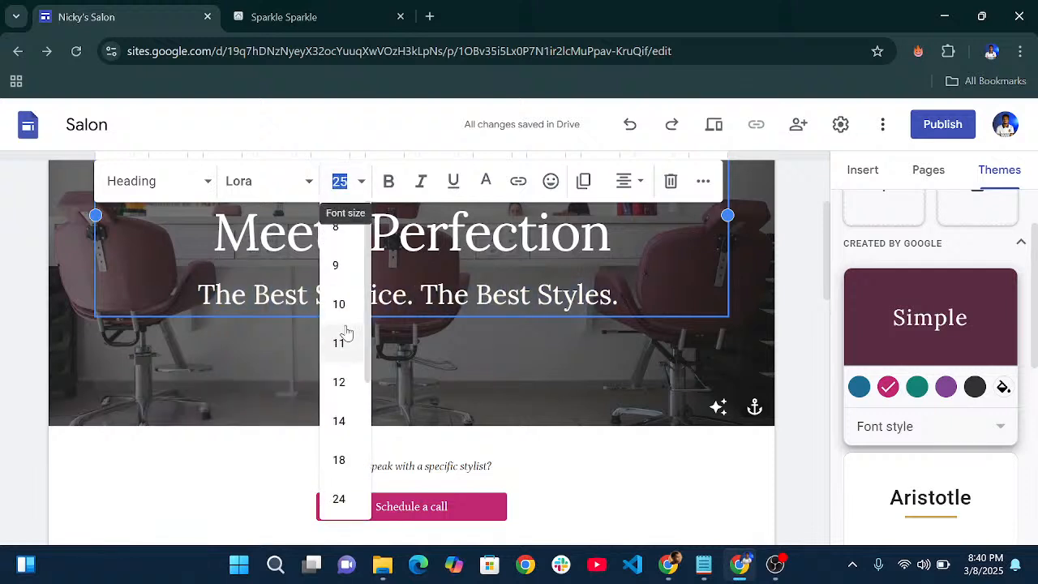
type("16")
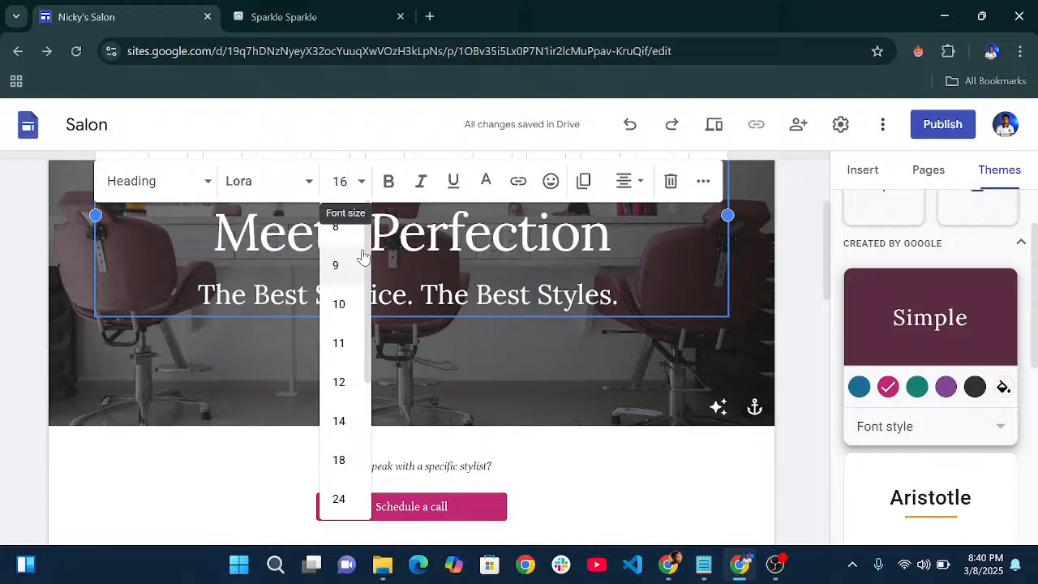
key("Return")
left_click(633, 379)
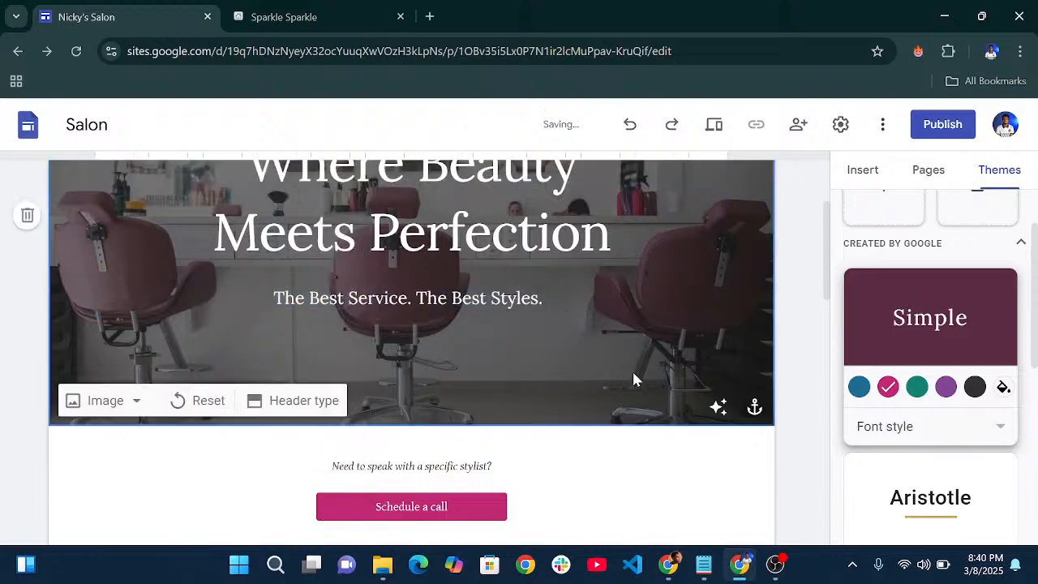
scroll(631, 378, "up", 2)
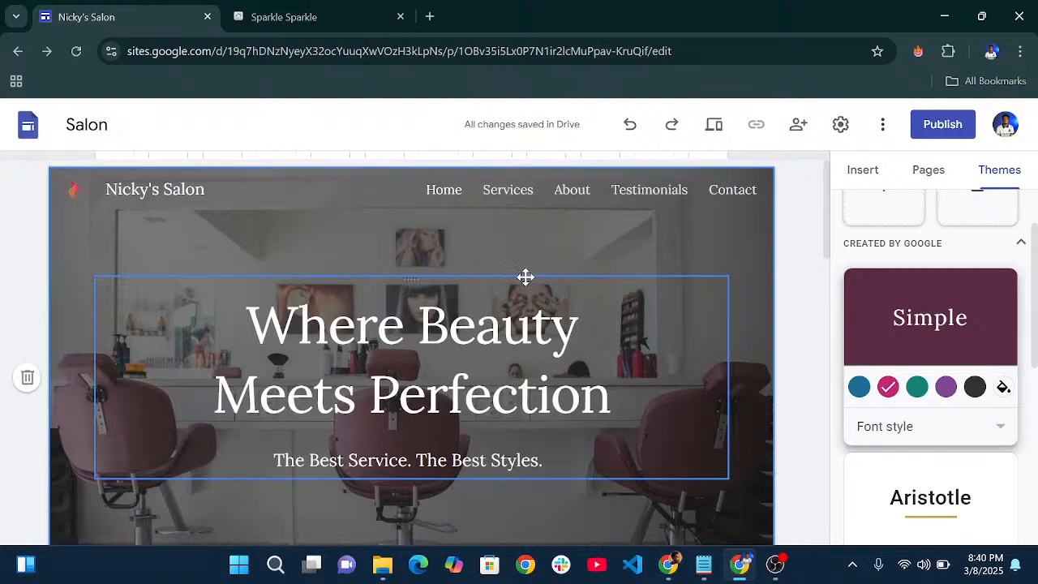
scroll(527, 280, "down", 4)
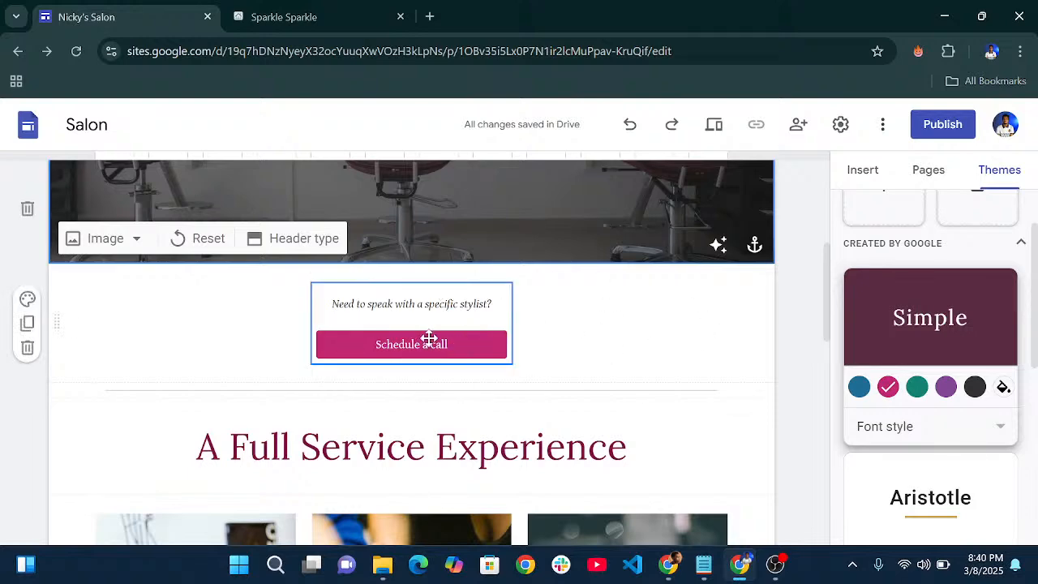
scroll(424, 331, "up", 4)
scroll(495, 211, "down", 4)
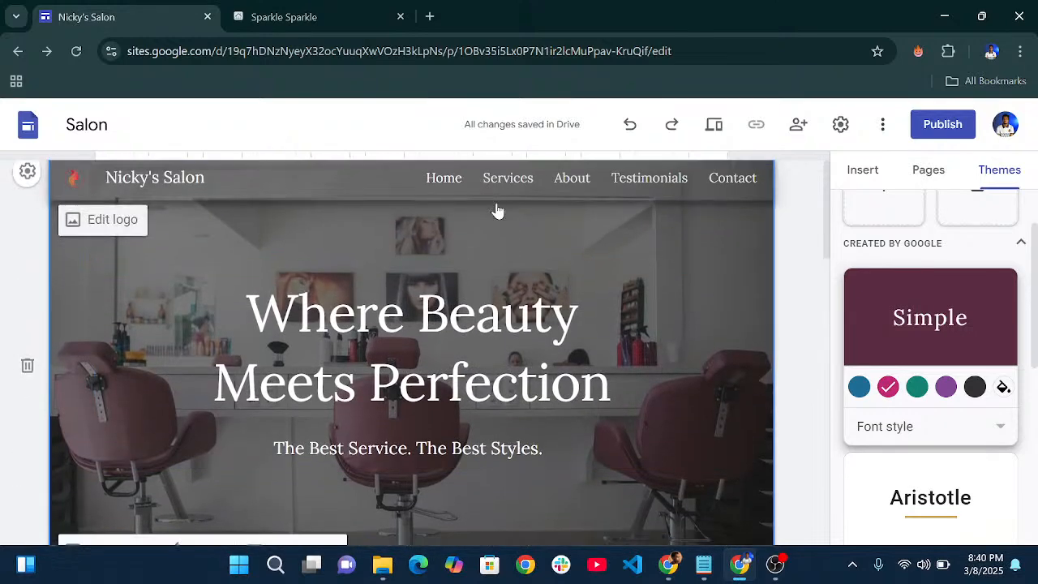
scroll(593, 297, "up", 4)
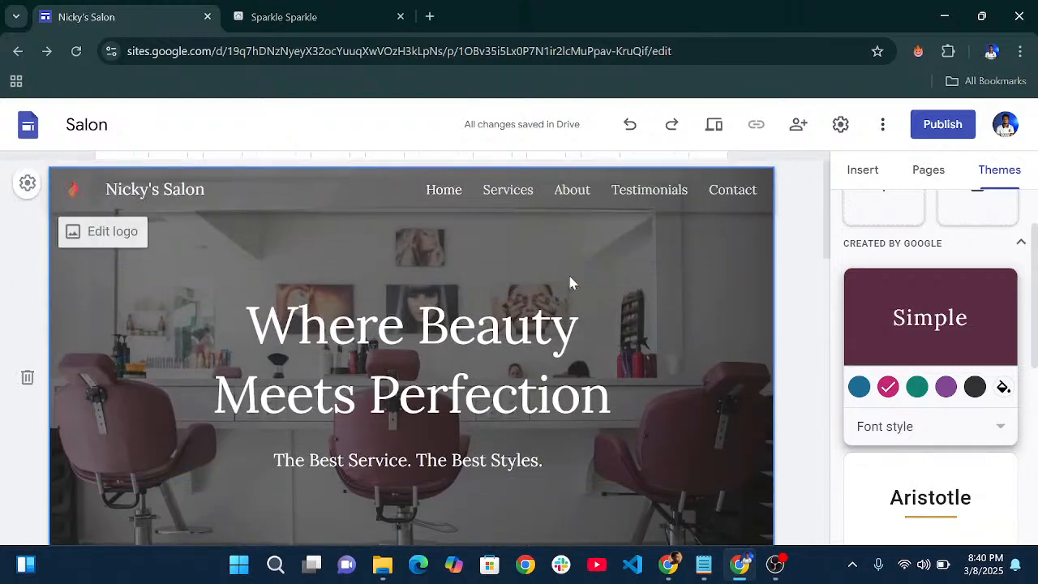
scroll(570, 283, "down", 2)
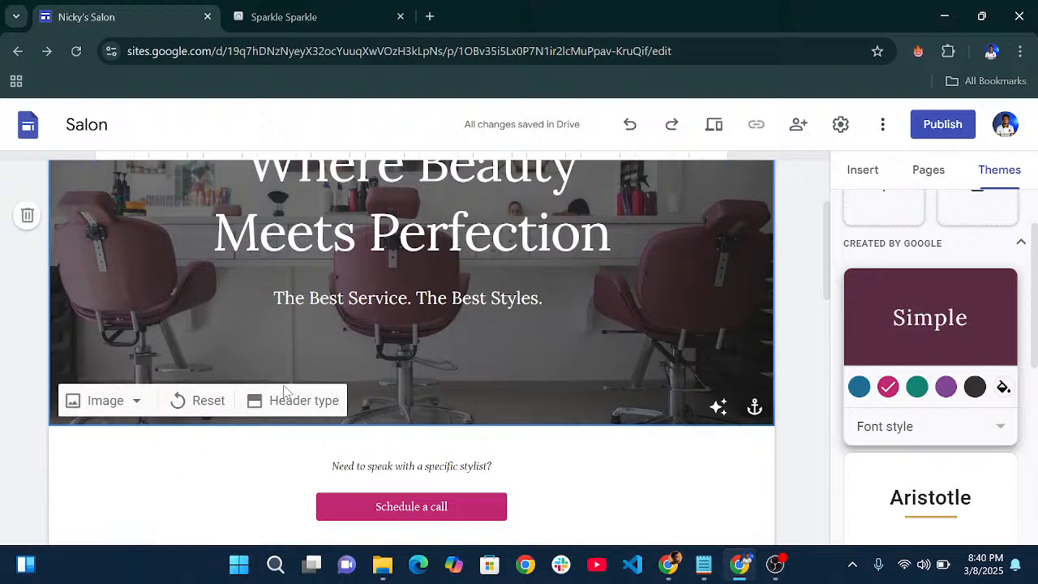
left_click(124, 402)
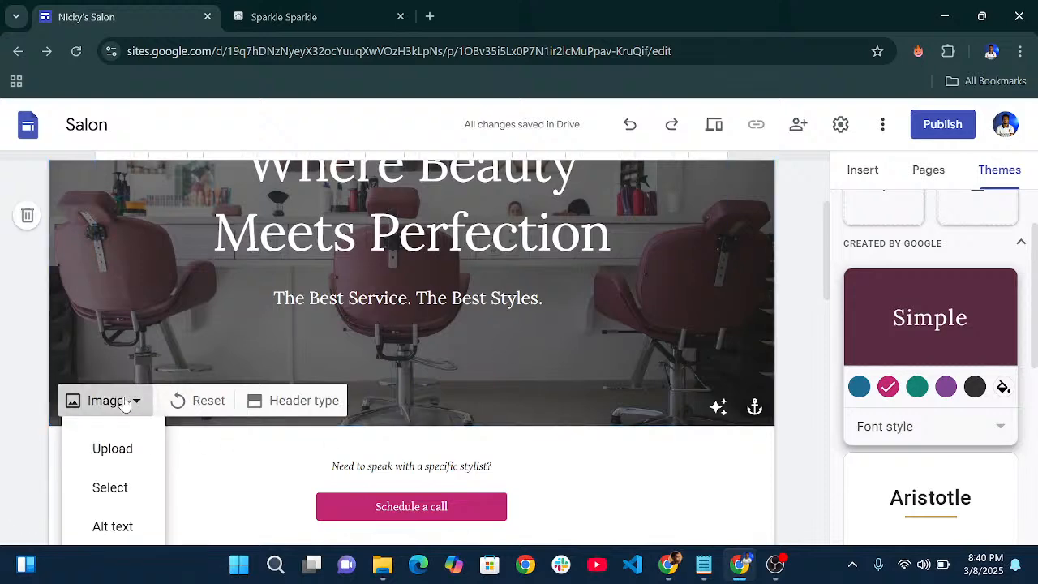
left_click(128, 450)
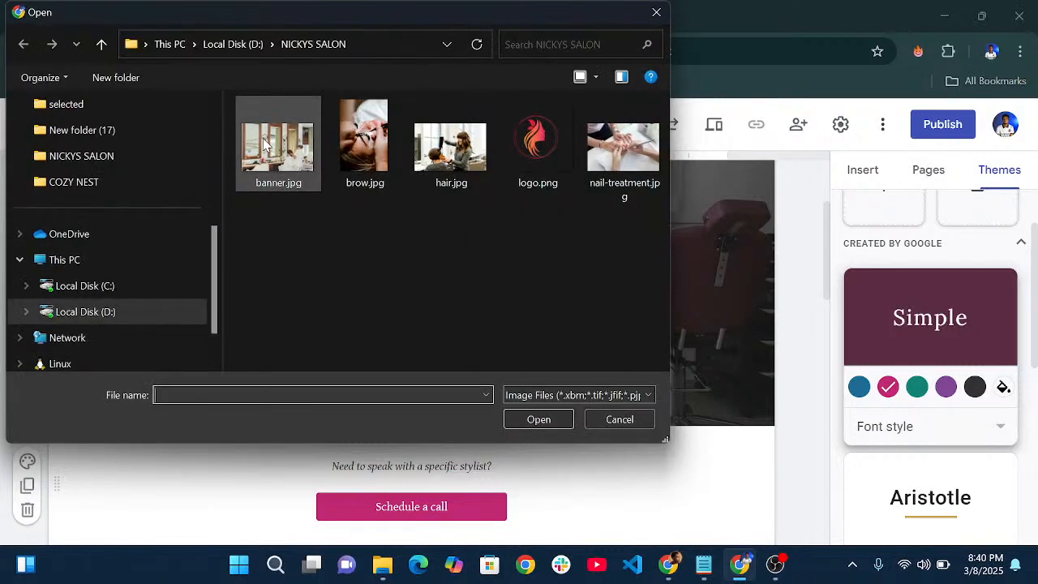
left_click(268, 144)
left_click(539, 420)
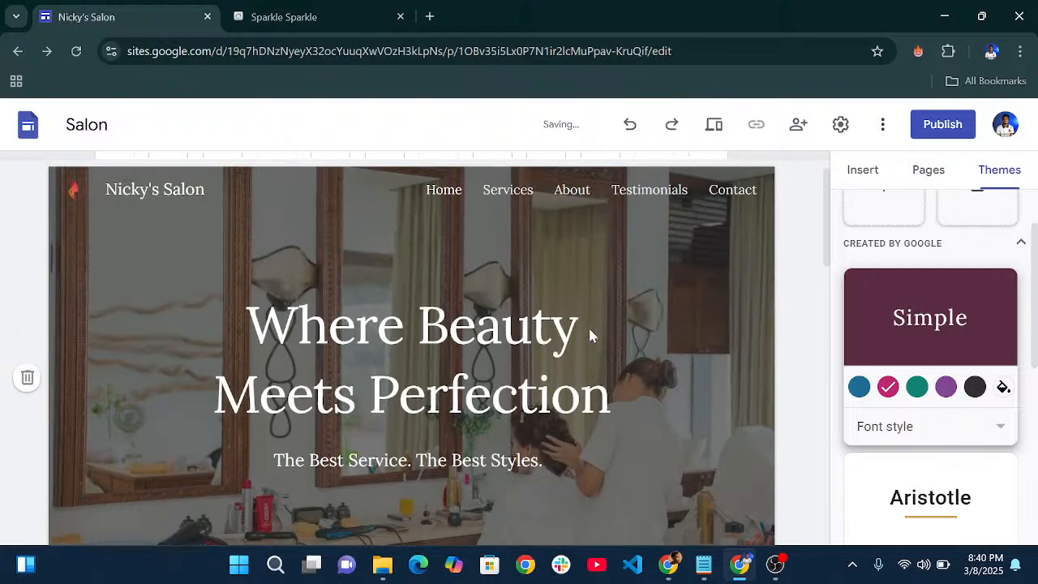
scroll(505, 304, "down", 3)
scroll(486, 284, "up", 4)
scroll(602, 324, "down", 4)
scroll(473, 264, "up", 4)
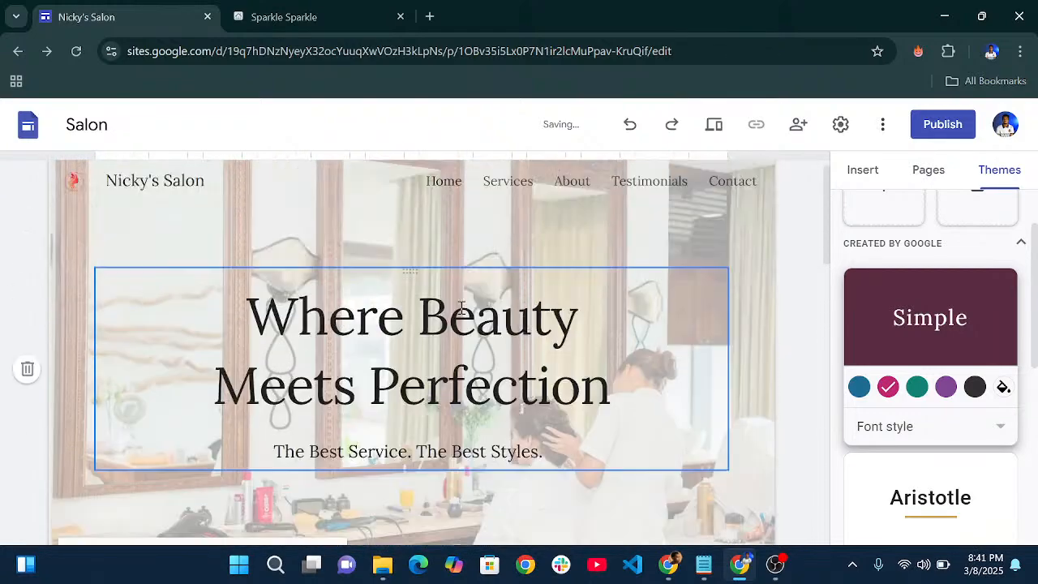
scroll(476, 292, "down", 3)
scroll(475, 292, "up", 3)
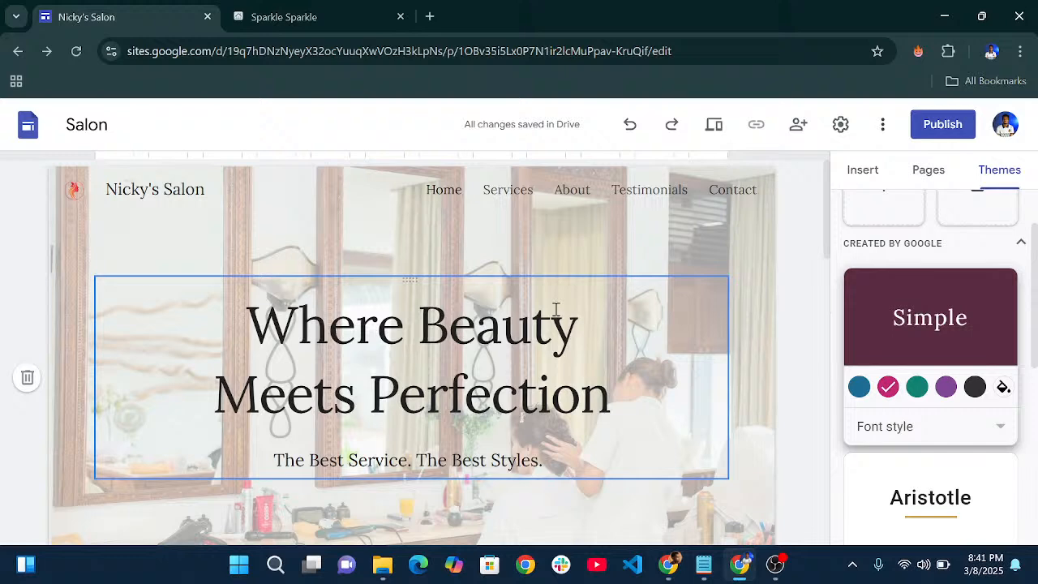
scroll(500, 301, "down", 3)
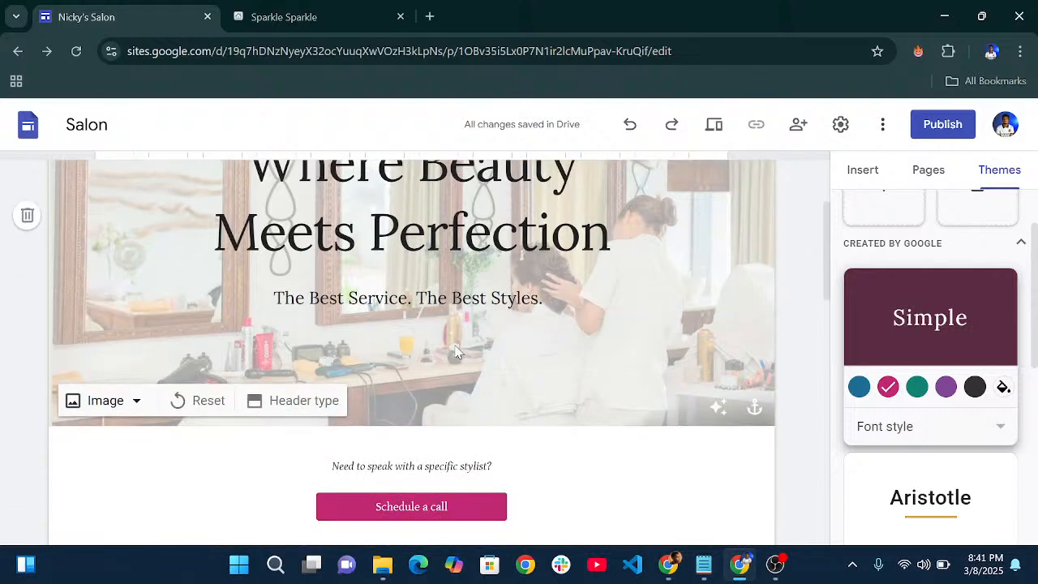
- Turn Adjust for readability off and back on for the header image
left_click(720, 409)
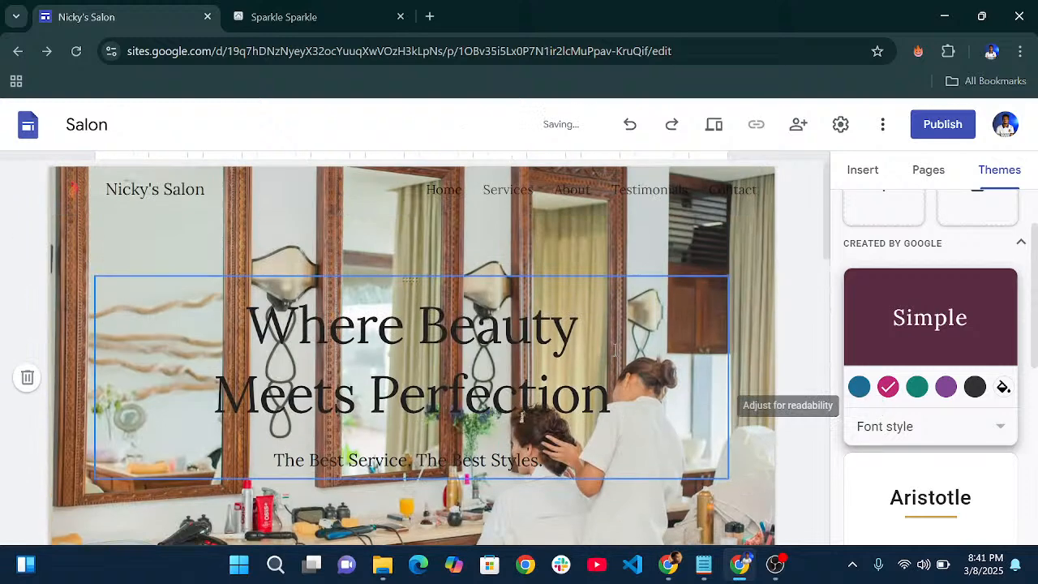
scroll(697, 357, "down", 3)
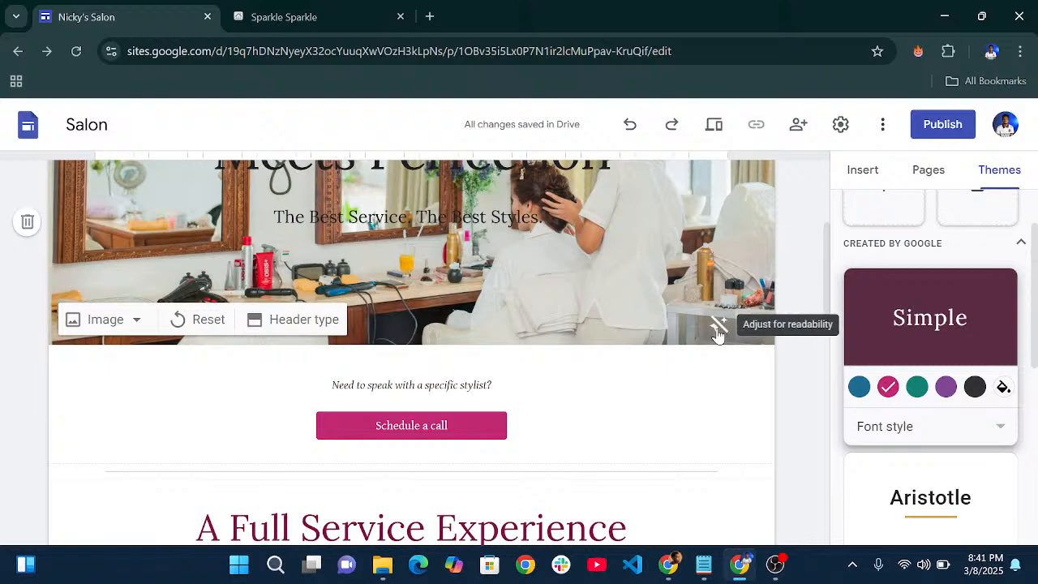
left_click(717, 328)
scroll(568, 324, "down", 2)
scroll(590, 341, "down", 2)
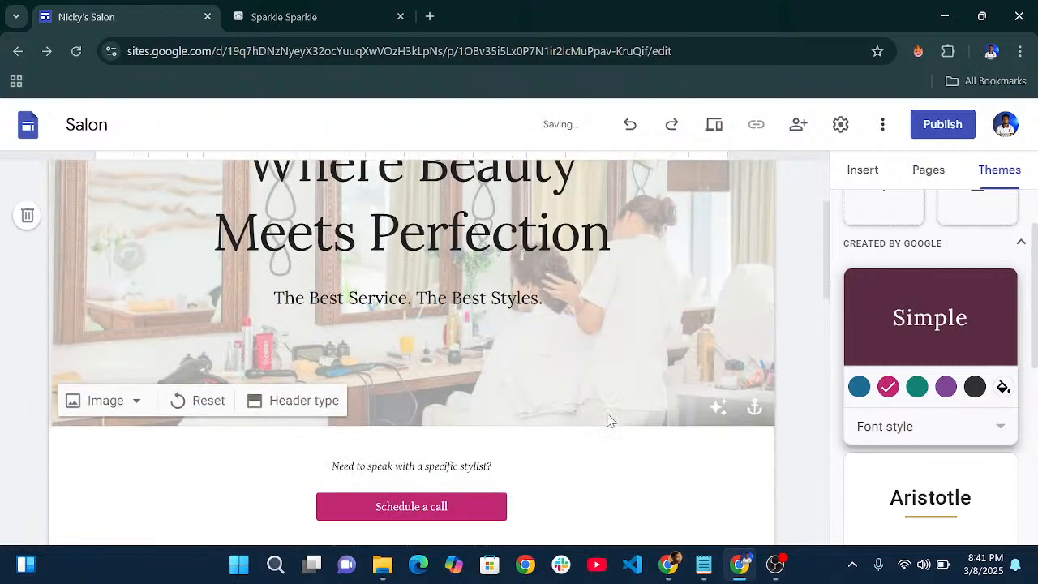
- Try each Anchor image direction, settle on Center, and bring up the header type choices
left_click(754, 407)
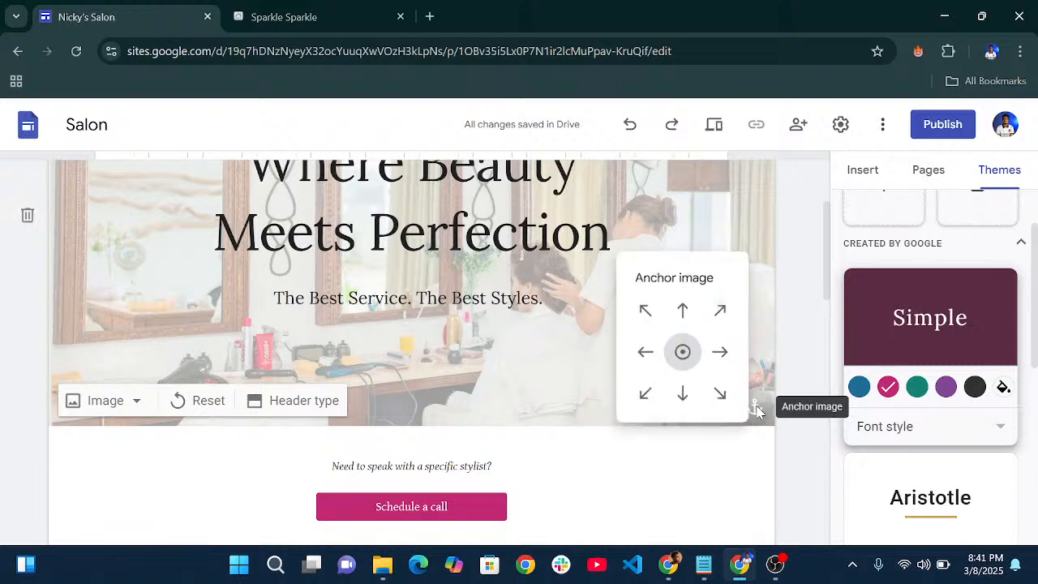
left_click(635, 354)
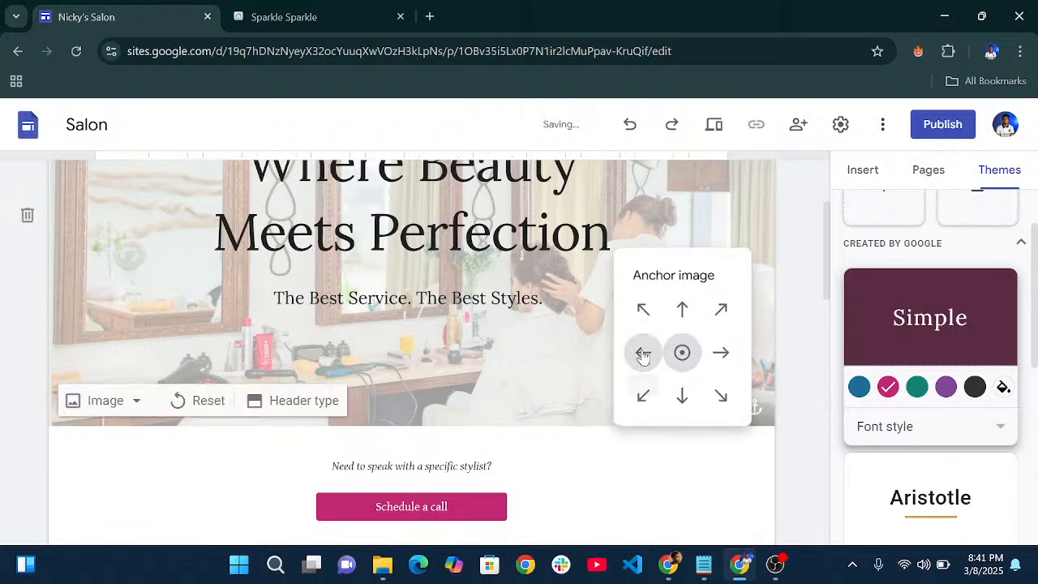
left_click(681, 396)
left_click(682, 313)
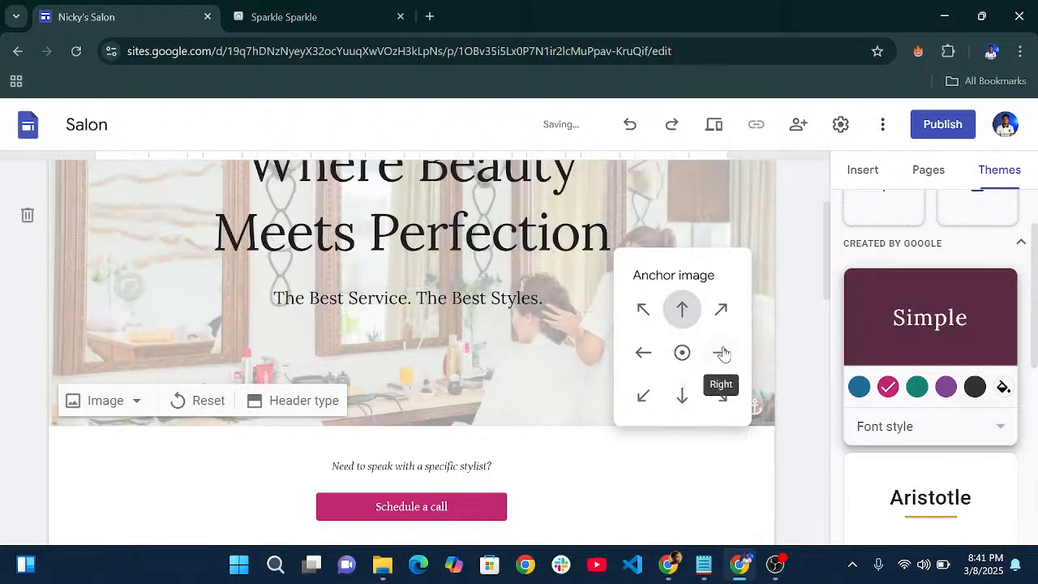
left_click(722, 352)
left_click(646, 358)
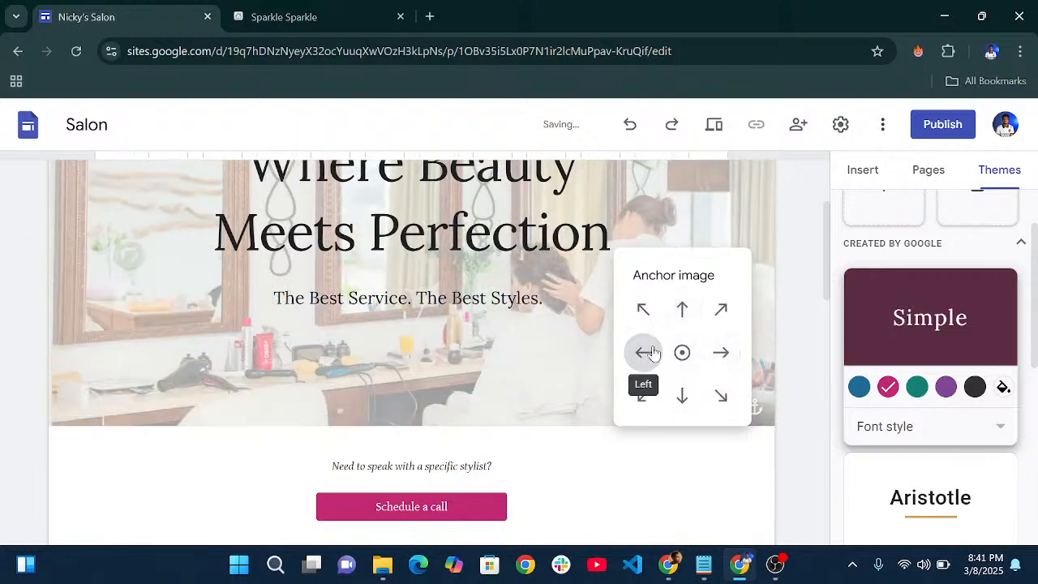
left_click(681, 357)
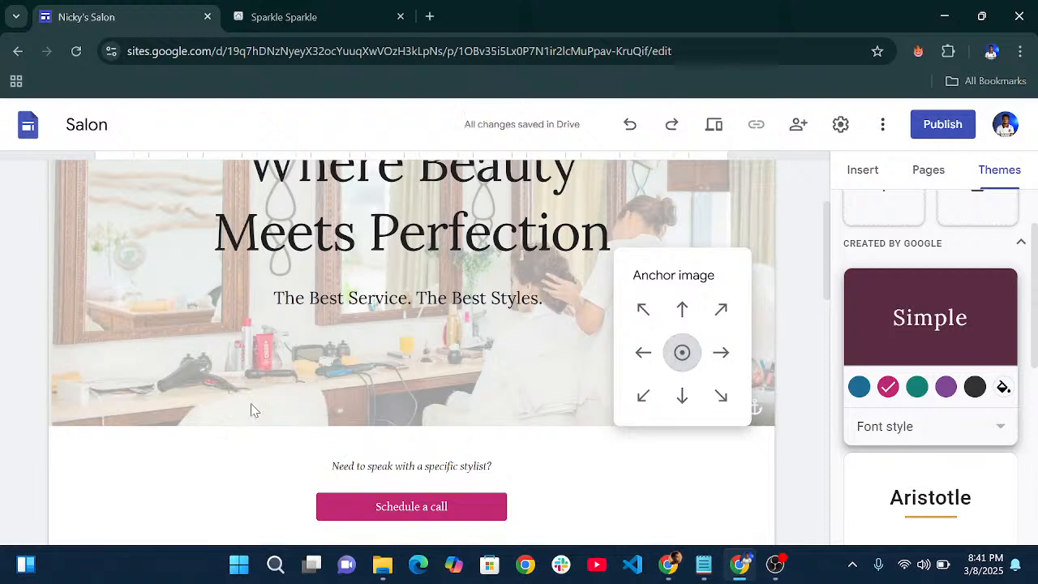
left_click(280, 399)
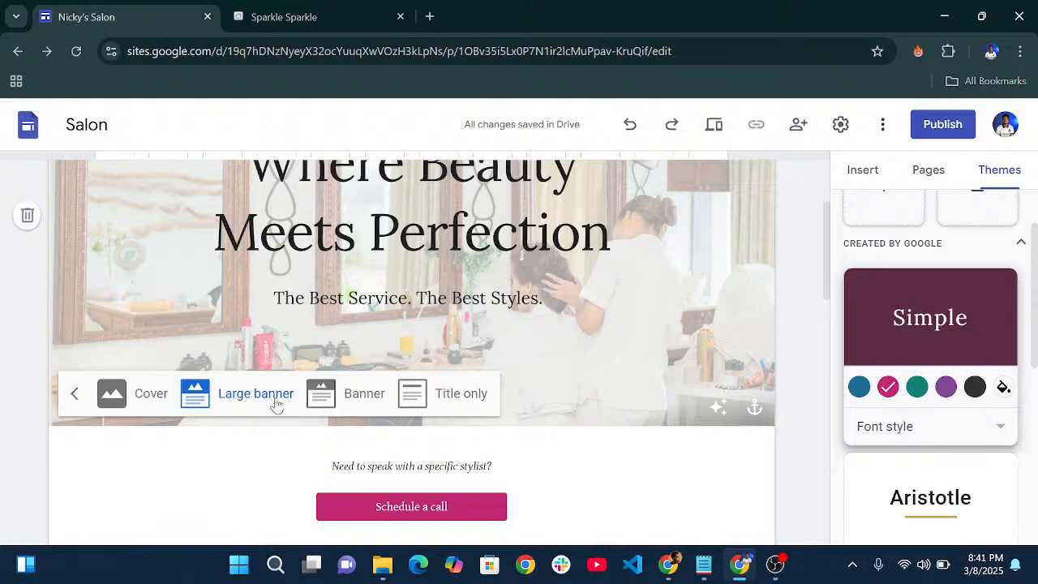
- Switch the header type to Banner, then to full-height Cover, and review the page
left_click(354, 395)
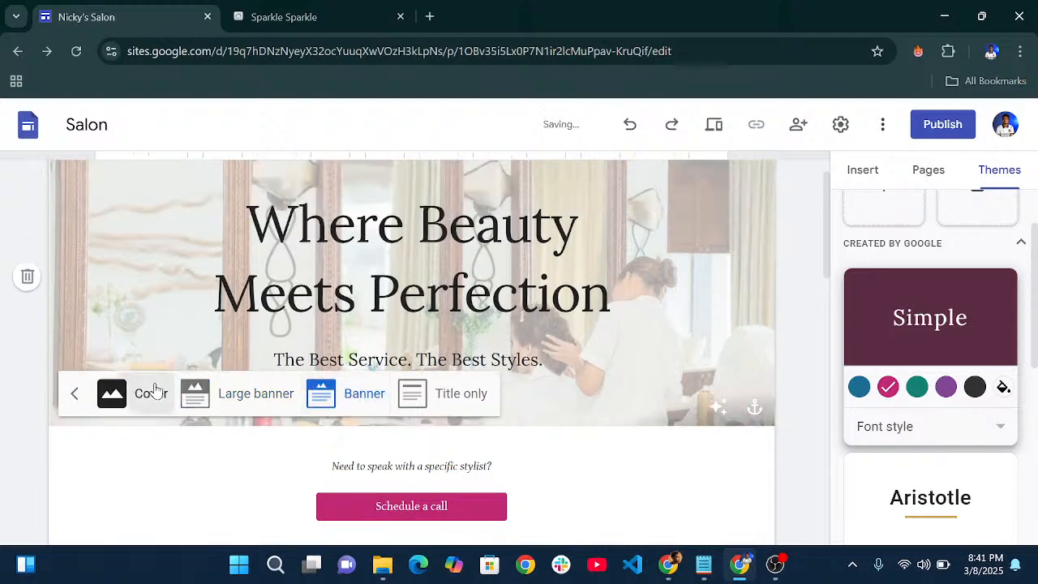
left_click(146, 394)
scroll(397, 438, "up", 1)
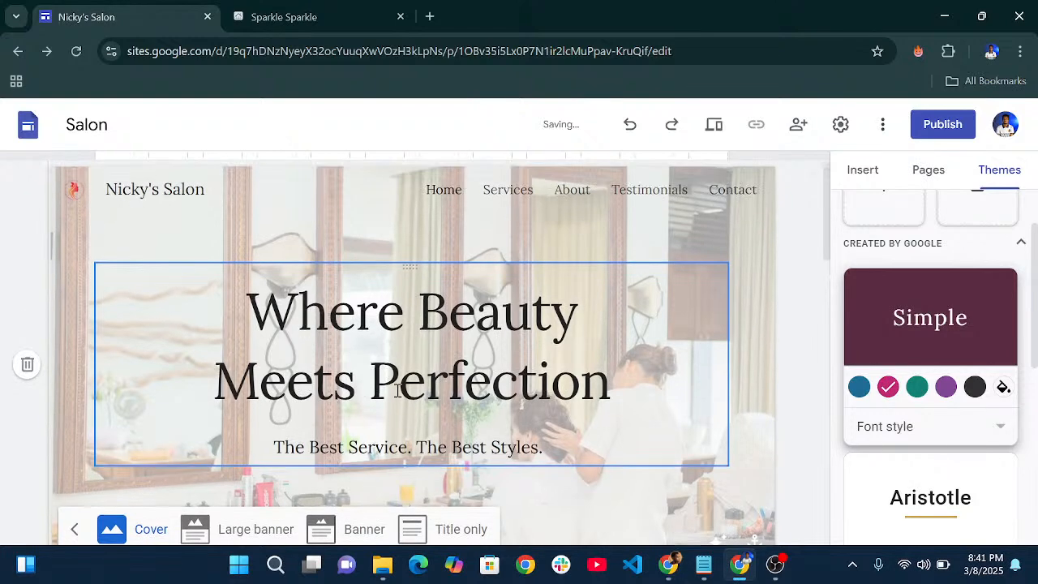
scroll(395, 387, "down", 10)
scroll(395, 387, "up", 10)
scroll(369, 371, "down", 1)
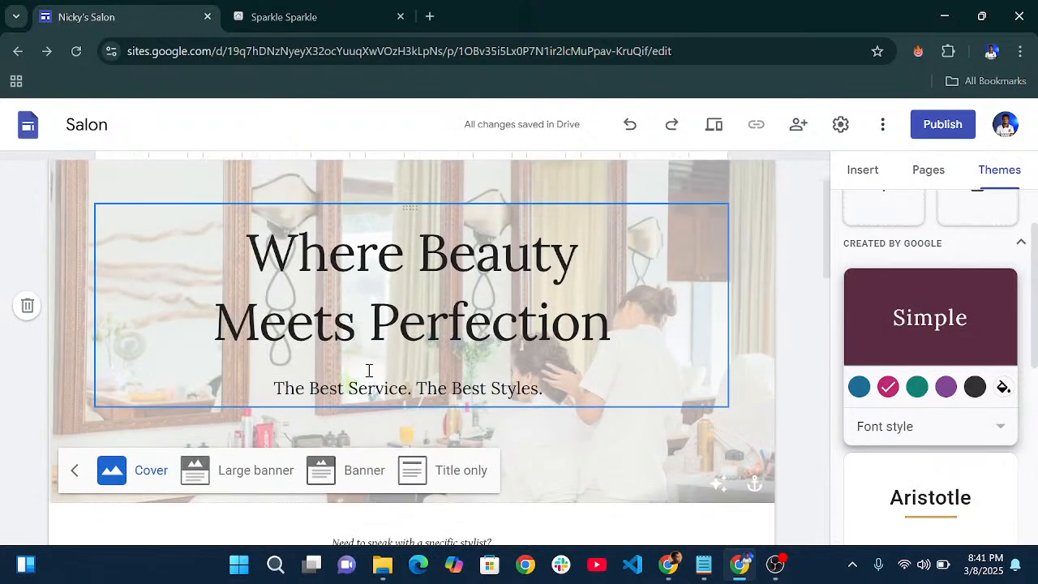
scroll(366, 371, "up", 1)
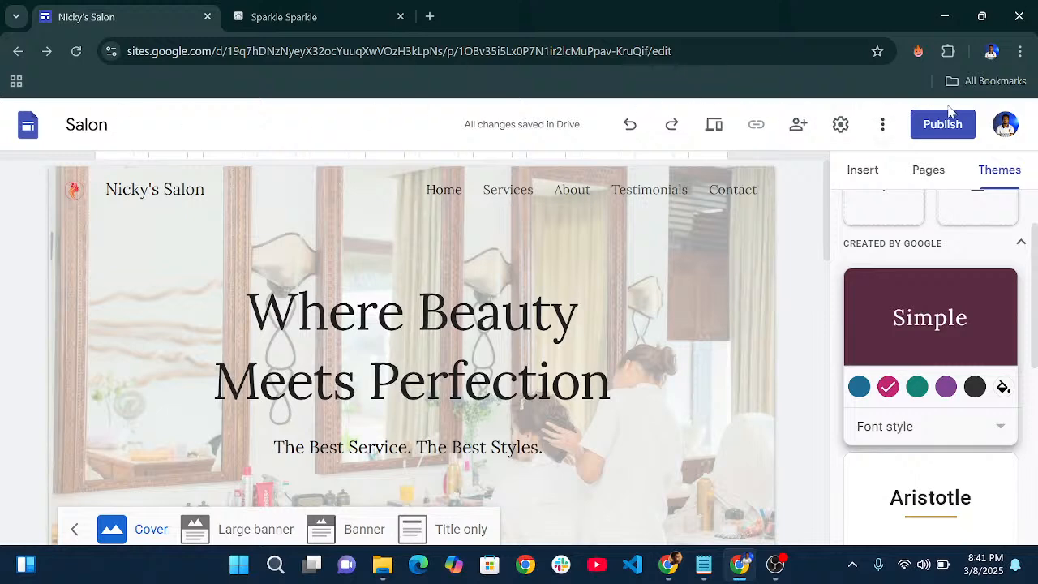
scroll(16, 175, "down", 1)
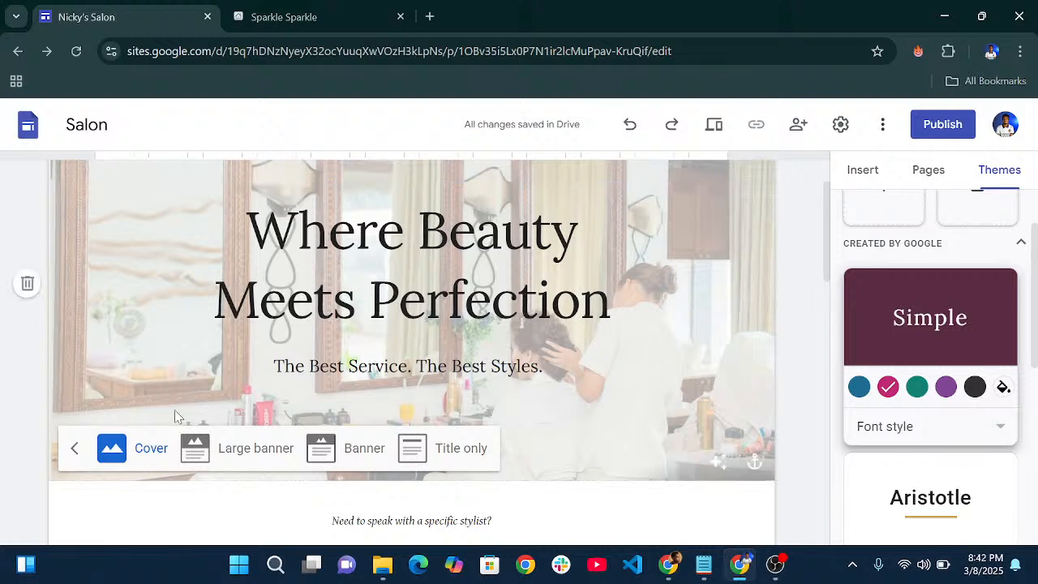
scroll(190, 348, "up", 1)
scroll(227, 300, "down", 1)
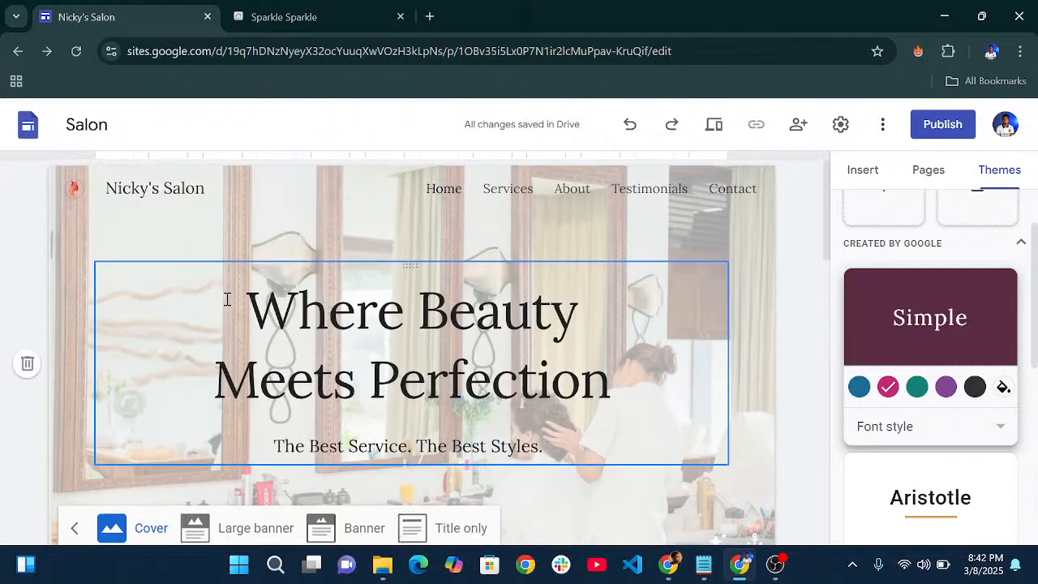
scroll(227, 300, "up", 1)
scroll(439, 441, "down", 1)
scroll(439, 440, "down", 3)
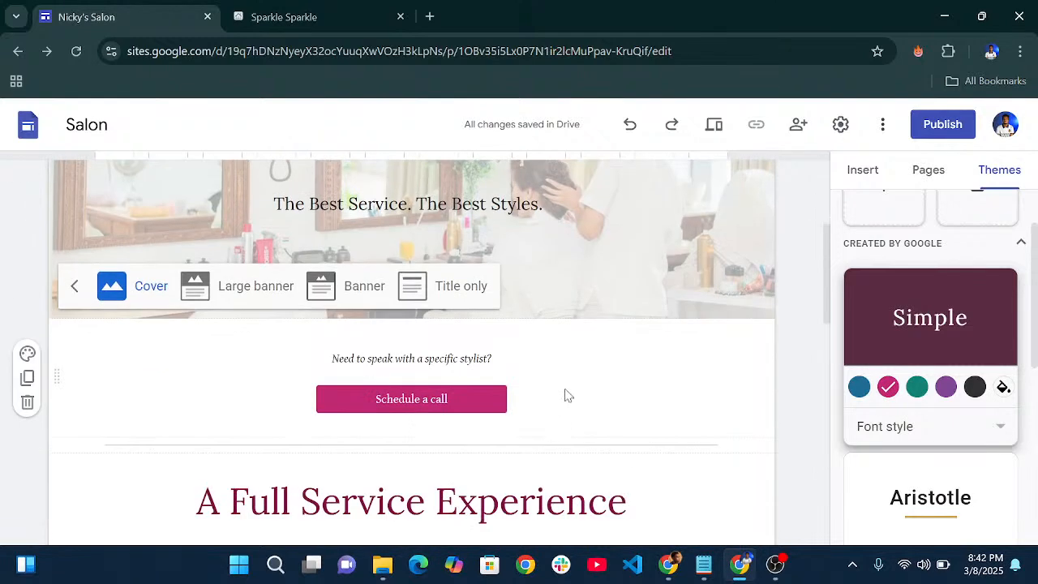
scroll(488, 328, "up", 3)
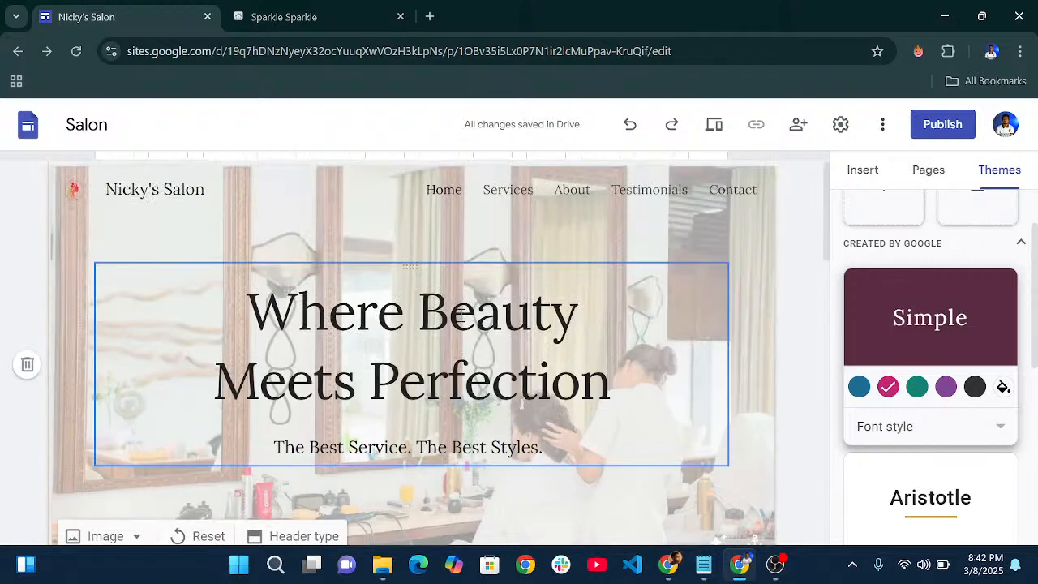
scroll(422, 375, "down", 4)
- Select the Schedule a call button and change its name to 'Book Now'
left_click(411, 320)
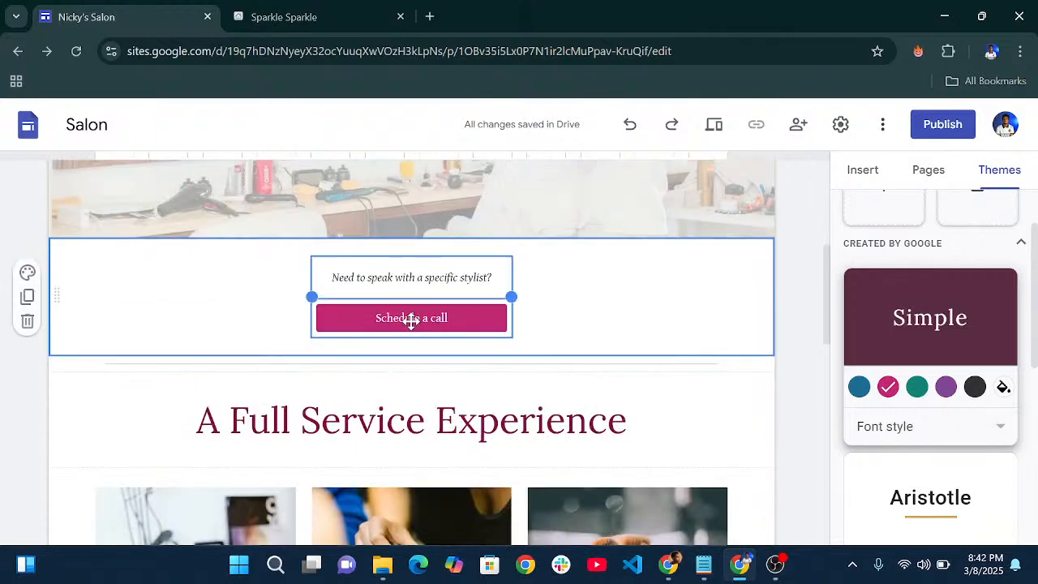
left_click(411, 320)
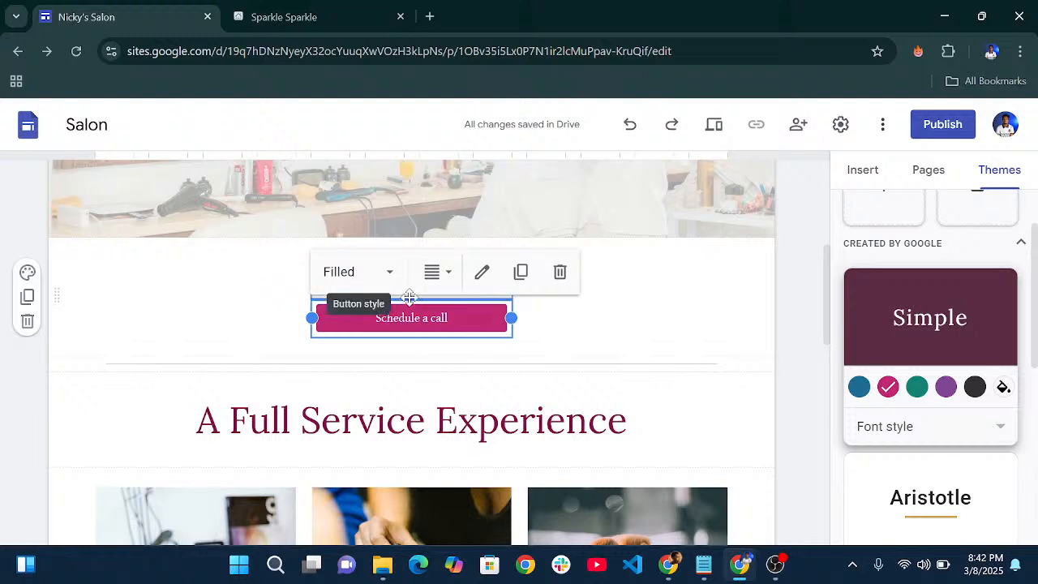
left_click(482, 273)
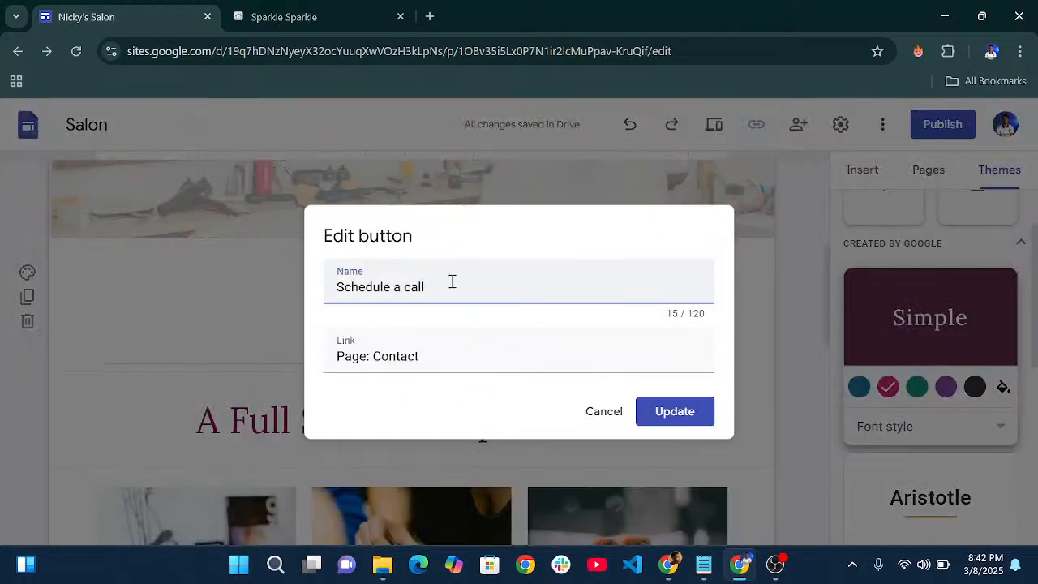
left_click_drag(453, 282, 256, 284)
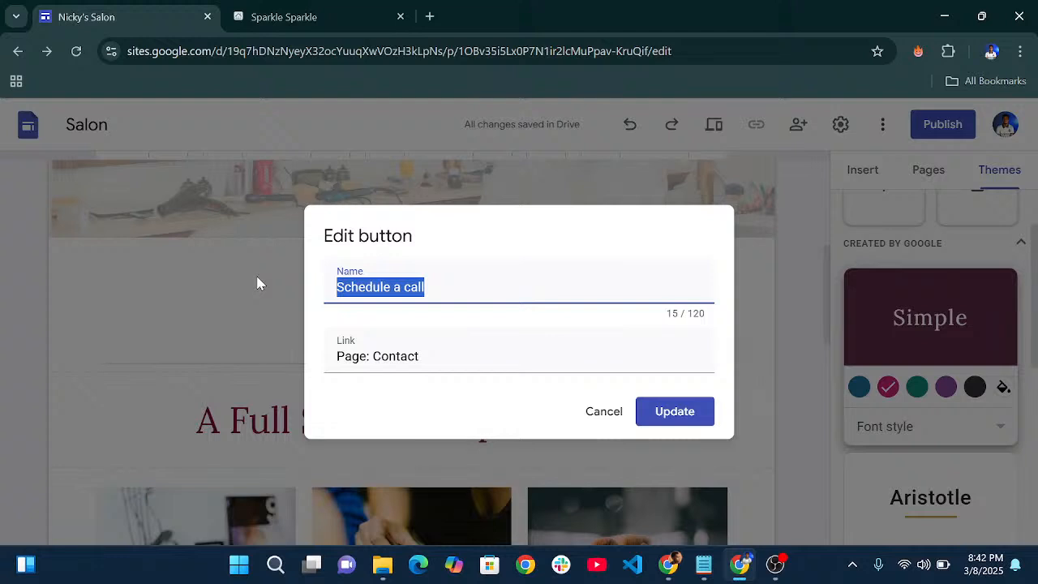
type("Book Noe")
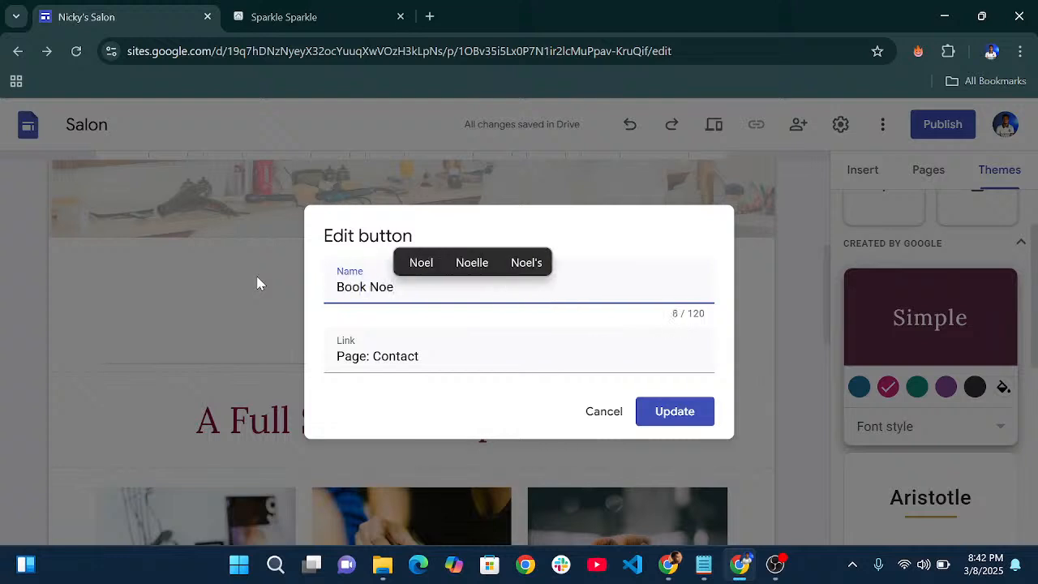
key("BackSpace")
type("w")
- Re-link the button to the Contact page and apply the update
left_click(489, 350)
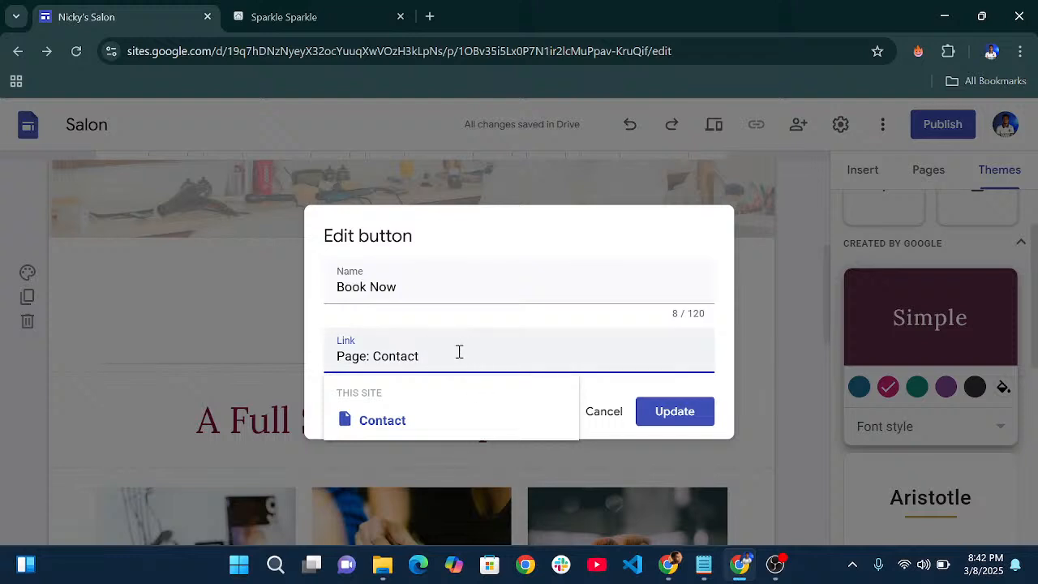
left_click_drag(459, 351, 308, 365)
key("BackSpace")
scroll(429, 486, "down", 1)
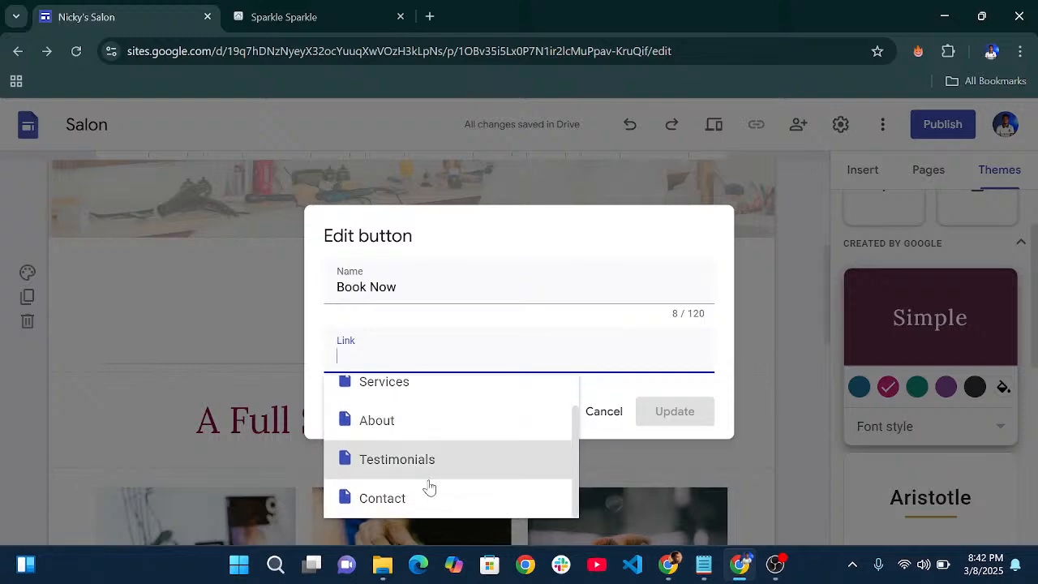
left_click(392, 499)
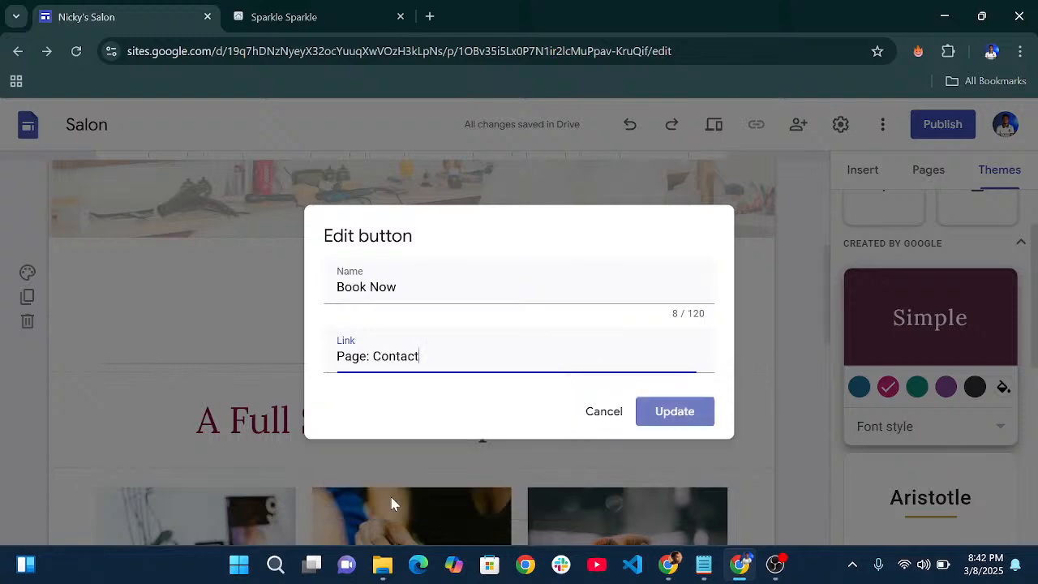
left_click(670, 416)
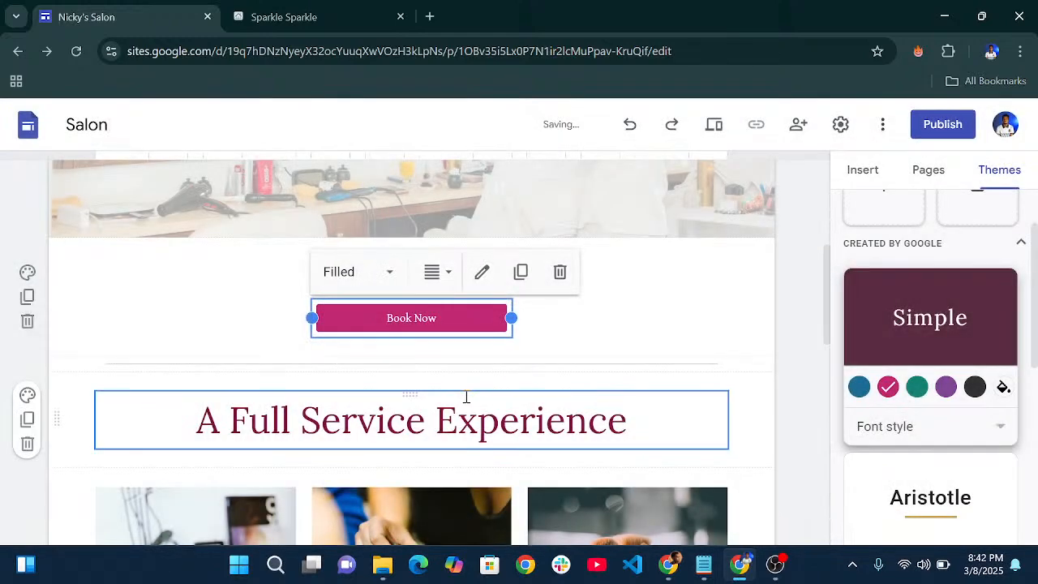
- Set the Book Now button style to Filled
left_click(371, 276)
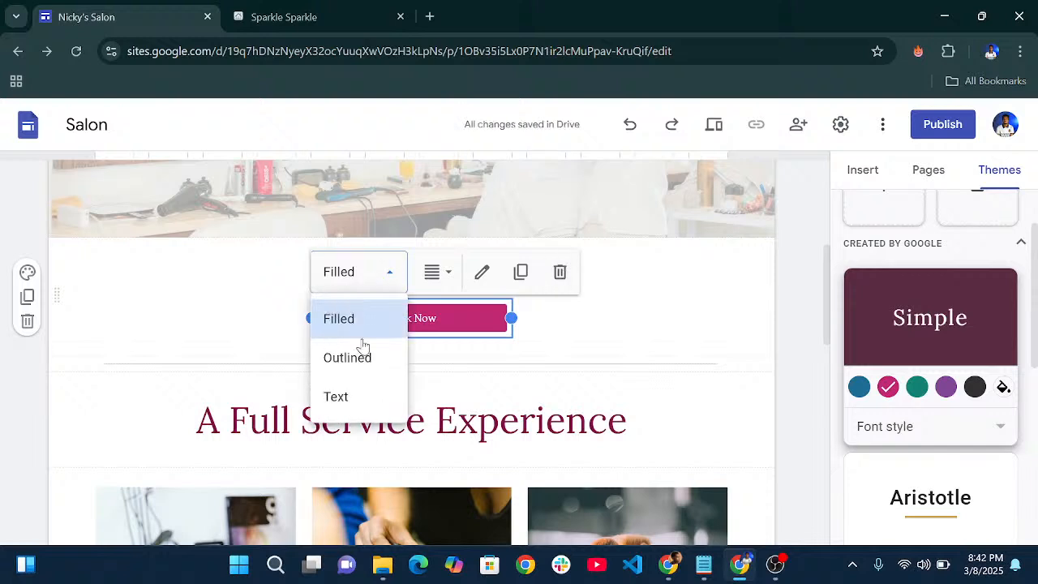
left_click(347, 358)
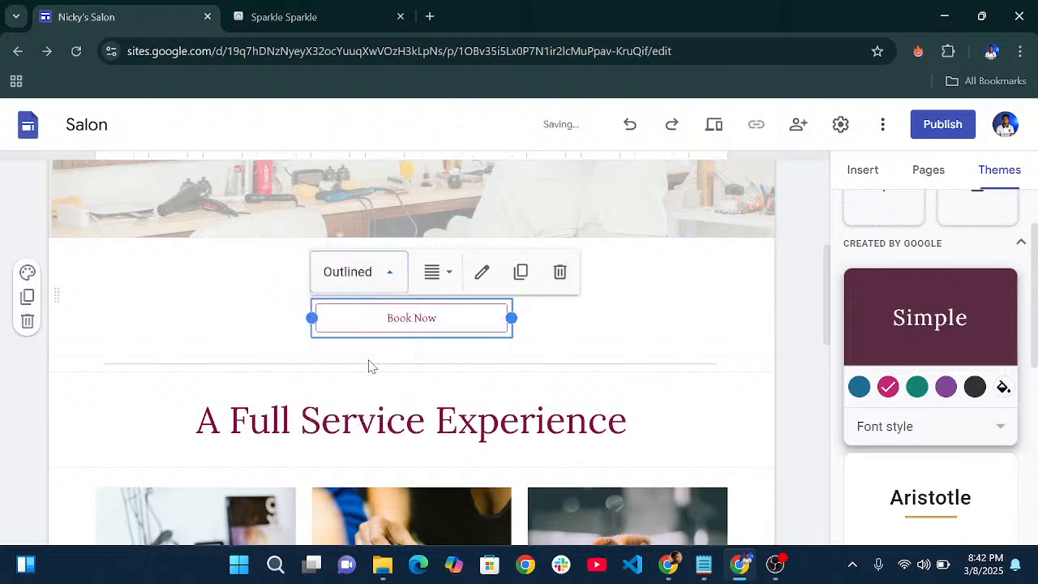
left_click(366, 276)
left_click(343, 396)
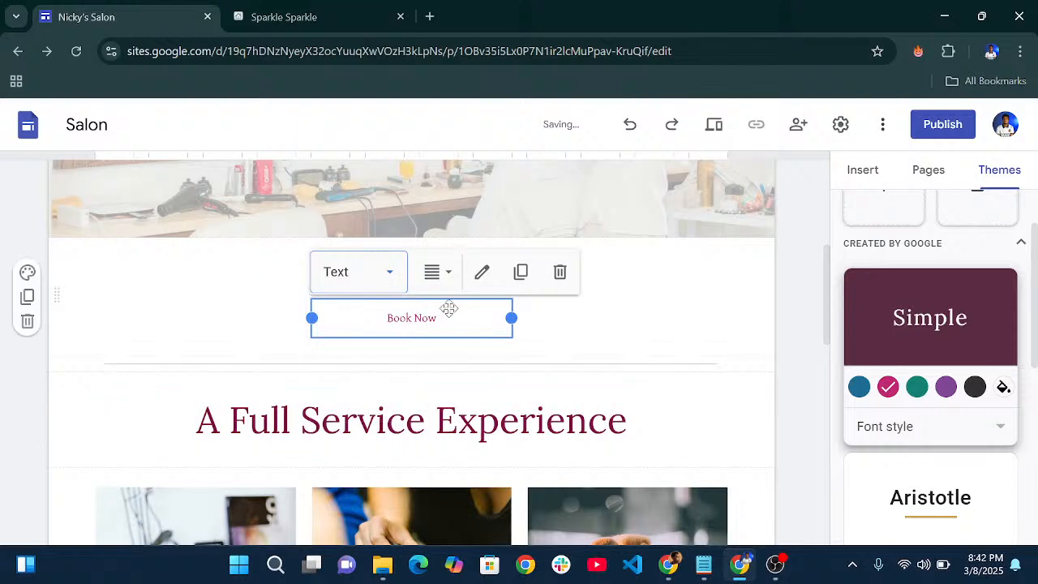
left_click(399, 284)
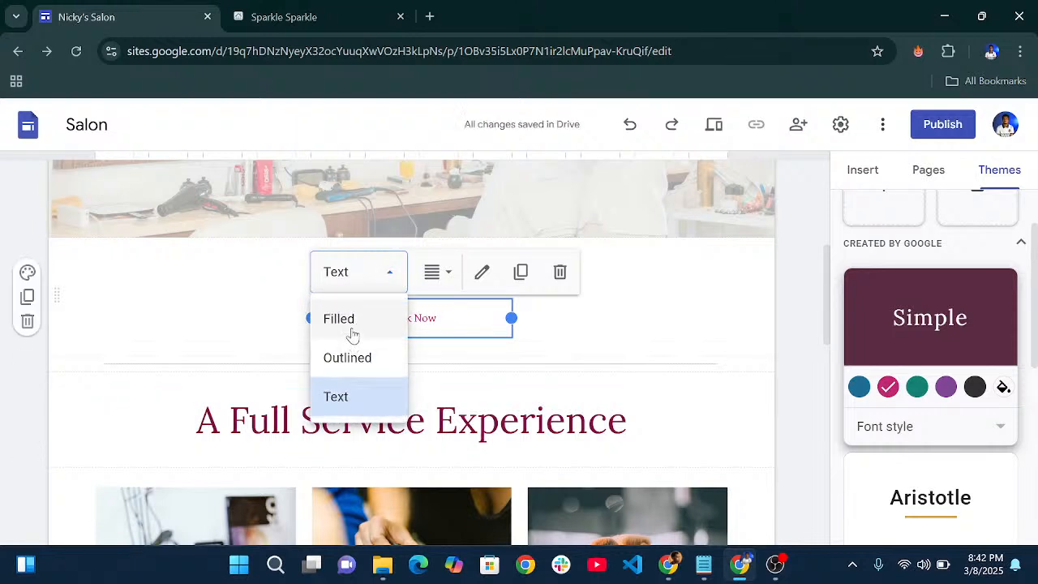
left_click(350, 324)
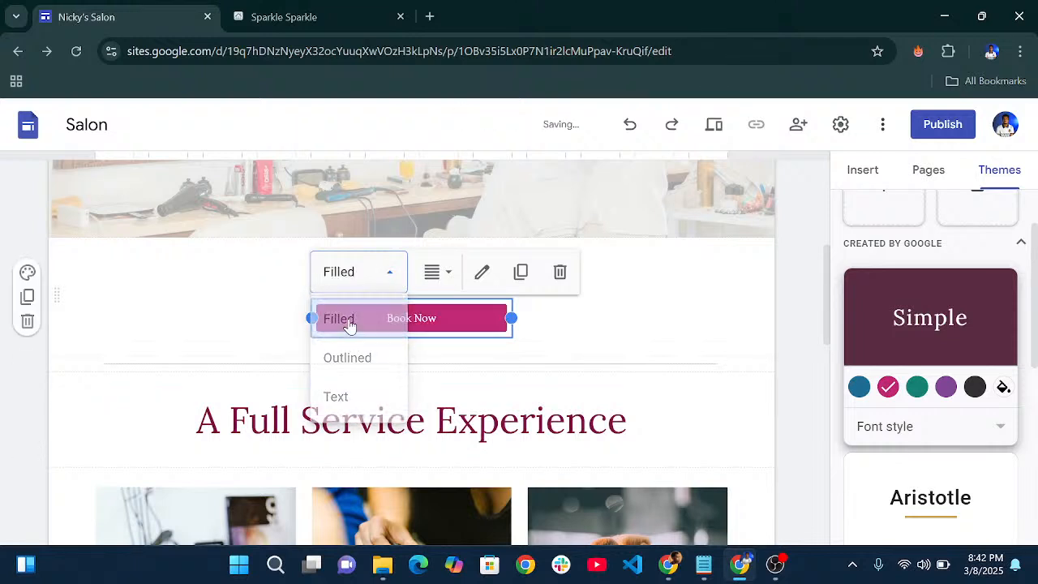
- Set the Book Now button alignment to Justify so it spans the full width
left_click(436, 274)
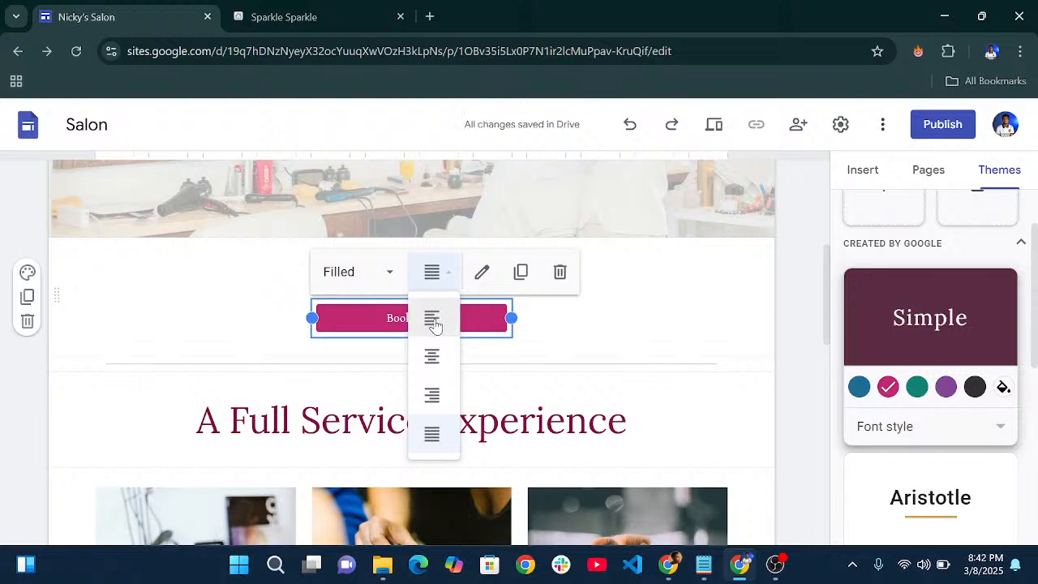
left_click(436, 323)
left_click(435, 273)
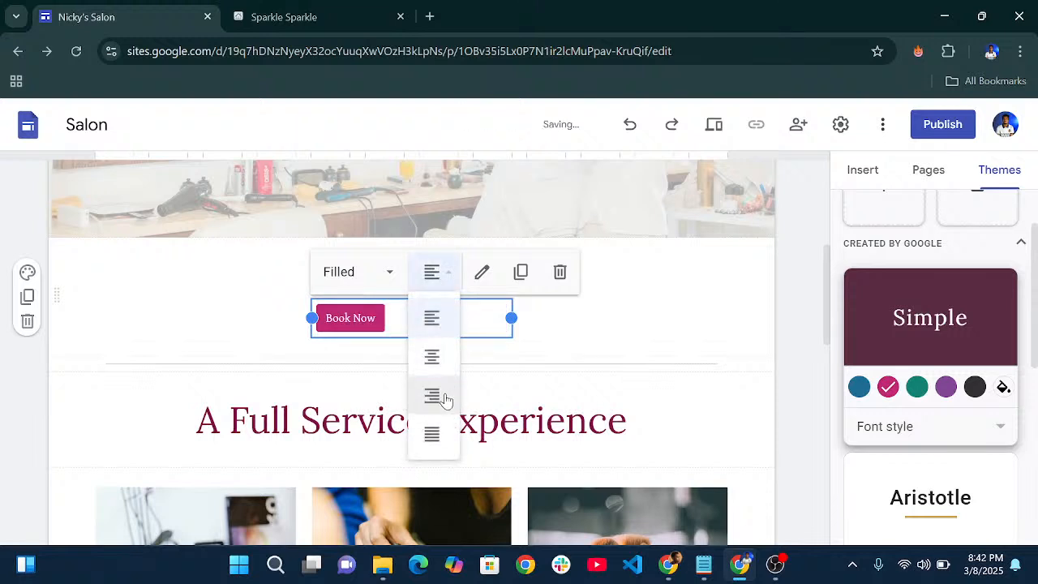
left_click(444, 397)
left_click(438, 273)
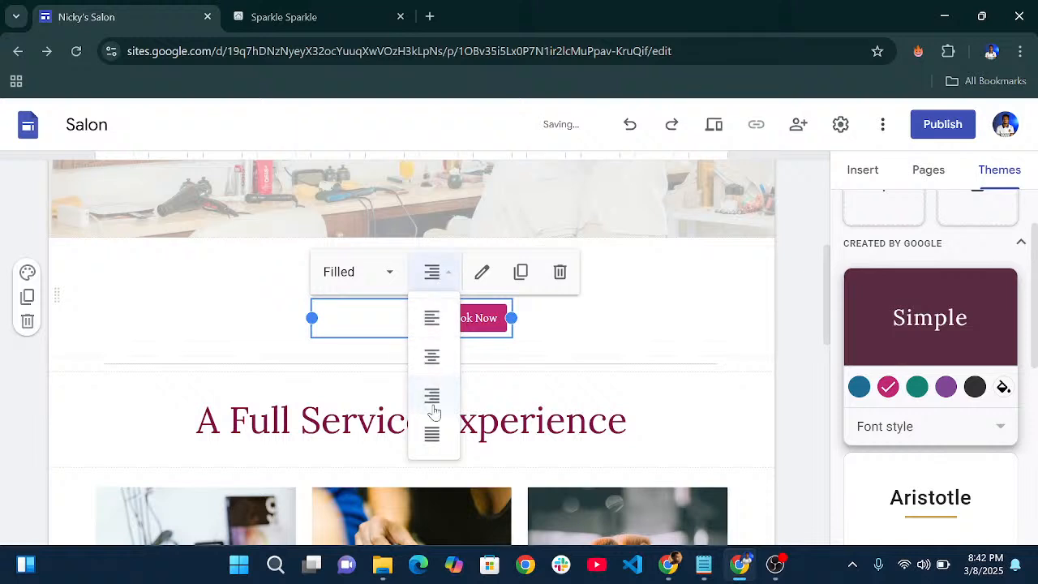
left_click(432, 434)
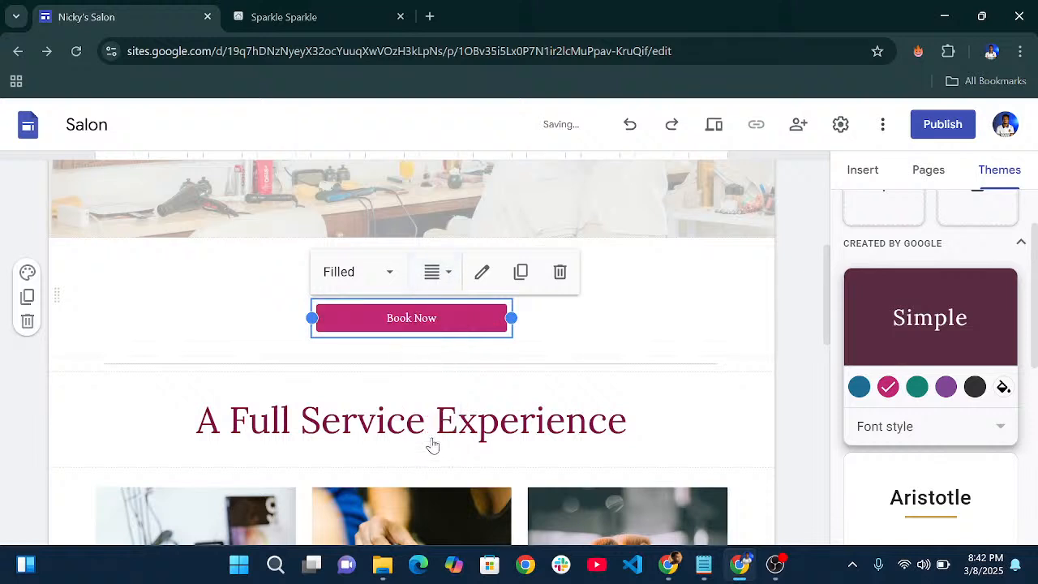
left_click(438, 276)
left_click(430, 358)
left_click(432, 274)
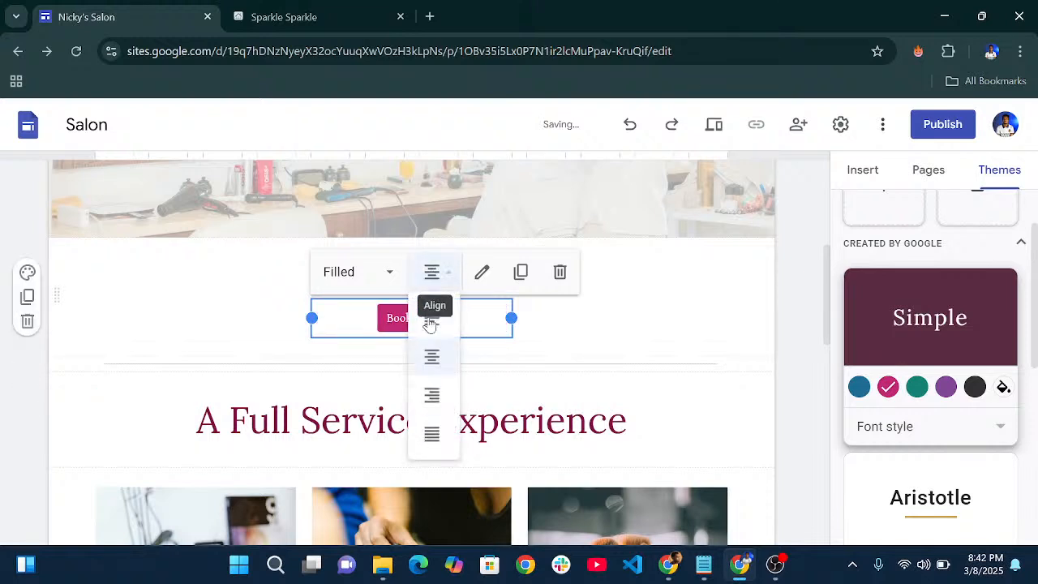
left_click(432, 436)
scroll(405, 284, "down", 2)
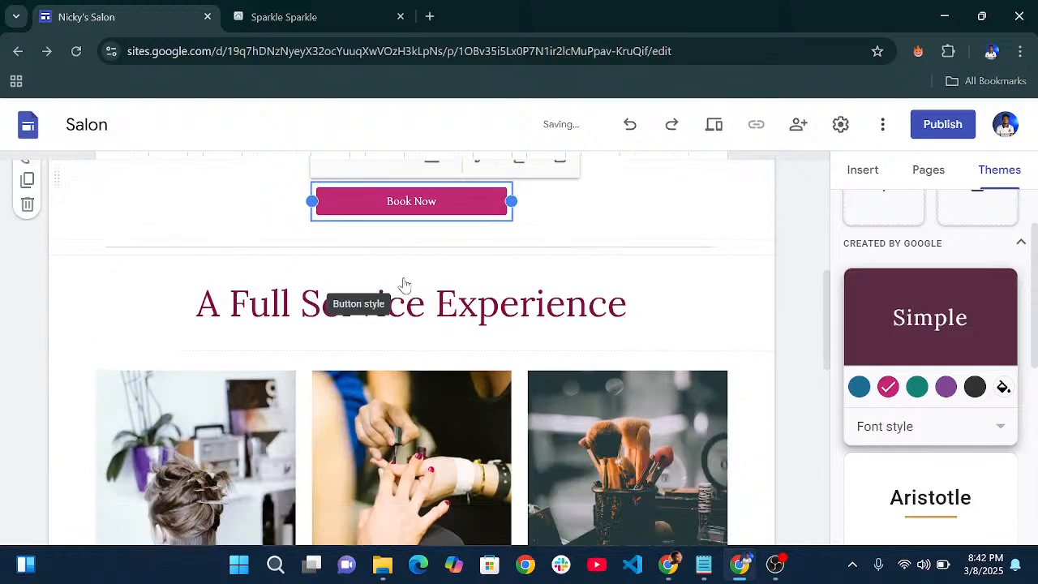
scroll(404, 283, "up", 3)
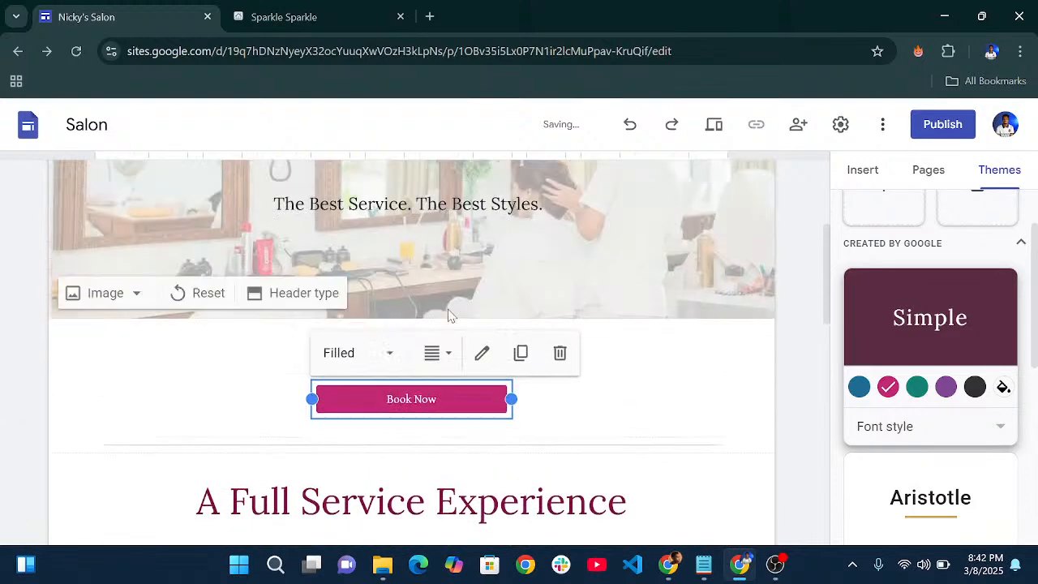
- Deselect the button and select the Hair Styling card's image
left_click(637, 419)
scroll(424, 343, "down", 3)
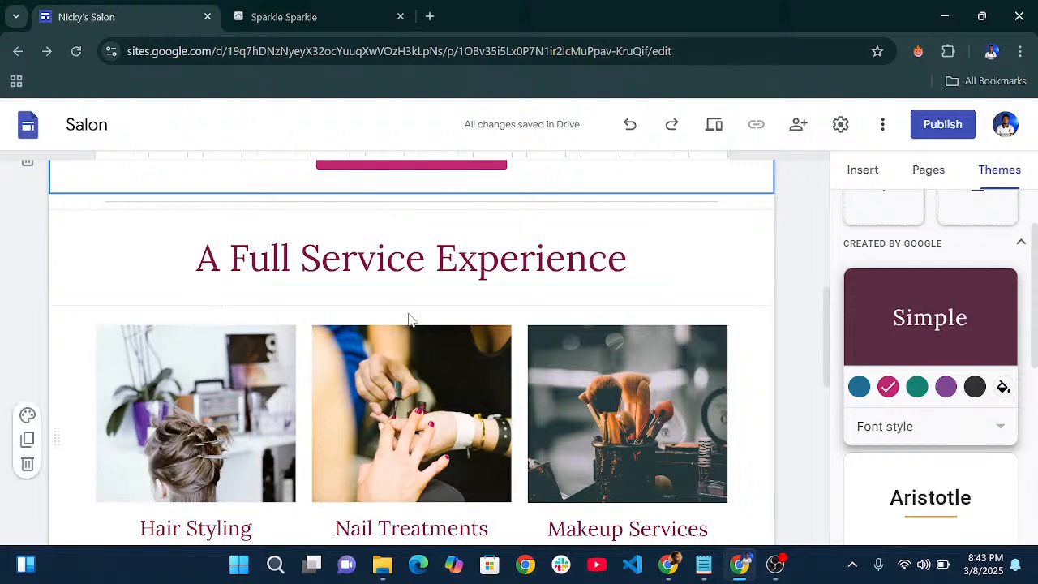
scroll(409, 319, "down", 2)
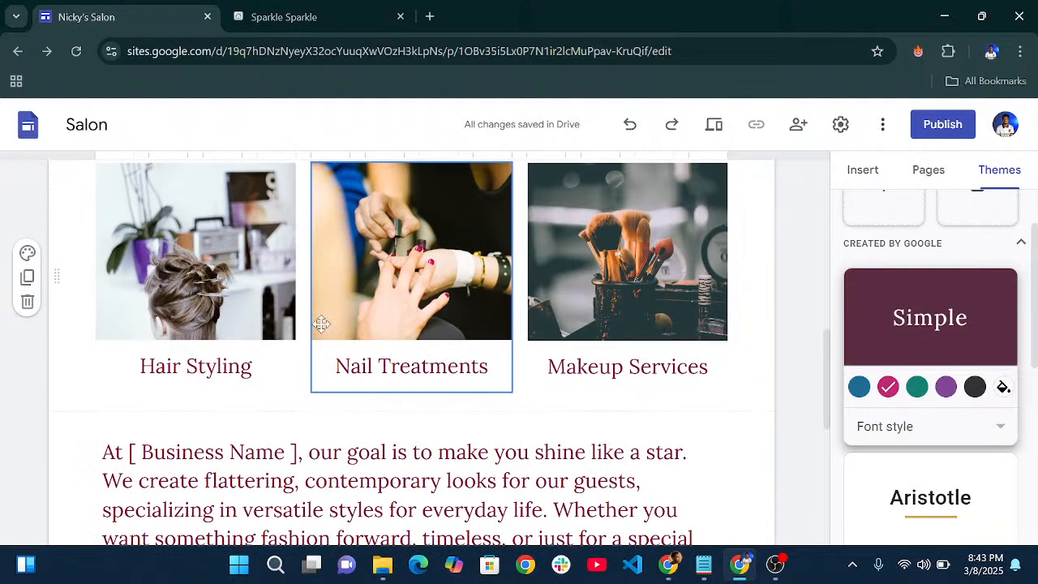
scroll(349, 300, "up", 1)
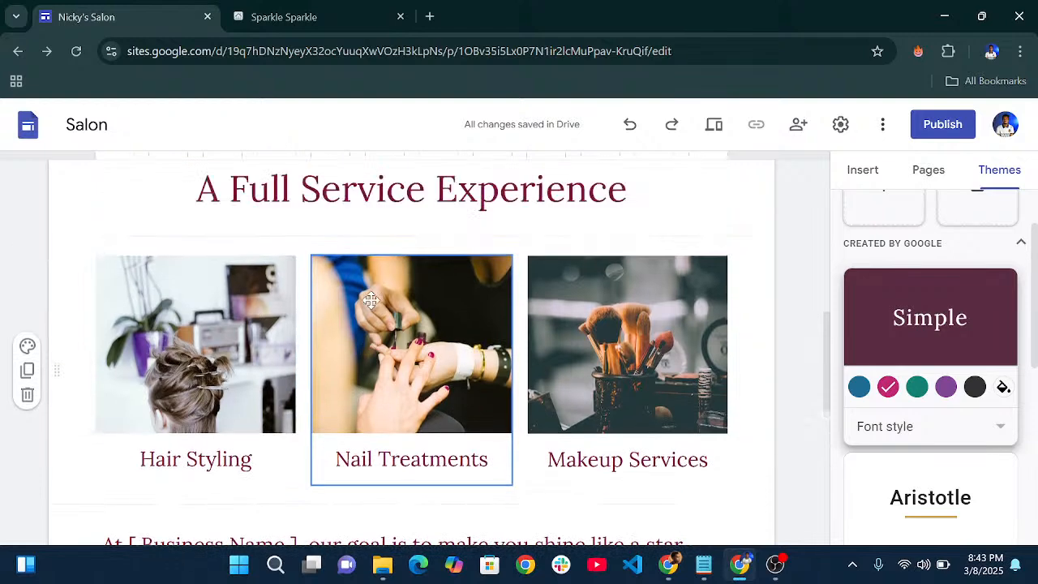
scroll(340, 322, "down", 1)
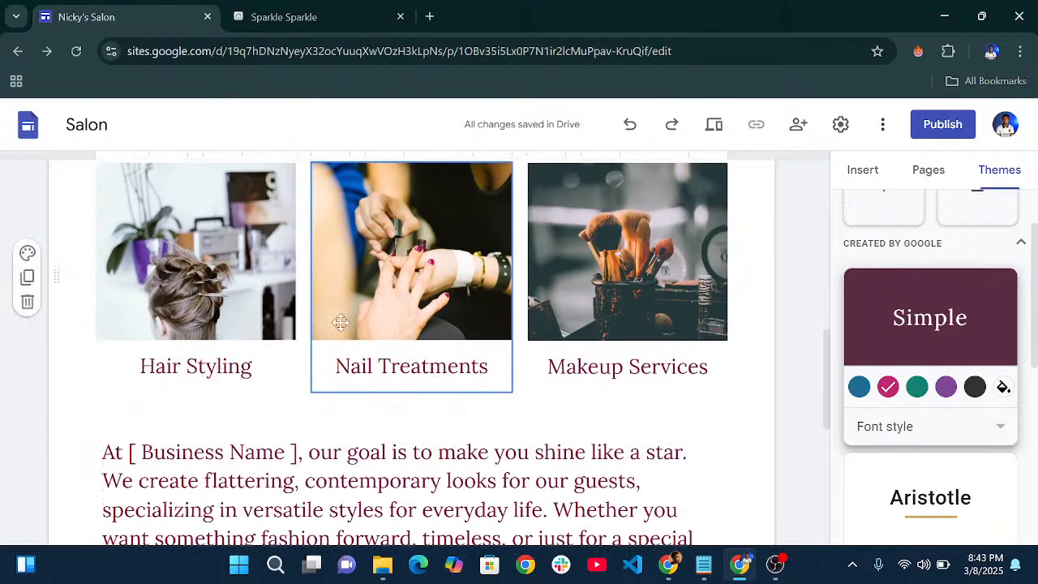
left_click(201, 252)
scroll(227, 304, "up", 1)
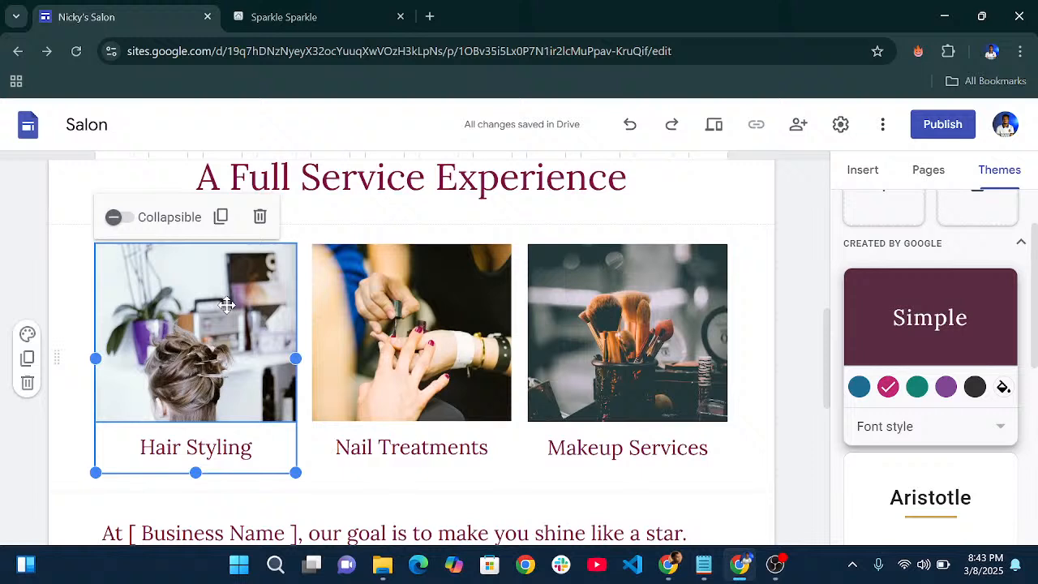
left_click(194, 349)
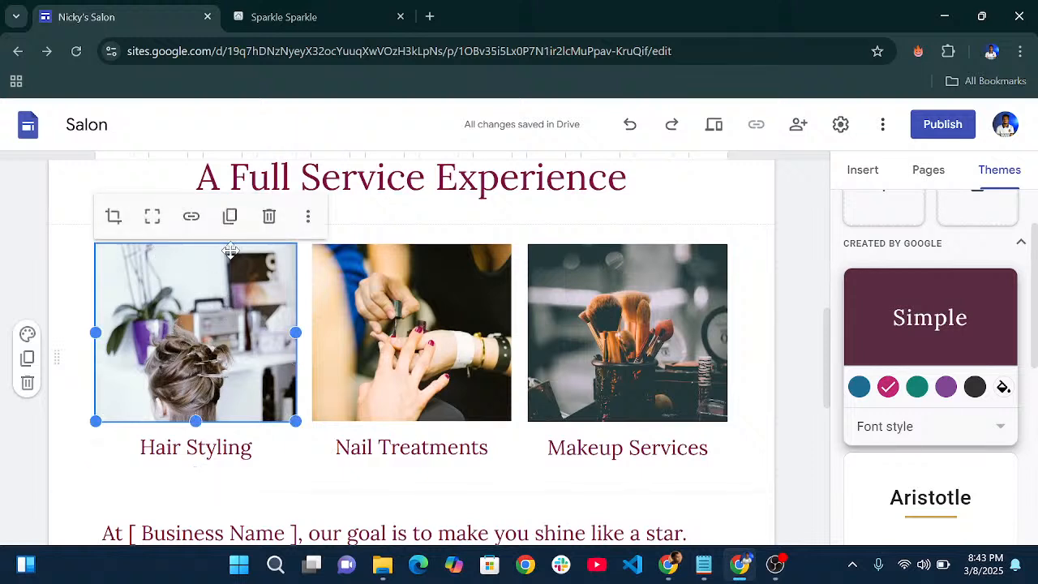
- Replace the Hair Styling image by uploading hair.jpg from the computer
left_click(309, 221)
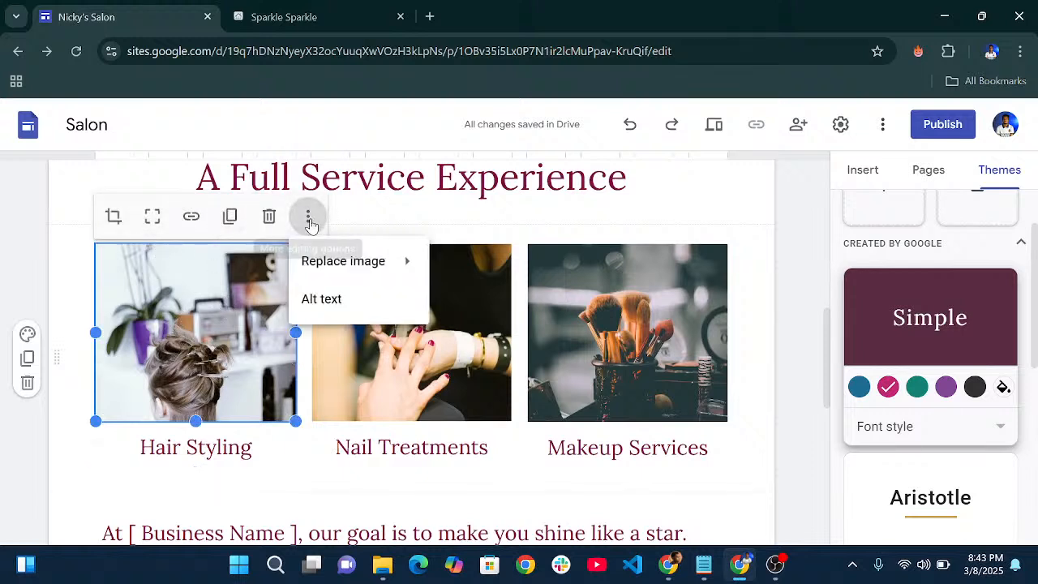
mouse_move(343, 262)
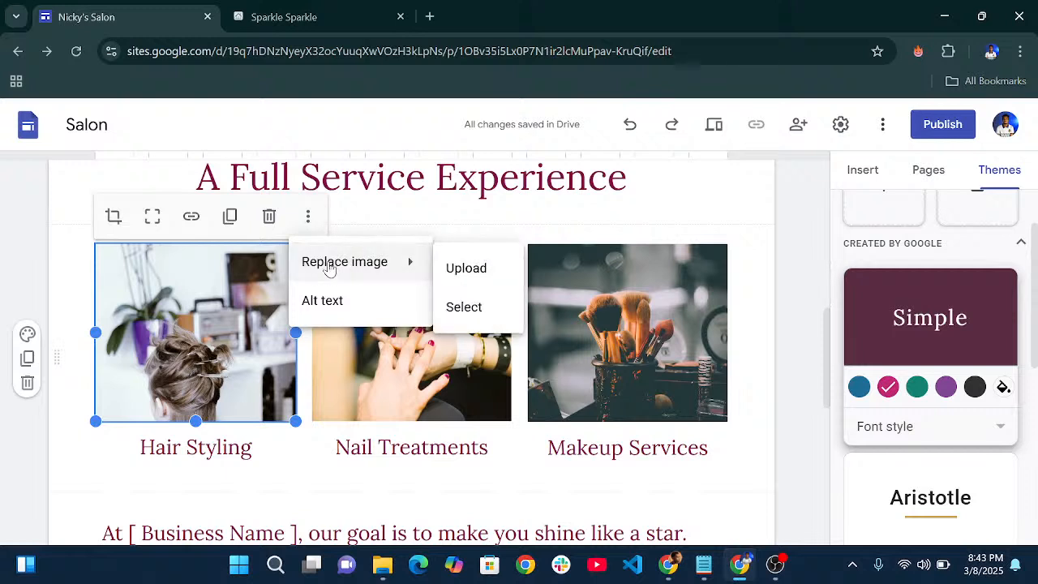
left_click(479, 271)
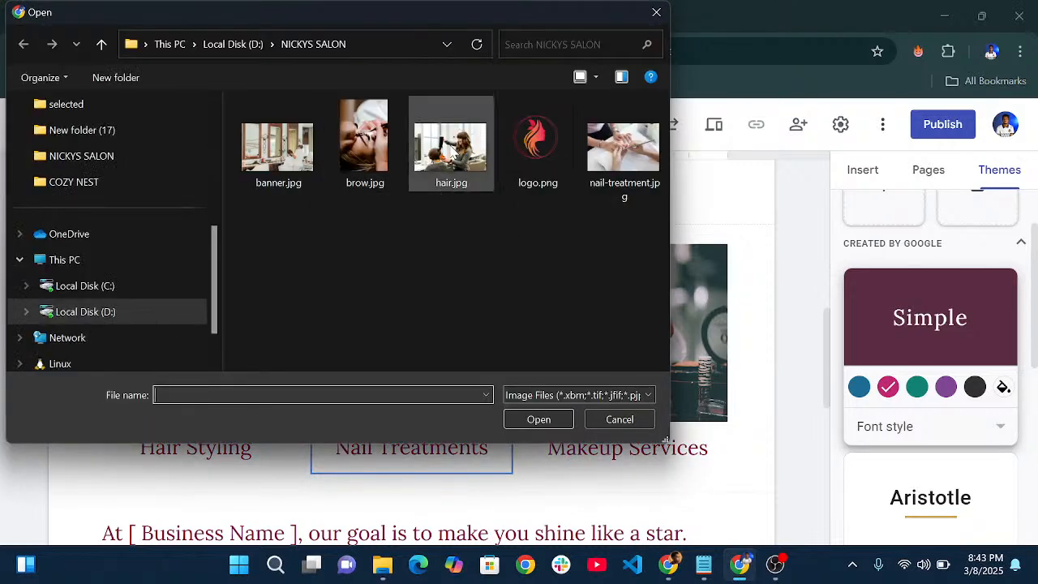
left_click(451, 146)
left_click(539, 419)
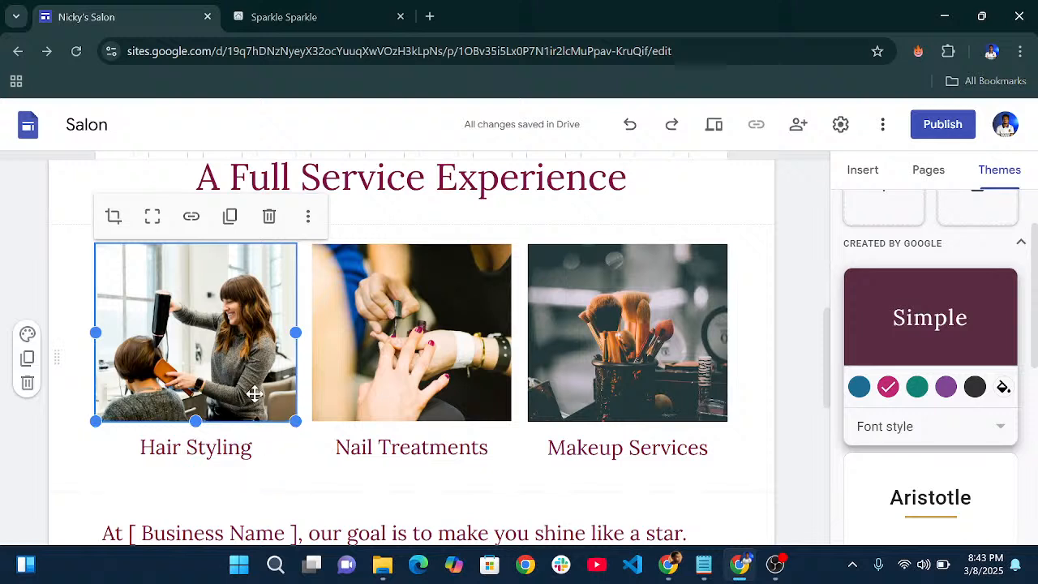
- Crop slightly closer into the hair photo and drag its bottom edge down to make it taller
left_click(114, 216)
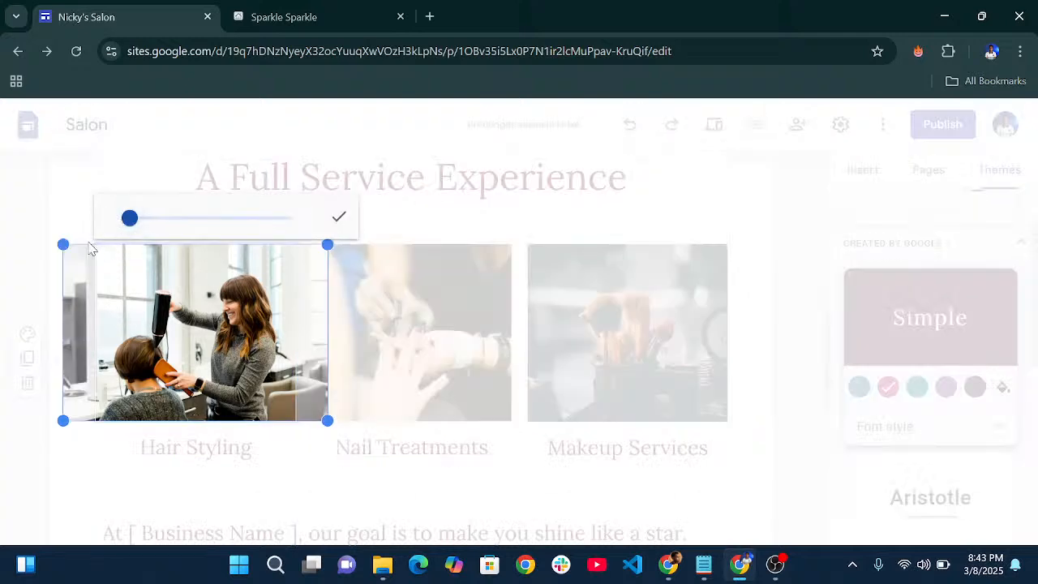
mouse_move(131, 219)
left_mouse_down()
mouse_move(180, 217)
mouse_move(130, 223)
left_mouse_up()
left_click(338, 216)
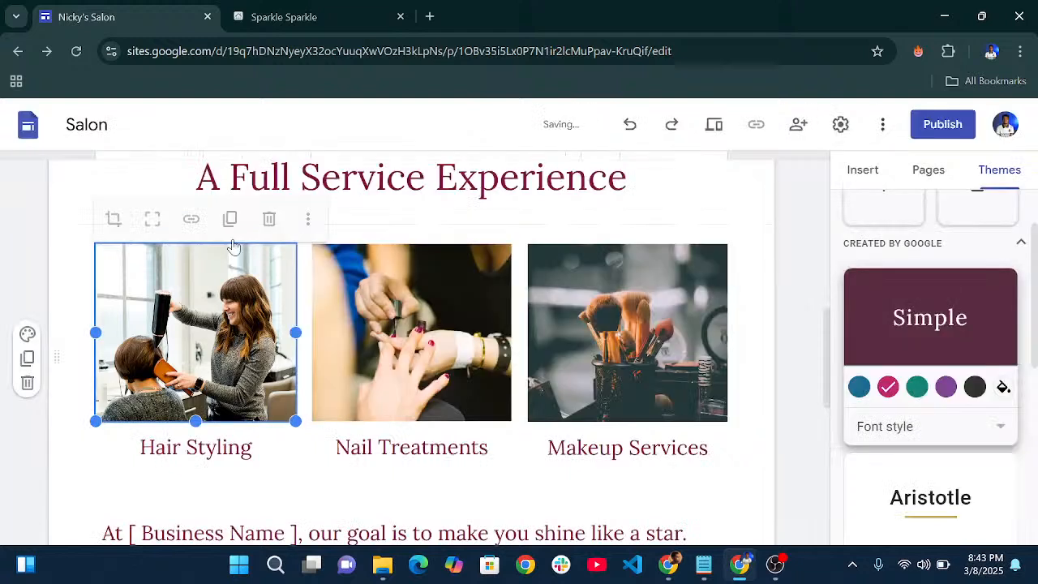
left_click(152, 225)
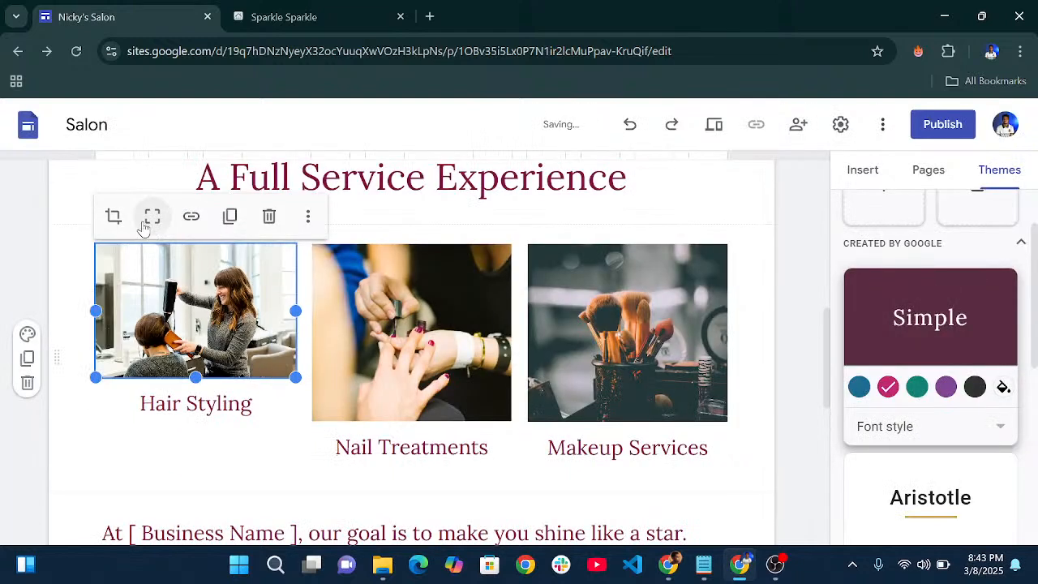
left_click(113, 216)
left_click_drag(135, 220, 139, 219)
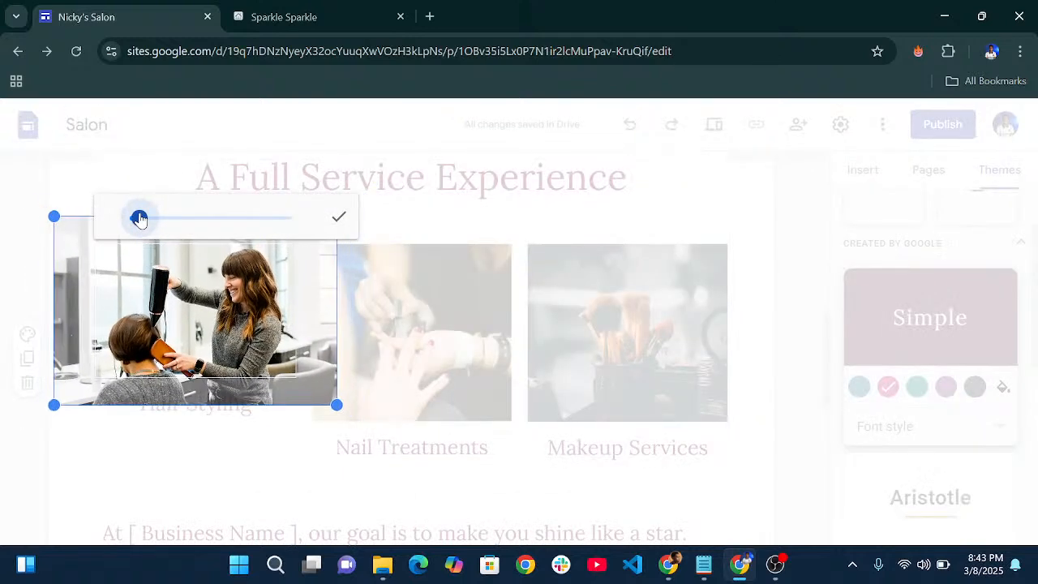
left_click(329, 219)
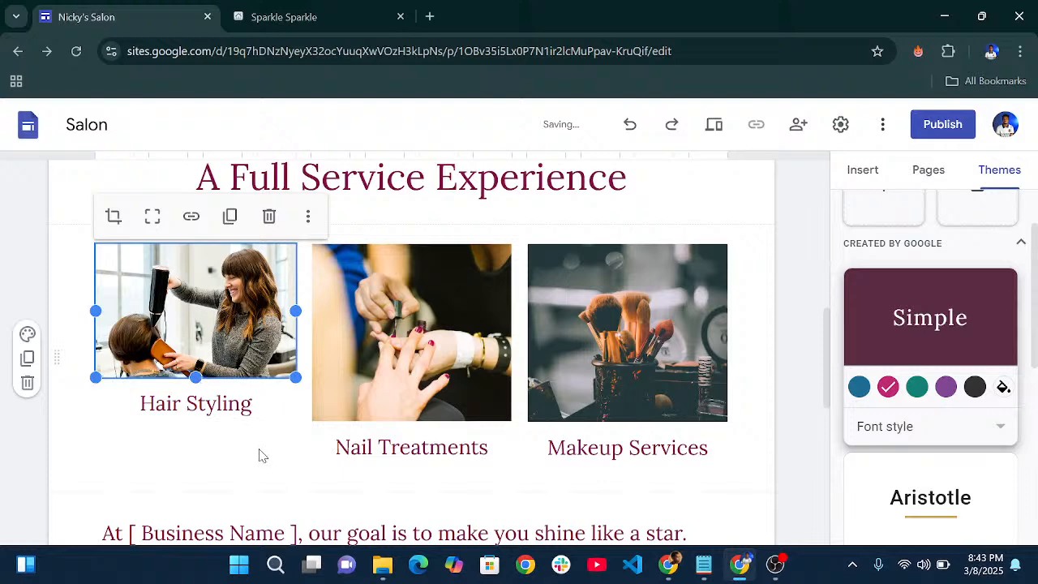
left_click_drag(194, 377, 197, 427)
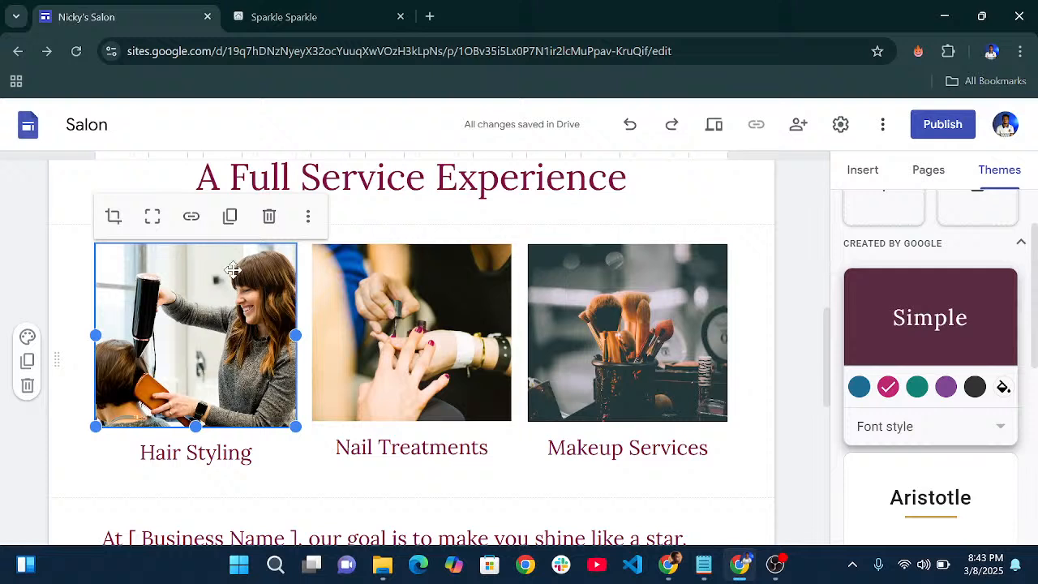
left_click(192, 215)
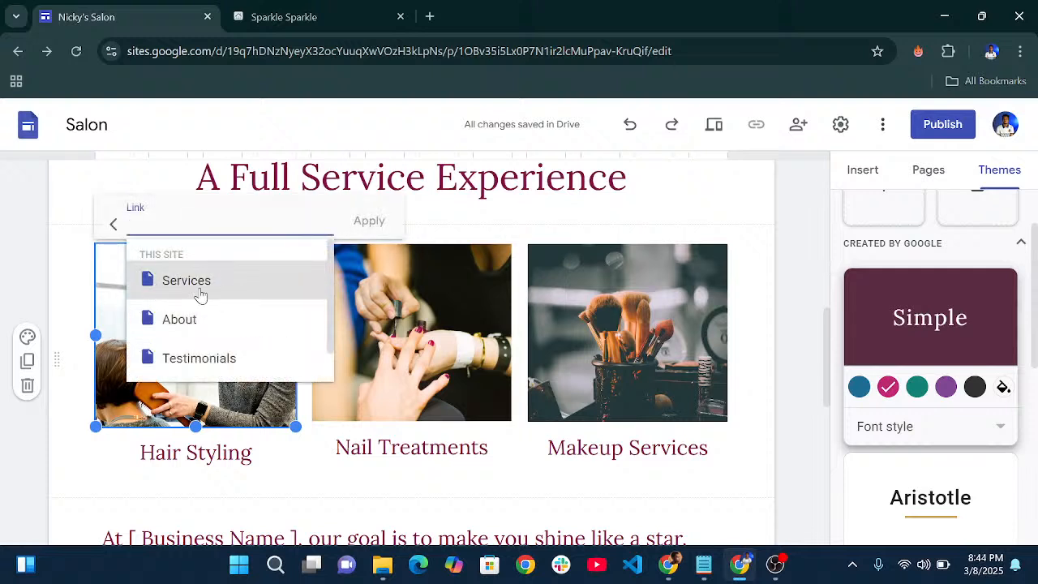
scroll(215, 332, "down", 1)
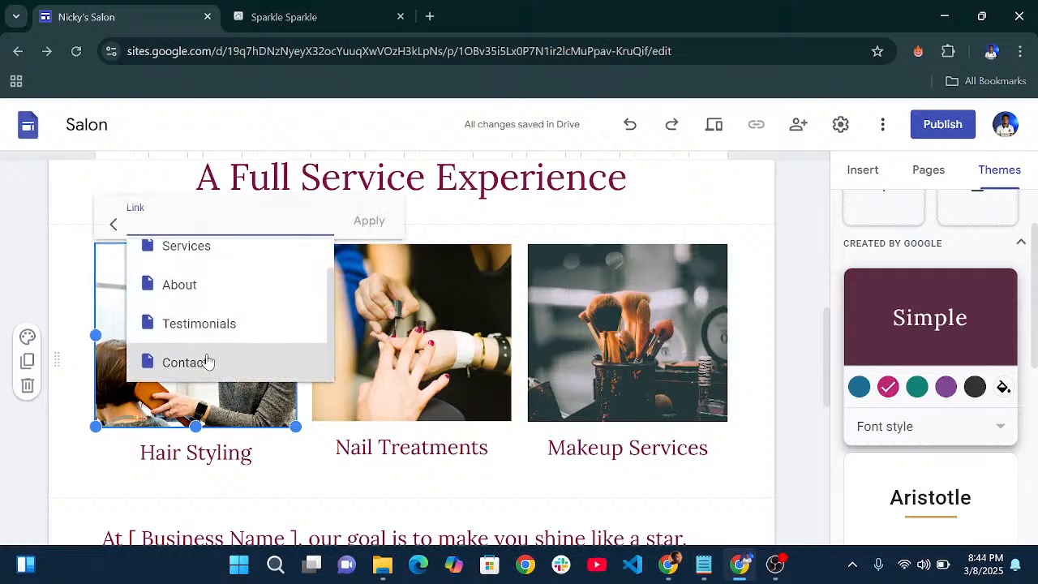
scroll(197, 308, "up", 1)
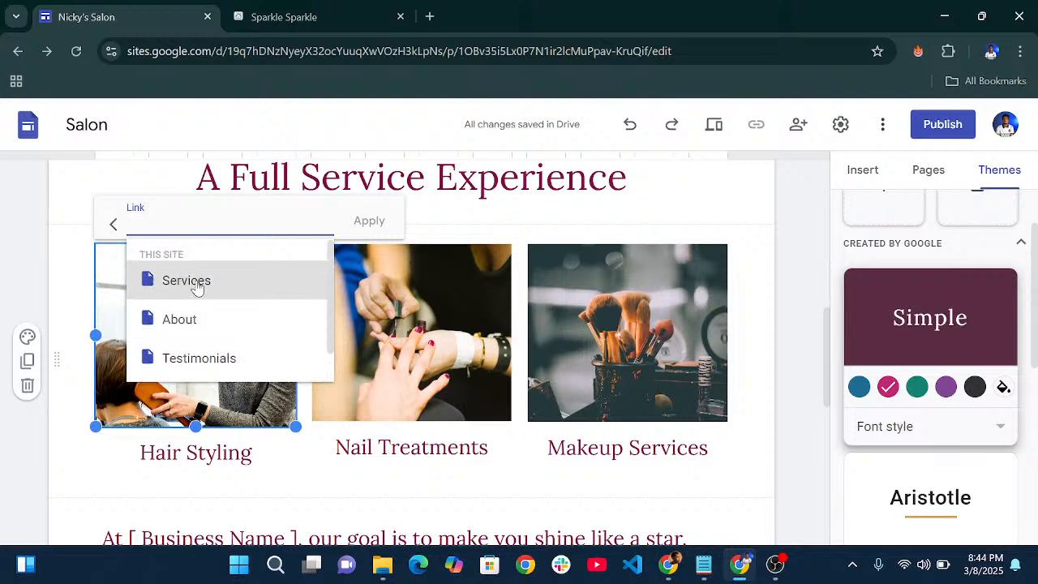
left_click(197, 288)
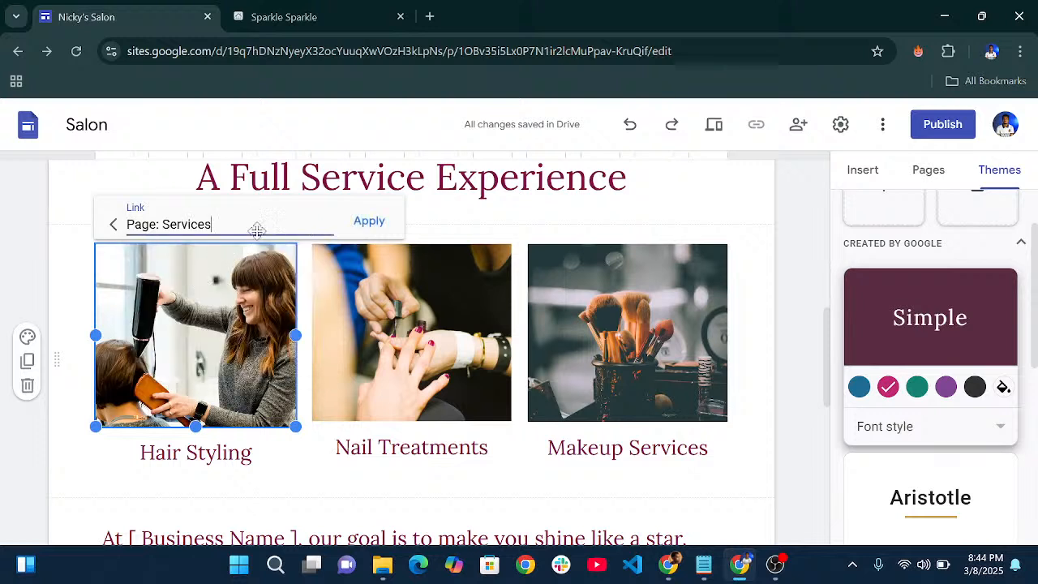
left_click(381, 221)
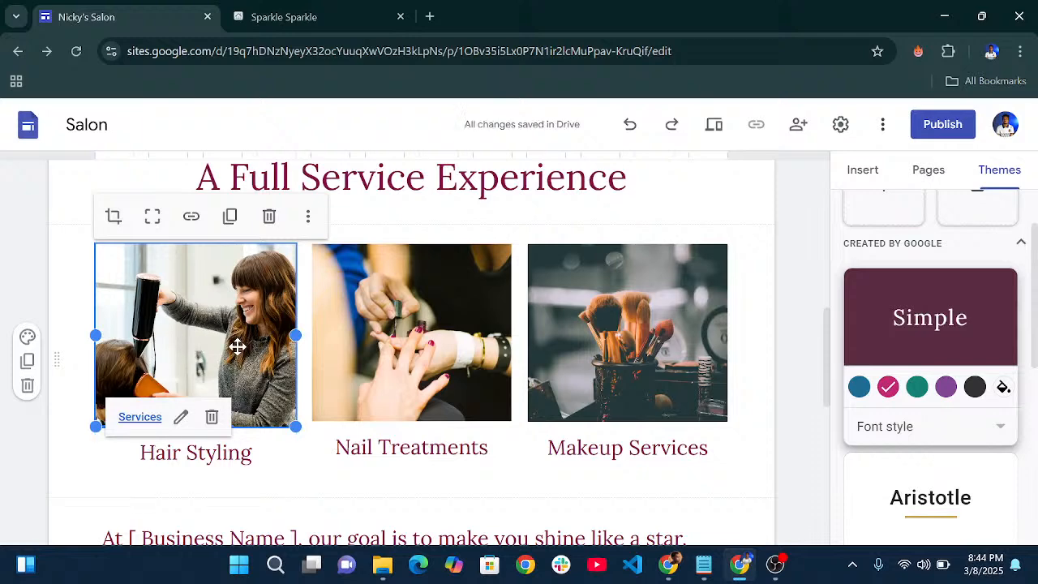
scroll(237, 347, "up", 8)
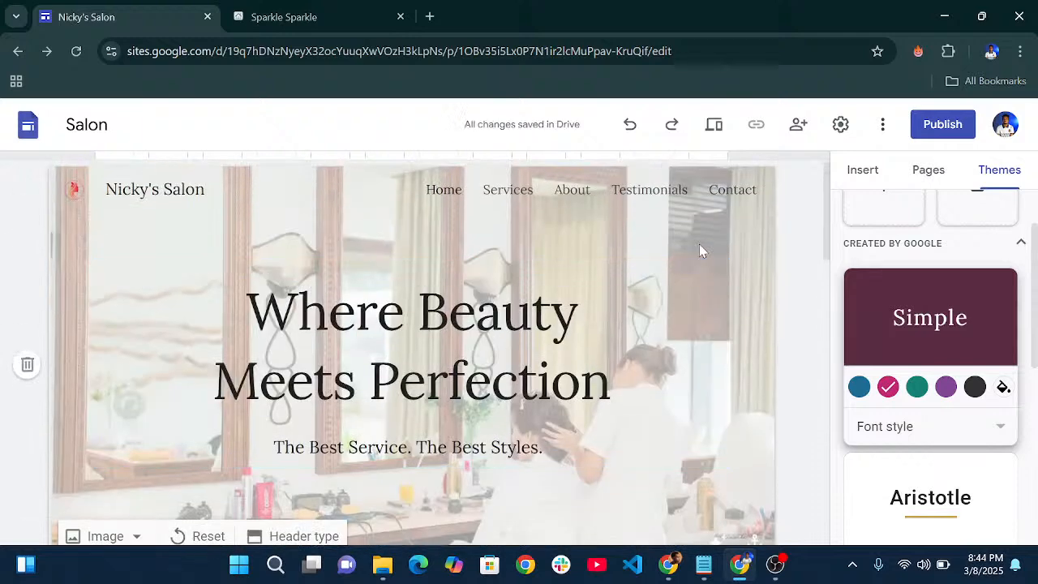
left_click(506, 198)
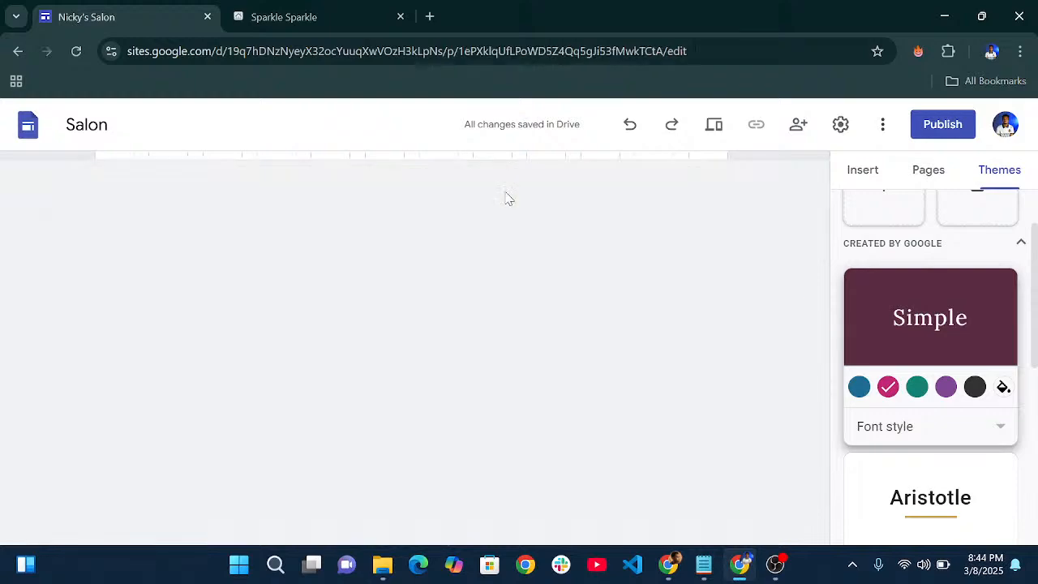
scroll(528, 335, "down", 10)
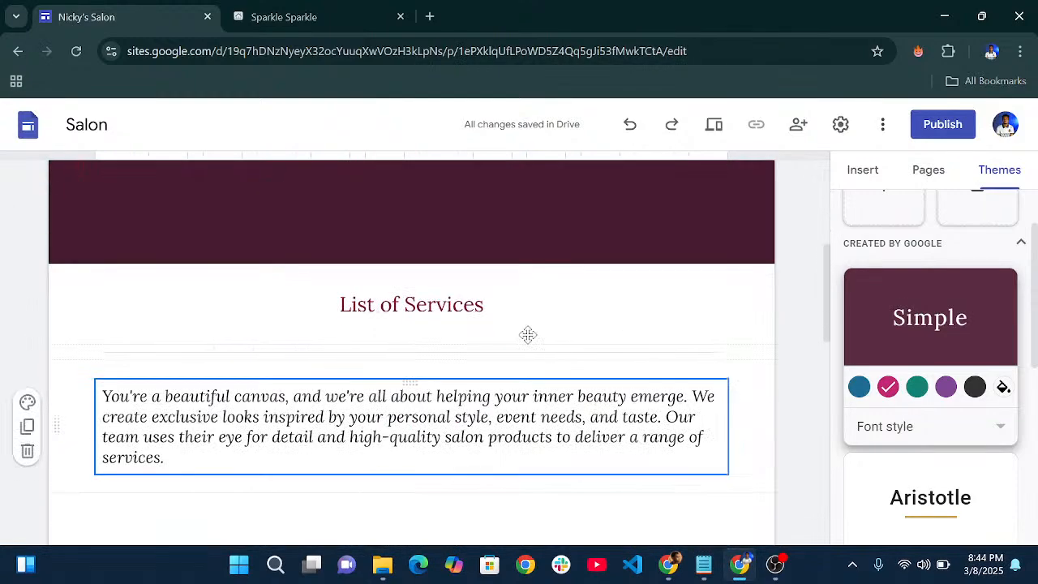
scroll(528, 336, "up", 10)
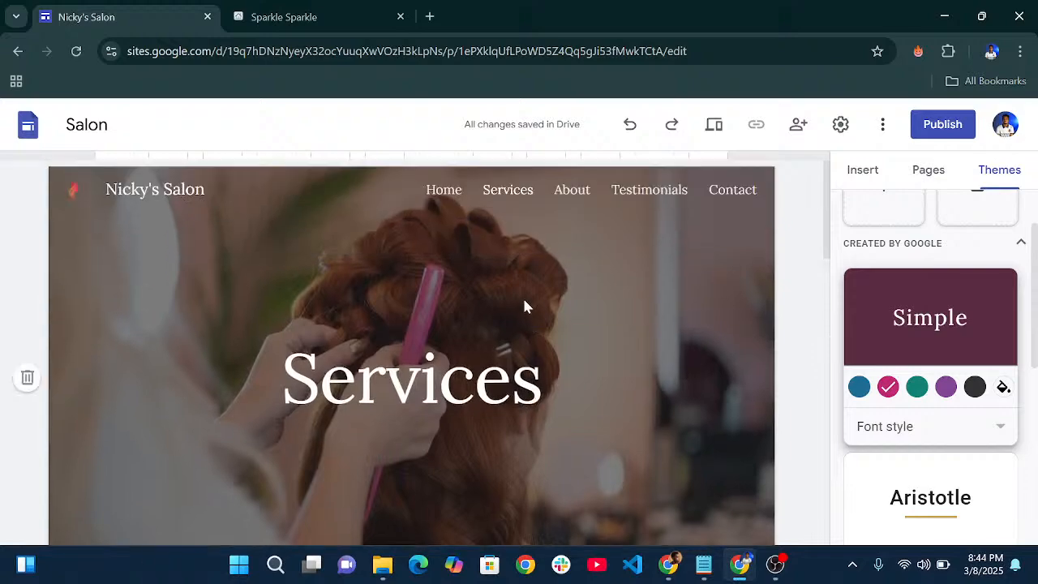
left_click(451, 193)
scroll(365, 284, "down", 10)
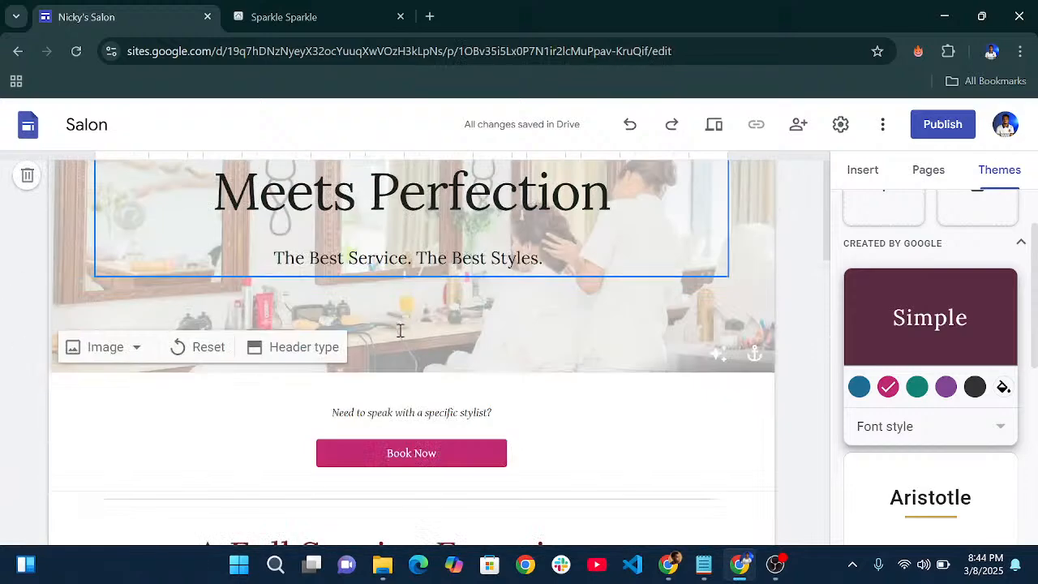
scroll(413, 370, "up", 4)
scroll(414, 369, "down", 2)
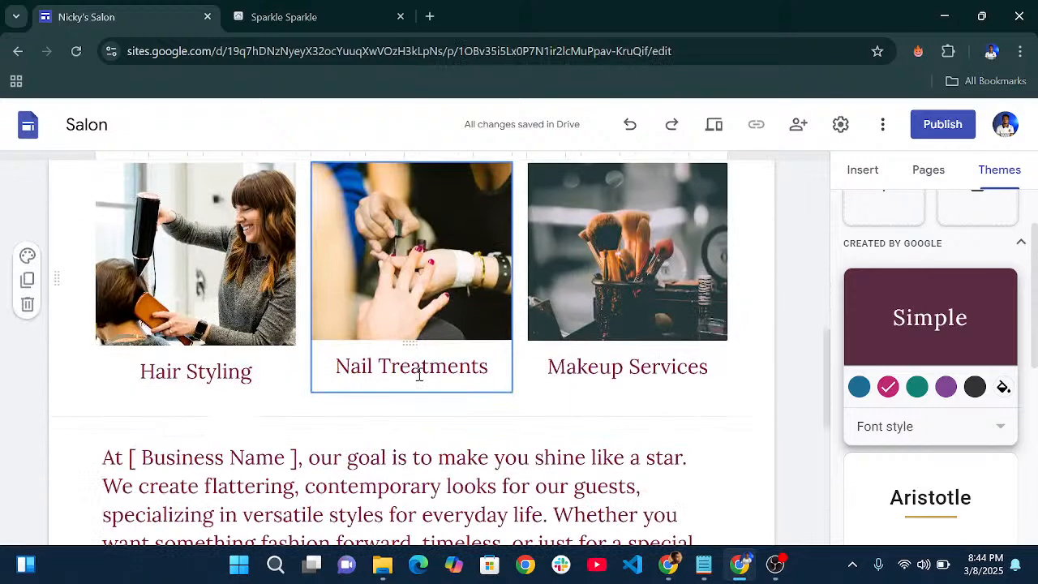
scroll(405, 356, "up", 1)
- Replace the Nail Treatments image with brow.jpg uploaded from the computer
left_click(403, 347)
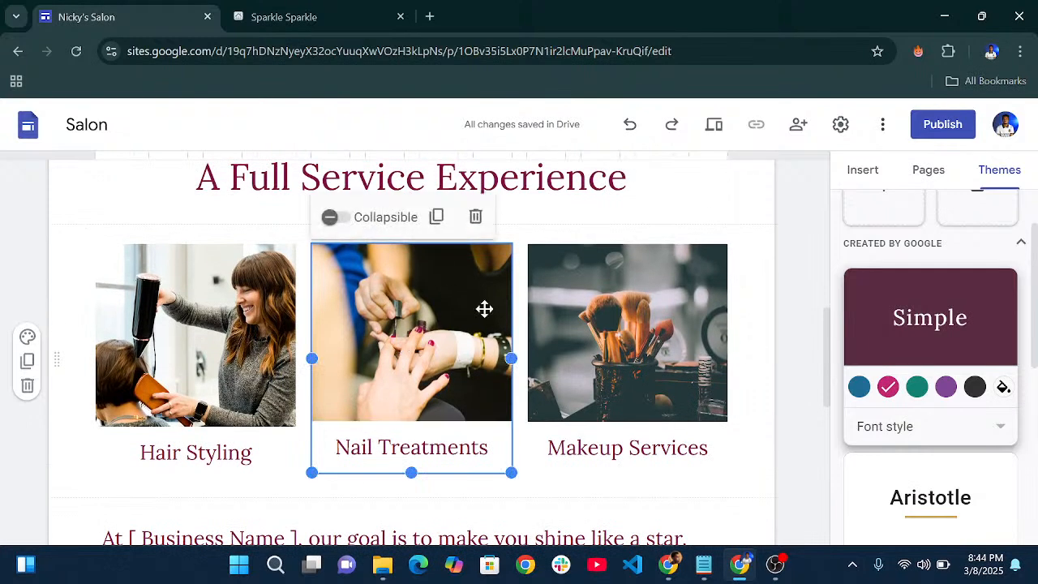
left_click(446, 305)
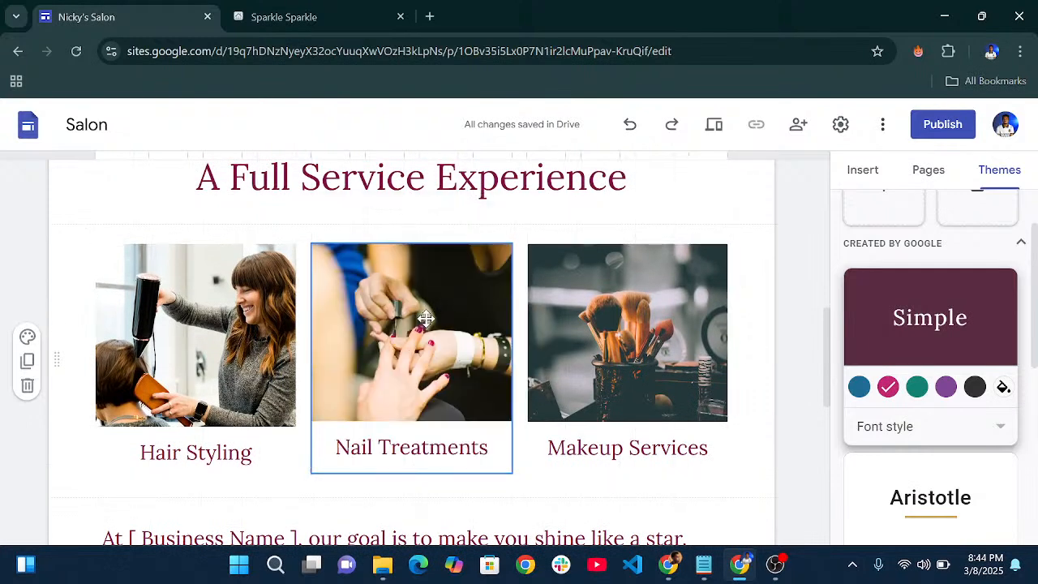
left_click(423, 317)
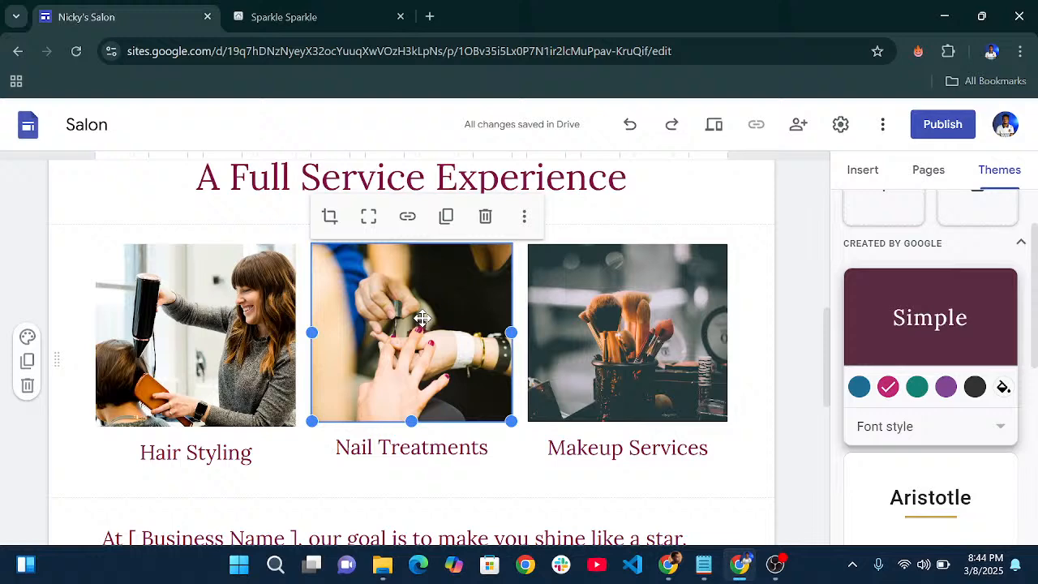
left_click(524, 216)
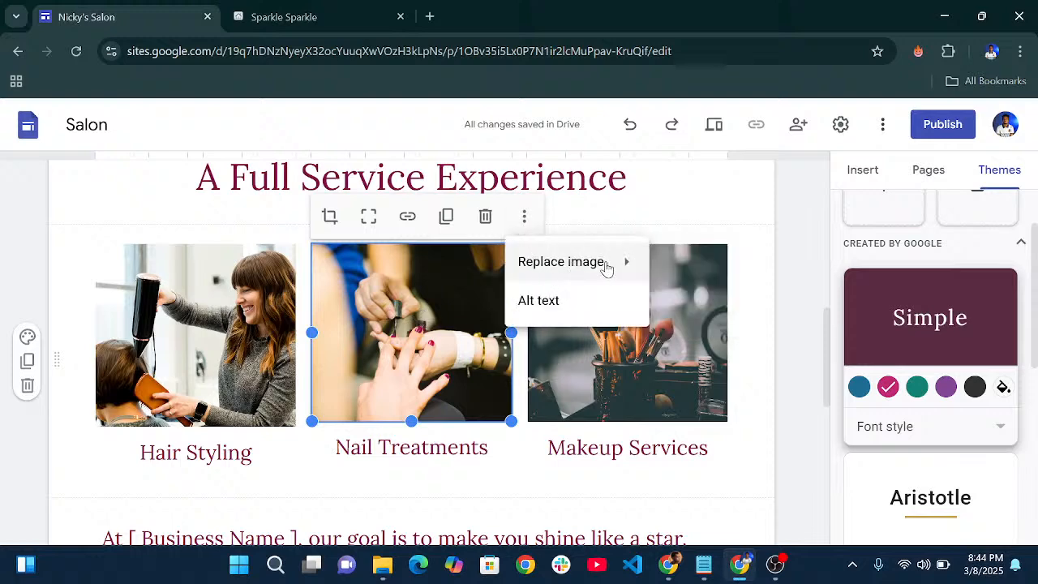
mouse_move(608, 268)
left_click(667, 270)
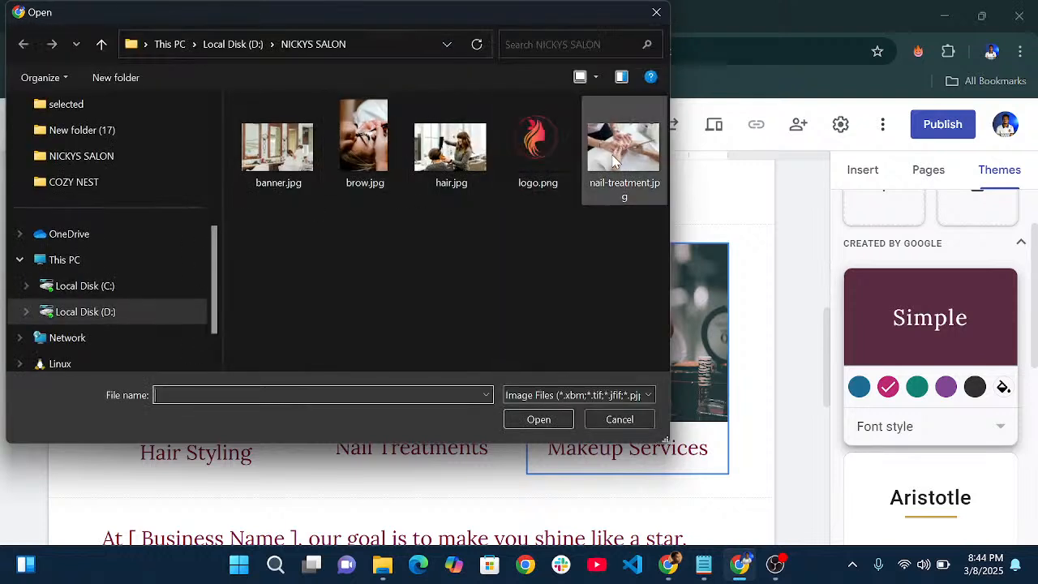
left_click(369, 154)
left_click(538, 420)
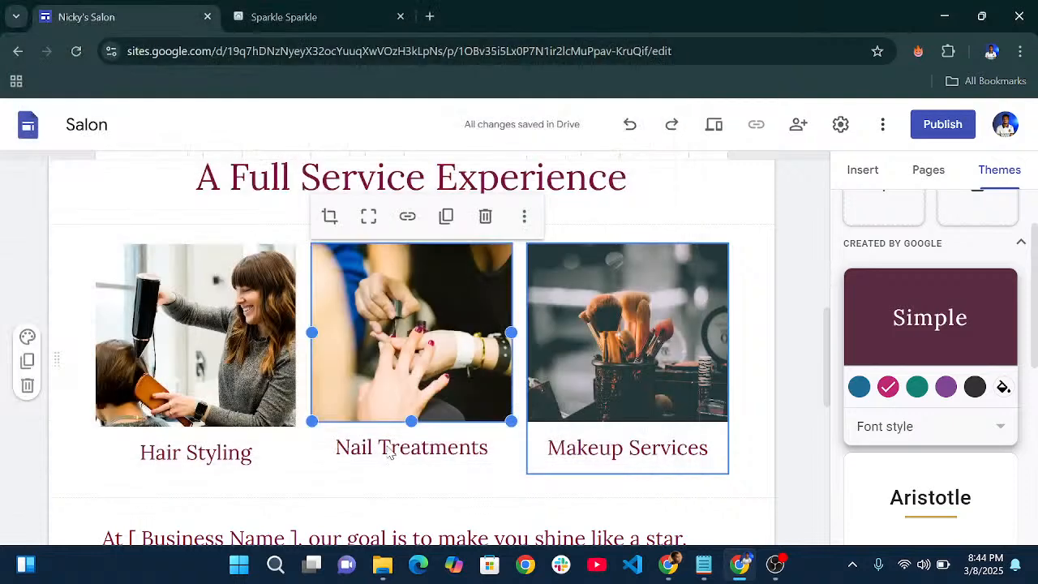
- Replace the 'Nail Treatments' caption text with 'Brow Extension'
left_click(497, 445)
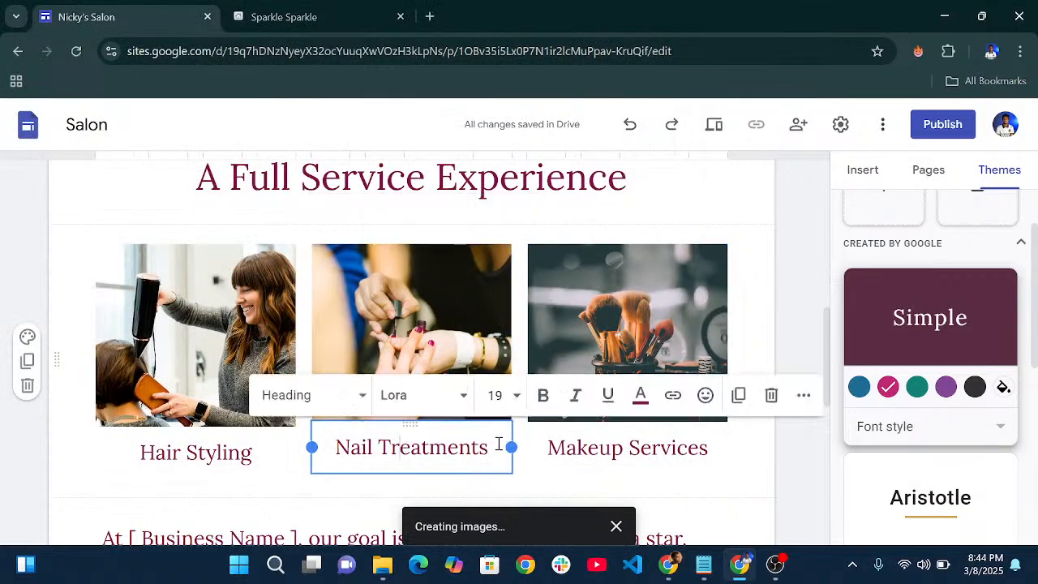
left_click_drag(489, 445, 341, 444)
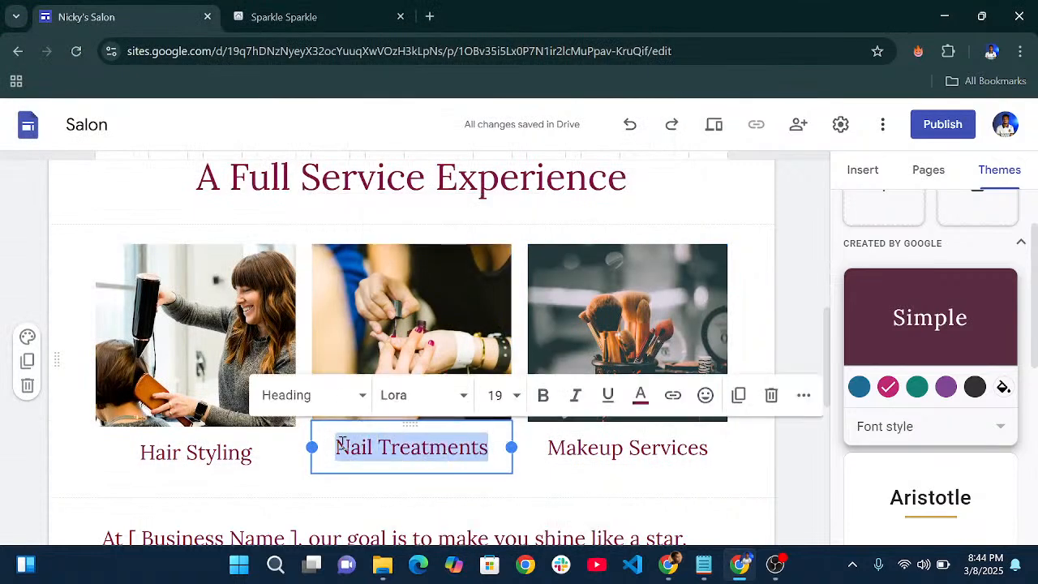
type("Bro w")
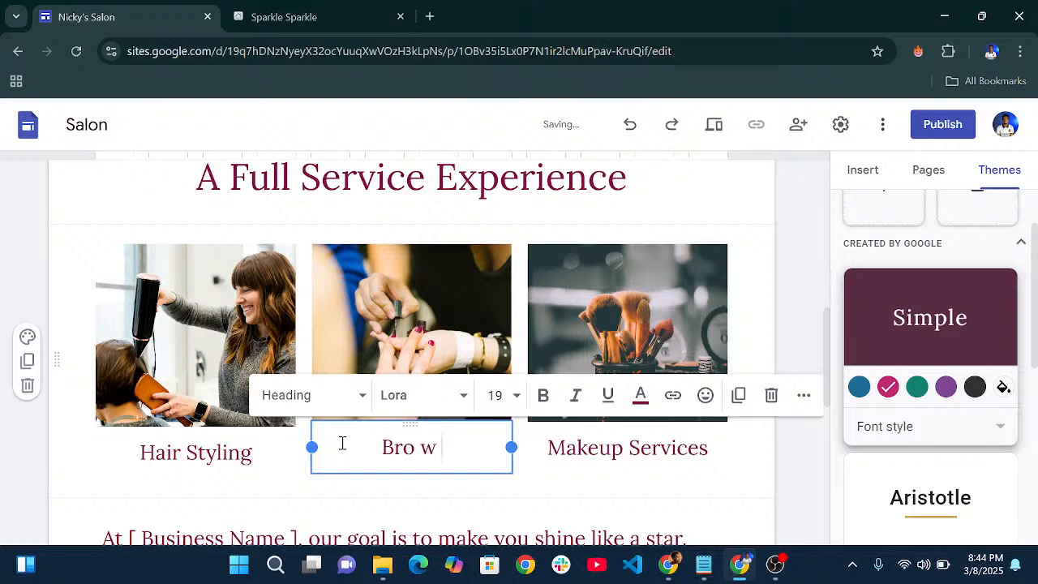
key("BackSpace")
key("BackSpace")
type("w Ex")
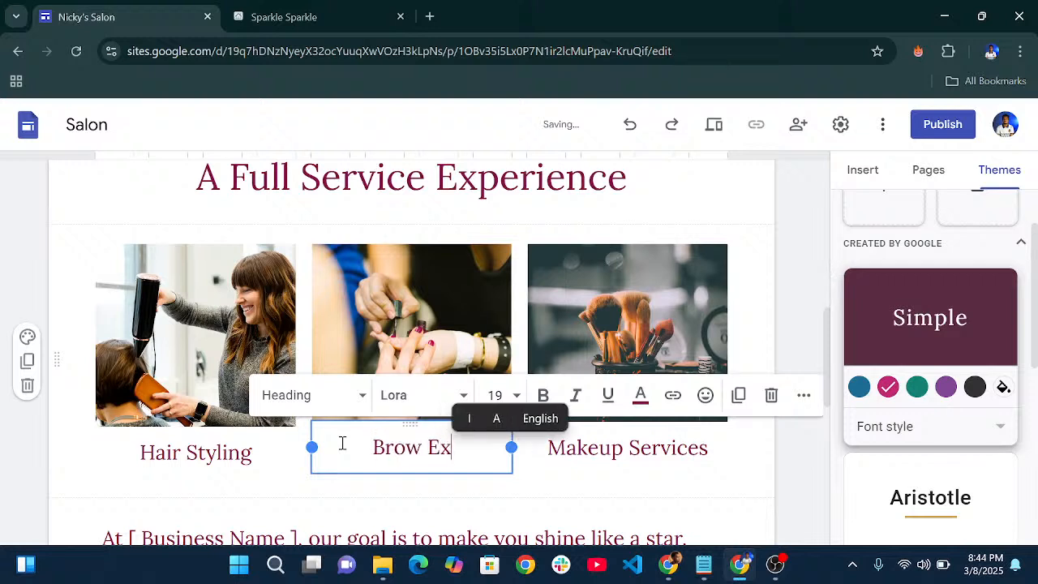
type("tensi")
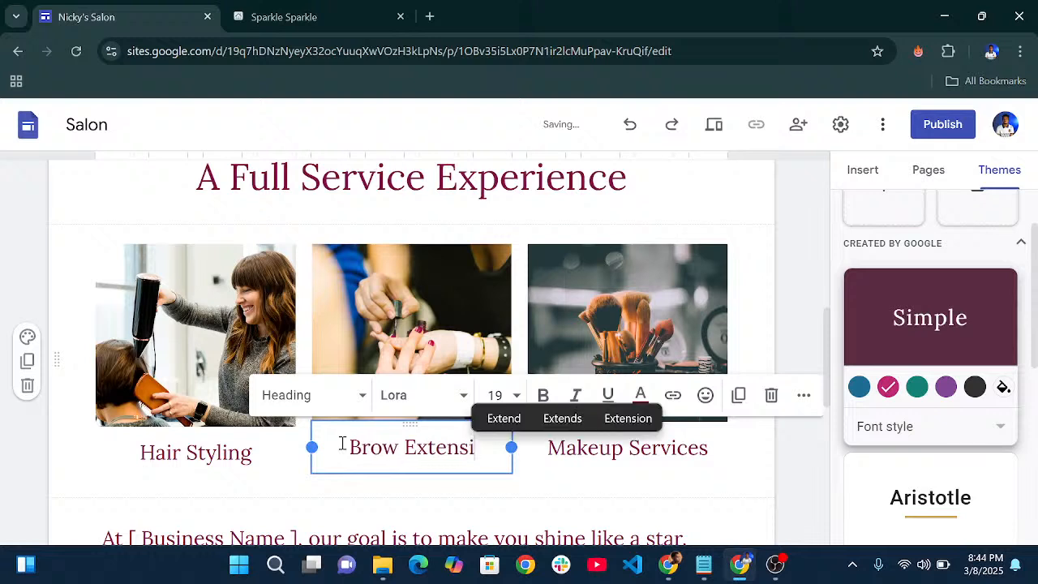
type("io")
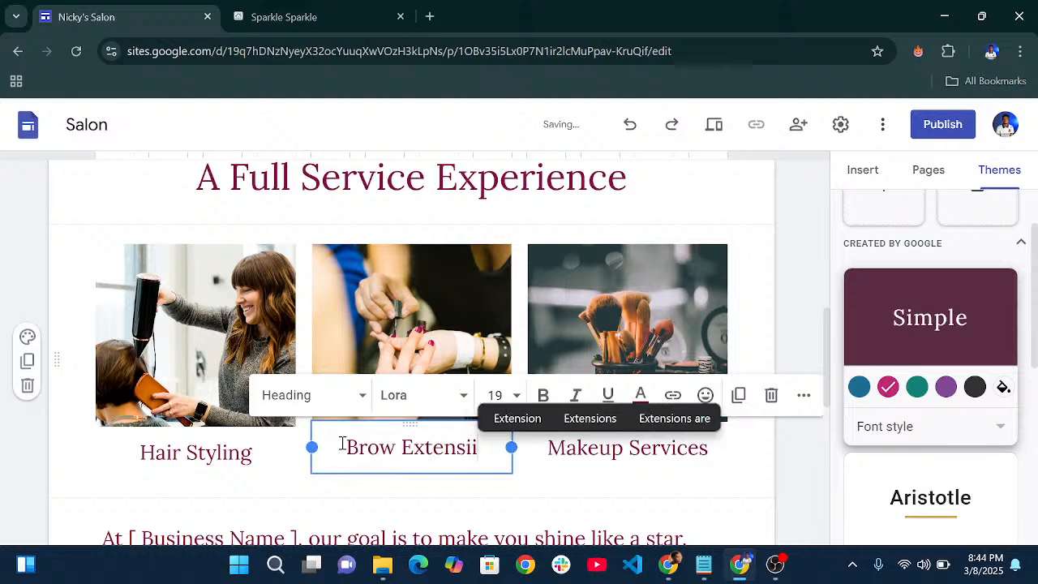
key("BackSpace")
key("BackSpace")
type("on")
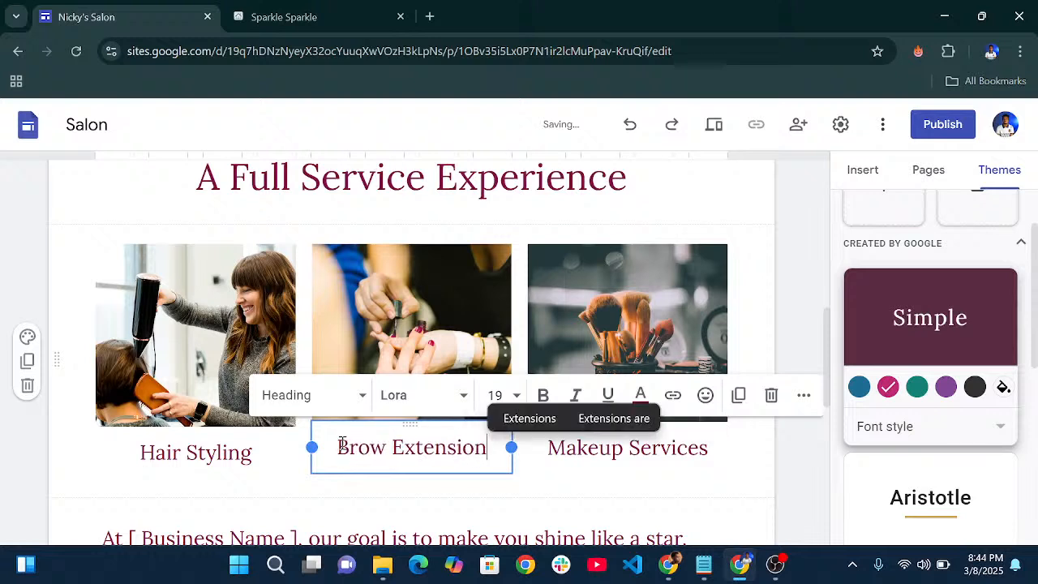
left_click(524, 493)
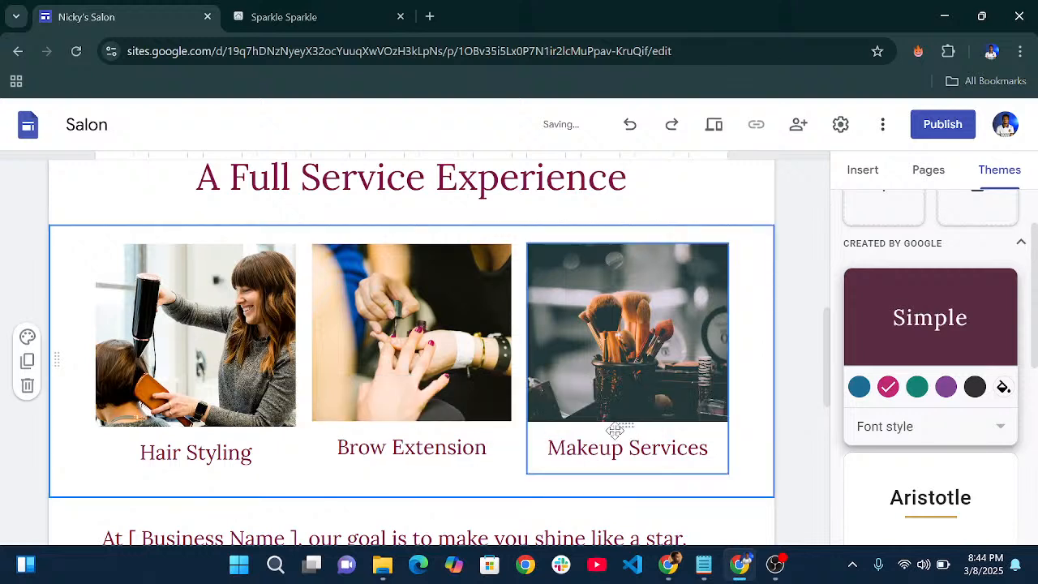
- Select the Makeup Services image and show its Replace image Upload and Select options
left_click(629, 350)
left_click(629, 306)
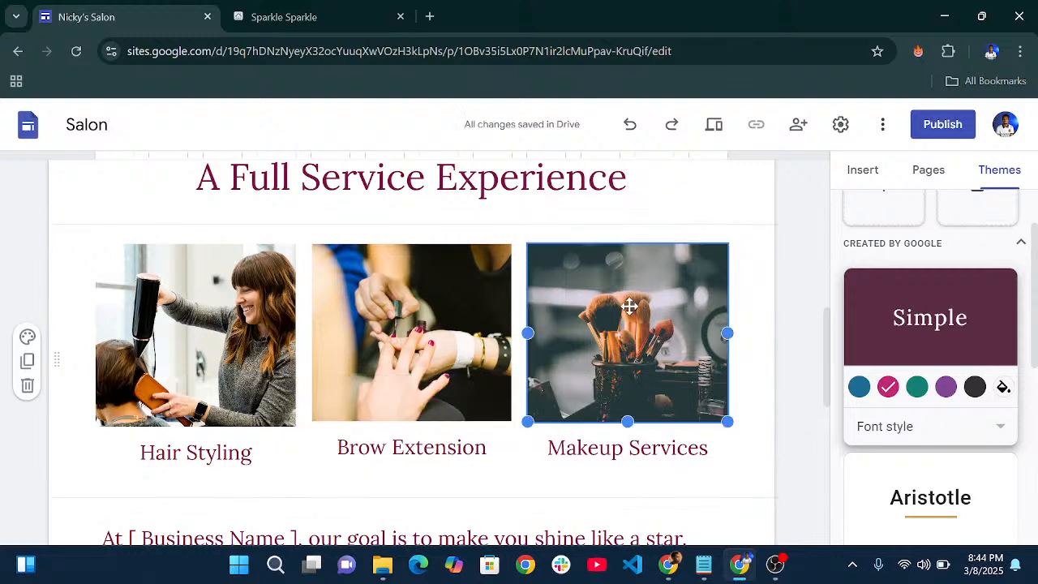
left_click(738, 232)
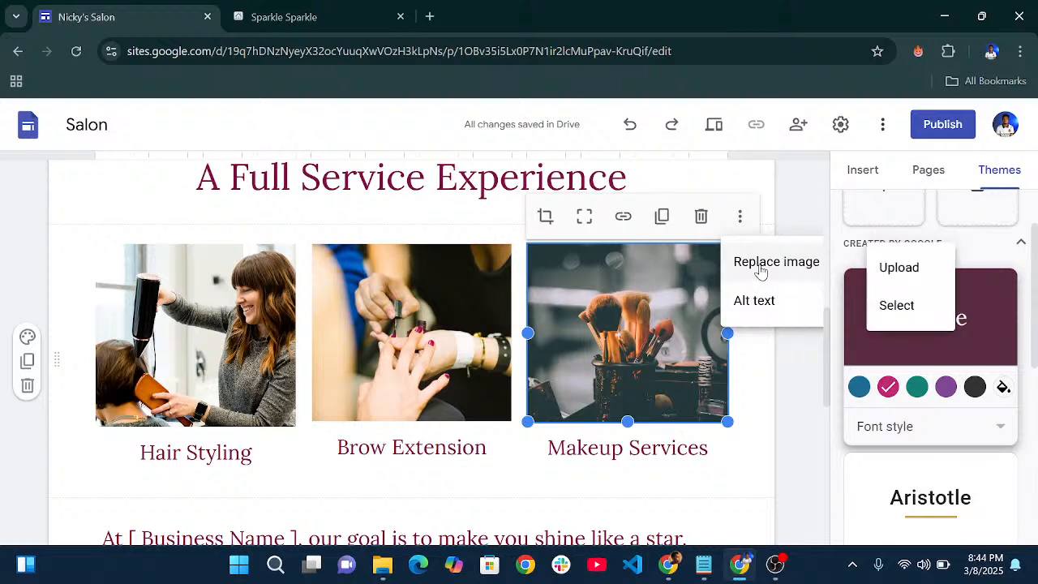
mouse_move(801, 268)
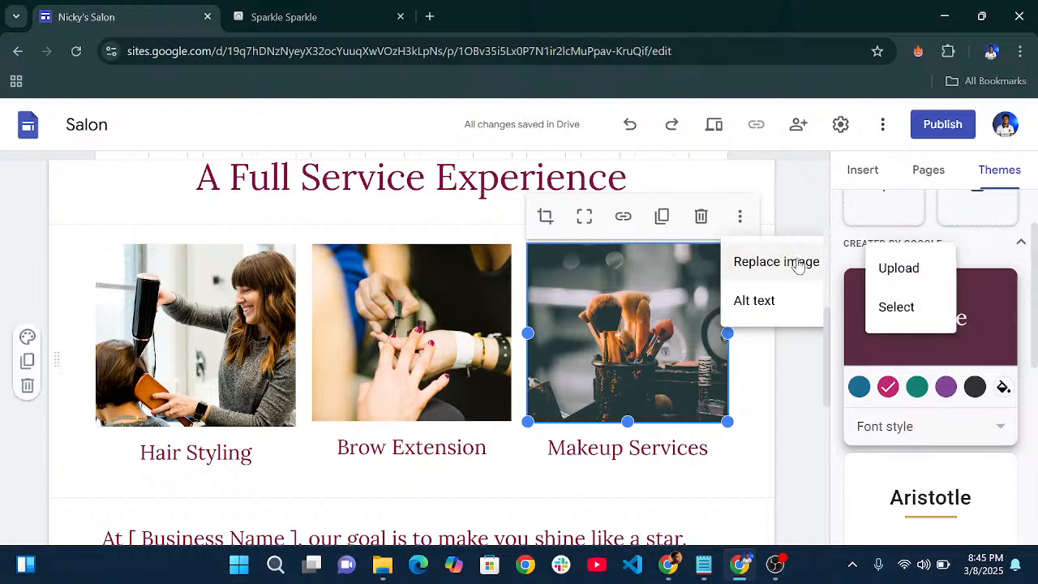
- Drag the Makeup Services card left so it sits second, beside Hair Styling
left_click(799, 411)
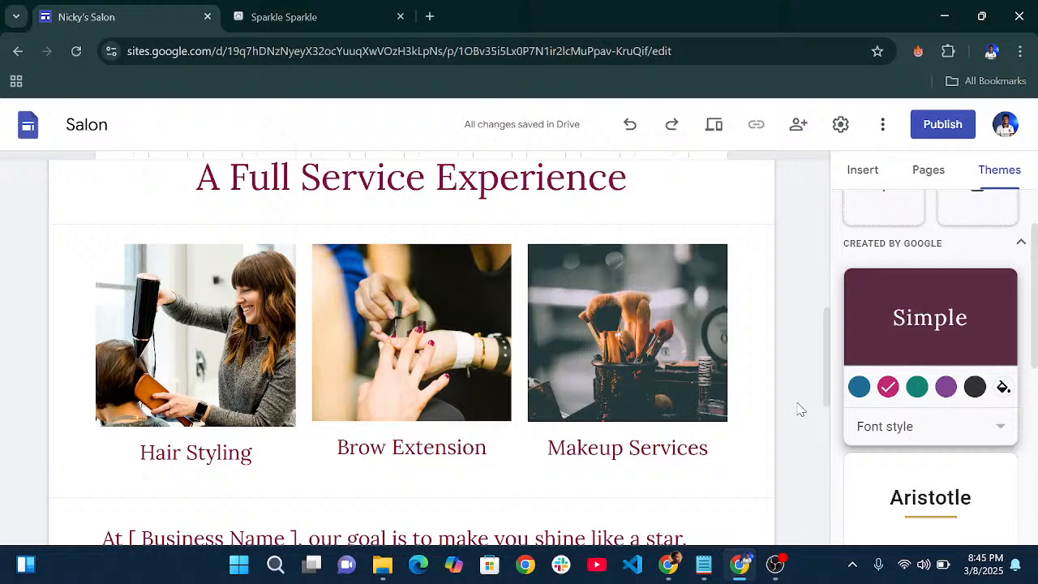
left_click(686, 306)
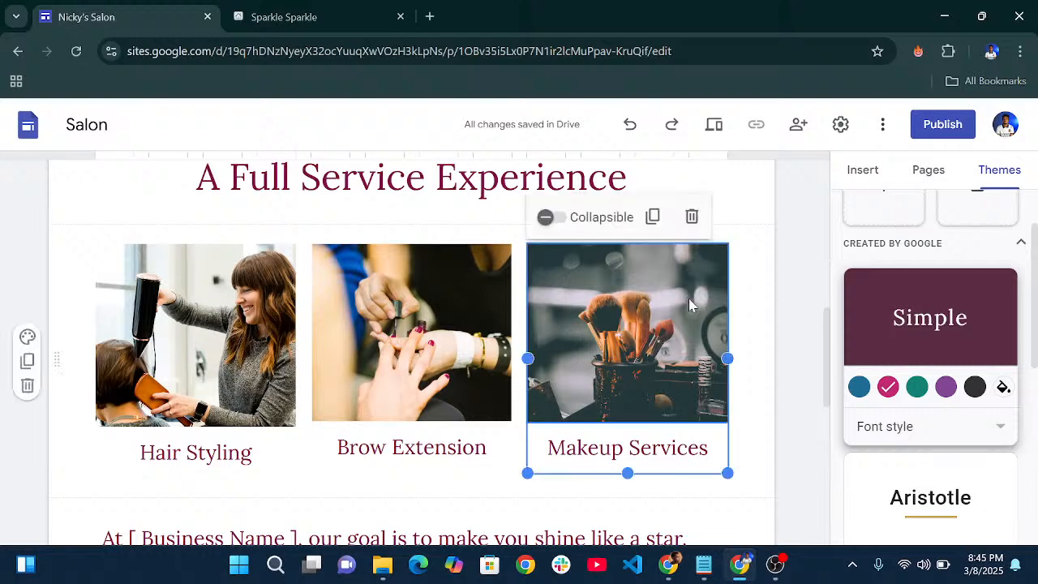
left_click_drag(690, 297, 300, 293)
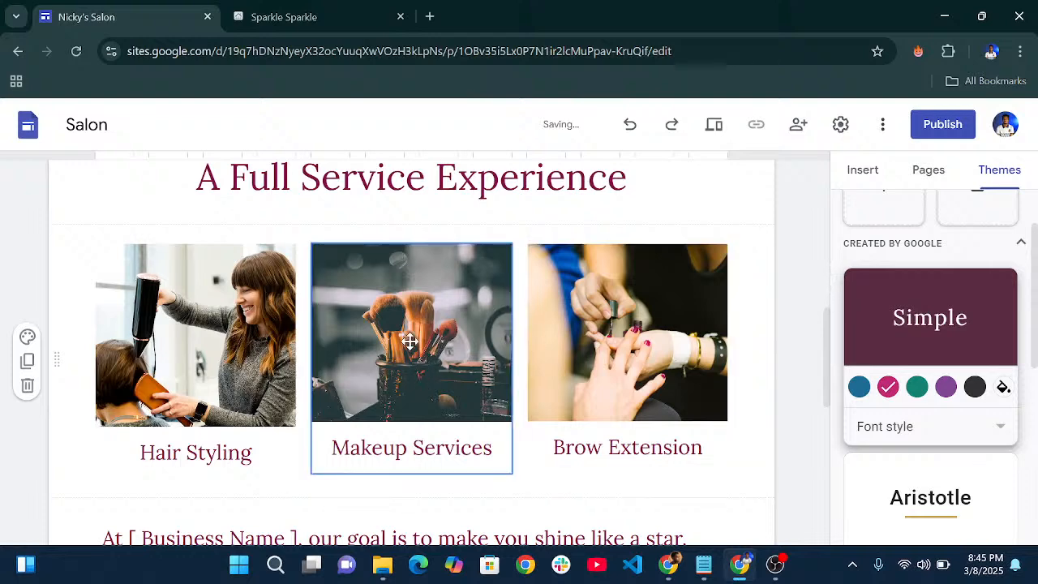
- Replace the Makeup Services photo with nail-treatment.jpg uploaded from the computer
left_click(383, 328)
left_click(383, 329)
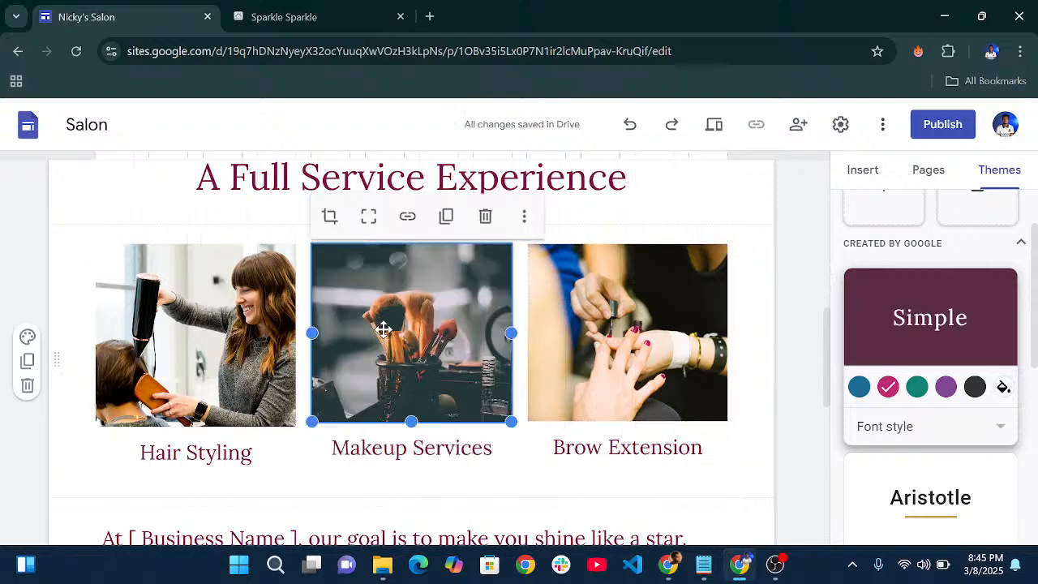
left_click(524, 216)
mouse_move(559, 261)
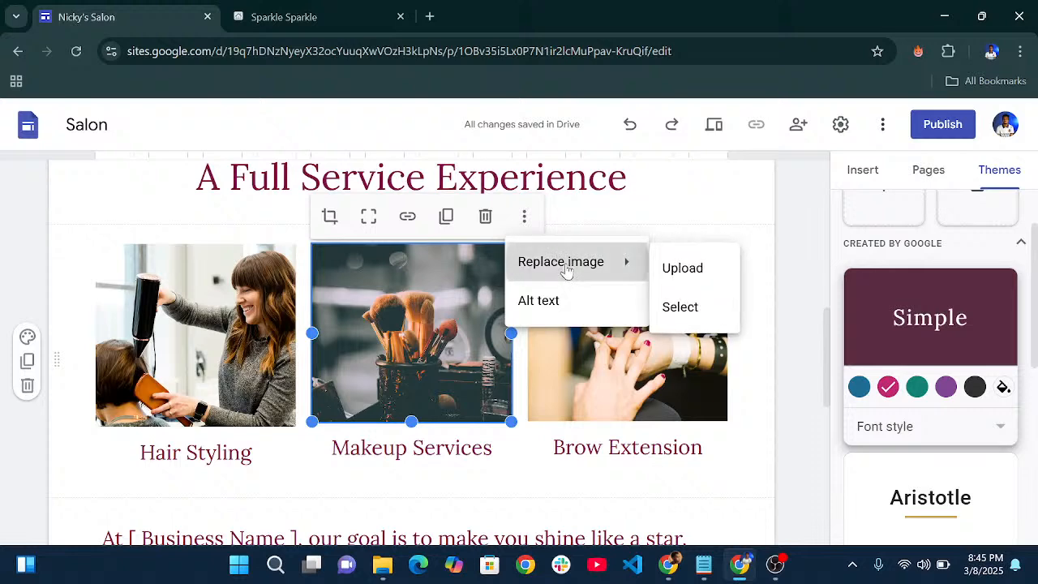
left_click(706, 268)
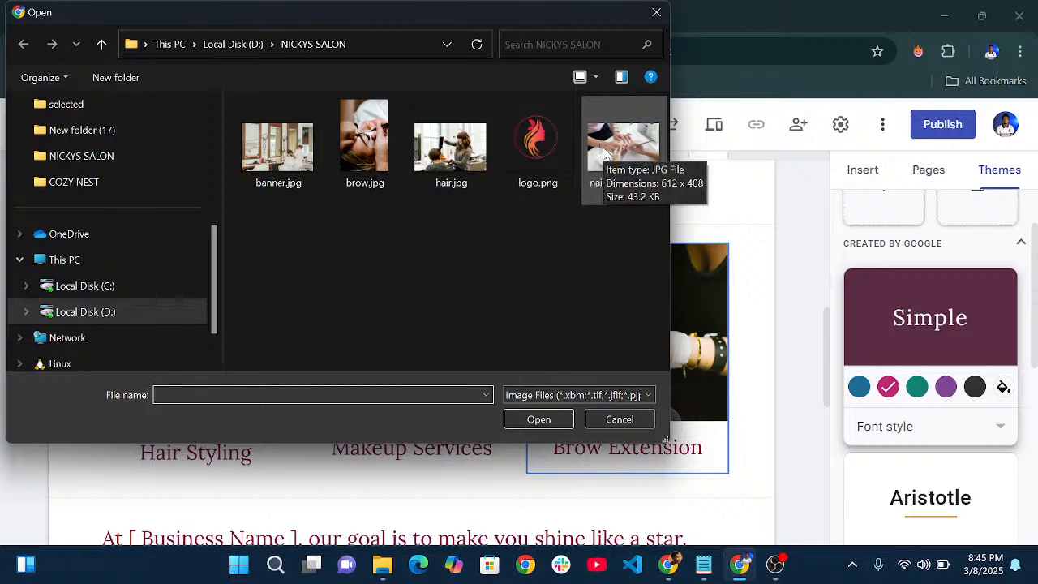
left_click(604, 153)
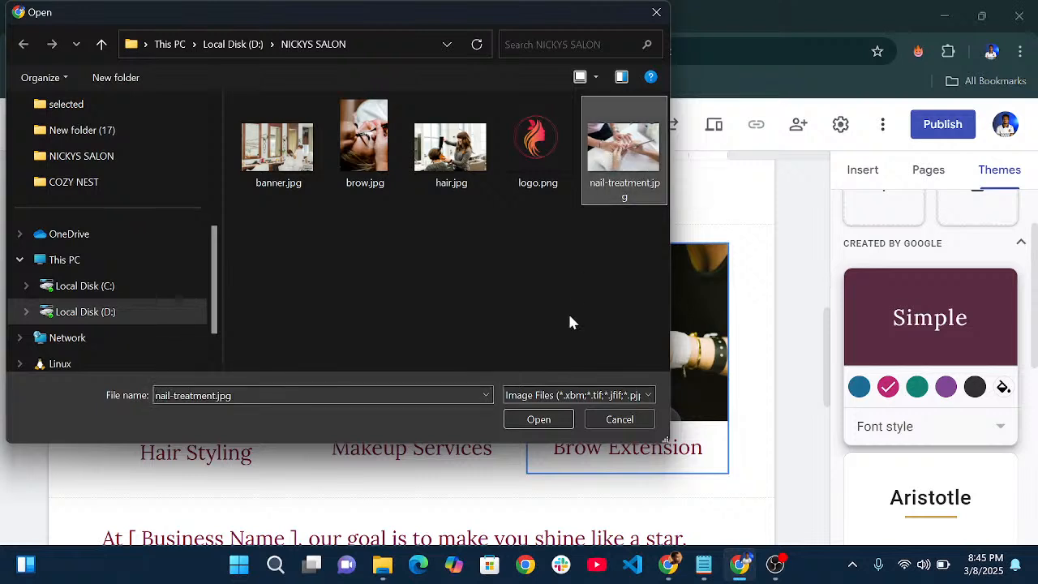
left_click(540, 420)
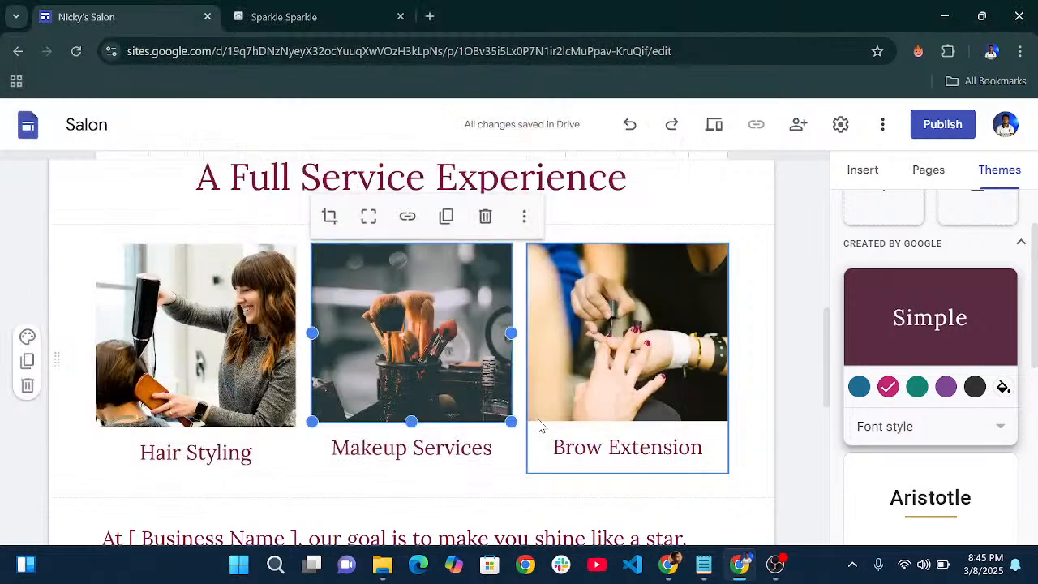
- Change the middle card's 'Makeup Services' caption to 'Nail Treatment'
left_click(427, 446)
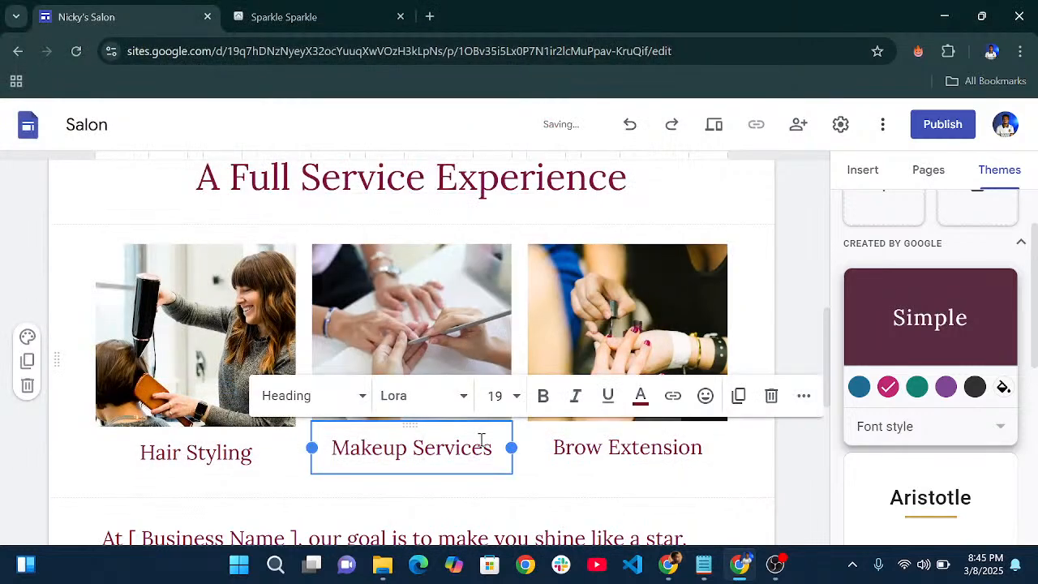
left_click_drag(493, 450, 332, 445)
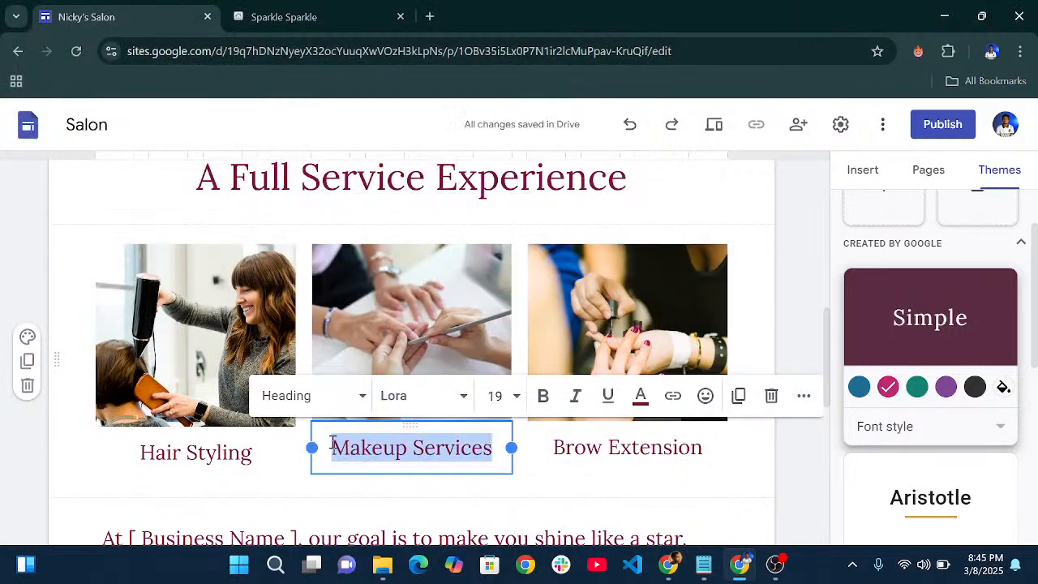
type("Nail T")
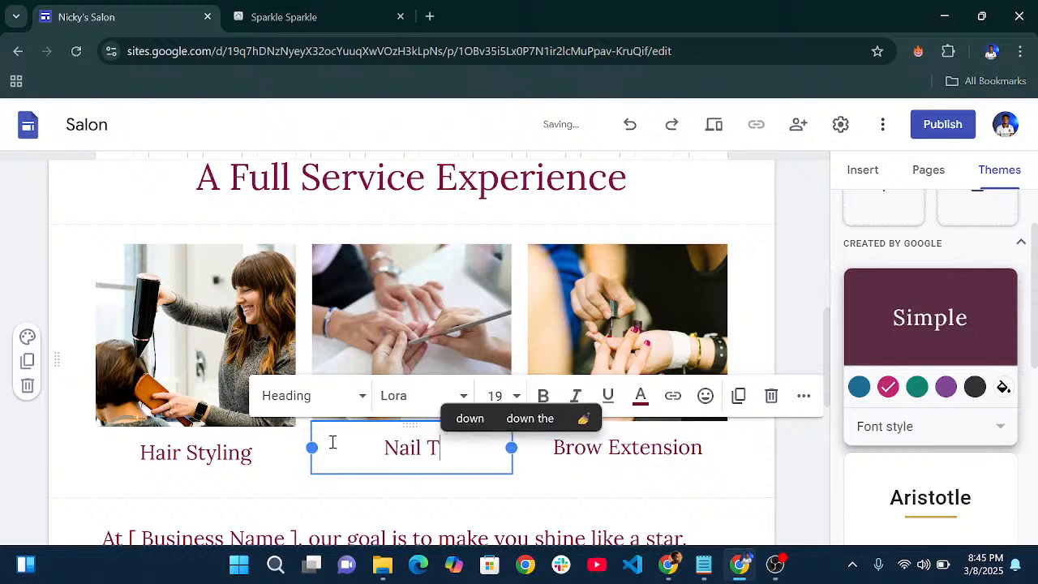
type("reatment")
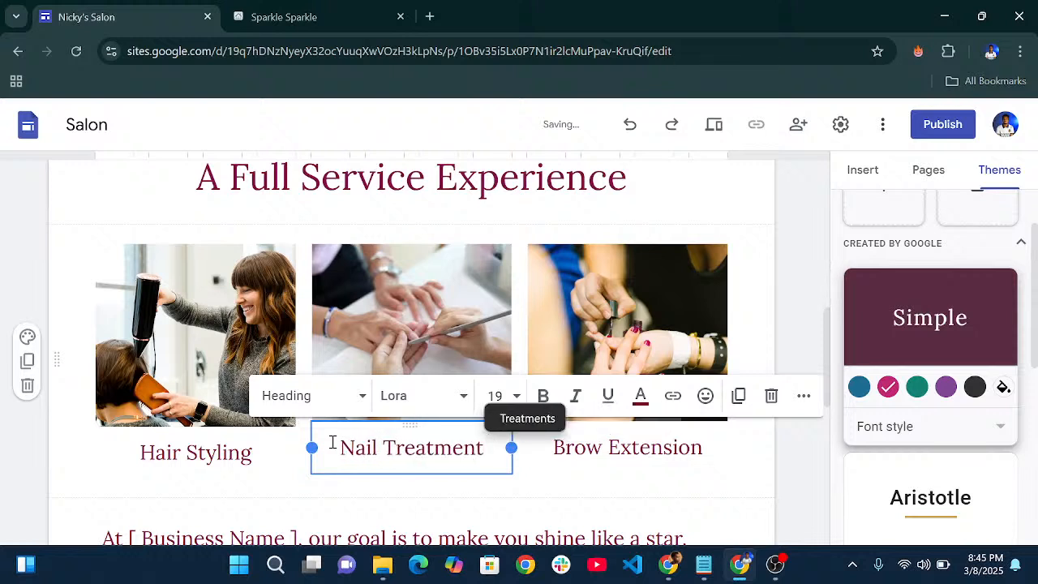
- Move the Nail Treatment card to the end of the row after Brow Extension
left_click(527, 494)
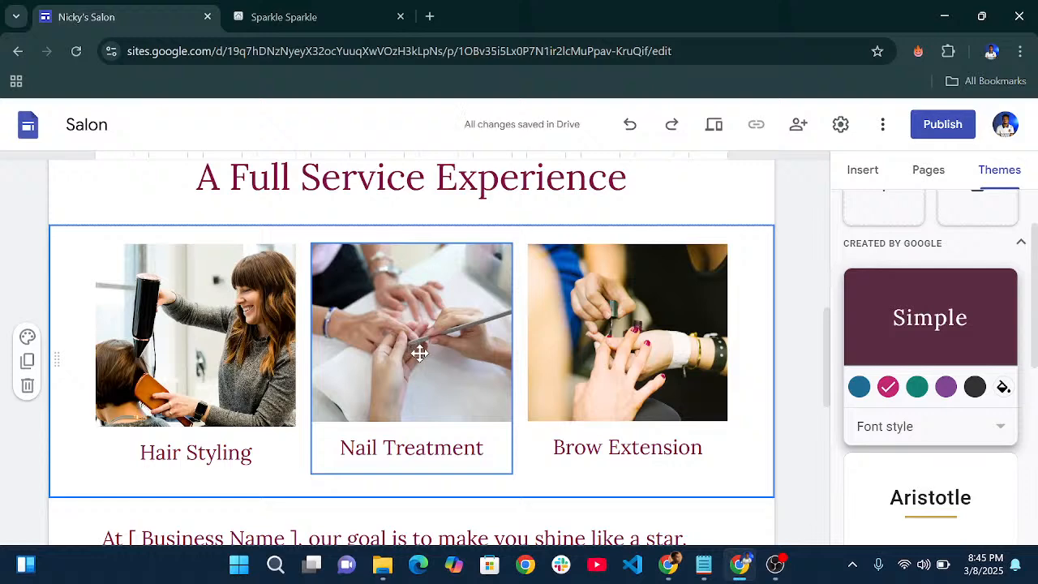
left_click(391, 350)
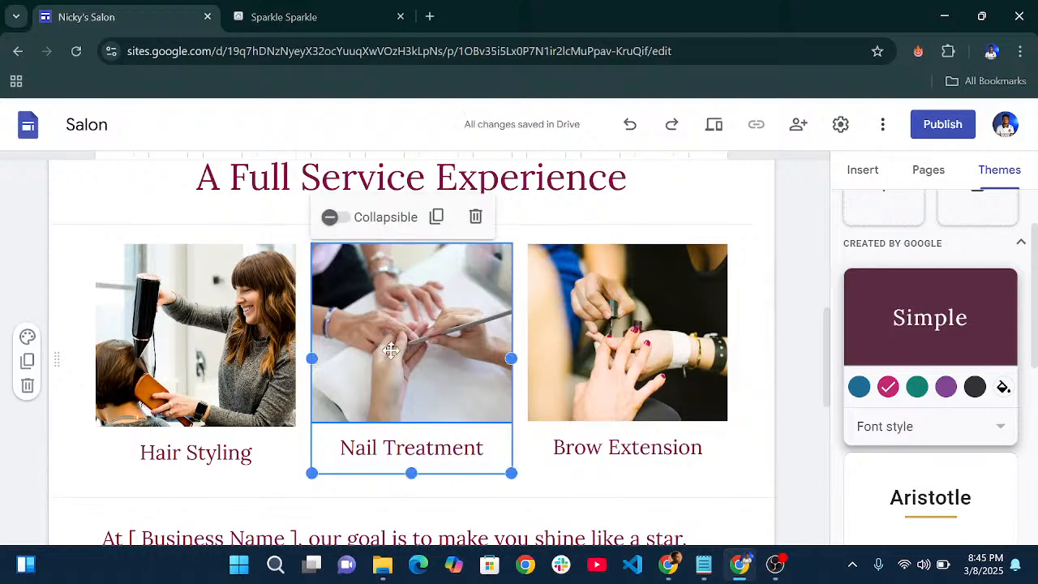
left_click_drag(391, 350, 673, 318)
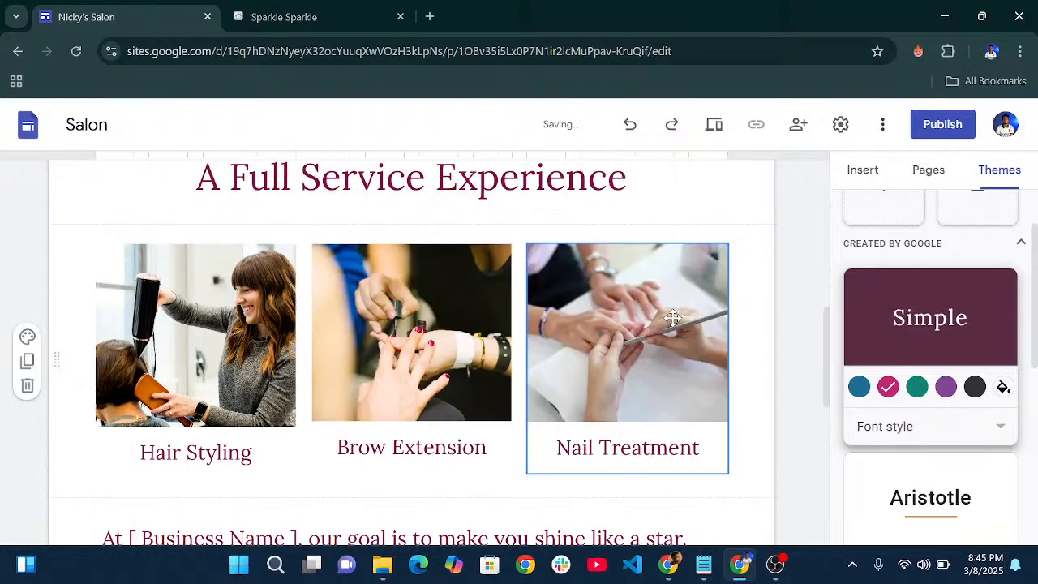
- Delete the old booking line from the page footer, leaving its text box empty
scroll(374, 341, "down", 4)
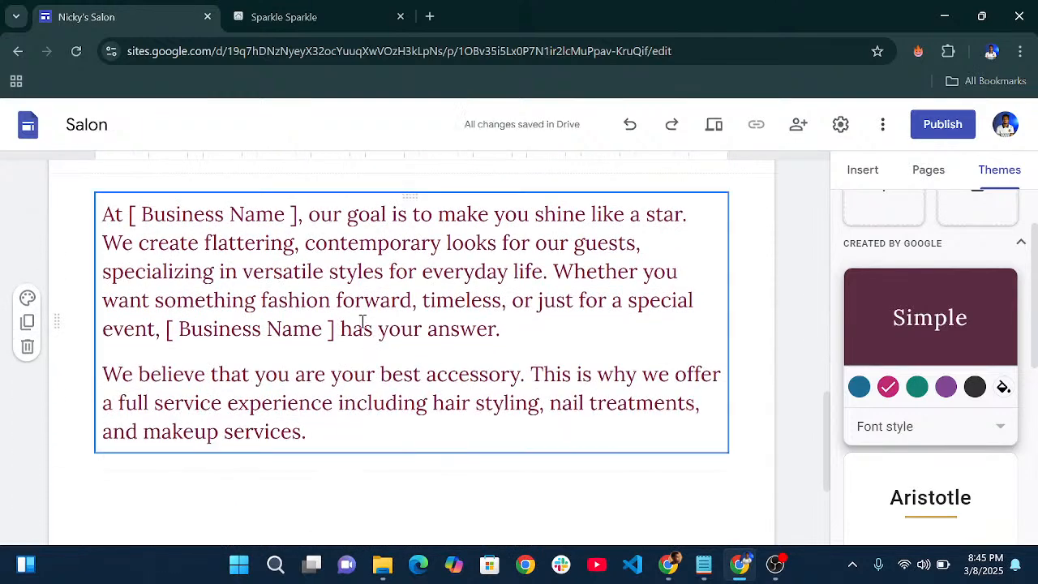
scroll(248, 308, "up", 1)
scroll(320, 259, "down", 3)
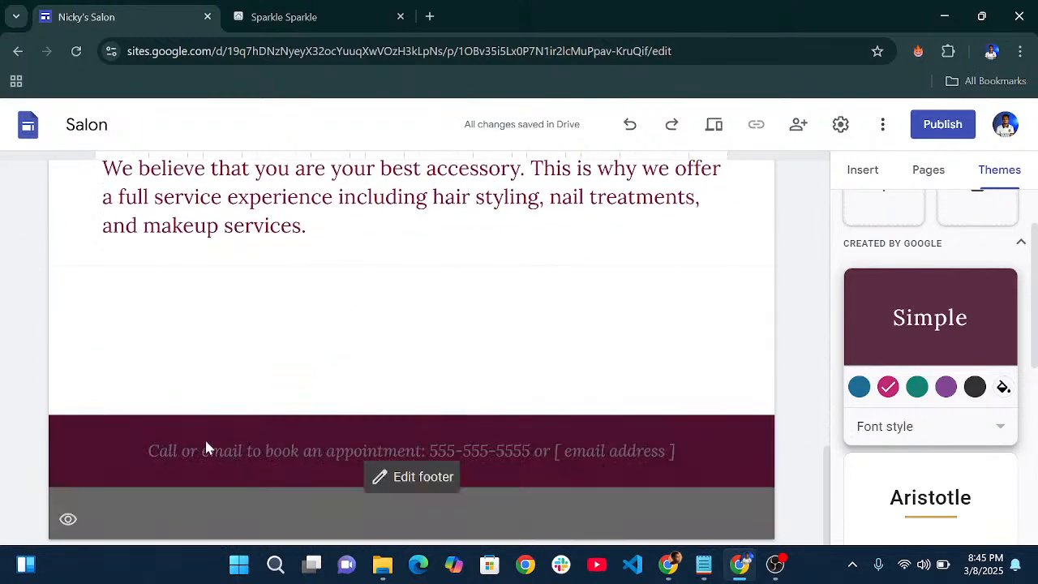
left_click(460, 457)
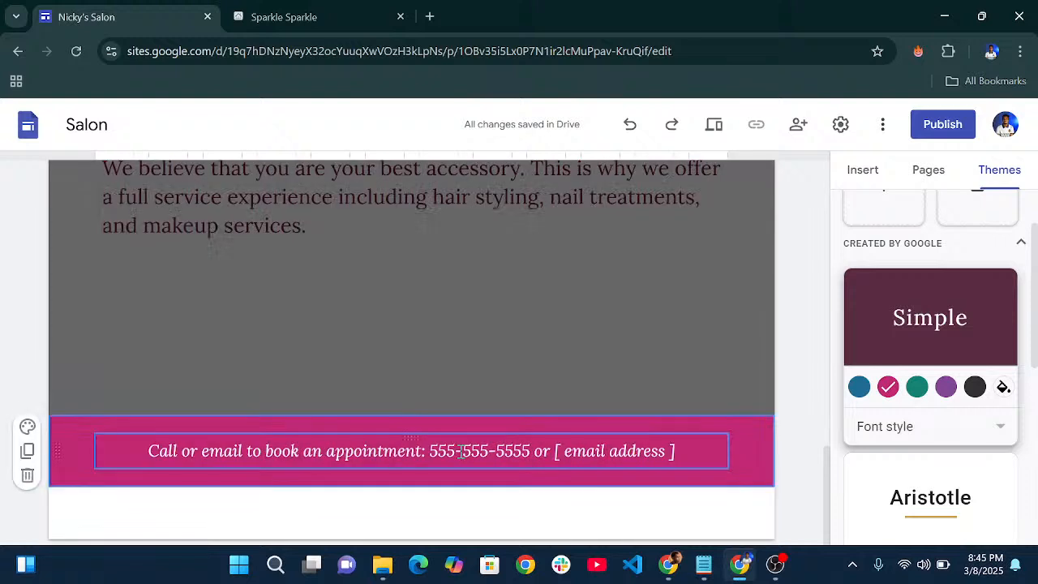
left_click_drag(684, 446, 114, 415)
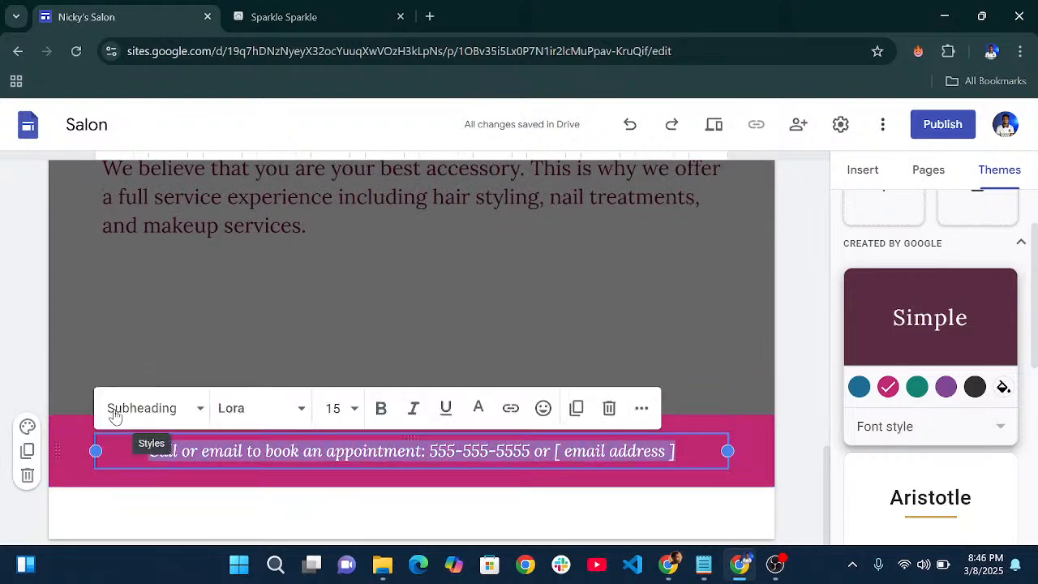
key("BackSpace")
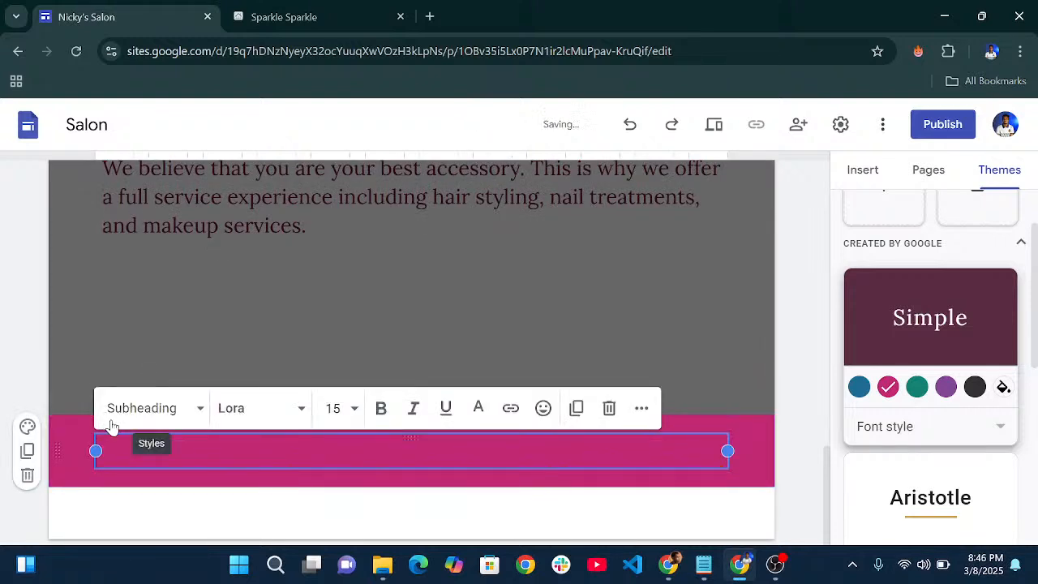
left_click(543, 410)
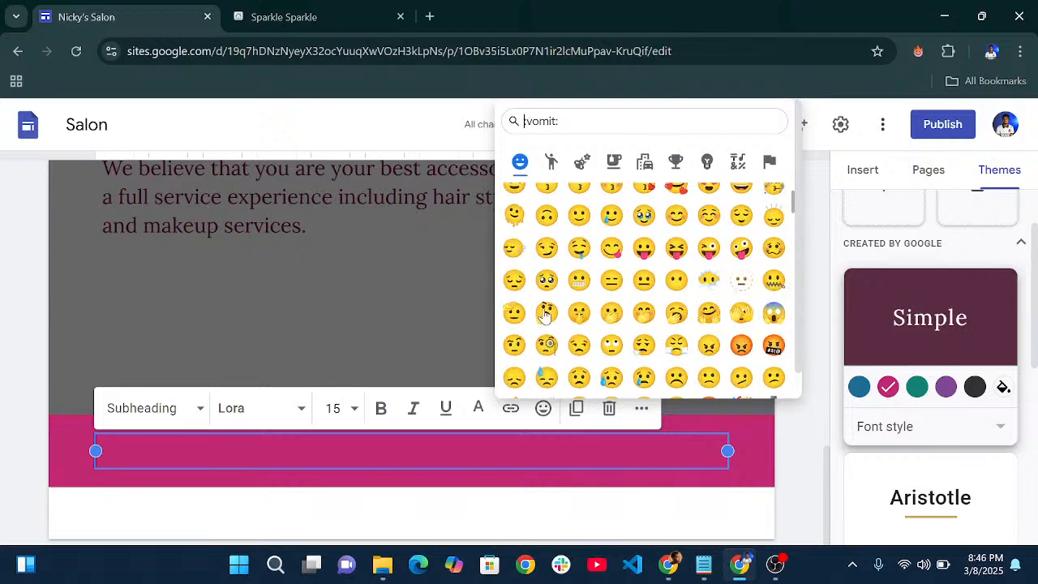
left_click(425, 447)
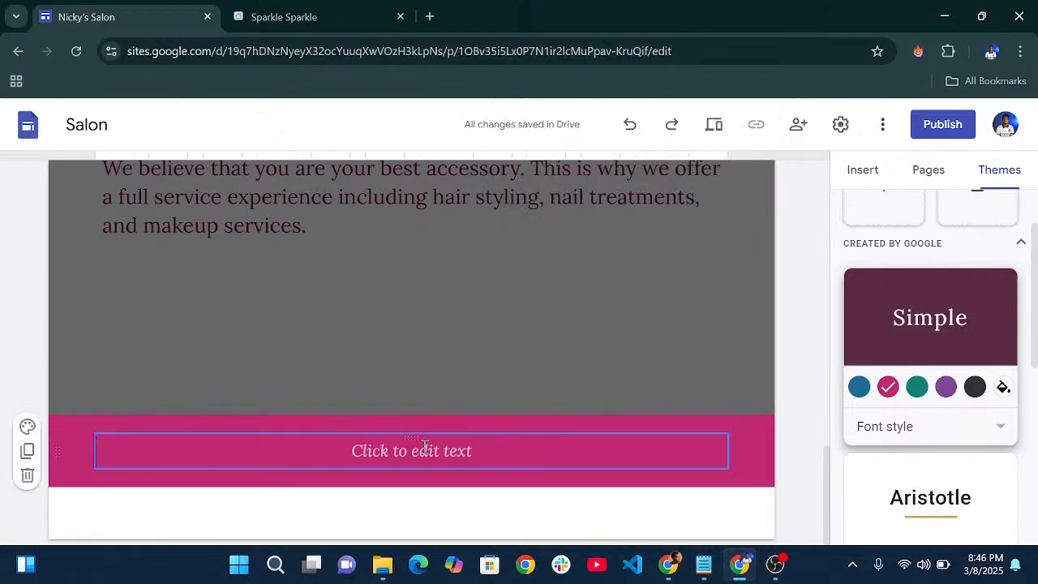
left_click(425, 447)
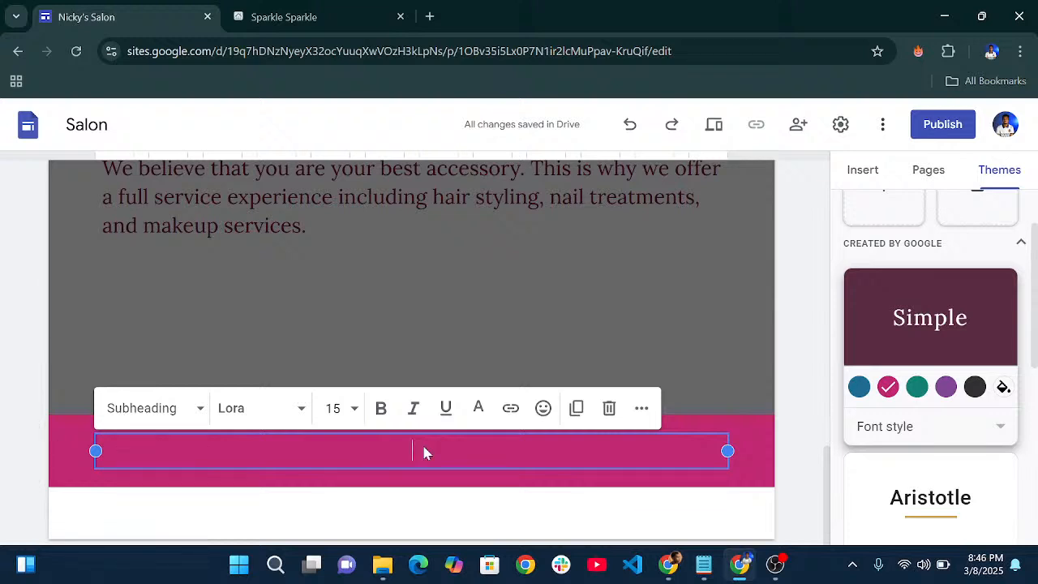
- Type '© Copyright Nicky's Salon 2025' into the footer, inserting © from the symbol panel
key("super+period")
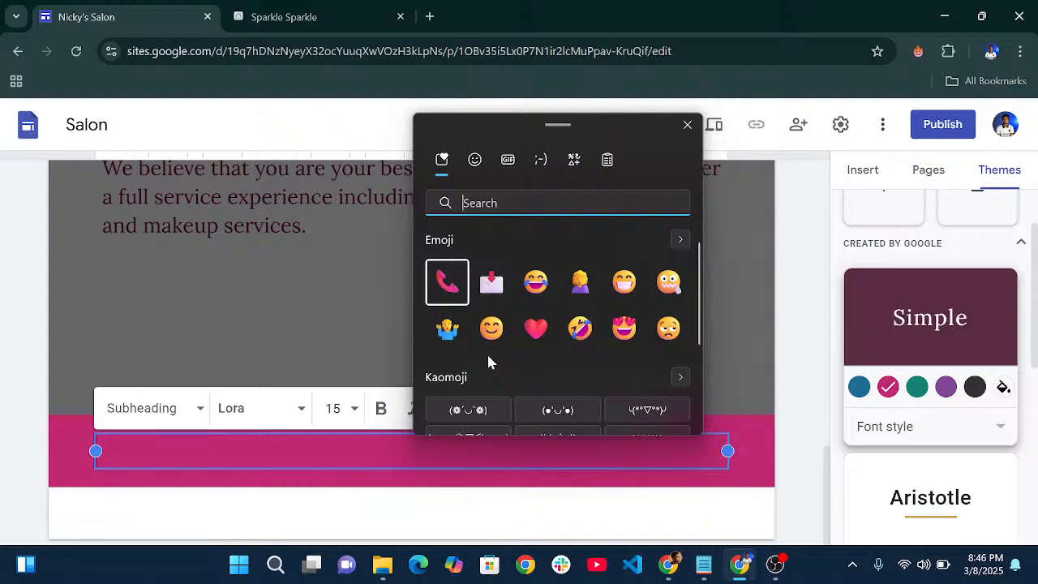
scroll(487, 355, "down", 1)
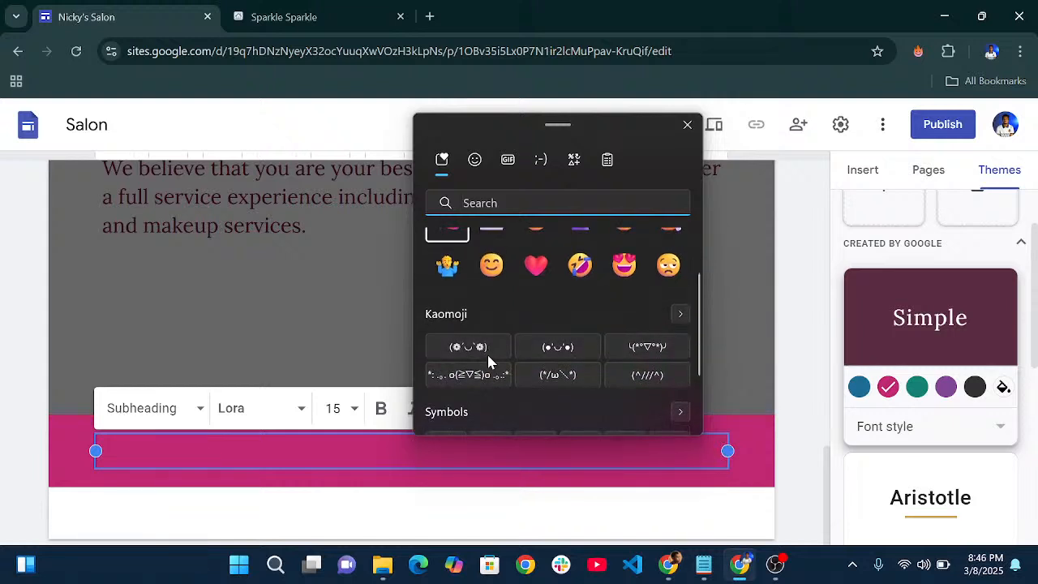
scroll(488, 361, "down", 1)
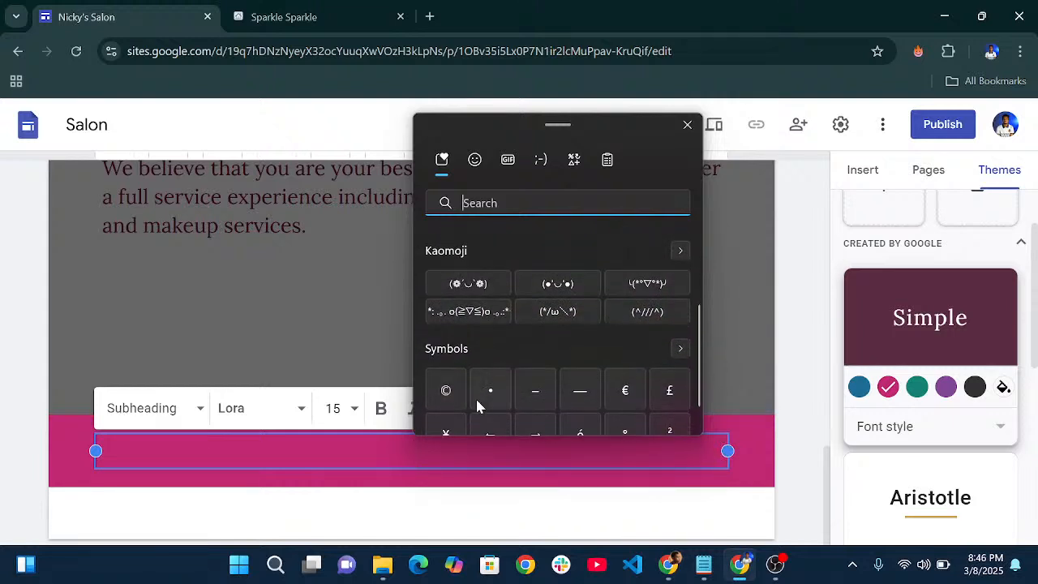
left_click(444, 393)
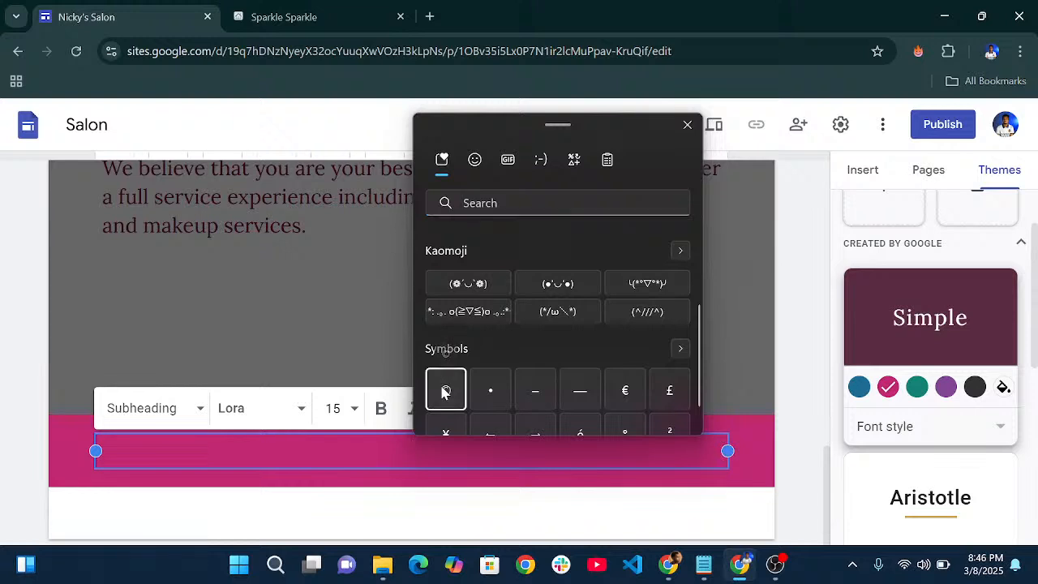
left_click(432, 455)
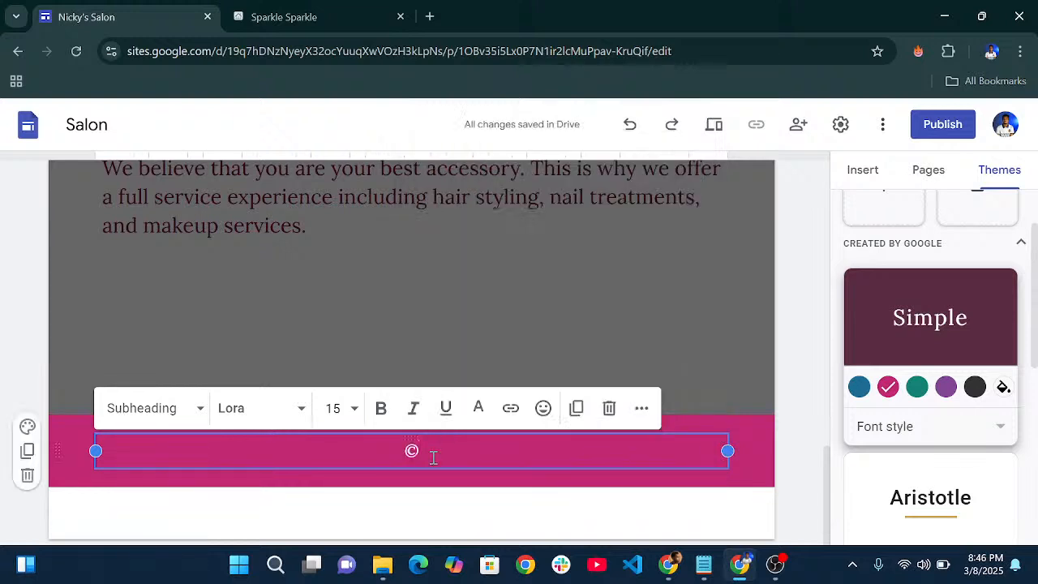
type("Cop")
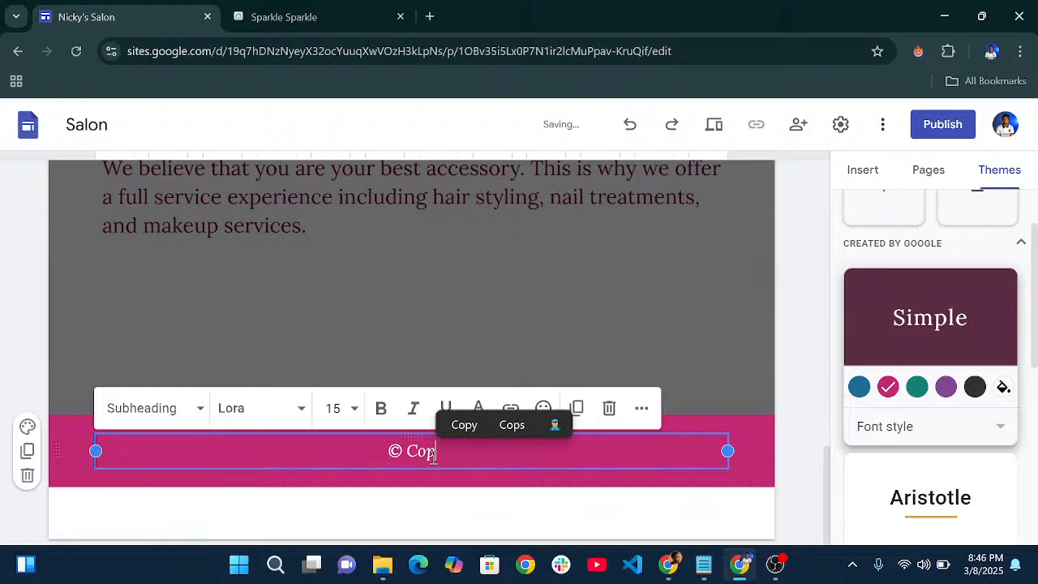
type("yright")
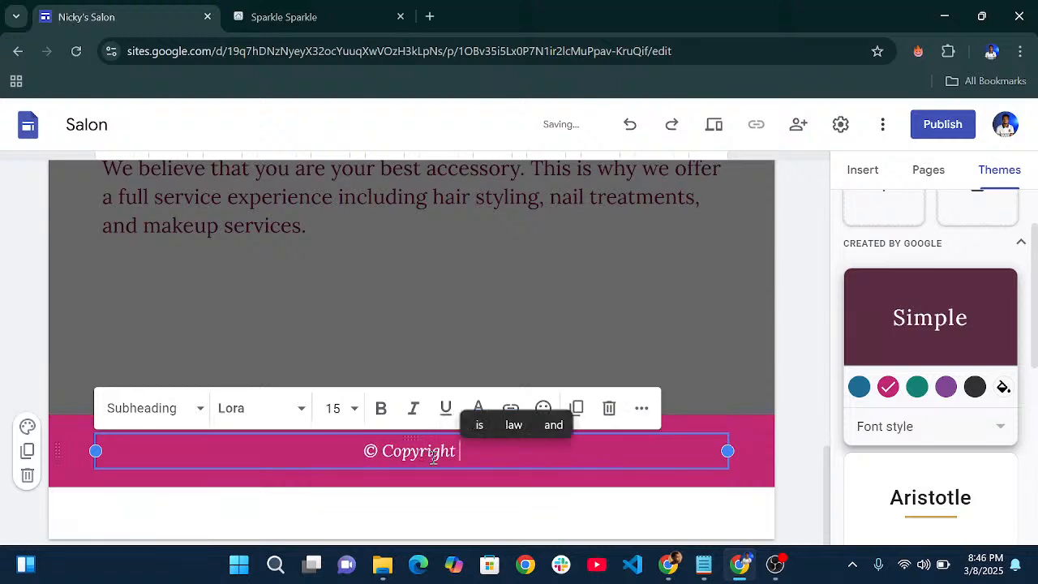
type(" N")
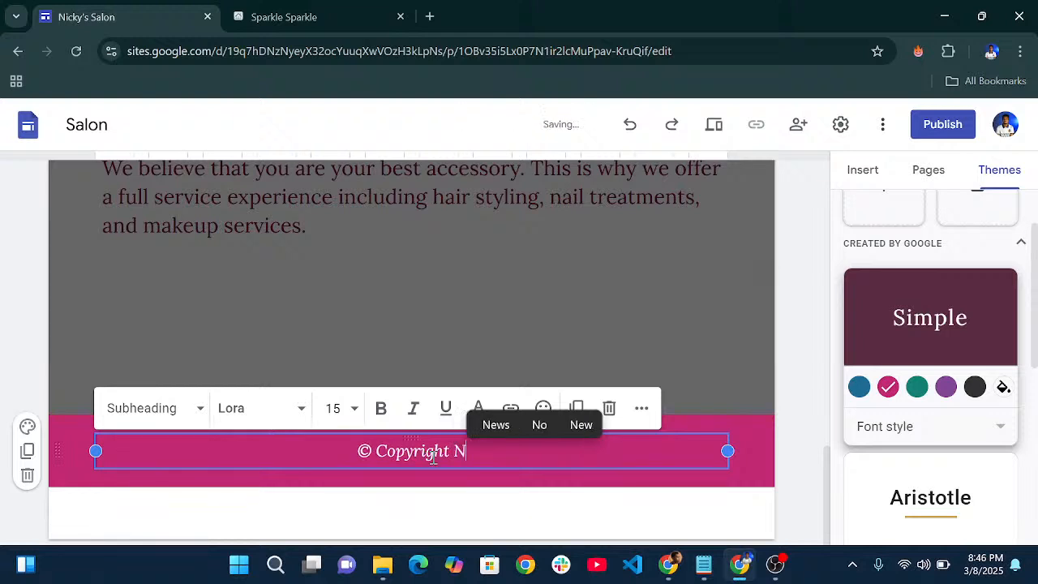
type("icky's A")
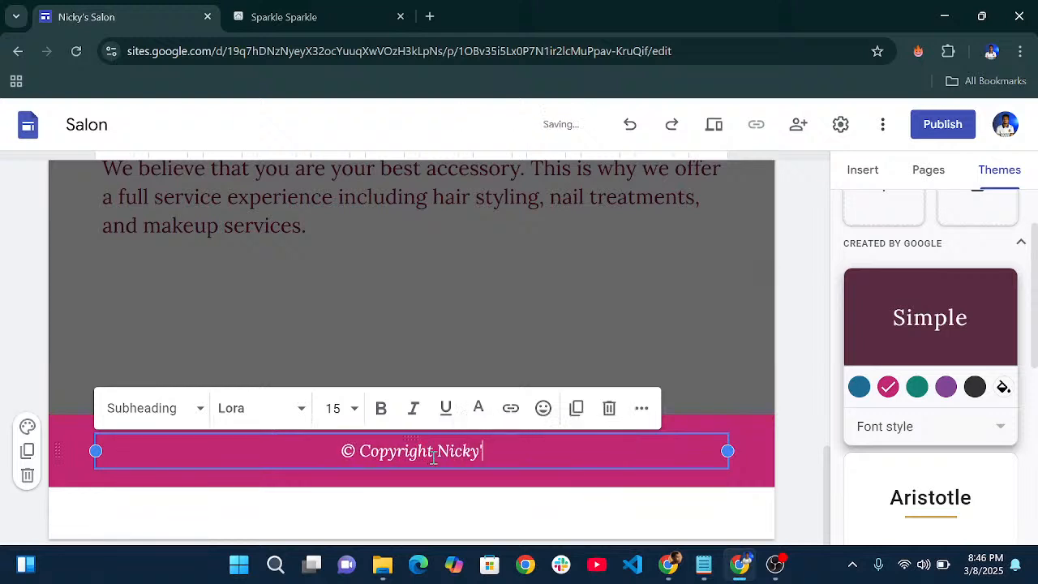
key("BackSpace")
type("S")
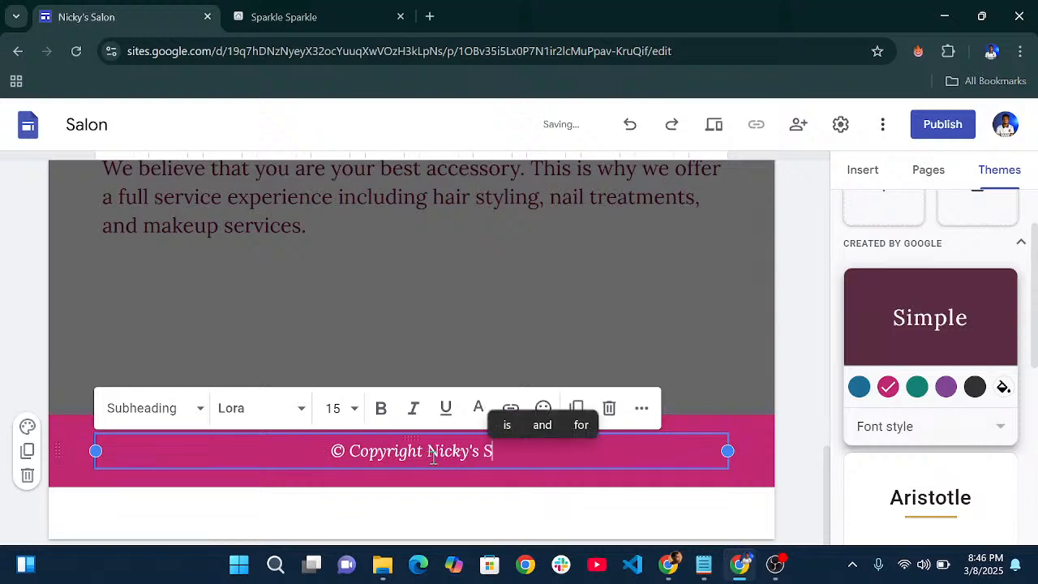
type("alon 202")
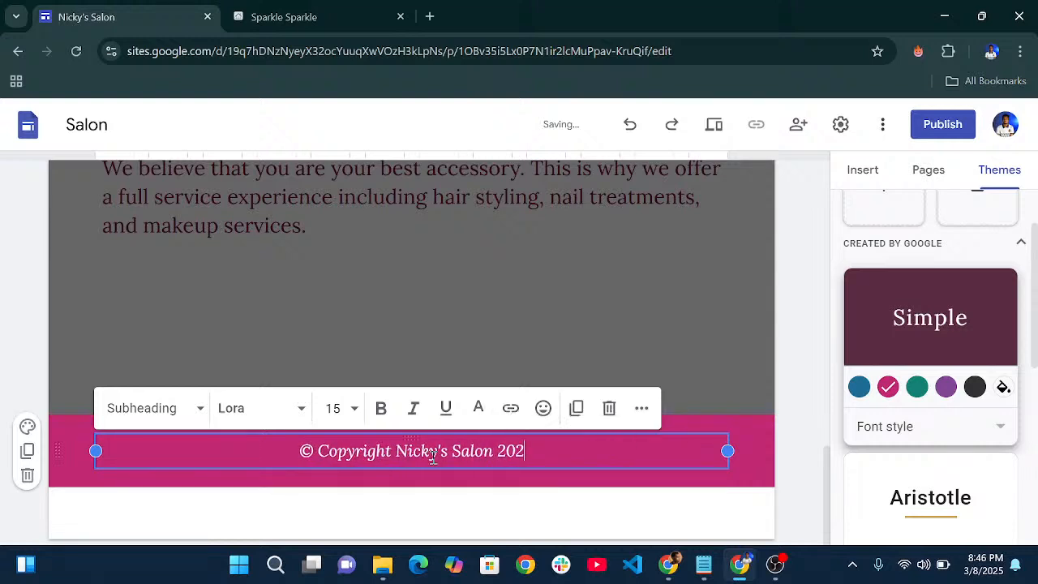
type("5")
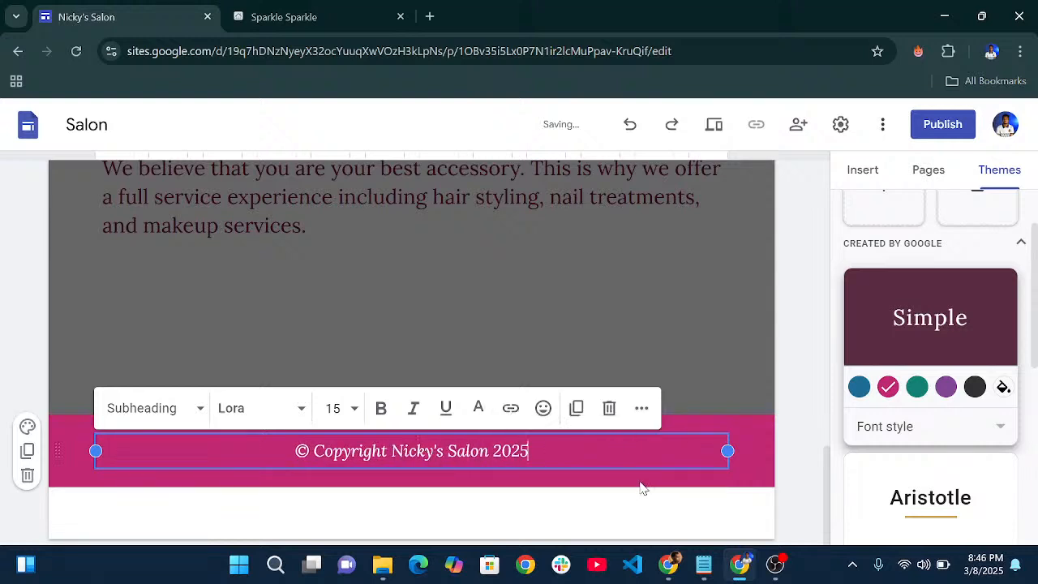
left_click(640, 488)
- Set the footer copyright line's text style to Small text
left_click(523, 451)
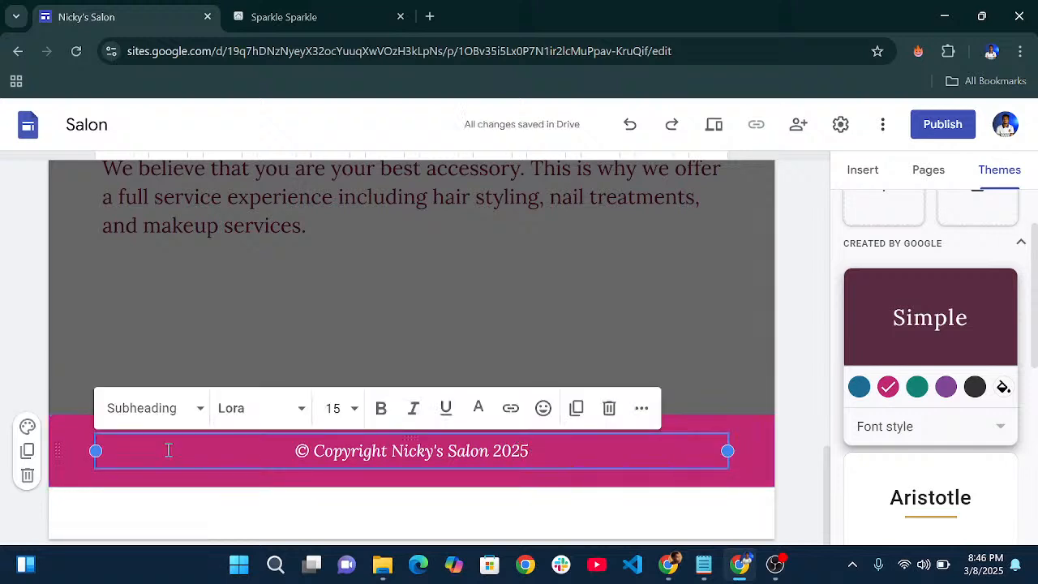
left_click(195, 408)
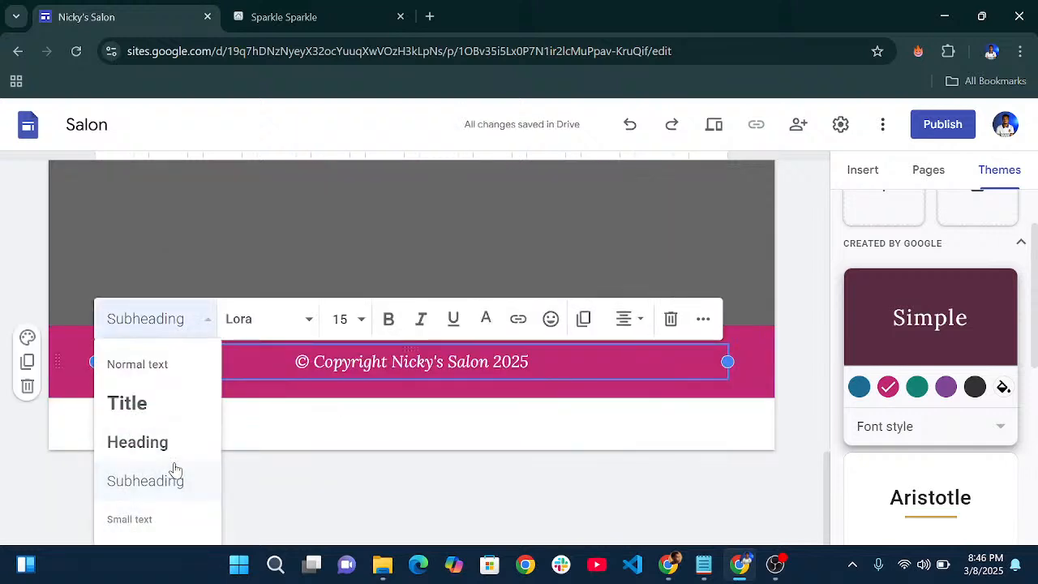
left_click(163, 519)
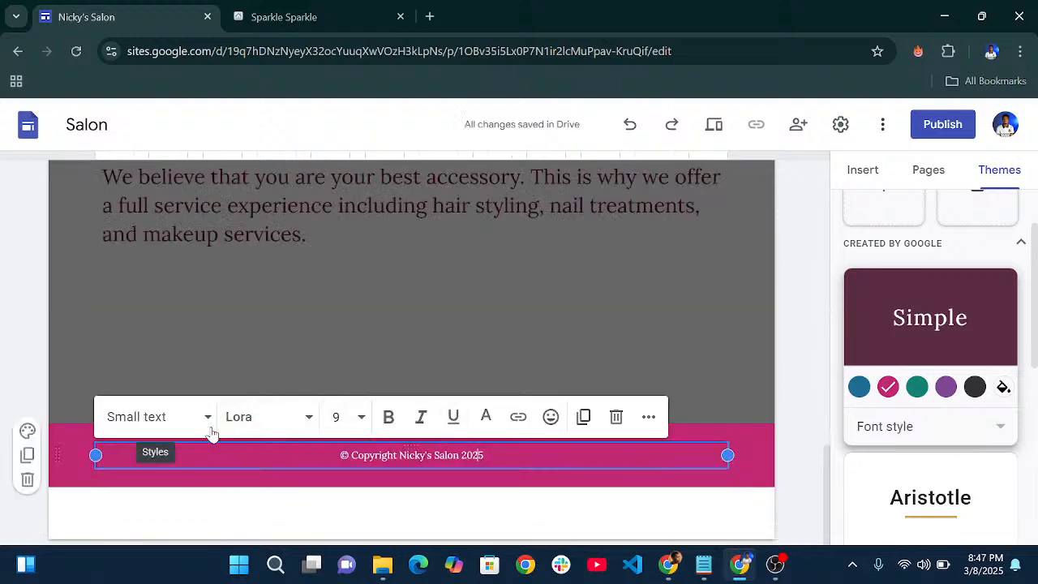
left_click(210, 432)
left_click(178, 487)
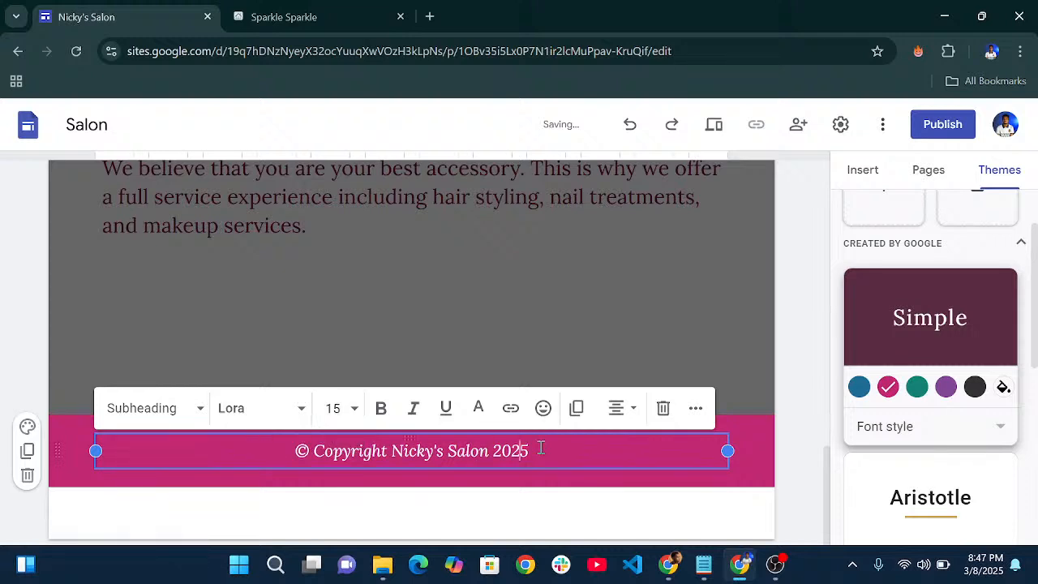
left_click(180, 407)
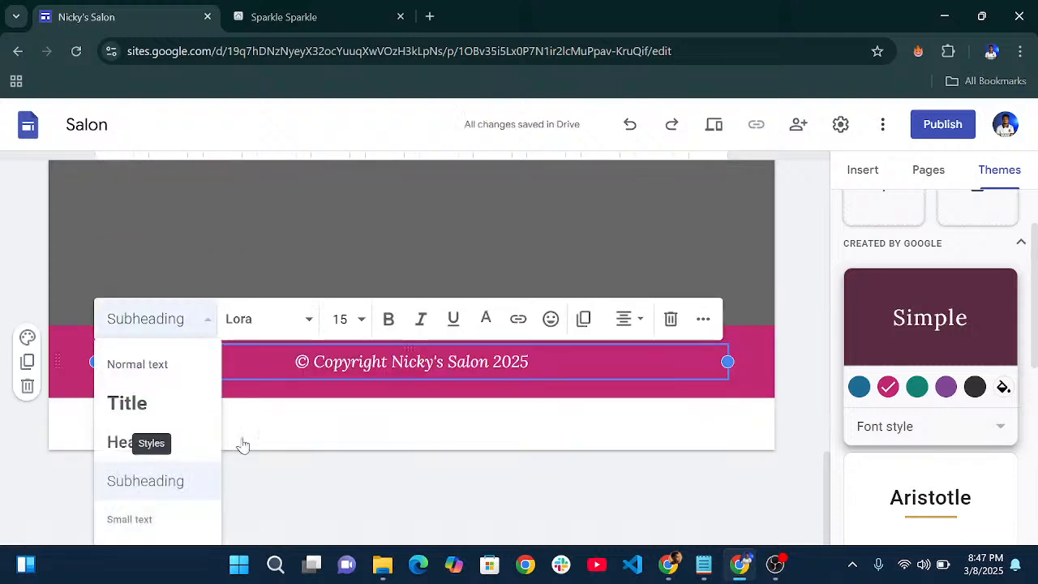
left_click(135, 523)
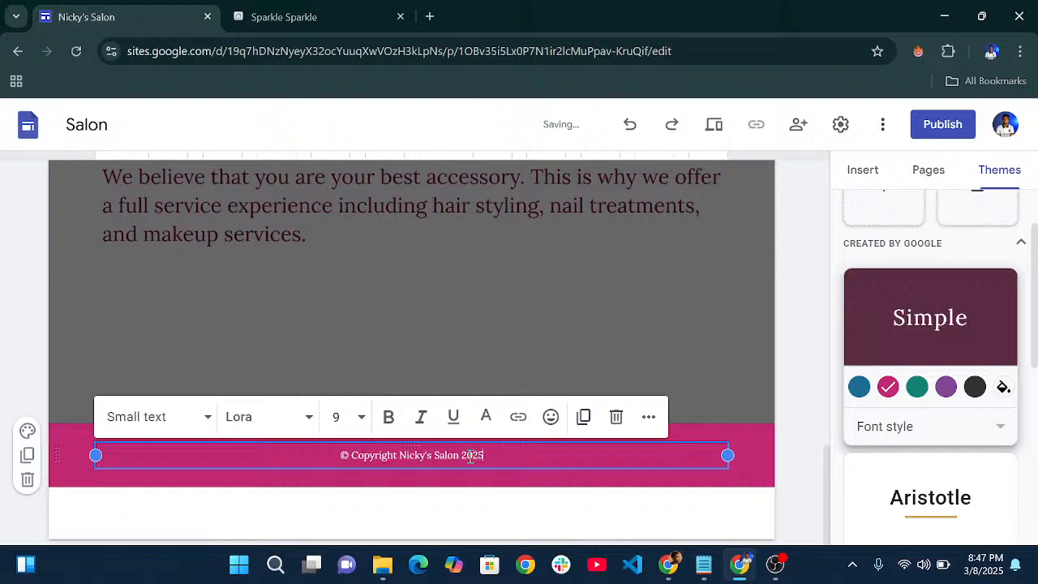
- Change the footer copyright line's font size to 16
left_click_drag(483, 456, 337, 454)
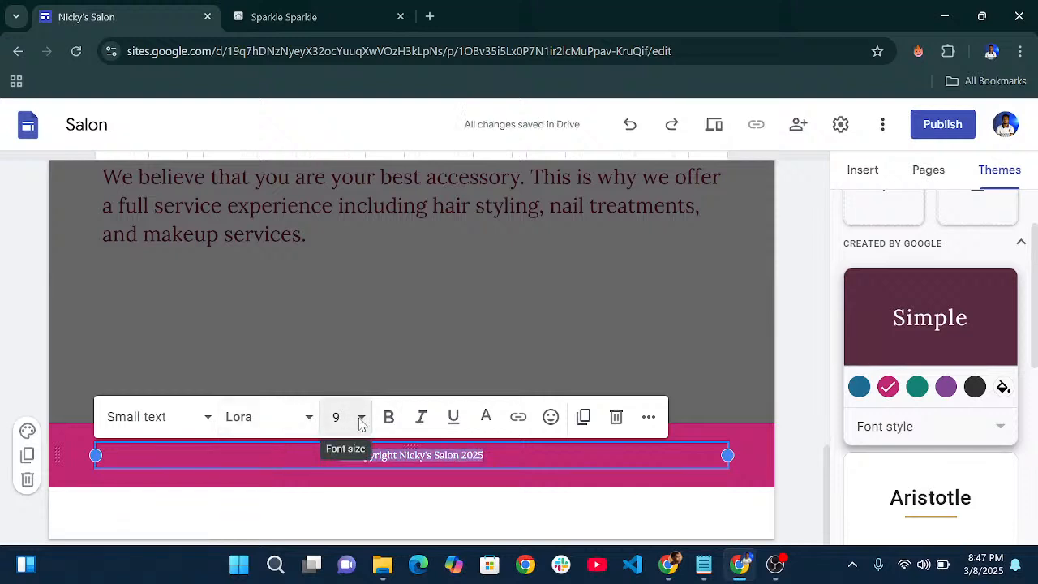
left_click(349, 419)
scroll(357, 322, "down", 1)
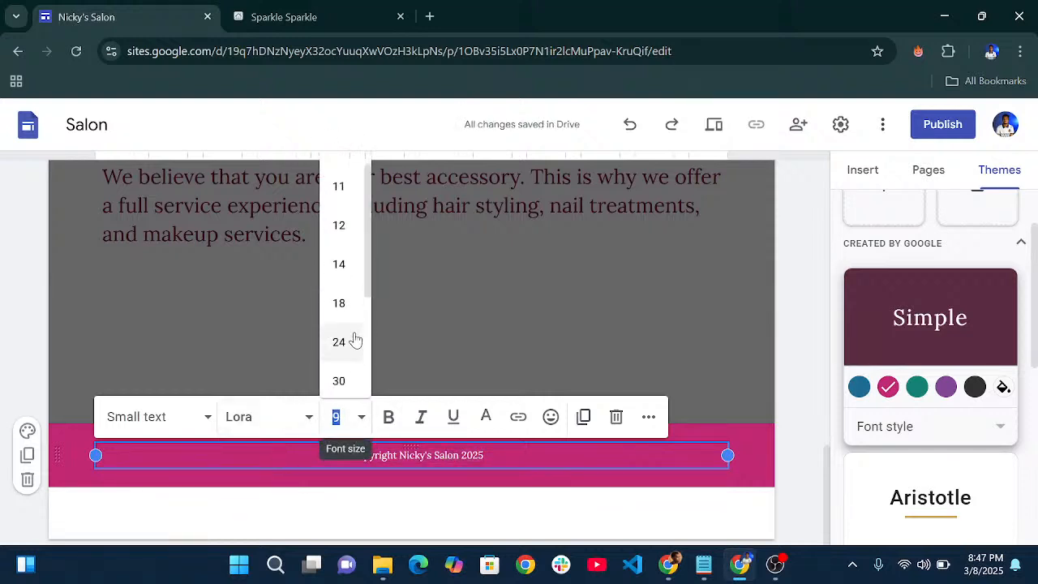
left_click(341, 341)
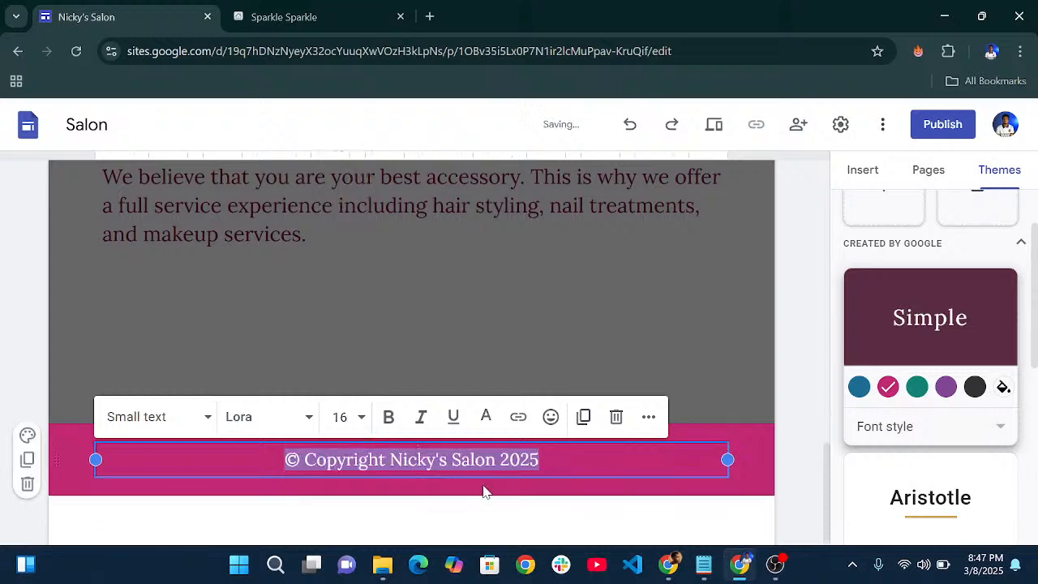
left_click(481, 498)
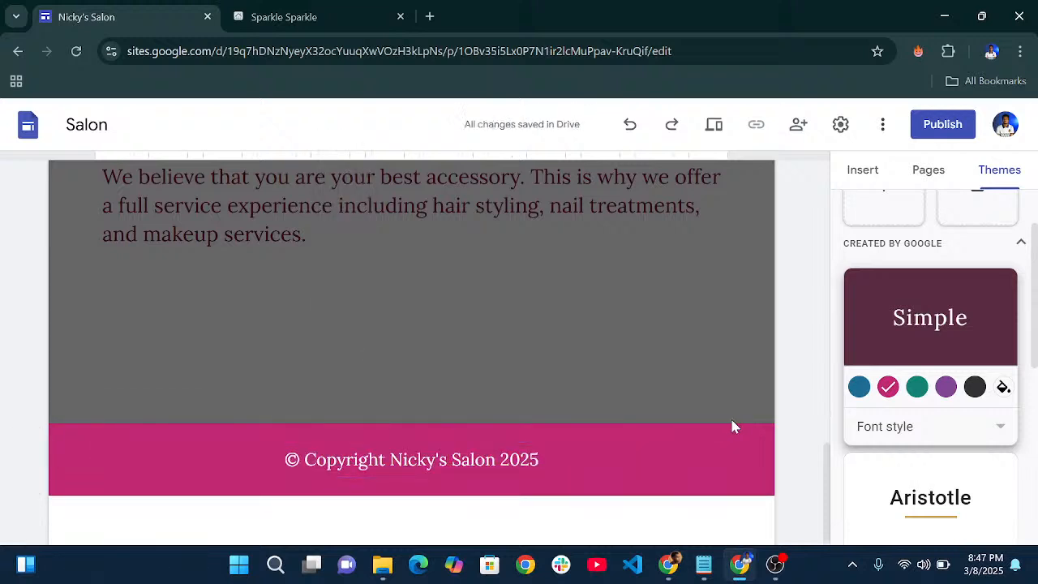
scroll(513, 317, "up", 15)
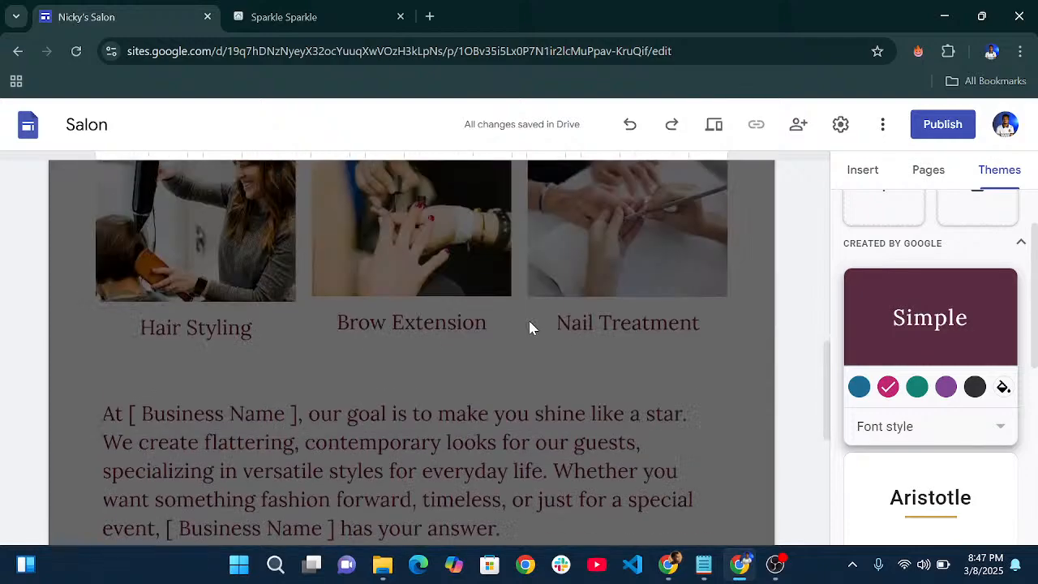
scroll(640, 320, "down", 15)
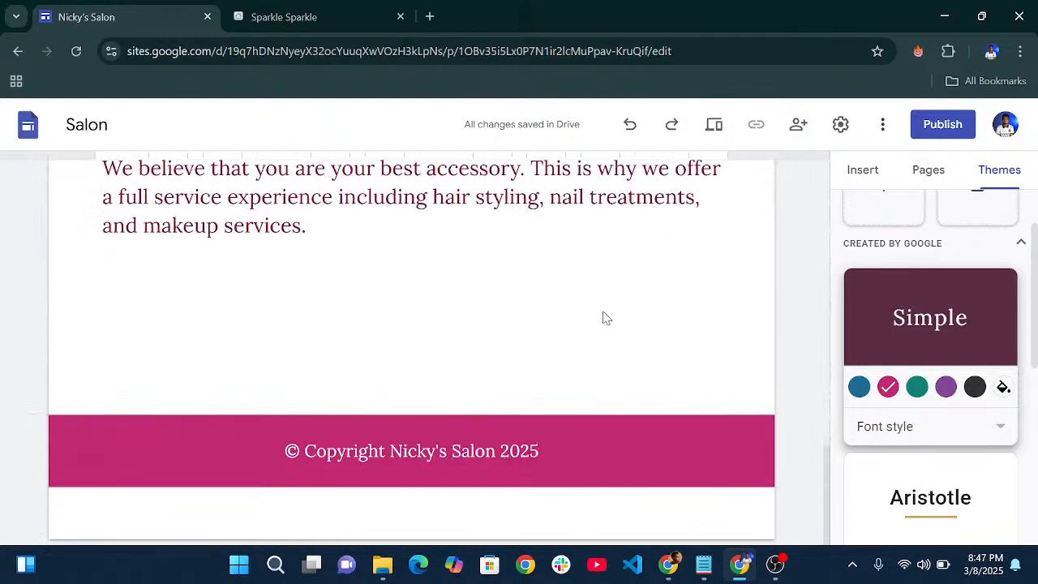
scroll(609, 314, "up", 10)
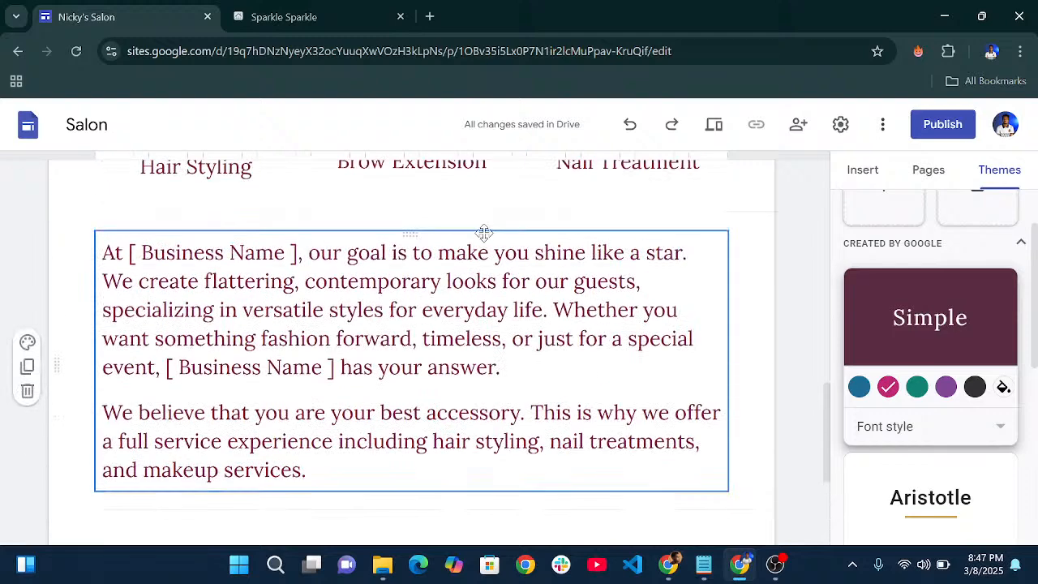
scroll(486, 236, "up", 5)
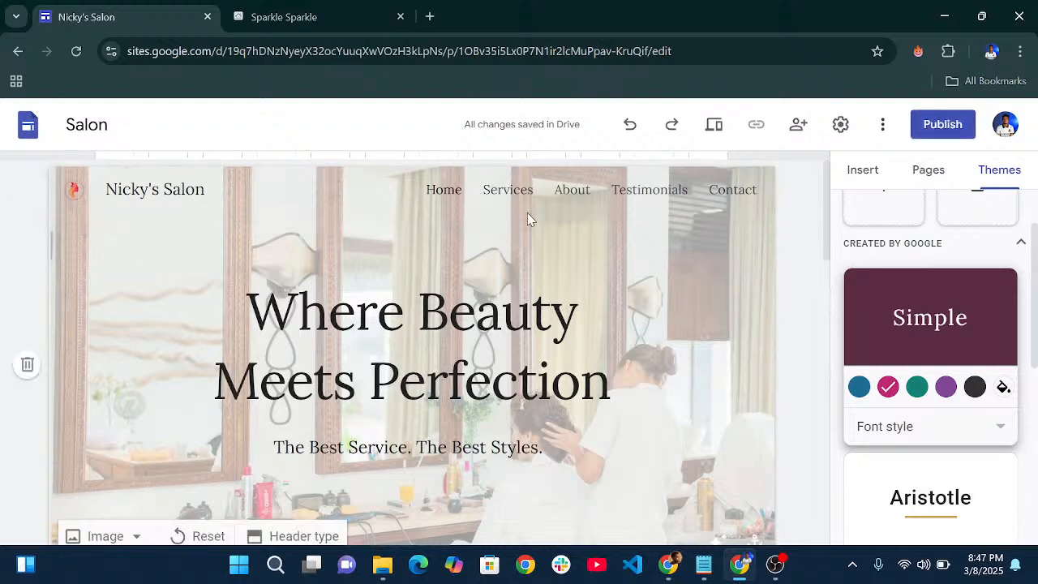
- Publish the site to the web under an available 'nickys-' sites.google.com/view address
left_click(931, 132)
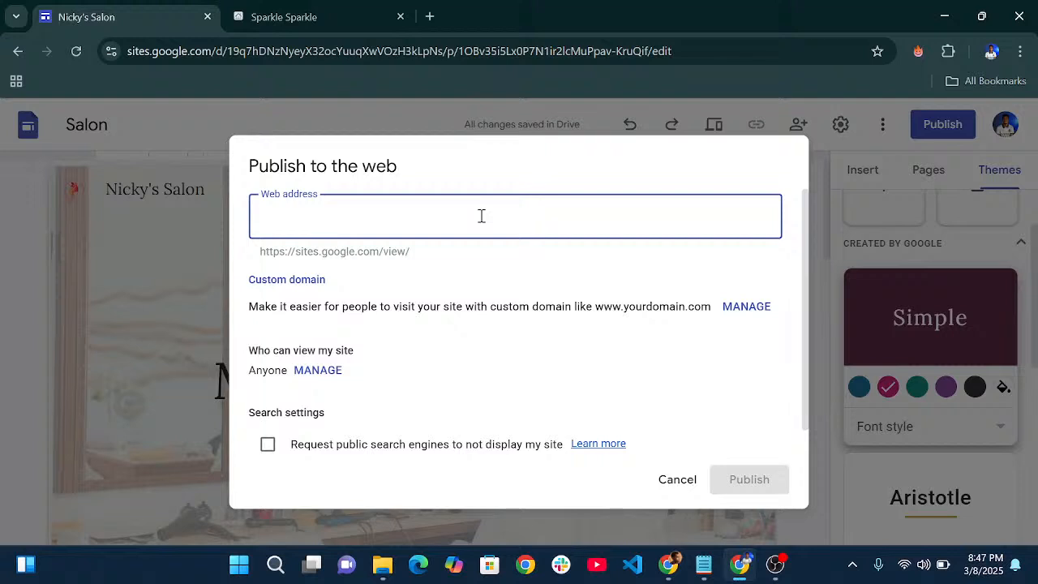
type("nickys-salon")
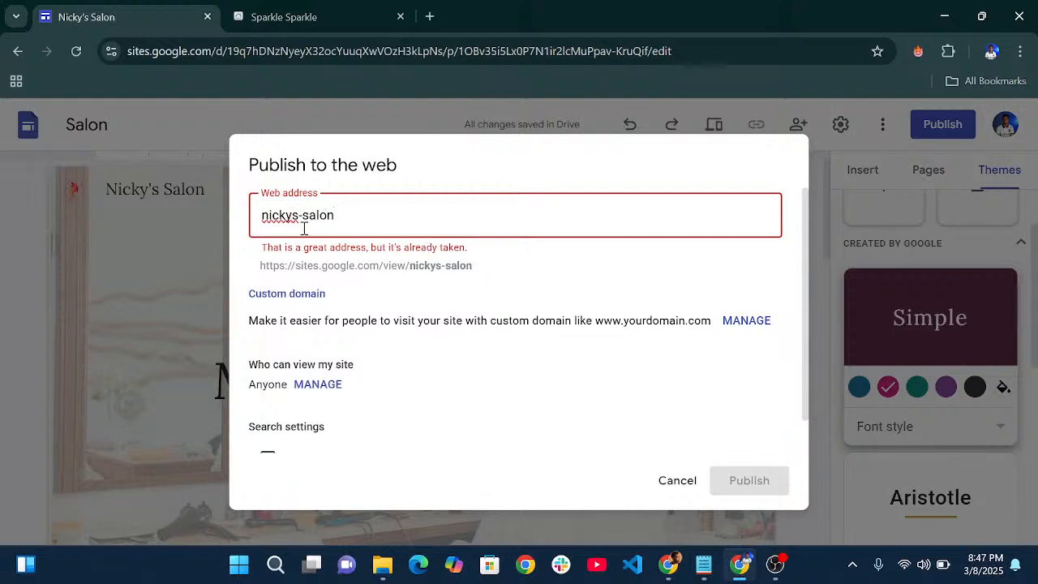
key("BackSpace")
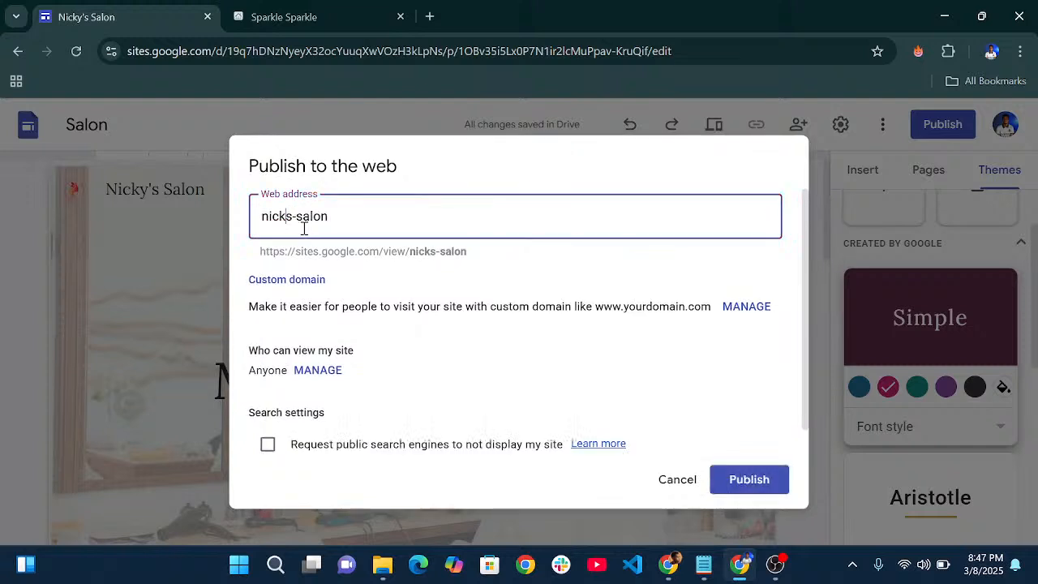
type("ji")
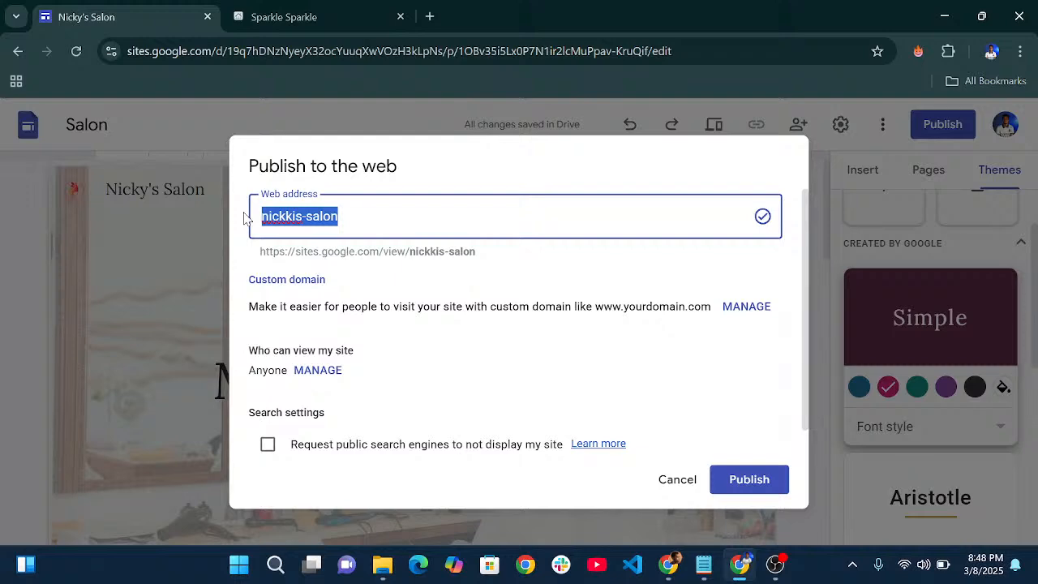
mouse_move(775, 565)
left_click(749, 480)
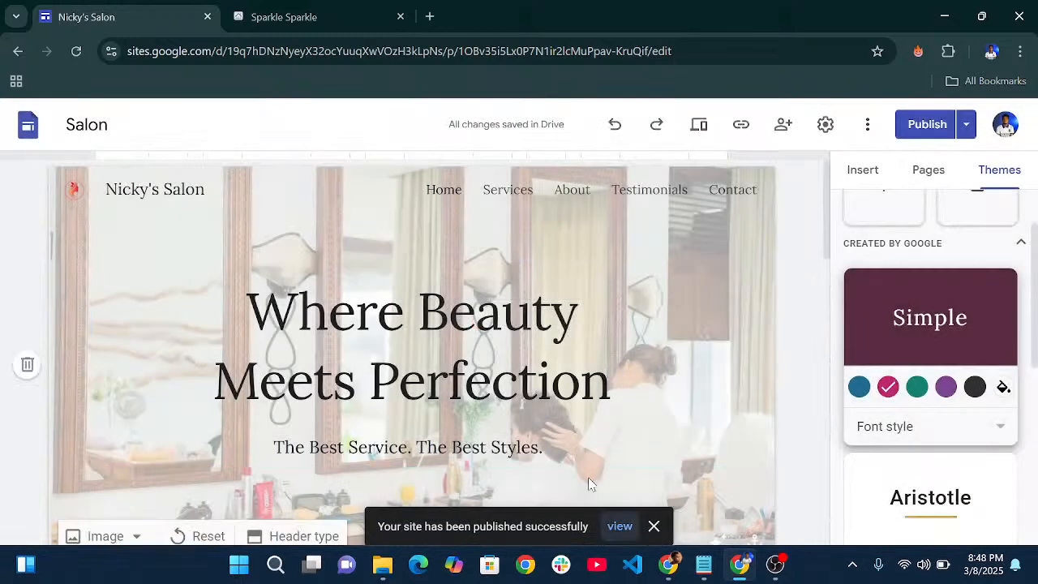
- View the published salon site in a new tab, then switch back to the editor tab
left_click(618, 527)
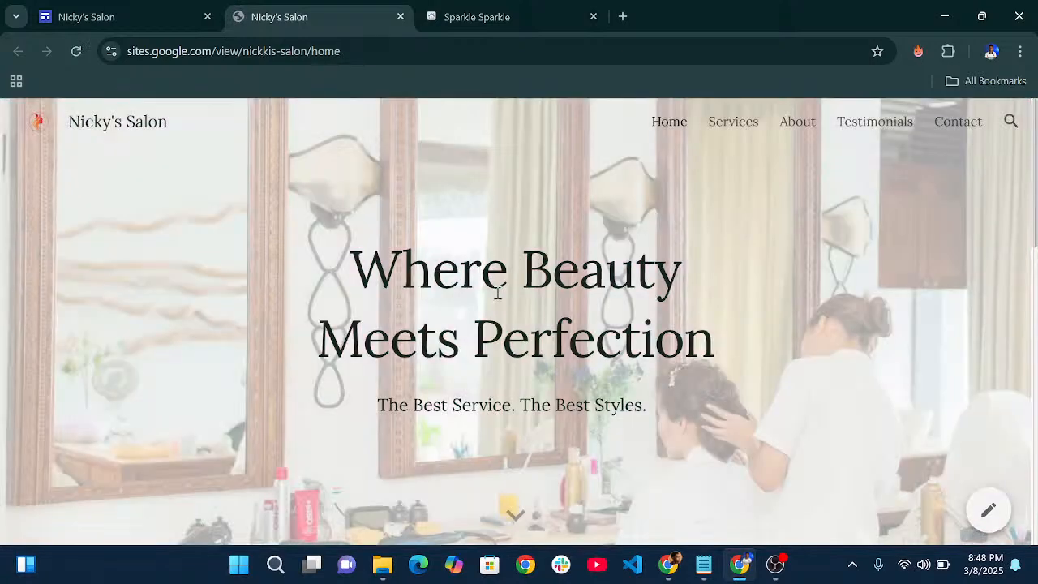
scroll(493, 289, "down", 7)
scroll(497, 292, "down", 5)
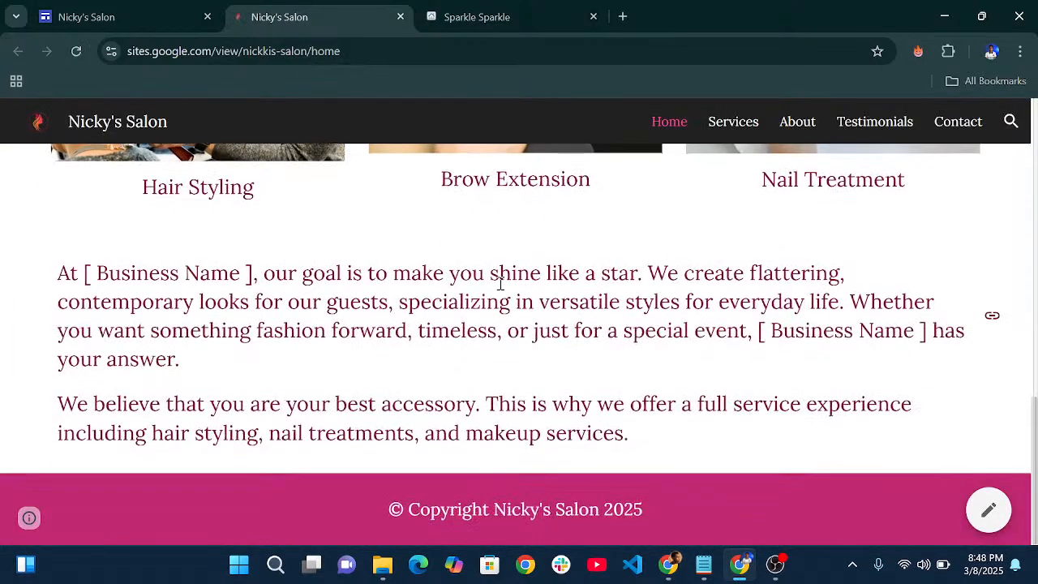
scroll(498, 280, "up", 12)
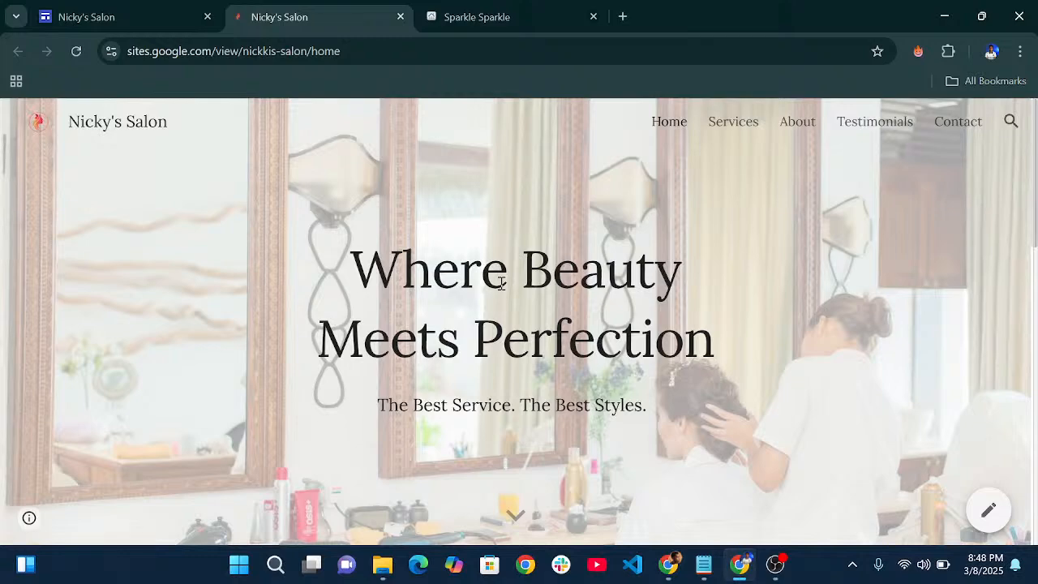
scroll(501, 283, "down", 6)
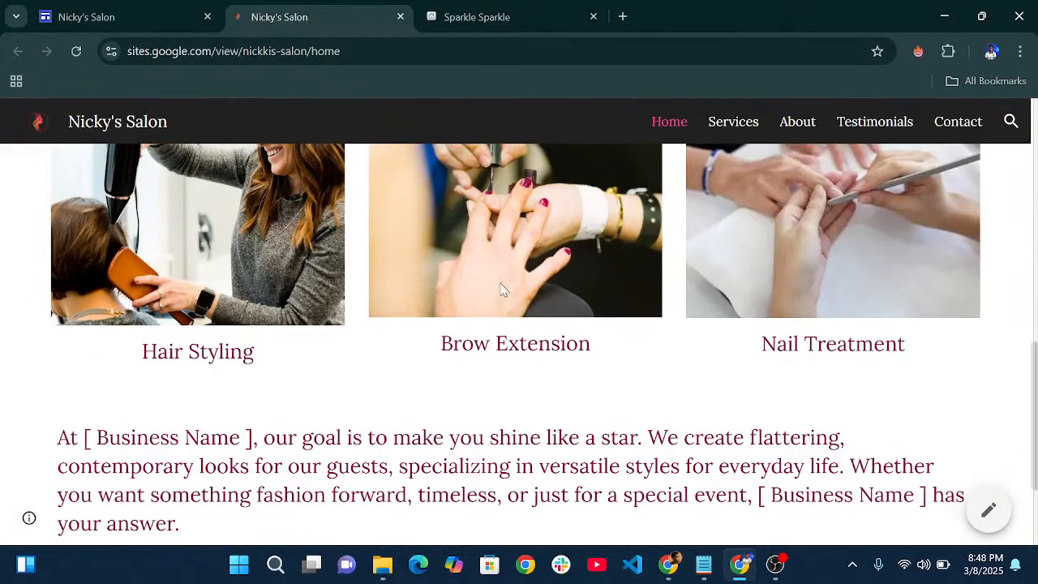
scroll(503, 304, "down", 5)
scroll(614, 244, "up", 10)
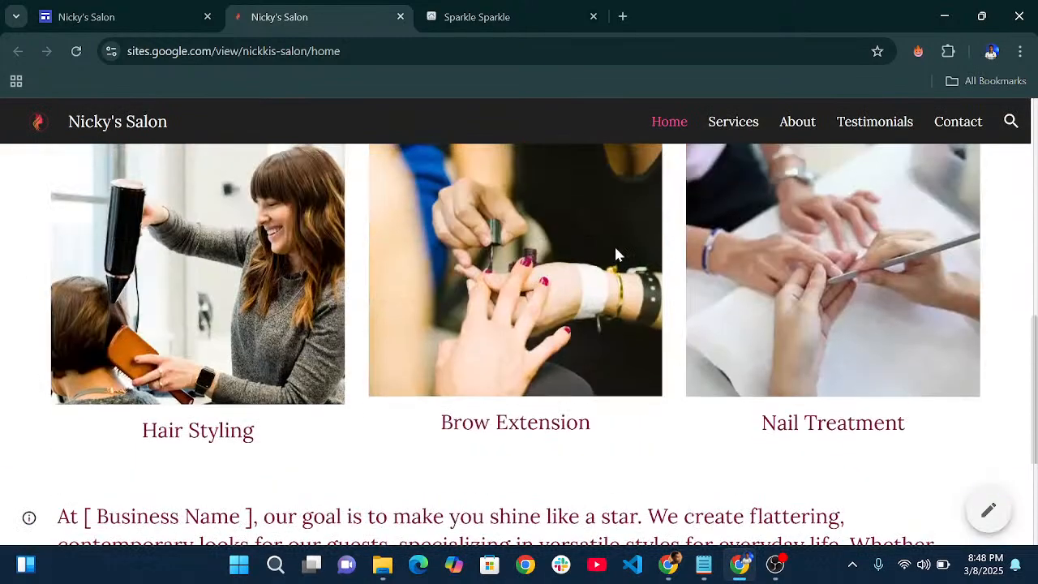
left_click(123, 7)
scroll(637, 278, "down", 5)
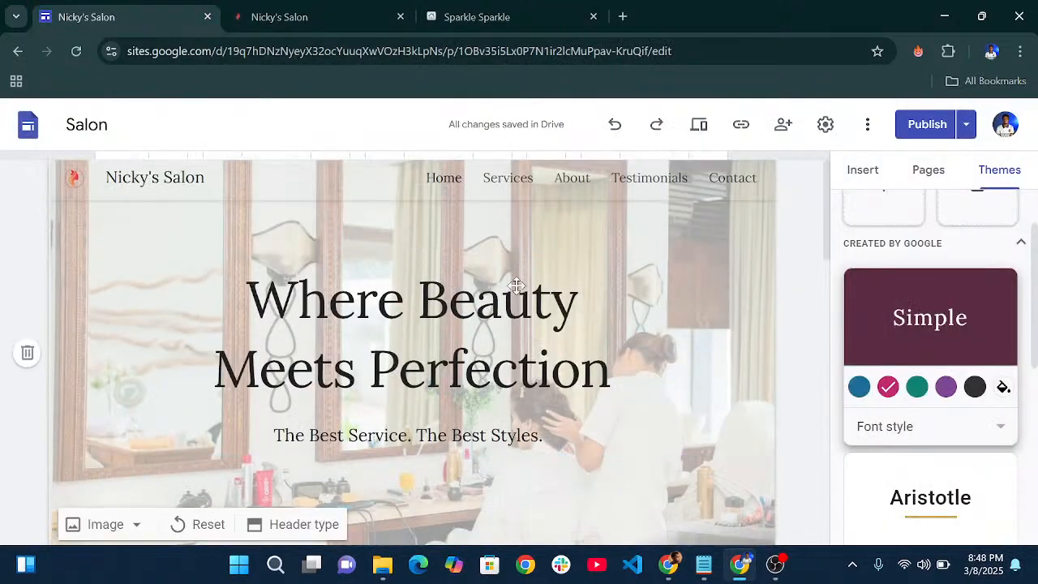
scroll(637, 278, "up", 3)
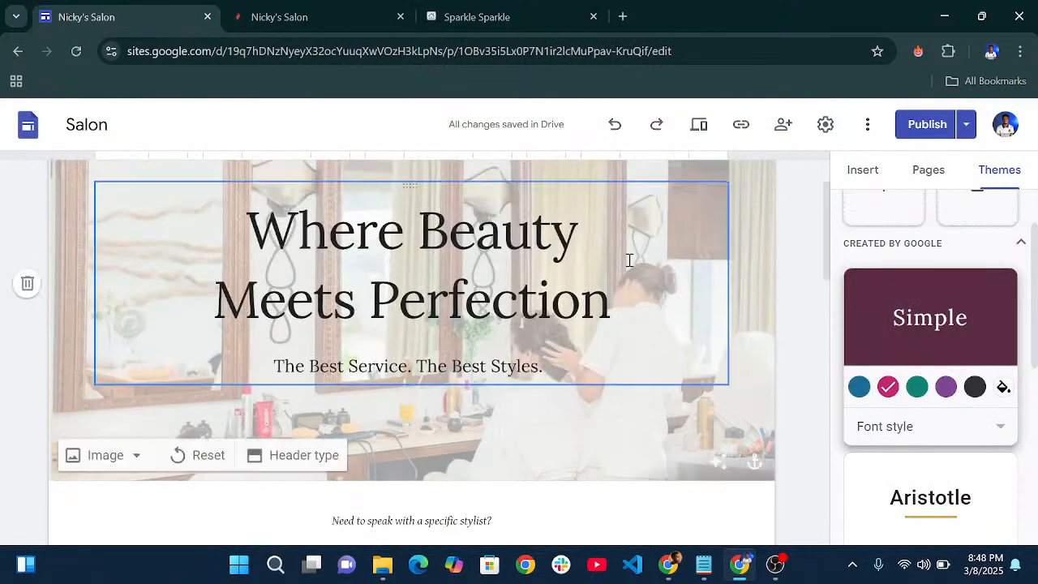
left_click(698, 127)
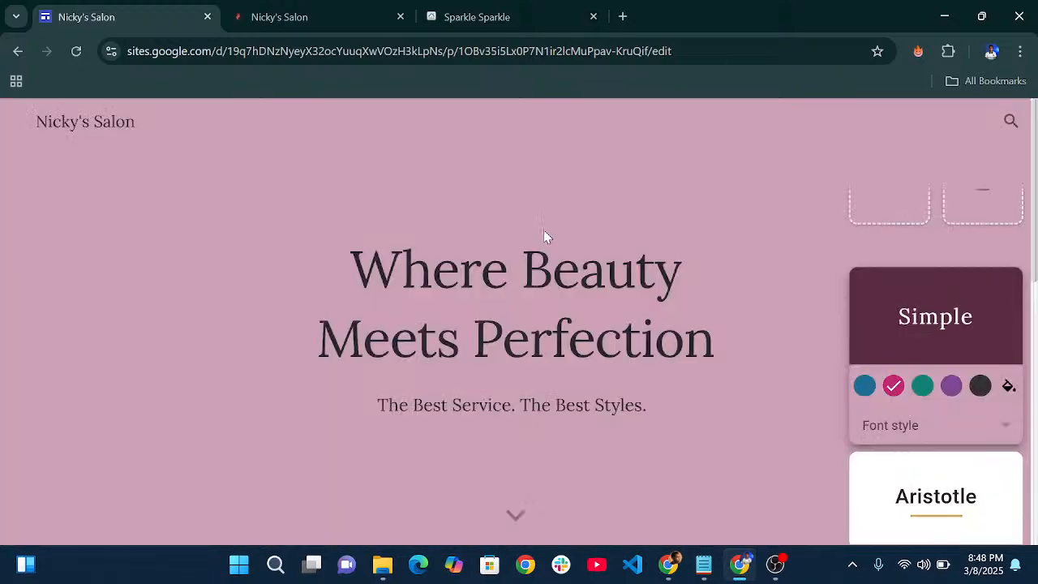
scroll(690, 261, "down", 2)
scroll(681, 261, "down", 3)
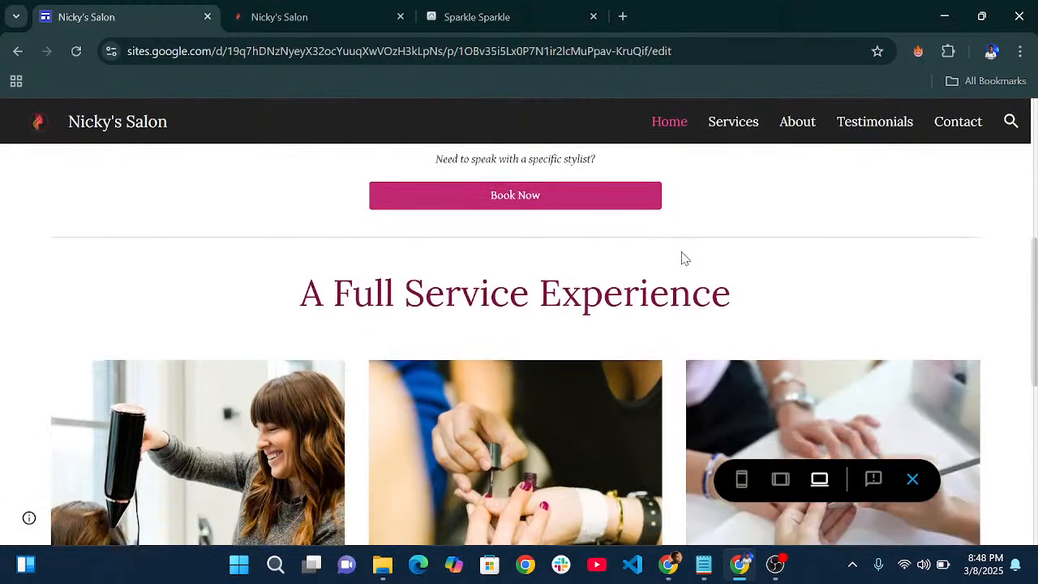
scroll(682, 261, "up", 3)
scroll(686, 272, "up", 2)
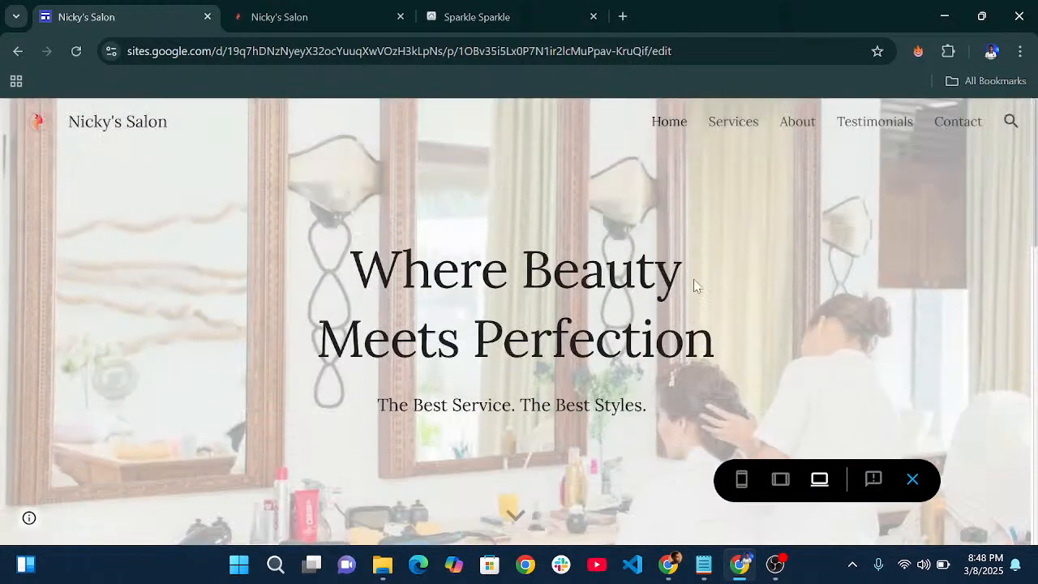
left_click(742, 486)
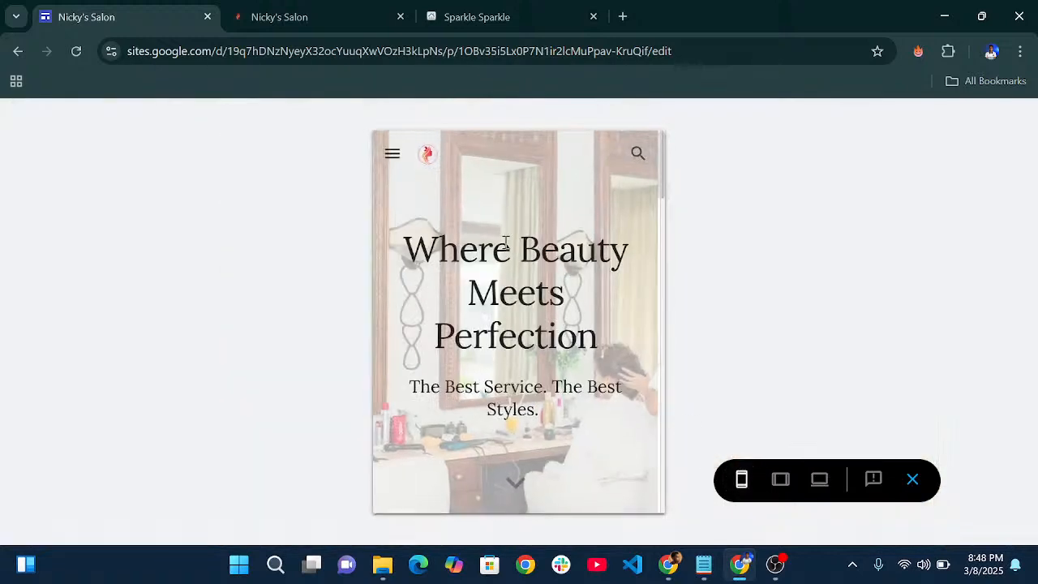
scroll(505, 243, "down", 5)
scroll(507, 242, "up", 5)
left_click(392, 155)
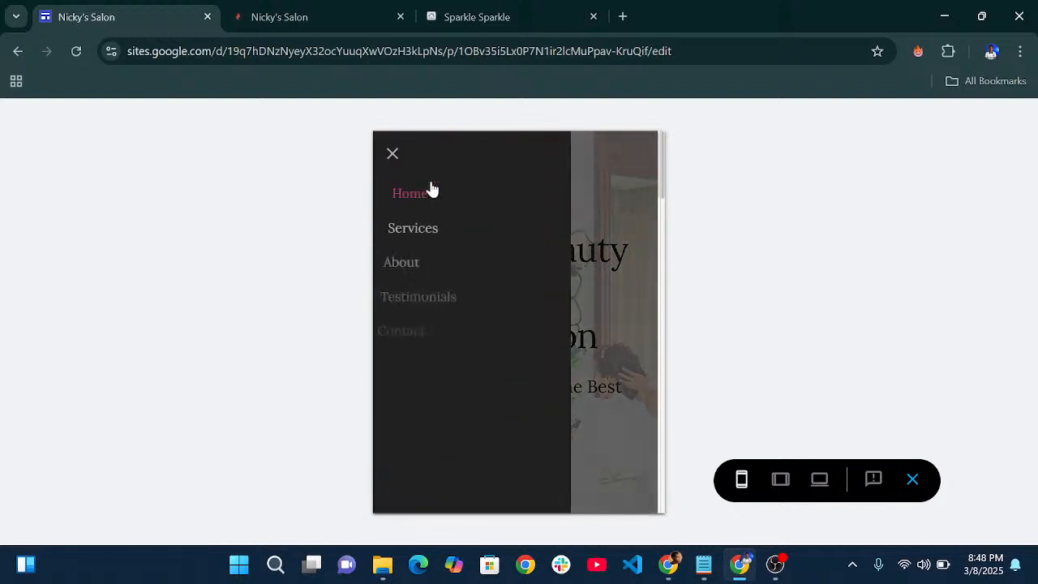
left_click(397, 157)
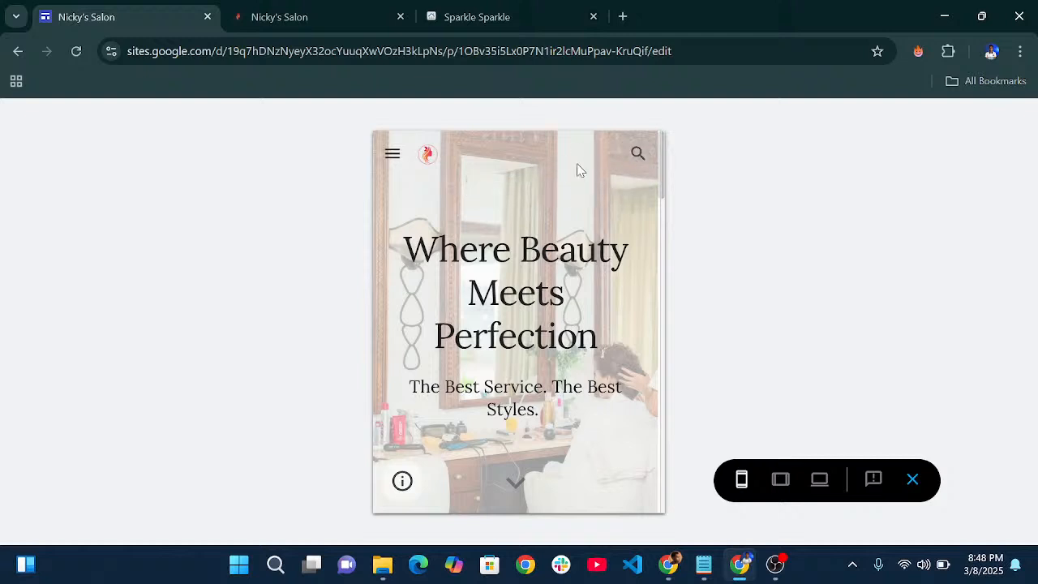
scroll(570, 227, "down", 15)
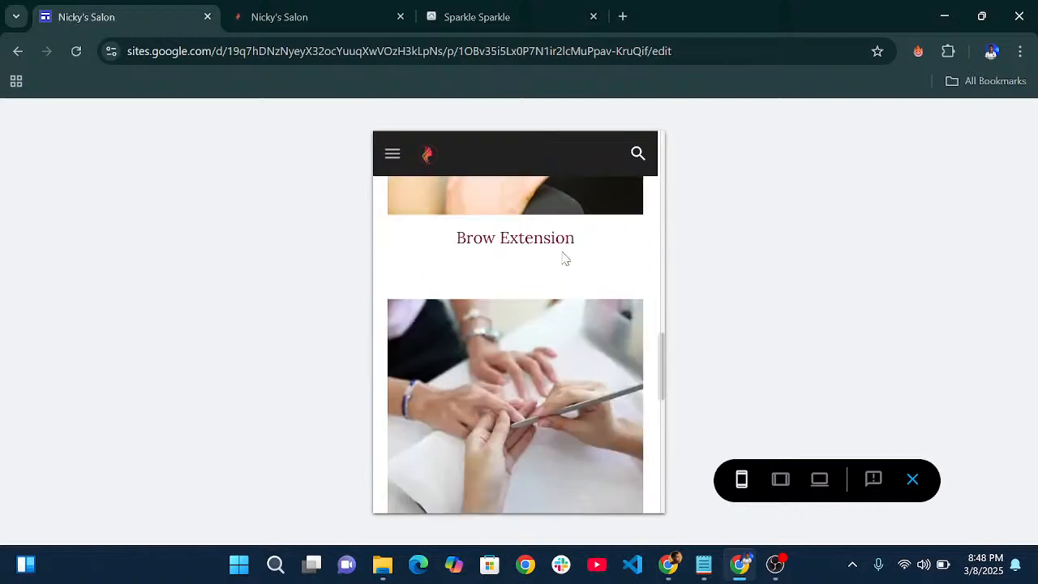
scroll(566, 256, "up", 15)
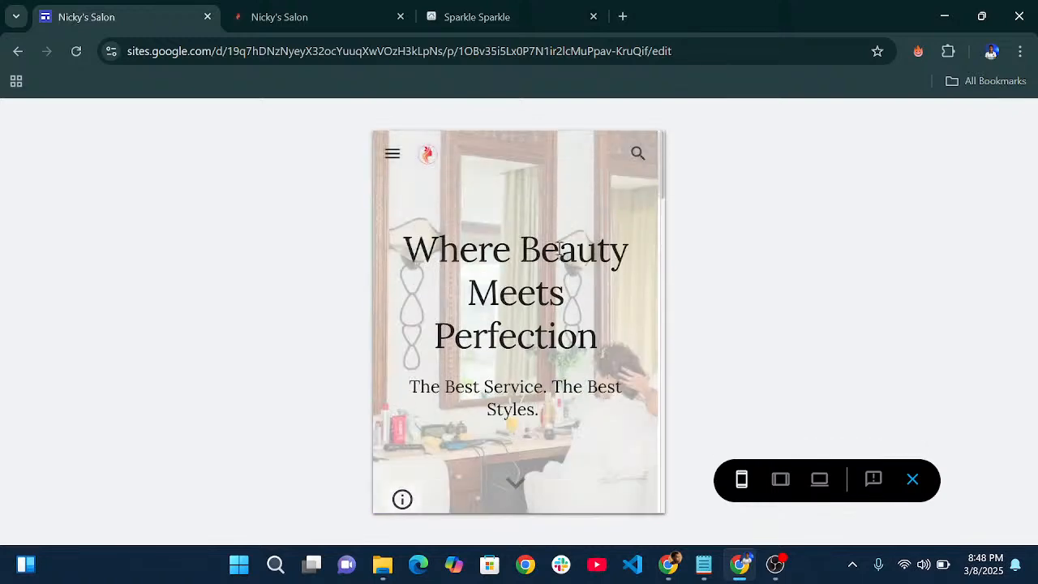
left_click(781, 480)
scroll(596, 334, "down", 5)
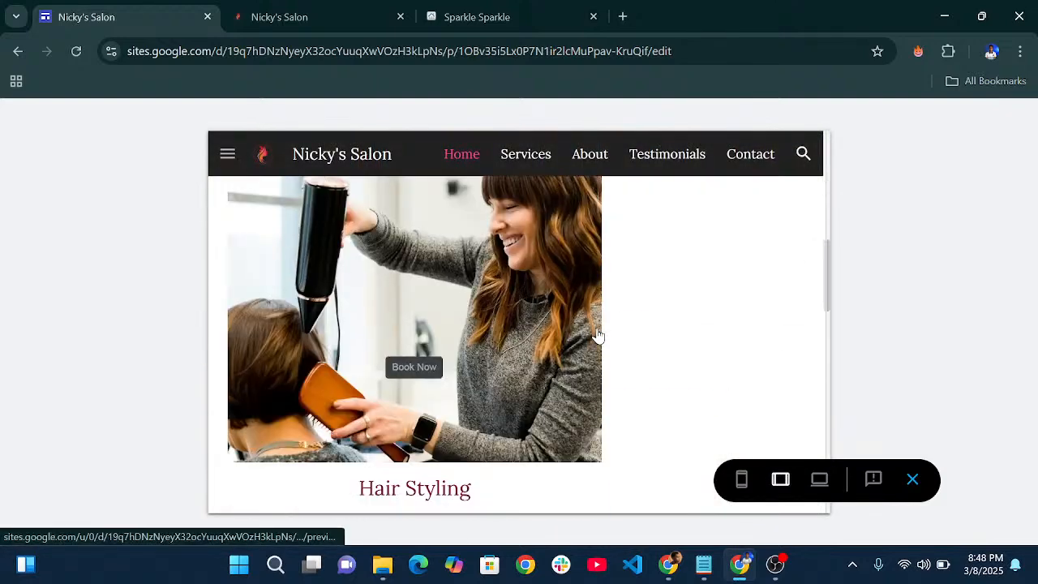
scroll(598, 335, "down", 10)
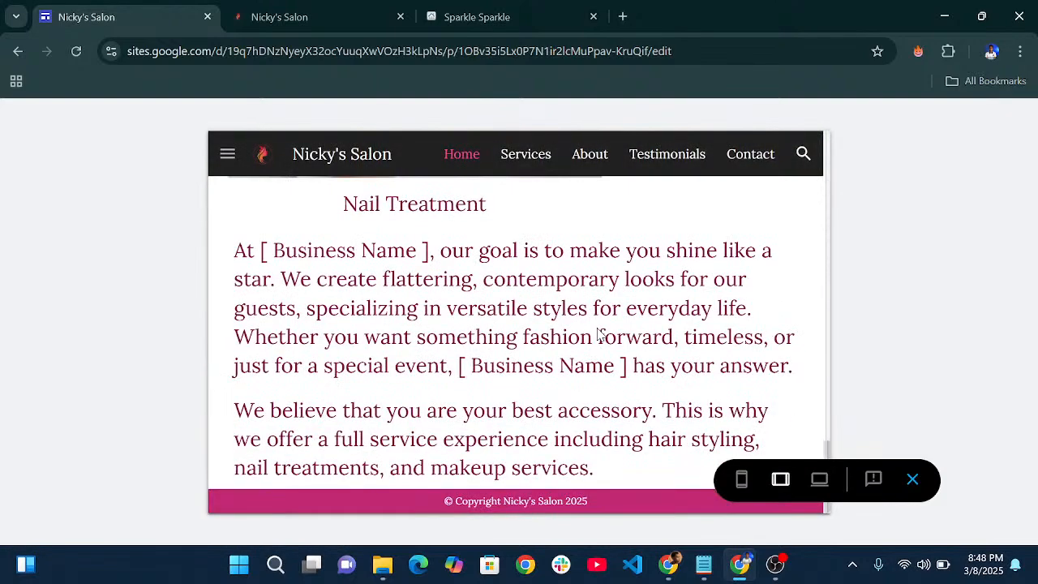
scroll(599, 335, "up", 15)
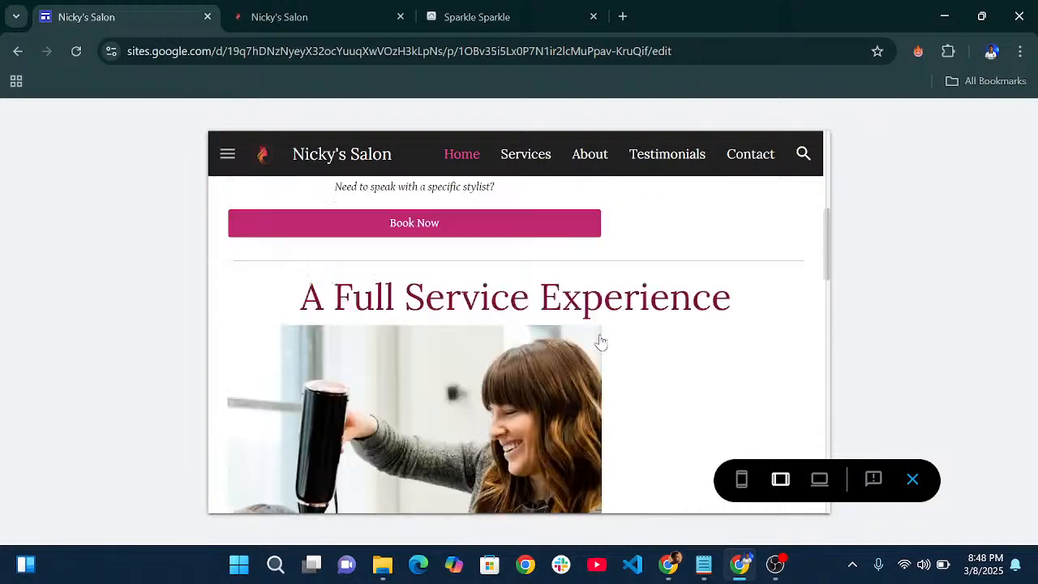
scroll(598, 335, "down", 10)
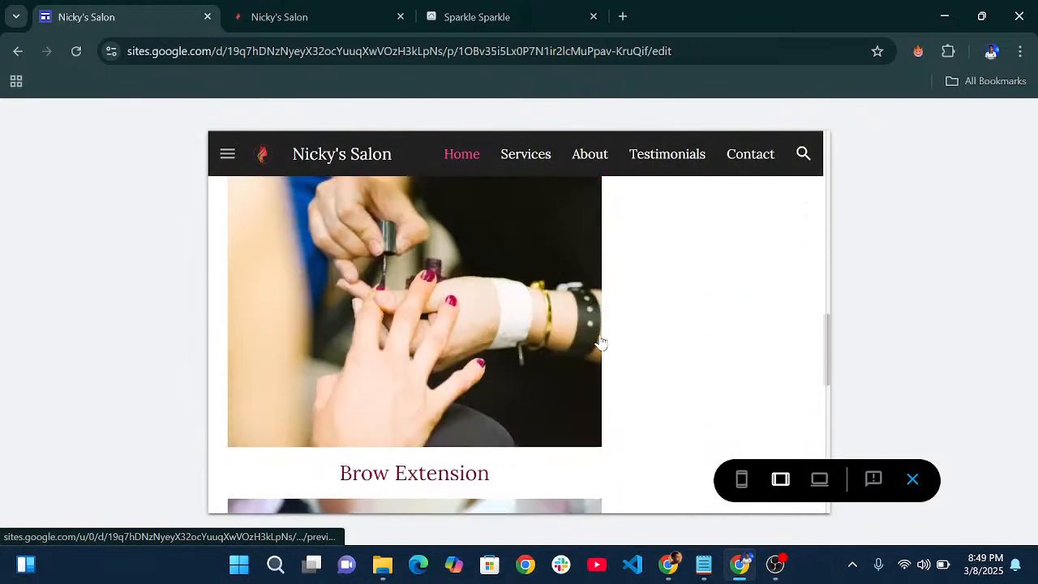
scroll(635, 304, "down", 5)
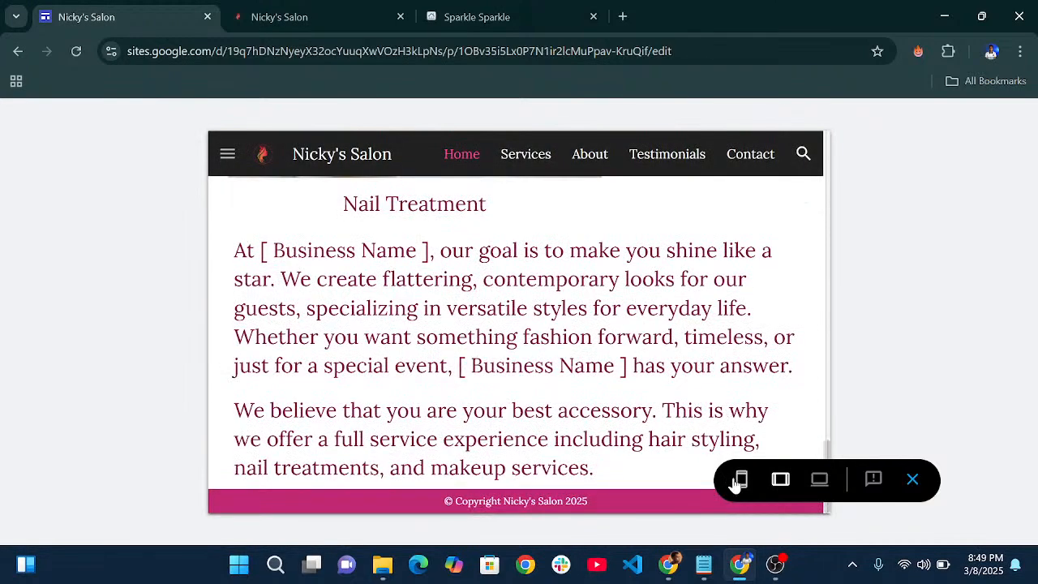
scroll(614, 369, "up", 15)
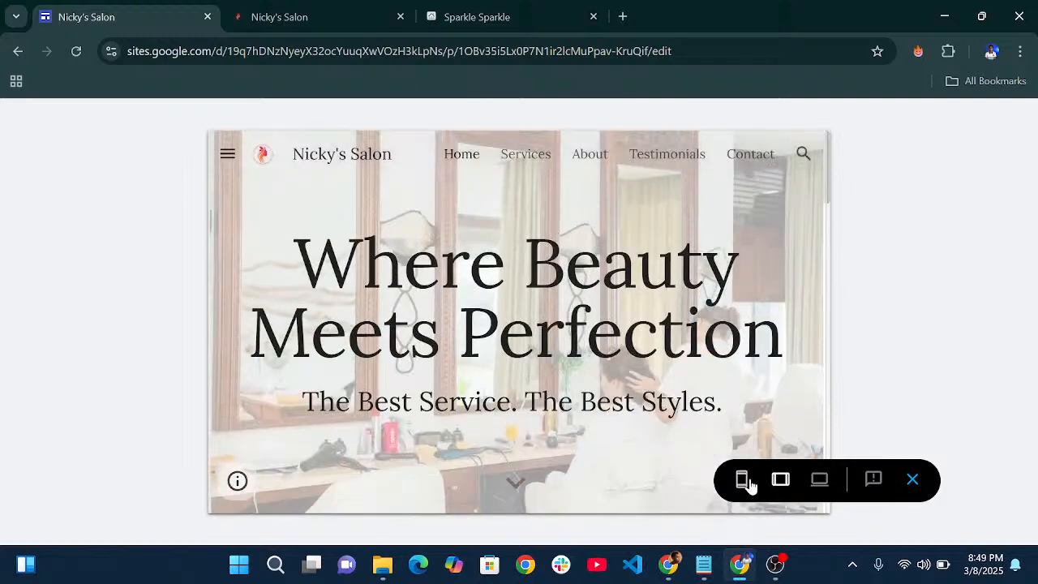
left_click(743, 480)
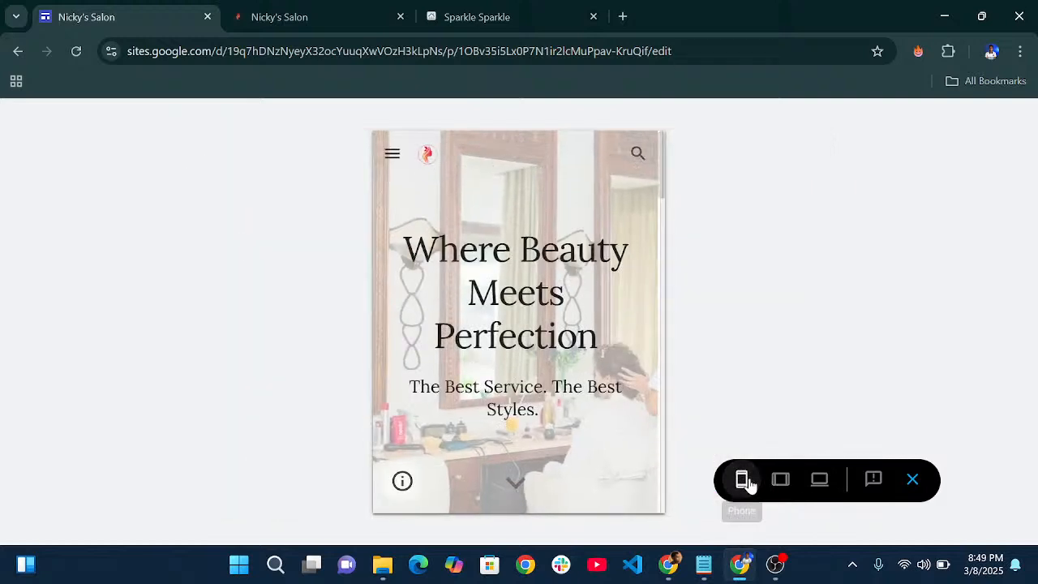
scroll(606, 391, "down", 15)
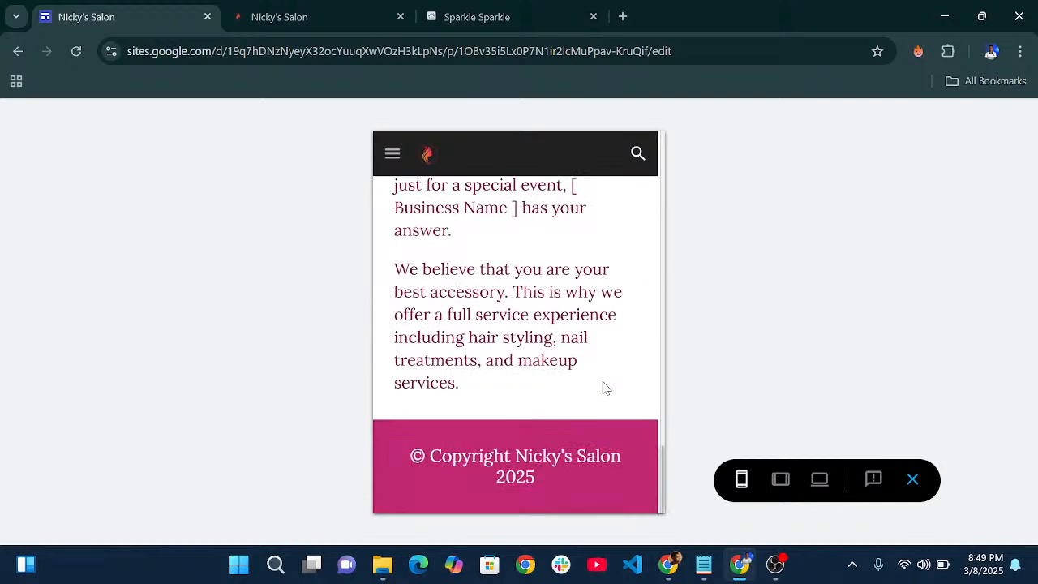
scroll(604, 385, "up", 15)
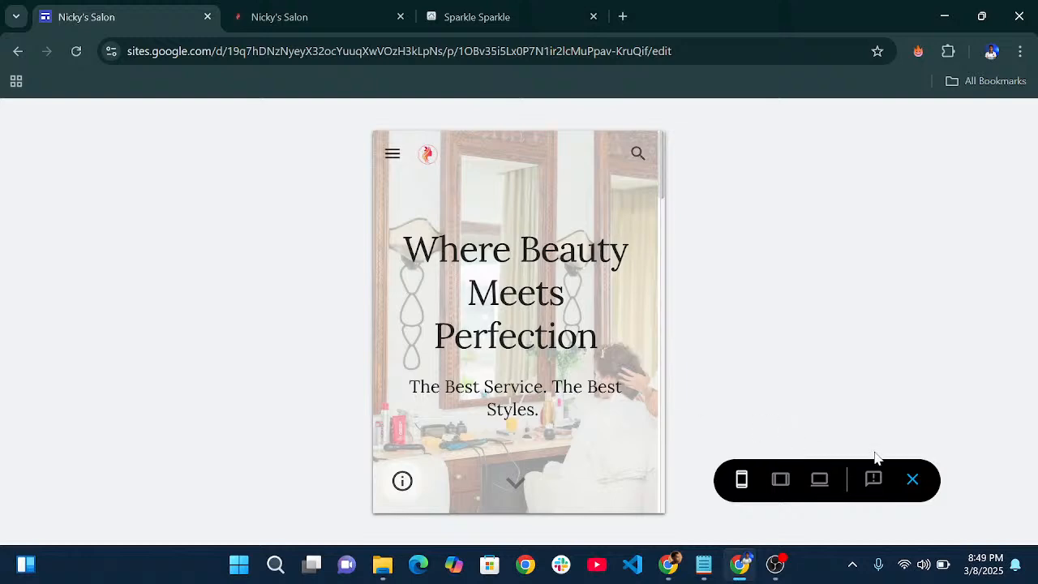
left_click(914, 480)
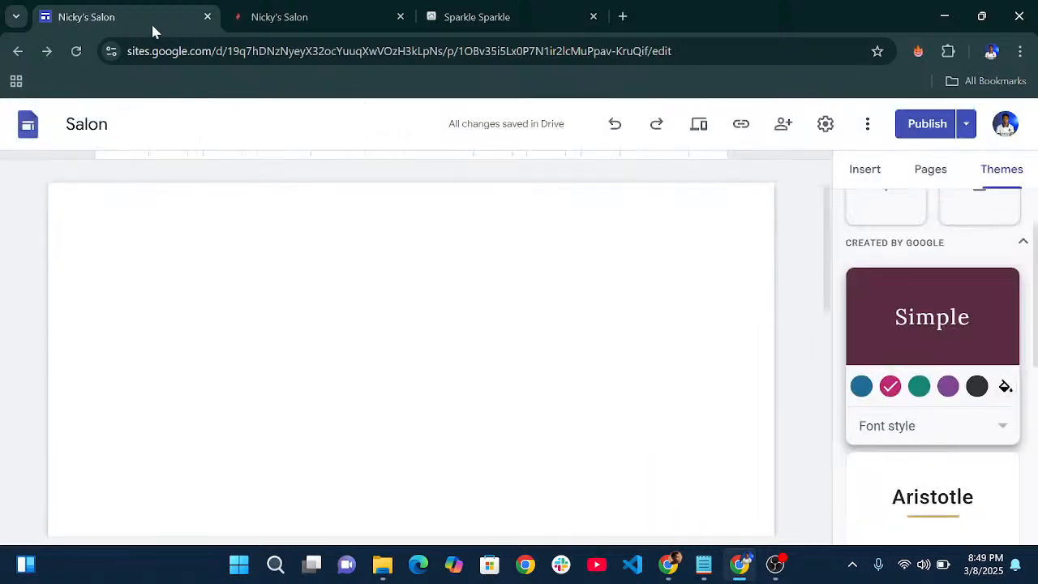
- Open the Services page and expand the Hair Styling price group
scroll(424, 195, "up", 1)
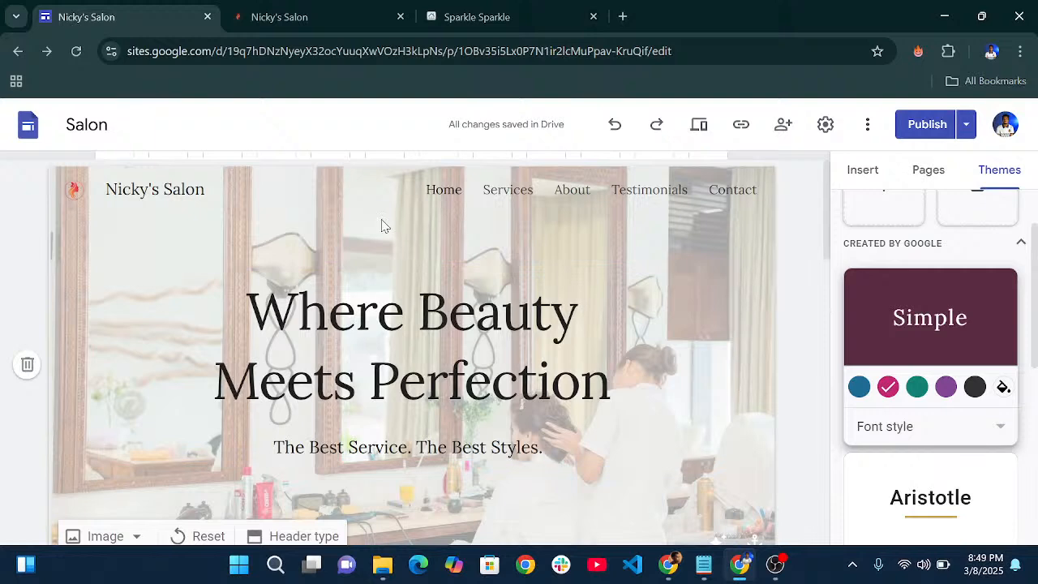
left_click(508, 191)
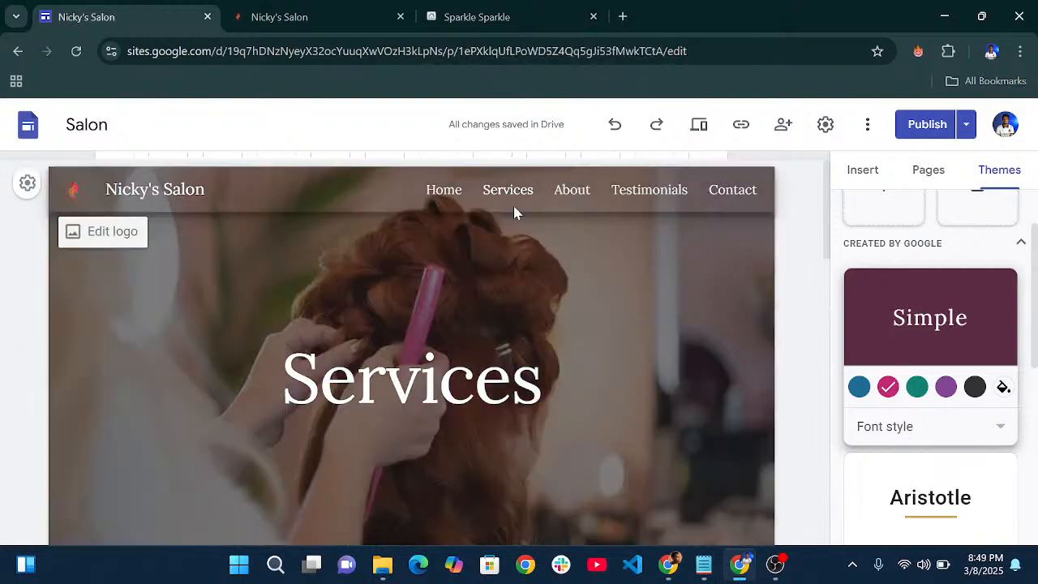
scroll(507, 219, "down", 8)
scroll(501, 235, "down", 3)
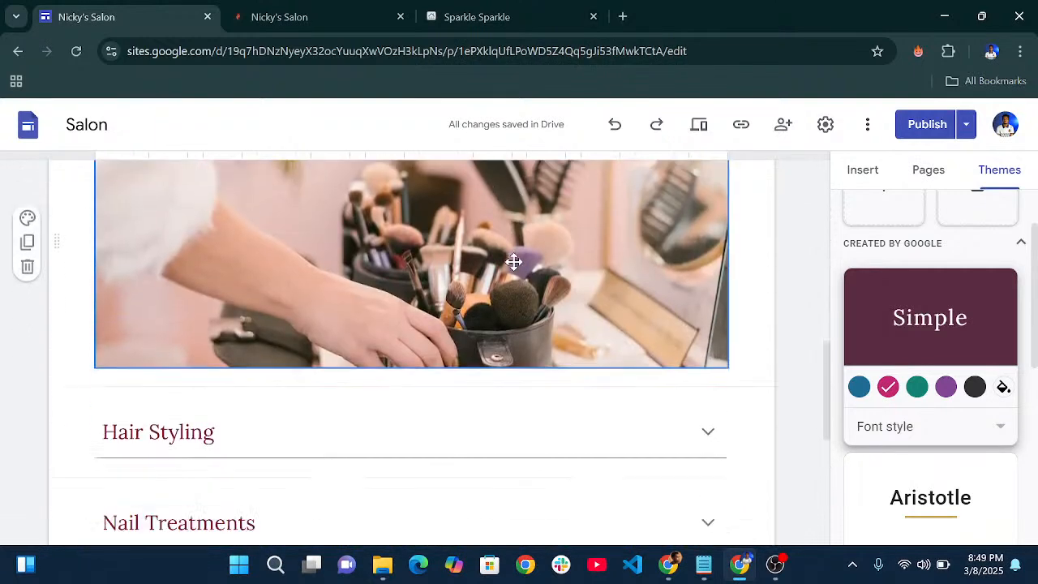
scroll(727, 353, "up", 1)
left_click(710, 344)
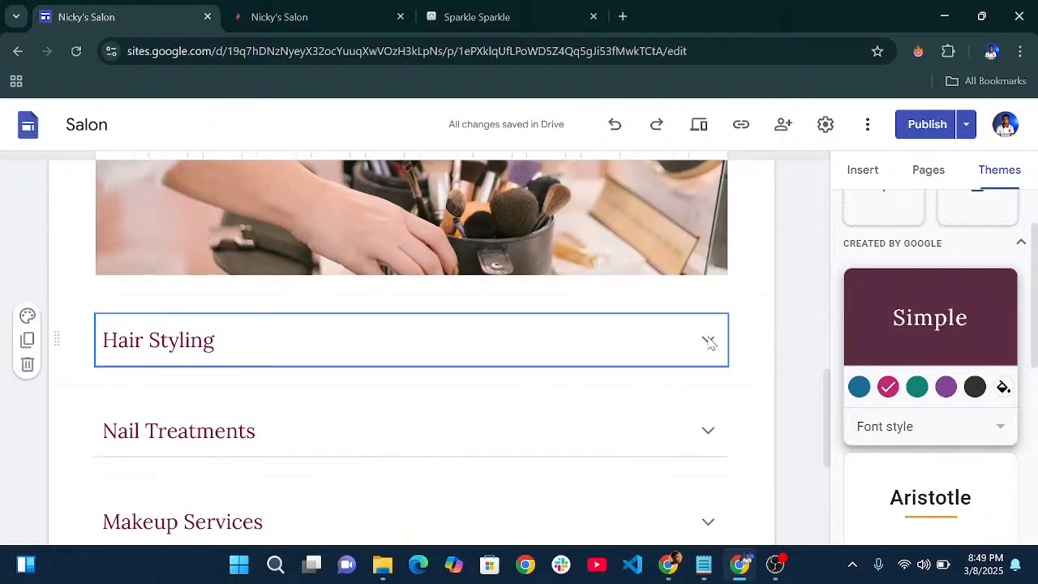
left_click(709, 342)
- Turn the Hair Styling group's Collapsible setting off and back on
left_click(862, 170)
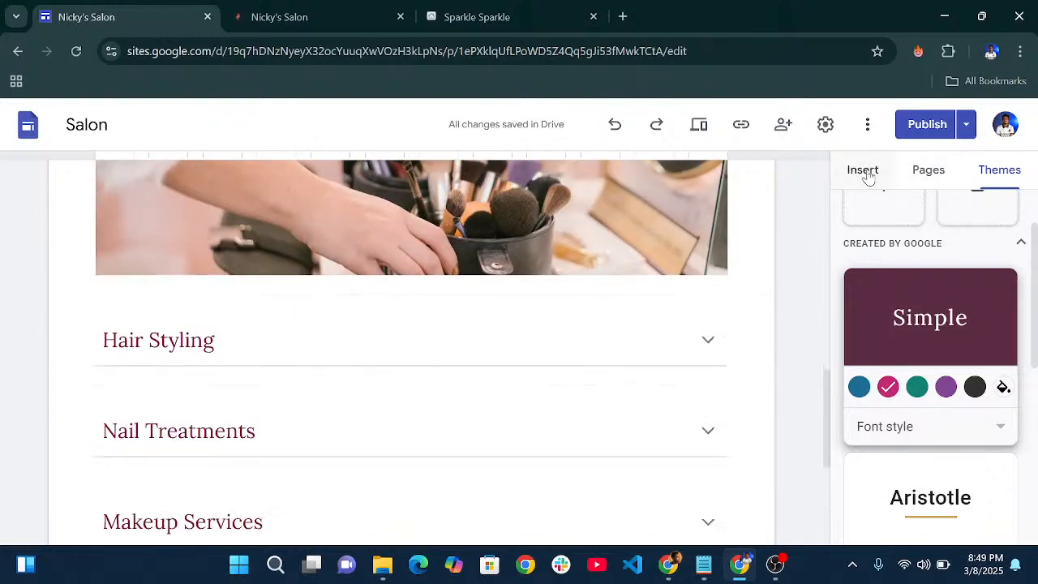
scroll(941, 357, "down", 3)
scroll(945, 377, "down", 1)
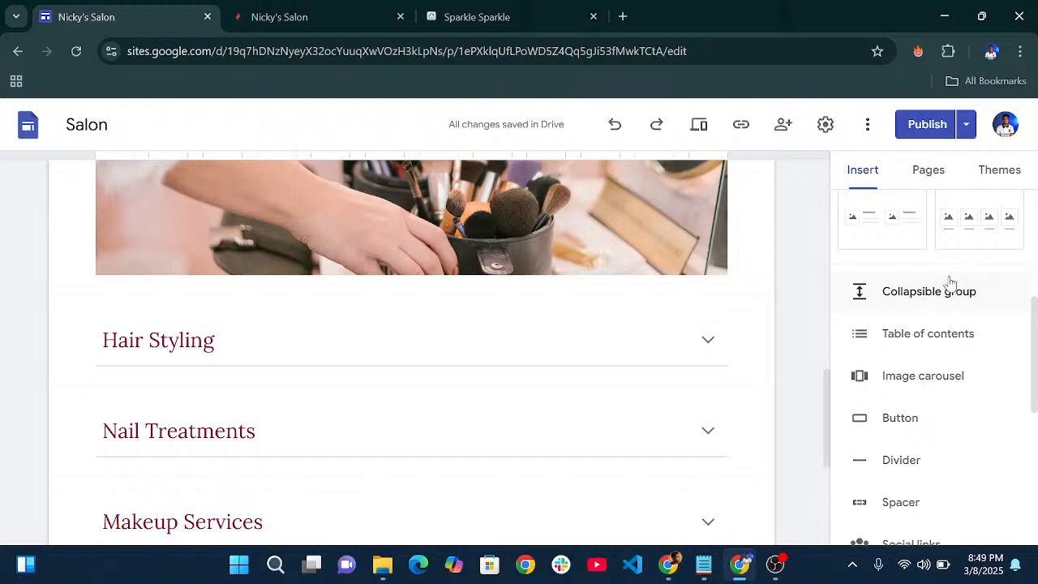
left_click(709, 344)
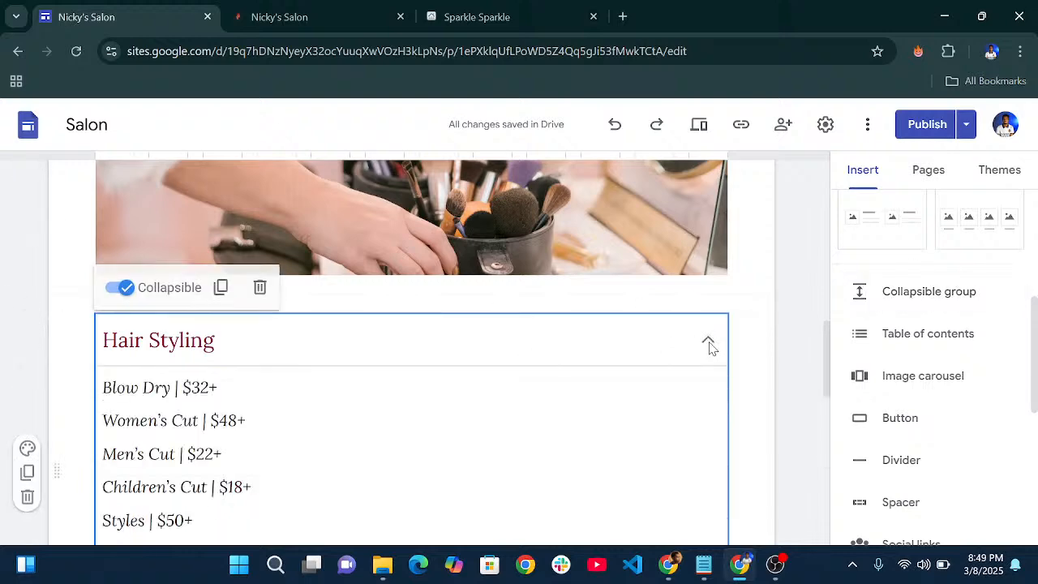
scroll(259, 390, "down", 4)
scroll(243, 397, "down", 3)
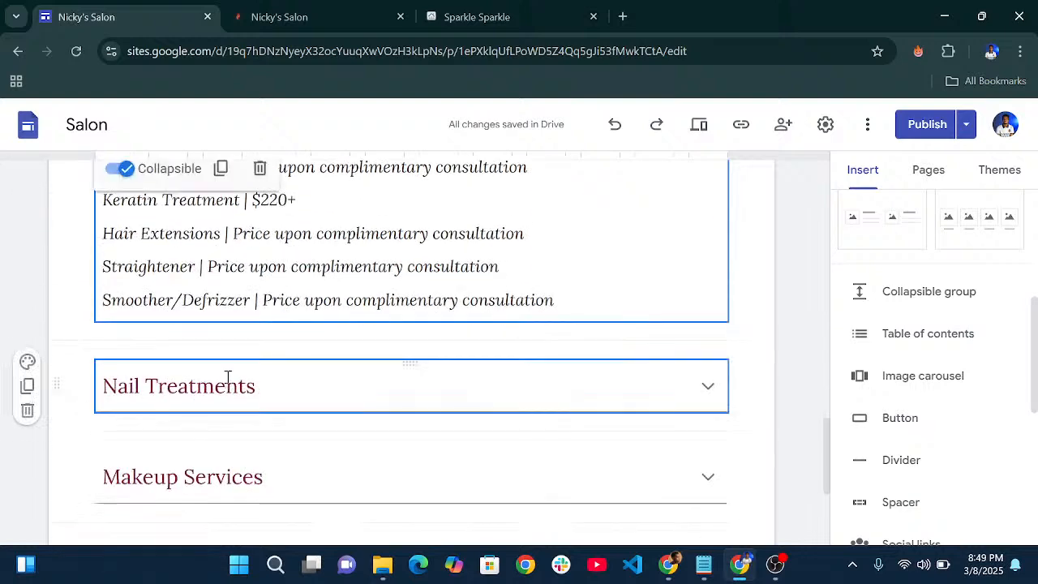
scroll(227, 382, "up", 7)
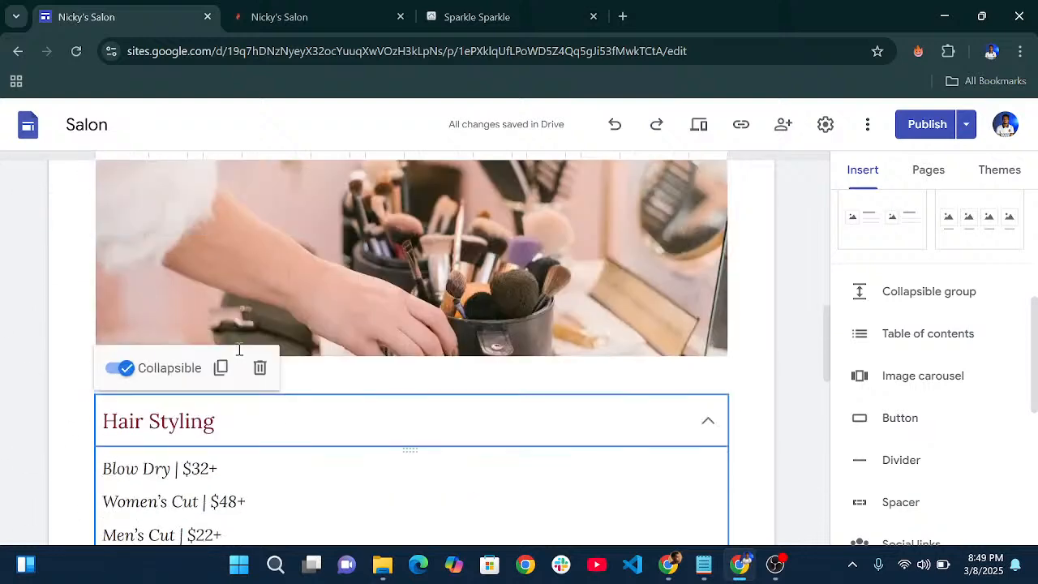
left_click(122, 369)
left_click(114, 369)
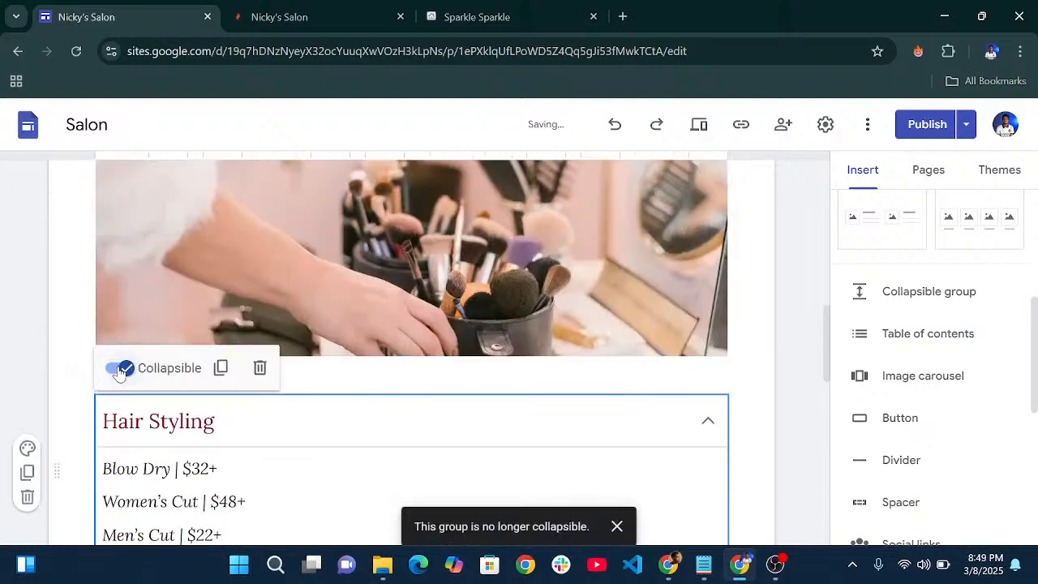
- Scroll through the Services page and go to the About page
scroll(303, 423, "down", 8)
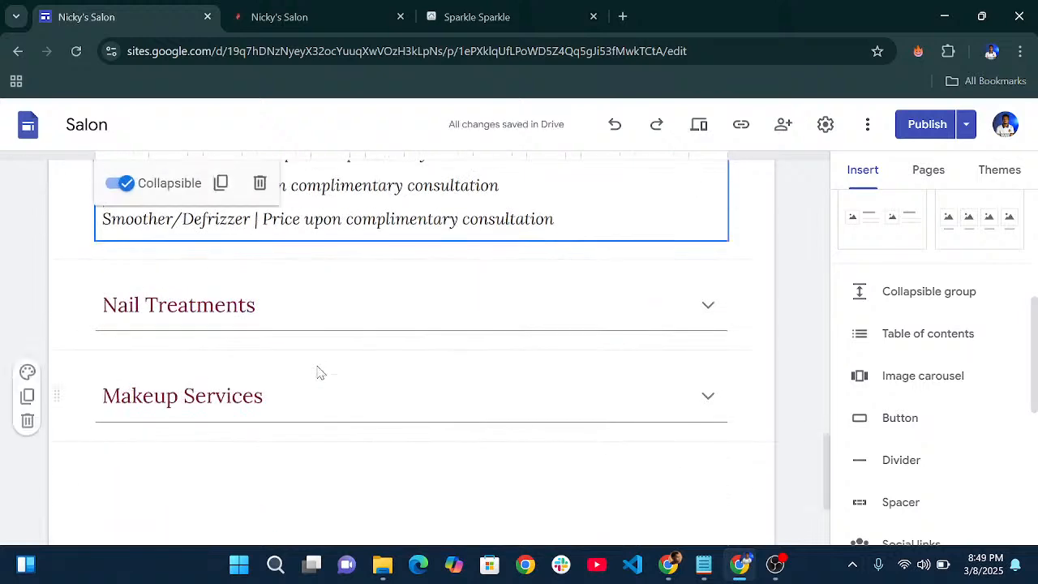
scroll(654, 313, "down", 3)
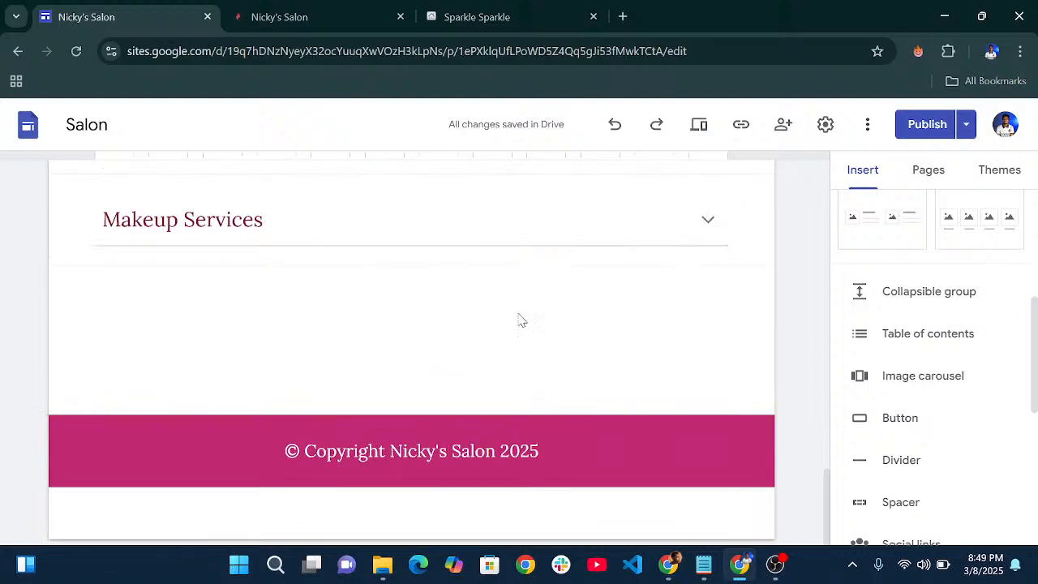
scroll(521, 320, "up", 8)
scroll(523, 321, "up", 10)
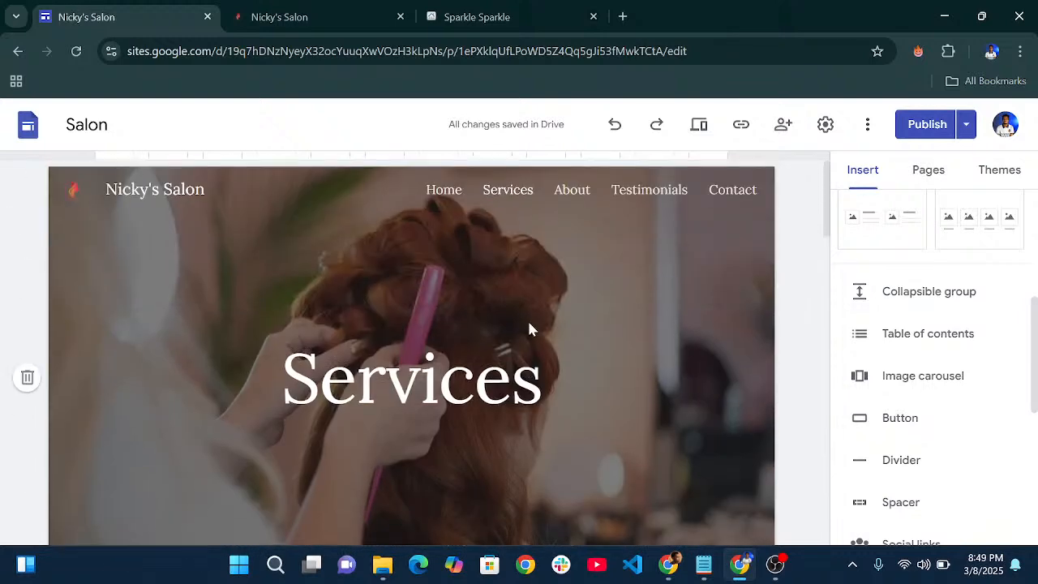
left_click(573, 193)
- Look through the About page, then open the Gallery & Testimonials page
scroll(532, 295, "down", 5)
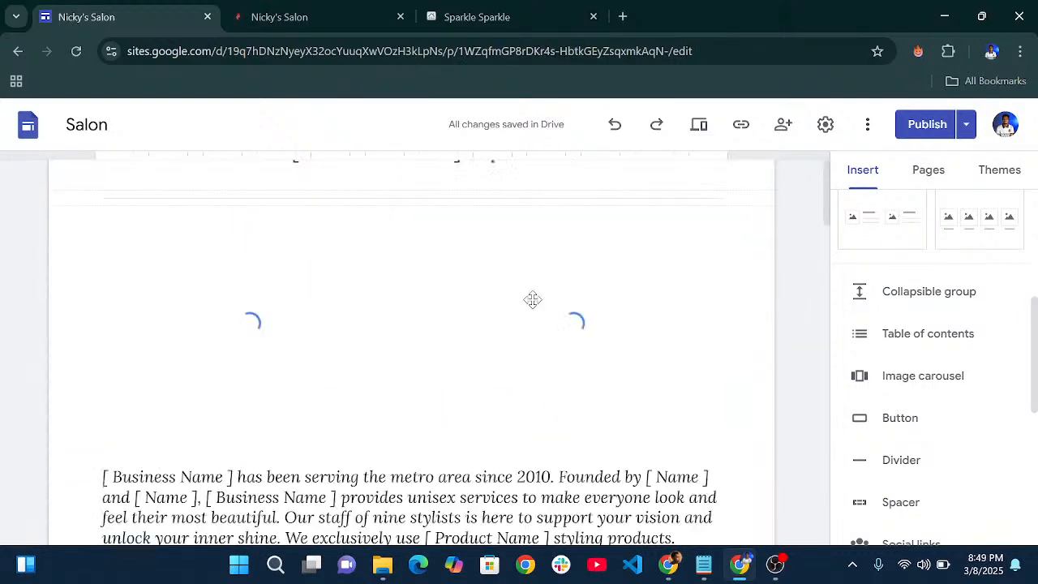
scroll(533, 300, "up", 3)
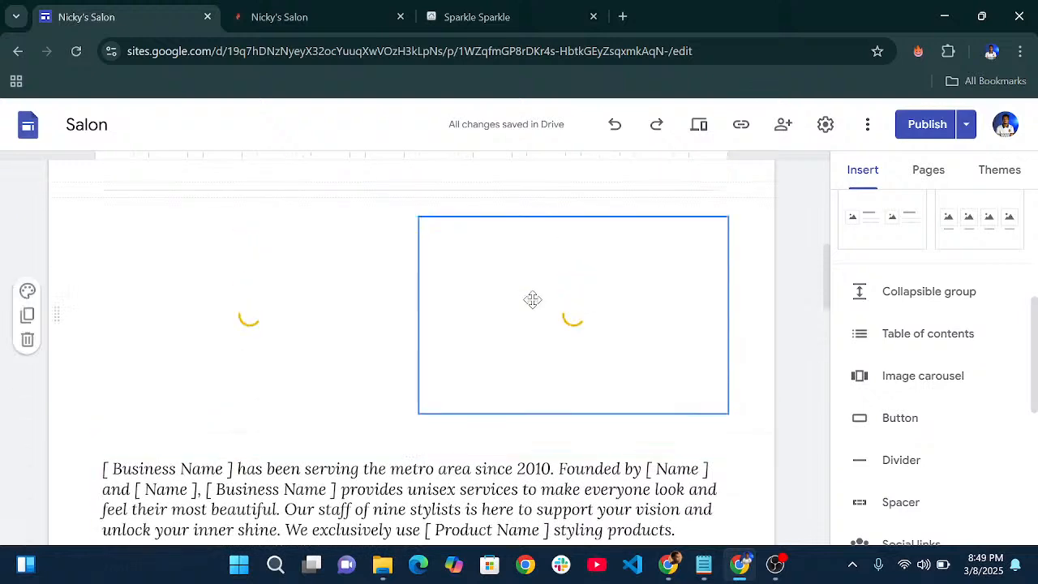
scroll(534, 300, "down", 9)
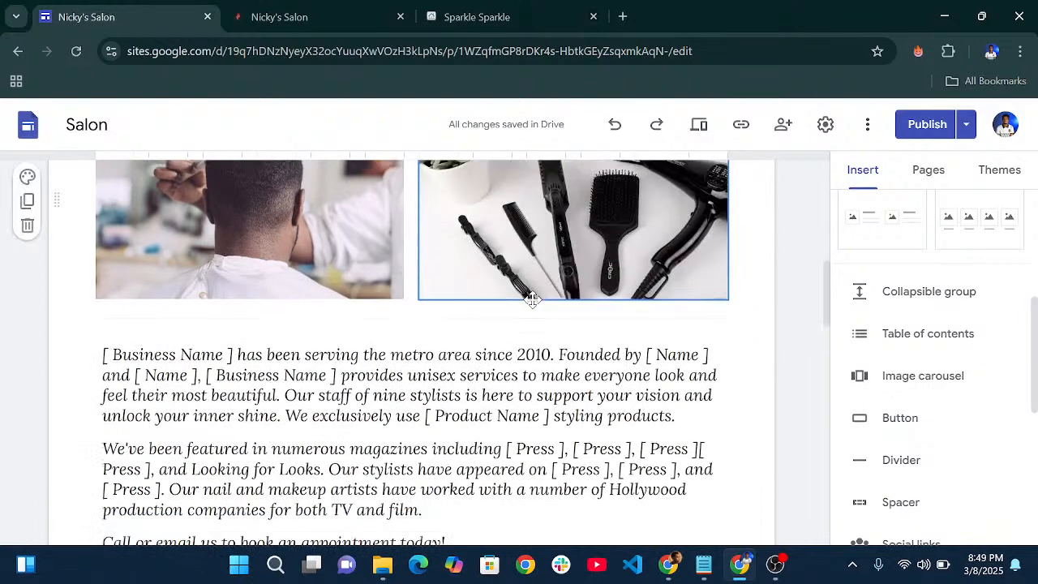
scroll(539, 300, "down", 10)
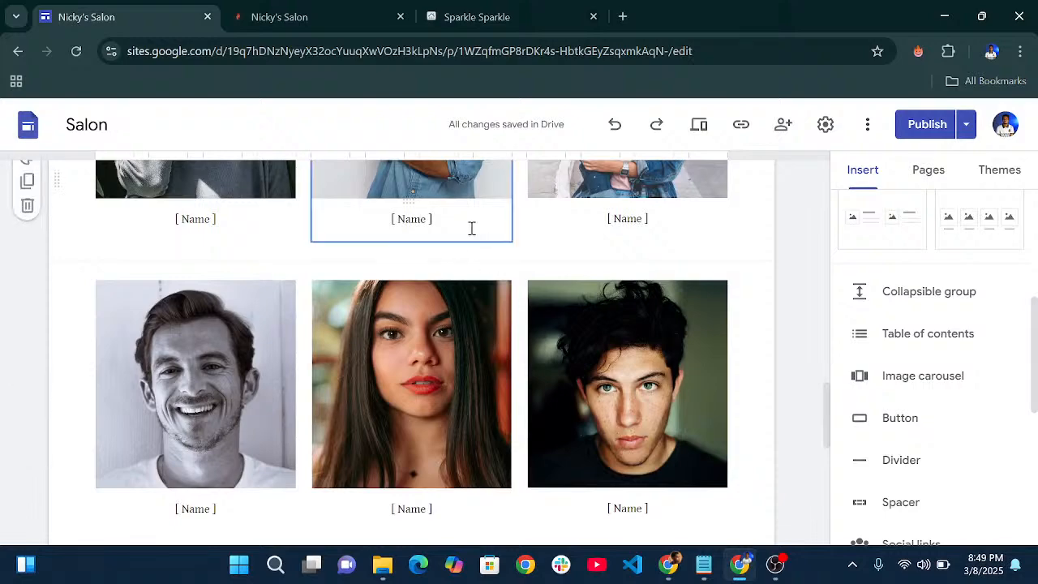
scroll(512, 304, "up", 20)
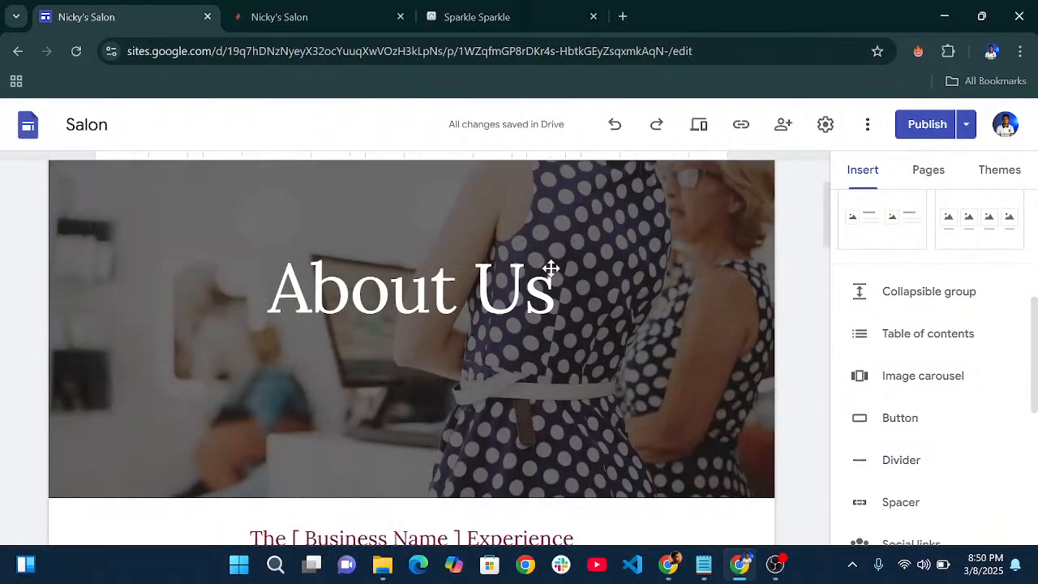
left_click(661, 193)
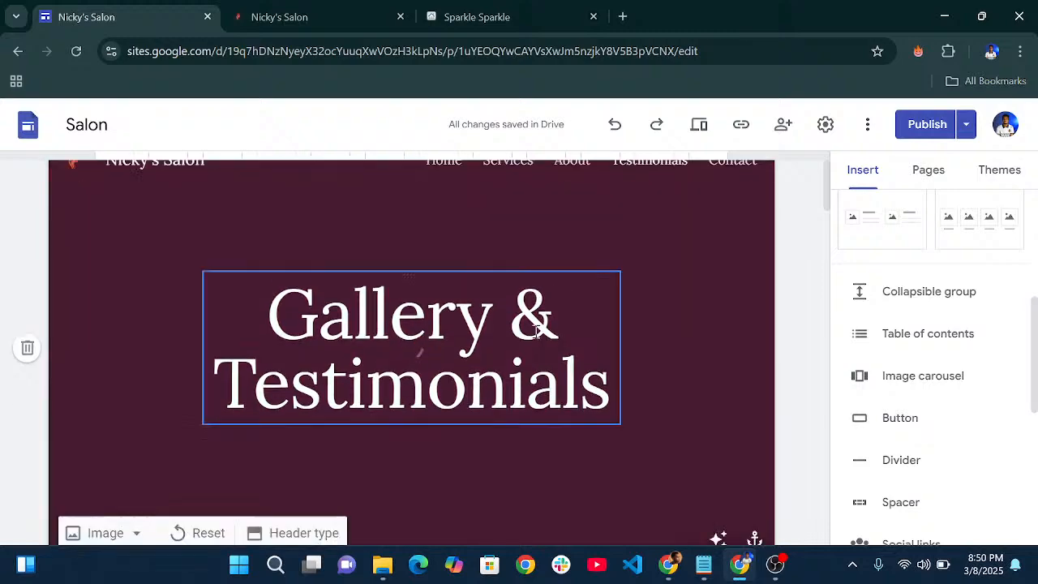
- Scroll through the Gallery & Testimonials photo grid down to the copyright footer
scroll(535, 308, "down", 6)
scroll(529, 332, "down", 12)
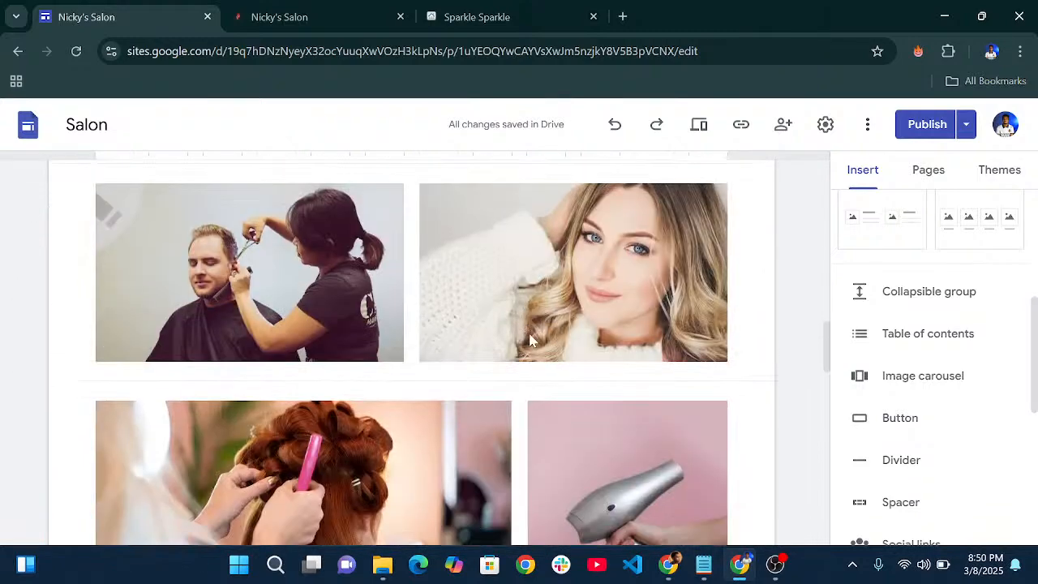
scroll(487, 341, "down", 5)
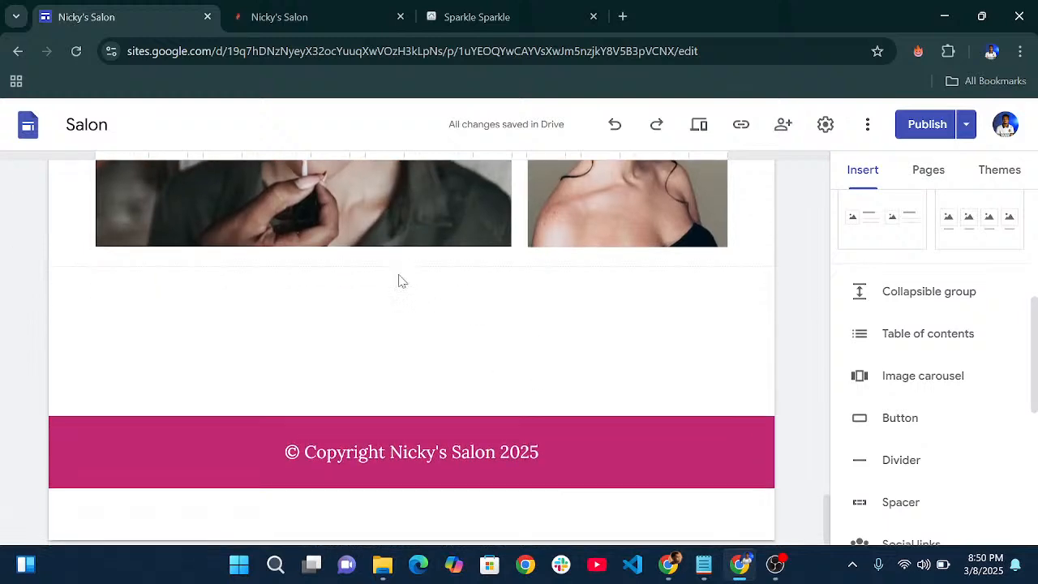
scroll(480, 292, "up", 4)
scroll(479, 305, "down", 2)
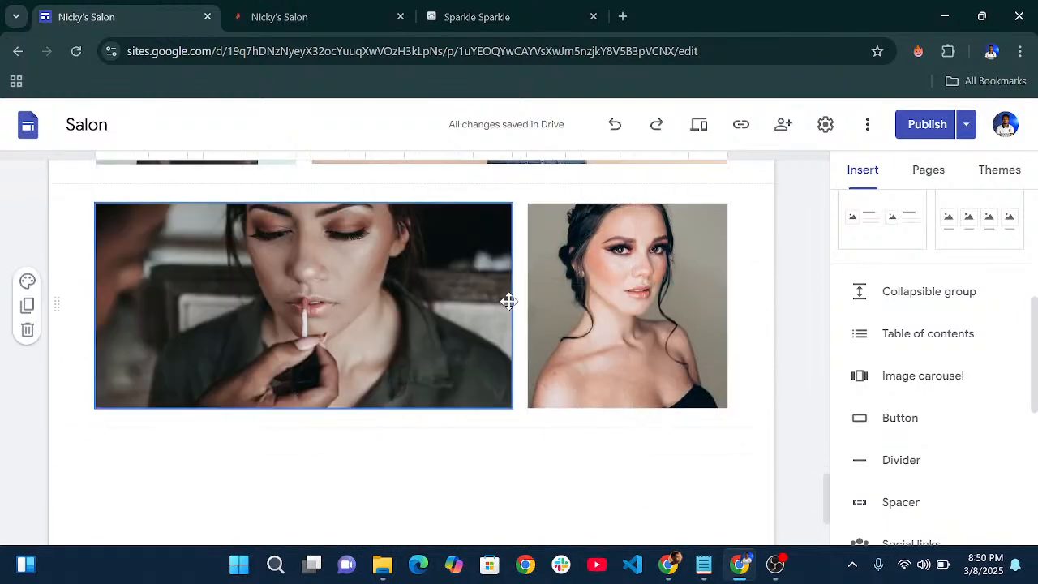
- Narrow the lipstick makeup photo and widen the portrait beside it in the last gallery row
left_click(483, 286)
left_click_drag(510, 305, 349, 272)
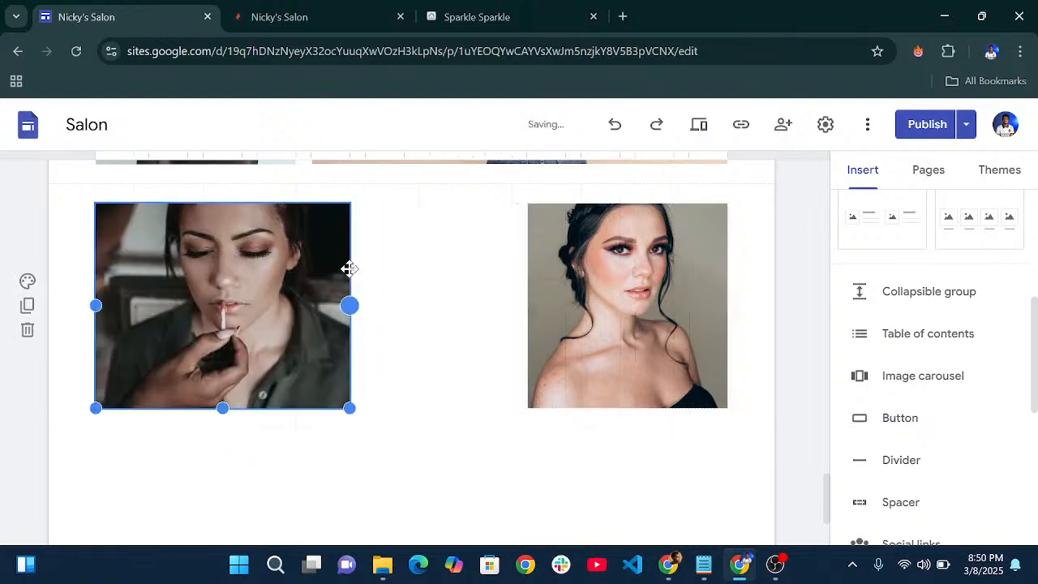
left_click(528, 279)
left_click_drag(526, 304, 297, 289)
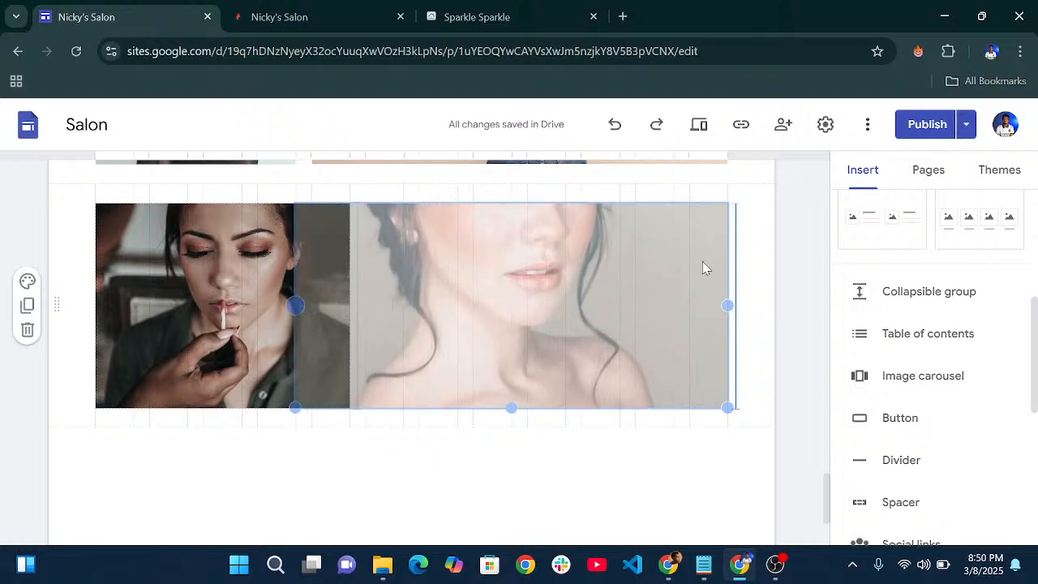
left_click_drag(312, 305, 367, 325)
- Make the makeup photo taller and wider so it matches the portrait's height
left_click(163, 307)
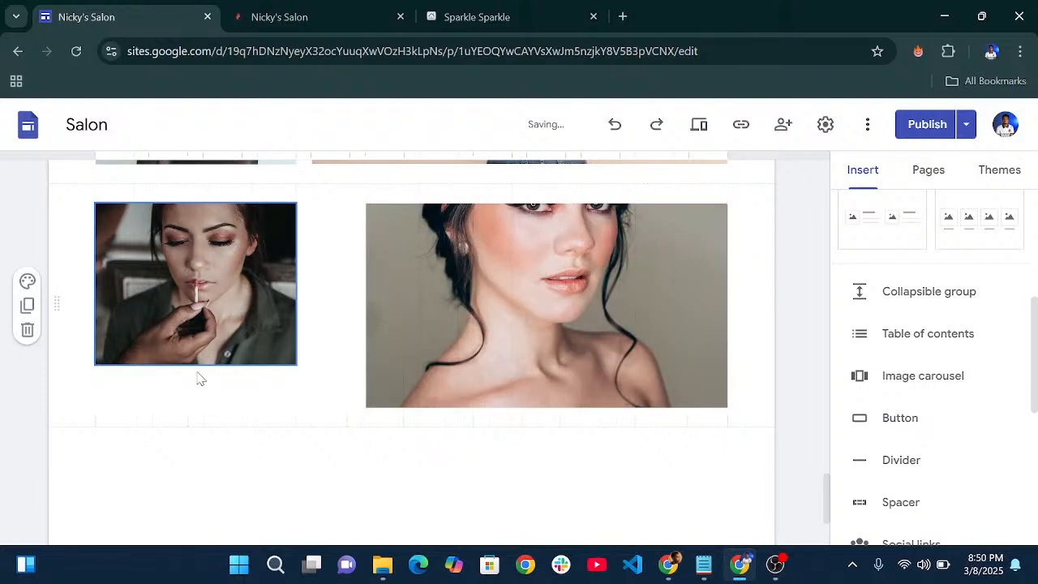
left_click(206, 341)
left_click_drag(195, 365, 198, 407)
left_click_drag(295, 305, 349, 306)
scroll(619, 329, "up", 14)
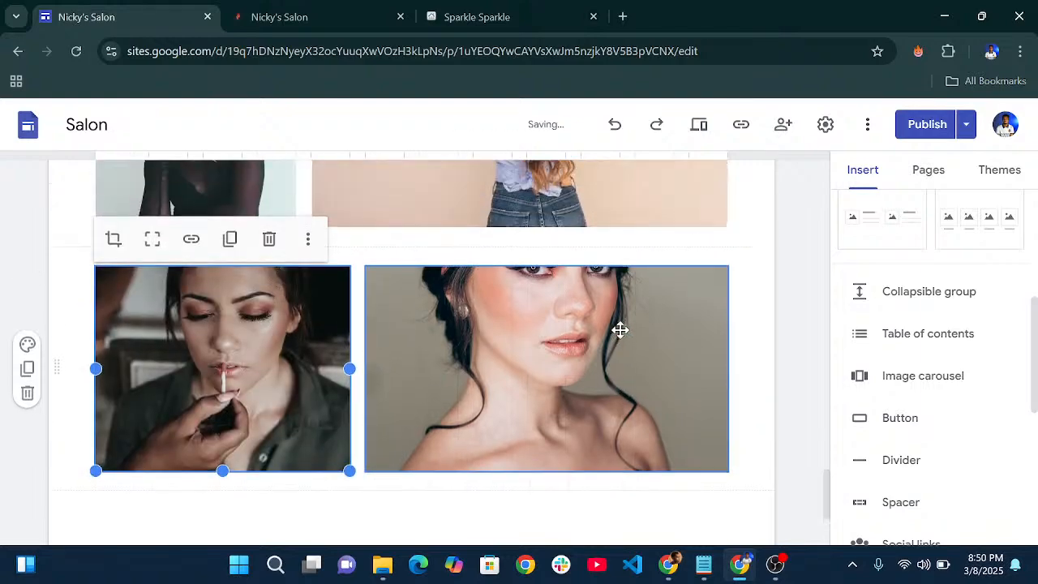
scroll(511, 253, "up", 5)
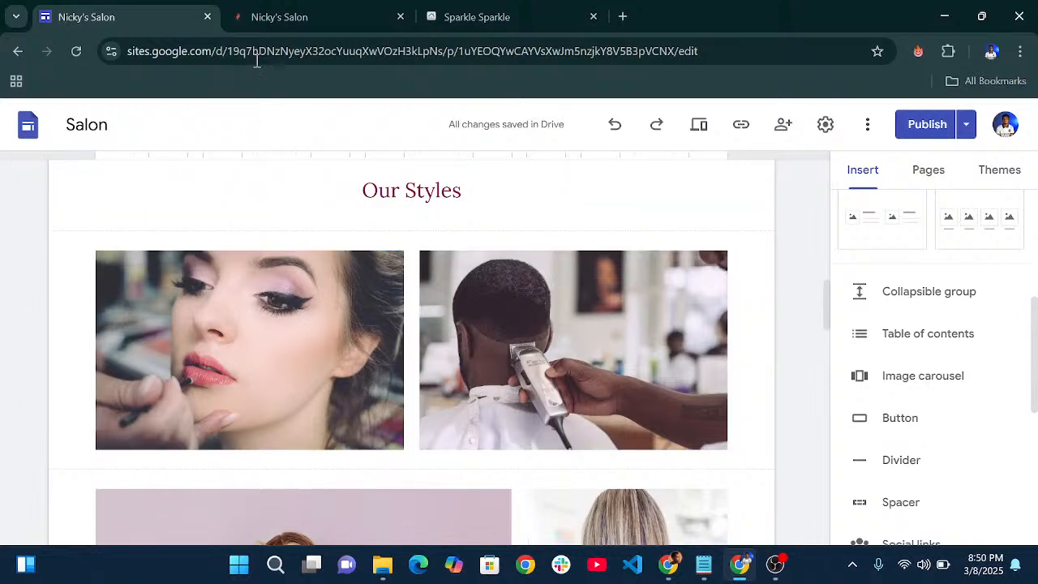
left_click(278, 18)
left_click(866, 128)
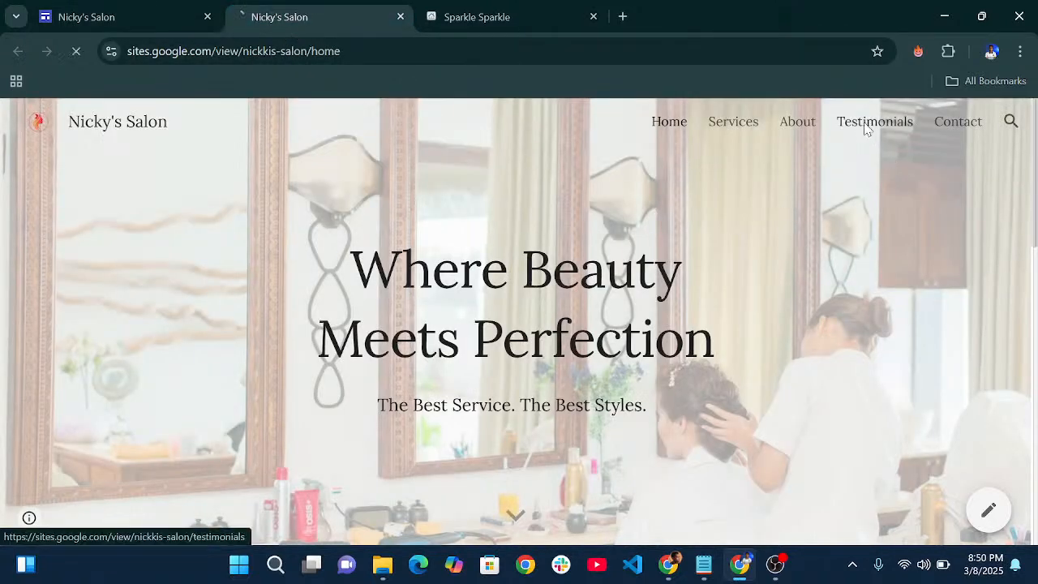
scroll(491, 237, "down", 10)
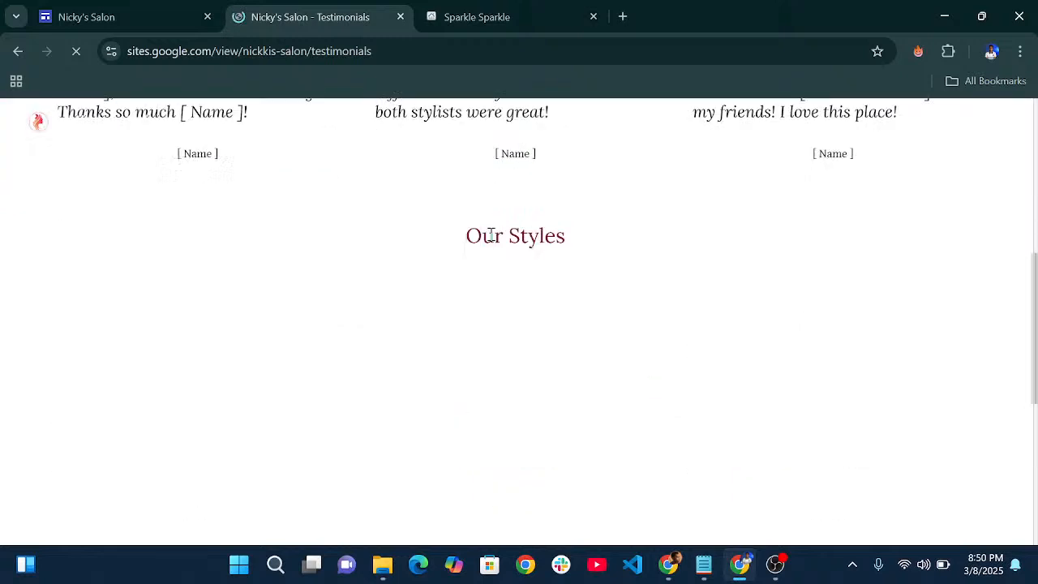
scroll(490, 237, "down", 8)
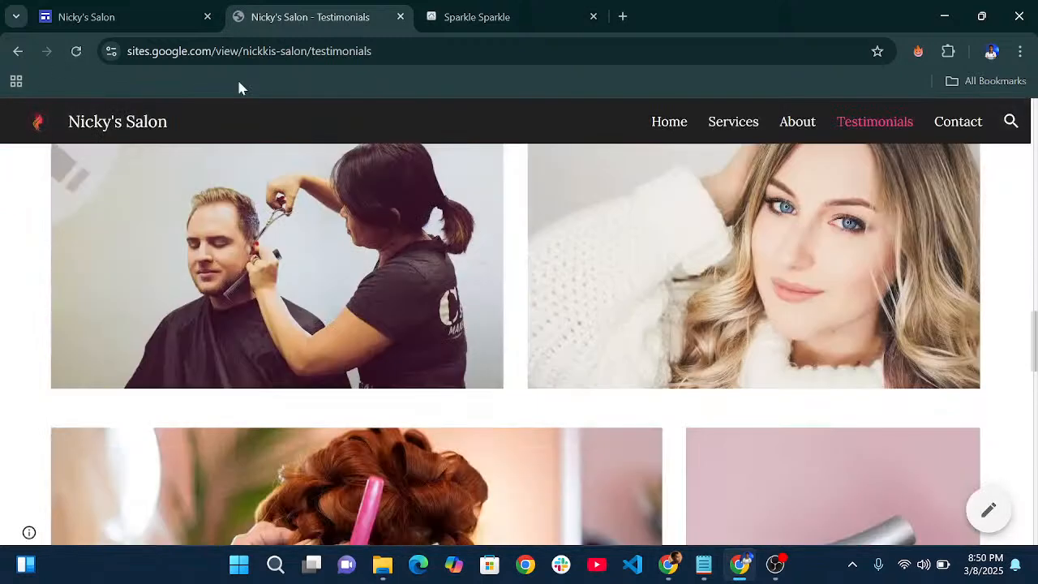
left_click(116, 10)
left_click(698, 124)
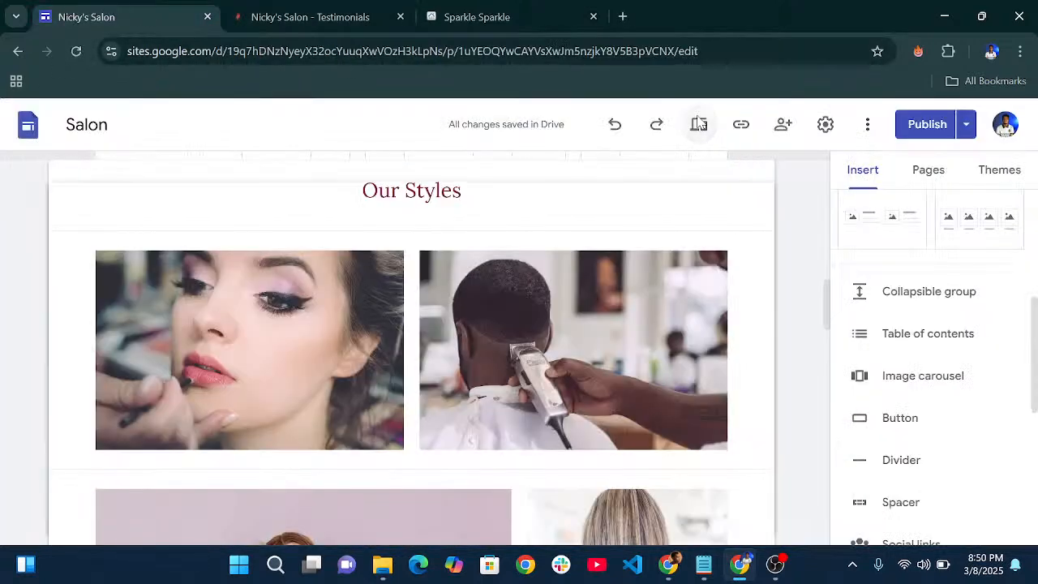
scroll(598, 280, "down", 3)
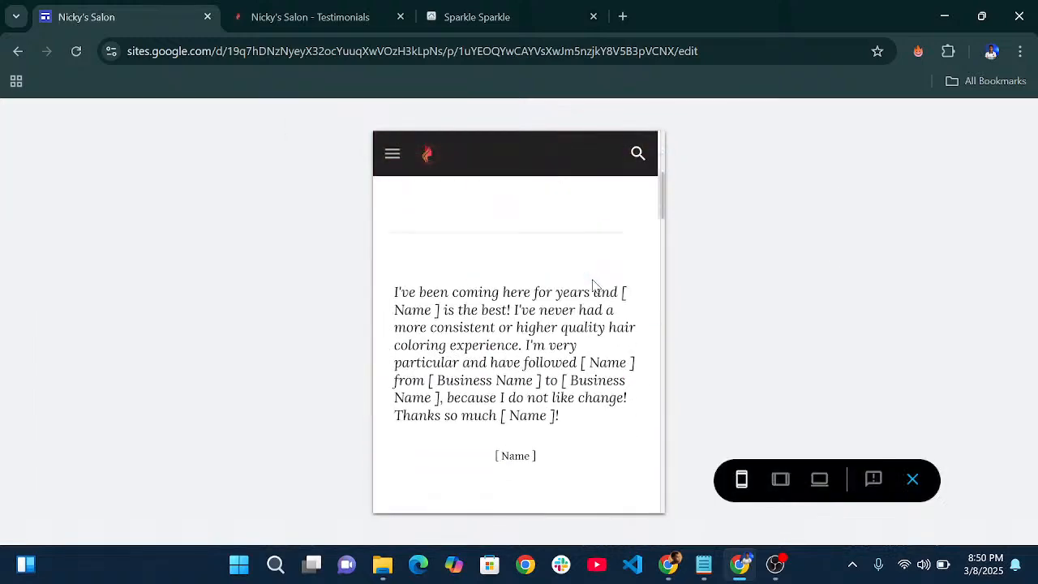
scroll(598, 281, "up", 3)
scroll(596, 280, "down", 6)
scroll(593, 280, "down", 12)
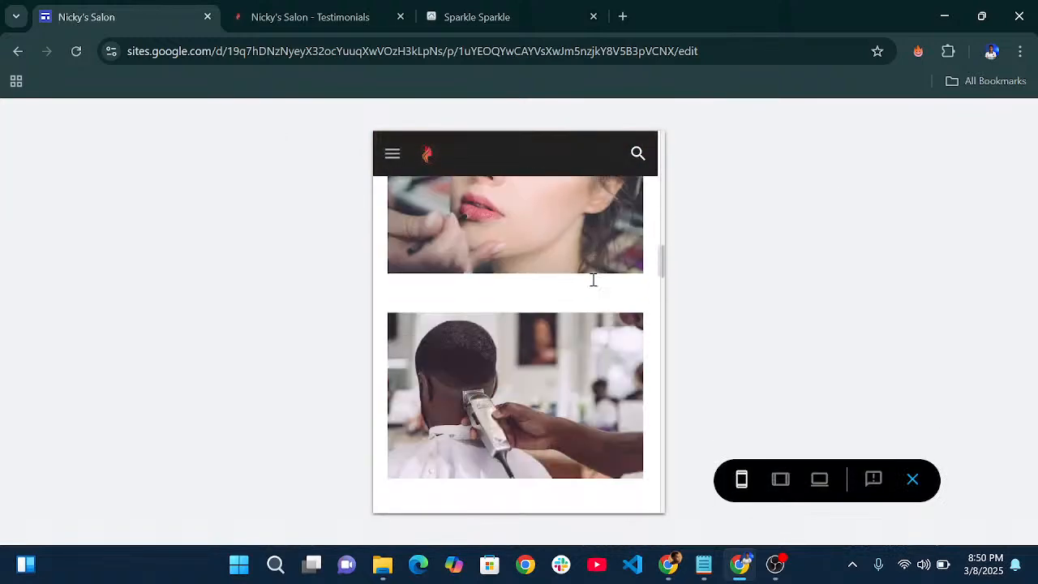
scroll(552, 381, "down", 6)
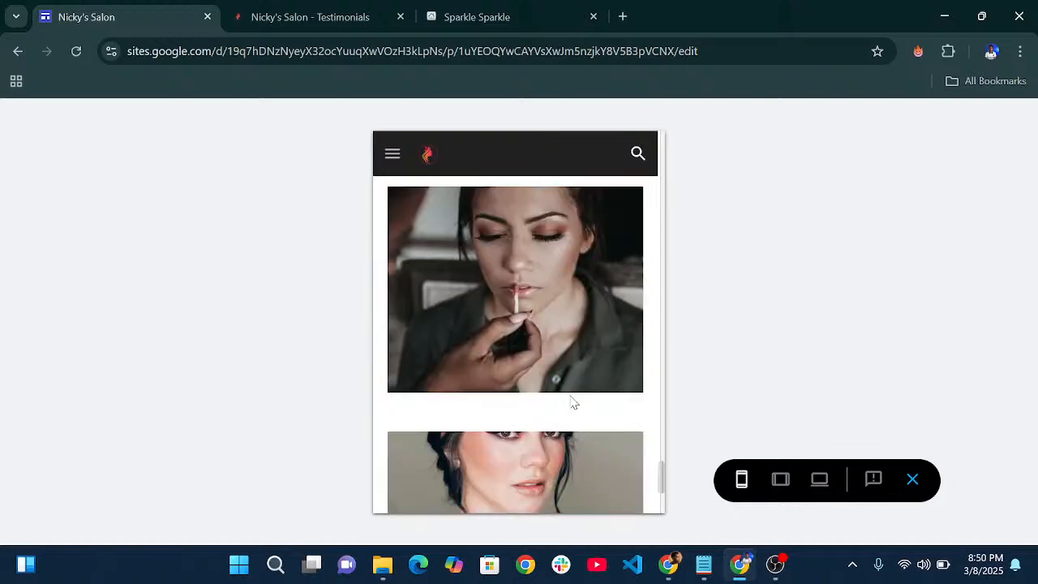
left_click(909, 480)
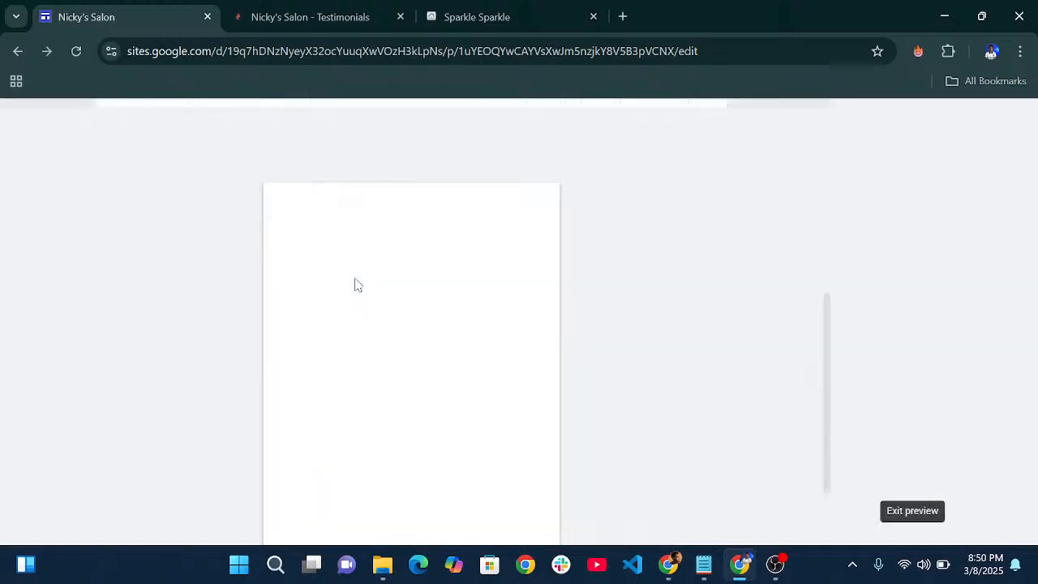
scroll(508, 306, "down", 8)
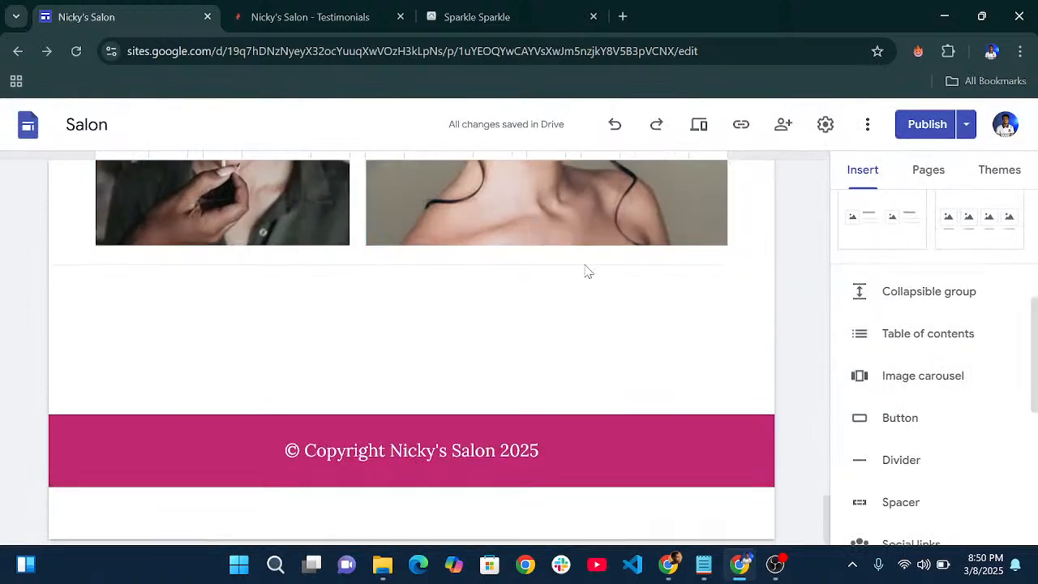
scroll(584, 268, "up", 6)
scroll(652, 239, "up", 10)
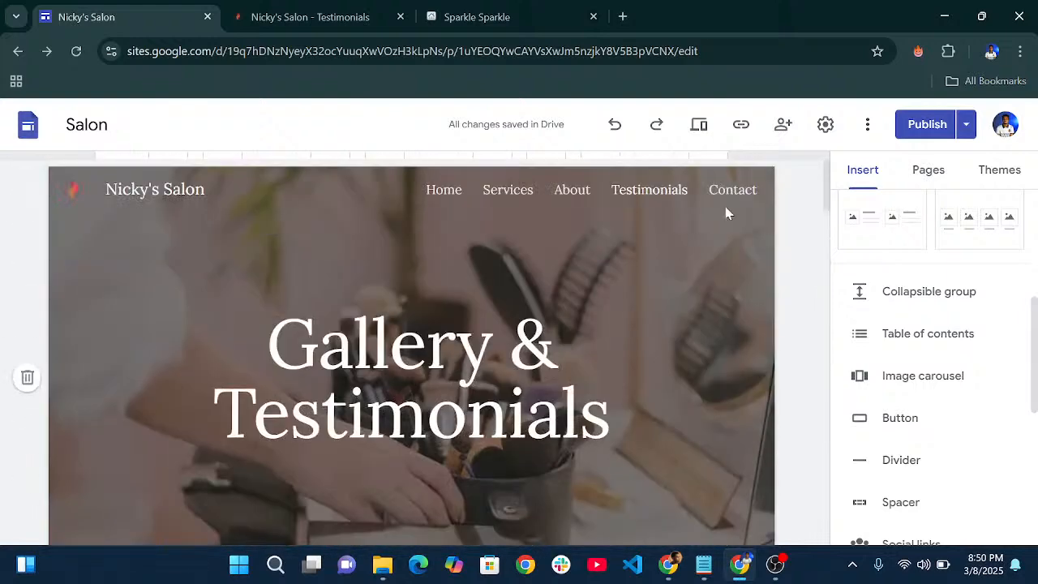
- Open the Contact page and scroll through its hours, address and map sections
left_click(732, 193)
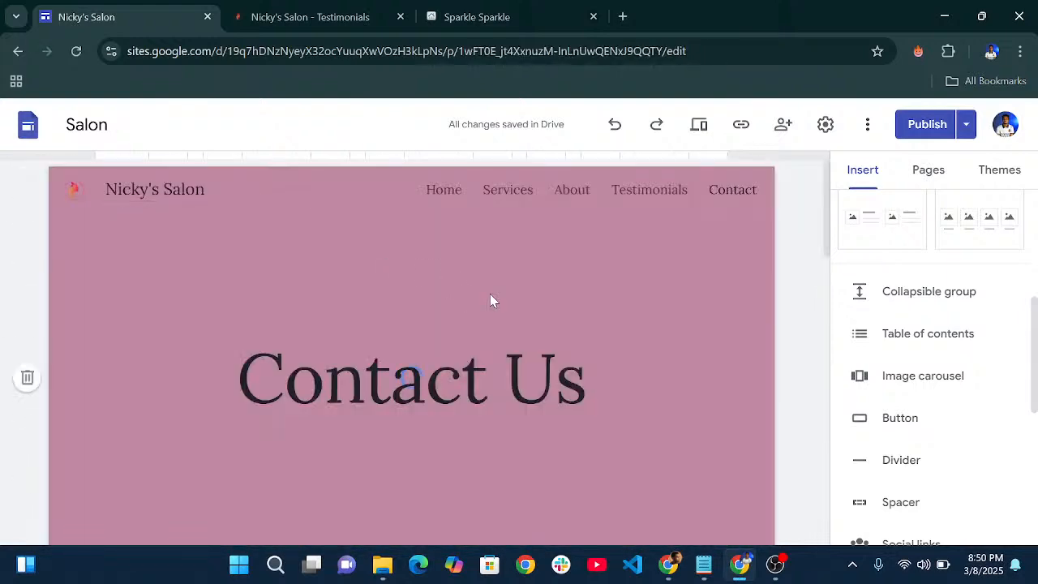
scroll(491, 300, "down", 10)
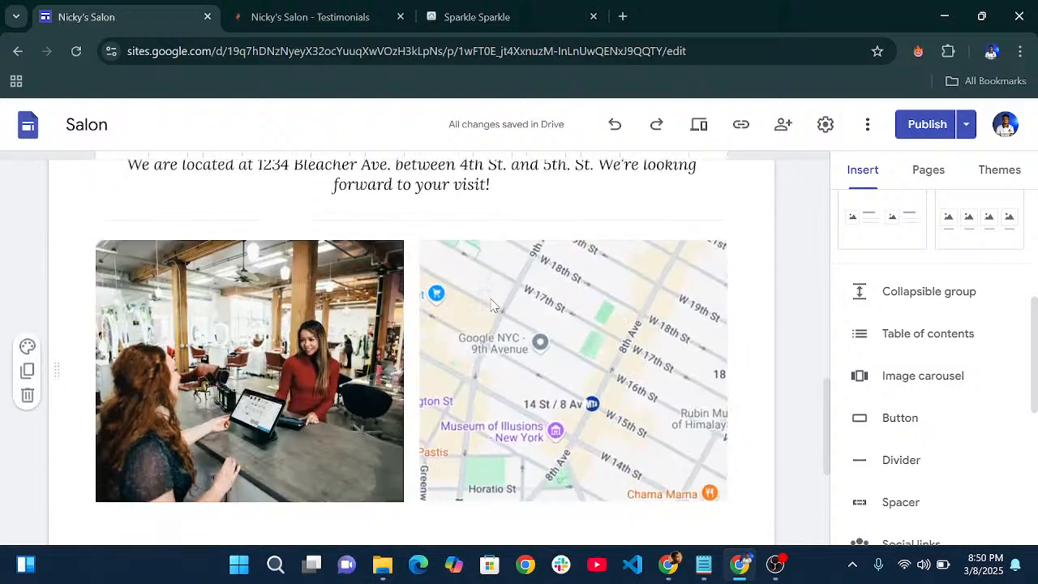
scroll(492, 304, "down", 2)
scroll(519, 292, "up", 6)
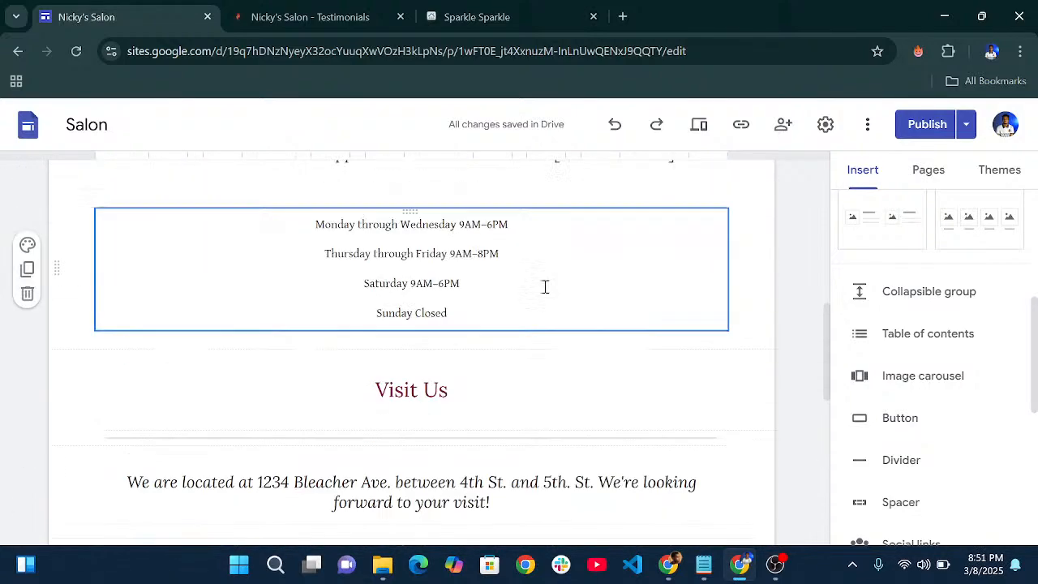
scroll(545, 286, "up", 5)
scroll(601, 419, "down", 7)
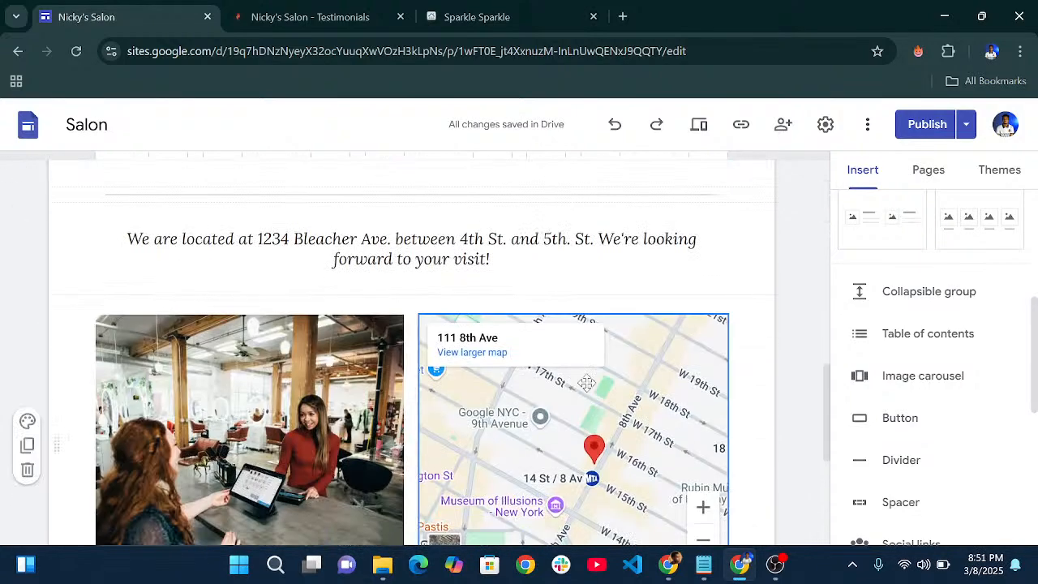
scroll(583, 373, "down", 3)
scroll(552, 308, "up", 2)
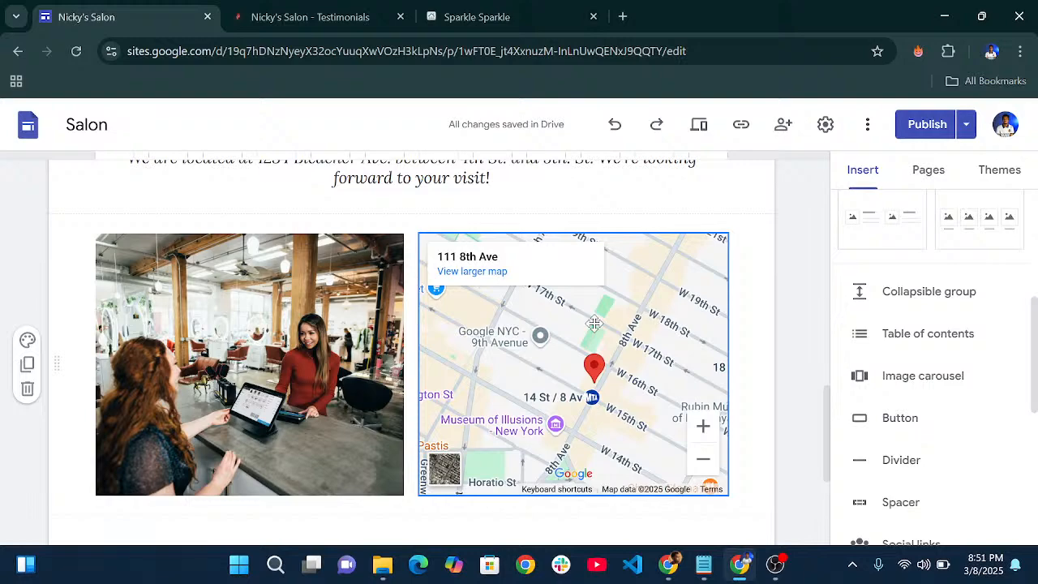
scroll(596, 320, "down", 3)
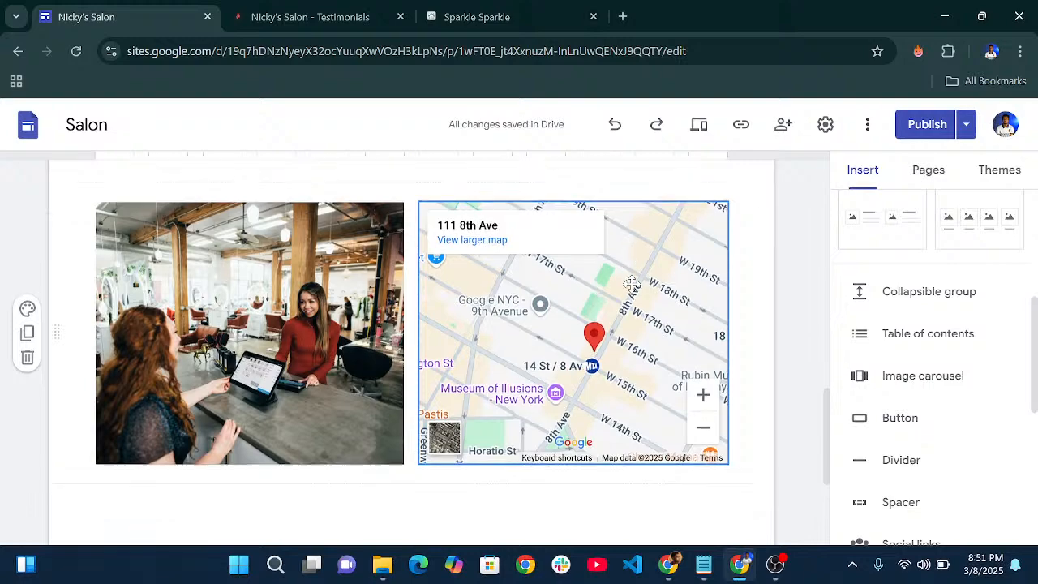
scroll(629, 254, "up", 8)
scroll(626, 256, "up", 5)
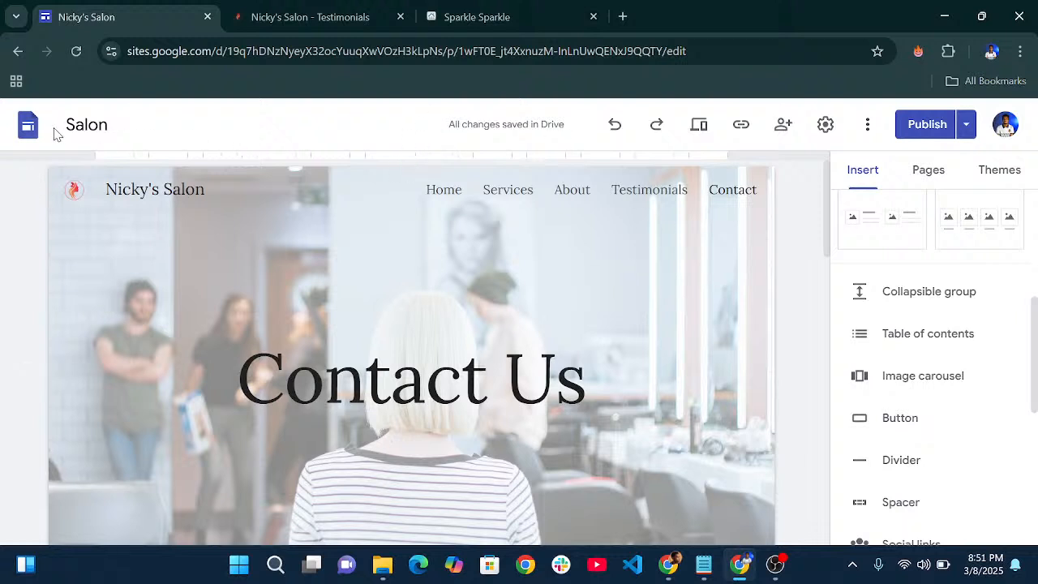
- Create a new blank site from the Sites home page and show its theme options
left_click(28, 132)
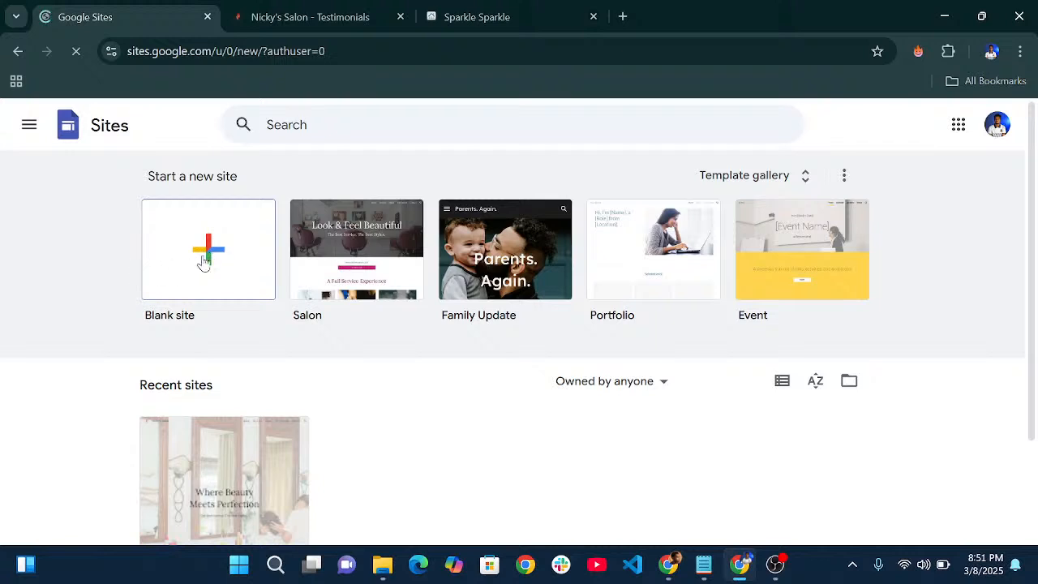
left_click(194, 262)
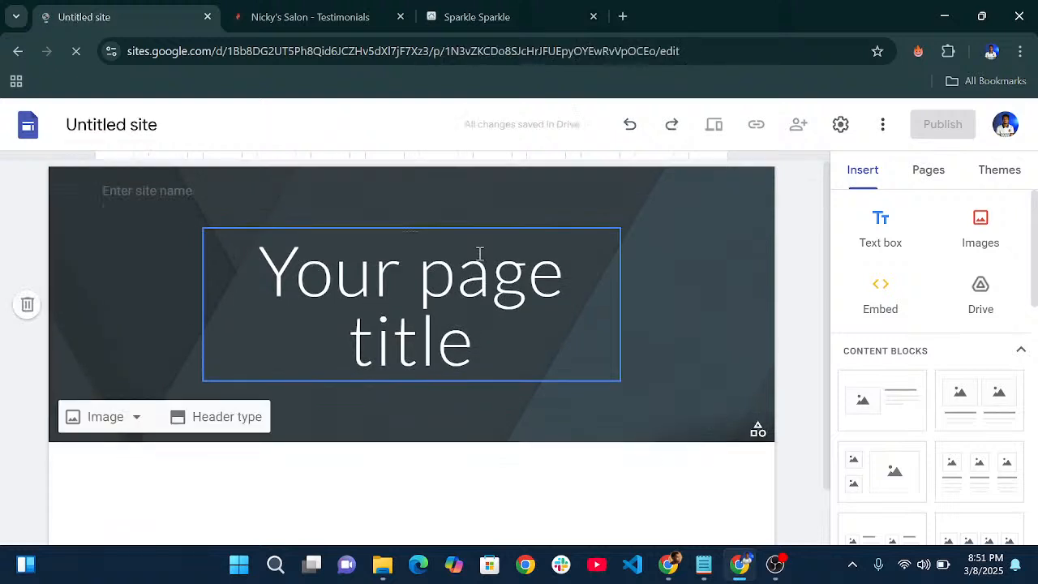
left_click(479, 254)
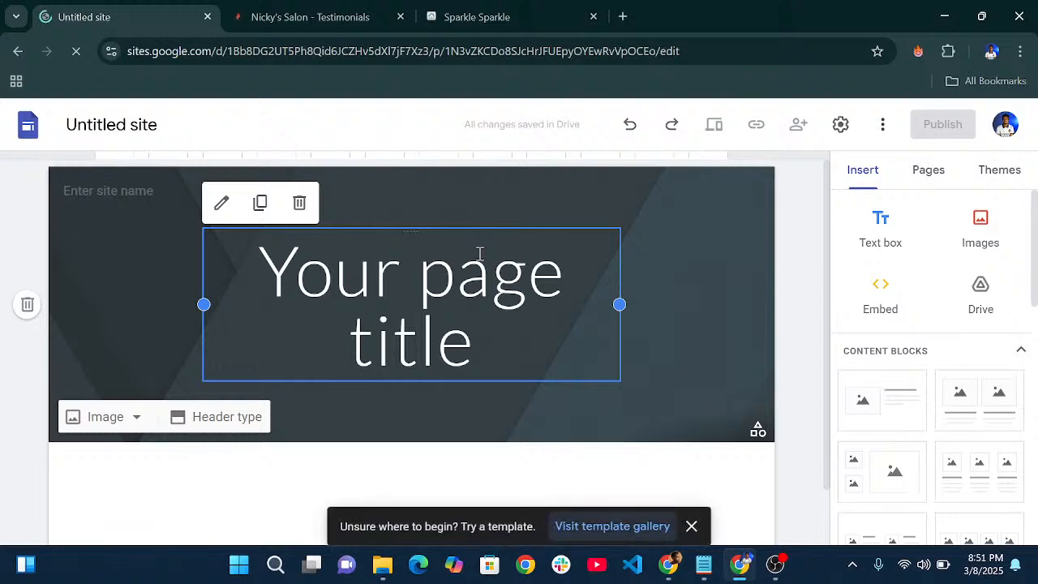
scroll(531, 290, "down", 1)
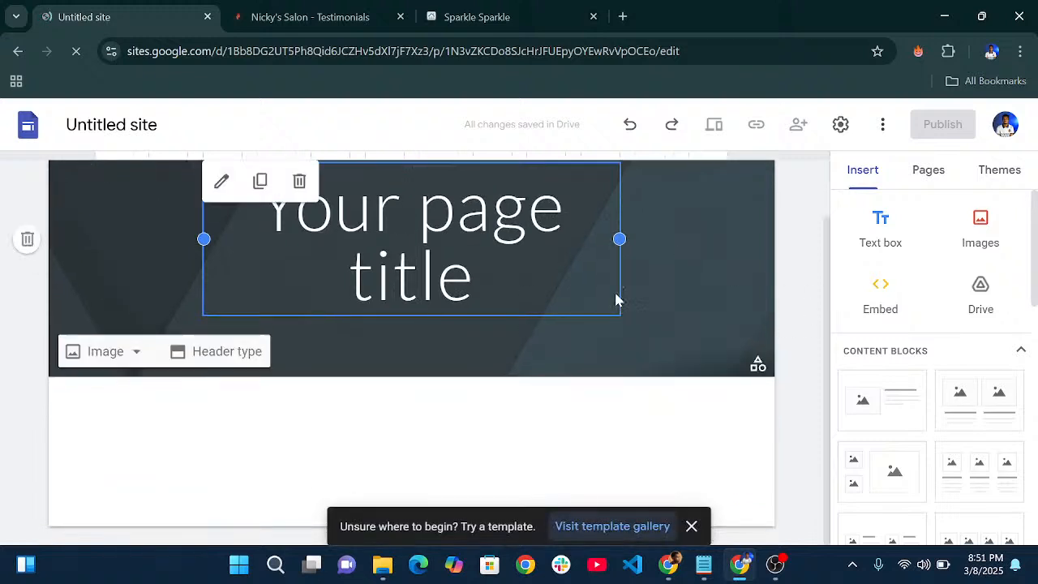
scroll(670, 325, "up", 1)
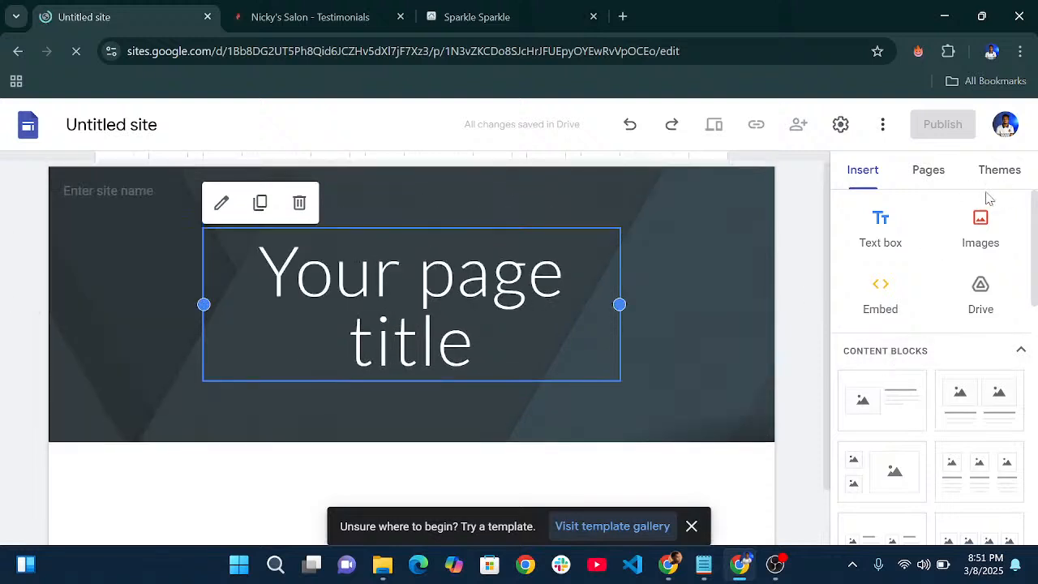
left_click(1009, 175)
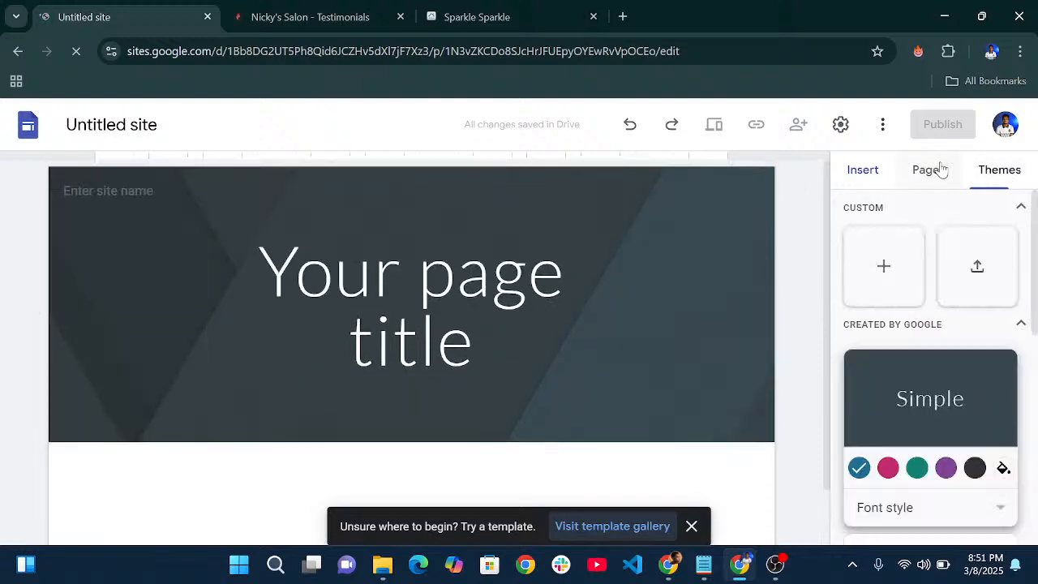
- Start a custom theme named Warmth and upload logo.png from the COZY NEST folder as its logo
left_click(884, 267)
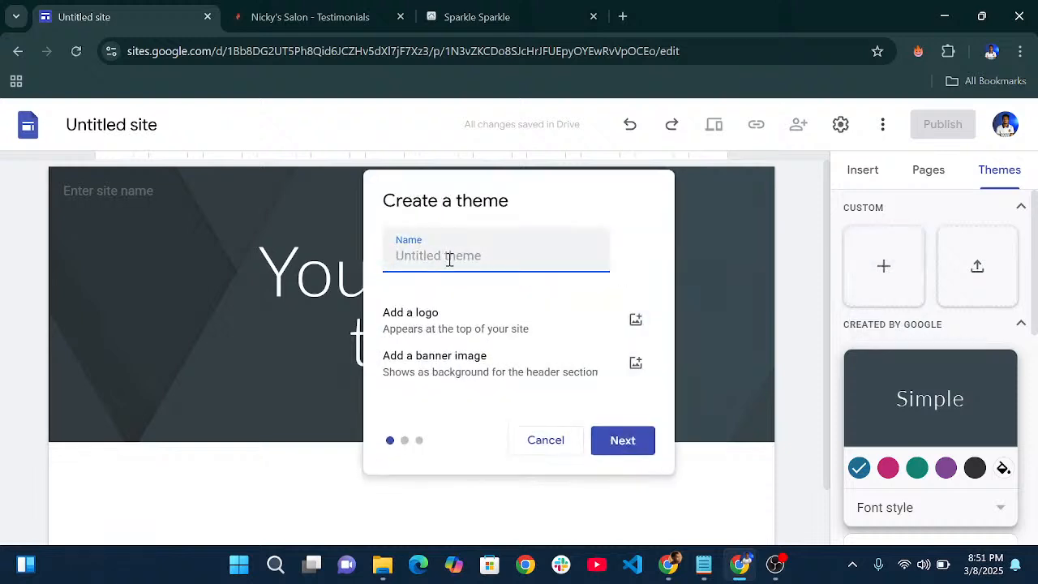
type("War")
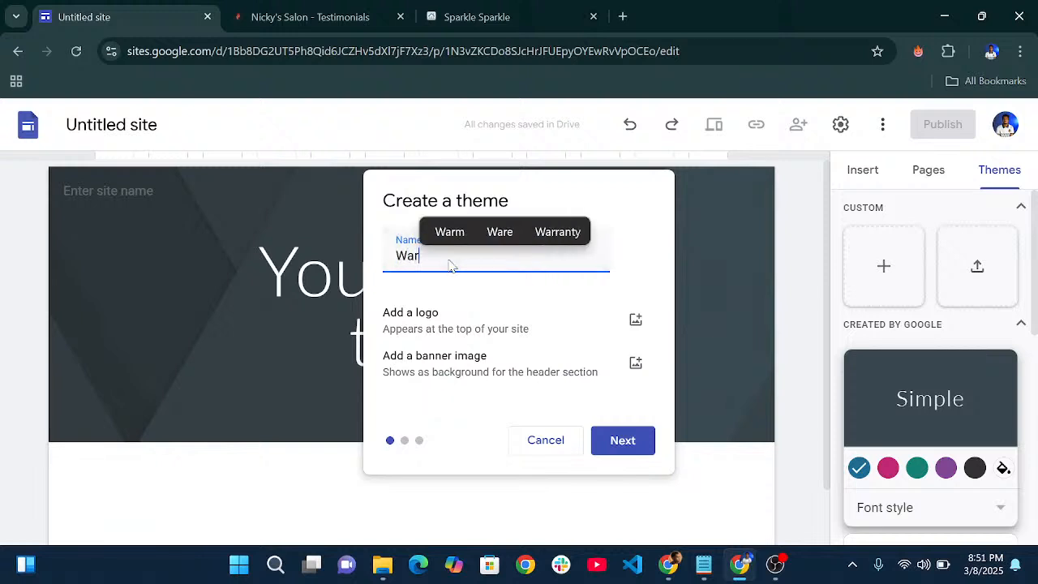
type("mth")
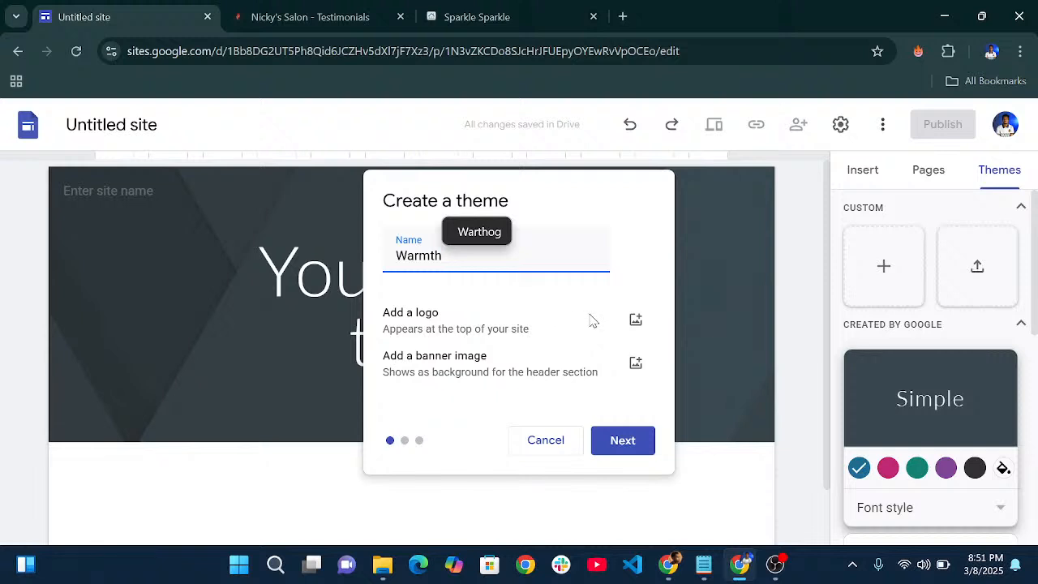
left_click(636, 319)
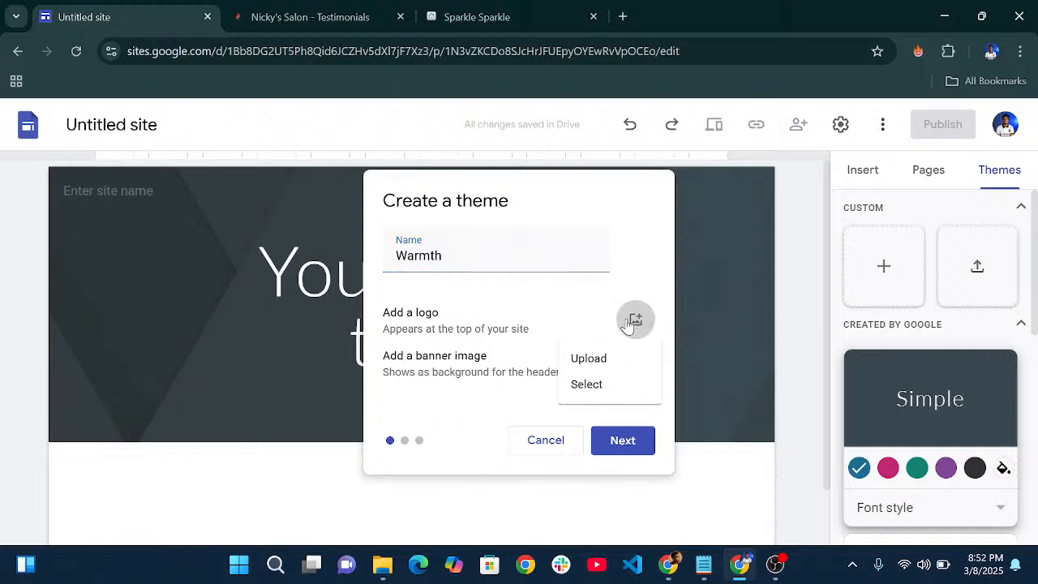
left_click(599, 362)
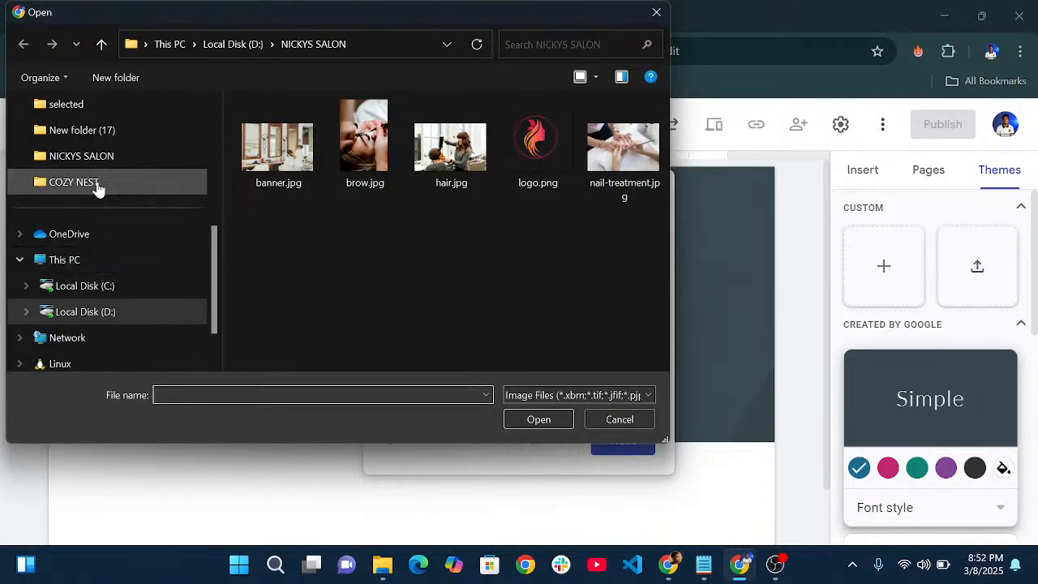
left_click(98, 188)
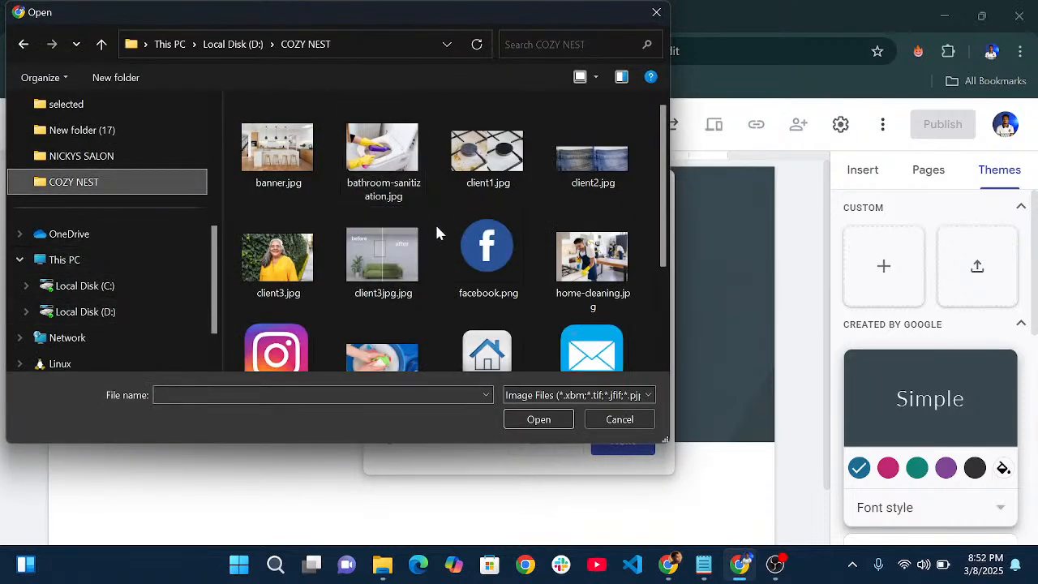
scroll(487, 253, "down", 1)
scroll(487, 254, "down", 2)
scroll(486, 253, "up", 3)
scroll(485, 208, "down", 2)
scroll(487, 210, "up", 1)
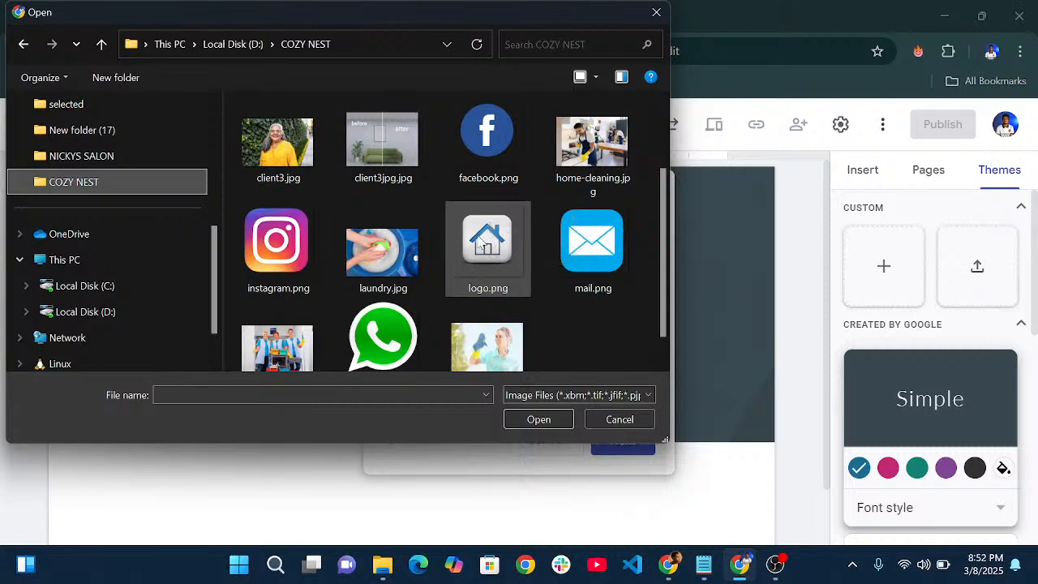
left_click(479, 237)
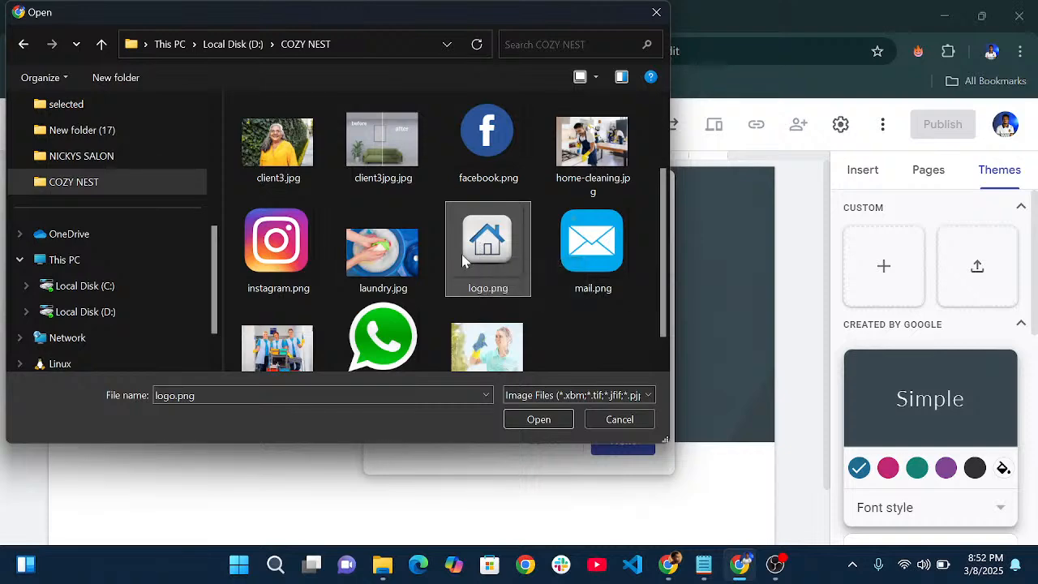
left_click(537, 423)
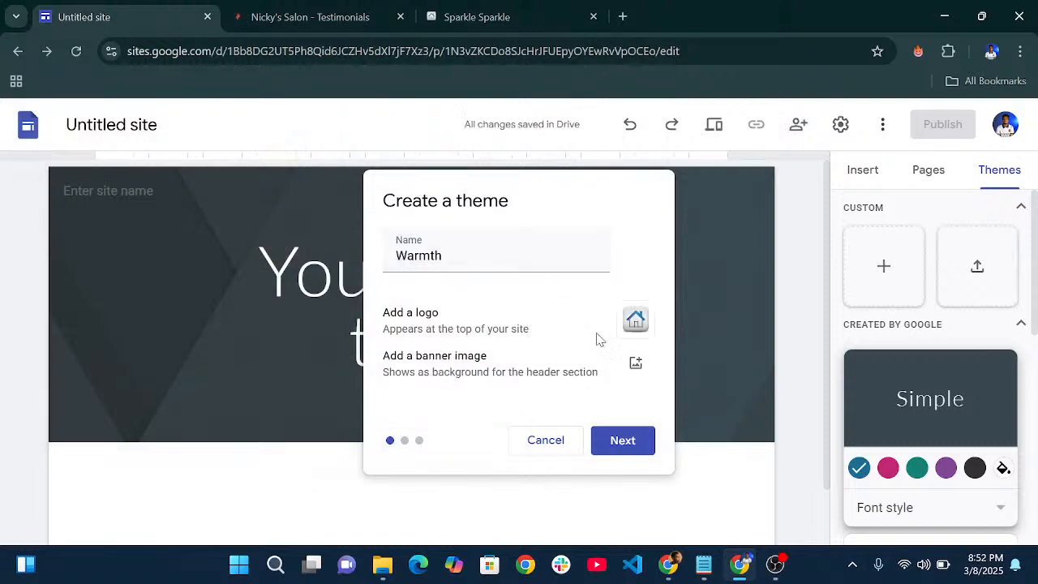
- Upload banner.jpg as the Warmth theme's header banner and continue to colours
left_click(635, 367)
left_click(598, 399)
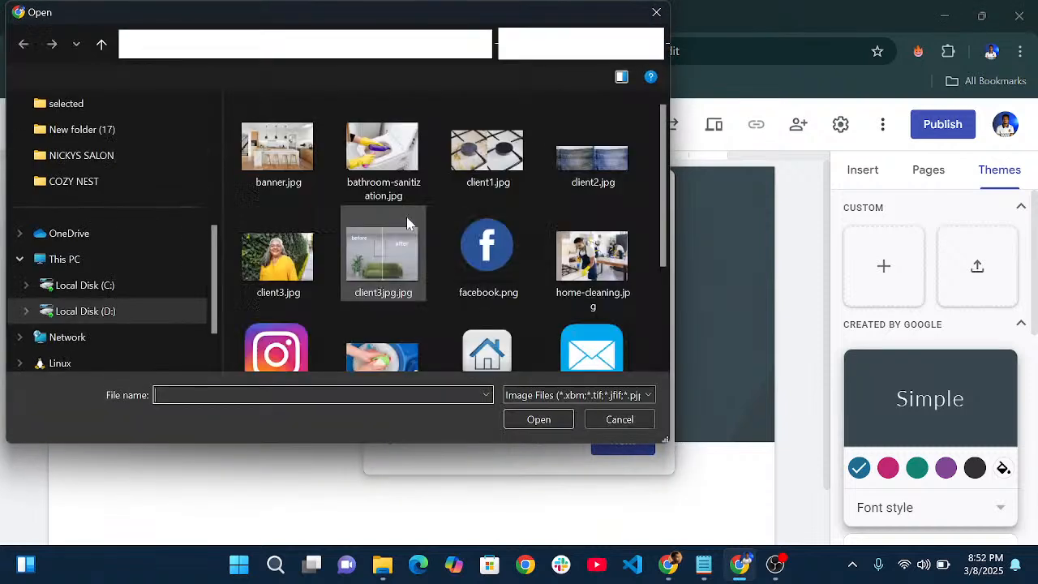
left_click(301, 186)
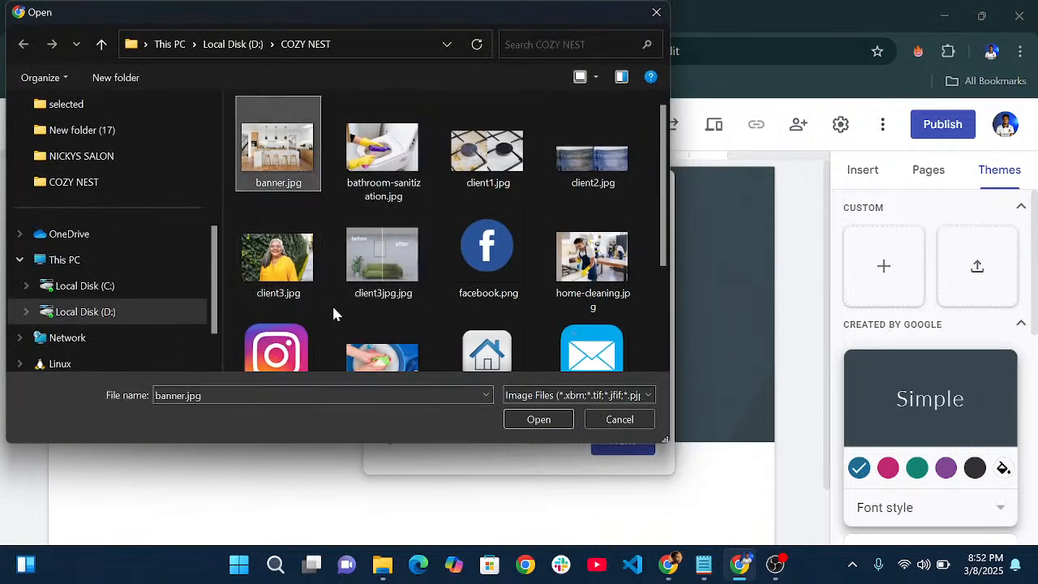
left_click(530, 420)
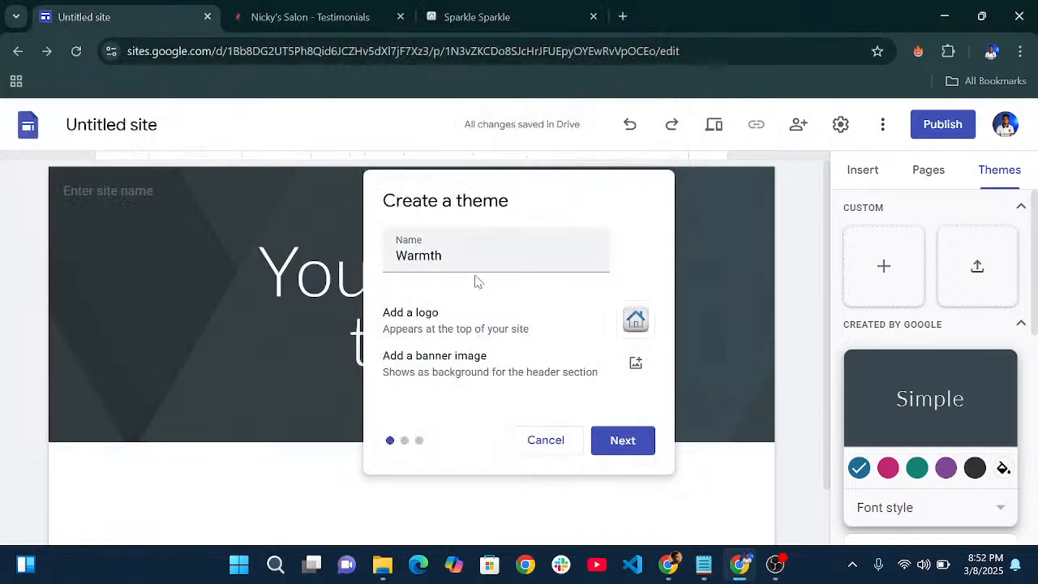
left_click(621, 444)
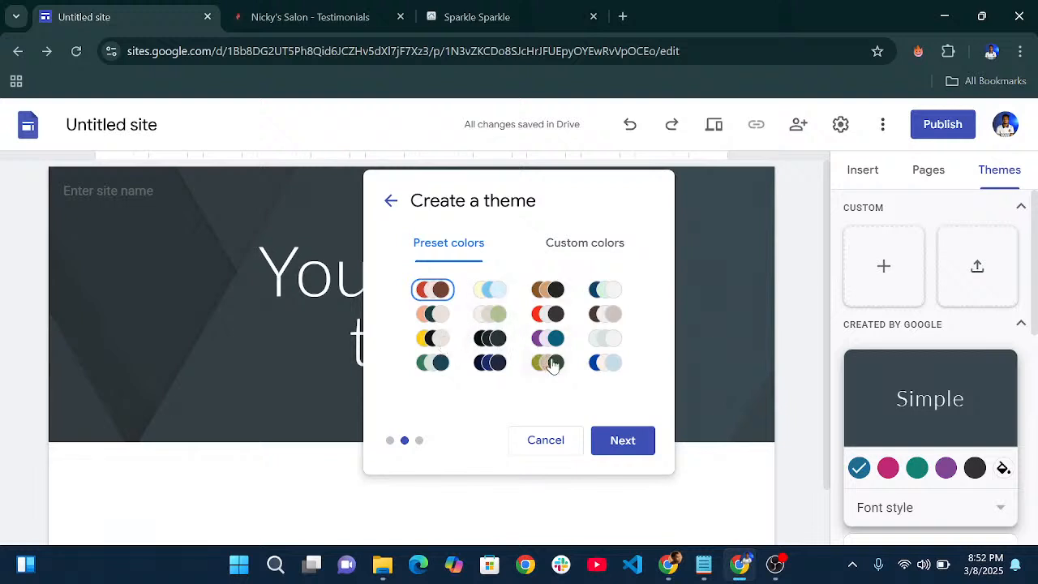
- Give Warmth the black preset colour scheme after trying custom colours #BF9000 and #7F6000
left_click(489, 344)
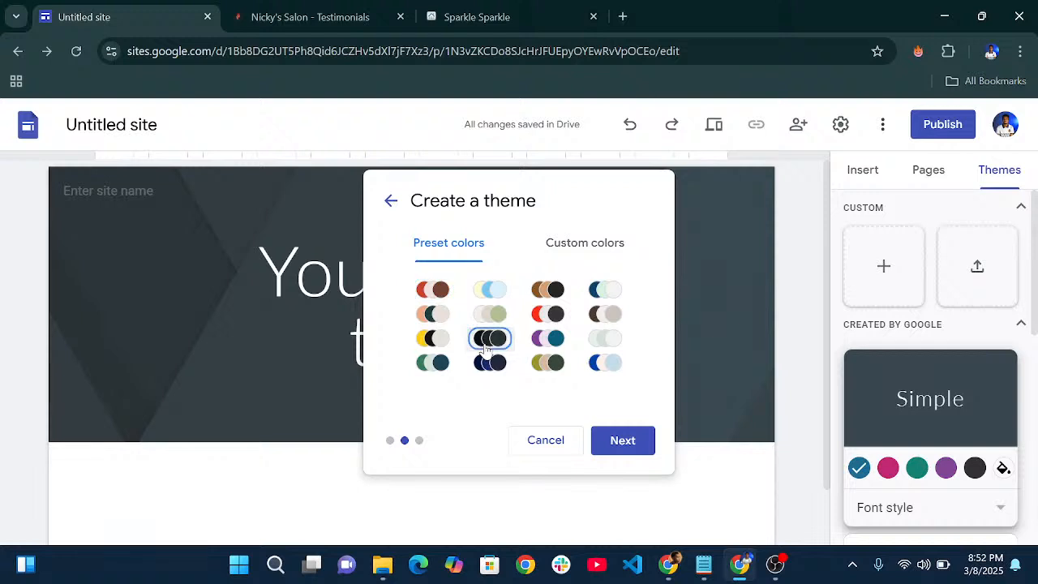
left_click(584, 243)
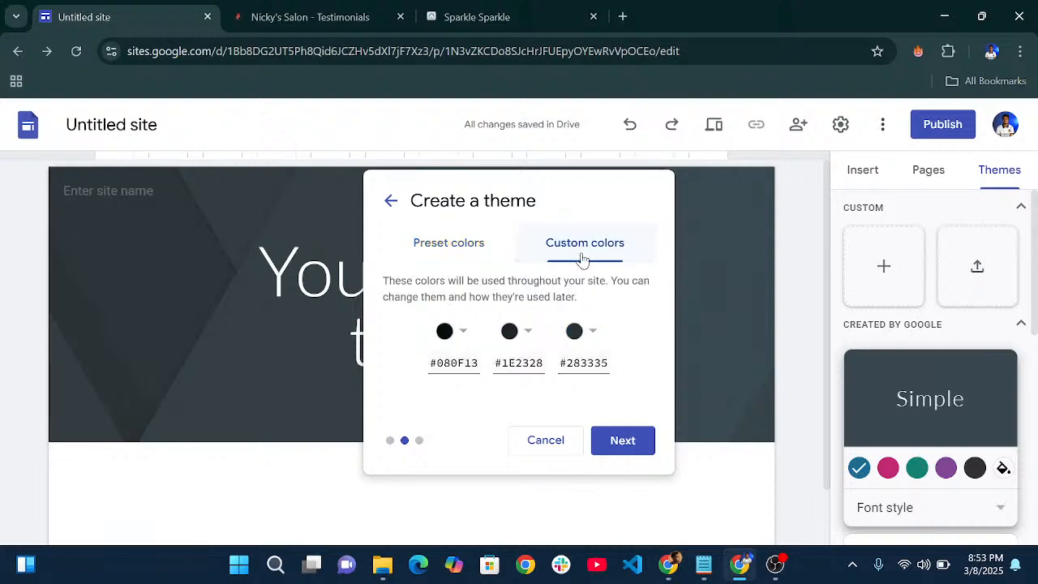
left_click(461, 333)
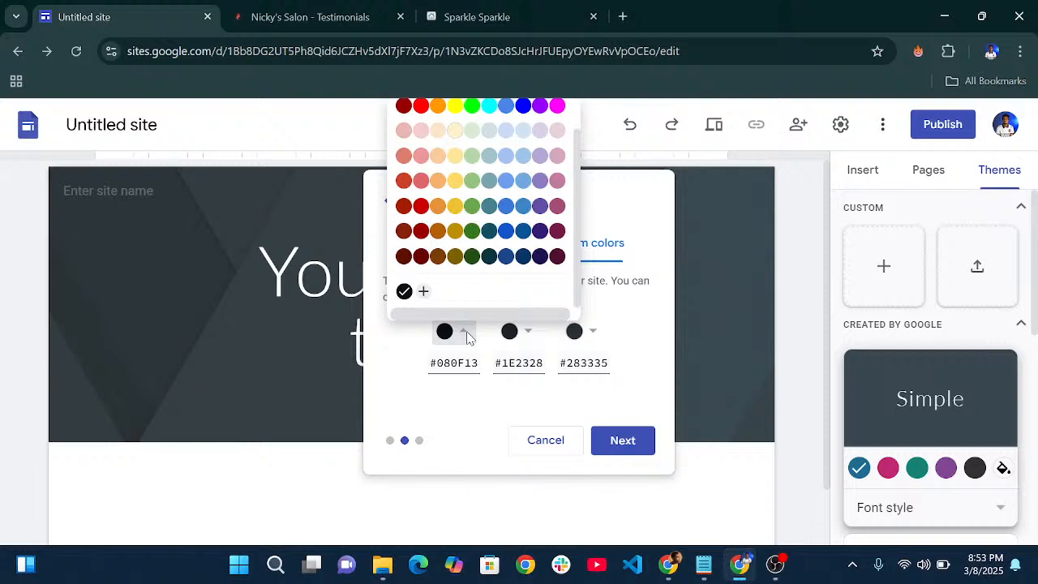
left_click(455, 231)
left_click(523, 336)
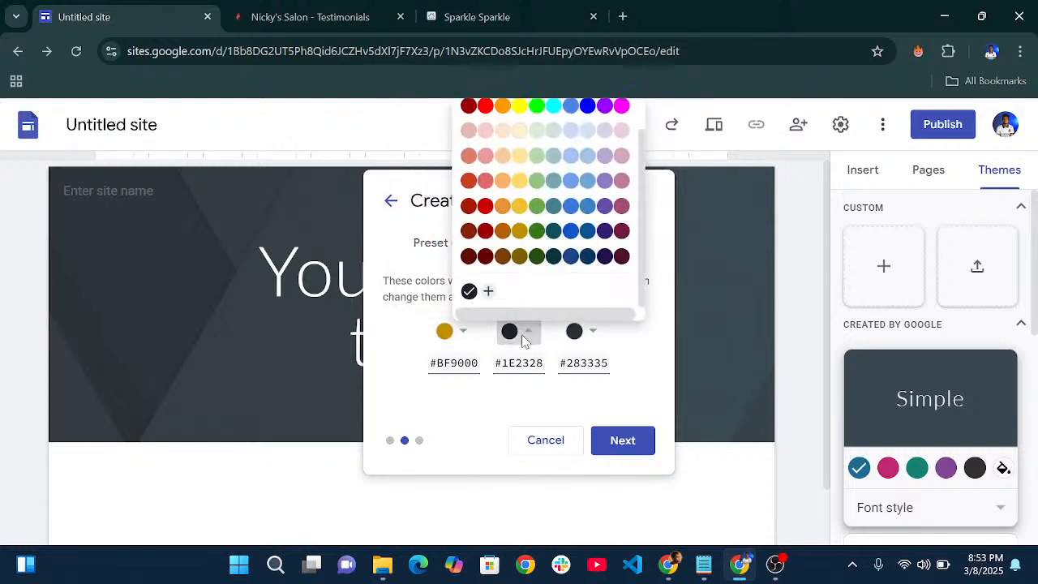
left_click(519, 256)
left_click_drag(540, 369, 492, 372)
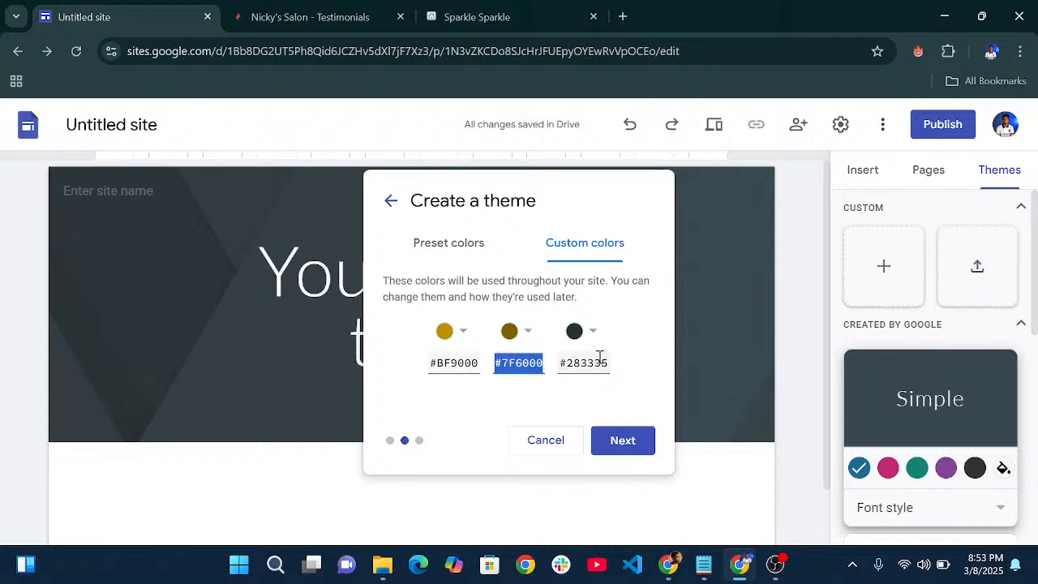
left_click_drag(607, 362, 526, 366)
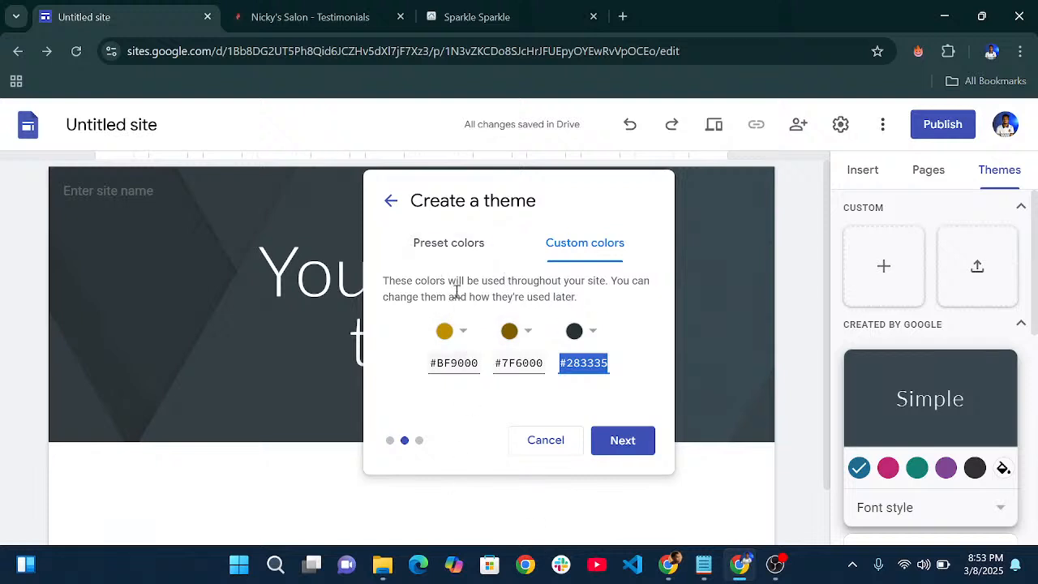
left_click(454, 258)
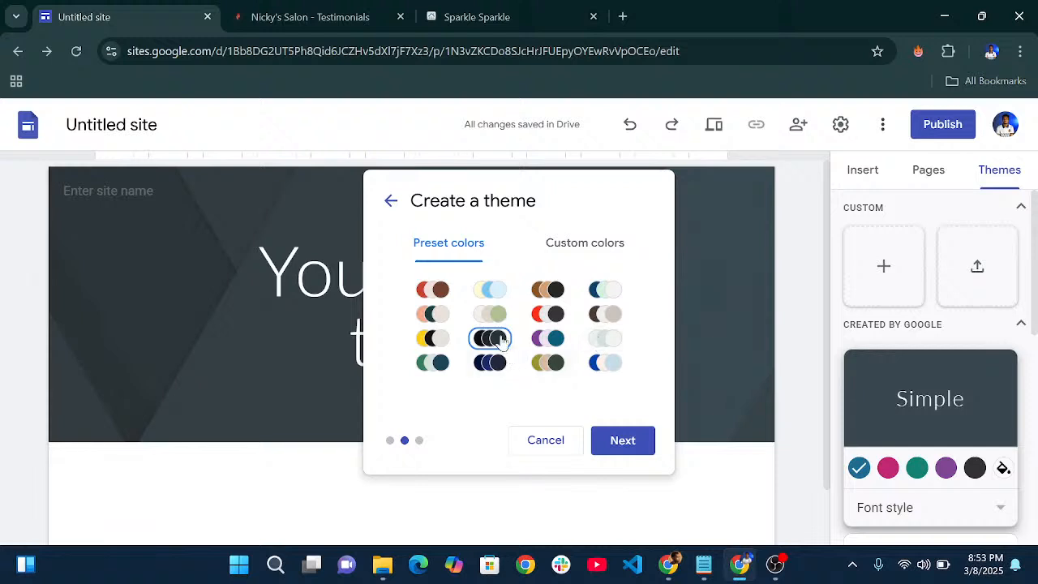
left_click(621, 442)
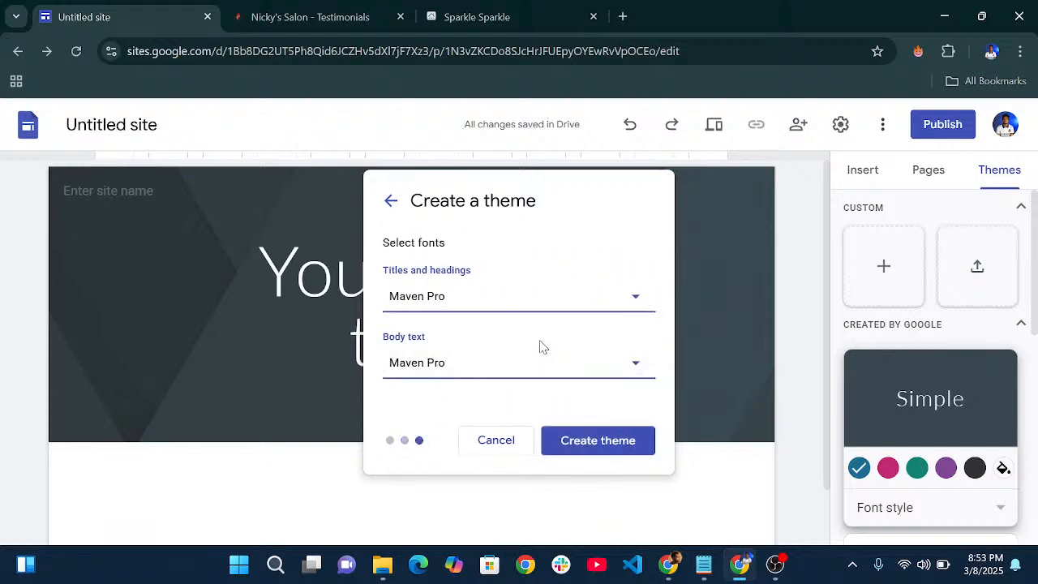
- Set the titles and headings font to Roboto Serif
left_click(487, 300)
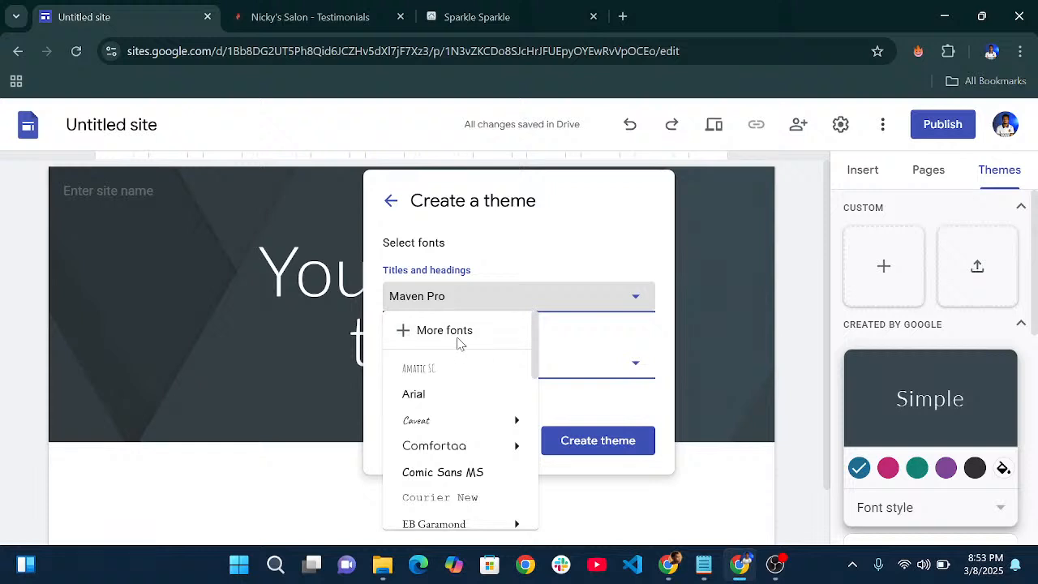
scroll(450, 381, "down", 5)
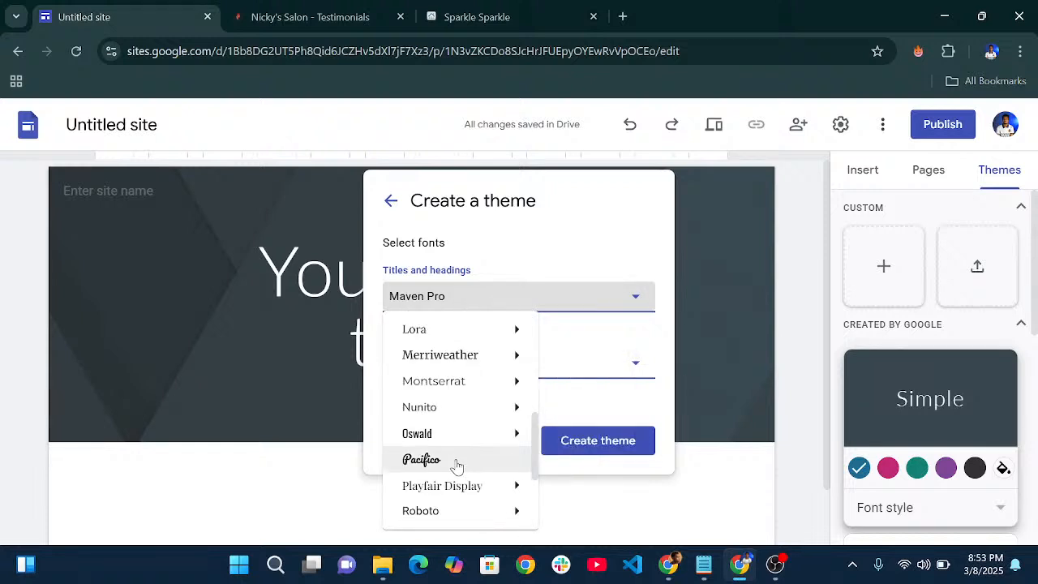
scroll(456, 463, "down", 4)
scroll(454, 454, "up", 2)
mouse_move(453, 449)
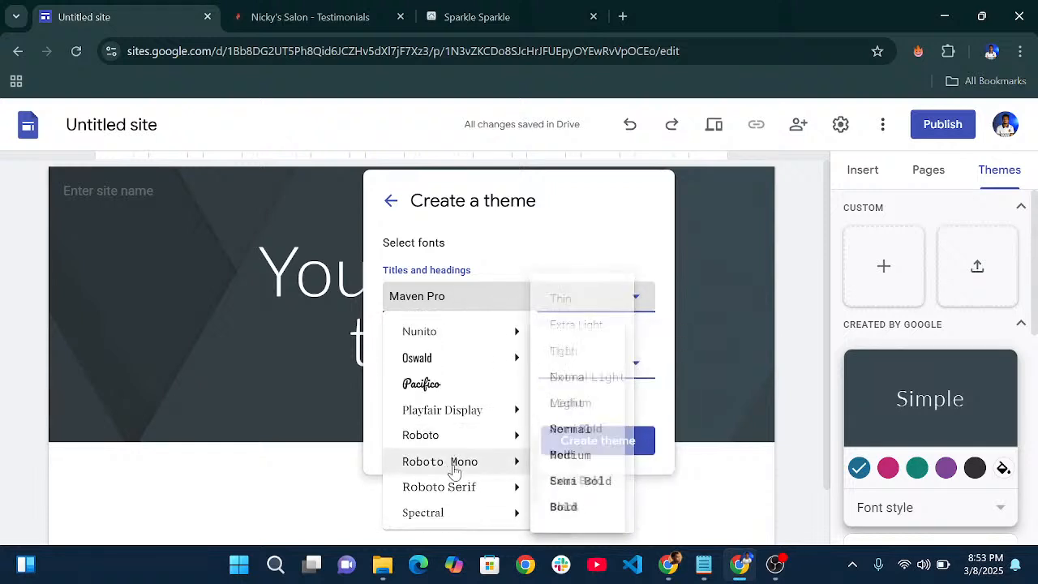
mouse_move(488, 330)
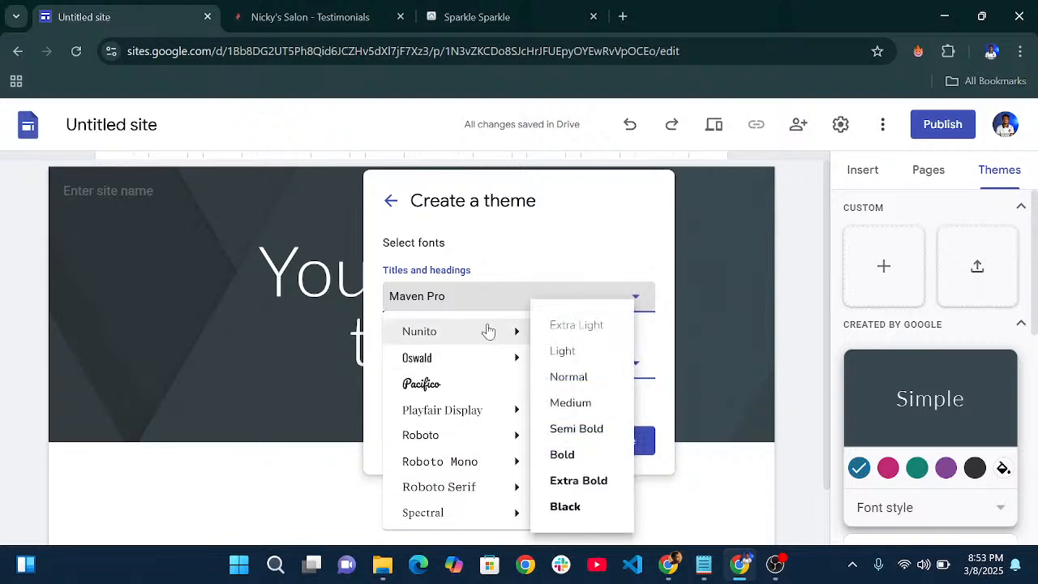
left_click(452, 490)
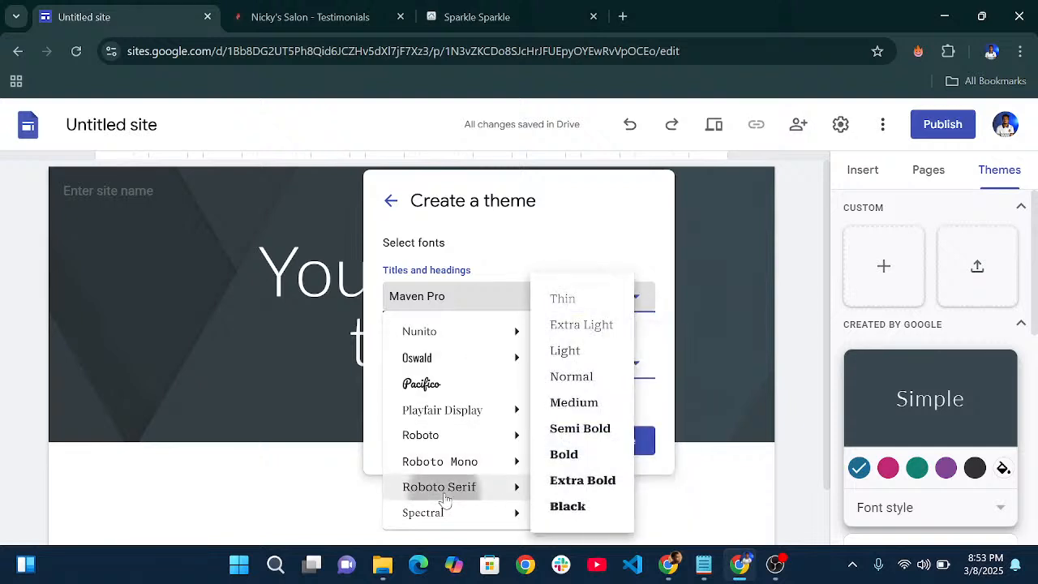
- Set the body text font to Roboto
left_click(470, 363)
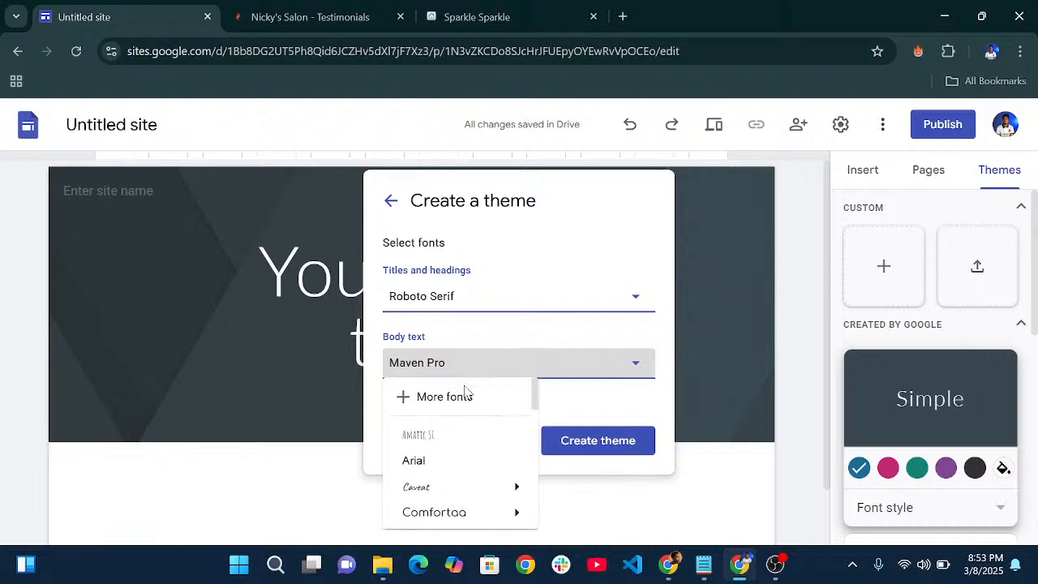
scroll(457, 479, "down", 3)
scroll(463, 487, "down", 1)
mouse_move(465, 488)
scroll(463, 489, "down", 2)
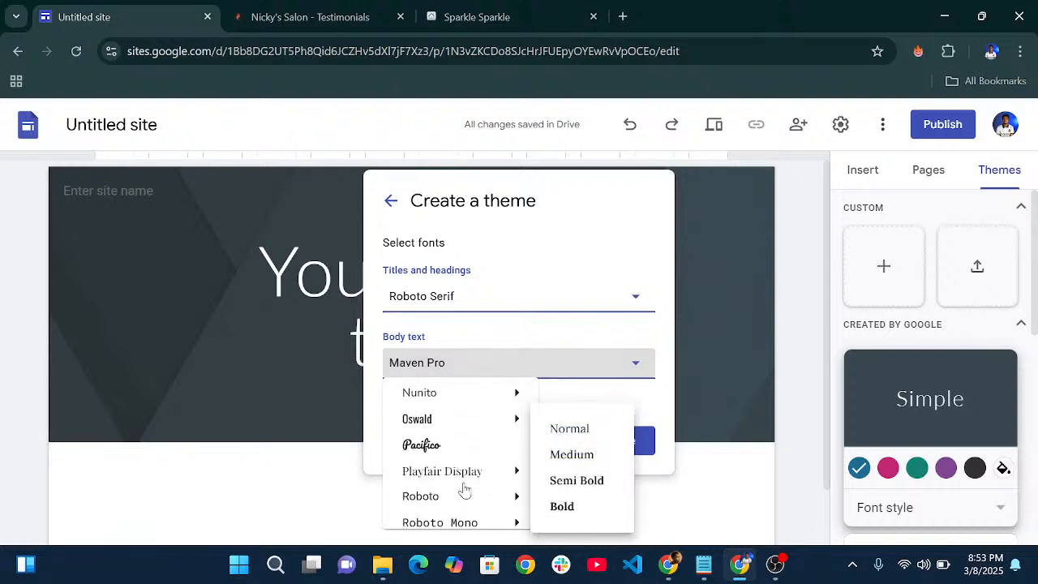
left_click(446, 496)
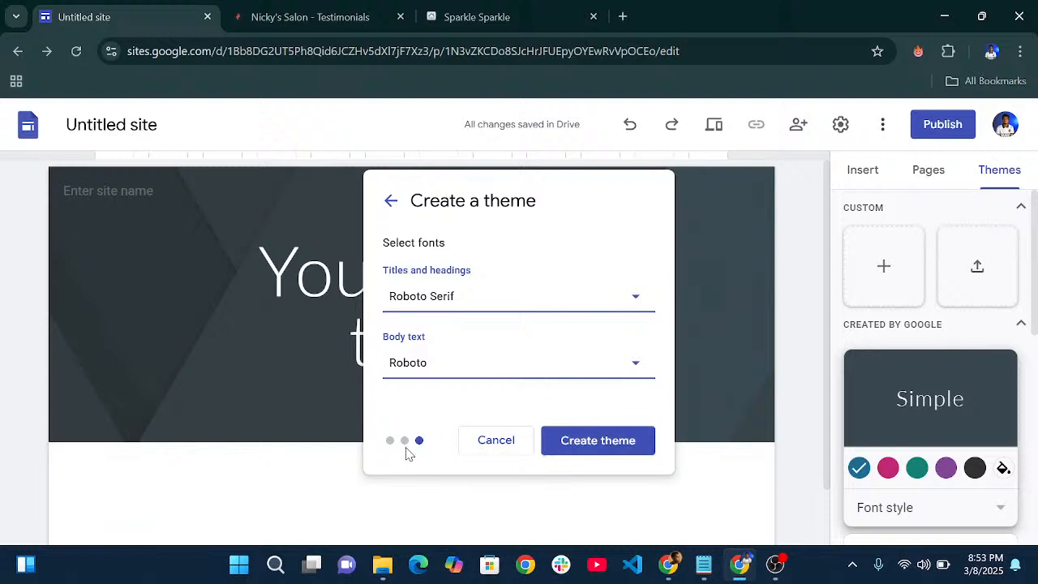
- Create the Warmth theme and switch its colours to the second palette drawn from the logo
left_click(596, 440)
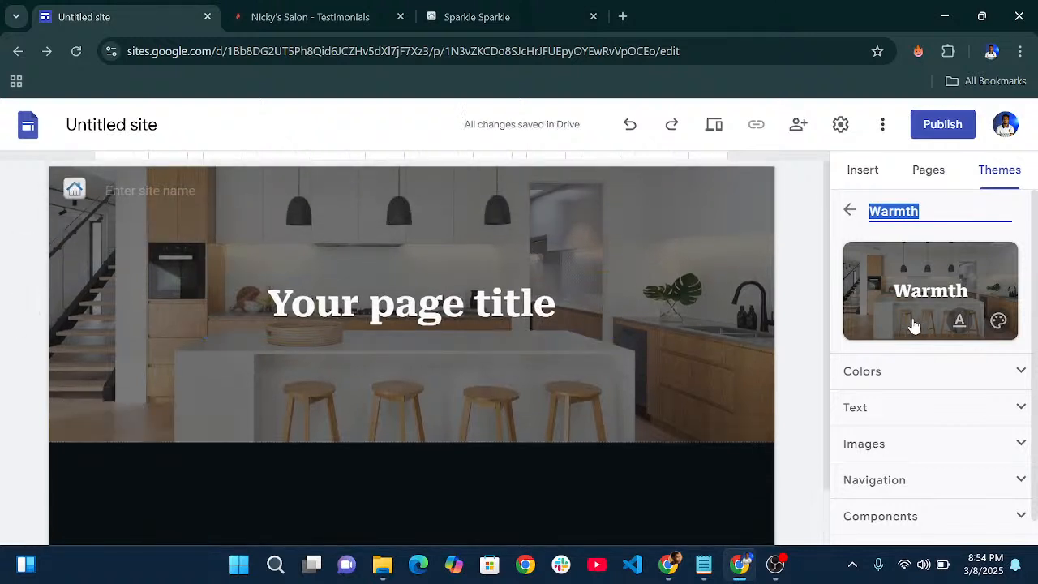
left_click(841, 237)
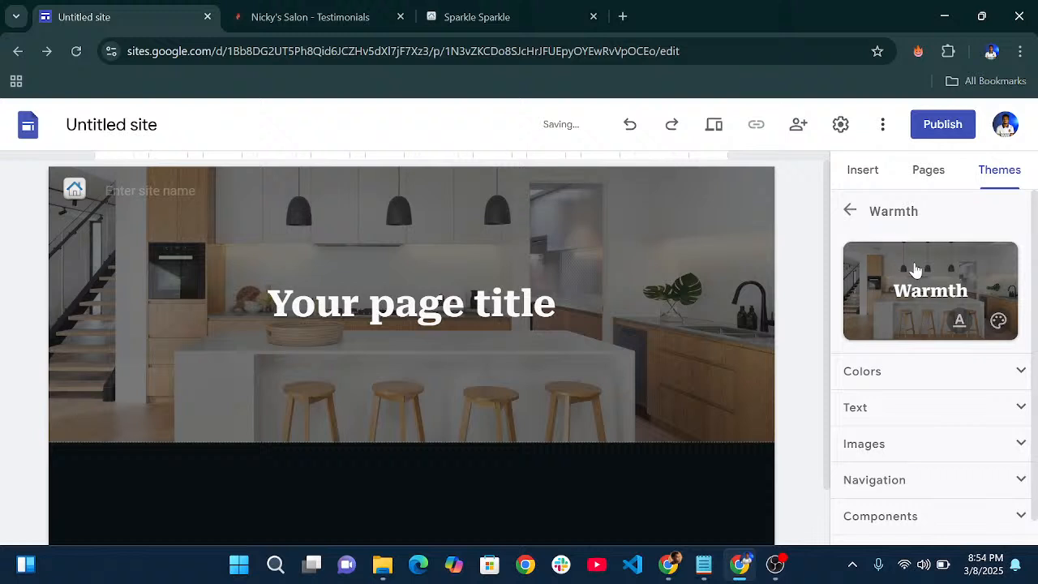
left_click(998, 324)
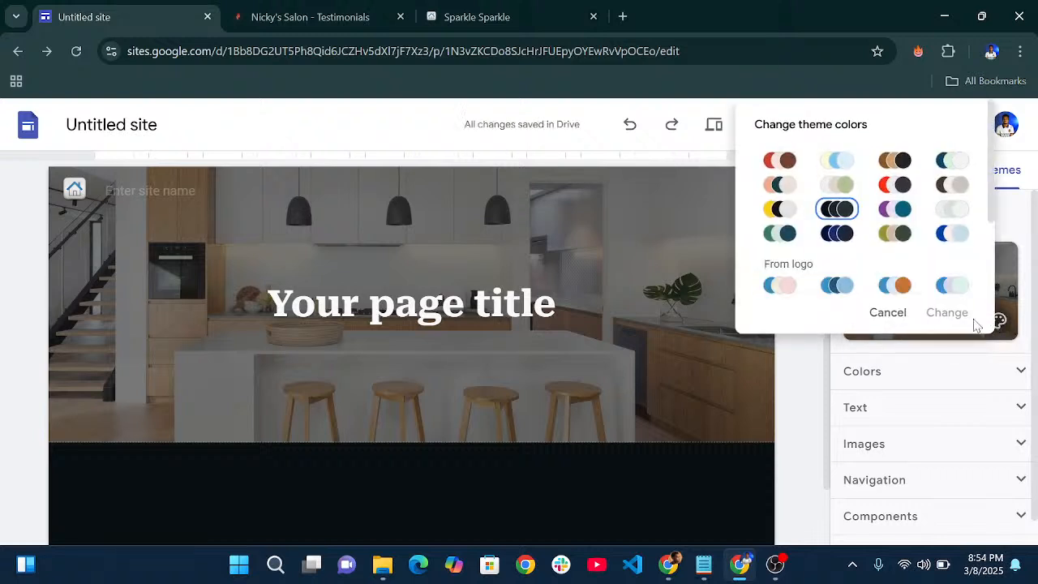
scroll(860, 264, "down", 2)
scroll(859, 262, "up", 2)
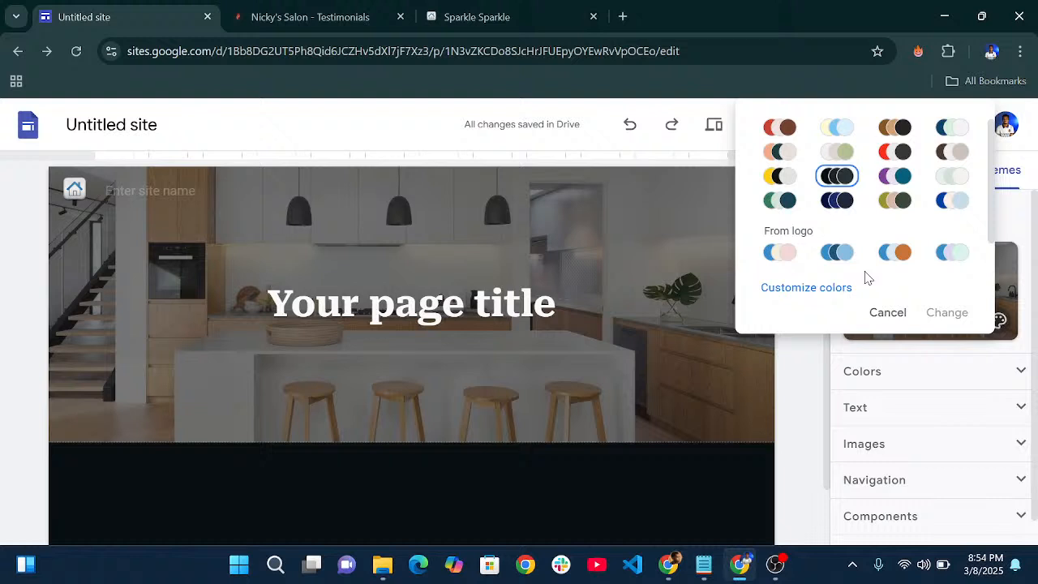
left_click(838, 254)
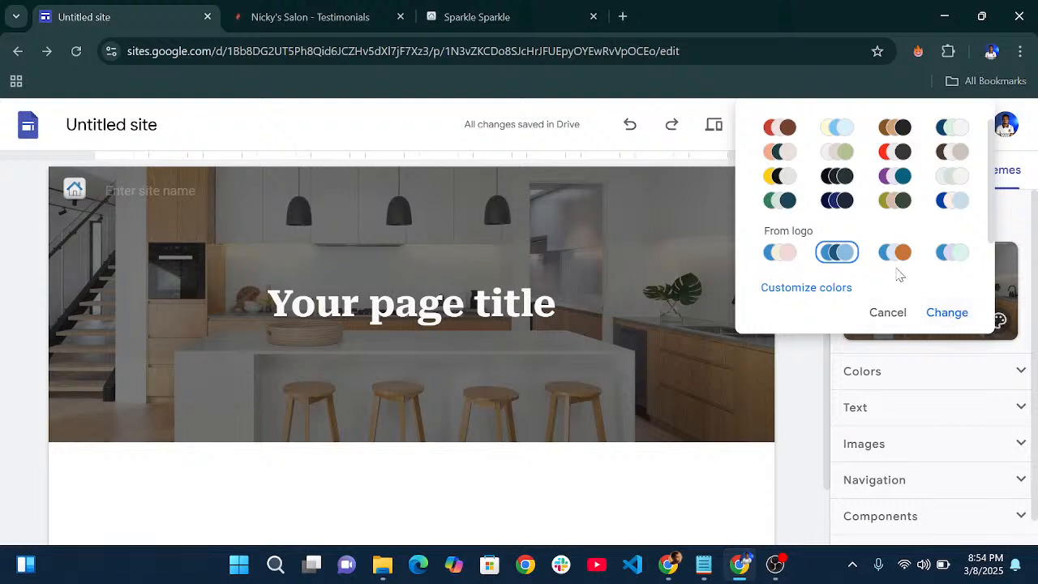
left_click(947, 313)
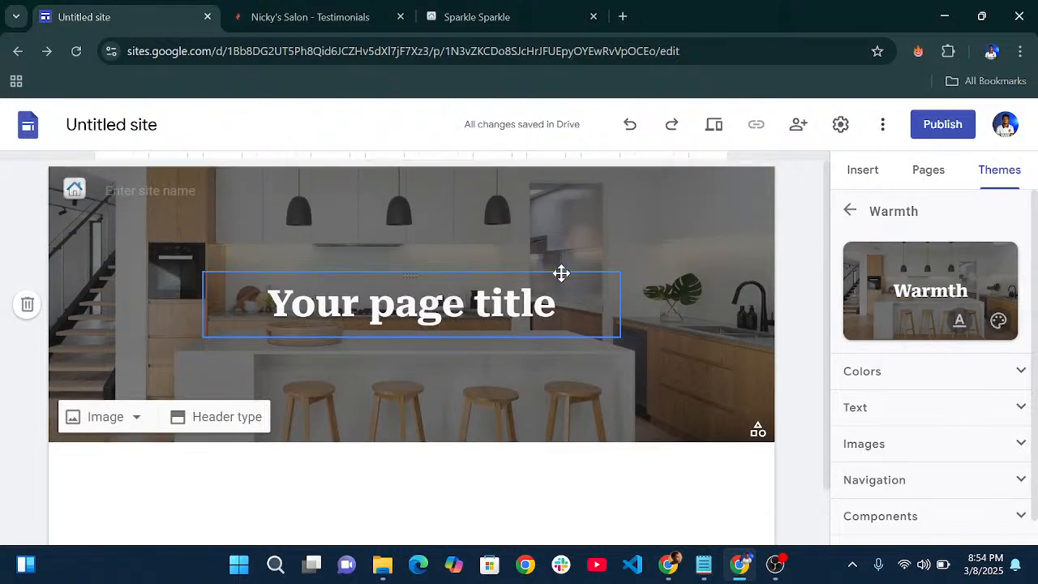
mouse_move(72, 188)
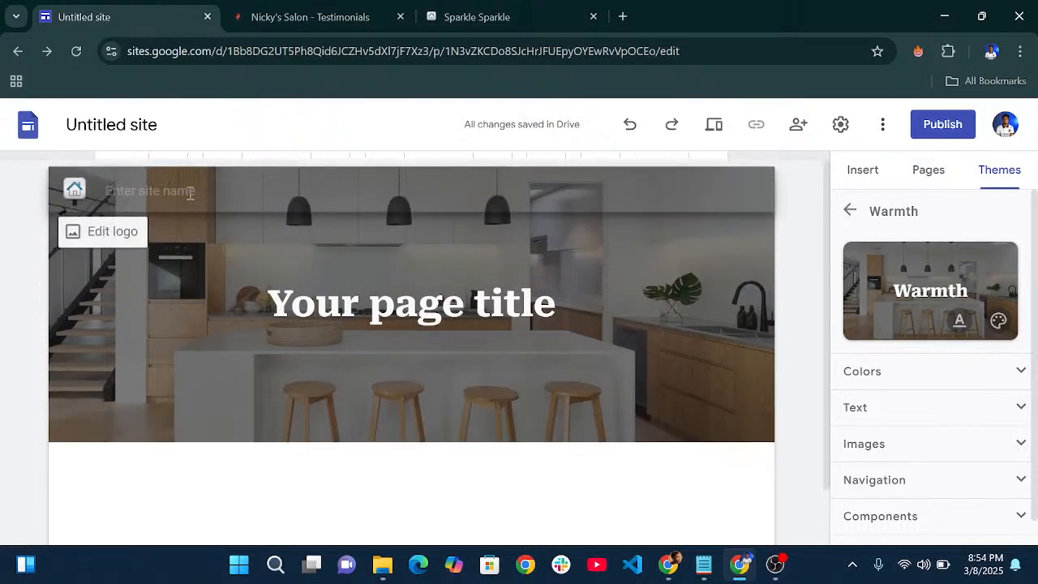
scroll(916, 280, "down", 1)
- Add a new page named About from the Pages panel
left_click(928, 169)
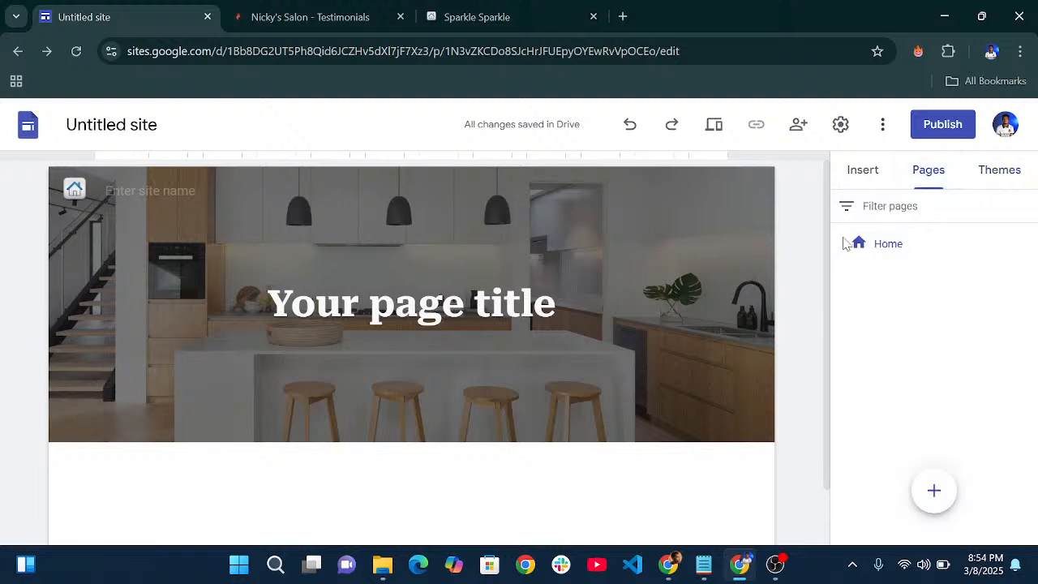
mouse_move(929, 510)
left_click(933, 492)
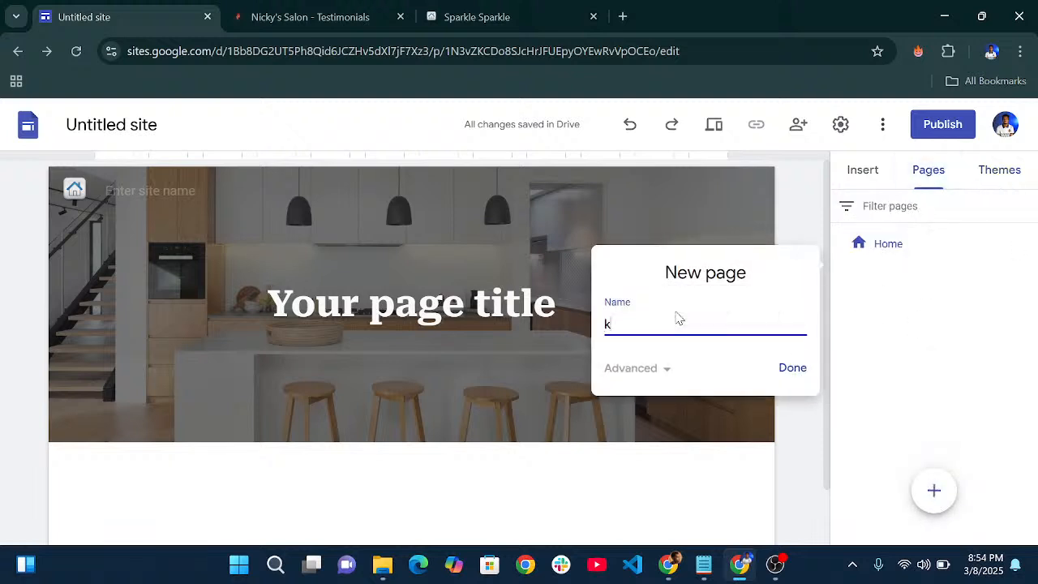
type("About")
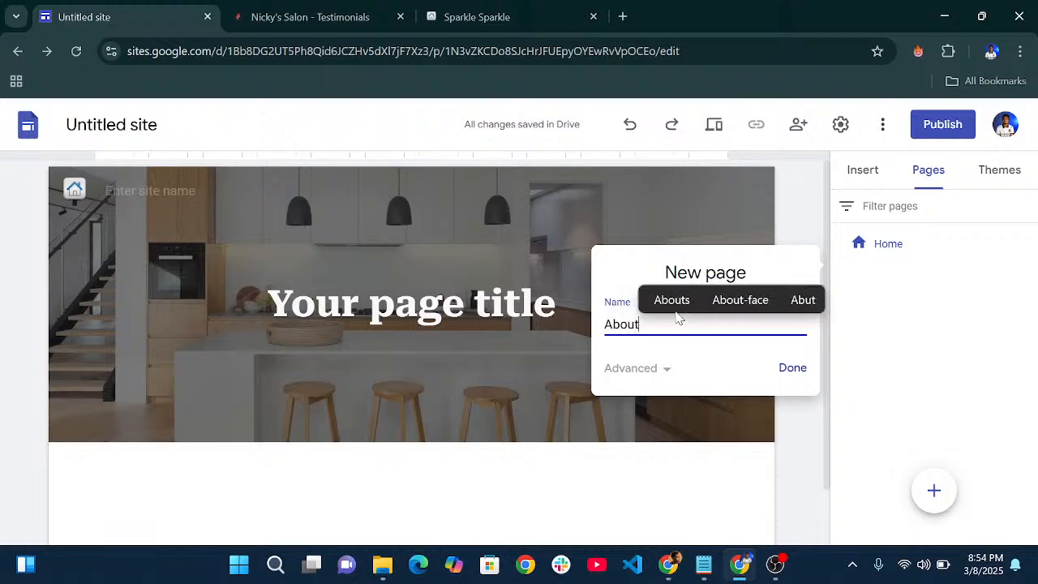
left_click(790, 369)
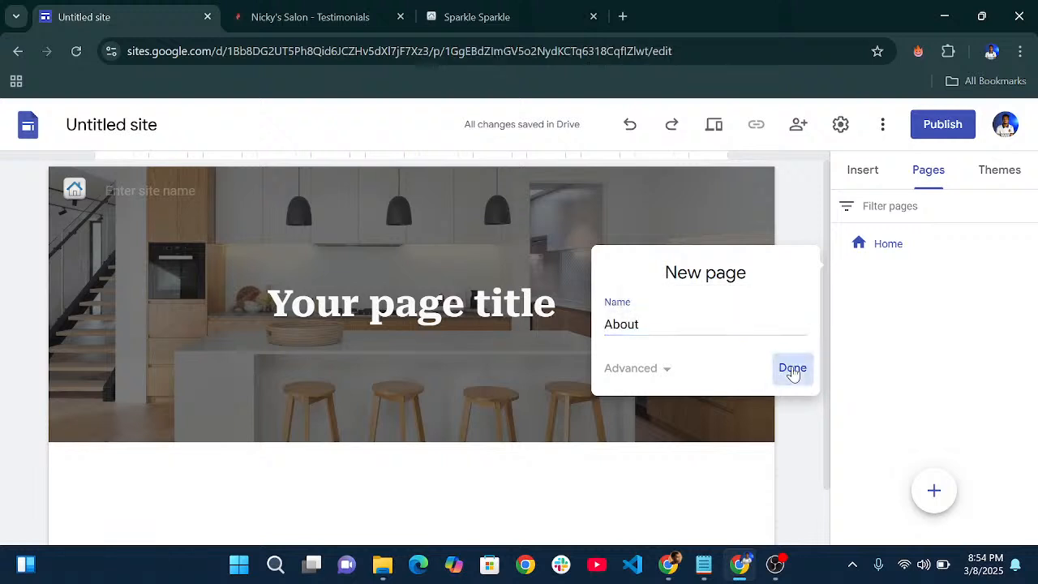
- Add a Contact page, then return to editing the Home page
left_click(935, 489)
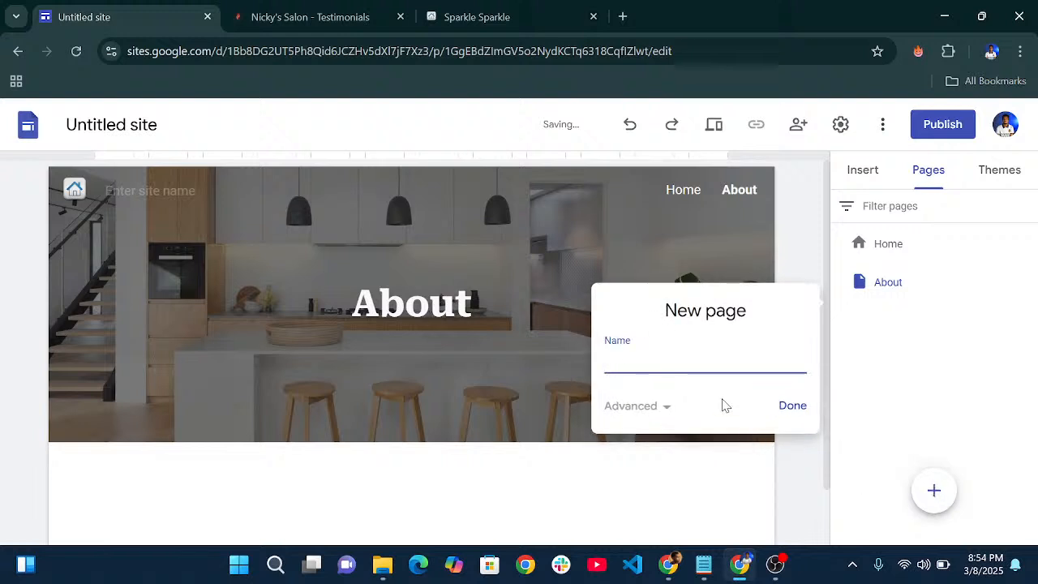
type("C")
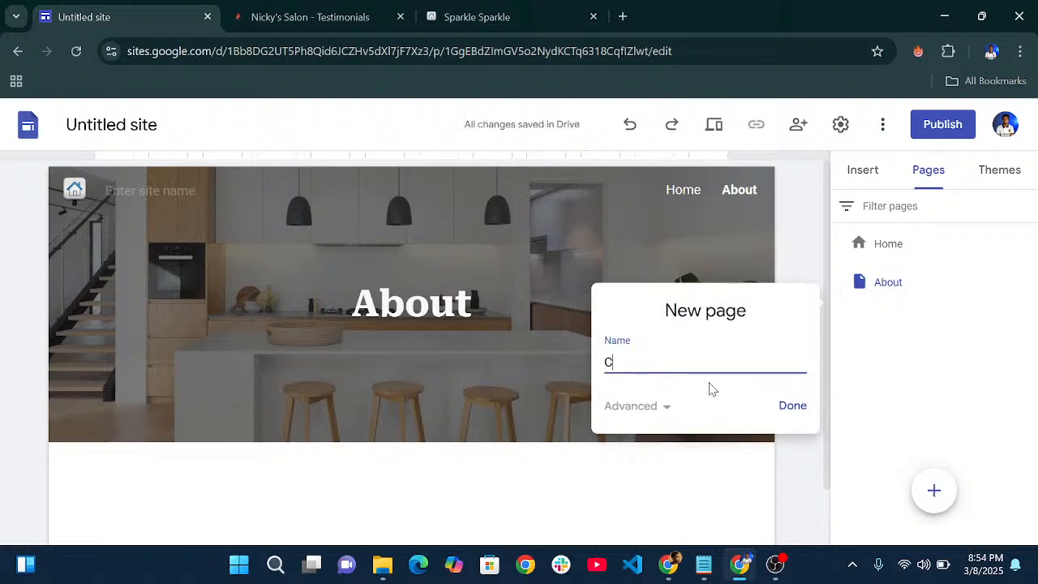
type("ontact")
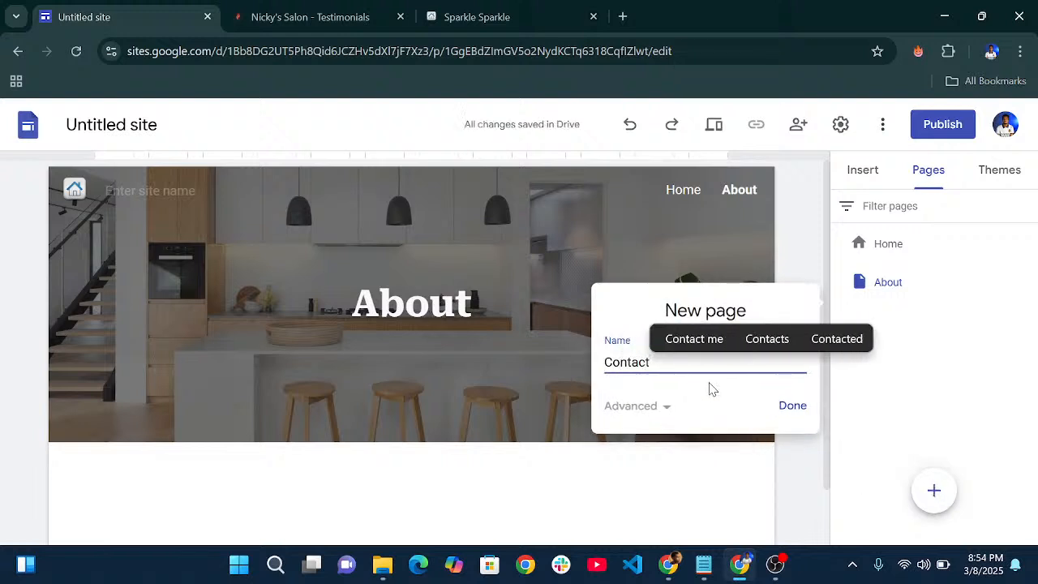
left_click(792, 406)
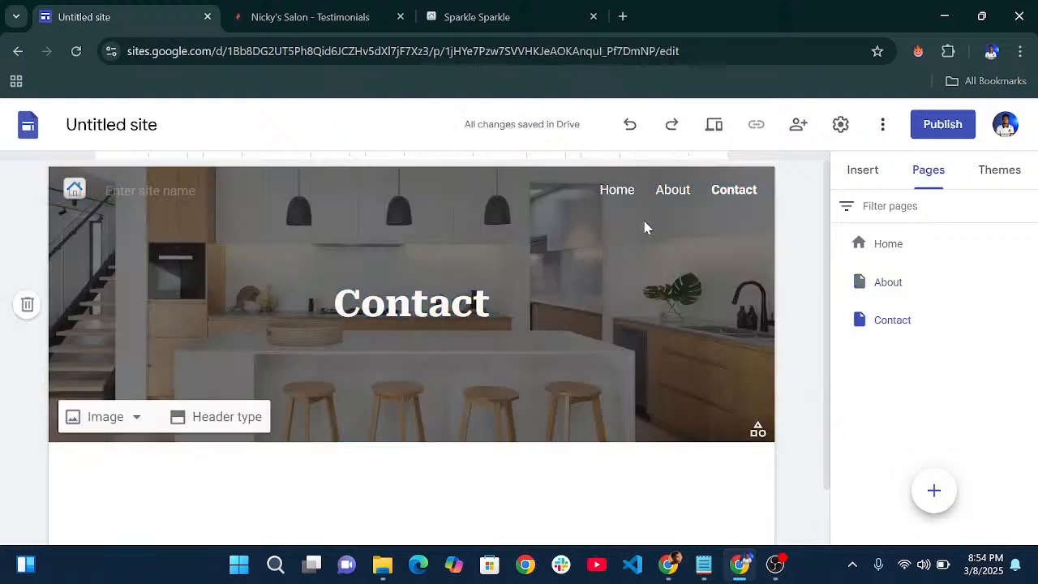
left_click(878, 247)
mouse_move(478, 274)
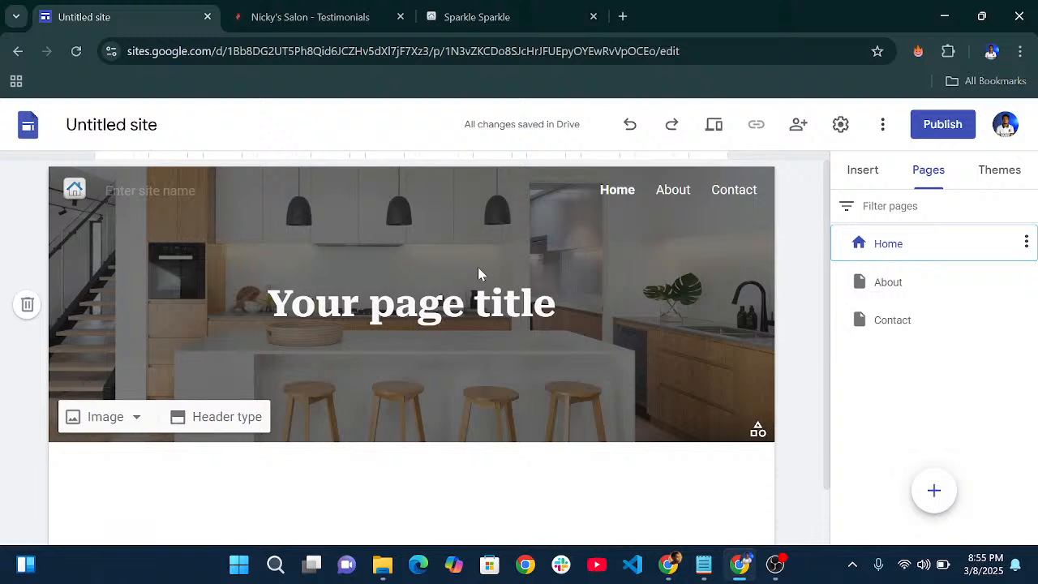
- Enter Sparkie Sparkie as the site name in the header
left_click(137, 193)
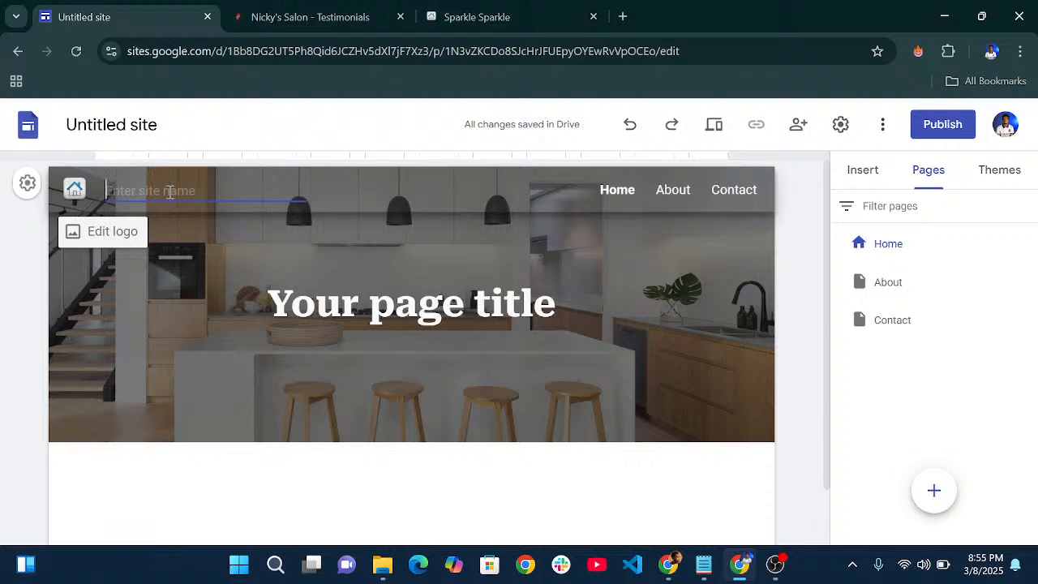
type("S")
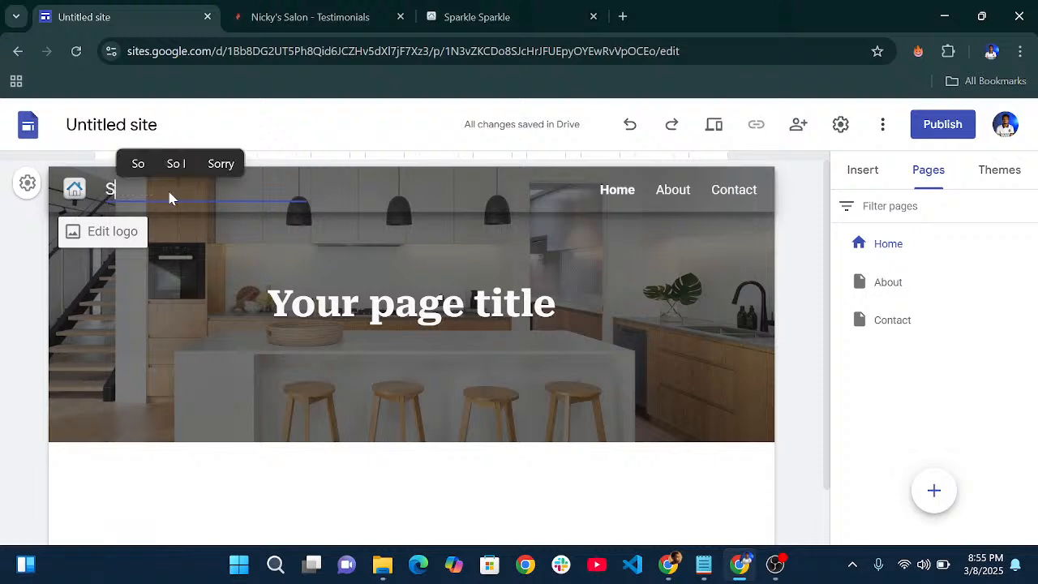
type("parkle")
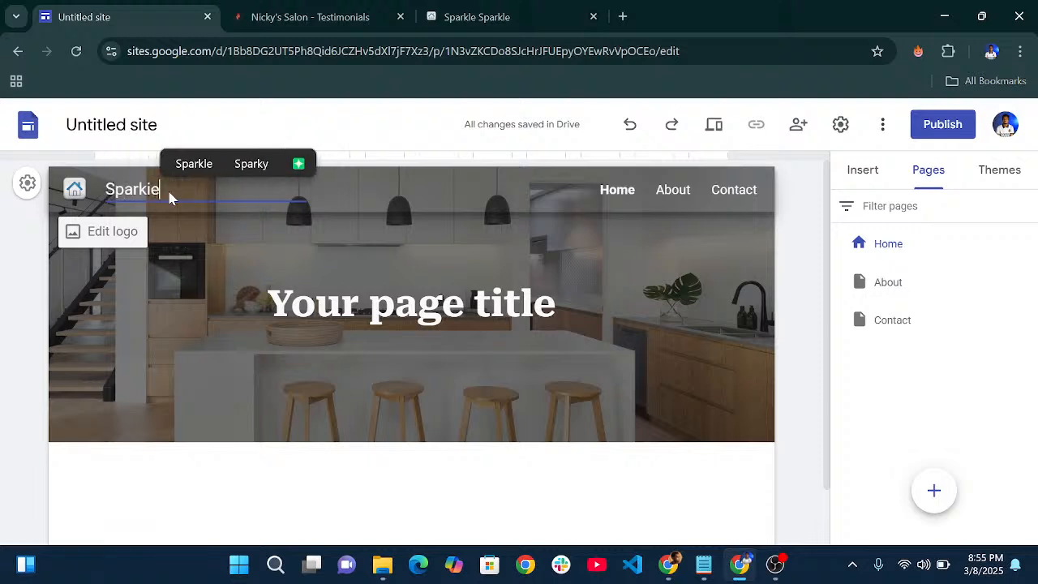
type(" Sparkie")
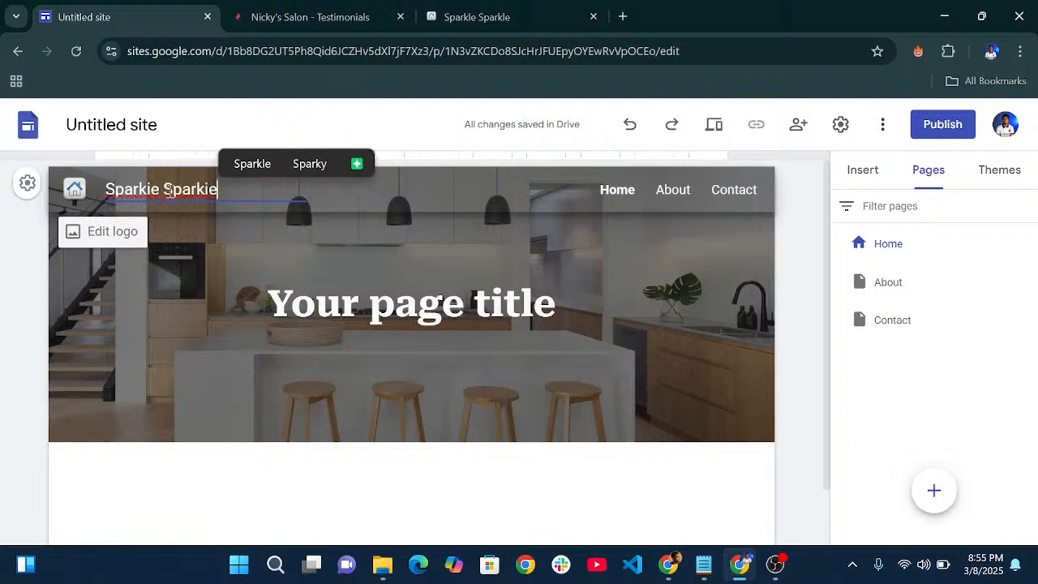
left_click(379, 245)
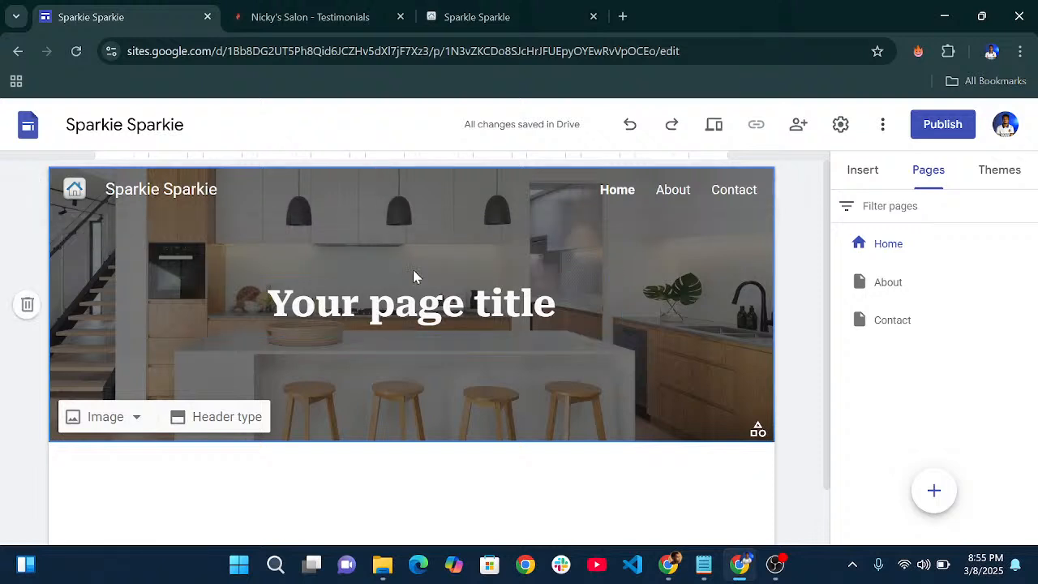
- Replace the placeholder page title with 'Welcome to The Sparkie Sparkie!', fixing the typos
left_click(369, 313)
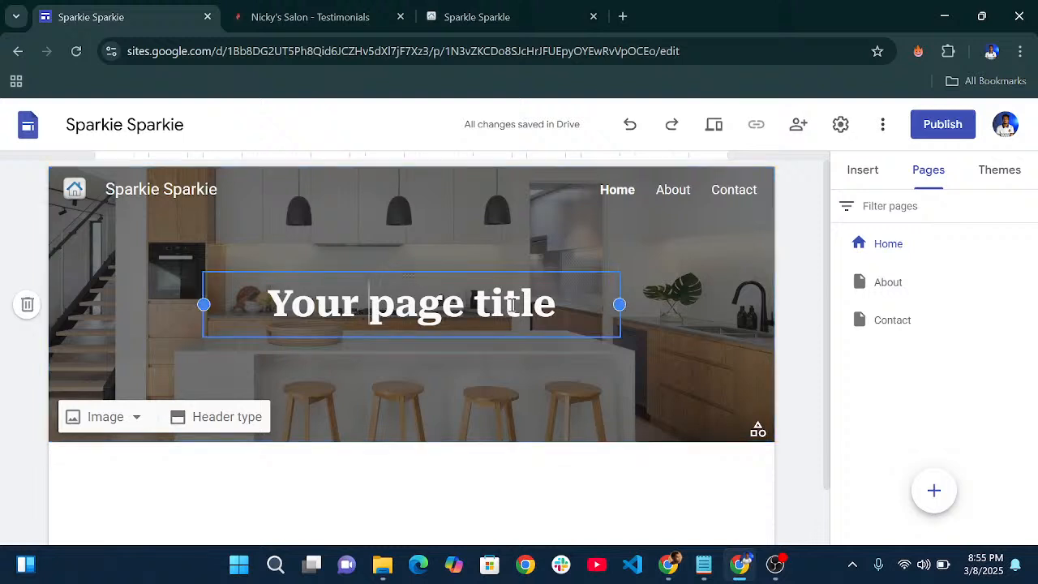
left_click_drag(584, 306, 247, 285)
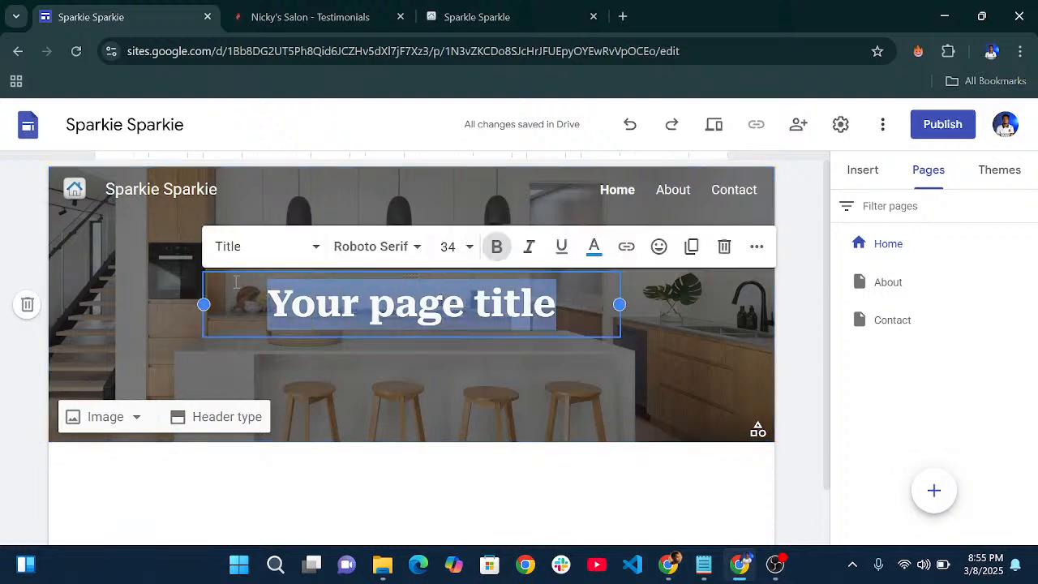
type("Welcom")
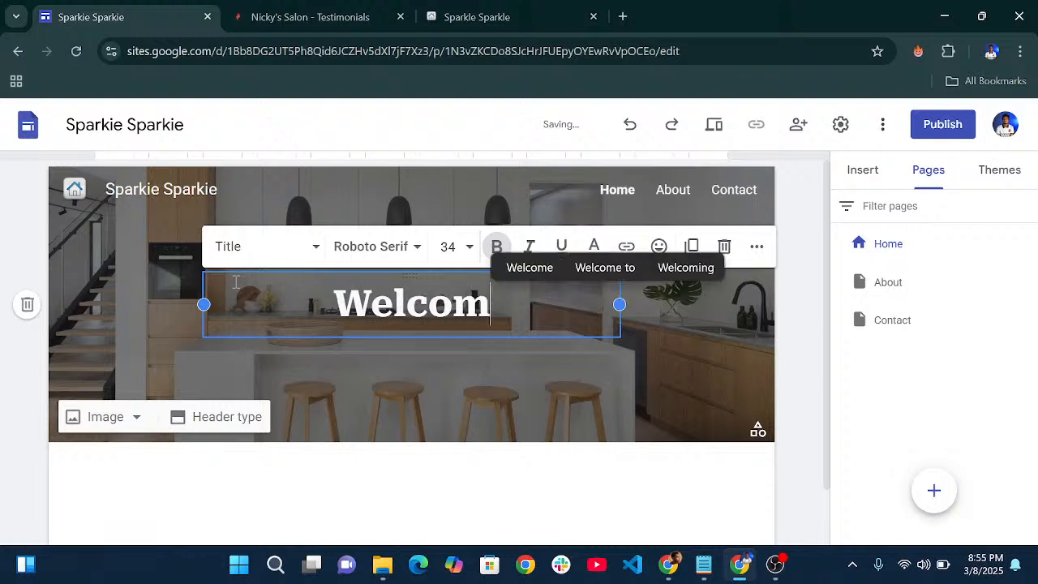
type("e to Tje")
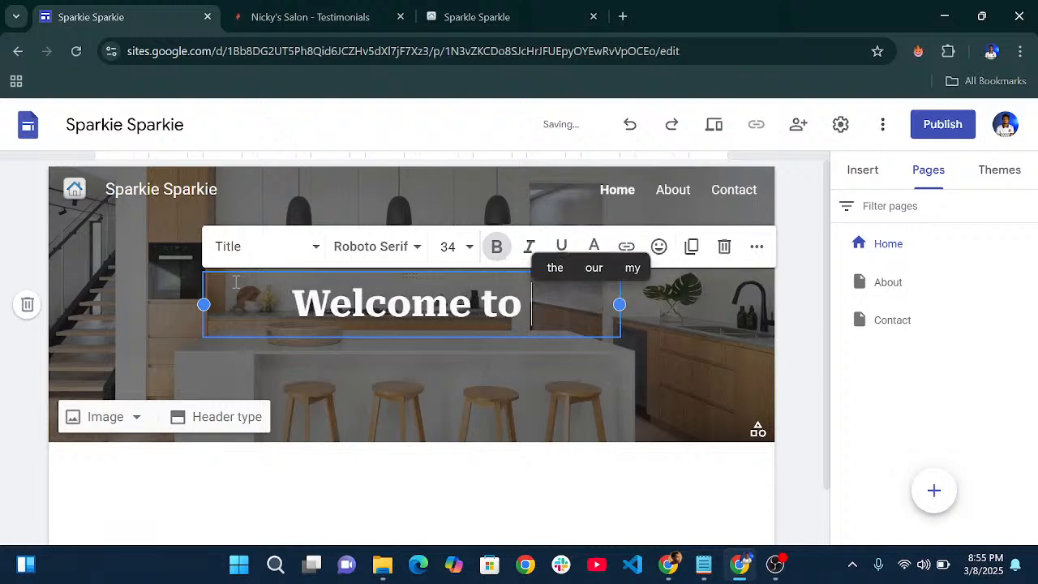
key("BackSpace")
key("BackSpace")
key("BackSpace")
type("h")
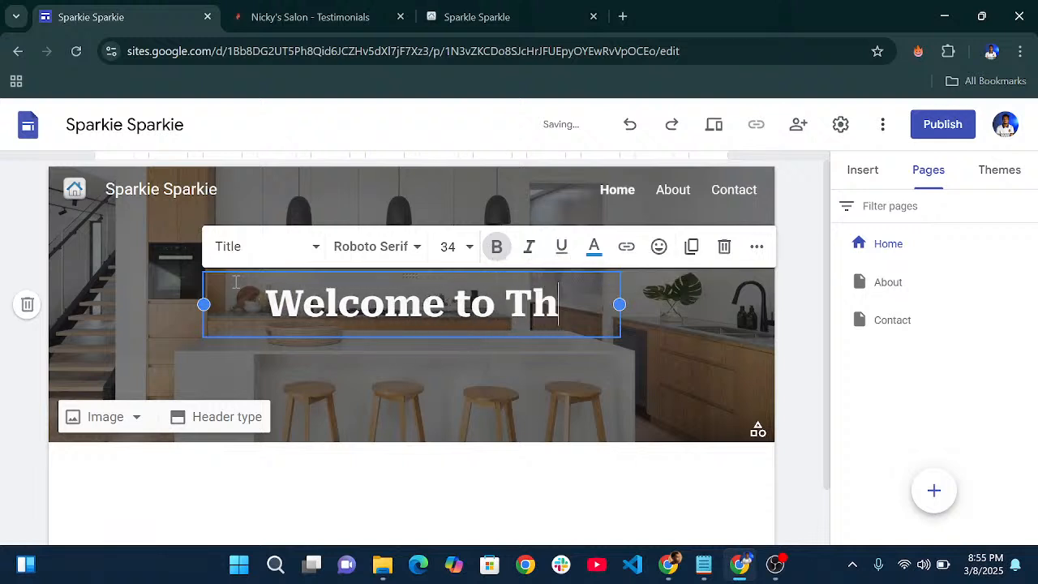
type("e Sp")
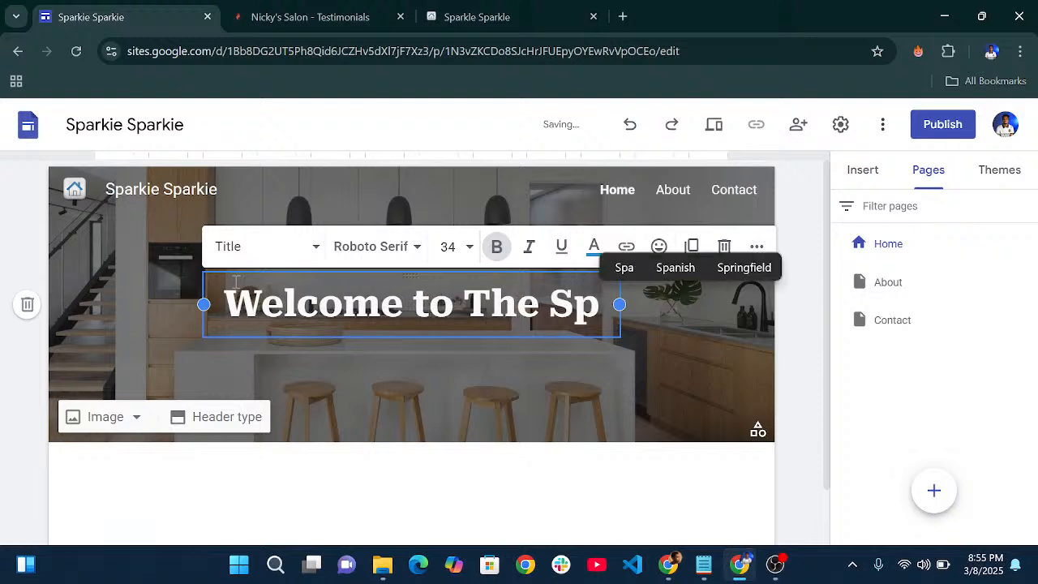
type("arkie ")
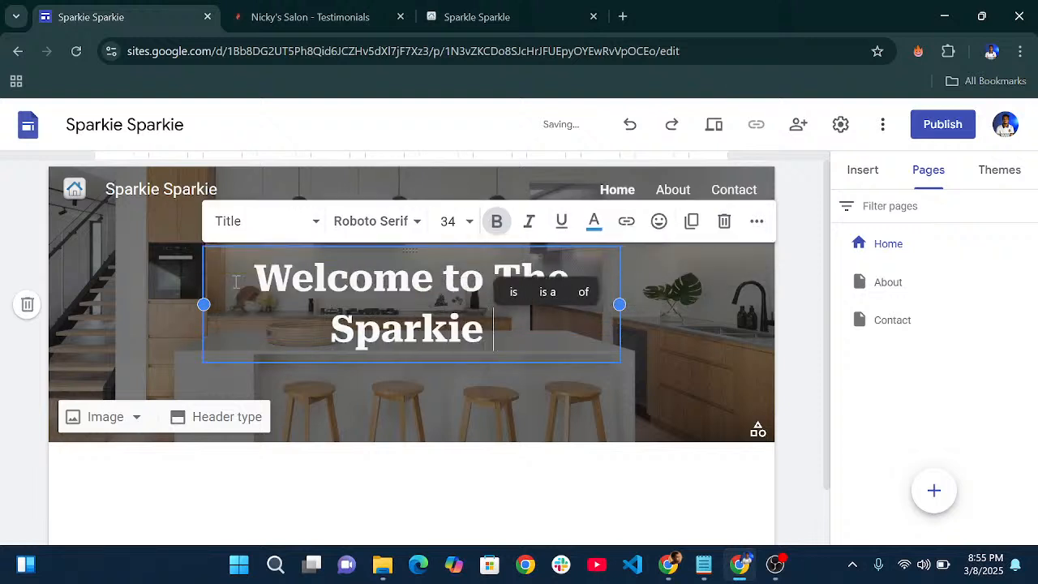
type("Sparkei")
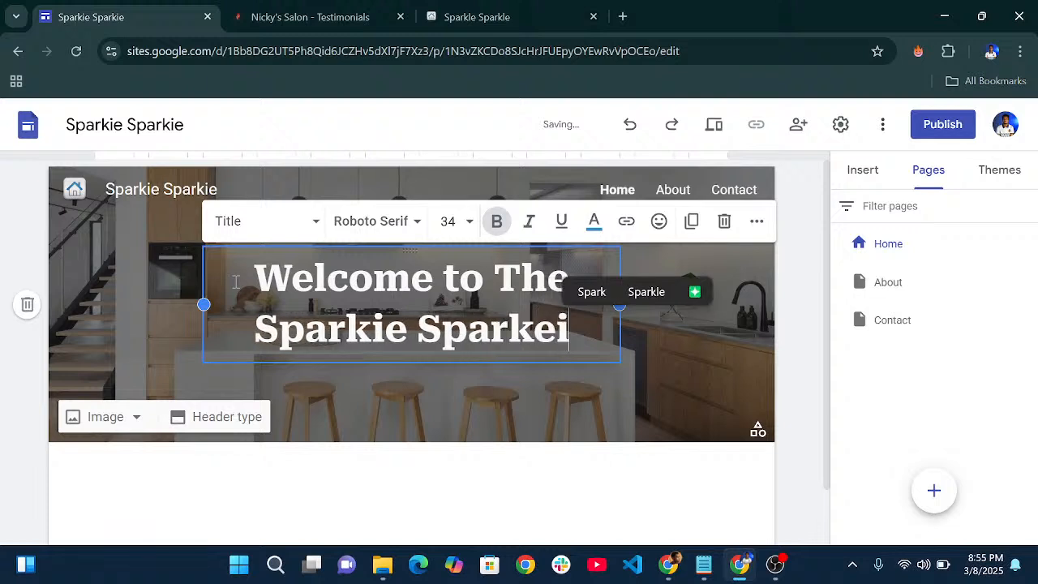
key("BackSpace")
key("BackSpace")
type("ie!")
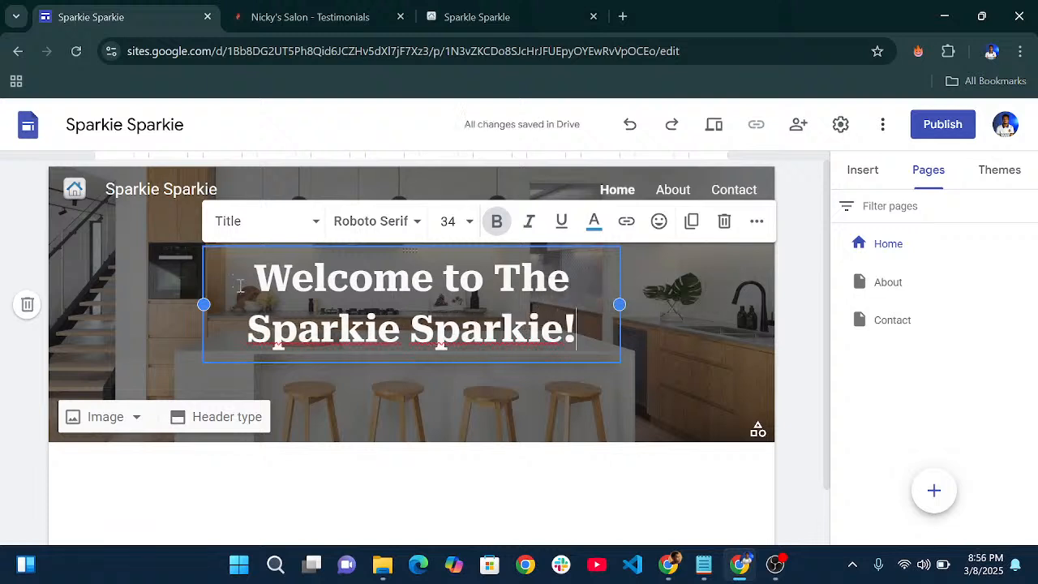
left_click(470, 398)
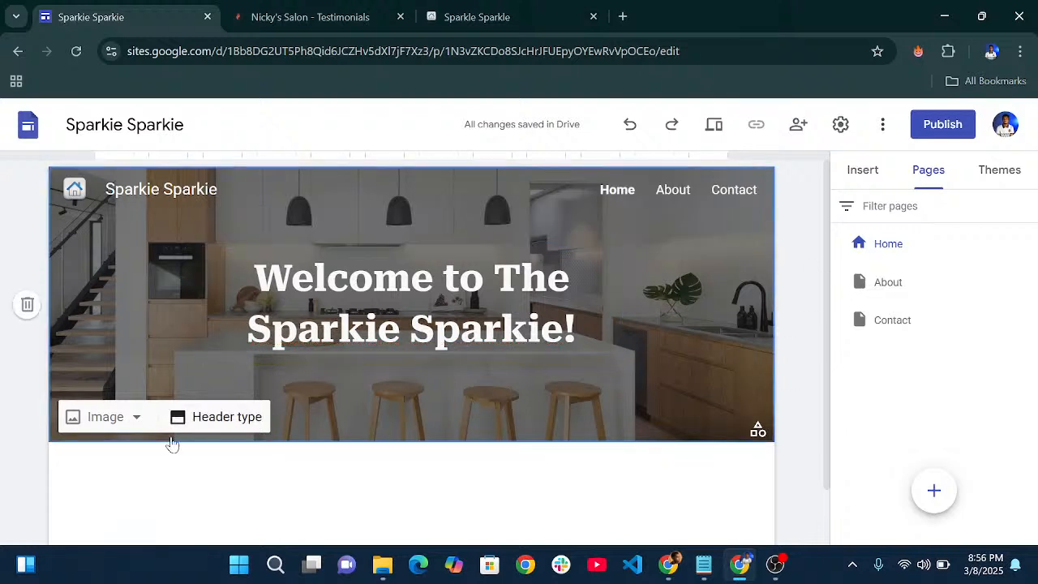
- Switch the home page header to the Cover type, showing the taller kitchen image
left_click(102, 418)
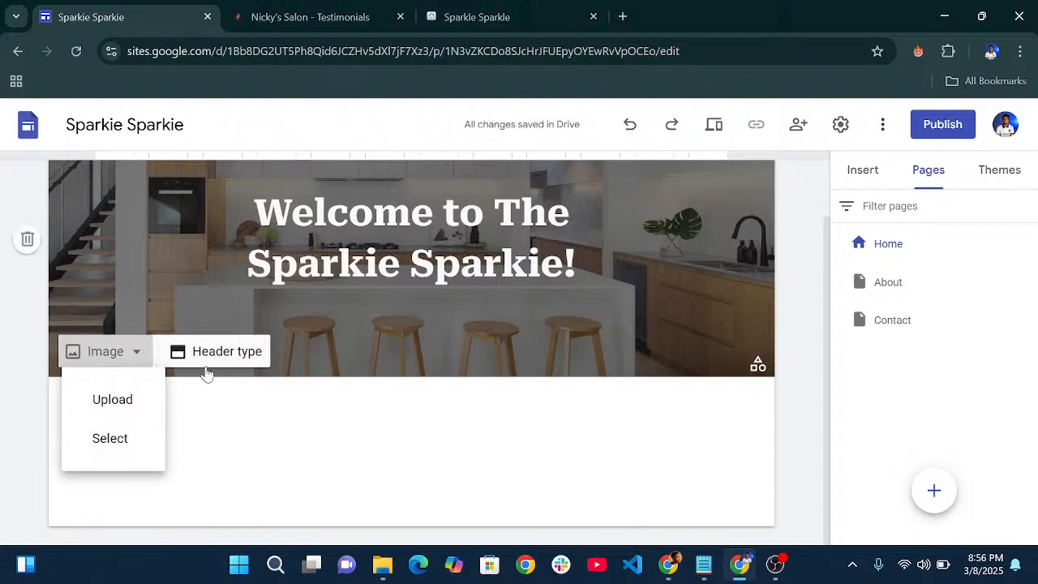
left_click(227, 349)
left_click(221, 363)
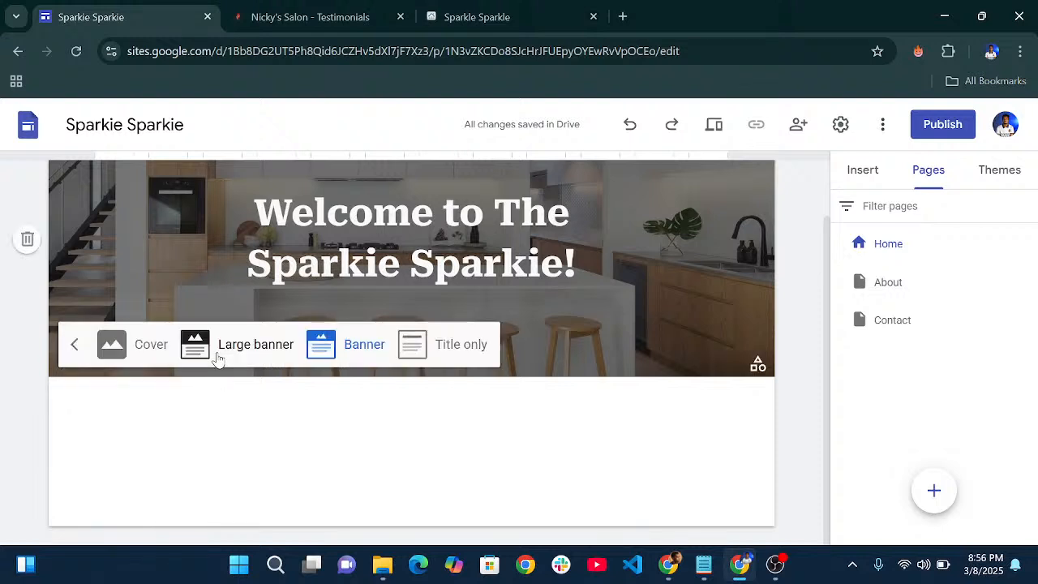
left_click(146, 352)
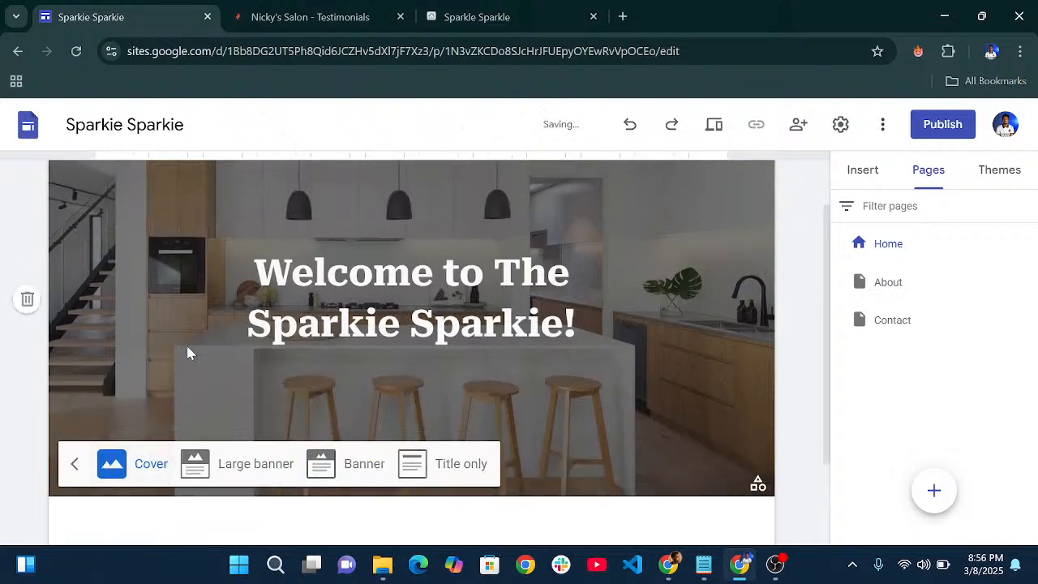
left_click(700, 429)
left_click(839, 184)
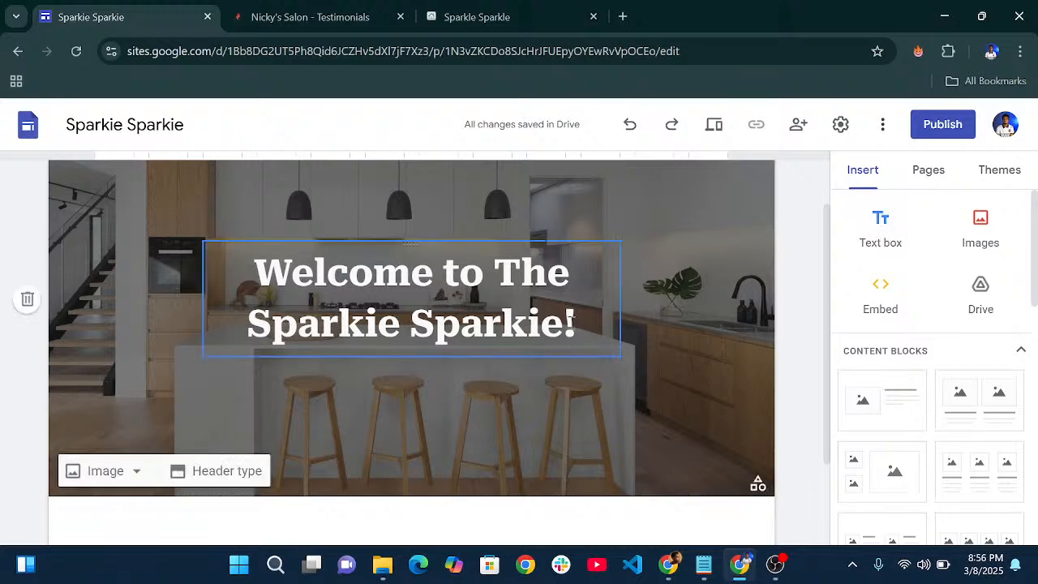
- Add a text box under the header title reading 'We provide quality home services for your comfort'
left_click(559, 320)
left_click(880, 227)
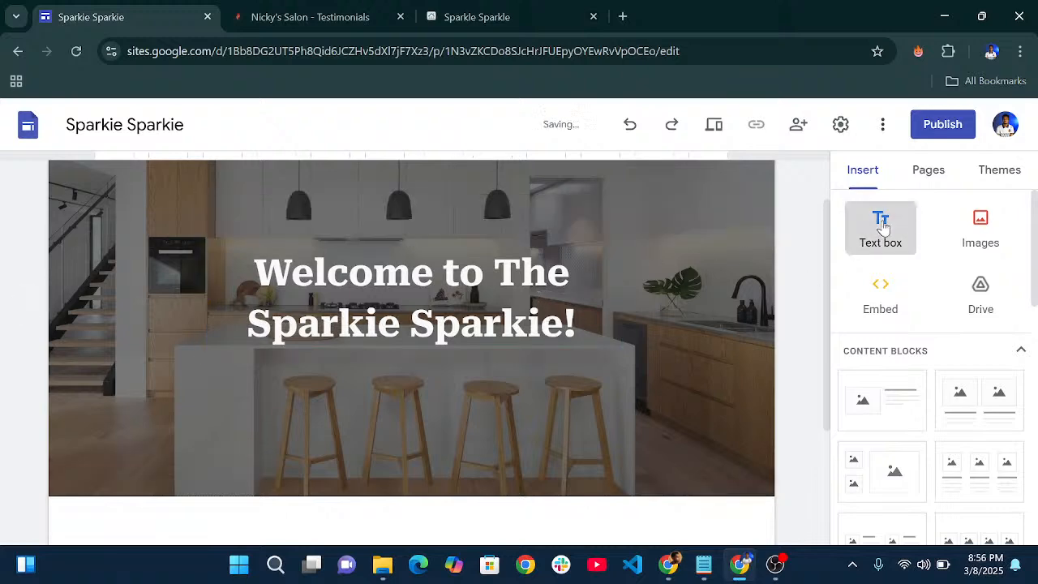
scroll(442, 372, "up", 1)
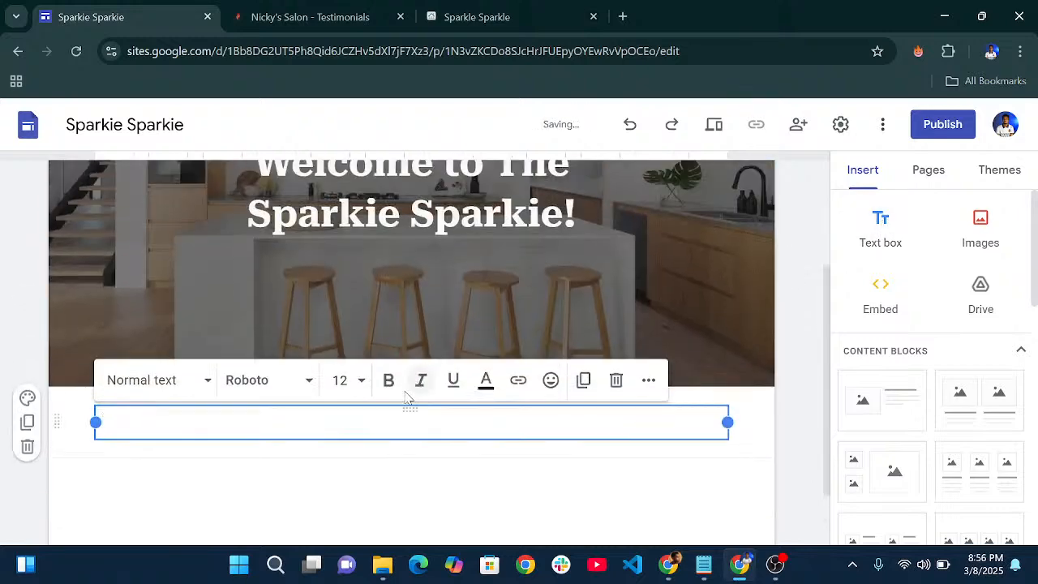
left_click_drag(409, 410, 409, 293)
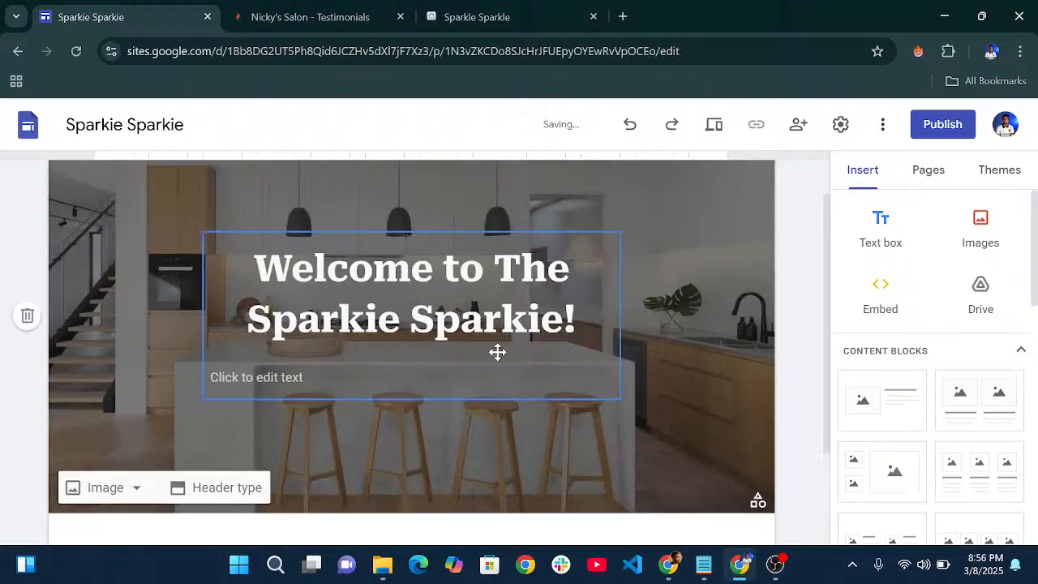
scroll(497, 352, "down", 2)
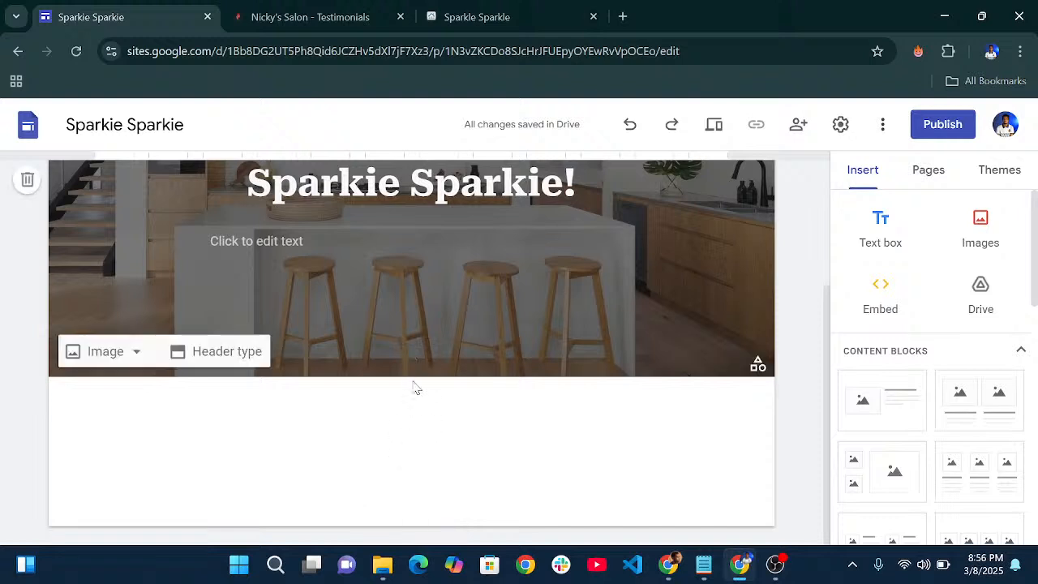
scroll(417, 387, "up", 1)
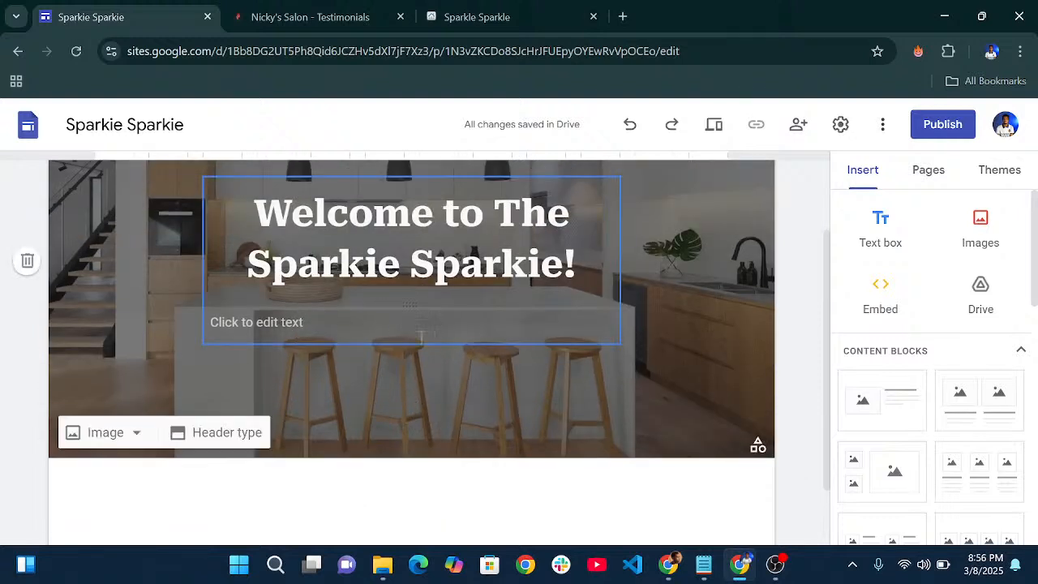
left_click(326, 319)
type("We")
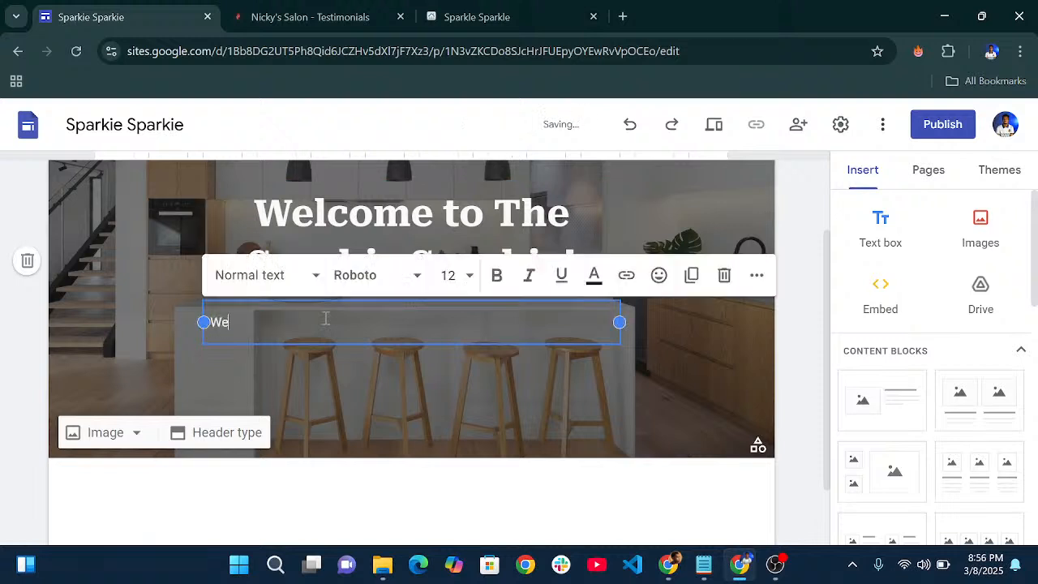
type(" provide ")
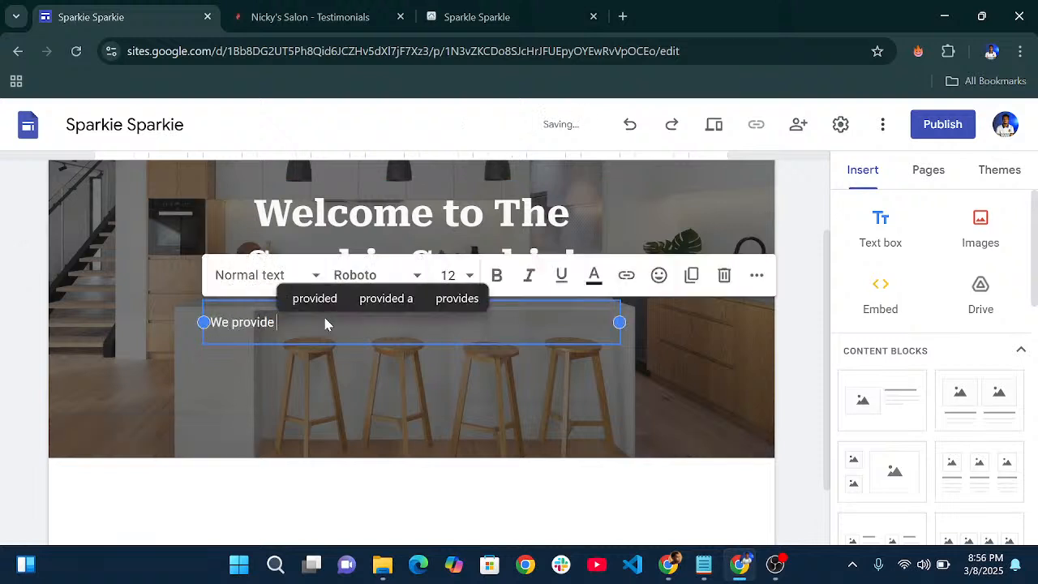
type("quality h")
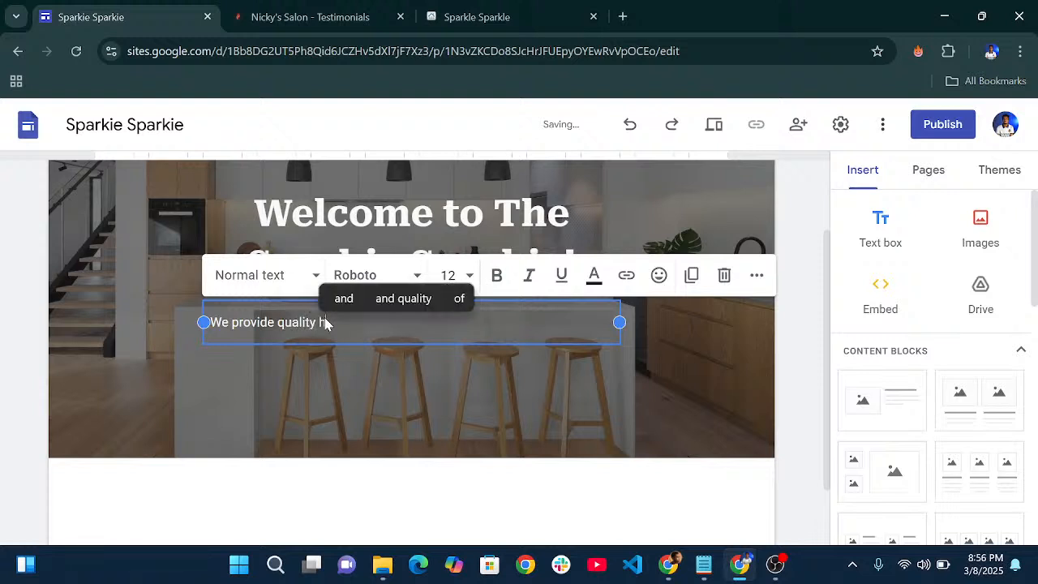
type("ome ser")
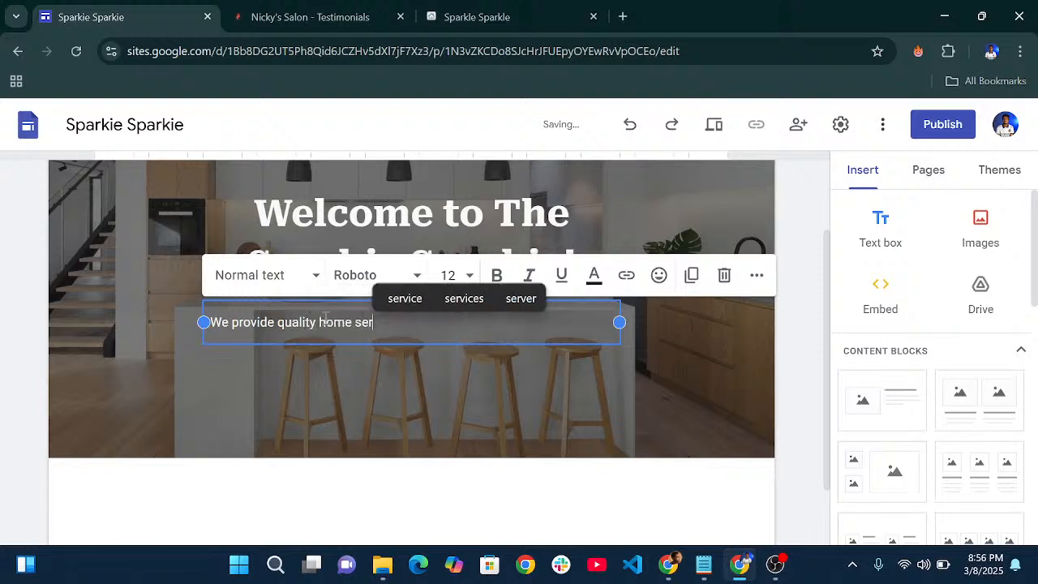
type("vices for")
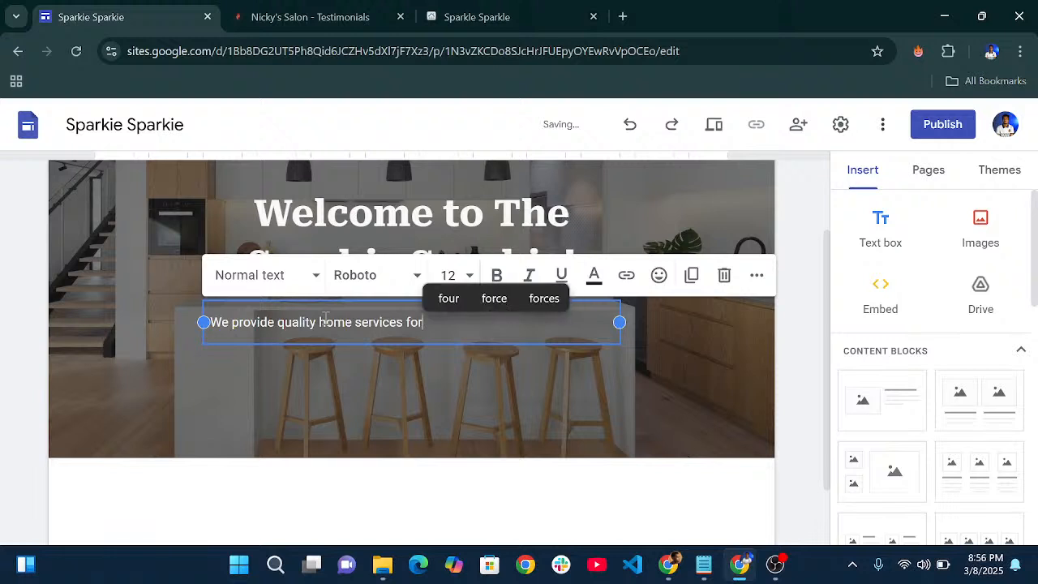
type(" your co")
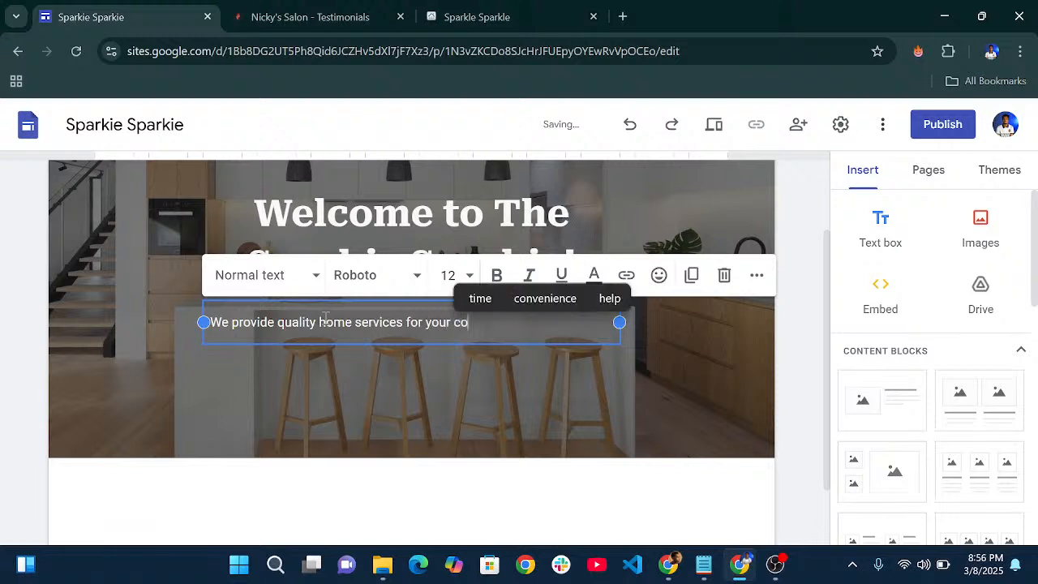
type("mfort!")
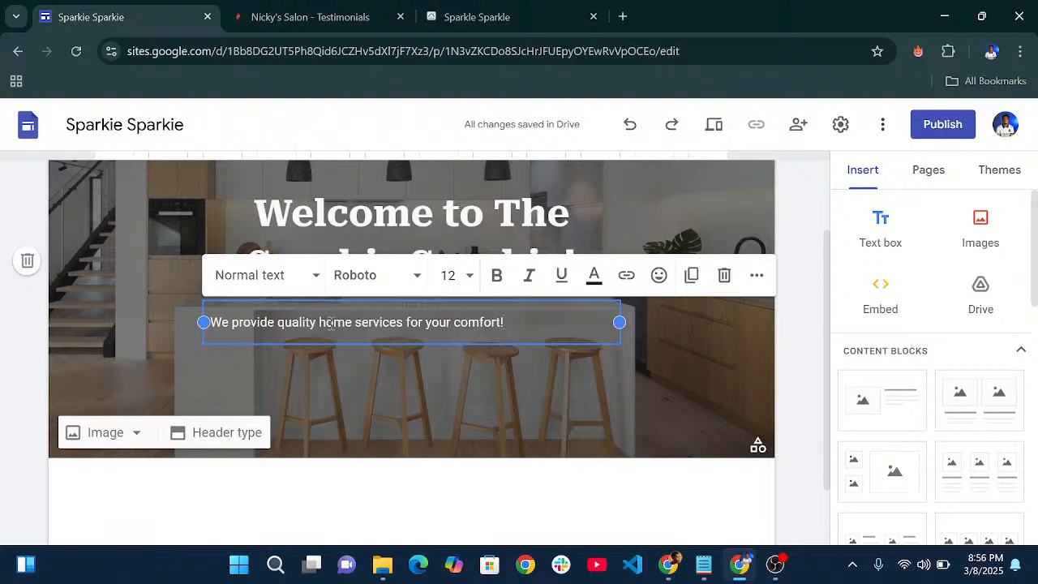
- Center-align the subtitle 'We provide quality home services for your comfort!' in the header
left_click(653, 347)
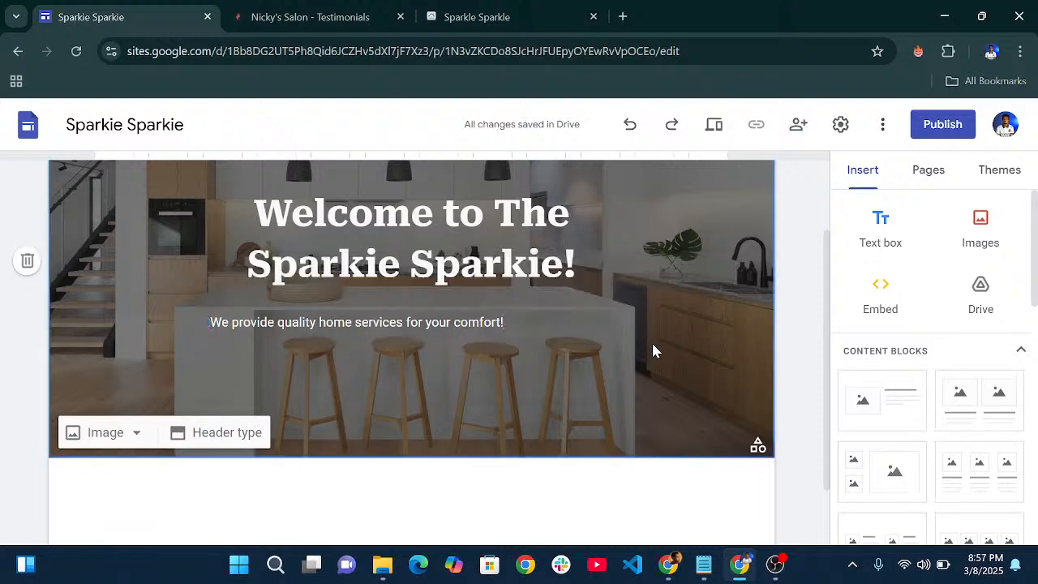
left_click(554, 331)
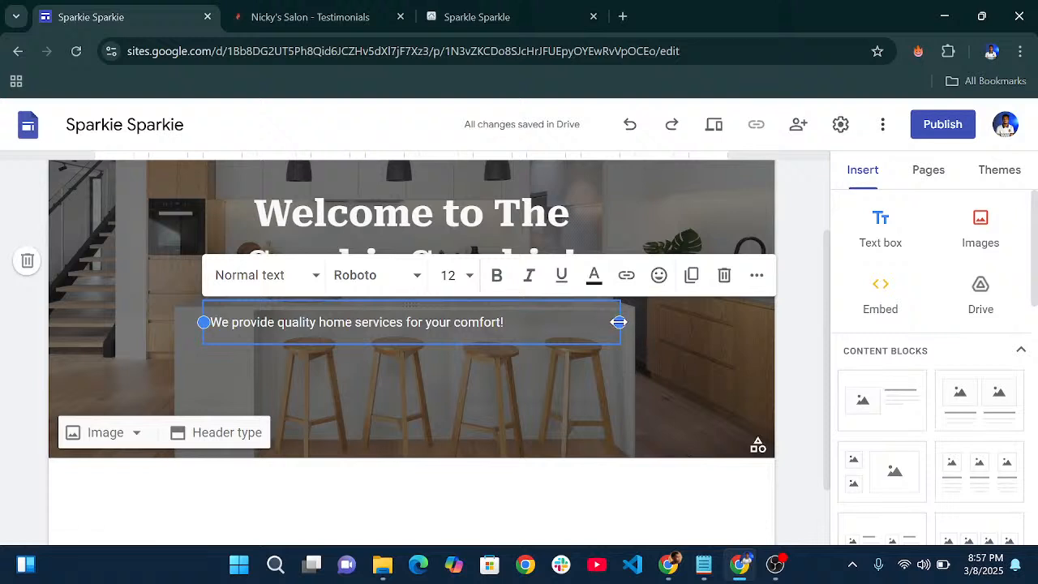
left_click(756, 276)
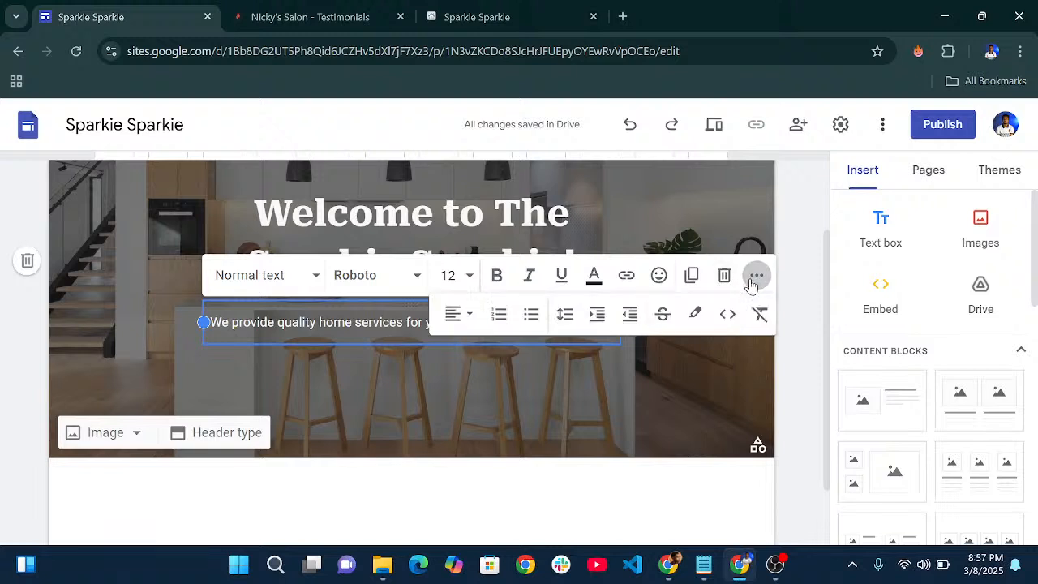
left_click(457, 315)
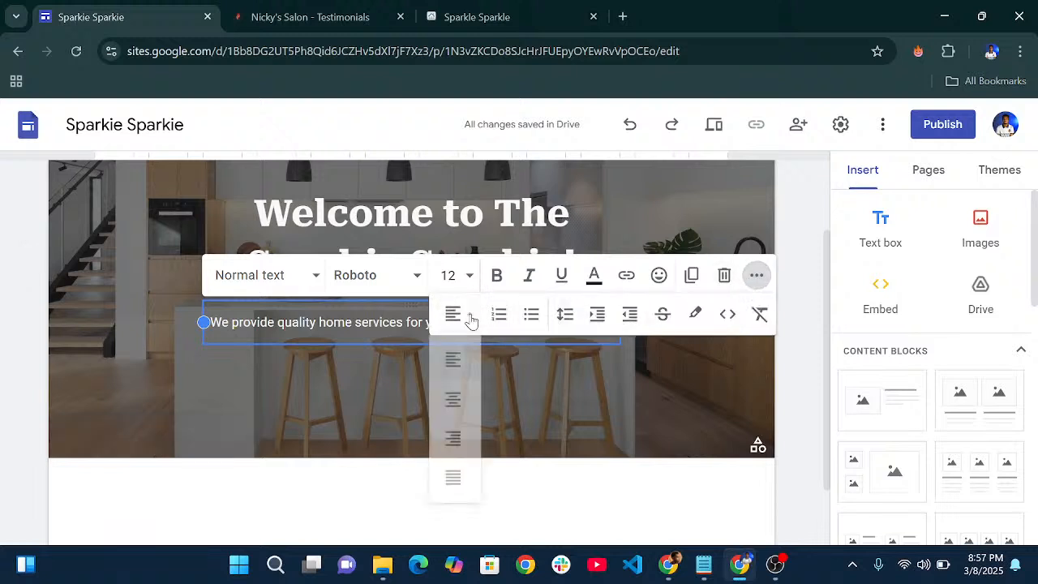
left_click(458, 401)
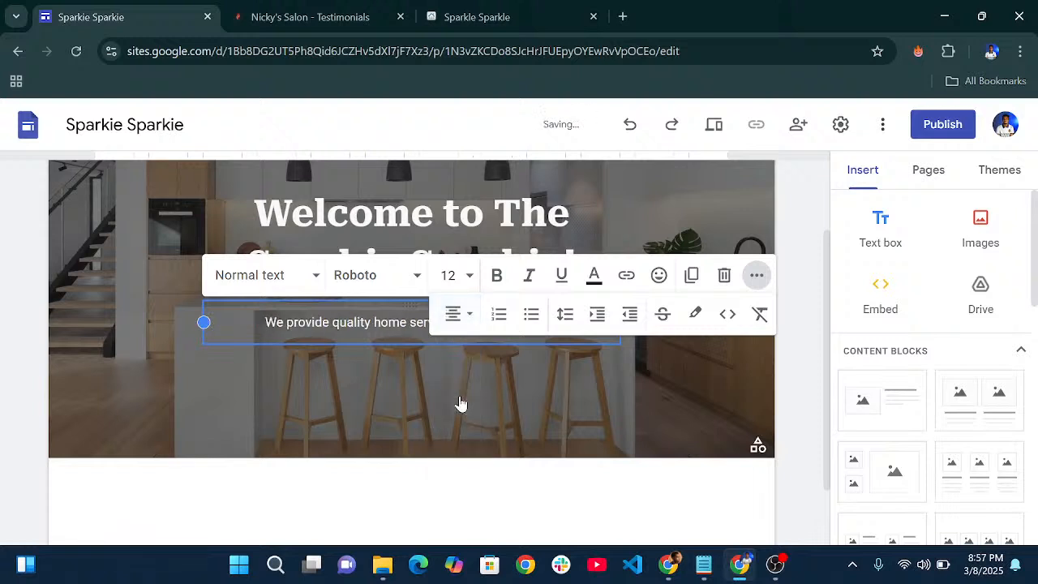
left_click(500, 437)
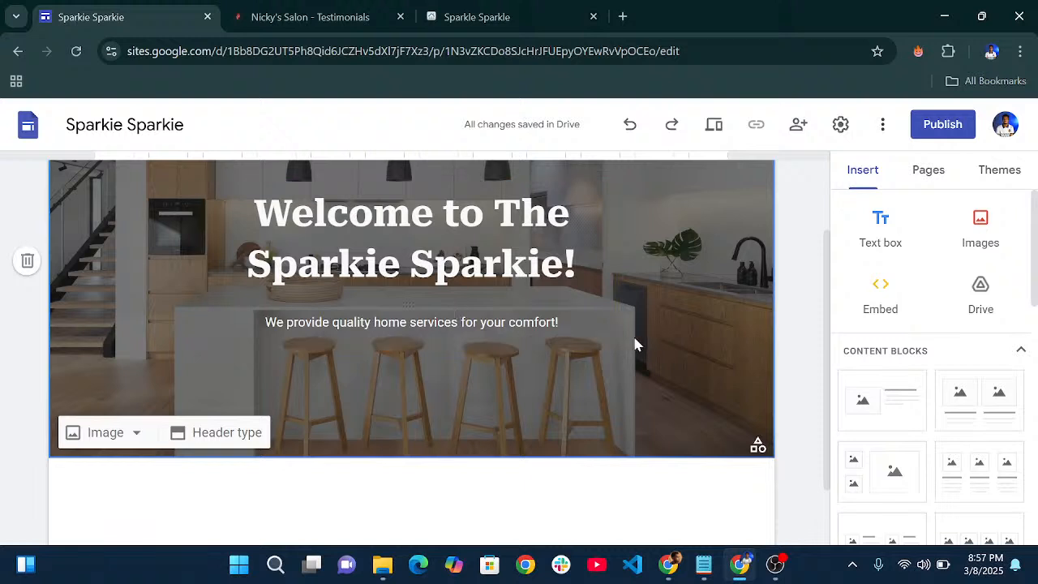
- Insert a 'Learn more' button linked to the About page
scroll(907, 293, "down", 6)
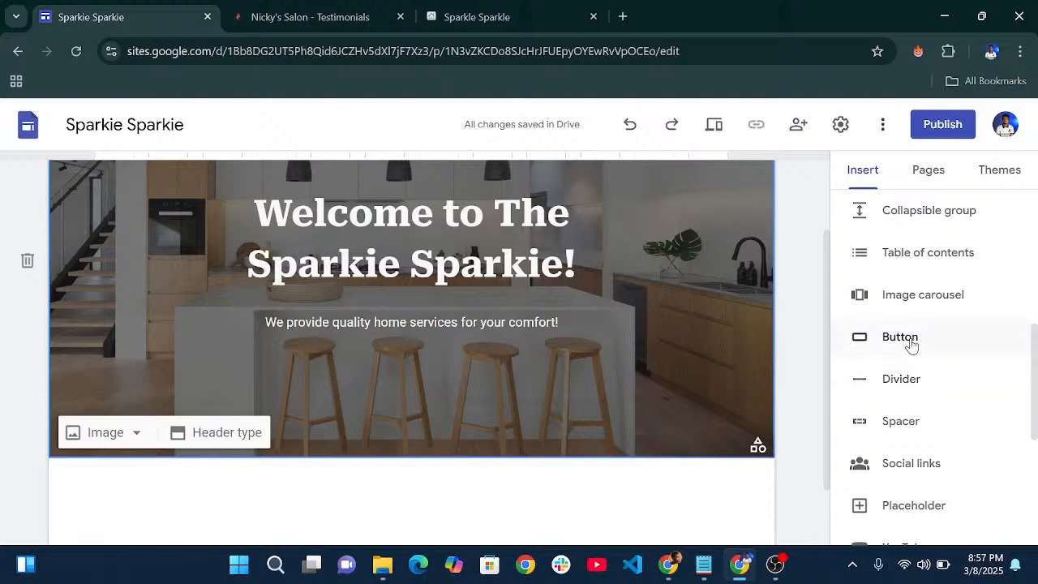
left_click(903, 338)
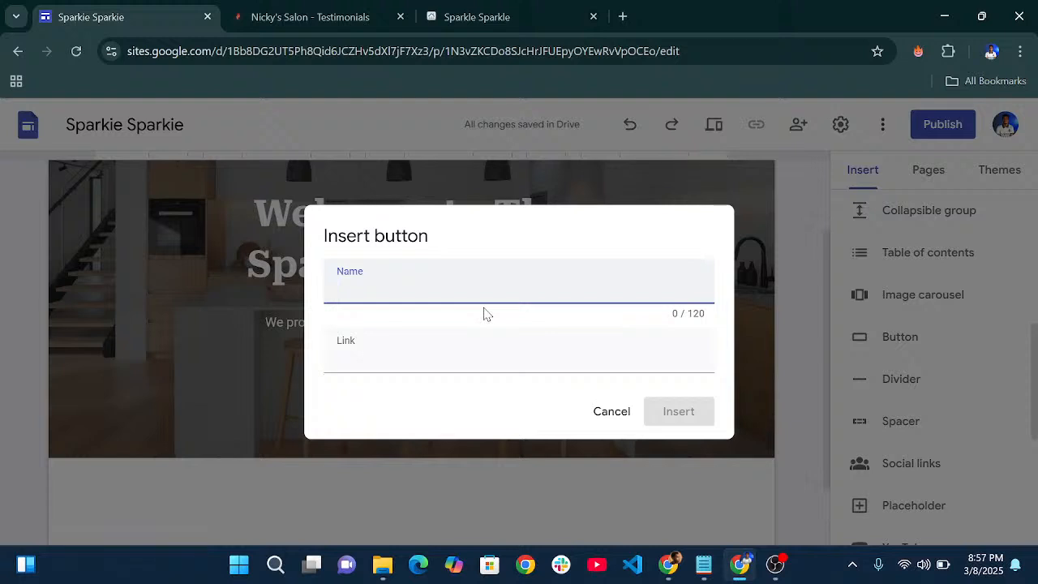
type("Learn ")
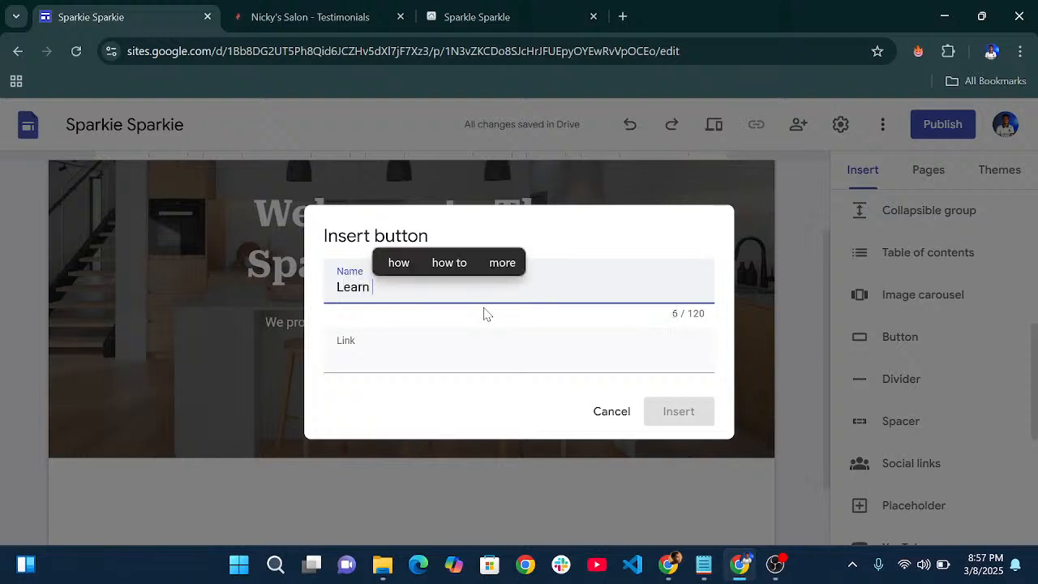
type("more")
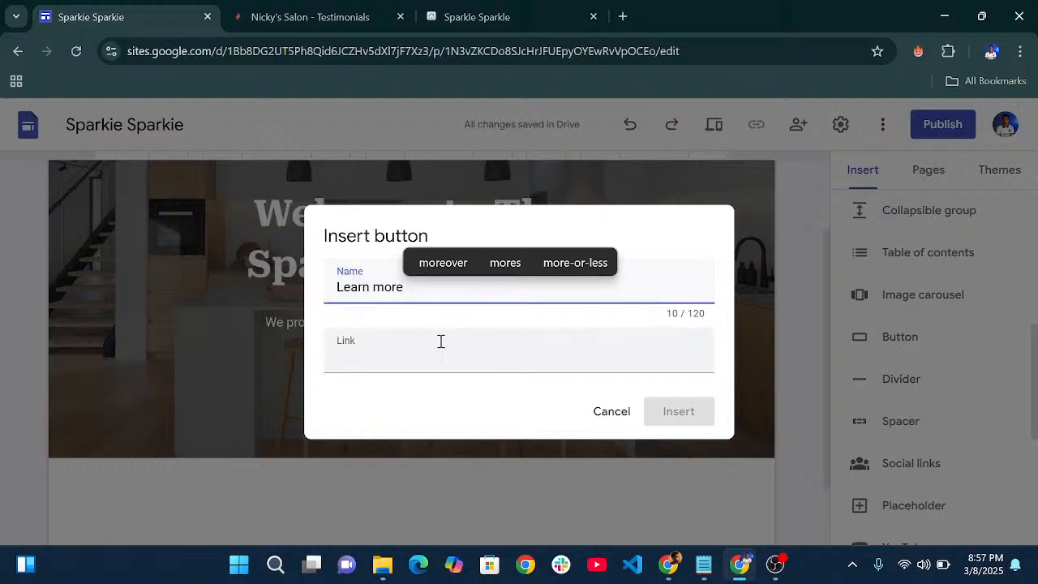
left_click(389, 358)
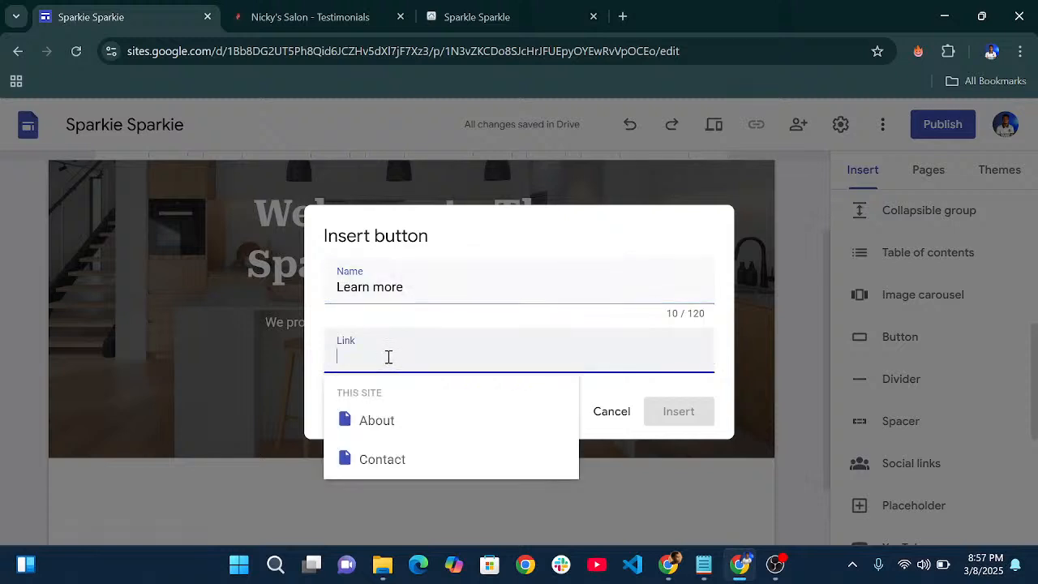
left_click(448, 431)
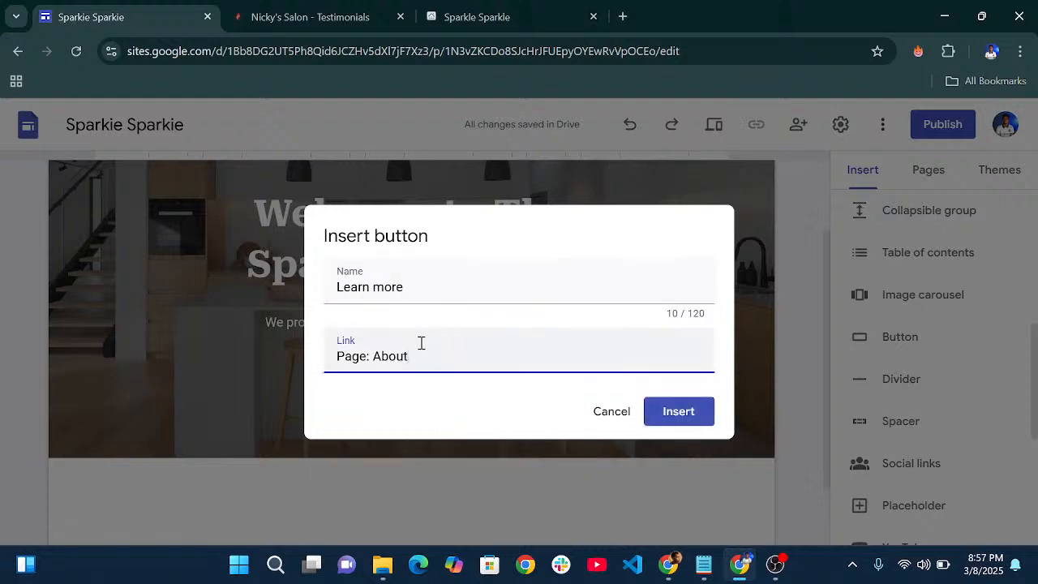
left_click(667, 417)
scroll(302, 333, "up", 2)
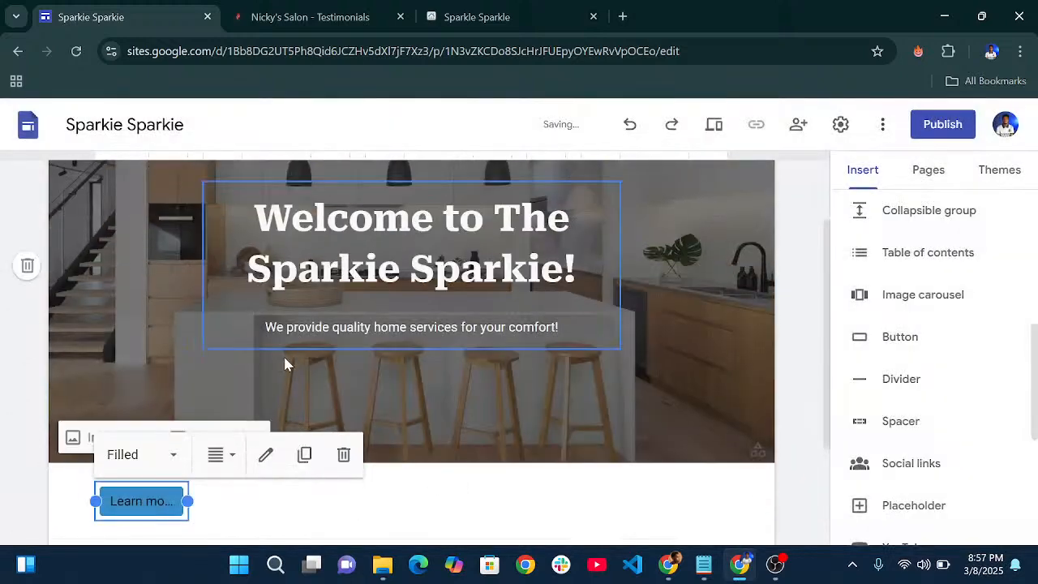
- Drag the Learn more button into the cover header beneath the subtitle
left_click_drag(167, 498, 365, 355)
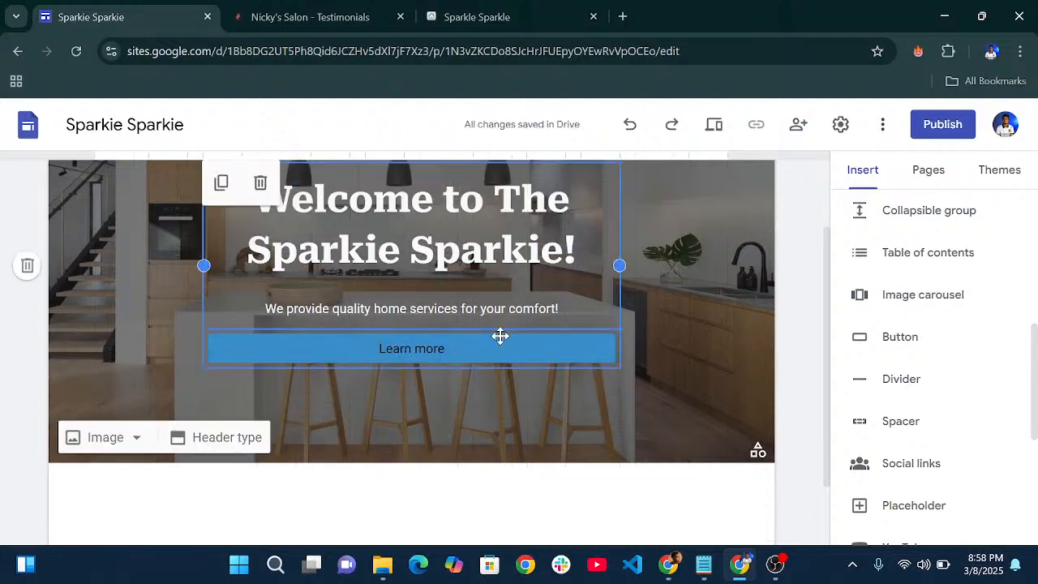
left_click(499, 344)
left_click(374, 300)
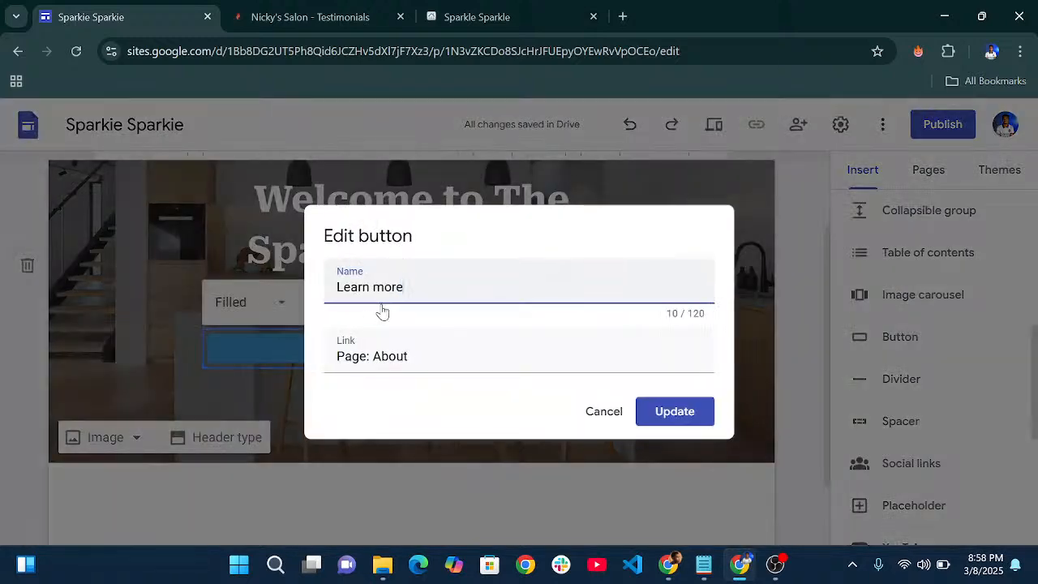
left_click(602, 411)
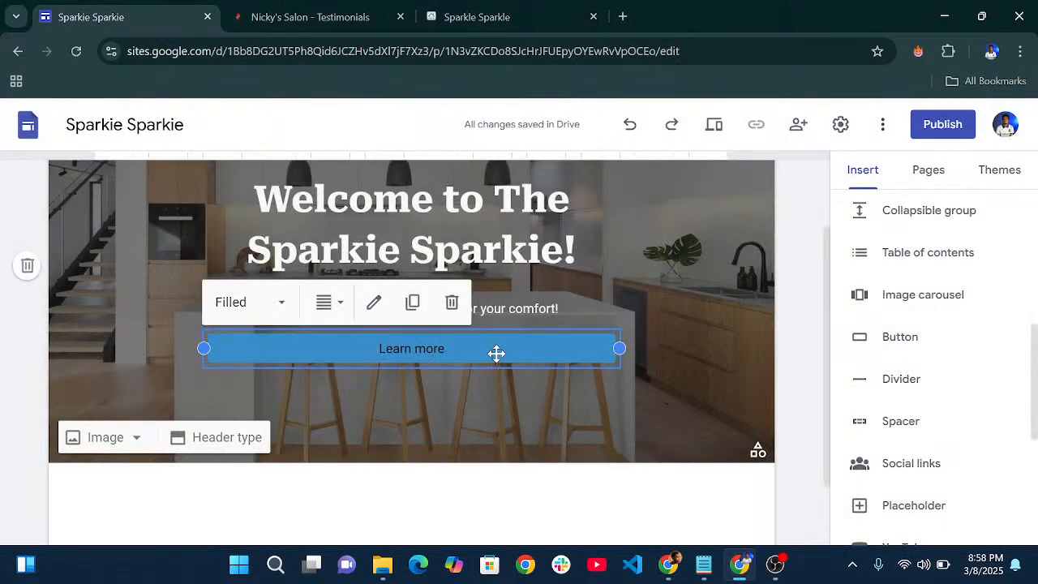
- Center-align the Learn more button within the header text block
left_click(587, 399)
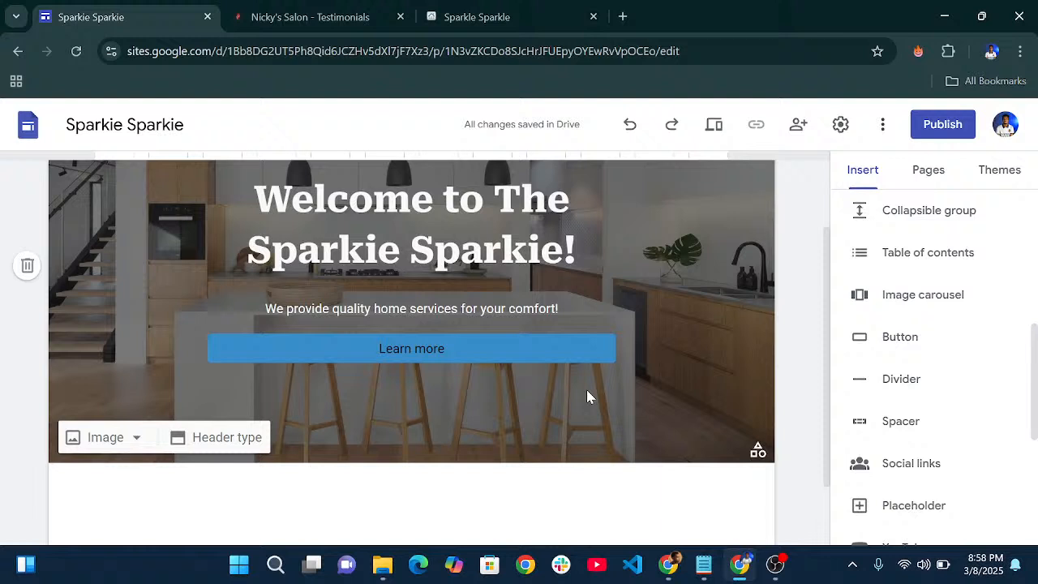
left_click(507, 347)
left_click(508, 344)
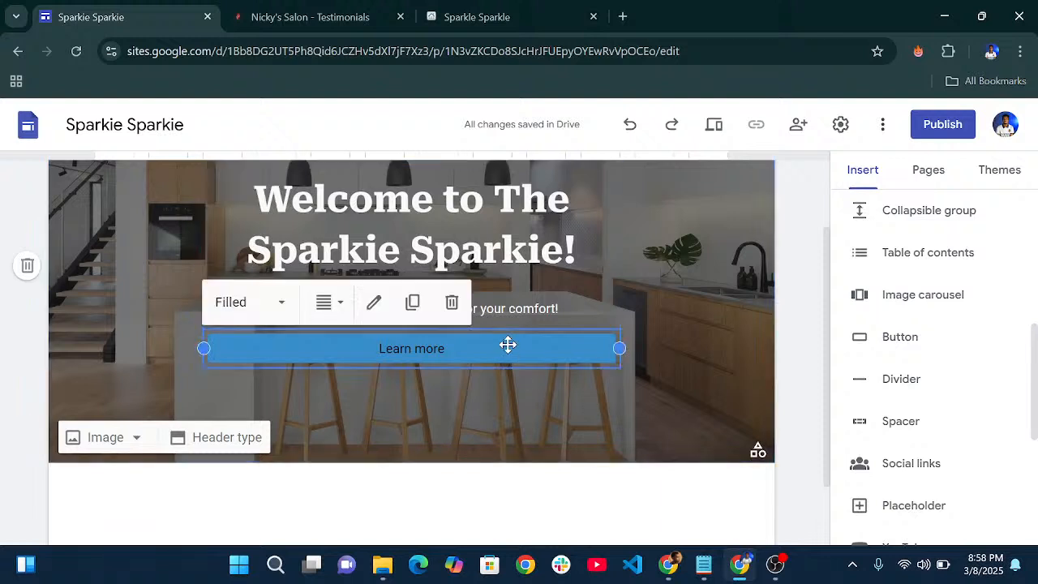
left_click(374, 302)
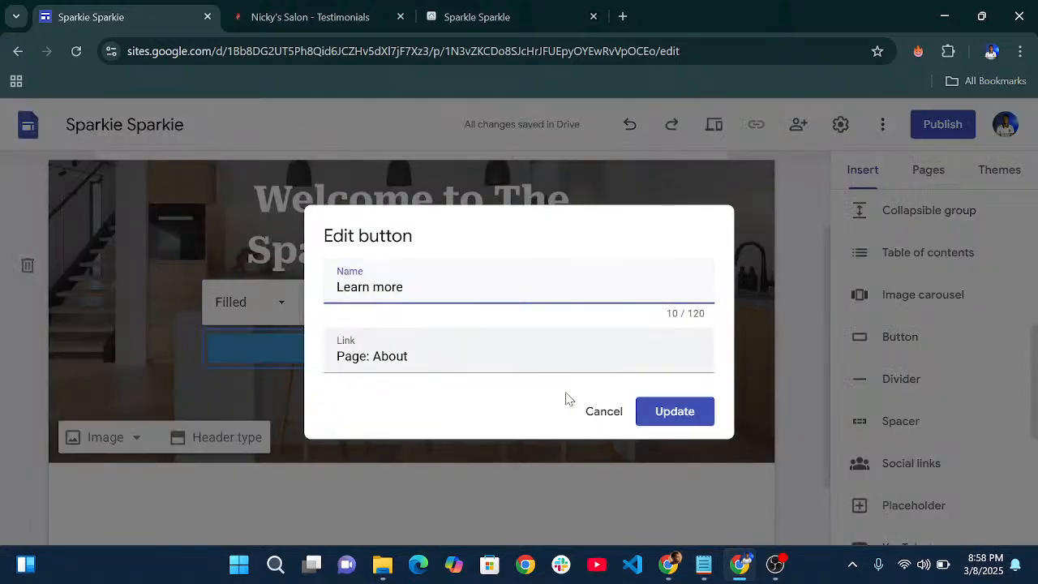
left_click(603, 411)
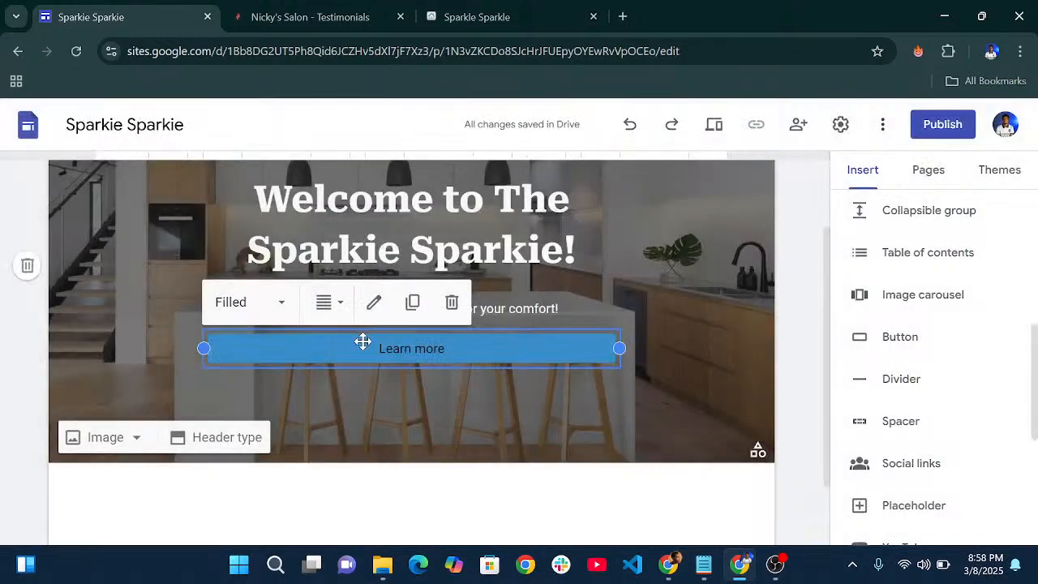
left_click(328, 302)
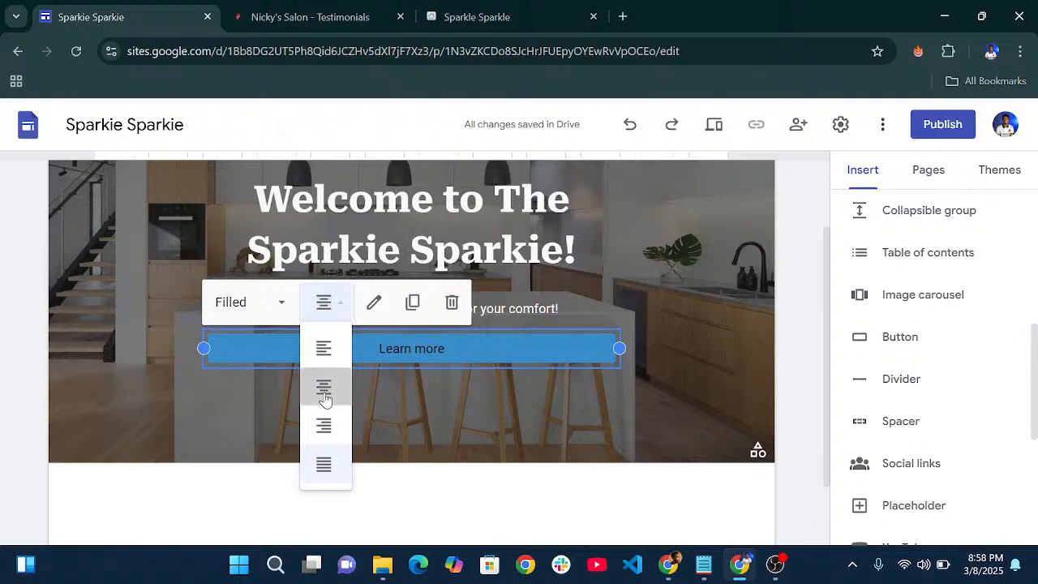
left_click(324, 388)
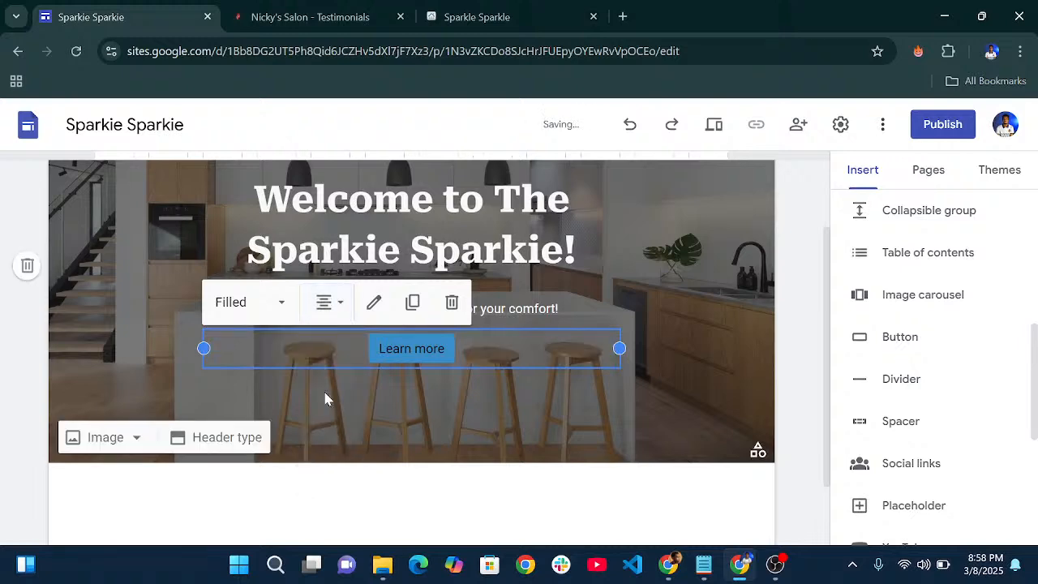
left_click(462, 384)
scroll(505, 303, "down", 1)
scroll(505, 303, "up", 3)
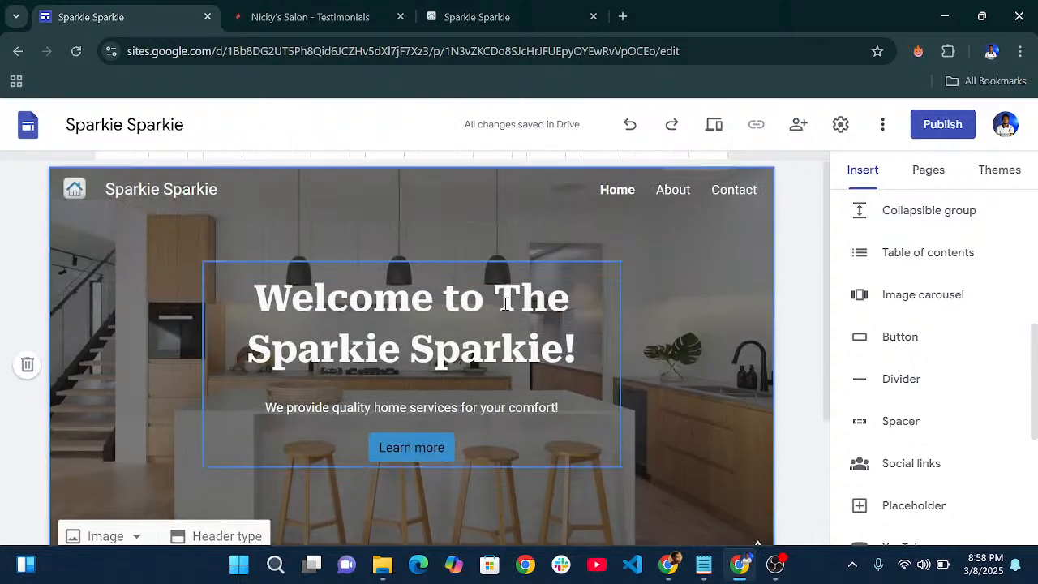
scroll(505, 304, "down", 1)
scroll(505, 303, "up", 2)
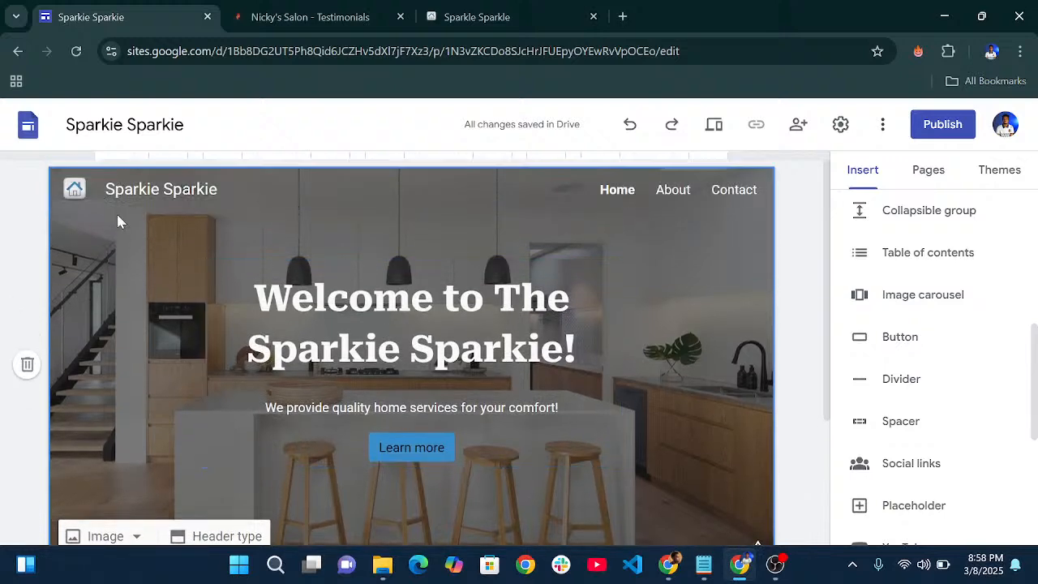
mouse_move(77, 191)
scroll(433, 320, "down", 2)
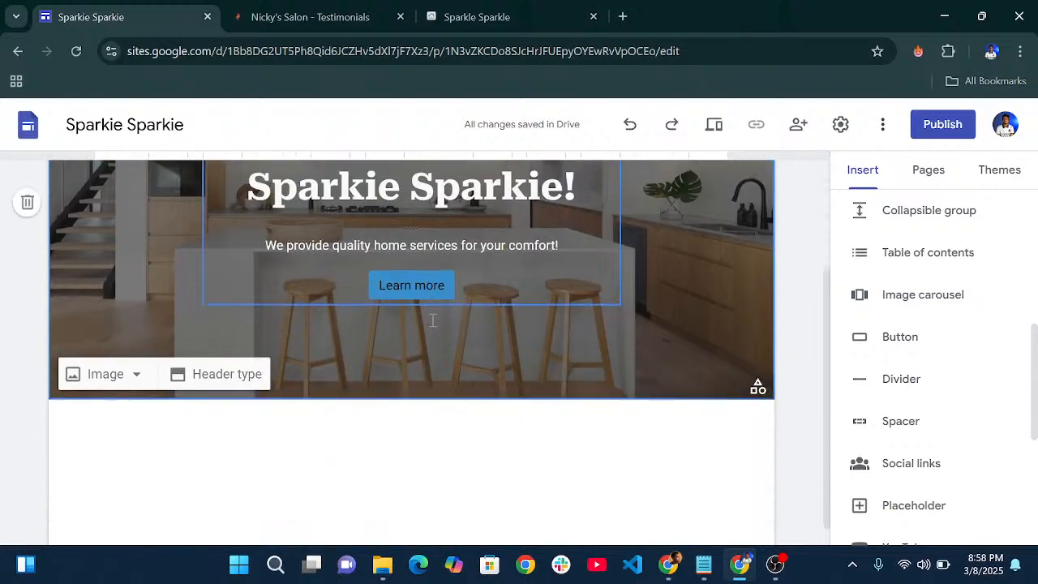
scroll(433, 321, "up", 1)
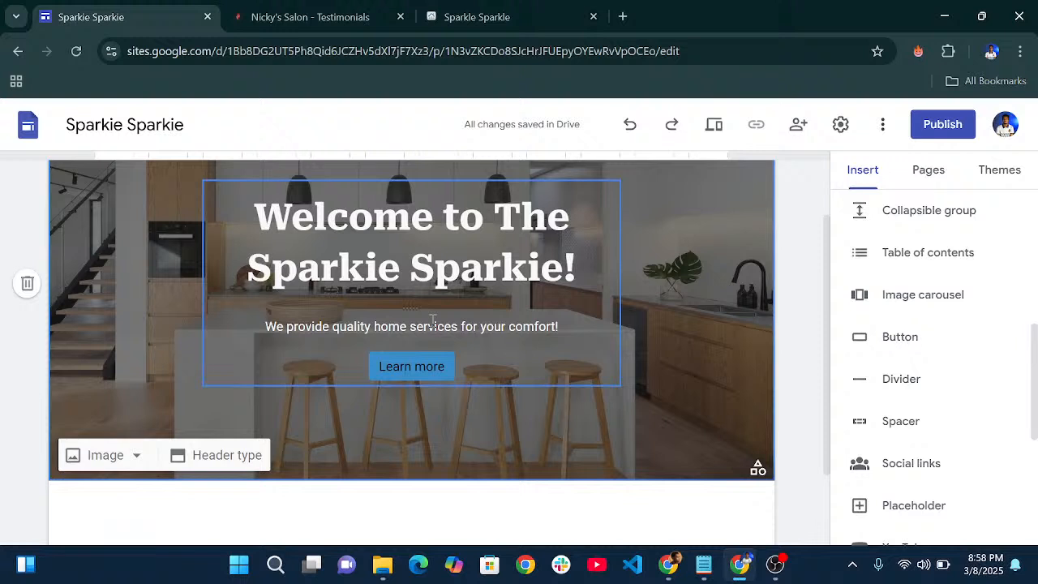
scroll(433, 320, "down", 1)
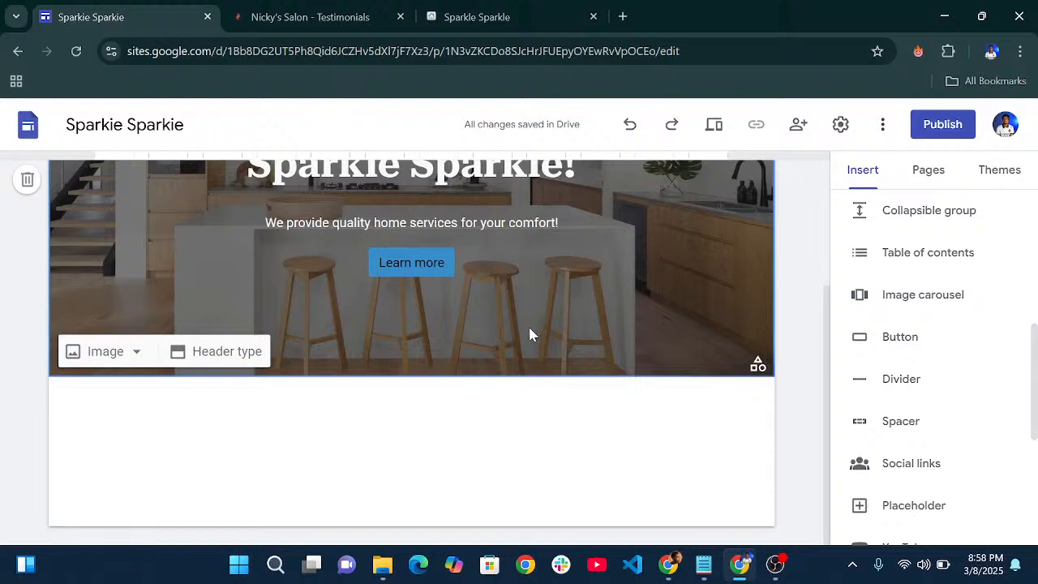
- Browse the published Sparkle Sparkle home page, including its 'Why You Choose The Sparkle?' section
left_click(486, 6)
scroll(604, 312, "up", 10)
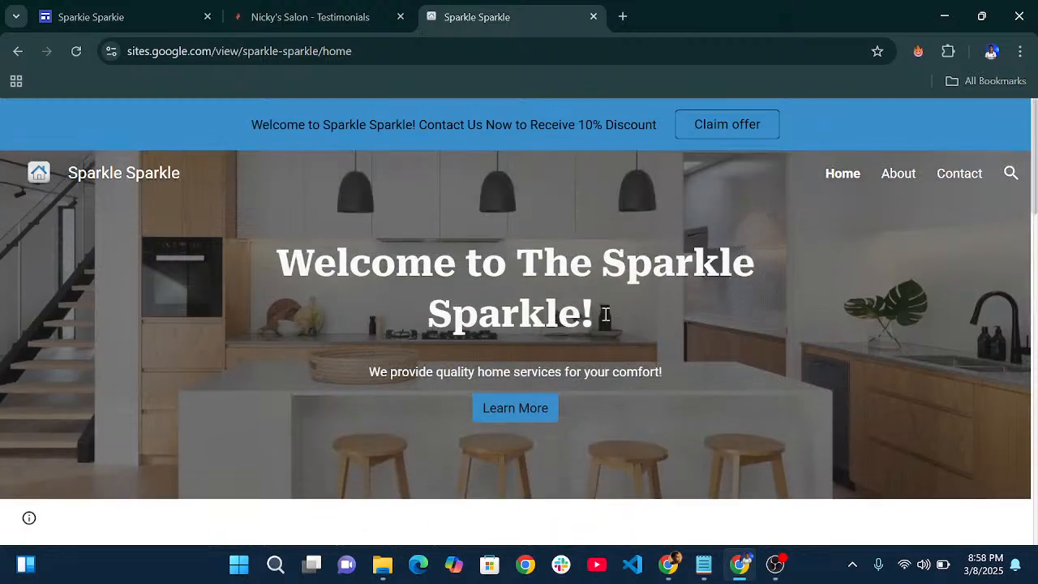
scroll(605, 315, "down", 2)
scroll(603, 309, "up", 2)
scroll(604, 308, "down", 7)
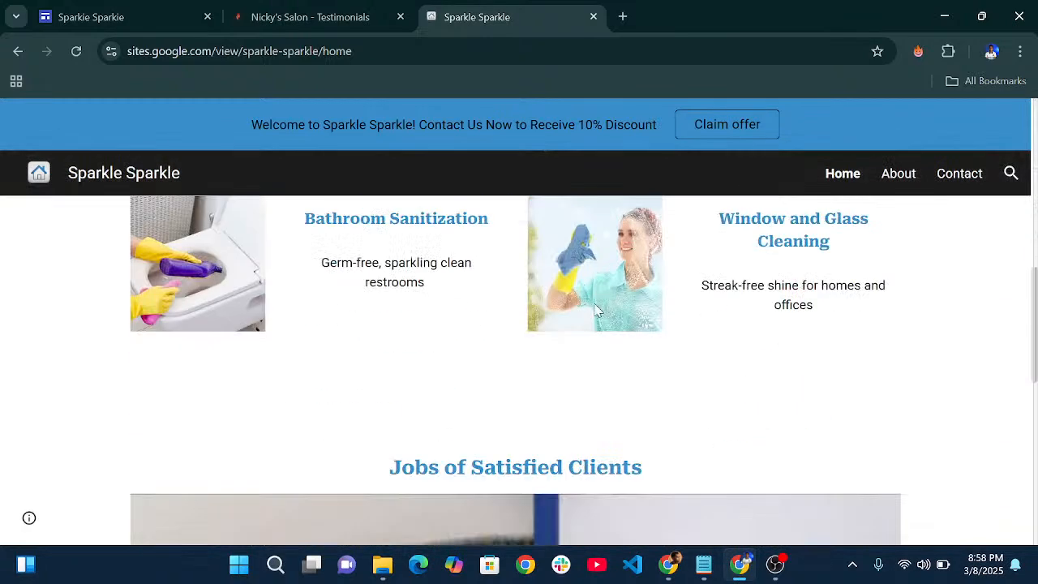
scroll(594, 309, "up", 7)
scroll(535, 306, "down", 6)
scroll(519, 292, "up", 3)
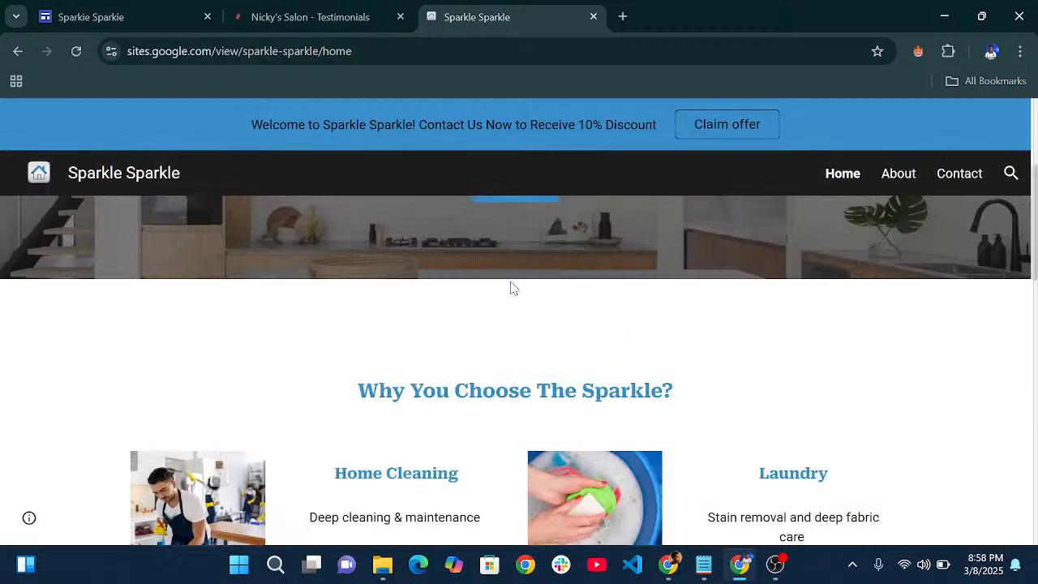
scroll(527, 324, "up", 1)
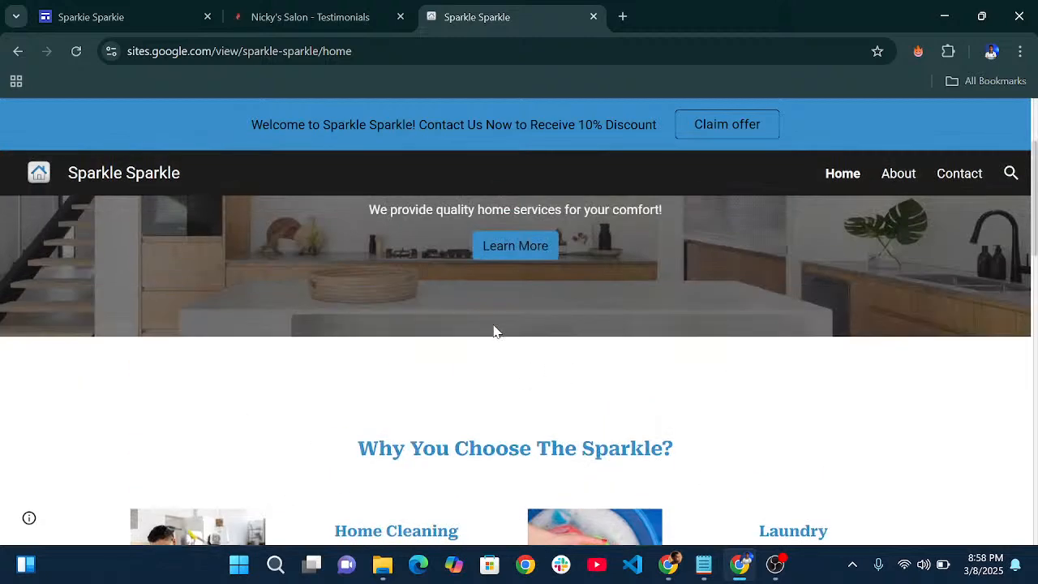
left_click_drag(359, 451, 682, 454)
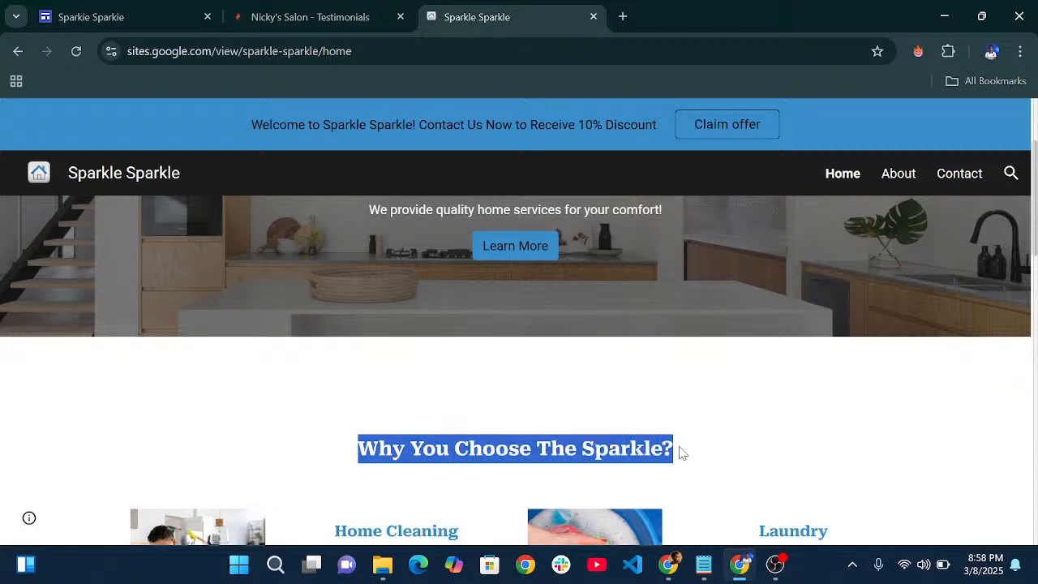
scroll(333, 281, "down", 5)
scroll(486, 327, "up", 3)
scroll(513, 344, "down", 3)
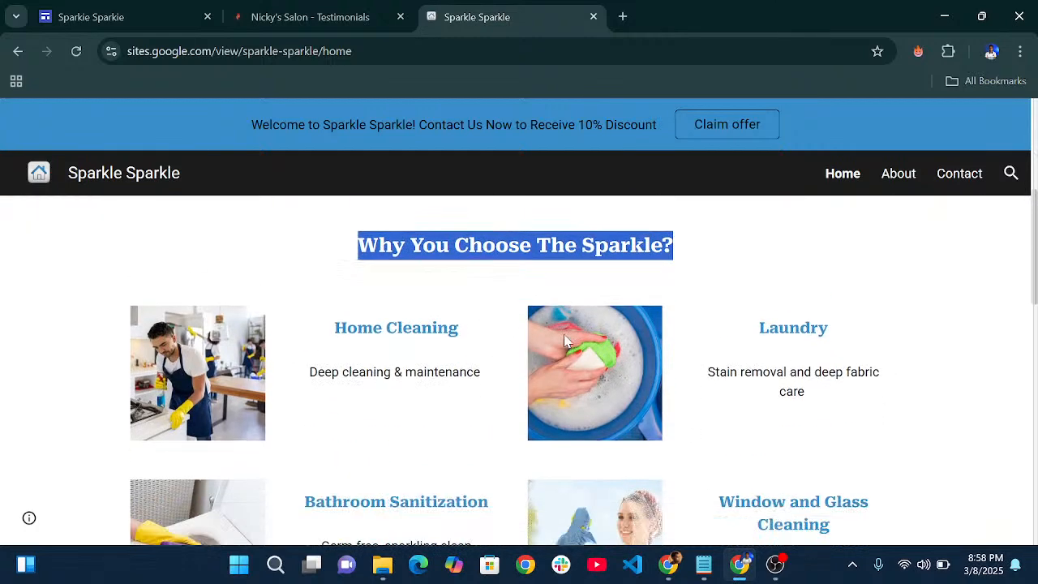
scroll(487, 357, "up", 3)
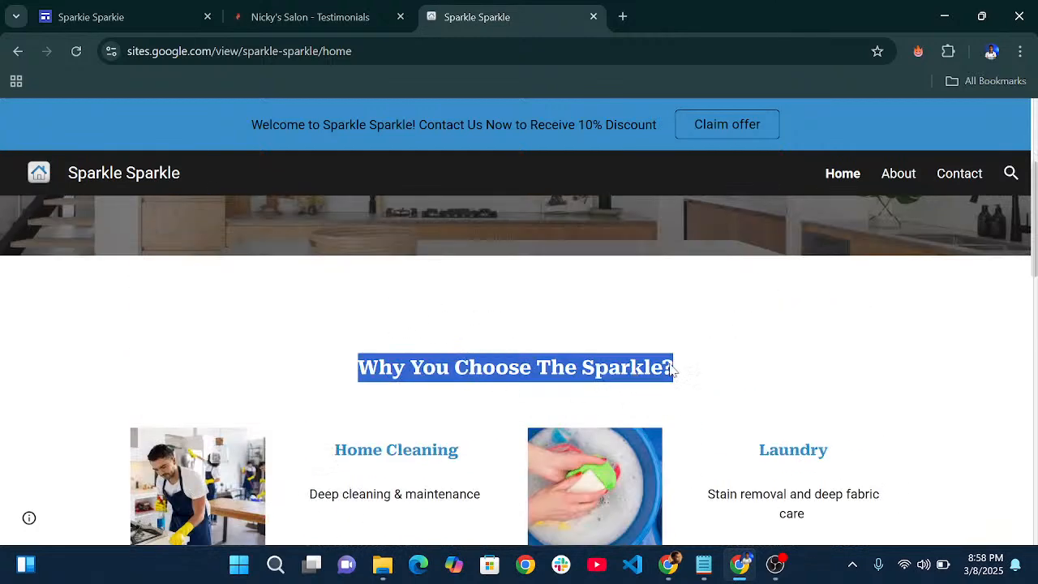
- Return to the Sparkie Sparkie editor and scroll to the empty area below the cover header
left_click(138, 11)
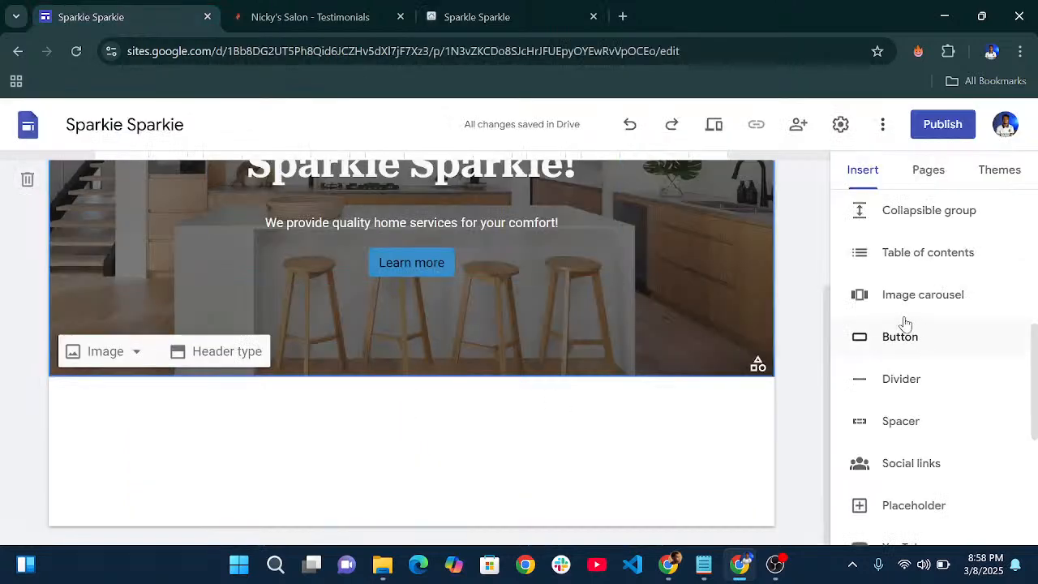
scroll(913, 333, "up", 5)
scroll(909, 369, "down", 1)
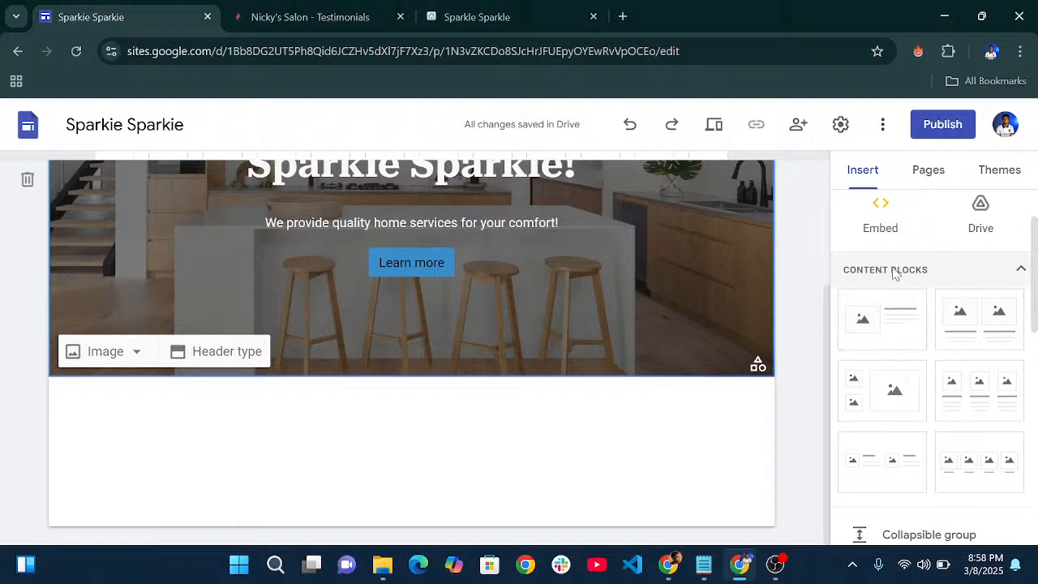
scroll(935, 378, "down", 2)
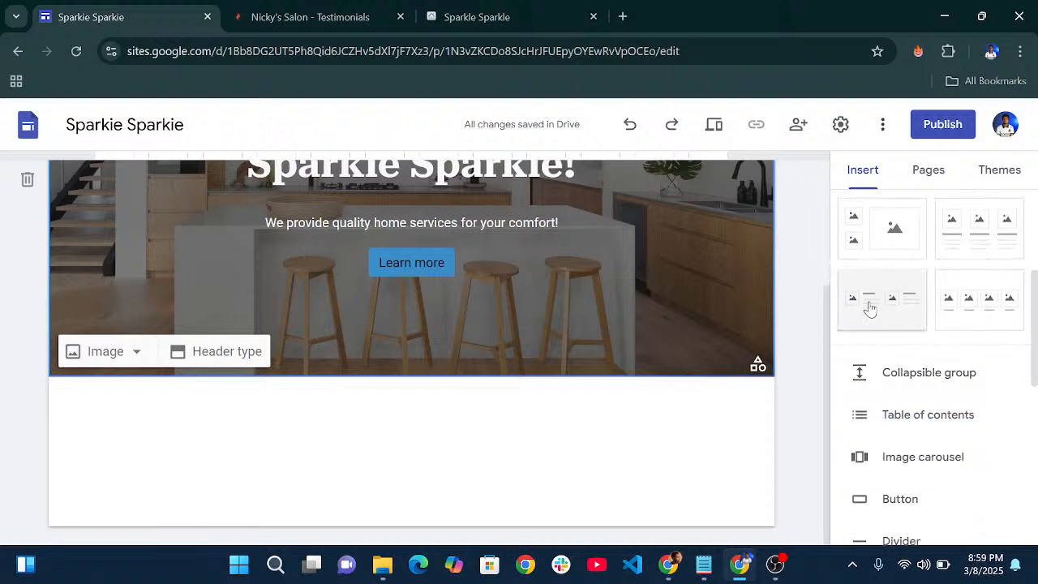
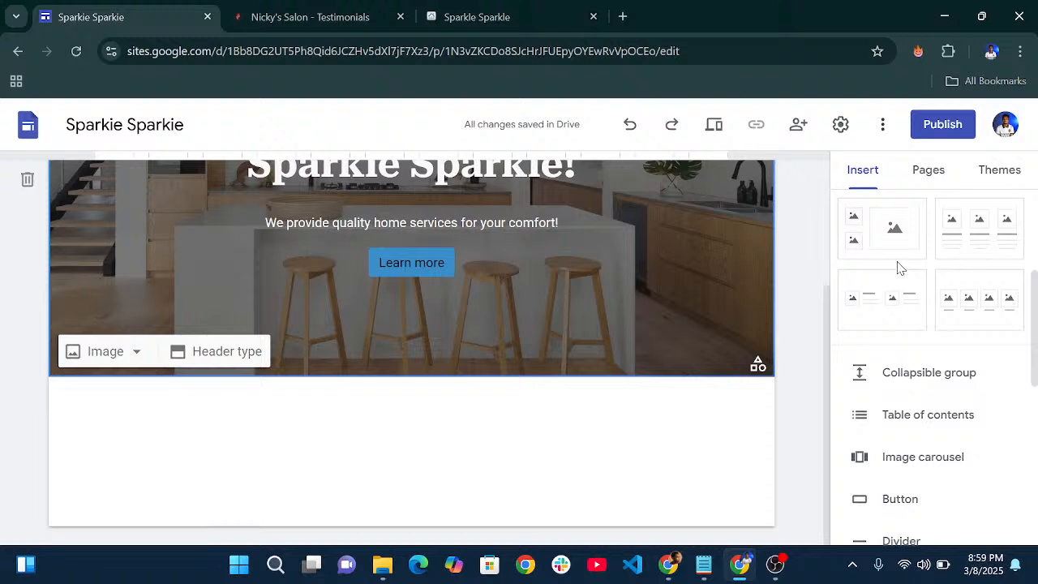
- Insert the two-column layout with image placeholders and title/body text under the Sparkie Sparkie header
left_click(883, 312)
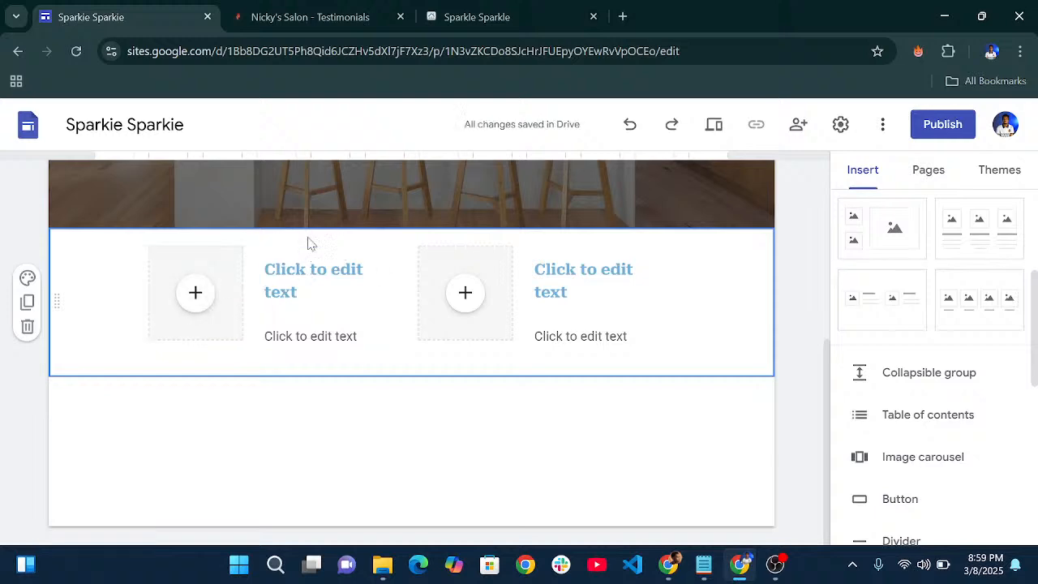
- Scroll through the published Sparkle Sparkle home page around its 'Why You Choose The Sparkle?' section
left_click(467, 9)
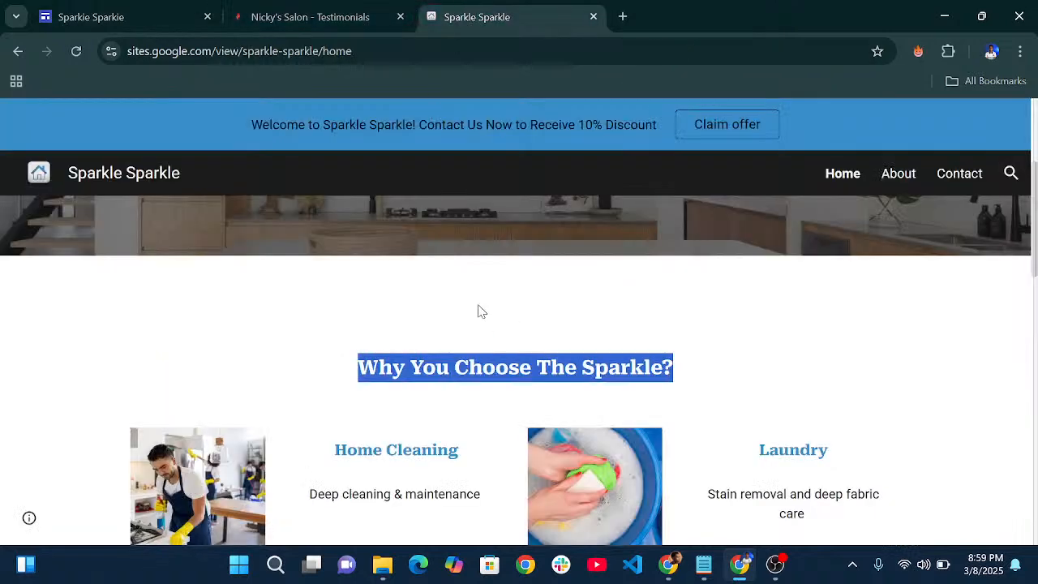
scroll(481, 312, "down", 3)
scroll(527, 271, "up", 2)
scroll(495, 257, "up", 3)
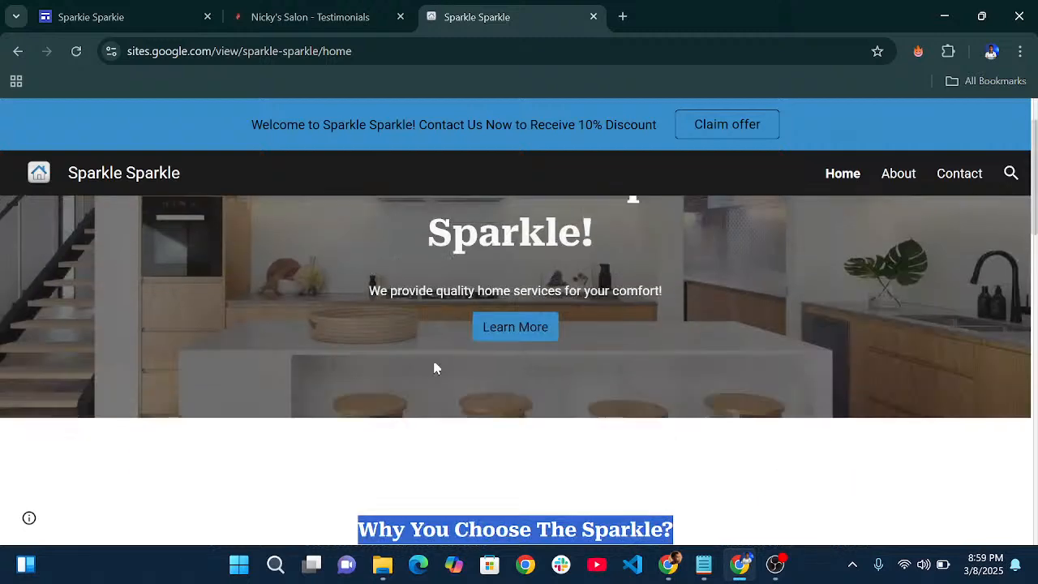
left_click(436, 501)
scroll(455, 460, "down", 3)
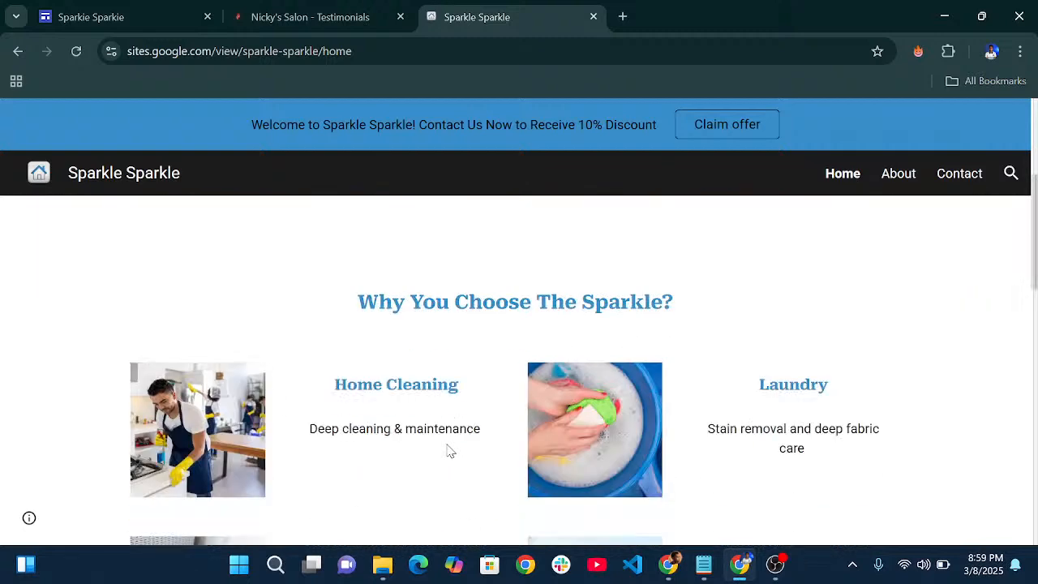
scroll(448, 450, "up", 4)
scroll(481, 319, "down", 2)
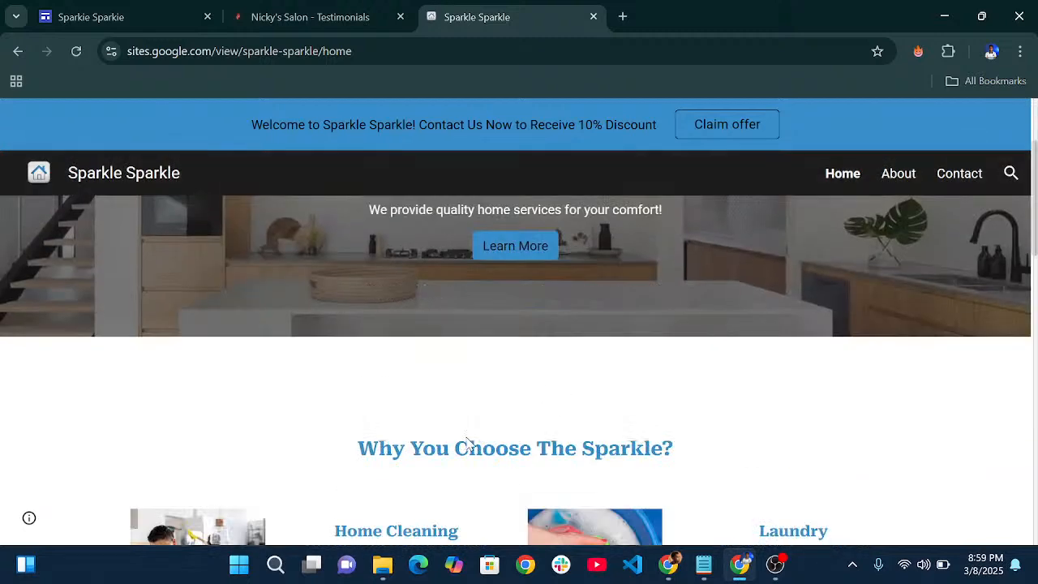
- Back in the Sparkie Sparkie editor, insert a Spacer below the cover header
left_click(160, 20)
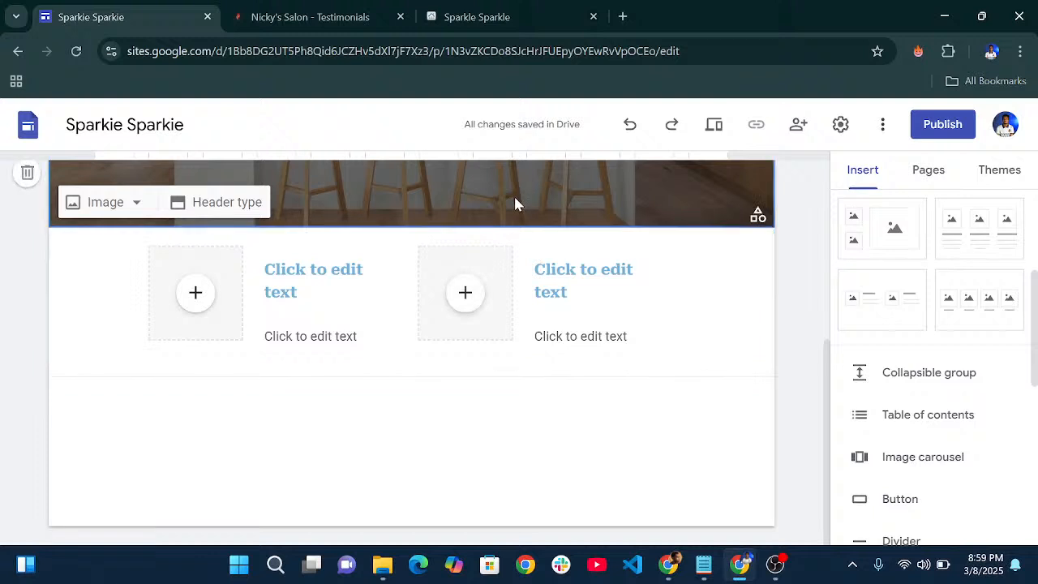
scroll(966, 381, "up", 3)
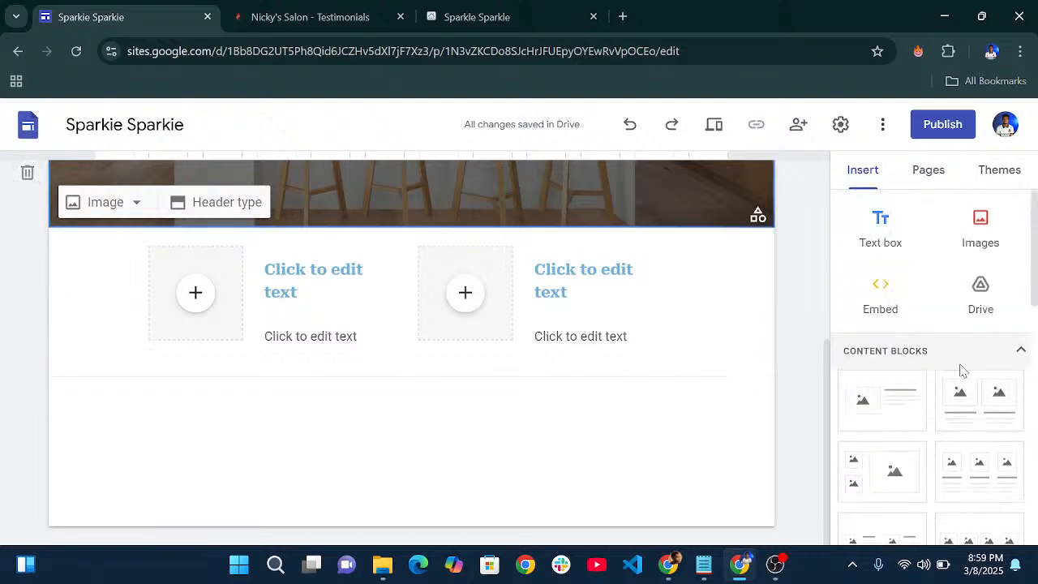
scroll(962, 373, "down", 5)
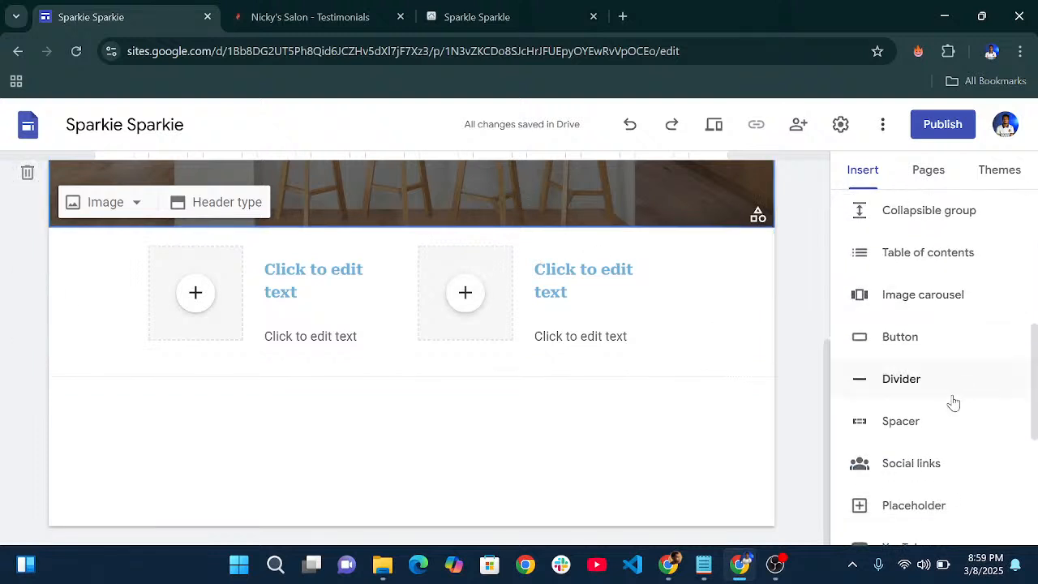
left_click(908, 422)
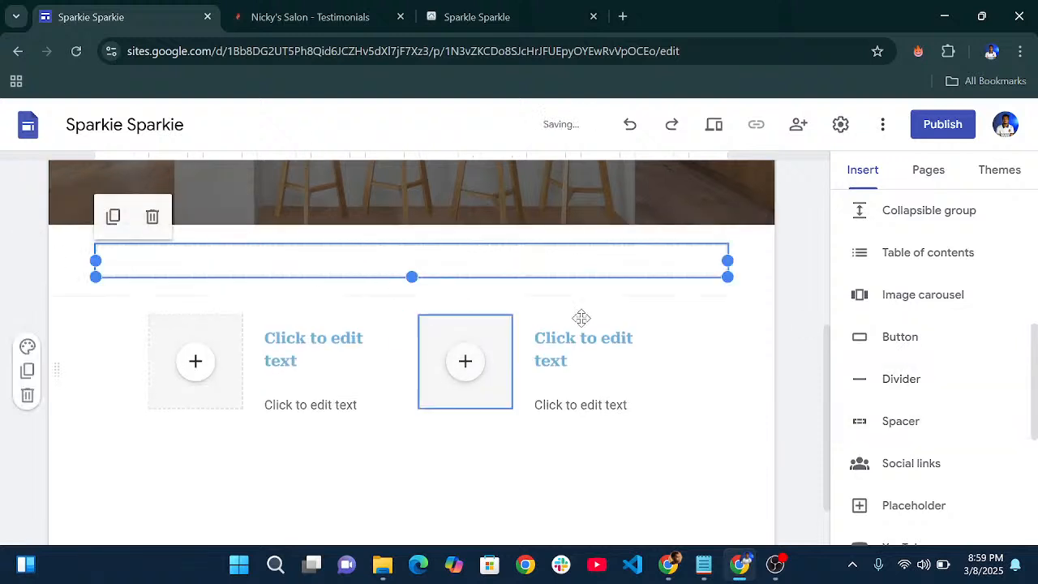
- Remove mistyped text from the first column's heading and reselect the spacer section
left_click(343, 360)
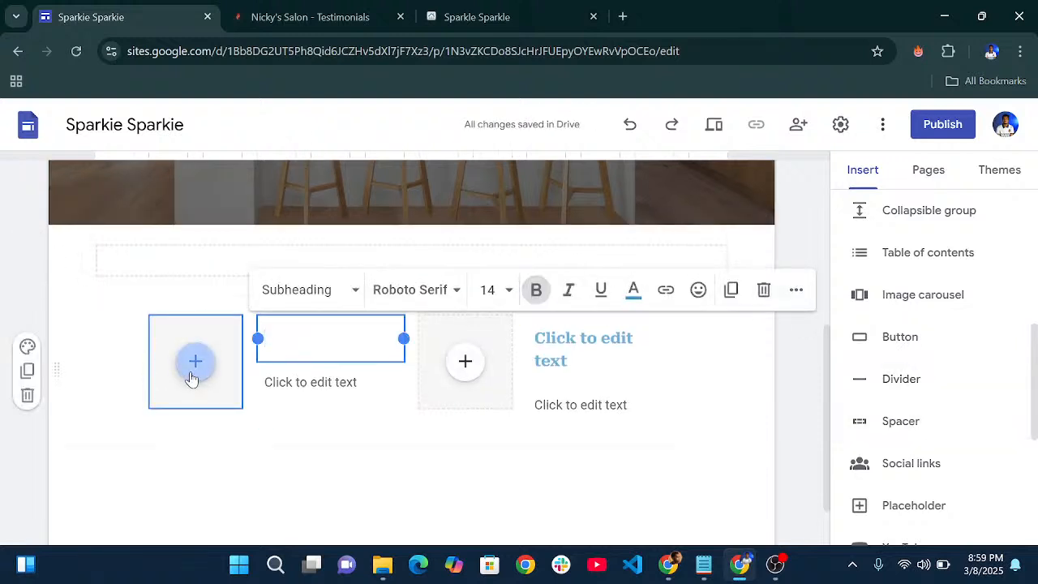
type("Hoe")
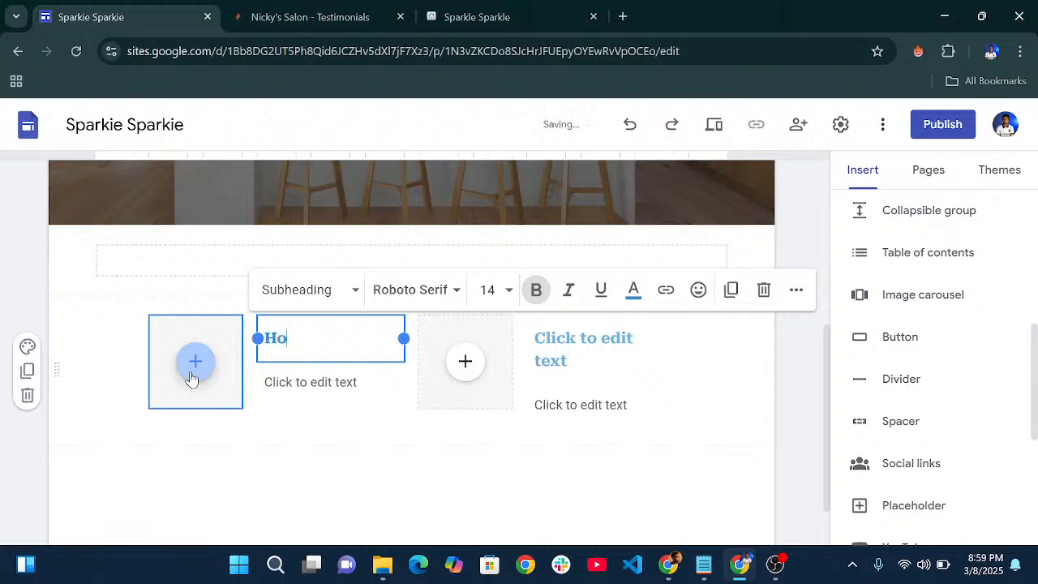
key("BackSpace")
key("BackSpace")
key("BackSpace")
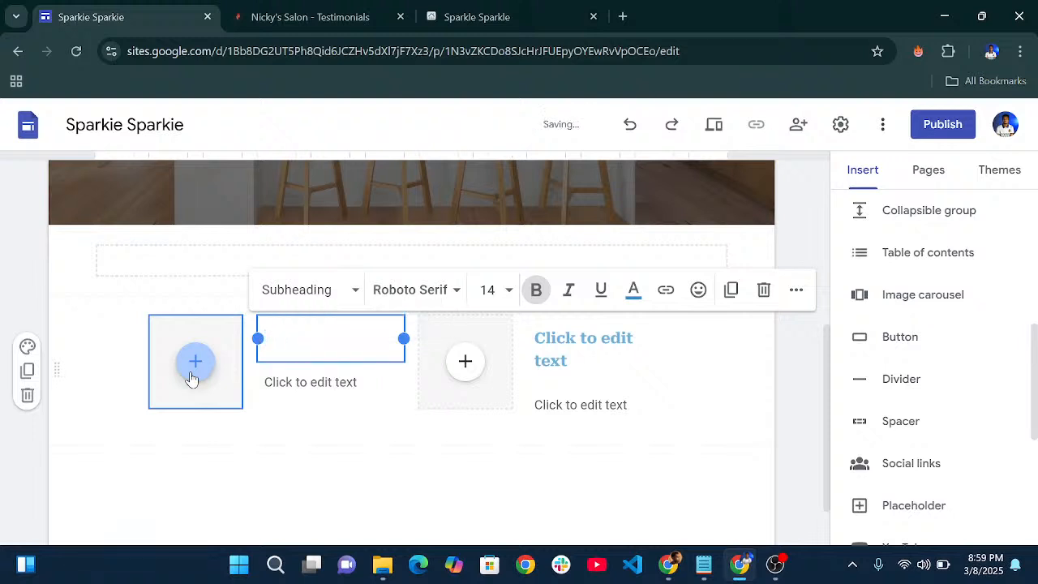
left_click(326, 419)
left_click(411, 290)
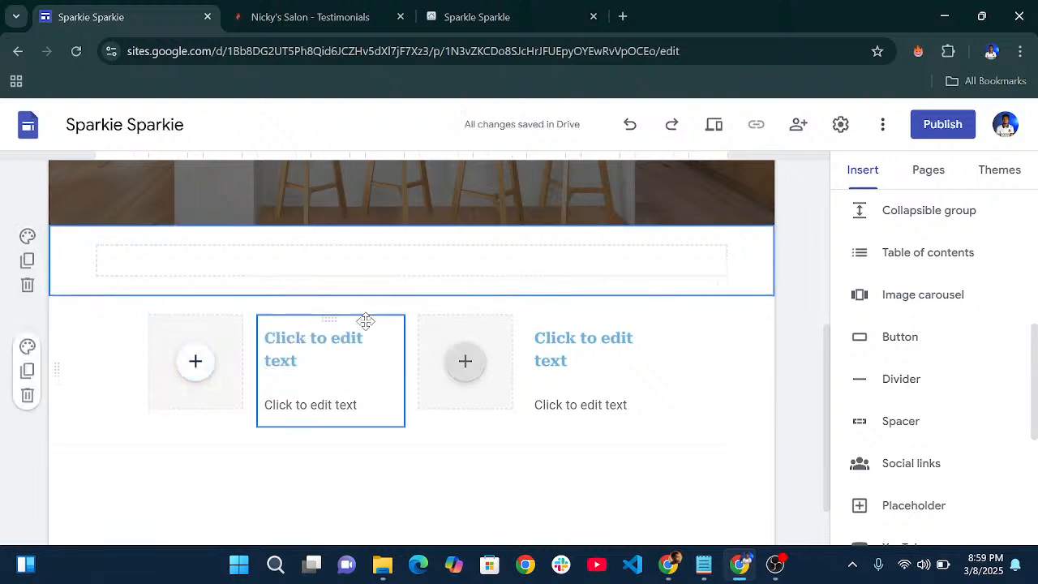
scroll(933, 365, "up", 2)
scroll(897, 383, "up", 3)
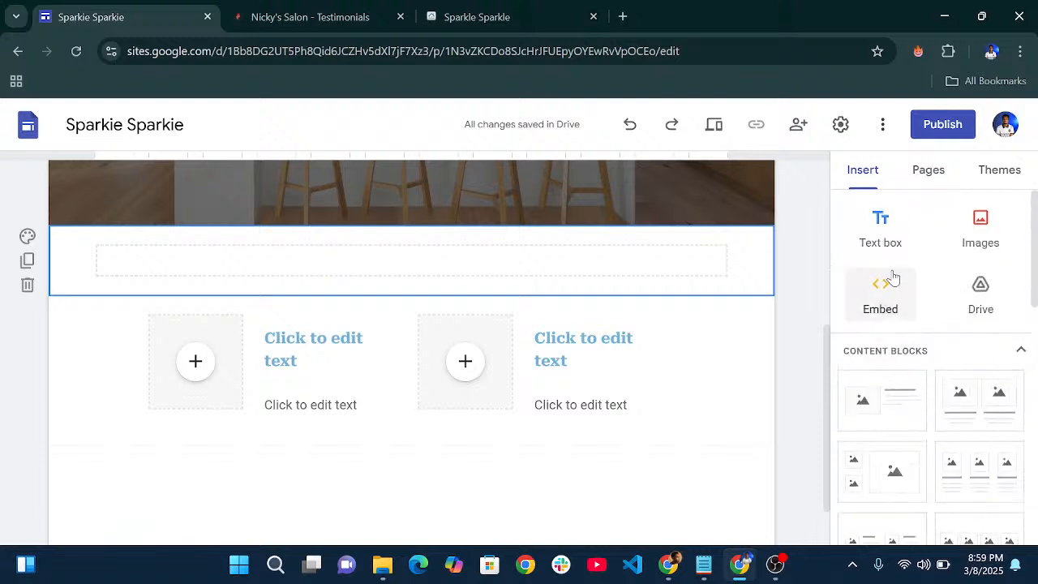
- Add a text box above the two columns reading 'Why You Choose The Sparkie?'
left_click(880, 235)
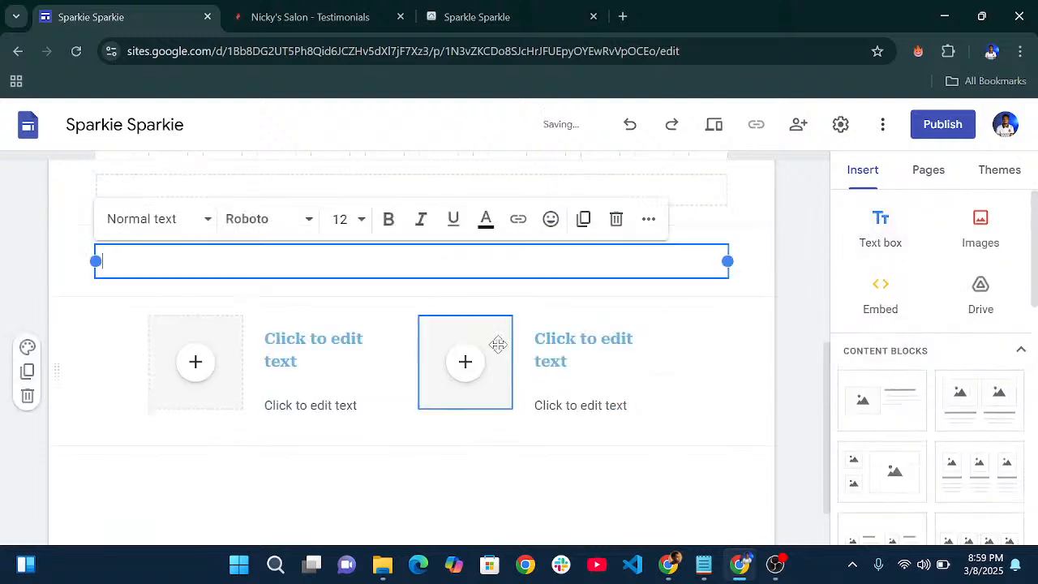
left_click_drag(410, 247, 410, 314)
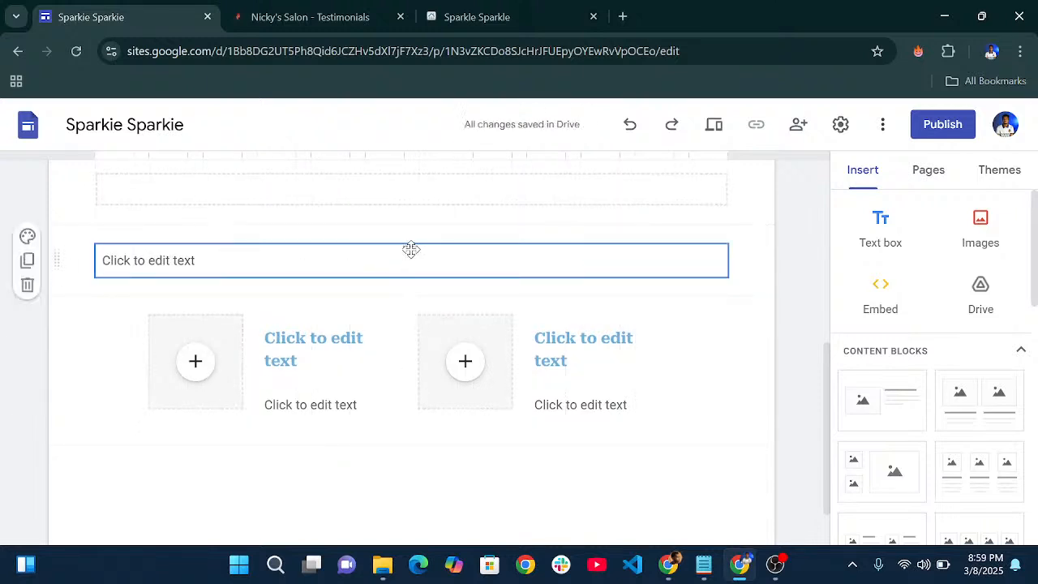
left_click(340, 271)
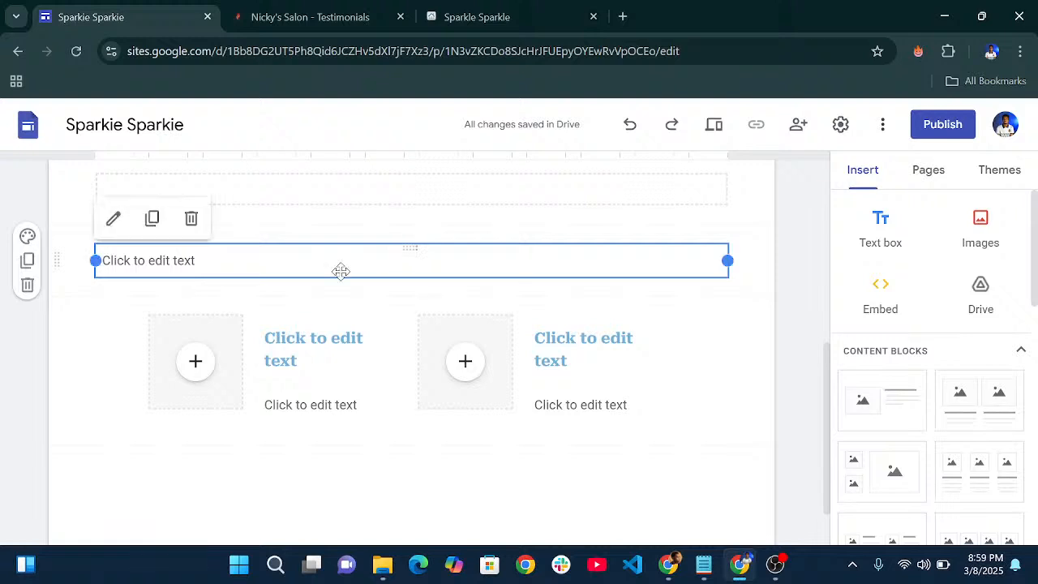
left_click(336, 258)
type("W")
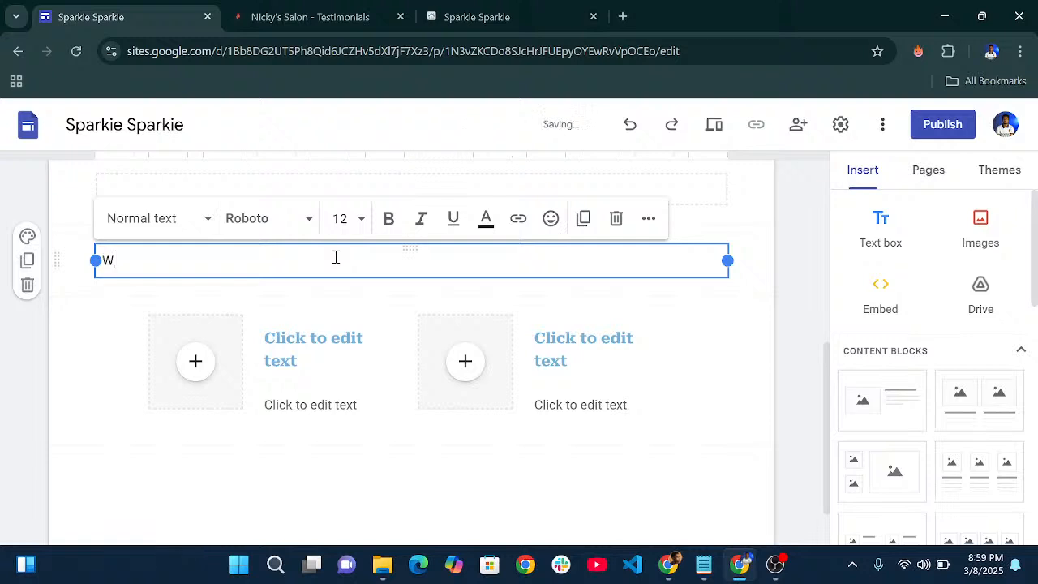
type("hy You ")
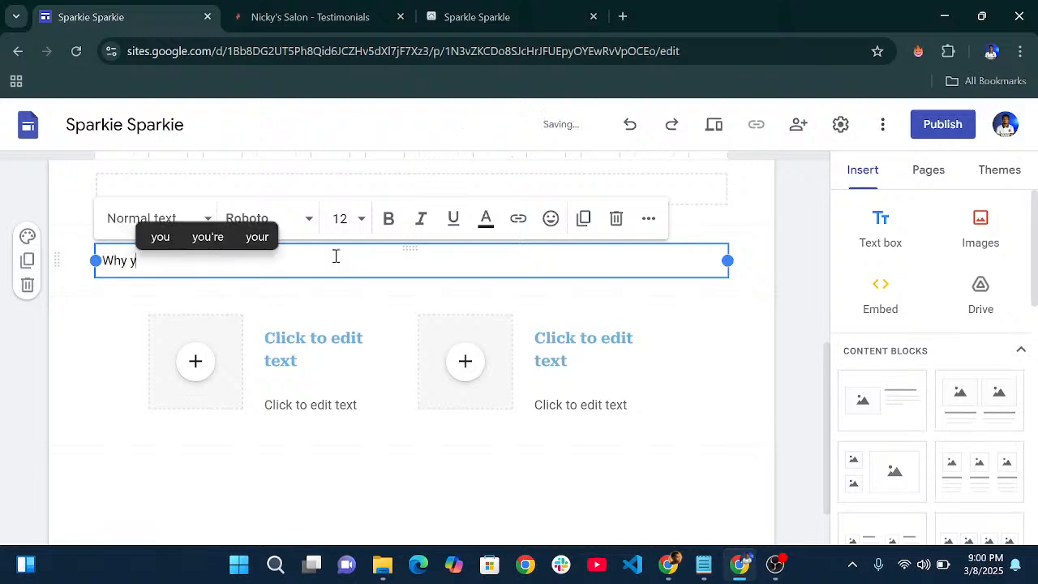
type("C")
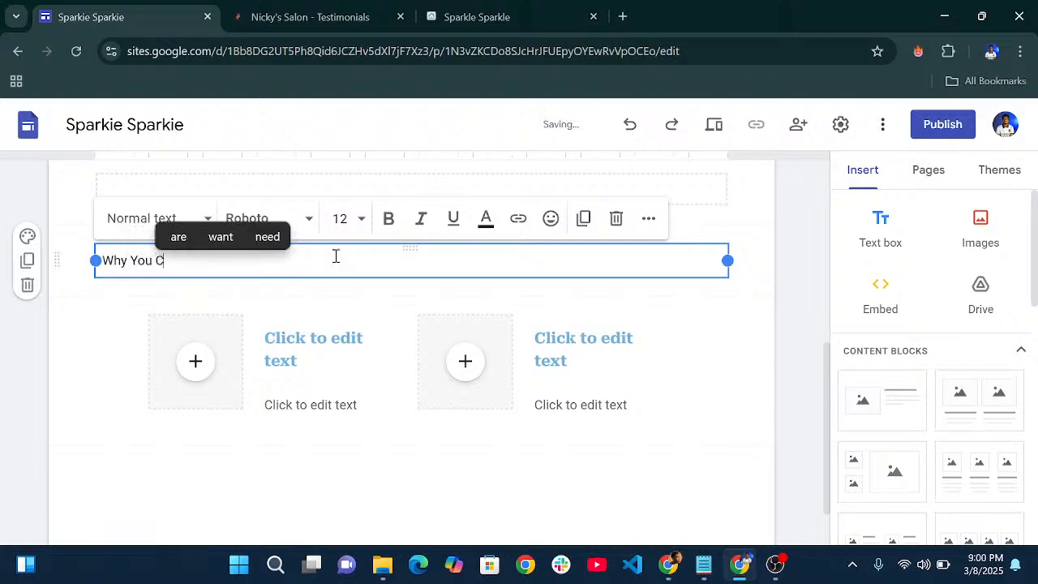
type("hoose The Sa")
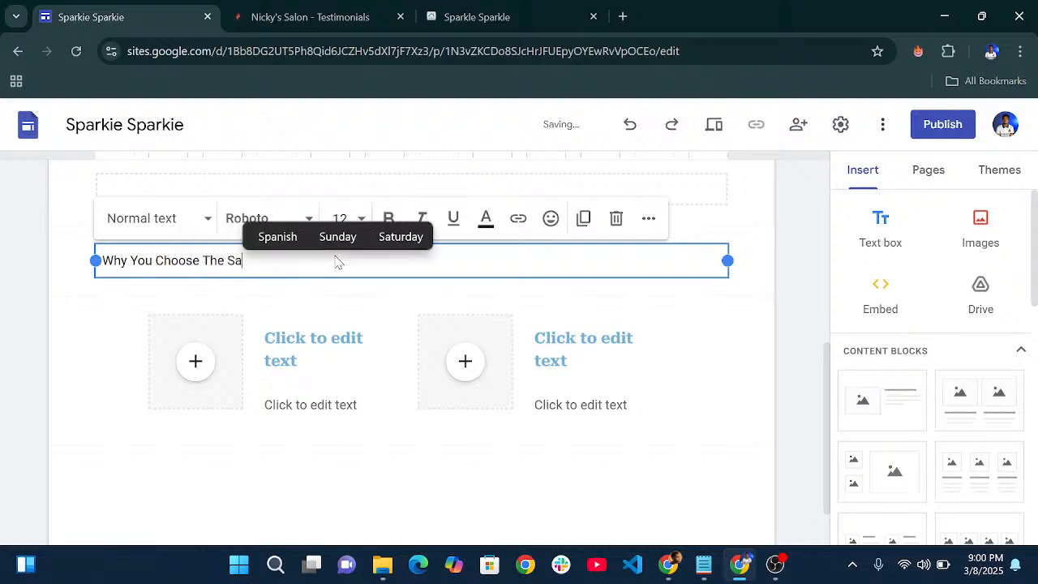
key("BackSpace")
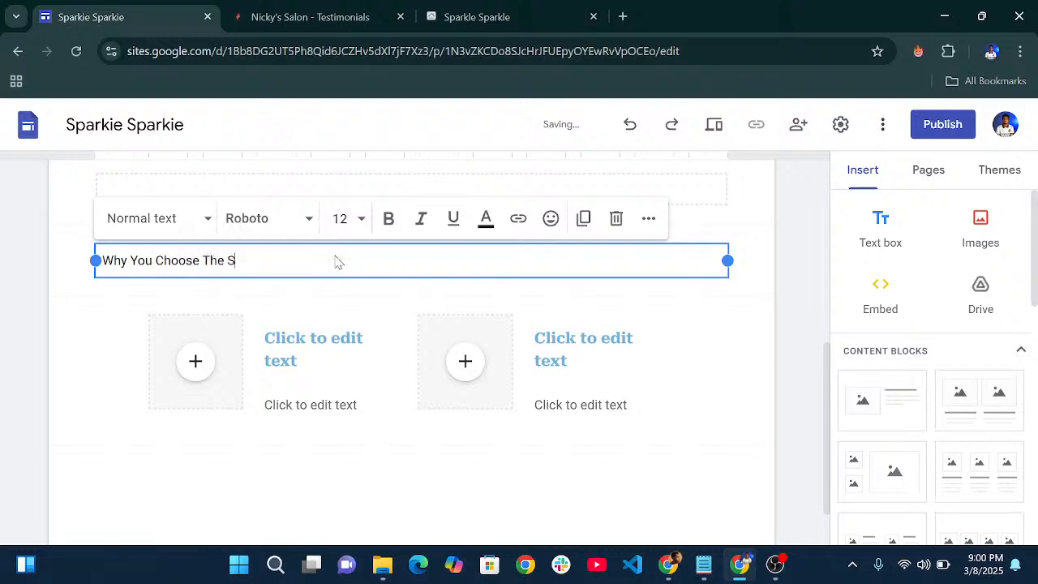
type("parkie")
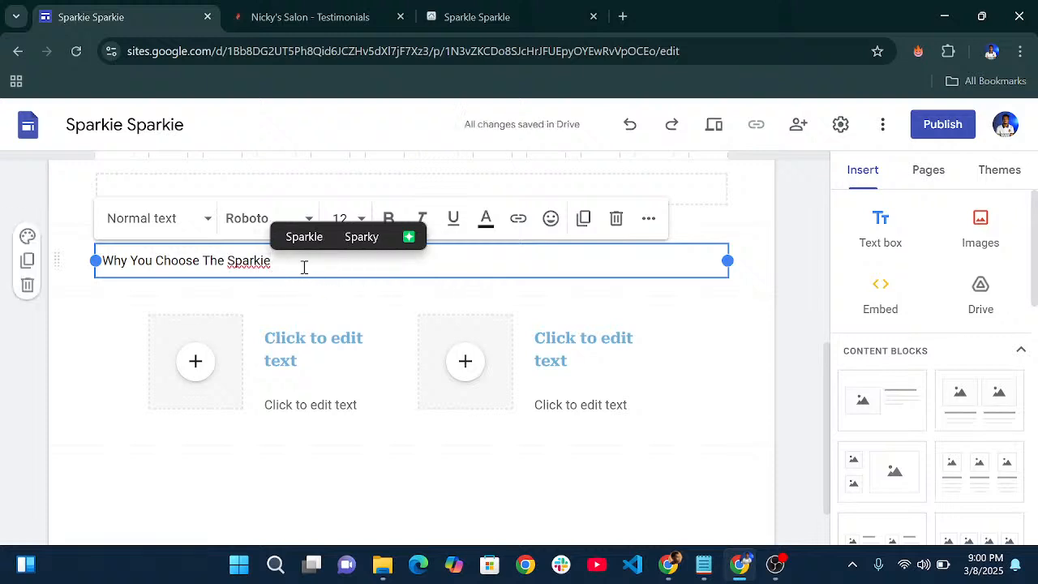
type("?")
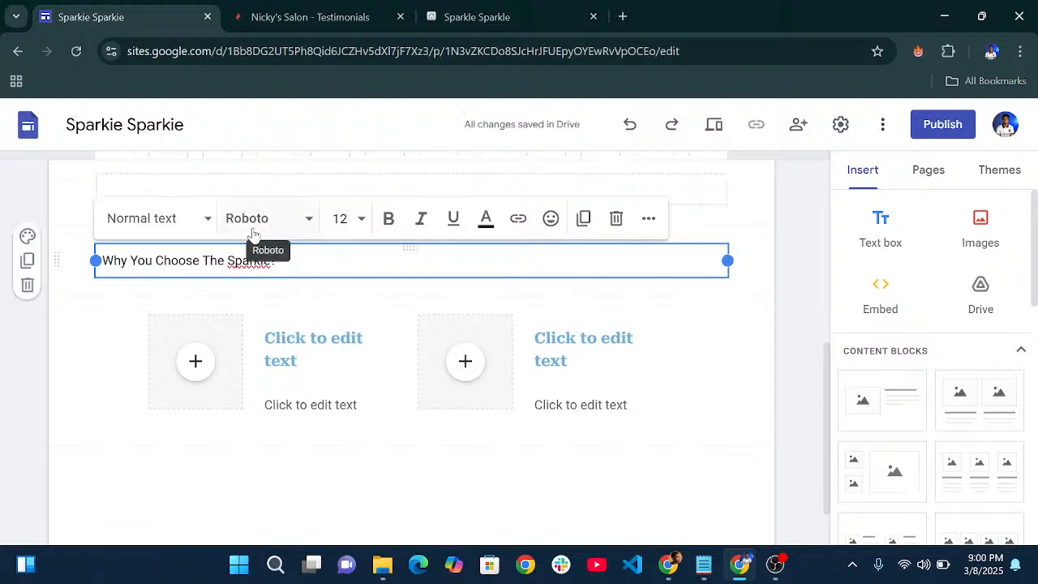
- Style the title as a Heading and center-align it
left_click(196, 228)
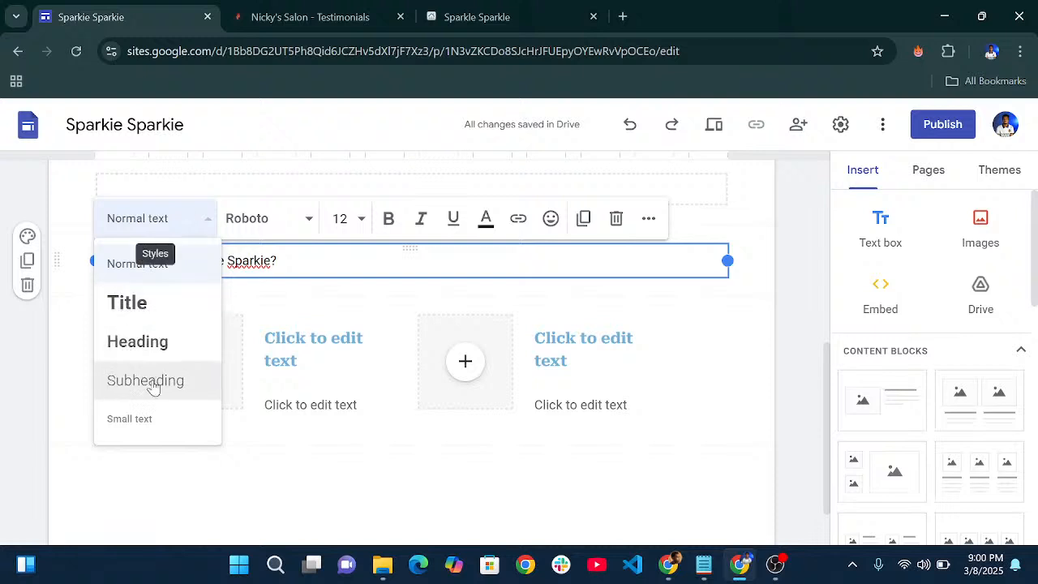
left_click(139, 347)
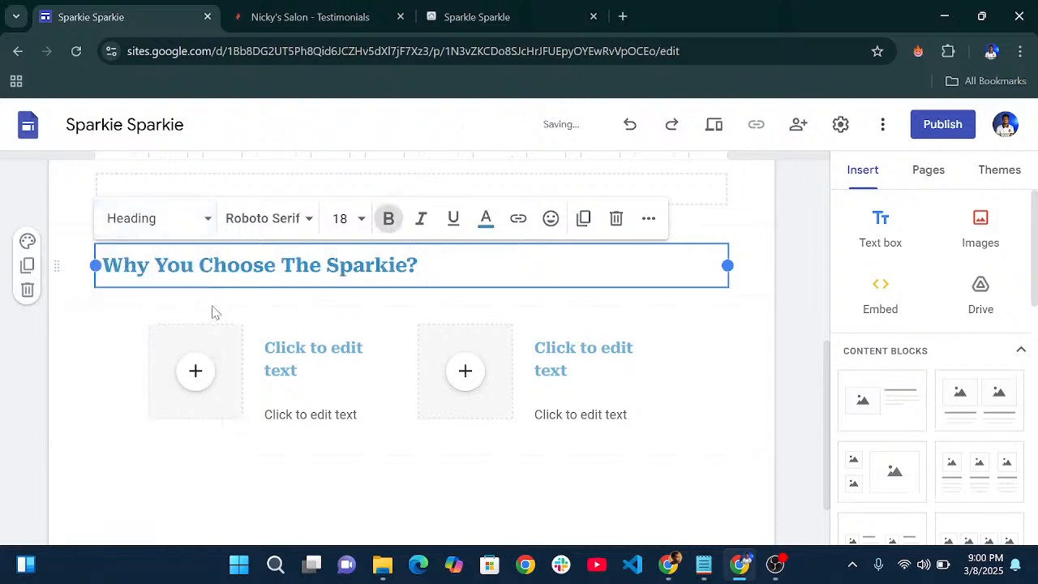
left_click(649, 218)
left_click(461, 262)
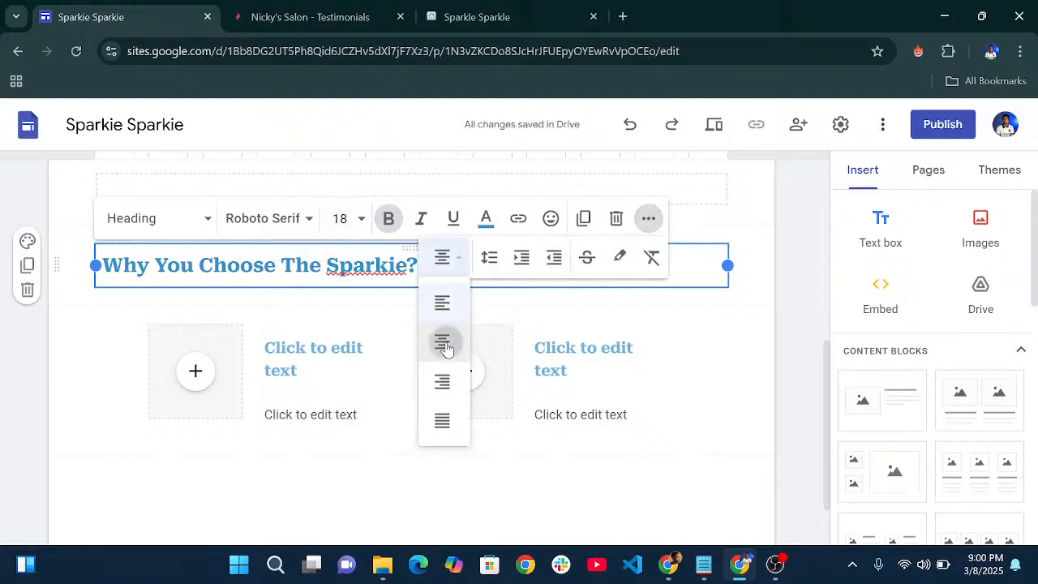
left_click(447, 341)
left_click(730, 333)
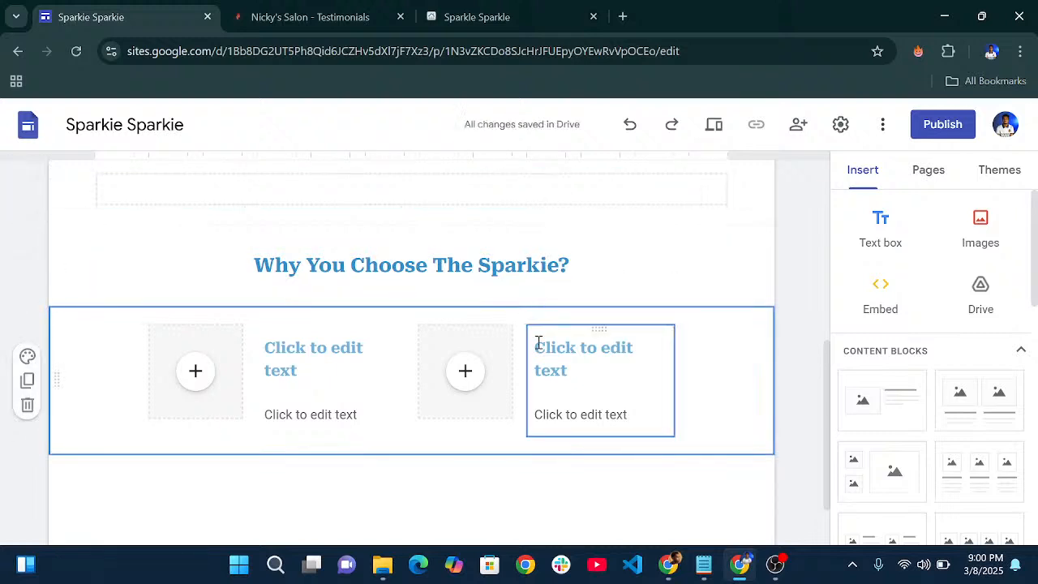
- Select the first column's heading, then switch over to the YouTube Studio live stream page
scroll(538, 341, "down", 1)
left_click(293, 288)
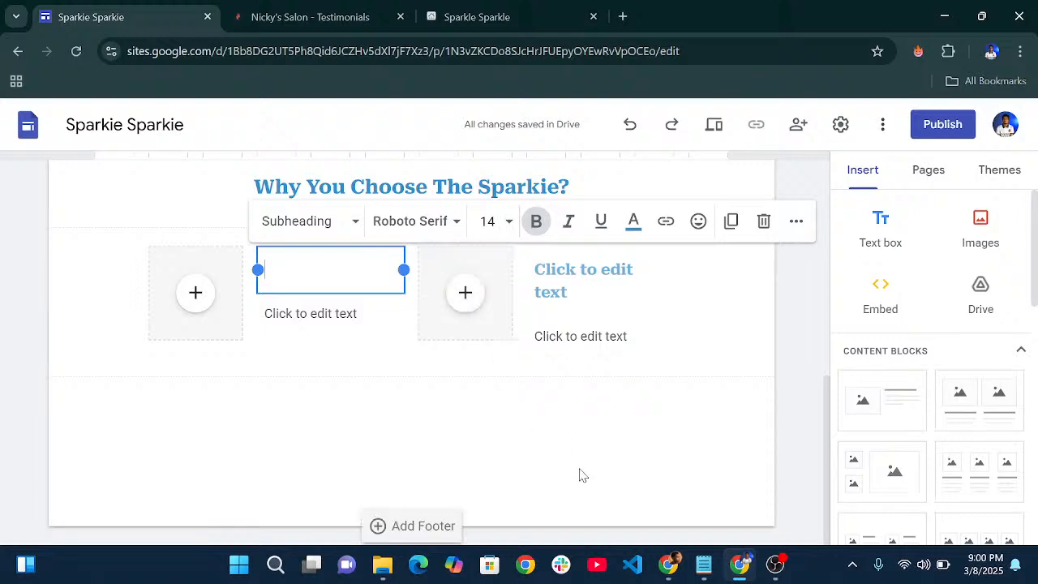
left_click(661, 569)
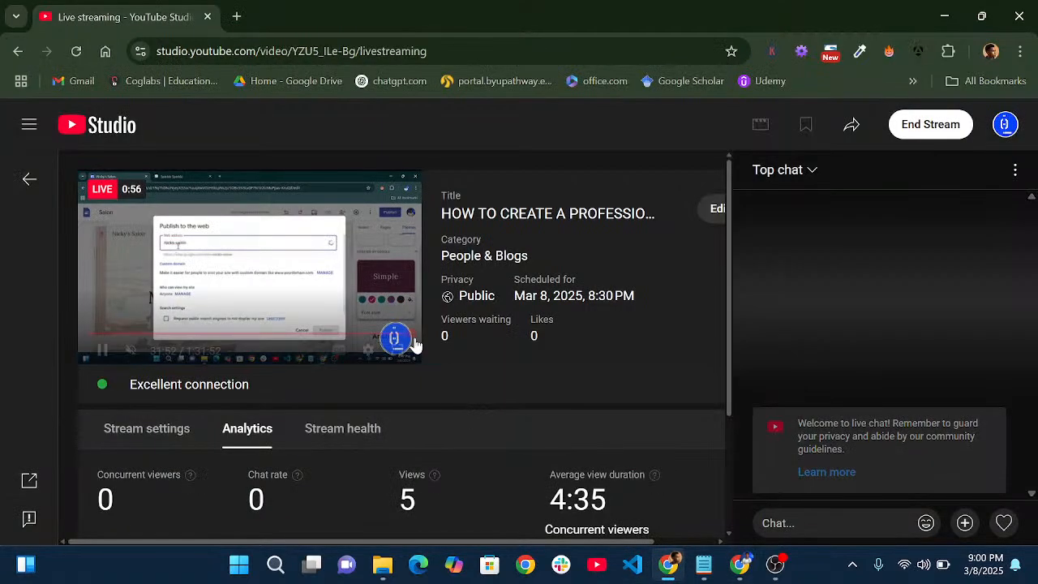
- Scroll through the live stream's viewer analytics in YouTube Studio, then return to the Sparkie Sparkie editor
scroll(413, 344, "down", 2)
scroll(412, 344, "up", 2)
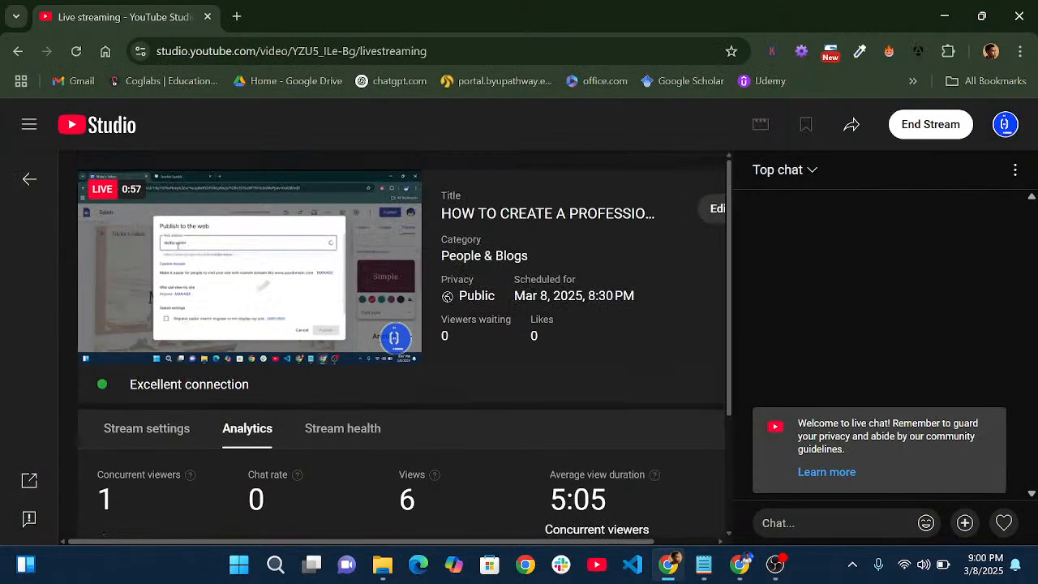
scroll(539, 307, "down", 2)
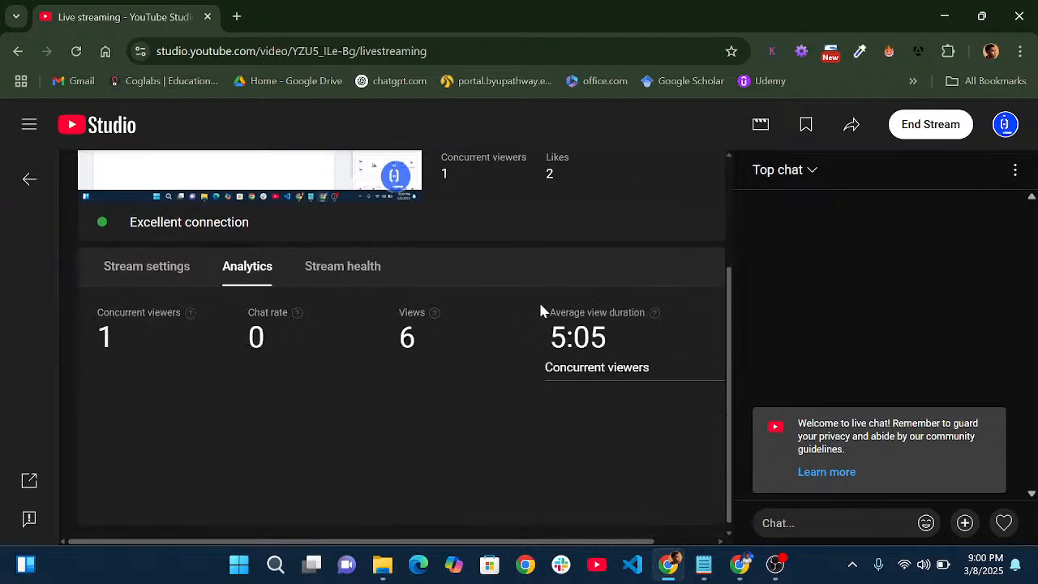
scroll(541, 304, "up", 1)
scroll(540, 304, "down", 1)
scroll(541, 305, "up", 2)
scroll(541, 324, "down", 2)
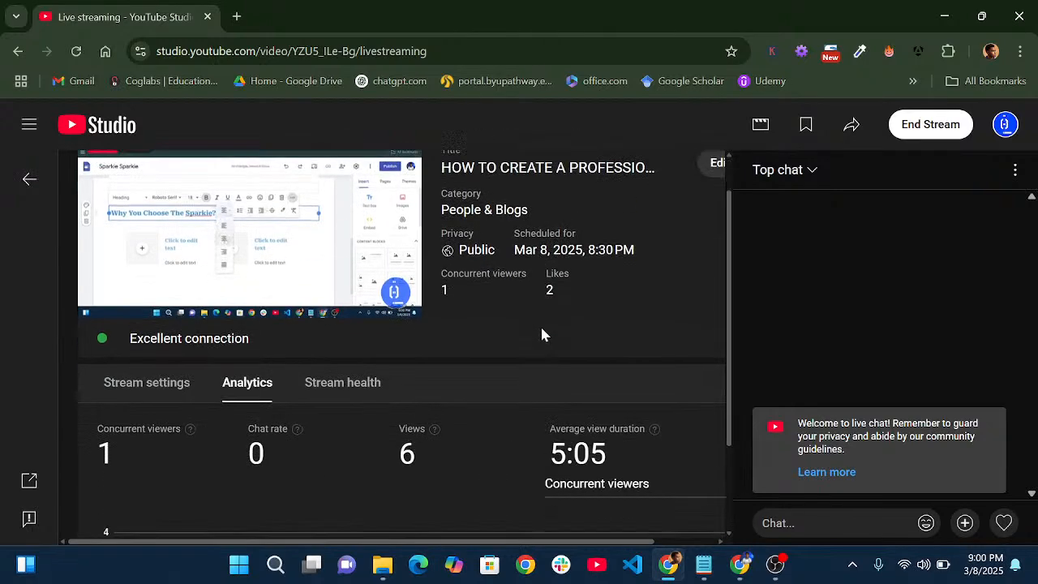
scroll(648, 328, "up", 2)
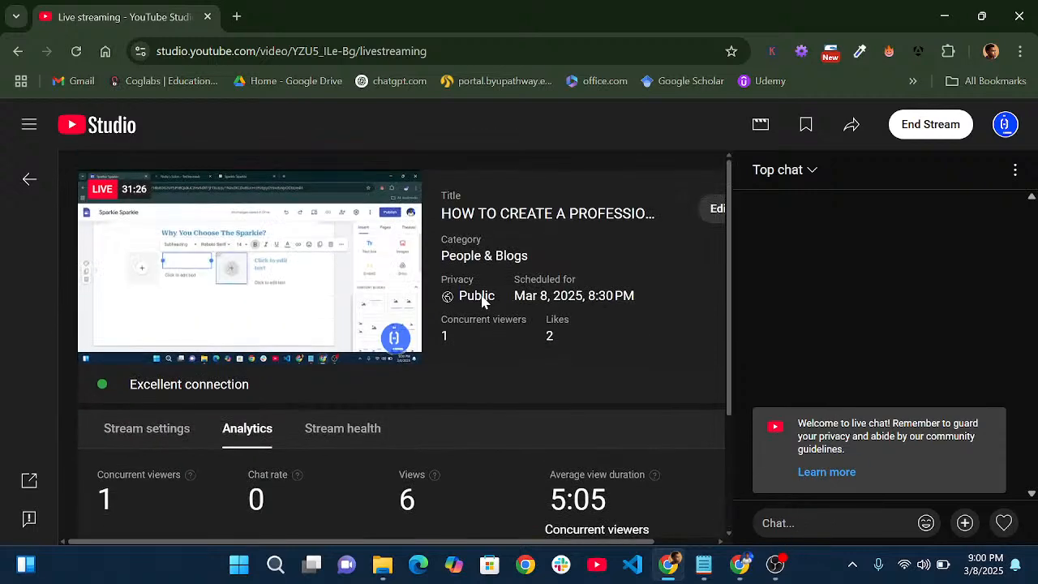
scroll(443, 244, "down", 2)
scroll(443, 251, "up", 2)
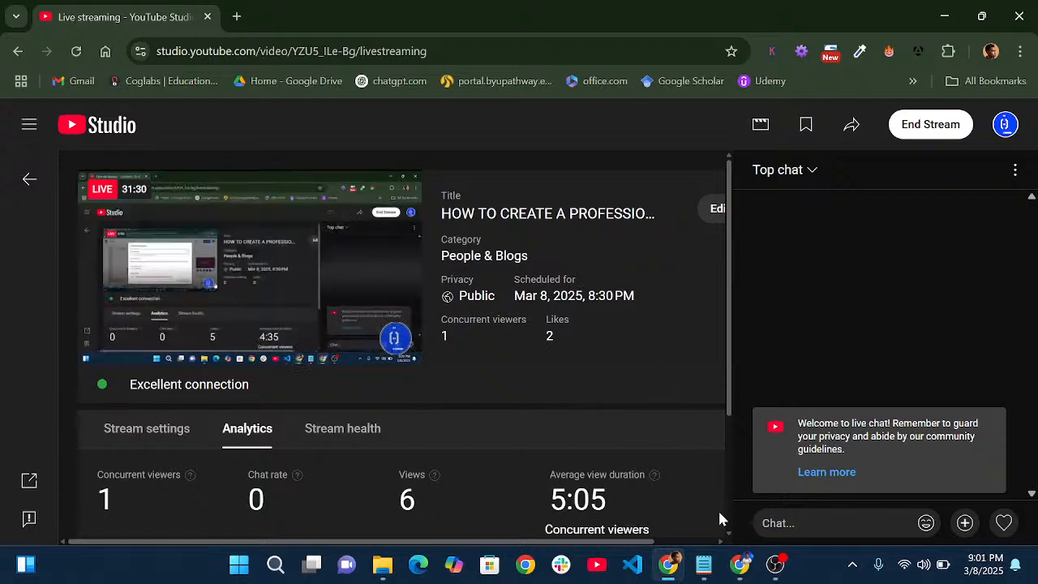
left_click(740, 562)
- Title the first card 'Home Cleaning' and start its description 'Deep Cleaning & maintenance'
scroll(381, 275, "up", 1)
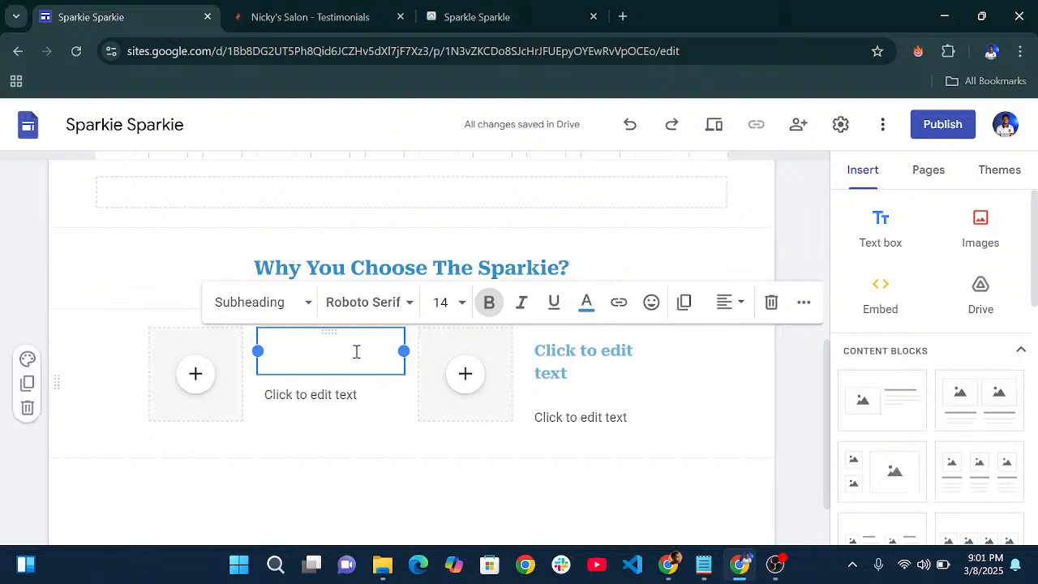
type("Home")
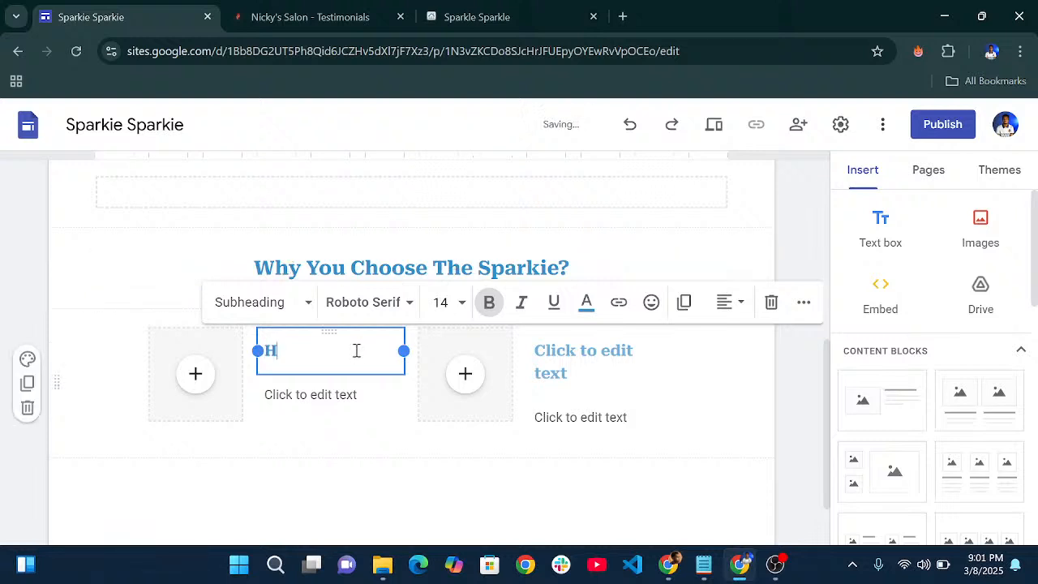
type("Cleaning")
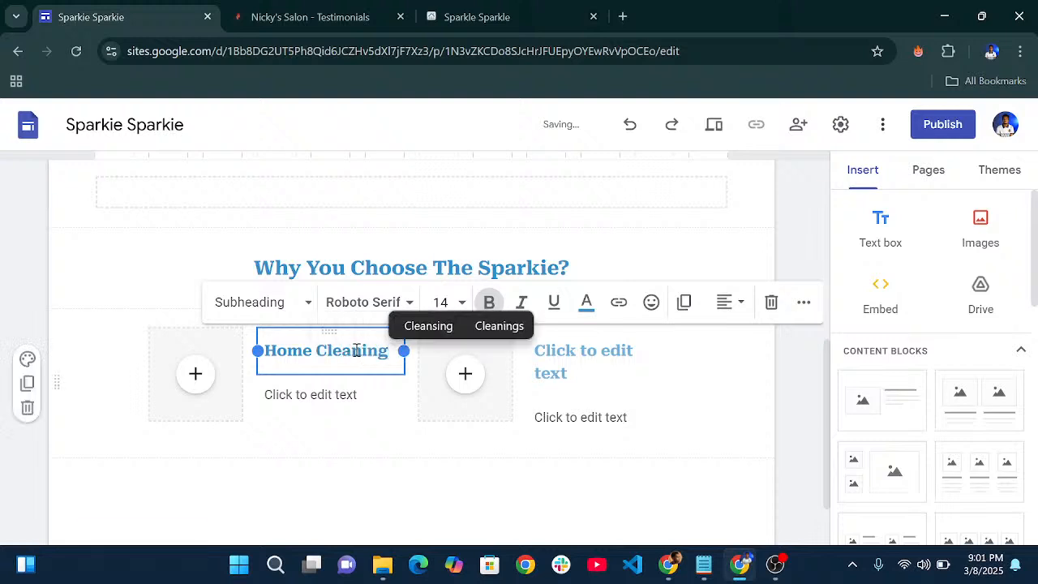
left_click(328, 406)
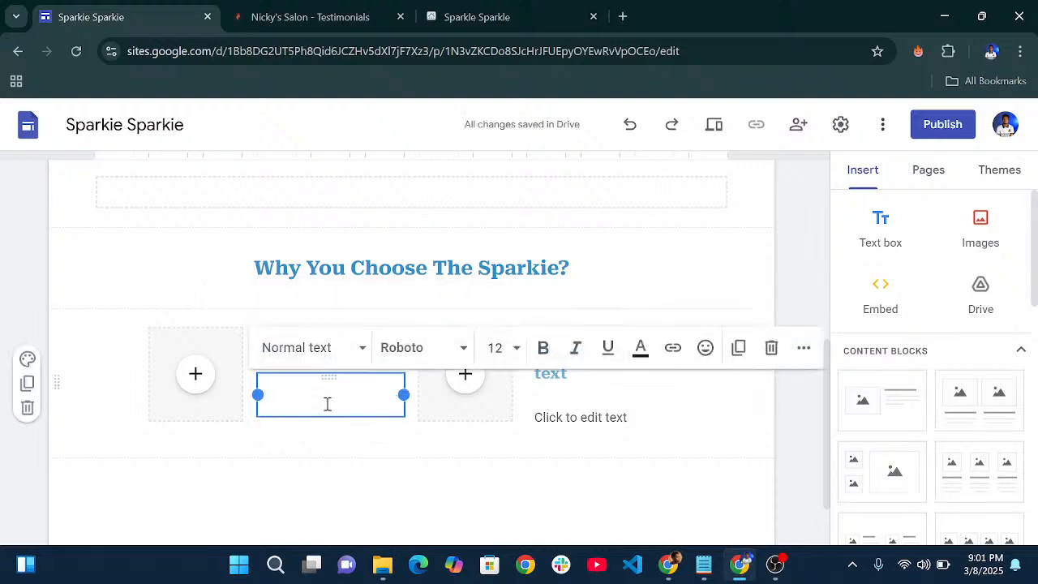
type("Deep ")
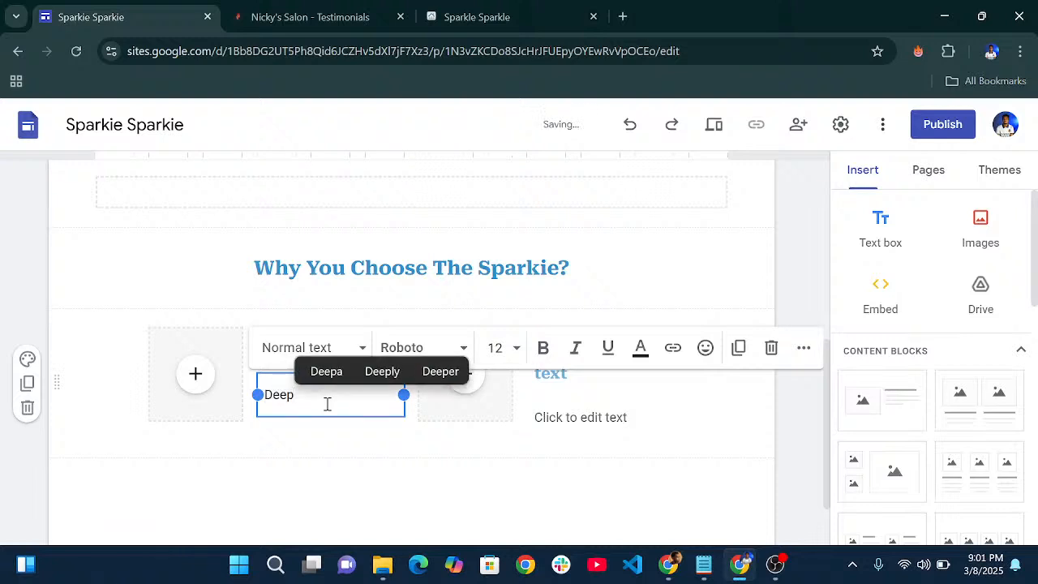
type("Cleanin")
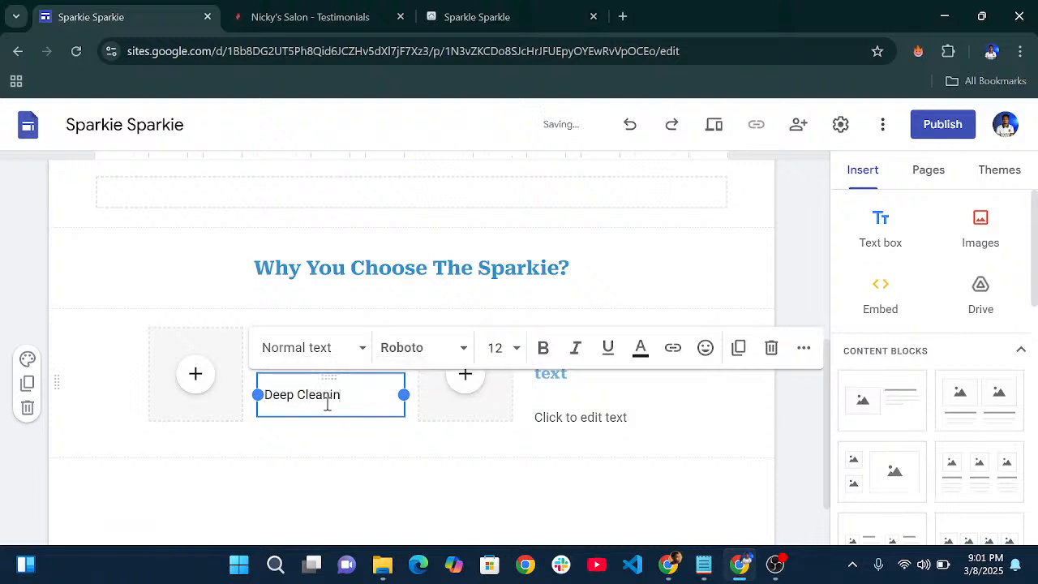
type("g & mainta")
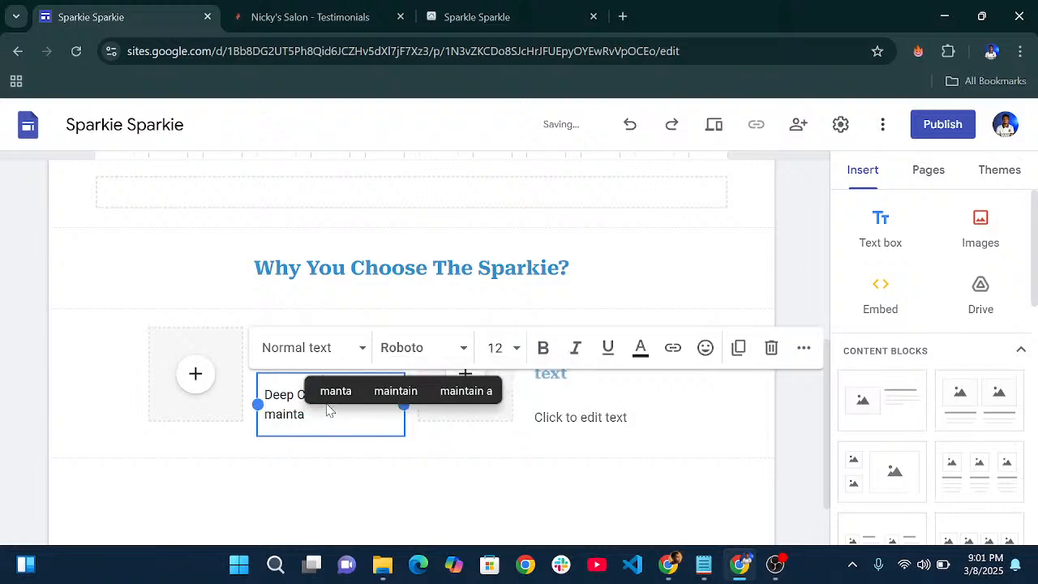
type("in")
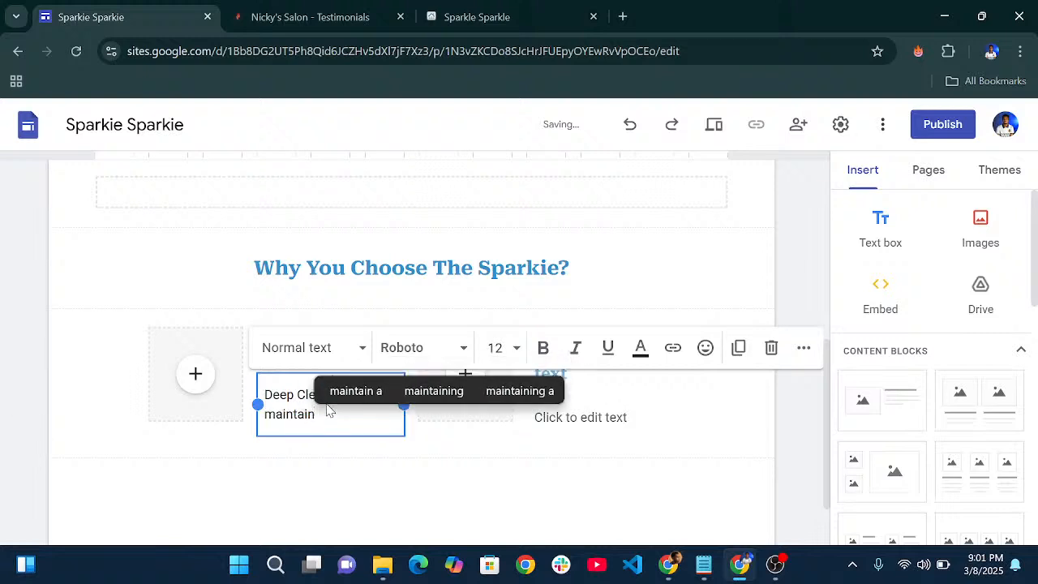
type("a")
- Fix the description's typos so it reads 'Deep cleaning & maintenance'
key("BackSpace")
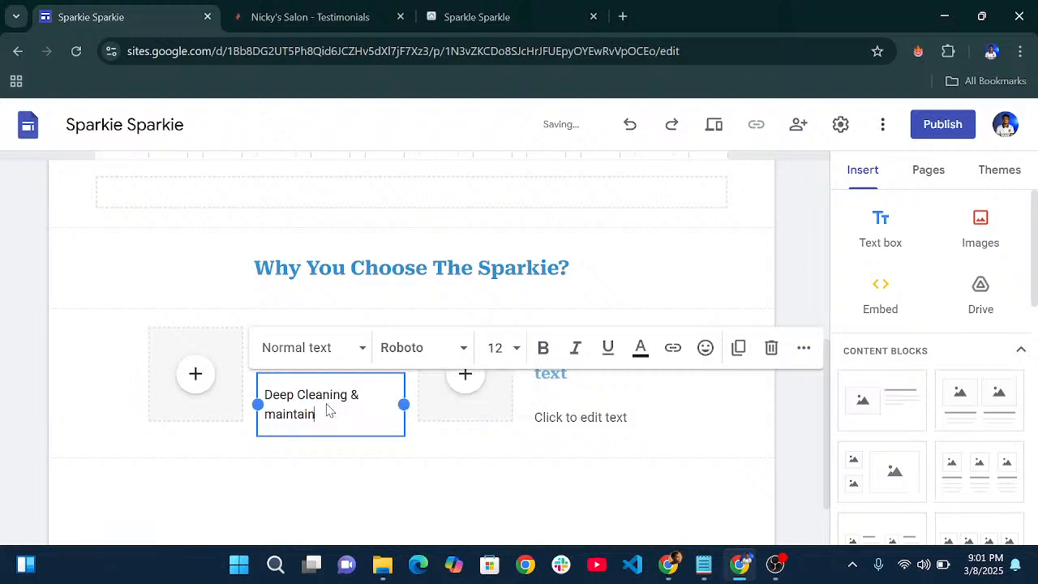
type("anc")
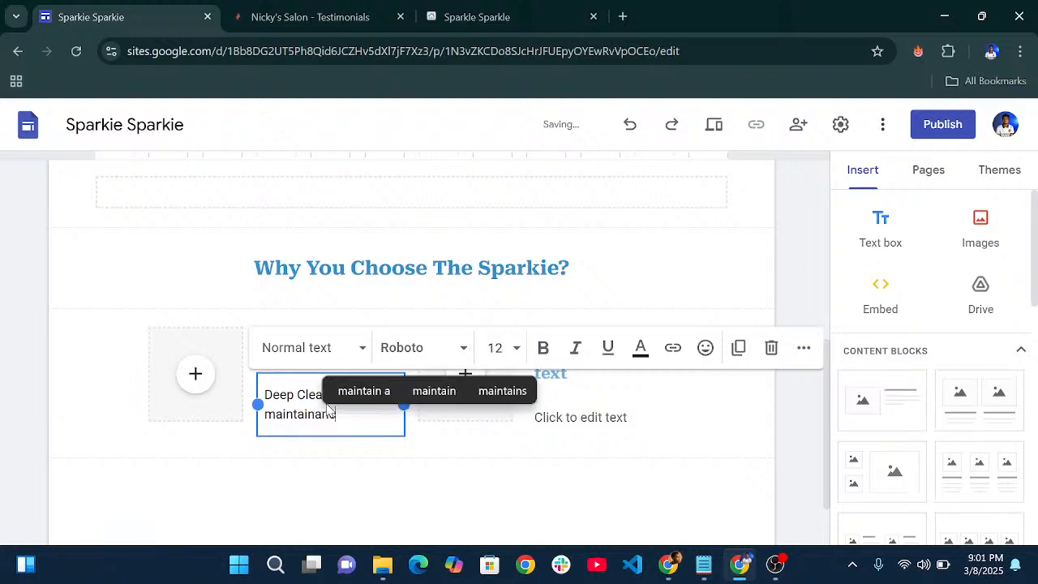
type("e")
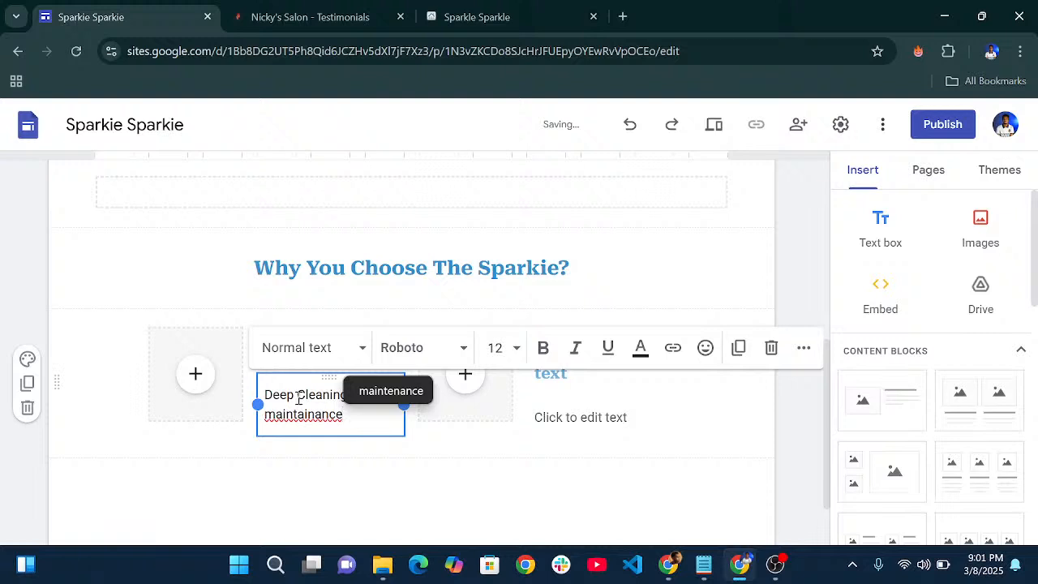
left_click(401, 392)
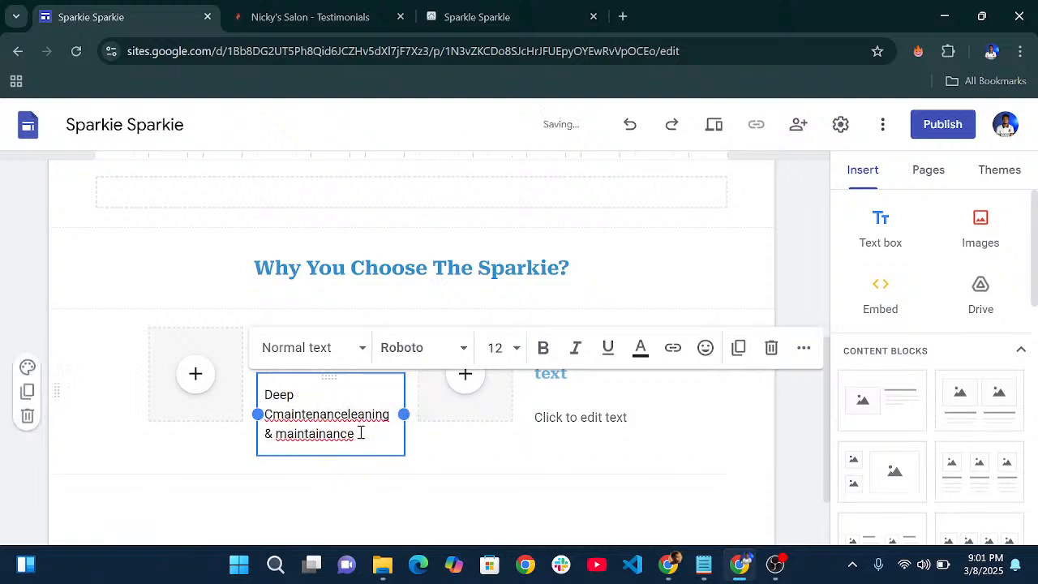
key("ctrl+z")
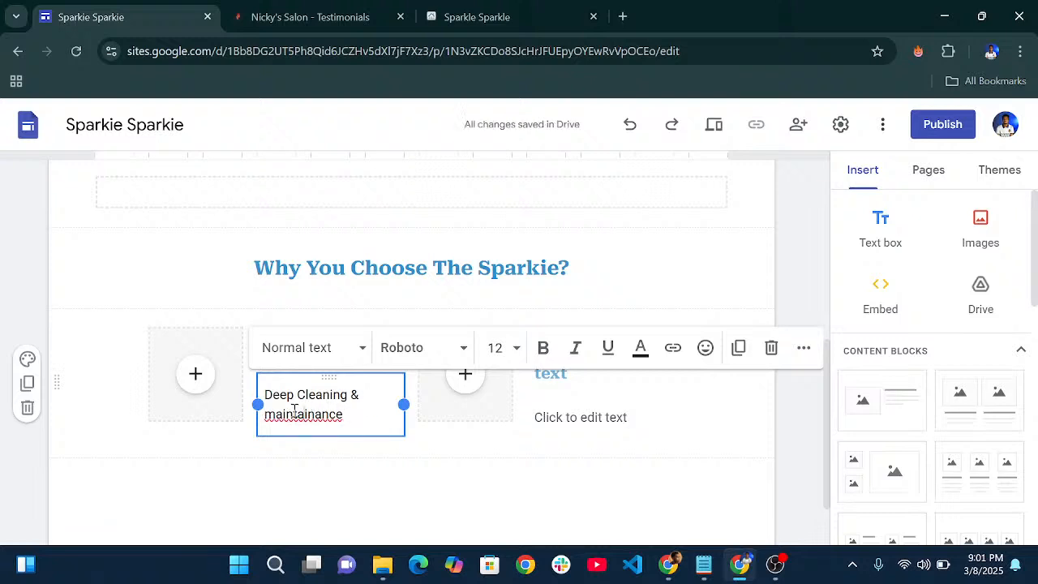
key("BackSpace")
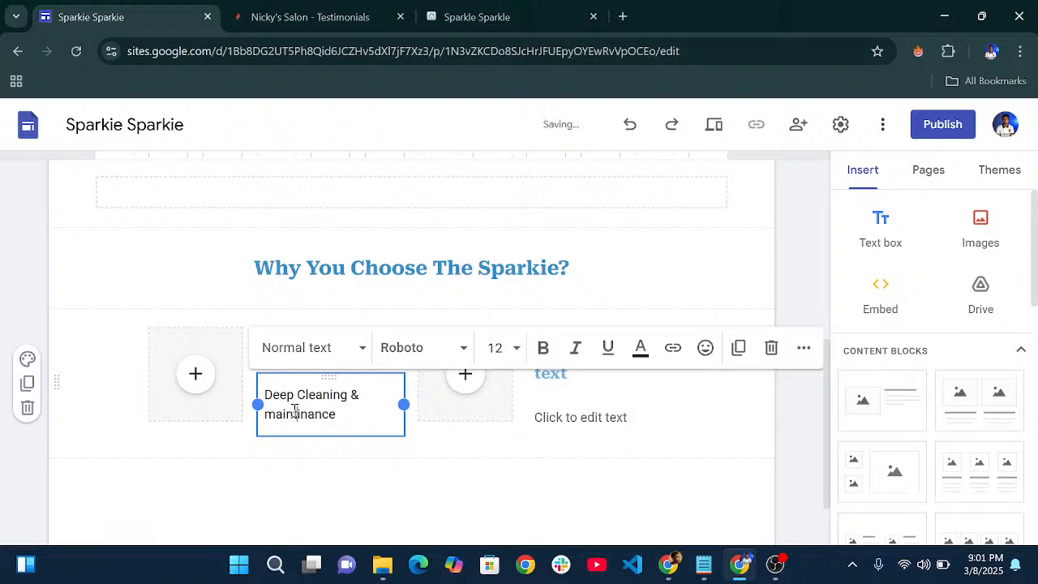
type("e")
key("Delete")
left_click(304, 396)
key("BackSpace")
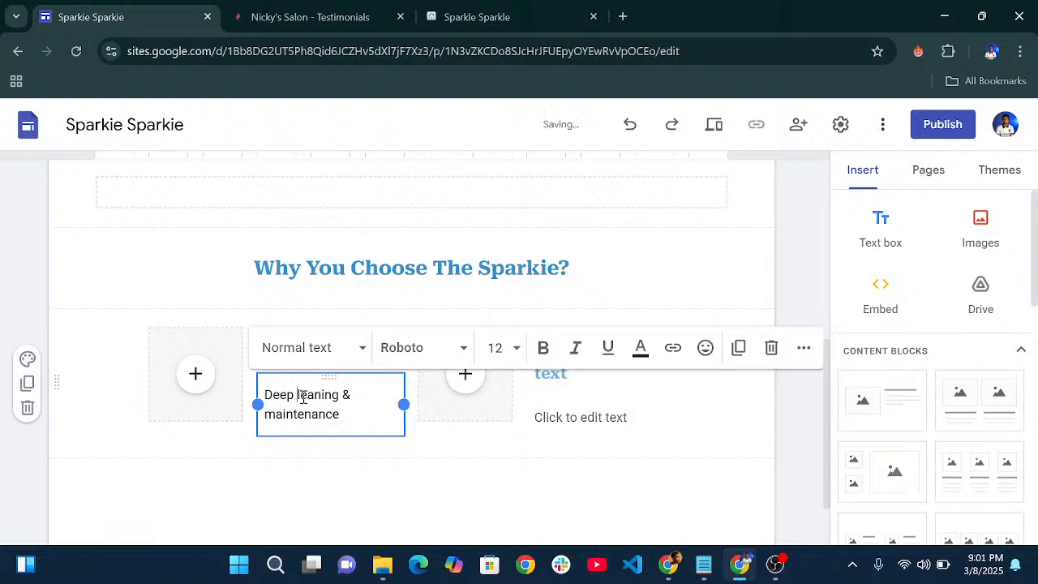
type("c")
left_click(382, 448)
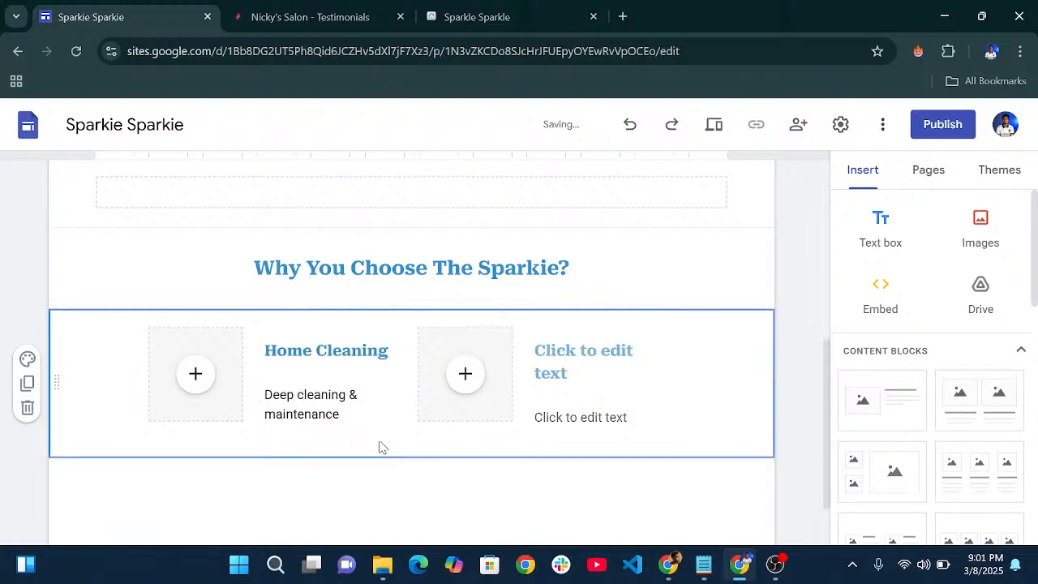
left_click(370, 401)
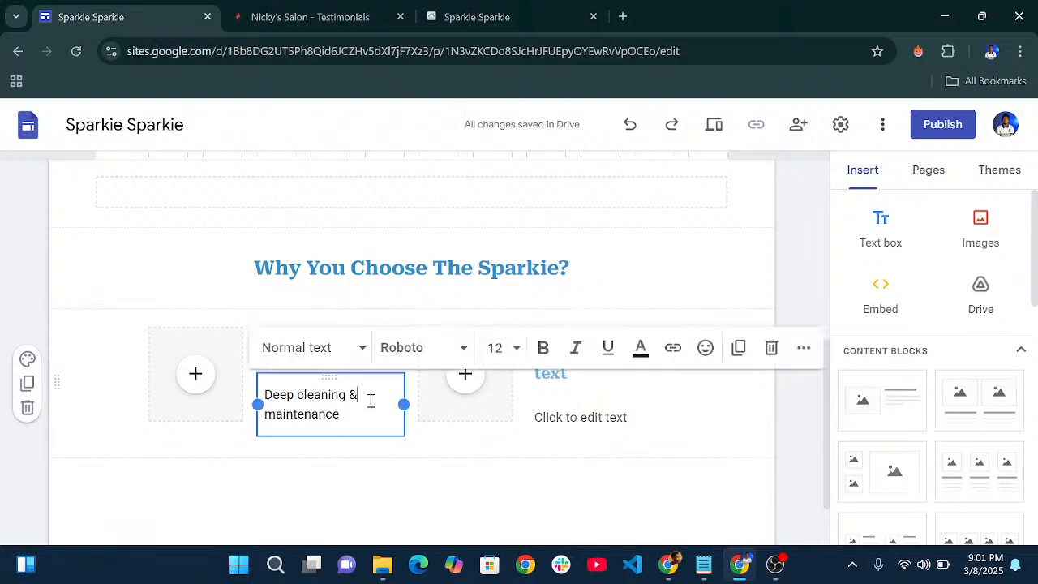
- Upload home-cleaning.jpg into the Home Cleaning card's image placeholder
left_click(204, 391)
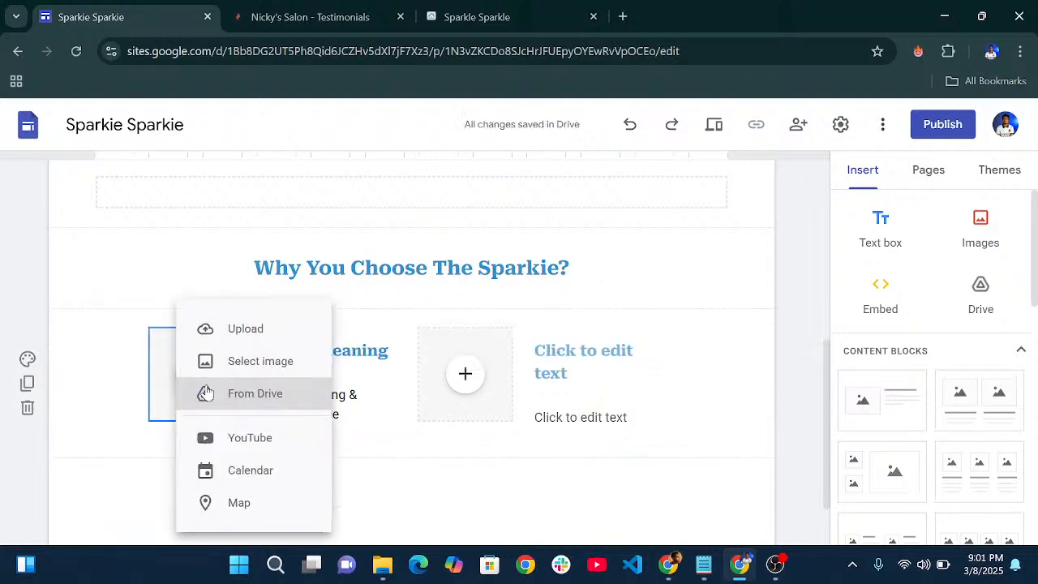
left_click(223, 332)
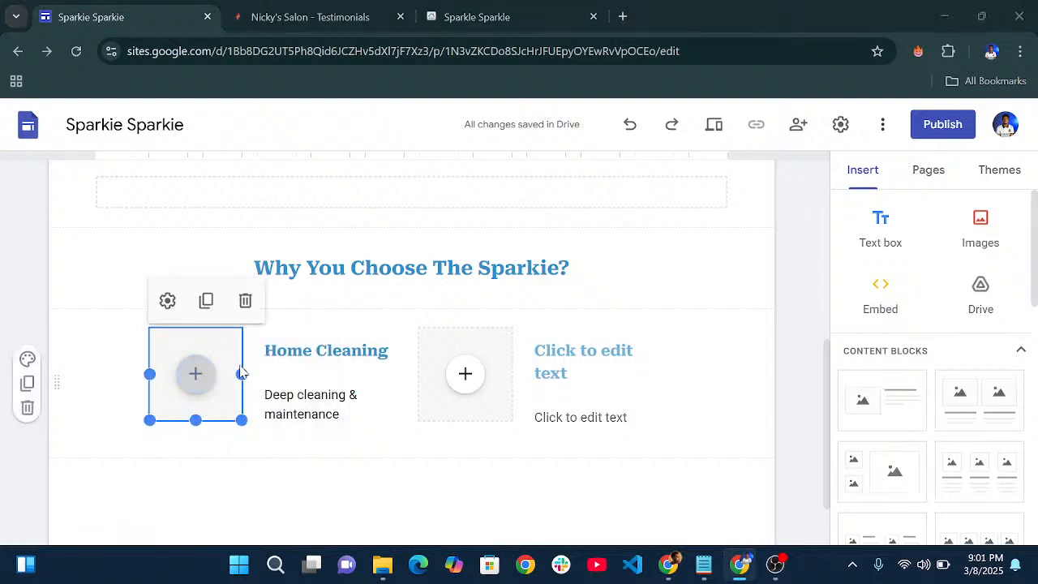
scroll(423, 241, "down", 1)
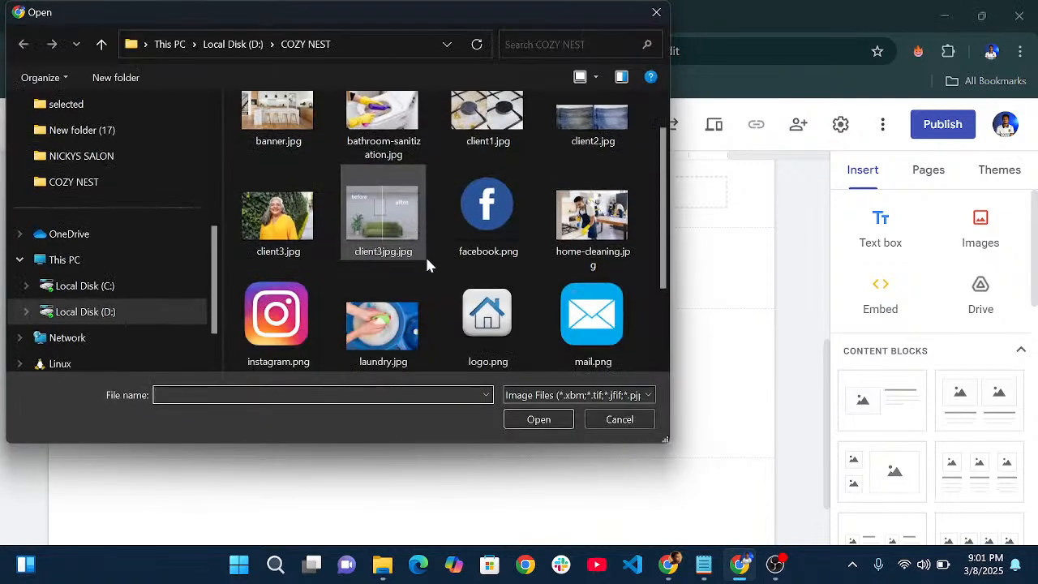
left_click(567, 248)
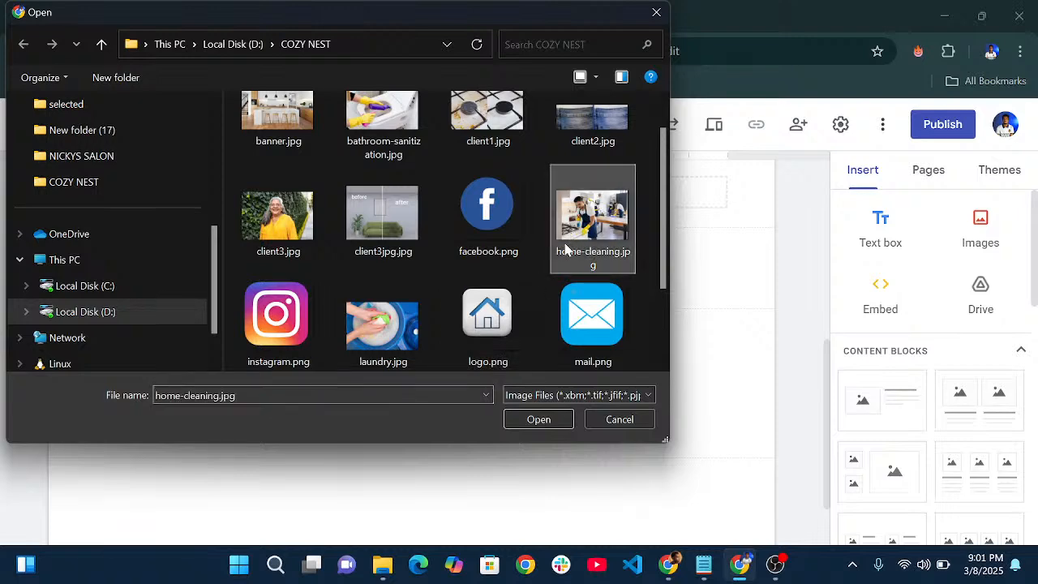
left_click(531, 421)
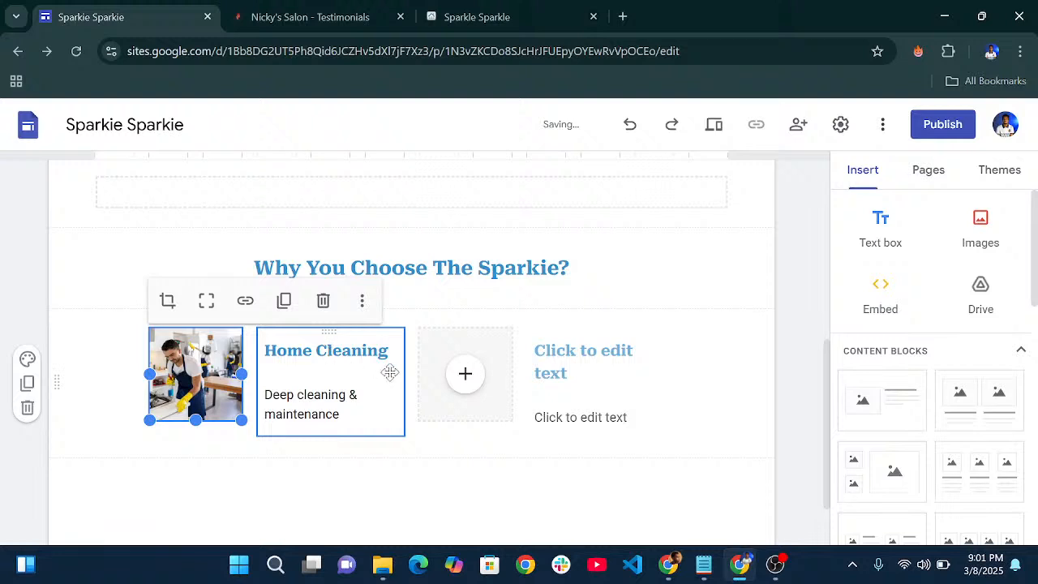
- Title the second card 'Laundry' with the description 'Stain, removal and deep frabric care'
left_click(585, 342)
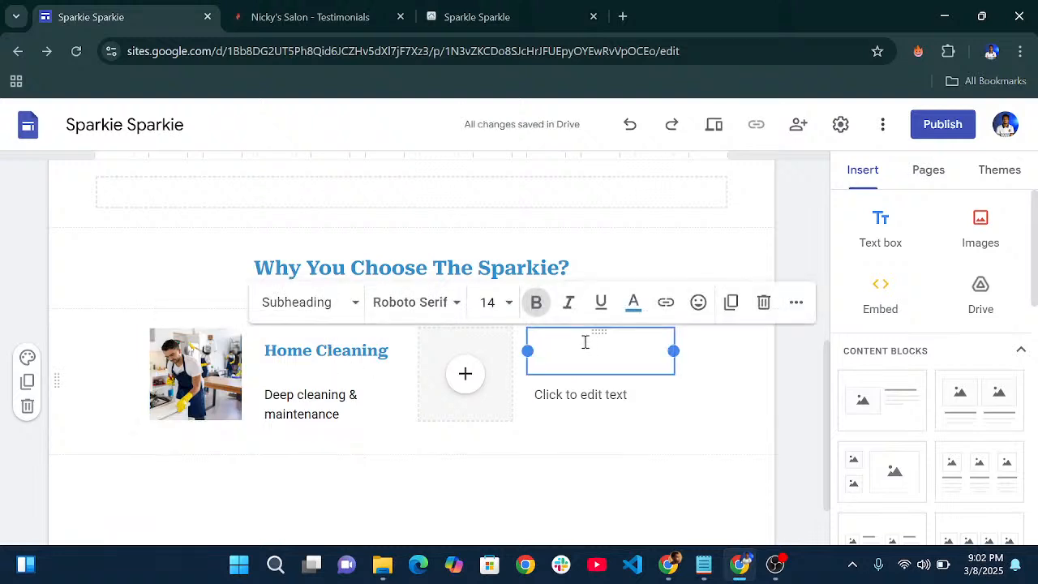
type("Laund")
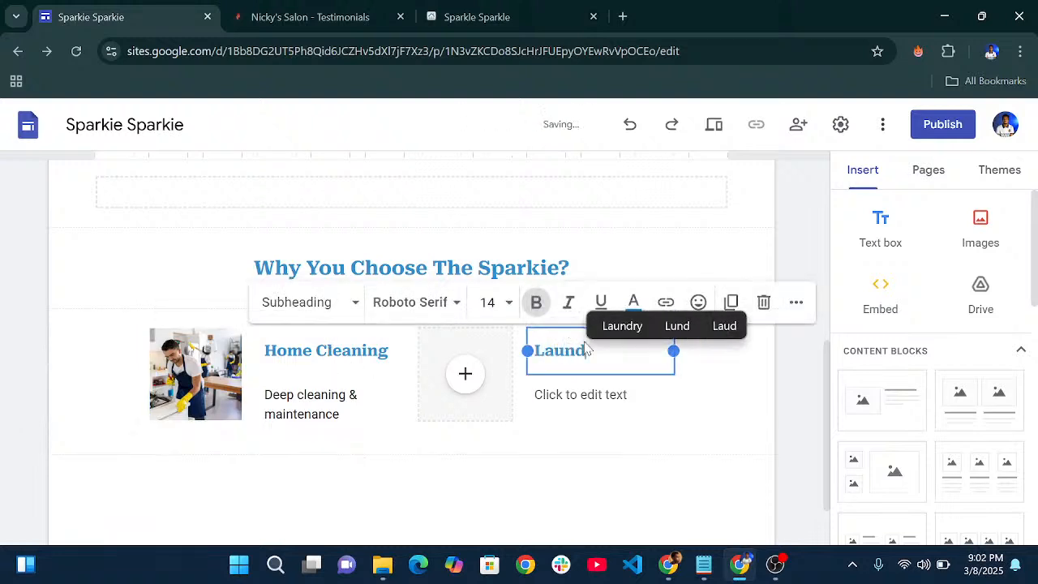
type("ry")
left_click(585, 402)
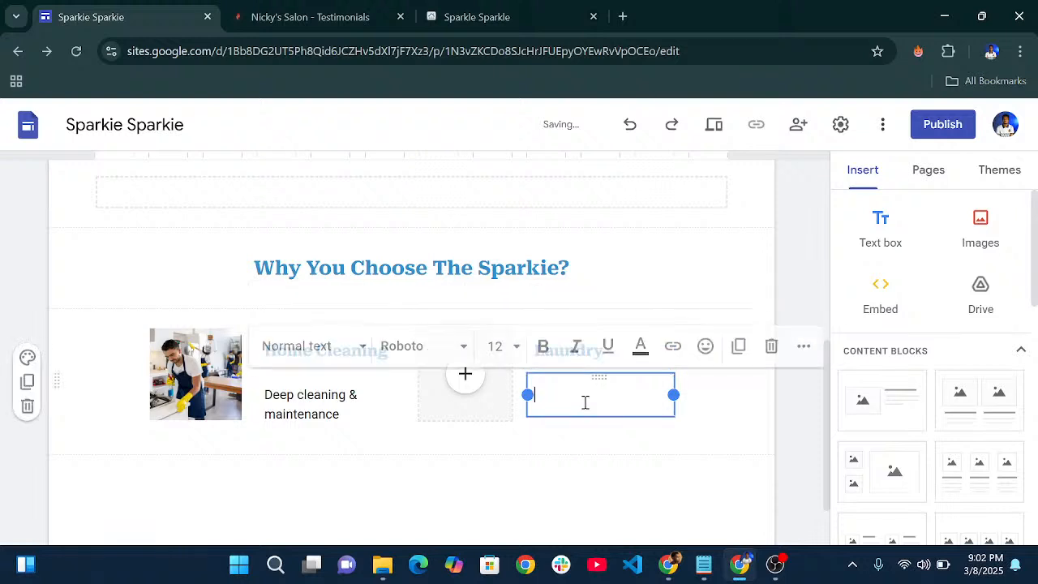
type("S")
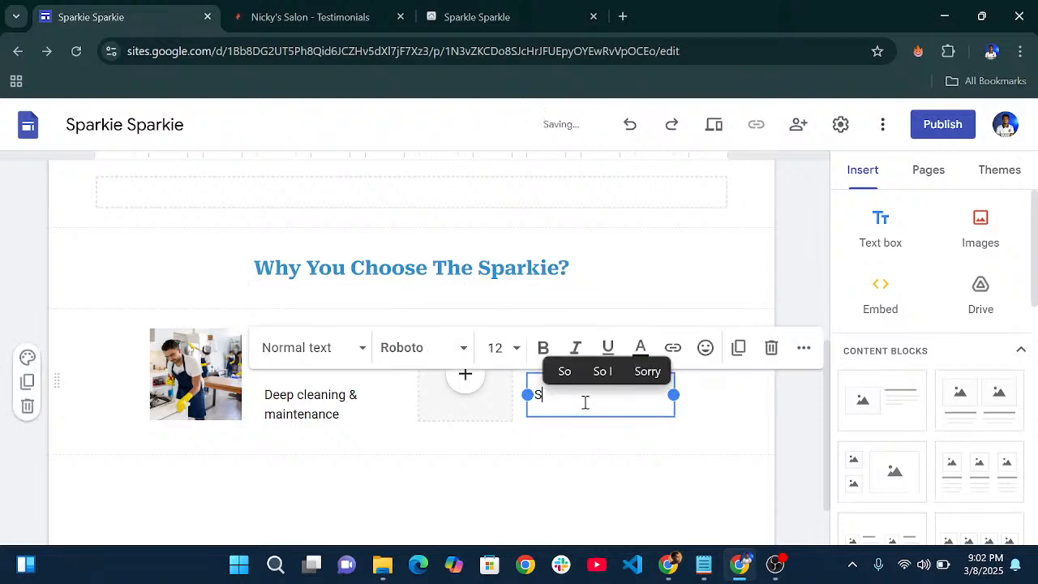
type("tain,")
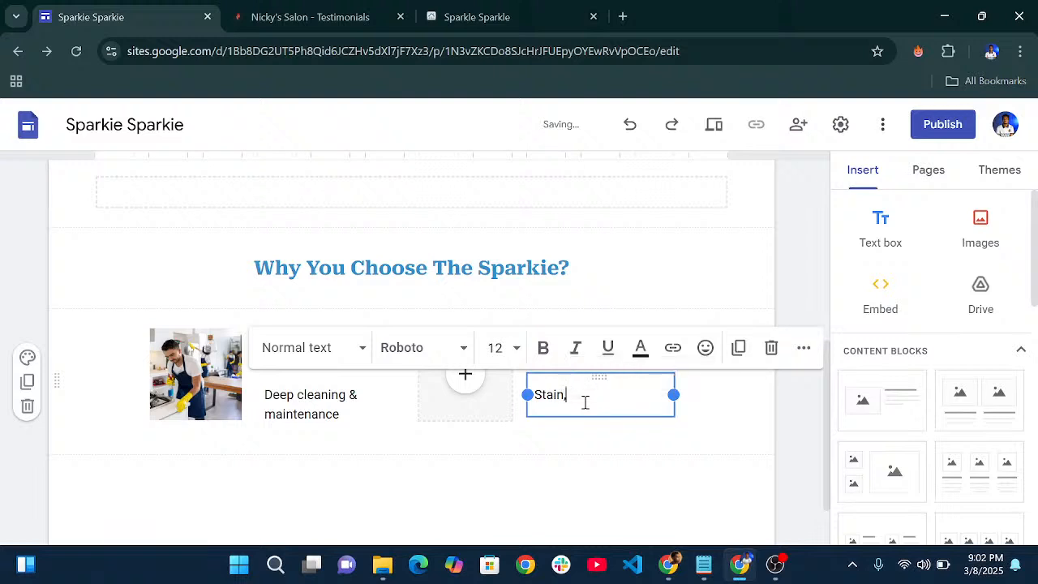
key("BackSpace")
type(" removal and ")
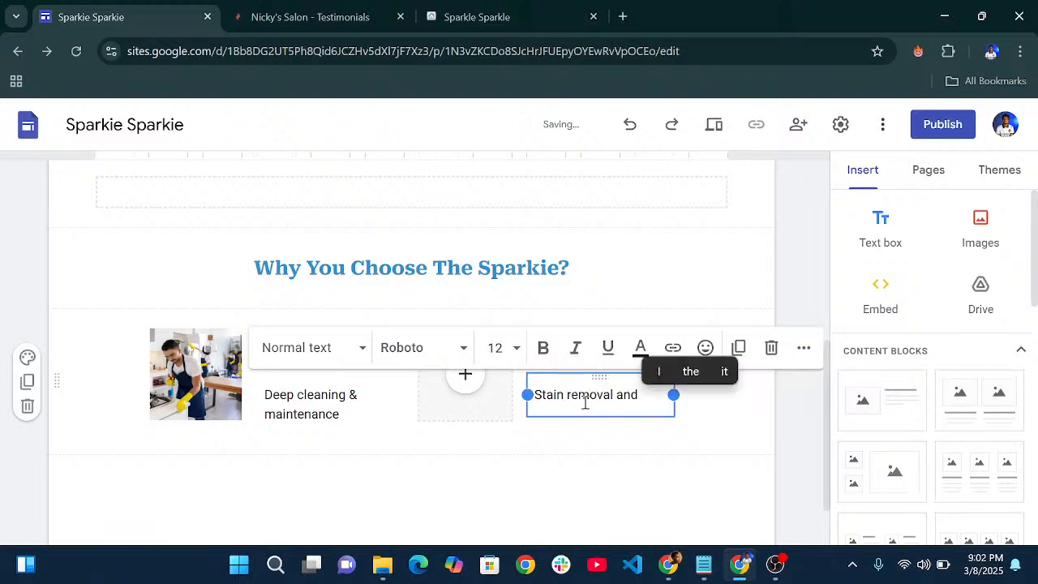
type("deep fra")
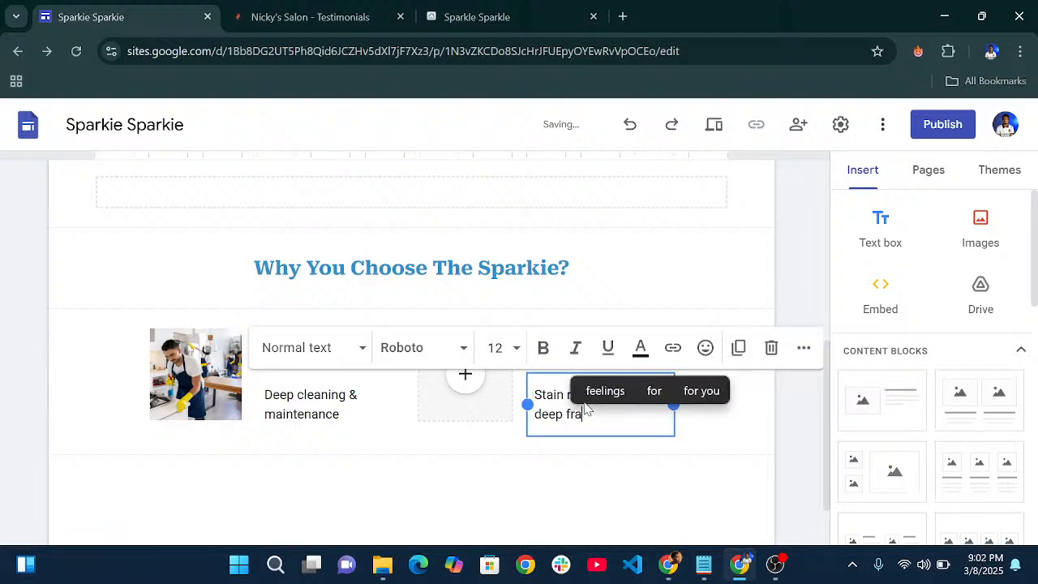
type("bric")
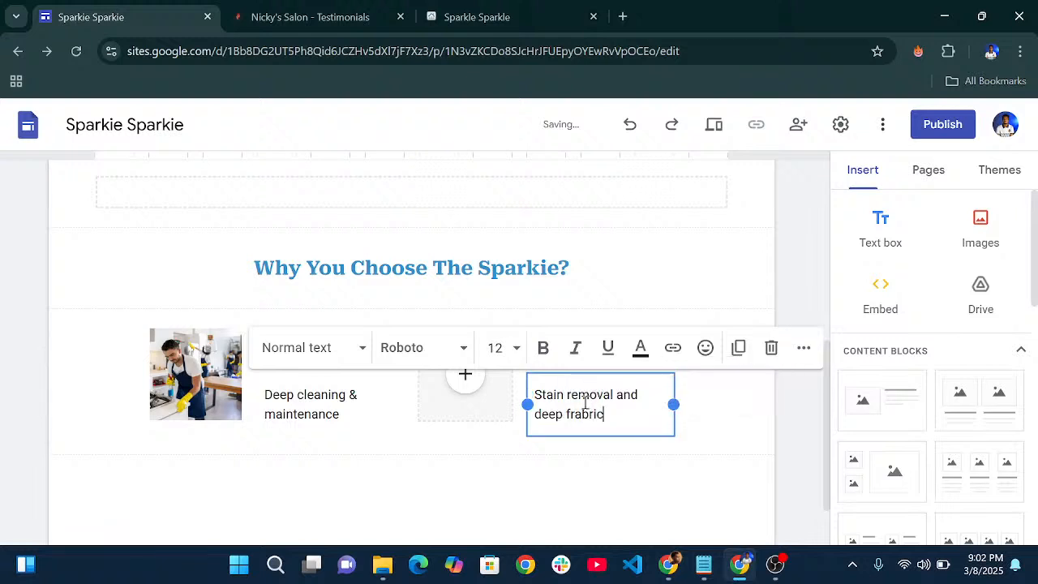
type(" care")
- Upload laundry.jpg into the empty image spot beside the Laundry card
left_click(464, 374)
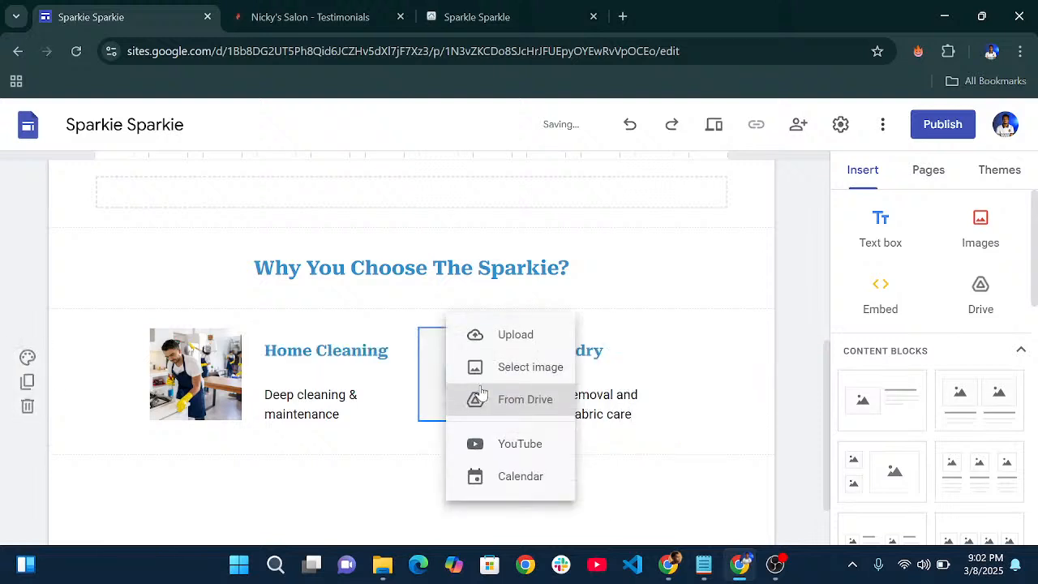
left_click(515, 327)
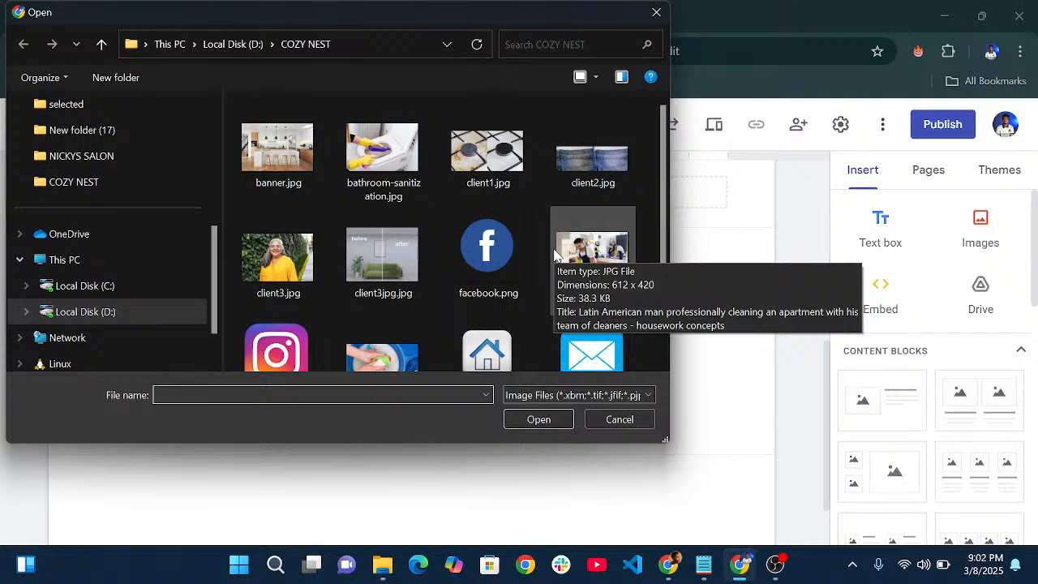
scroll(555, 255, "down", 3)
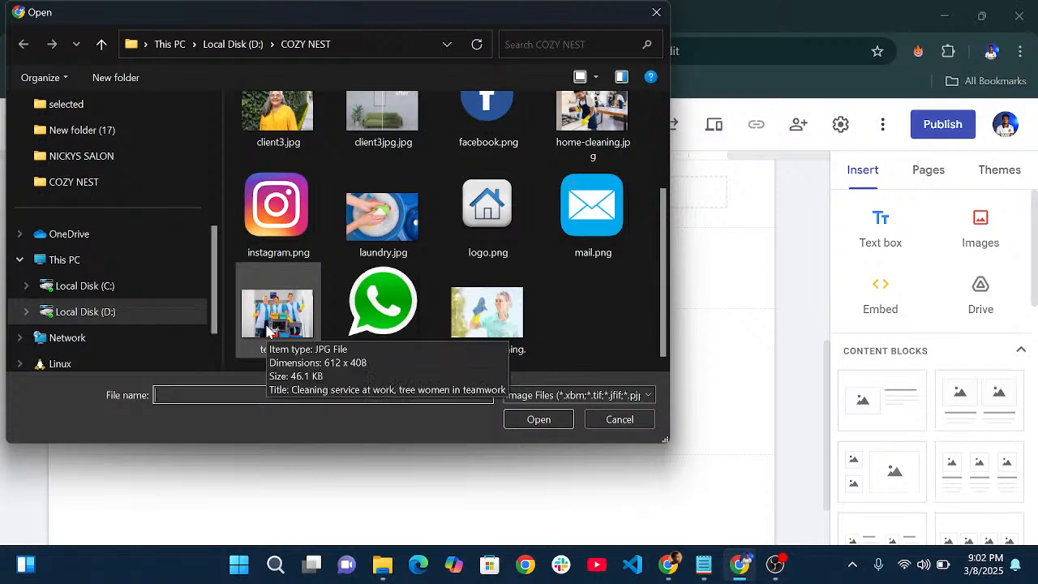
scroll(466, 288, "up", 3)
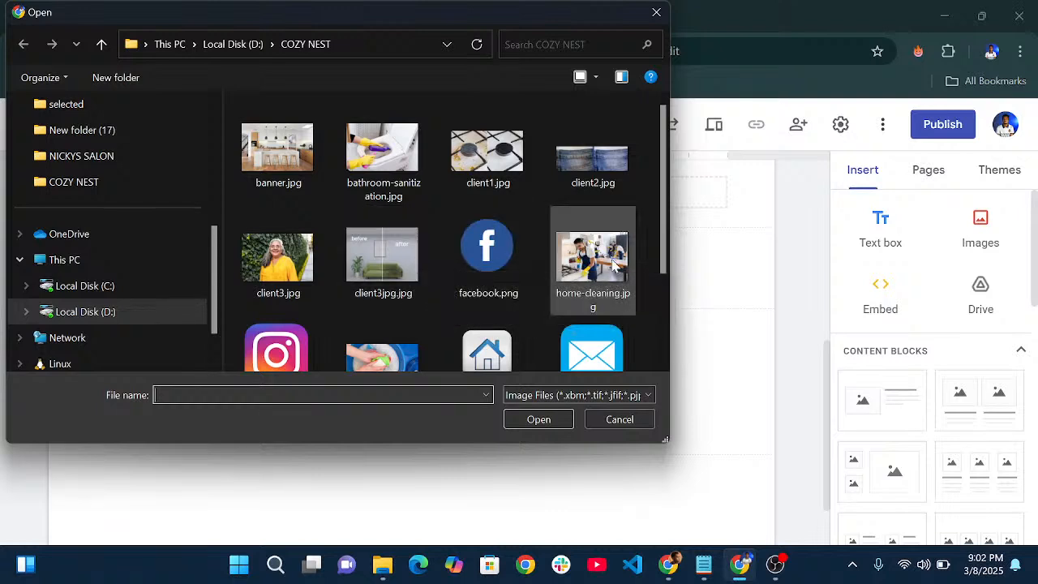
scroll(398, 244, "down", 3)
left_click(398, 236)
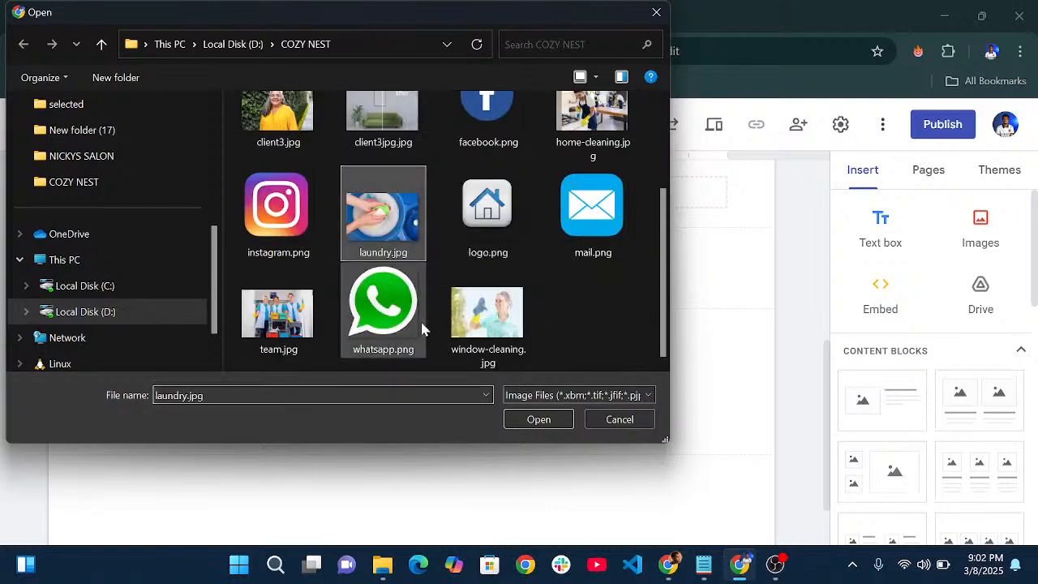
left_click(519, 421)
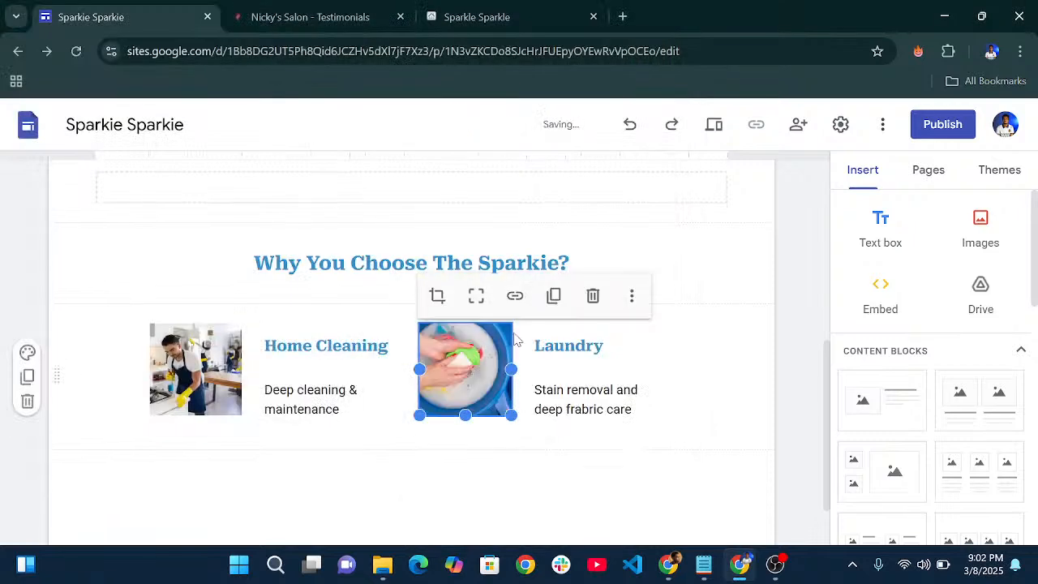
left_click(650, 382)
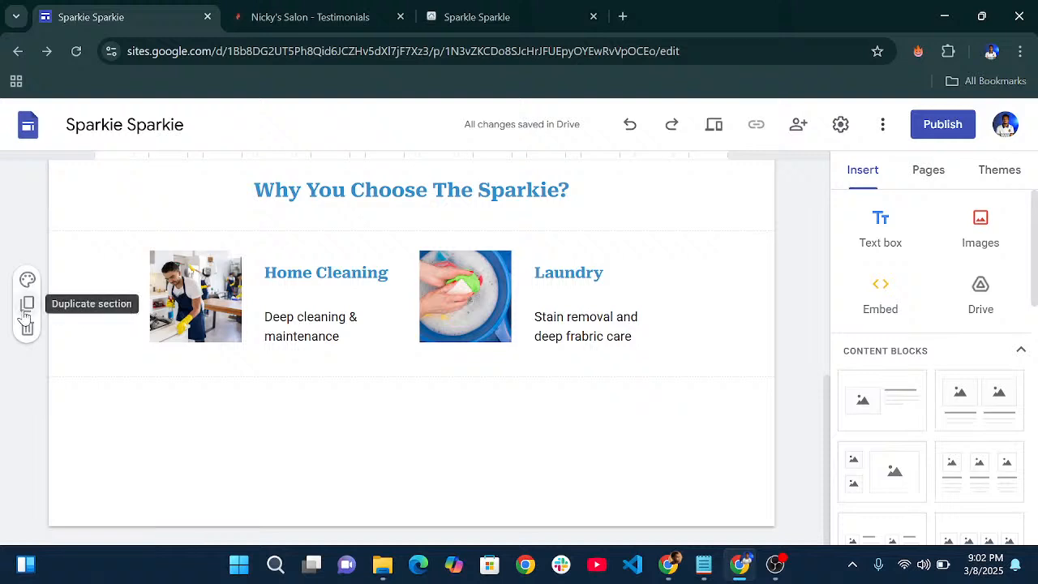
- Duplicate the Home Cleaning/Laundry row and replace the copied Home Cleaning photo with bathroom-sanitization.jpg
left_click(26, 314)
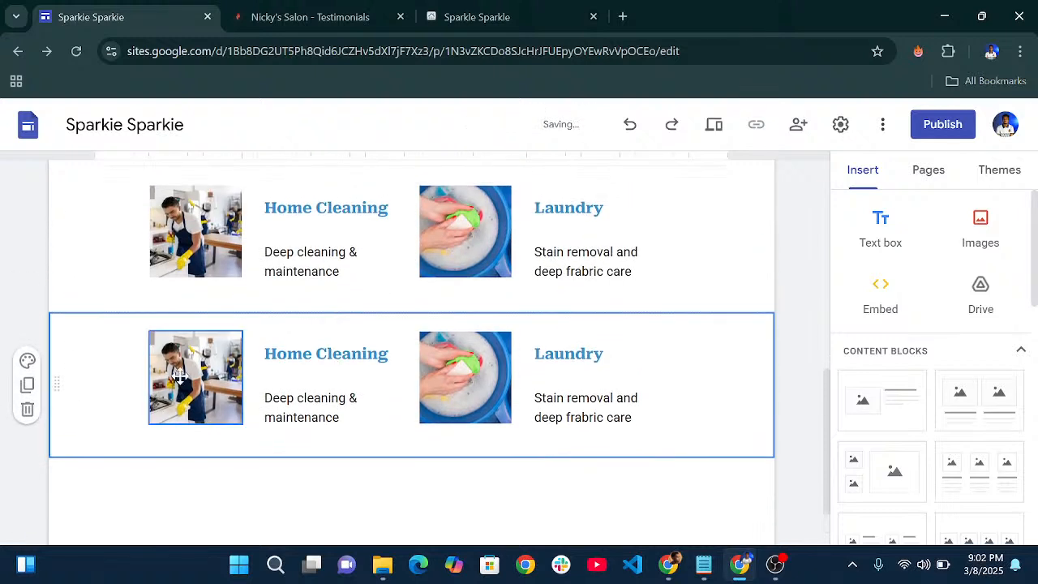
left_click(178, 374)
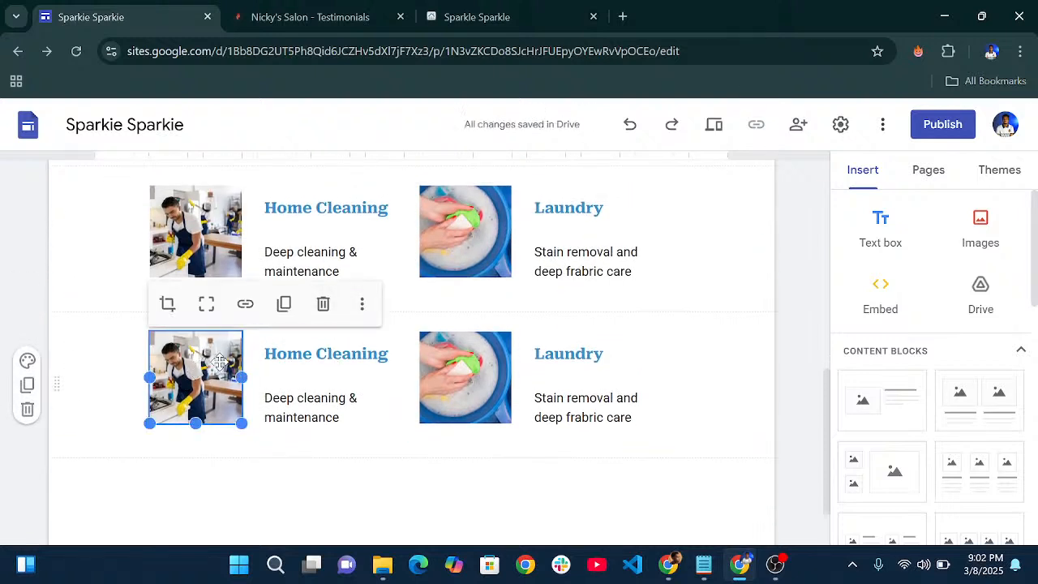
left_click(362, 303)
mouse_move(417, 351)
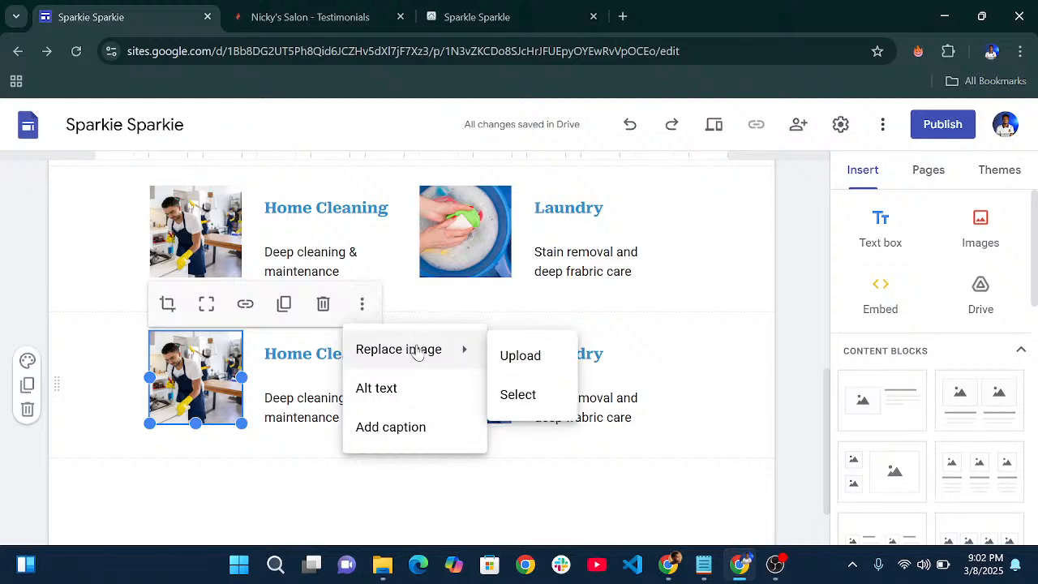
left_click(524, 362)
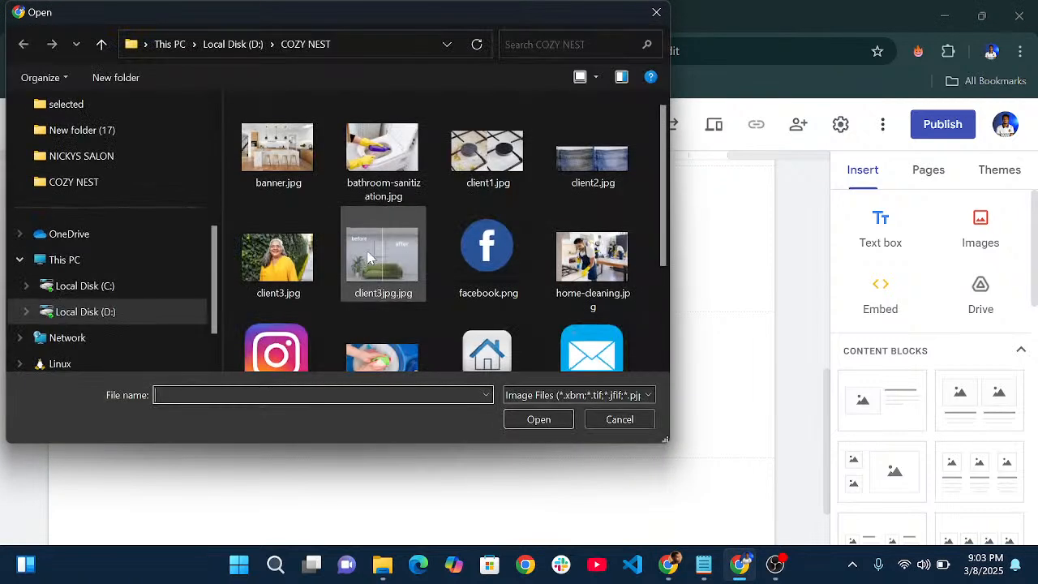
scroll(357, 276, "down", 3)
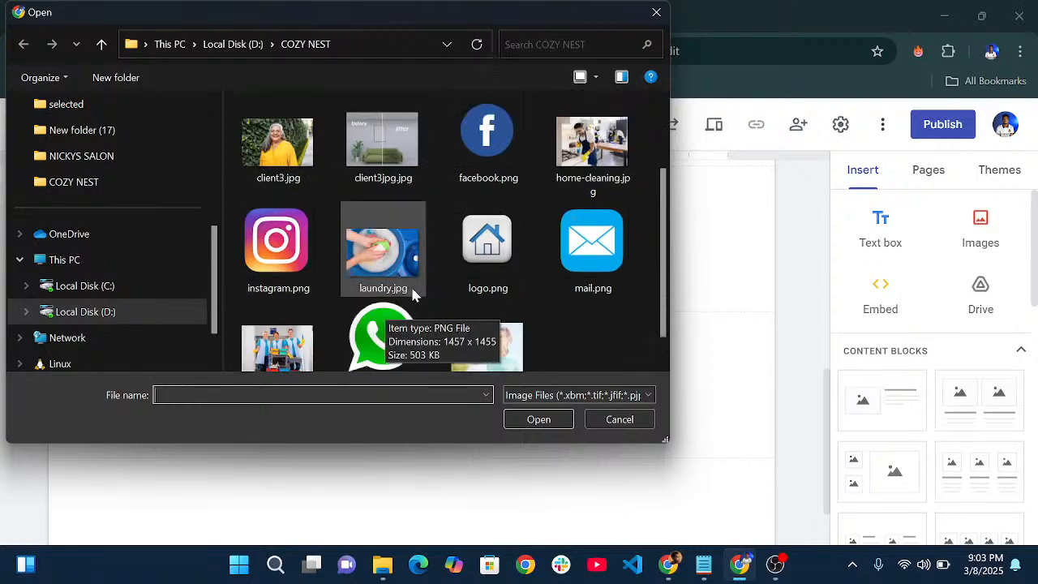
scroll(412, 294, "up", 3)
left_click(383, 150)
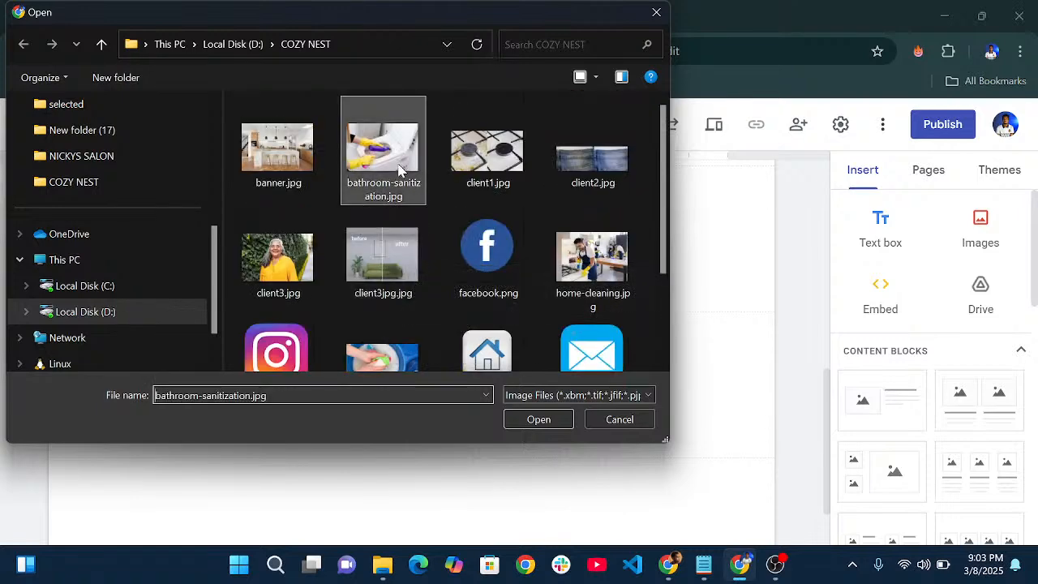
left_click(538, 419)
- Retitle the copied Home Cleaning card 'Bathroom Sanitization', correcting the typo
left_click(321, 353)
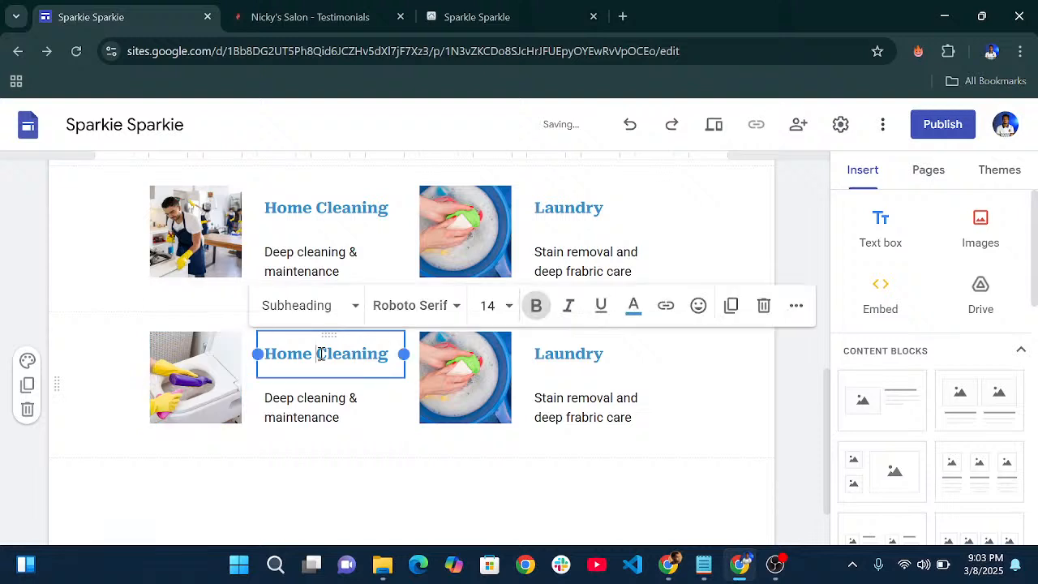
left_click_drag(387, 354, 251, 361)
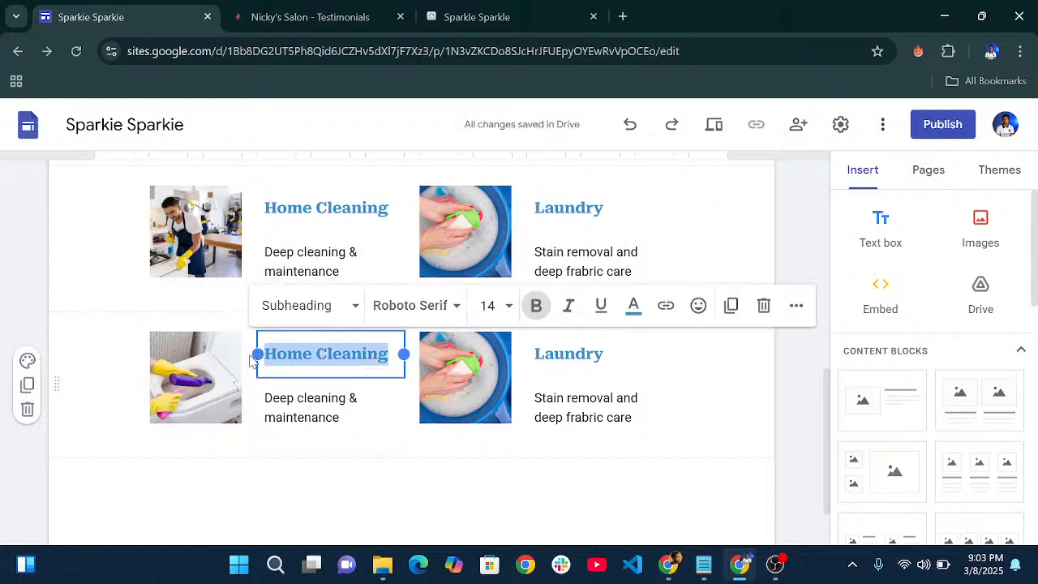
type("Bath")
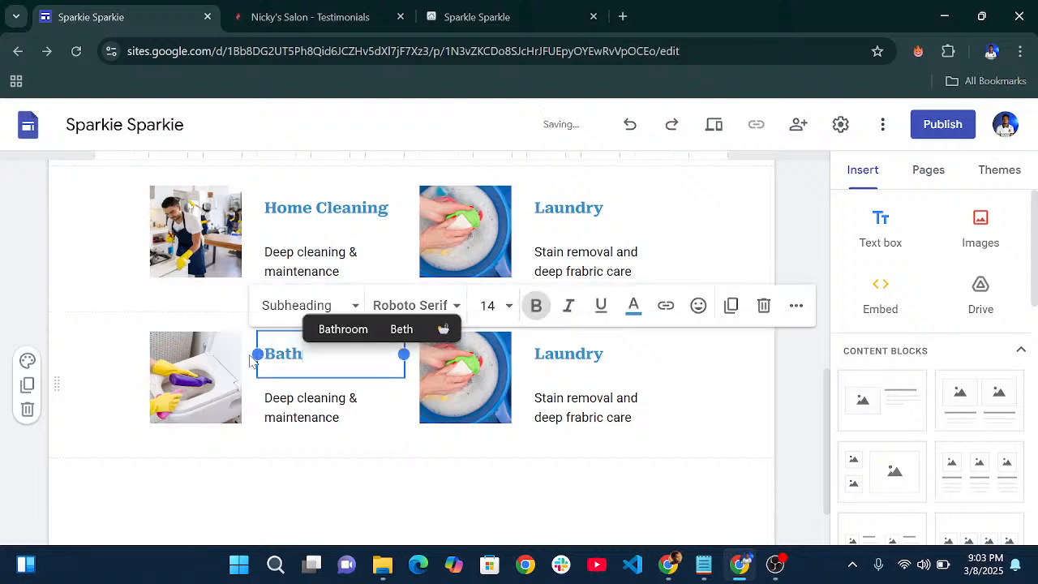
type("room ")
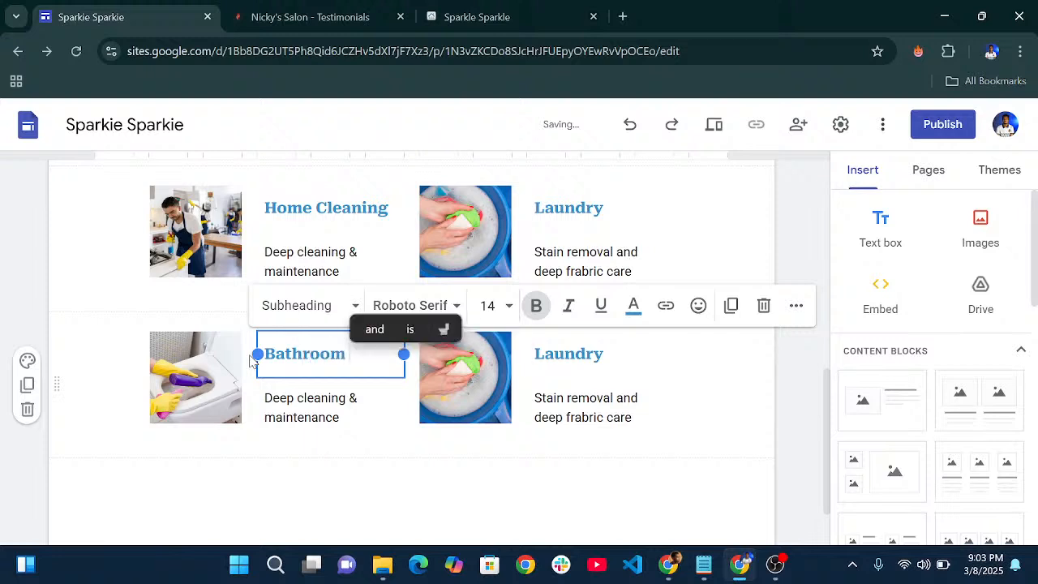
type("Sanitizt")
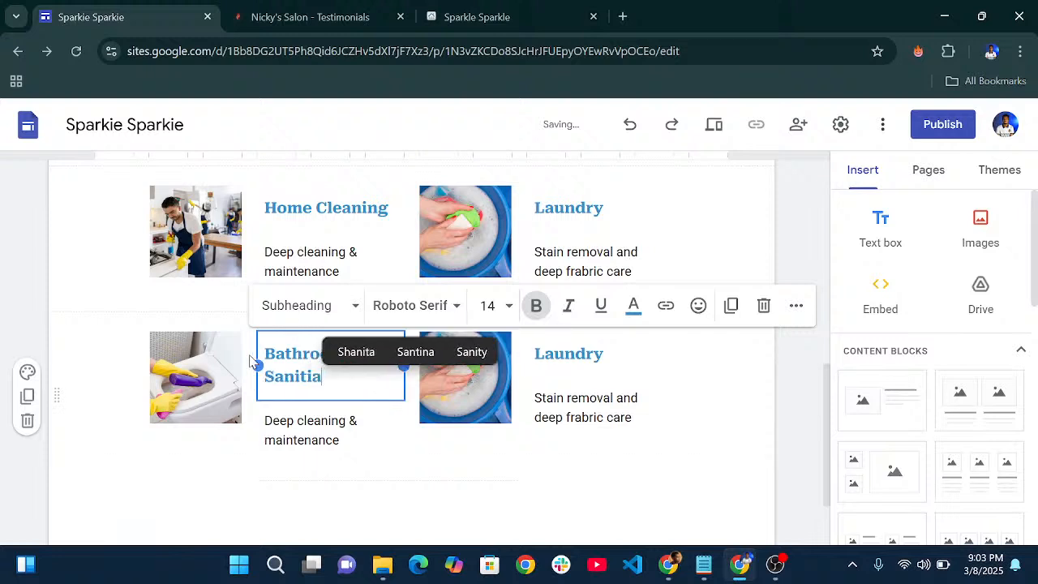
key("BackSpace")
type("ation")
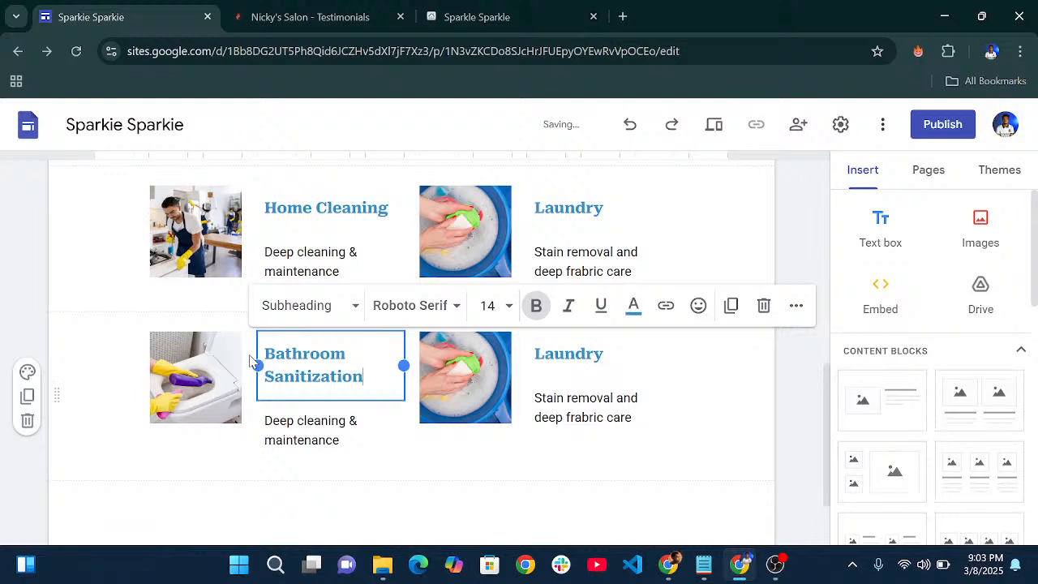
- Replace the card's description with 'Germ-free, sparkling clean restrooms', fixing the misspellings
left_click(310, 432)
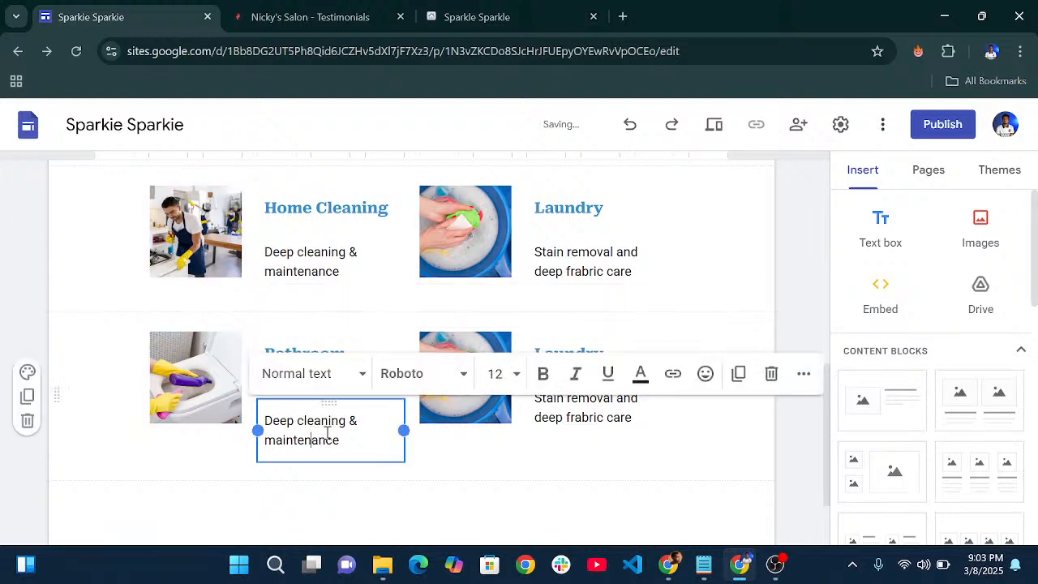
left_click_drag(344, 441, 258, 430)
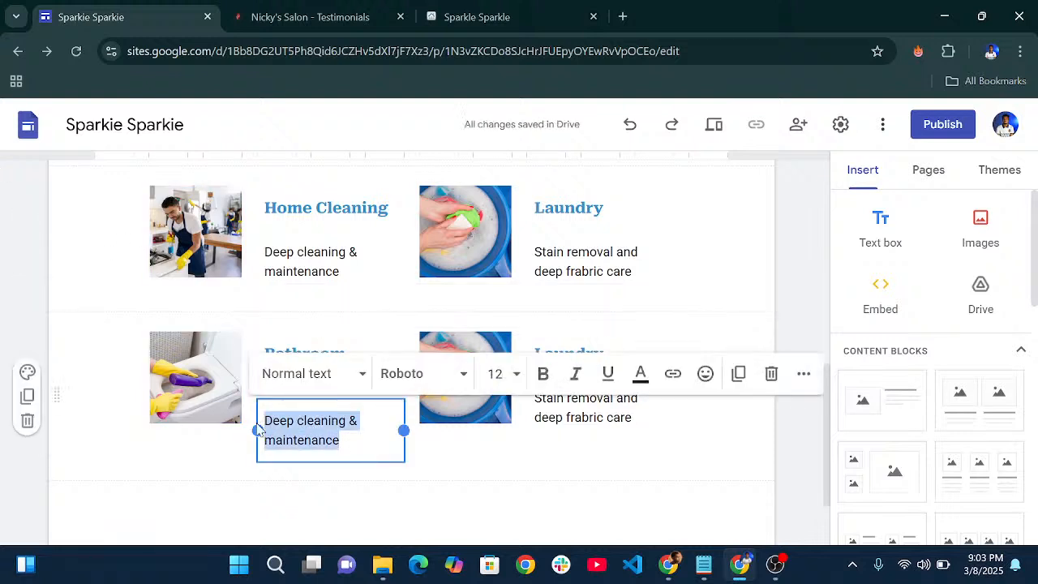
type("Grer")
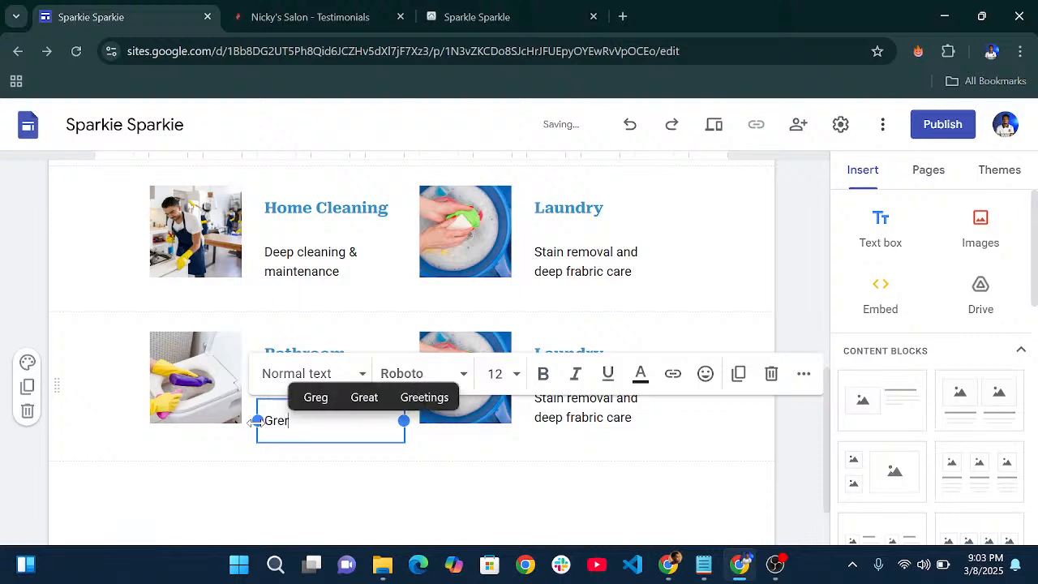
key("BackSpace")
key("BackSpace")
type("rm")
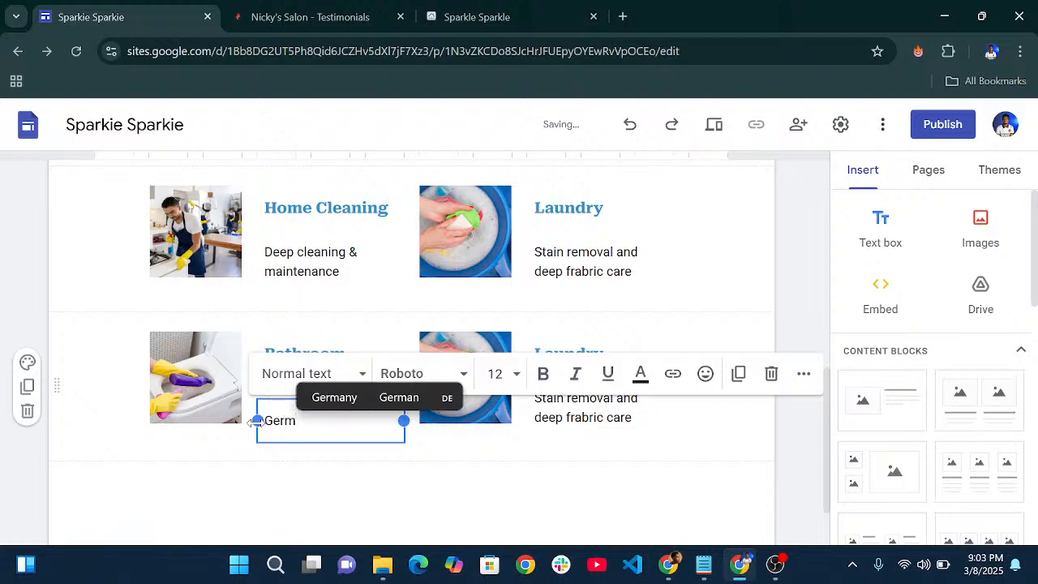
type("-free,")
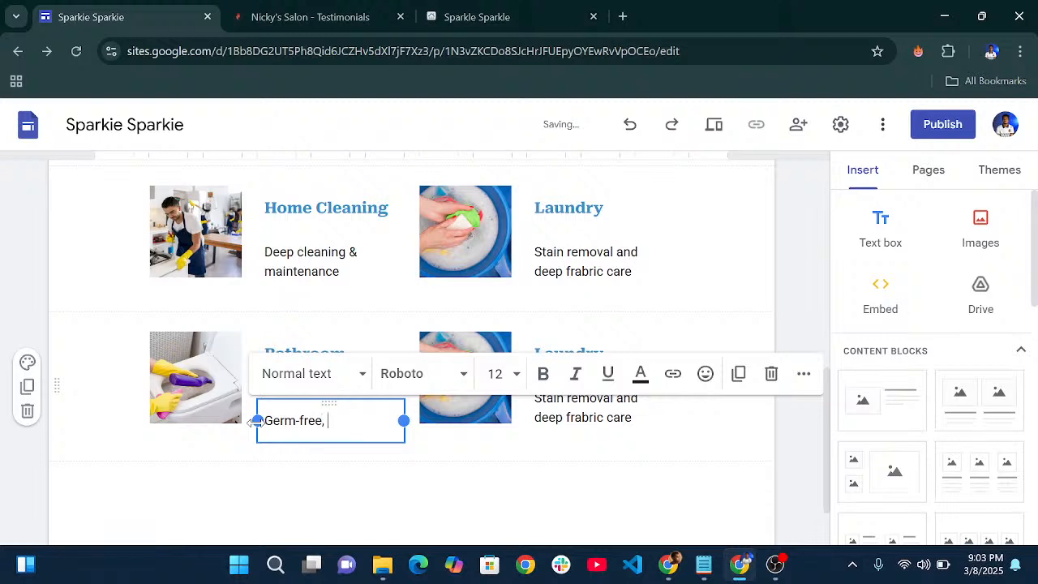
type(" spakr")
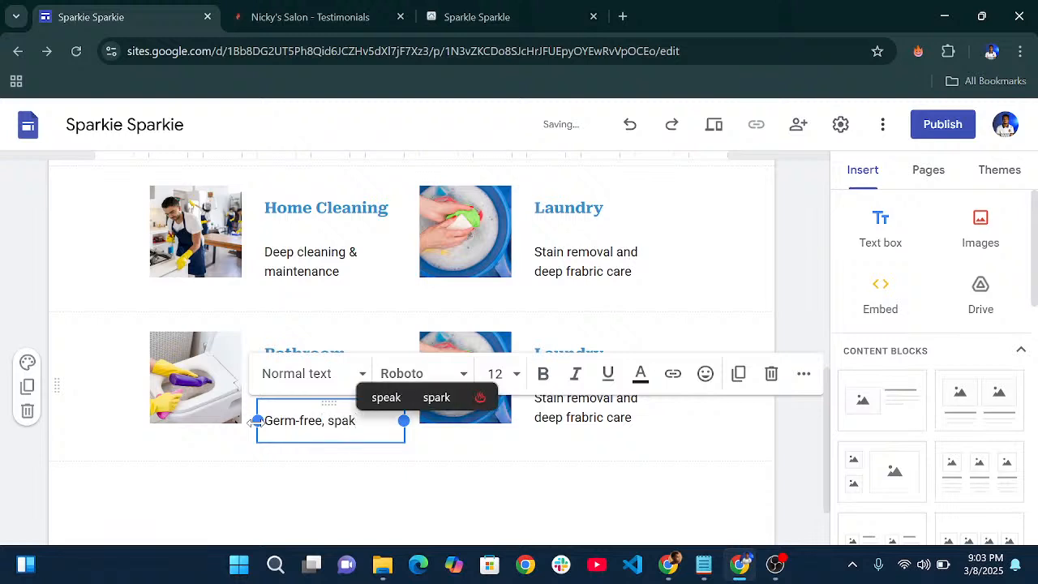
key("BackSpace")
key("BackSpace")
type("rkingl")
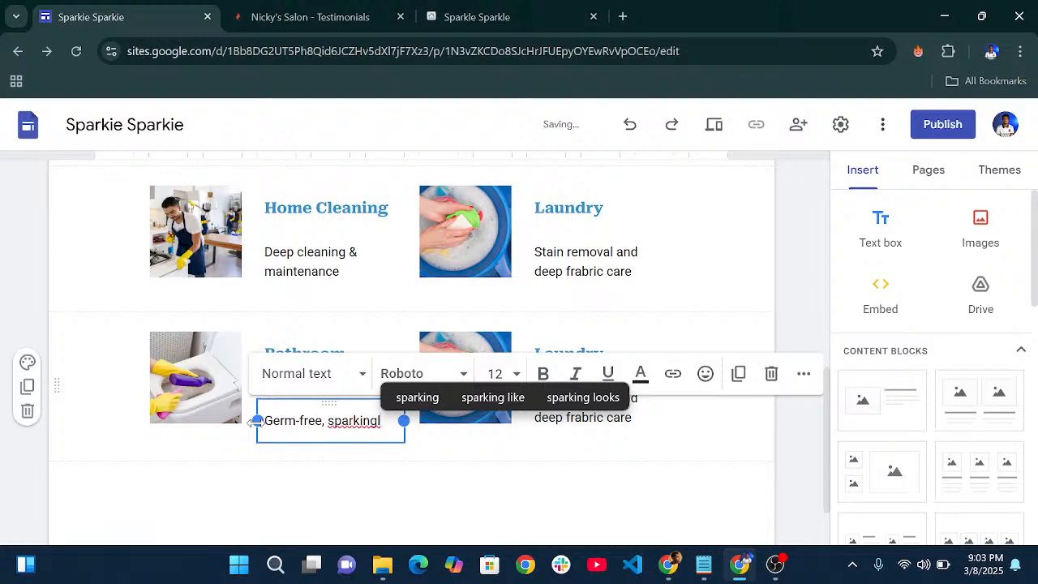
key("BackSpace")
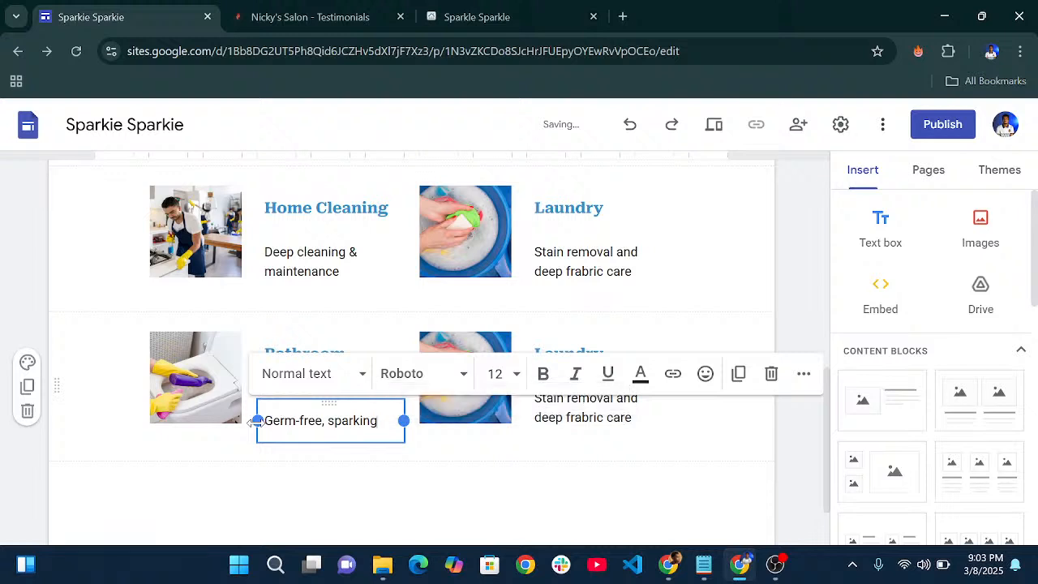
type("ing")
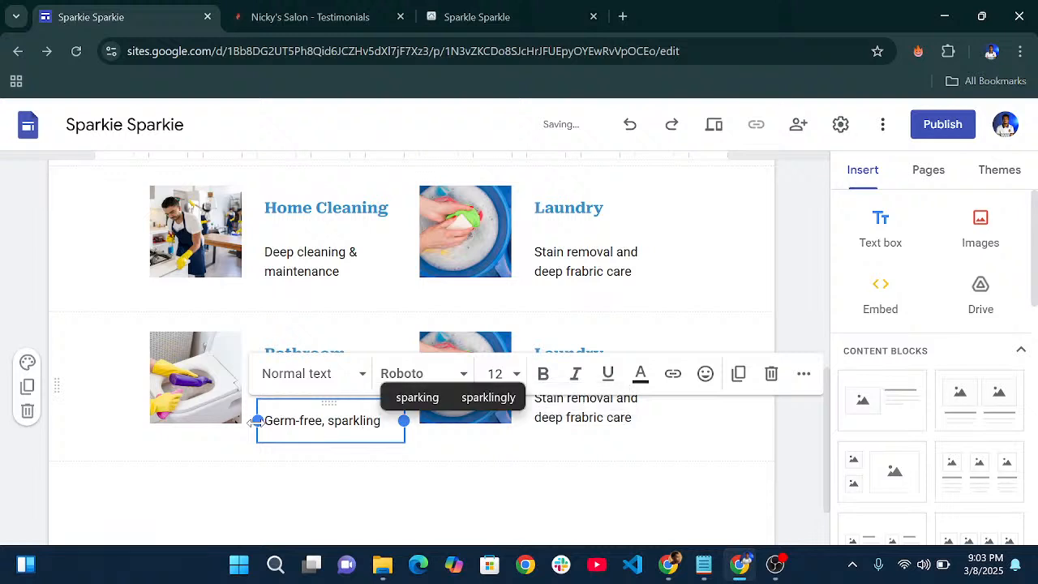
left_click(352, 445)
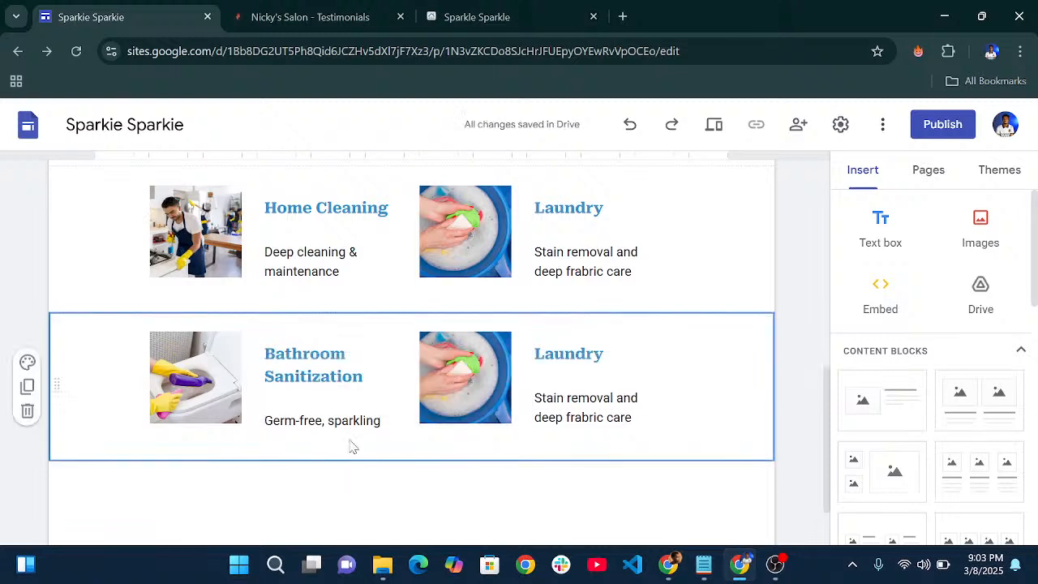
left_click(387, 427)
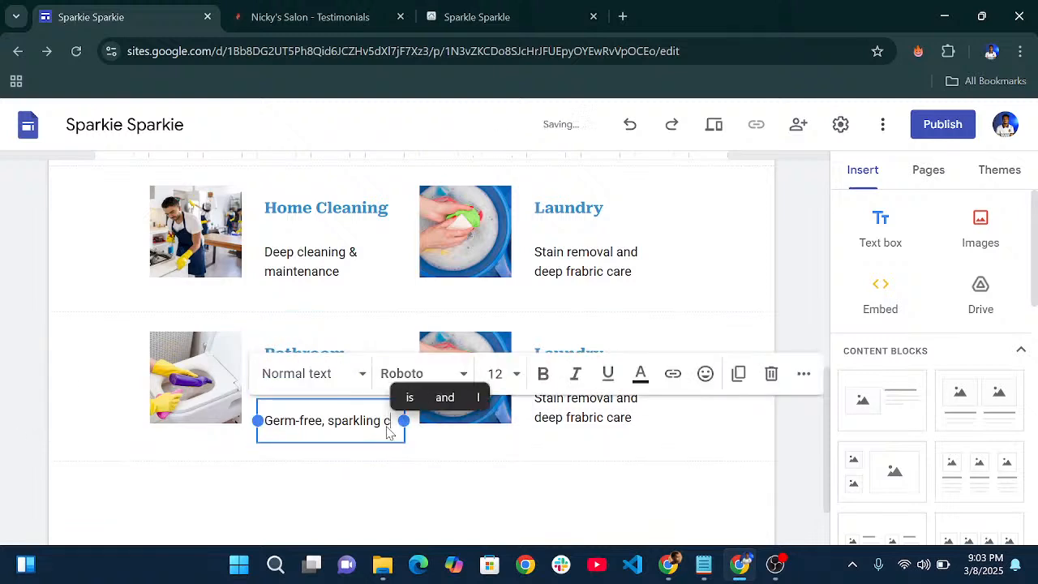
key("BackSpace")
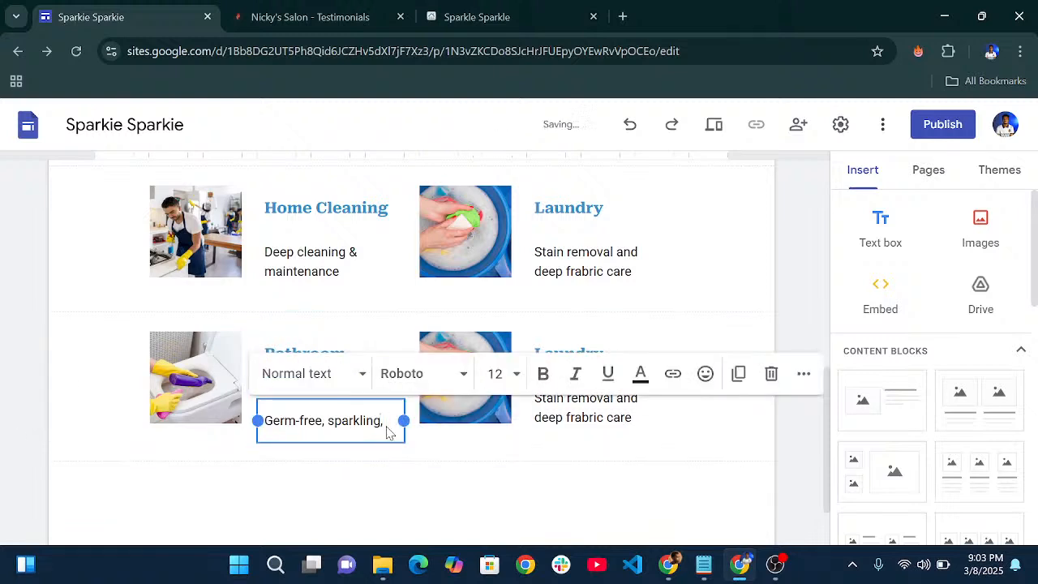
type("clea")
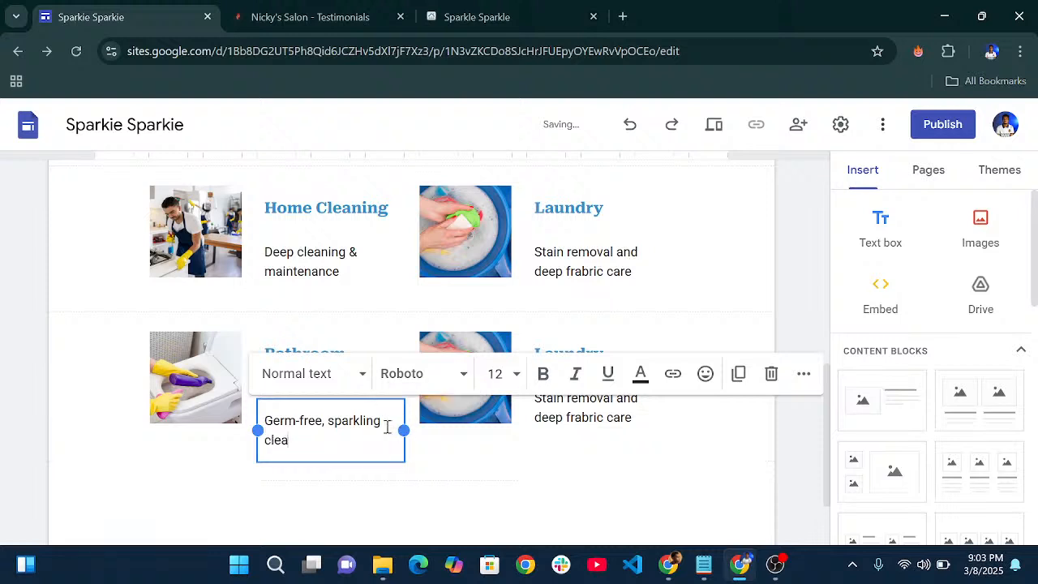
type("n restroo")
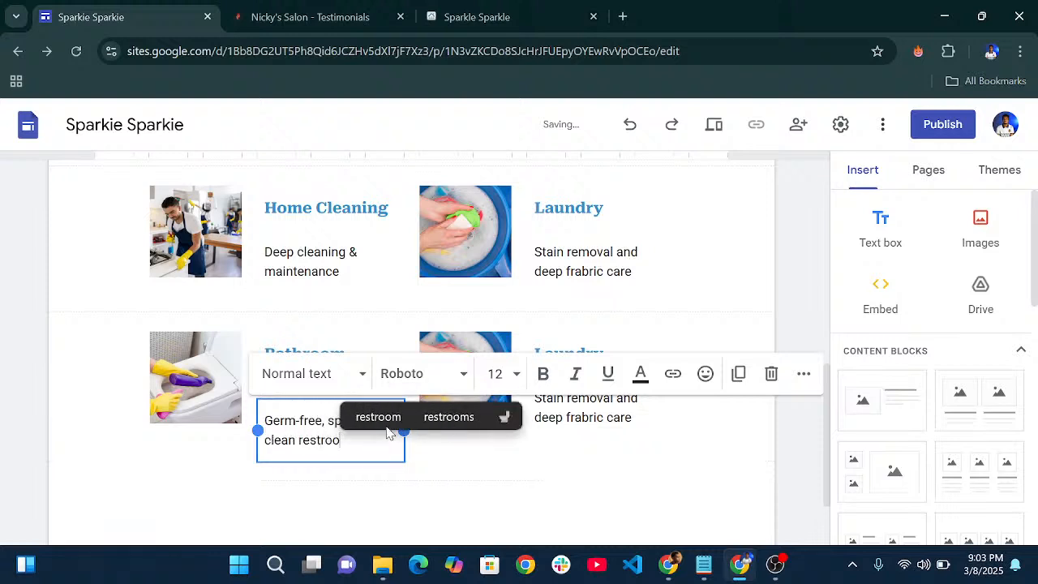
type("ms")
left_click(471, 455)
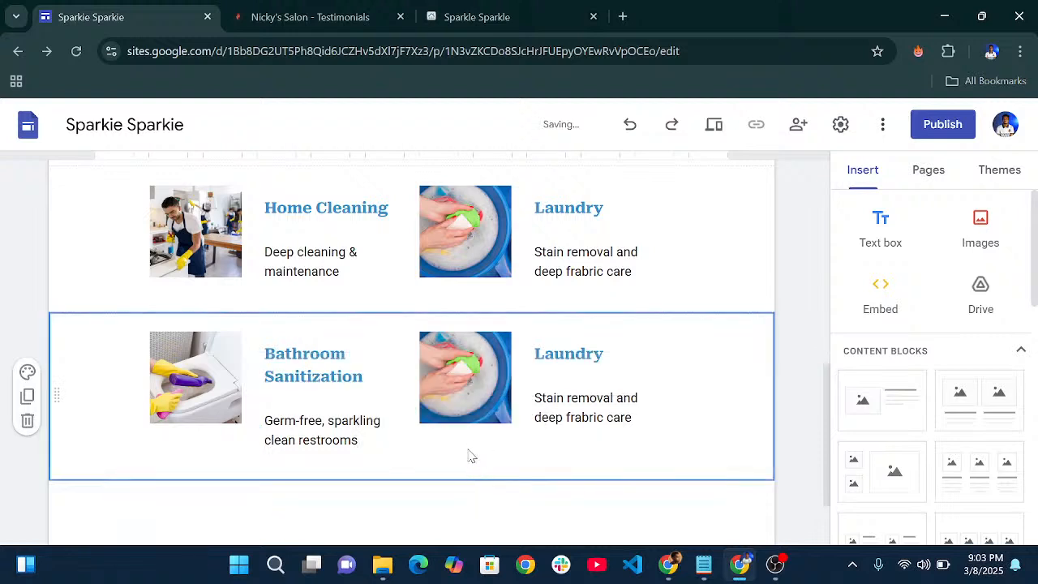
- Use the lower laundry photo's options menu to upload window-cleaning.jpg as its replacement
left_click(466, 376)
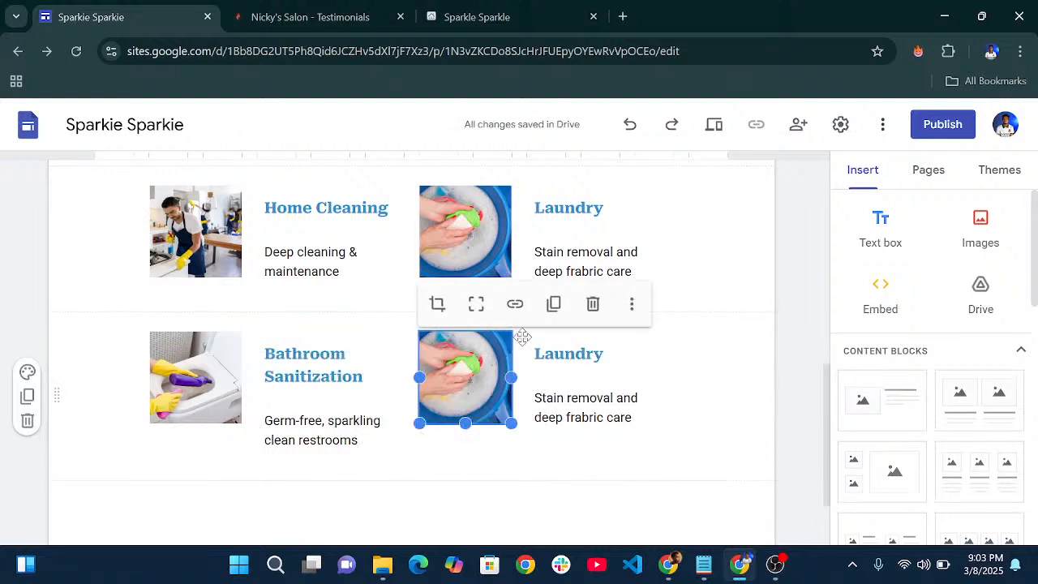
left_click(632, 310)
mouse_move(676, 357)
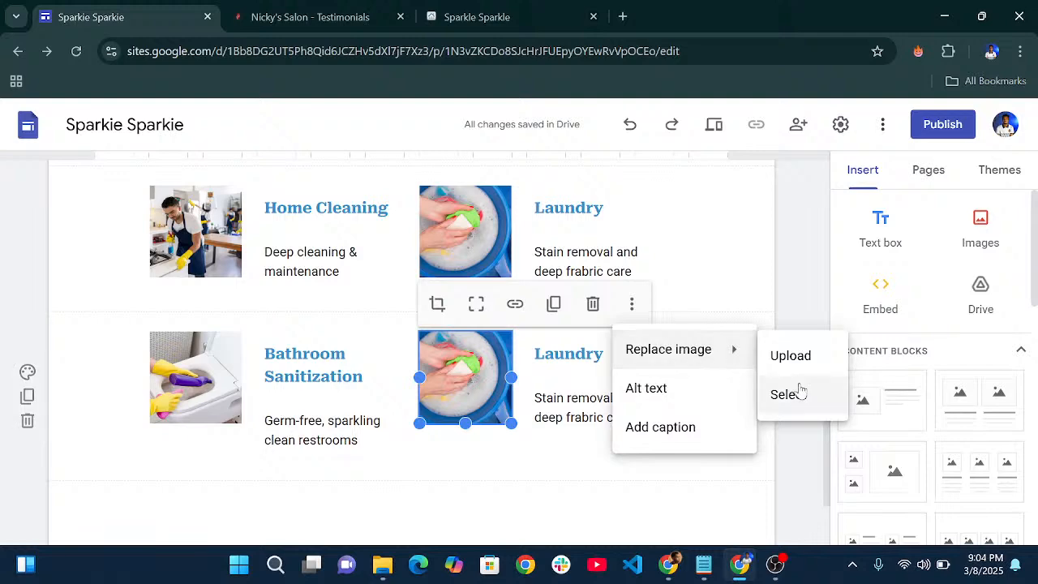
left_click(791, 357)
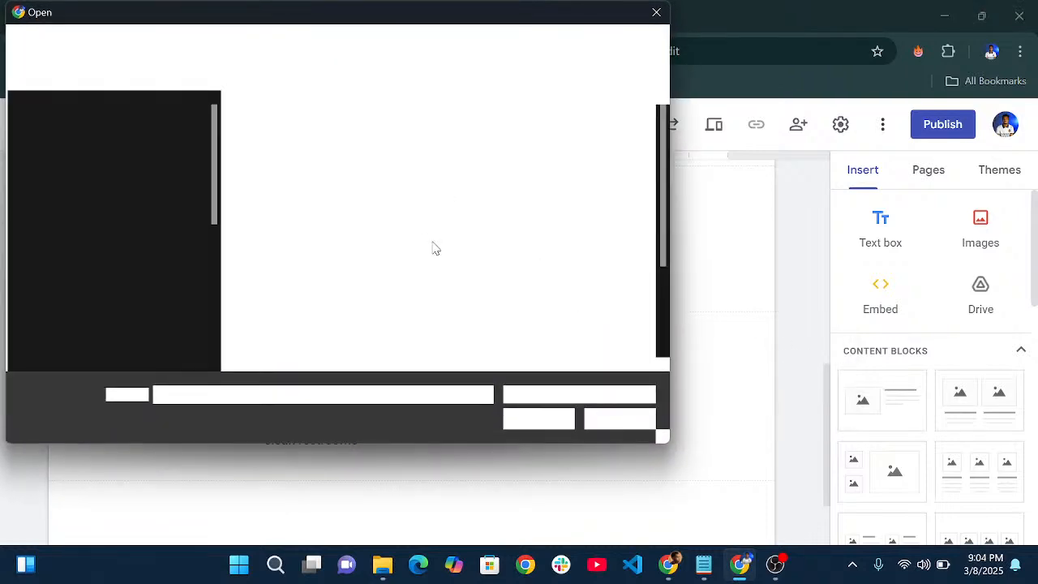
scroll(428, 219, "down", 3)
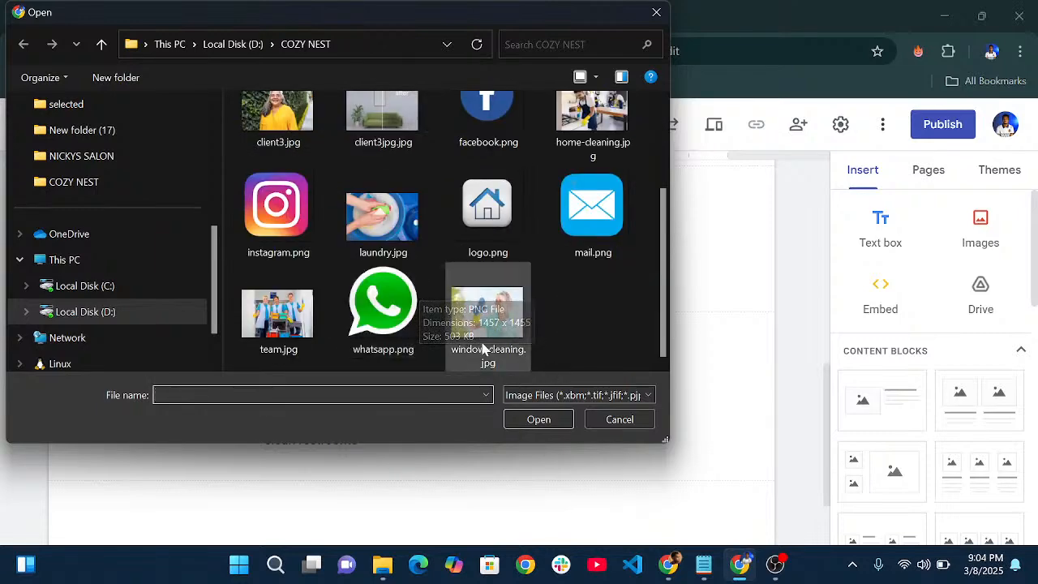
scroll(454, 312, "up", 3)
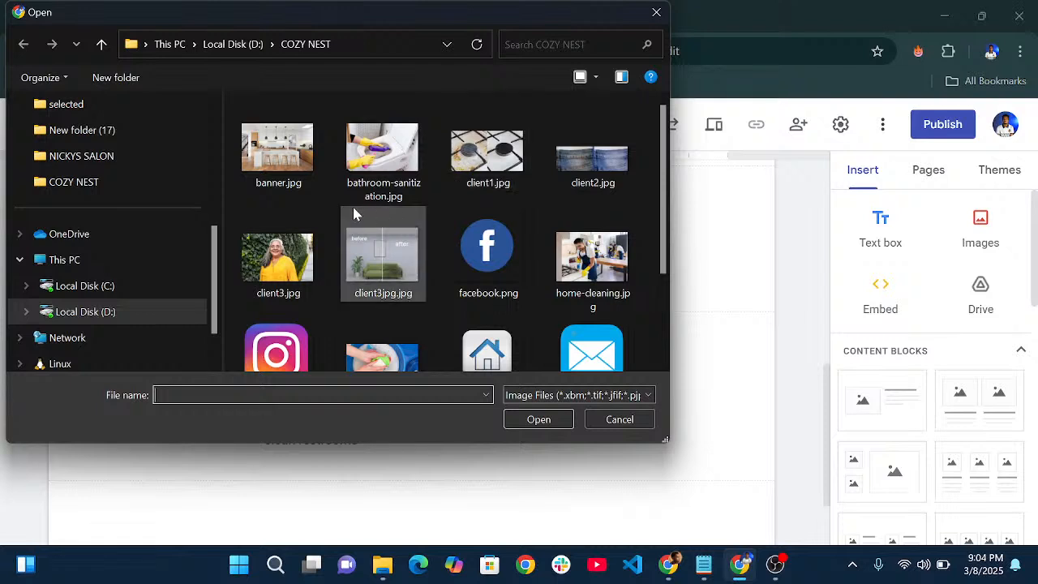
scroll(354, 213, "down", 3)
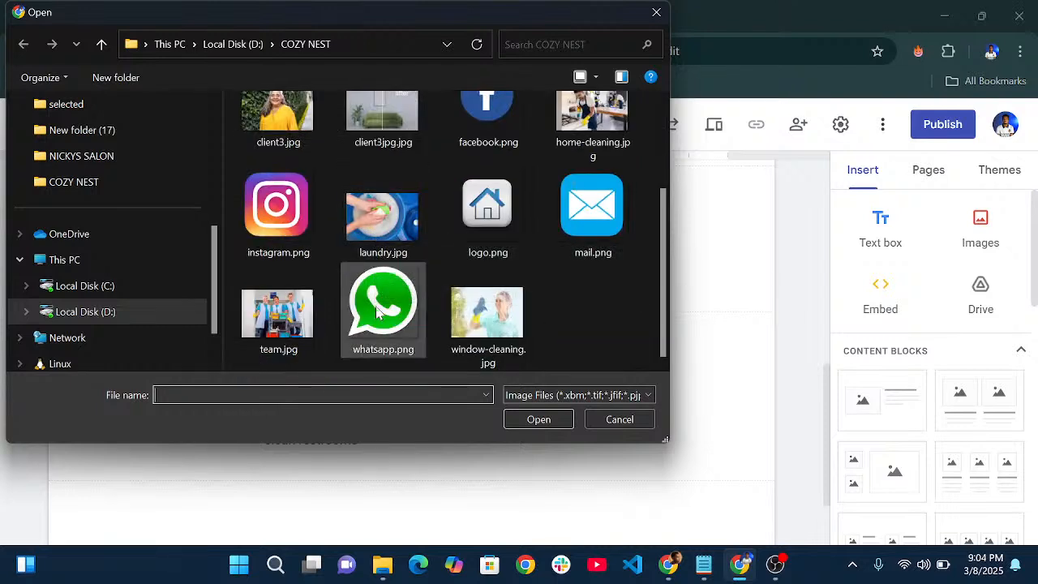
scroll(379, 313, "up", 1)
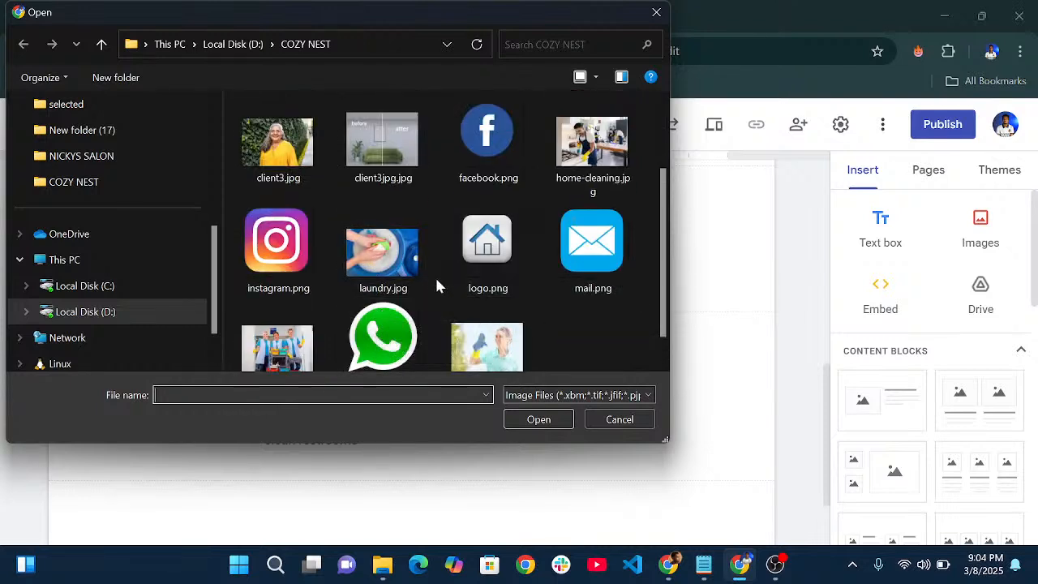
scroll(437, 286, "down", 1)
left_click(486, 320)
- Insert the window-cleaning image and retitle the lower Laundry card 'Window and Glass Cleaning'
left_click(538, 419)
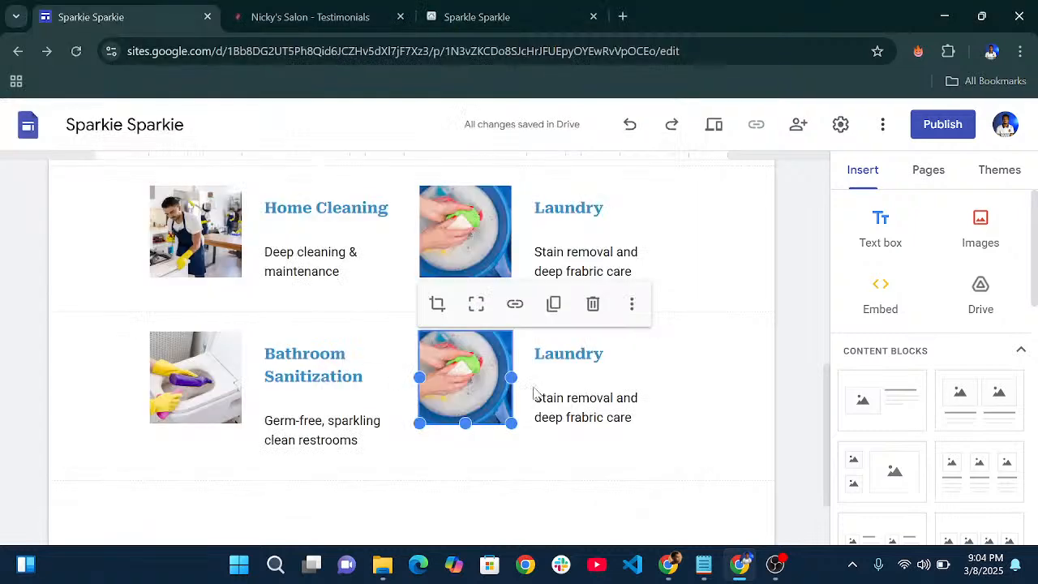
left_click_drag(607, 357, 526, 353)
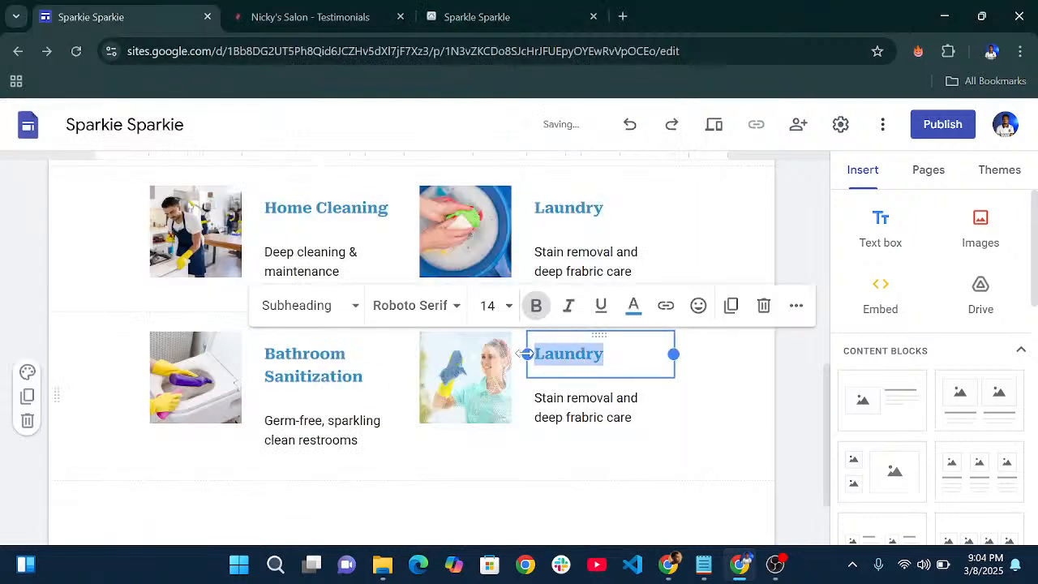
type("Win")
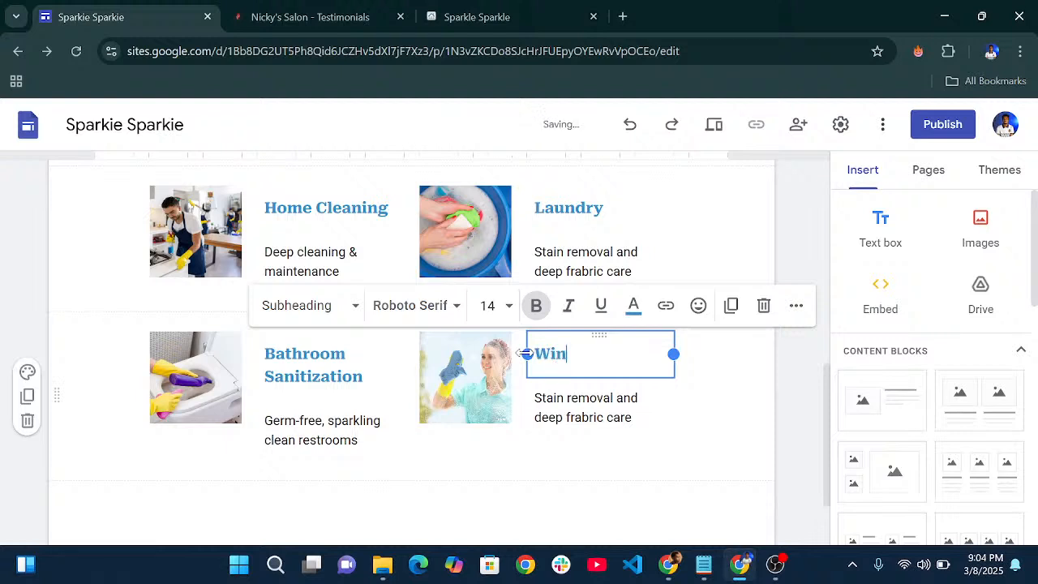
type("dow and ")
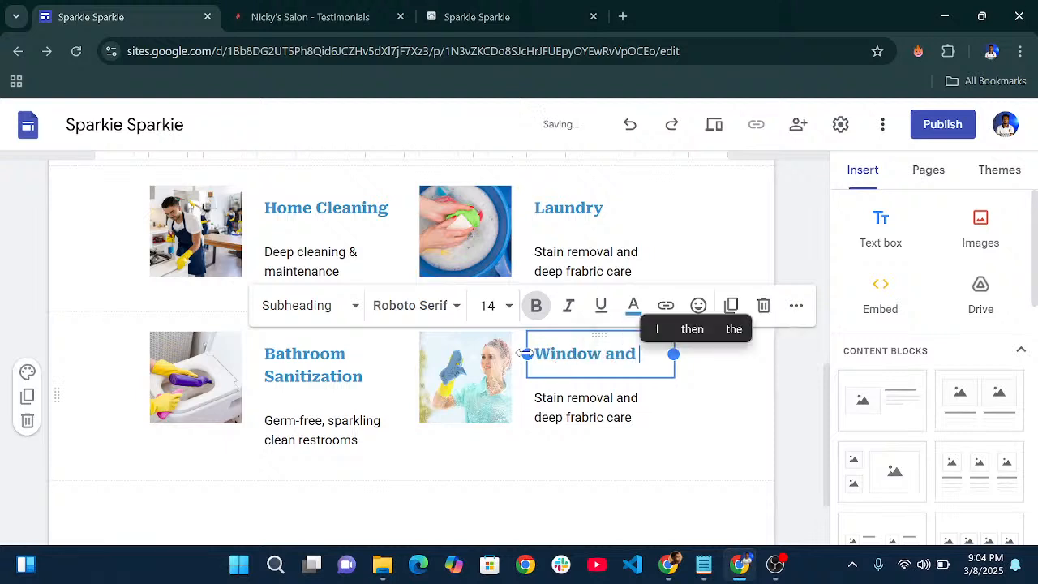
type("Glass C")
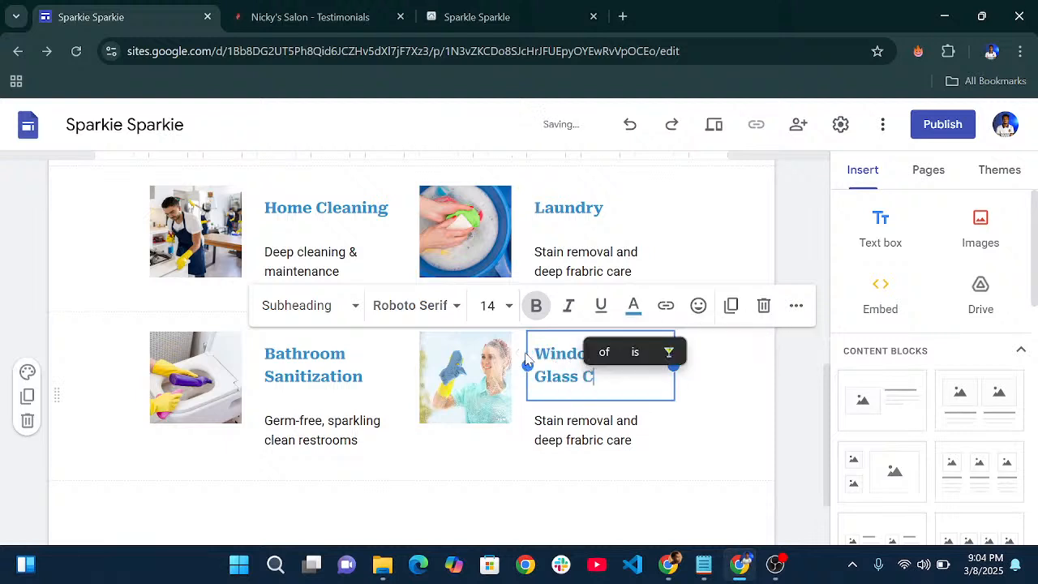
type("leaning")
- Rewrite its description as 'Streak-free shine for homes and offices', fixing typos
left_click(568, 438)
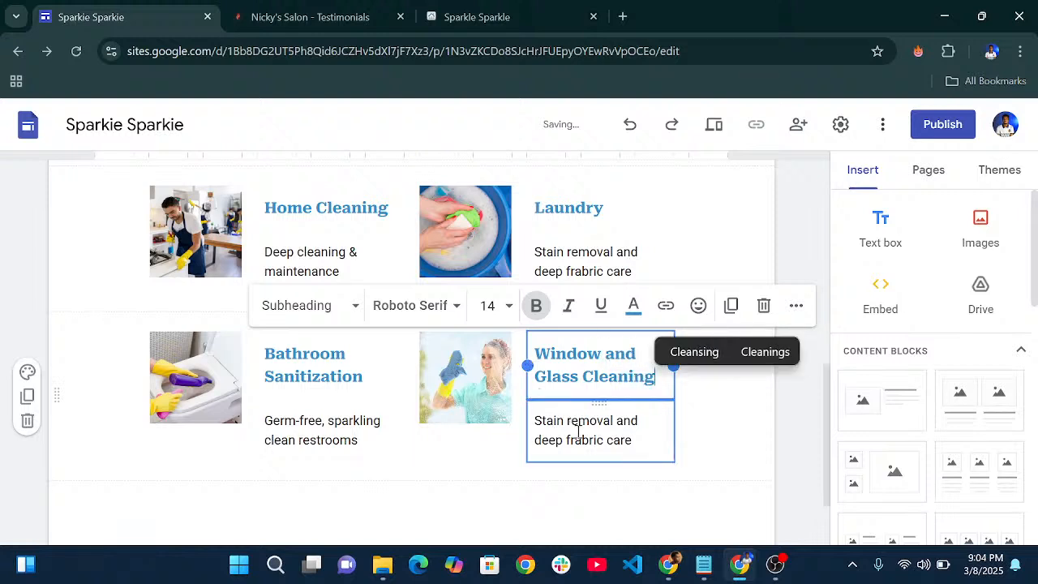
left_click_drag(645, 432, 529, 430)
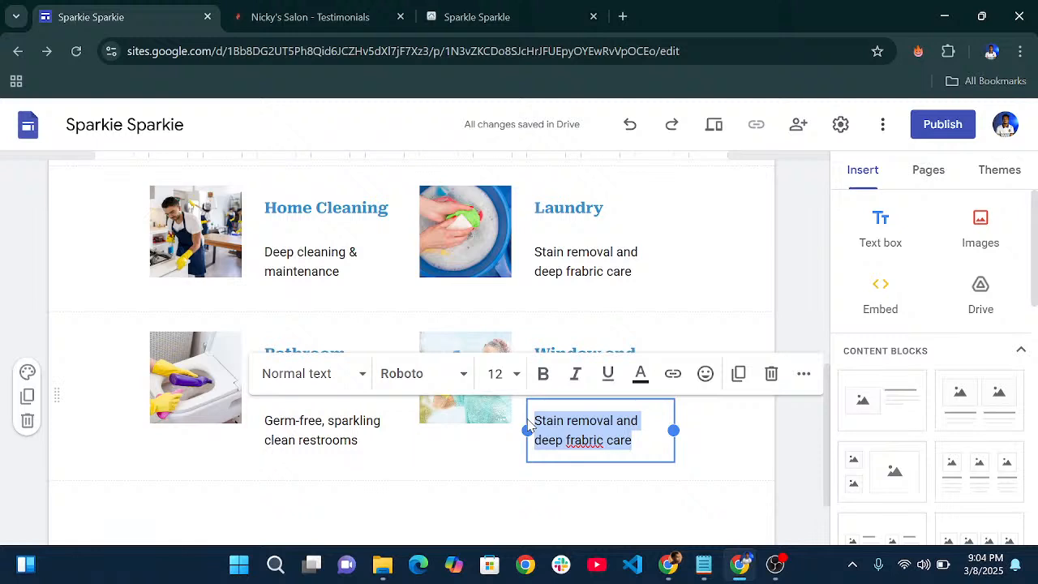
type("Streak")
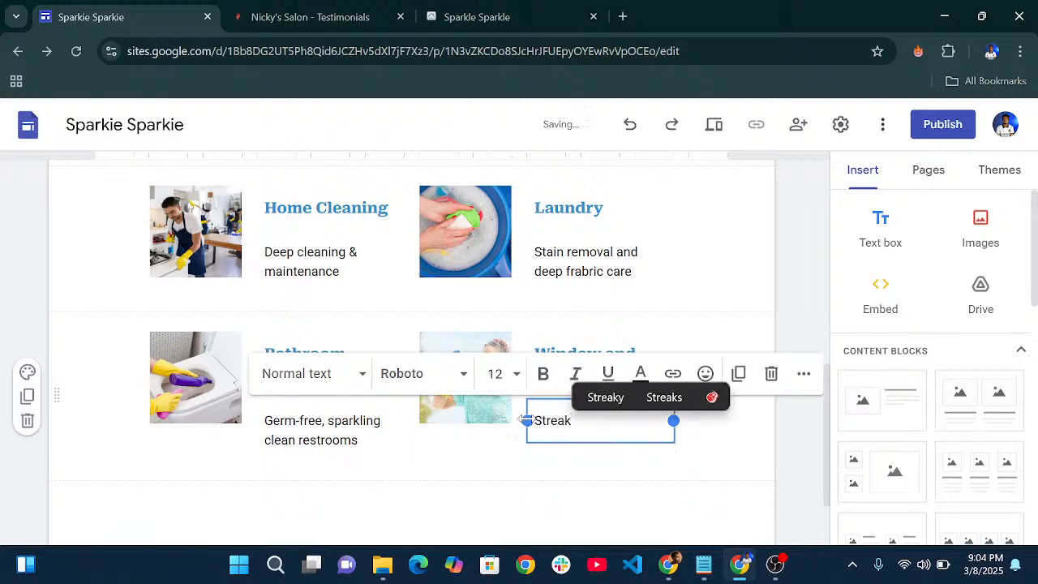
type("-free s")
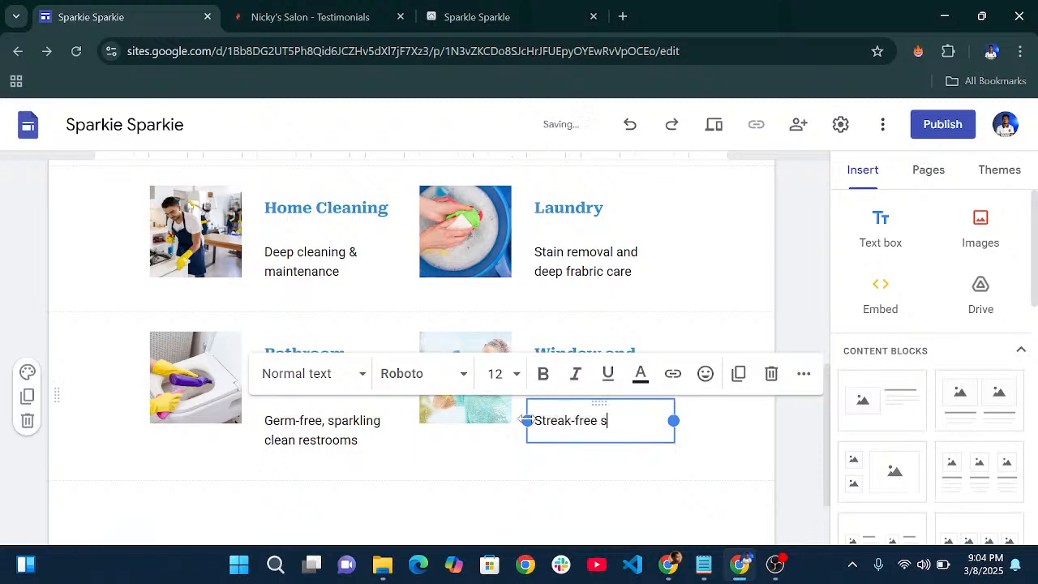
type("tains a")
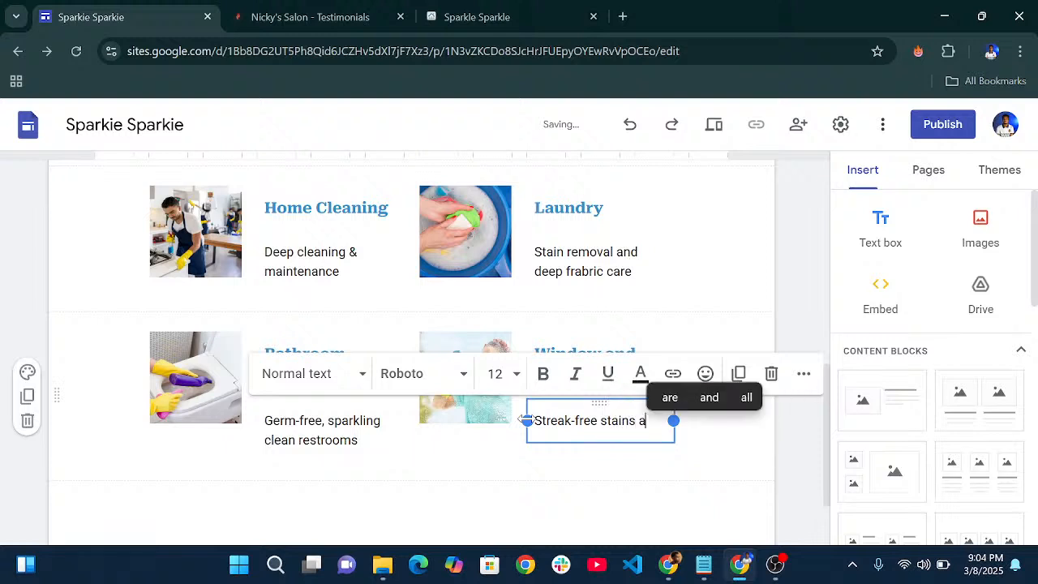
key("BackSpace")
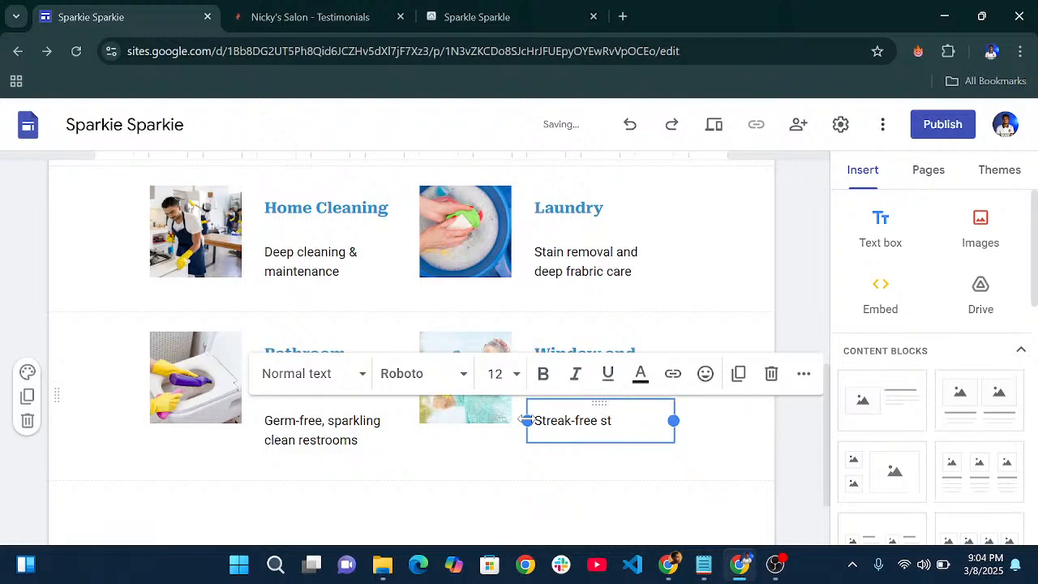
key("BackSpace")
key("BackSpace")
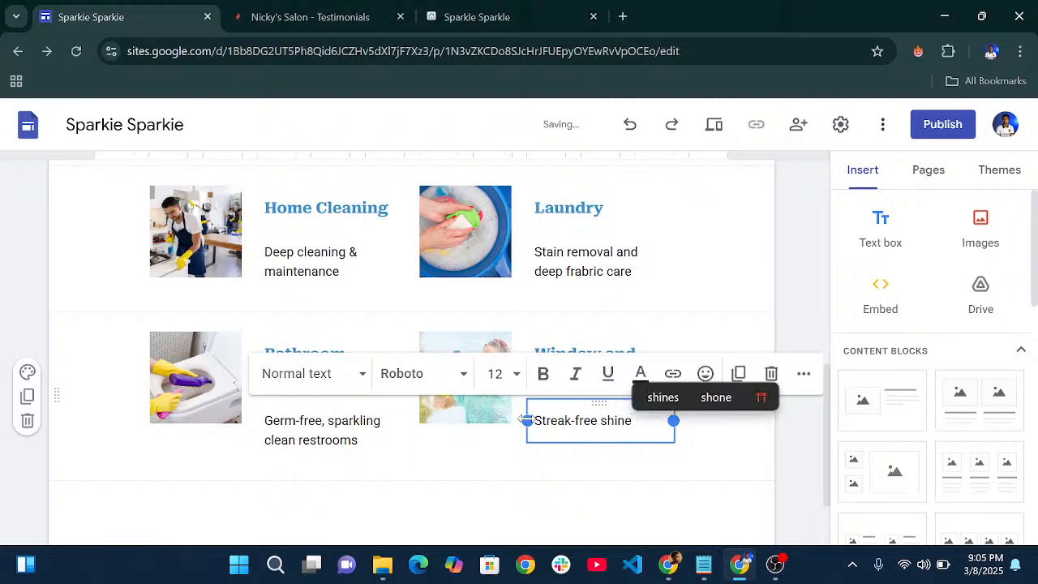
type("for h")
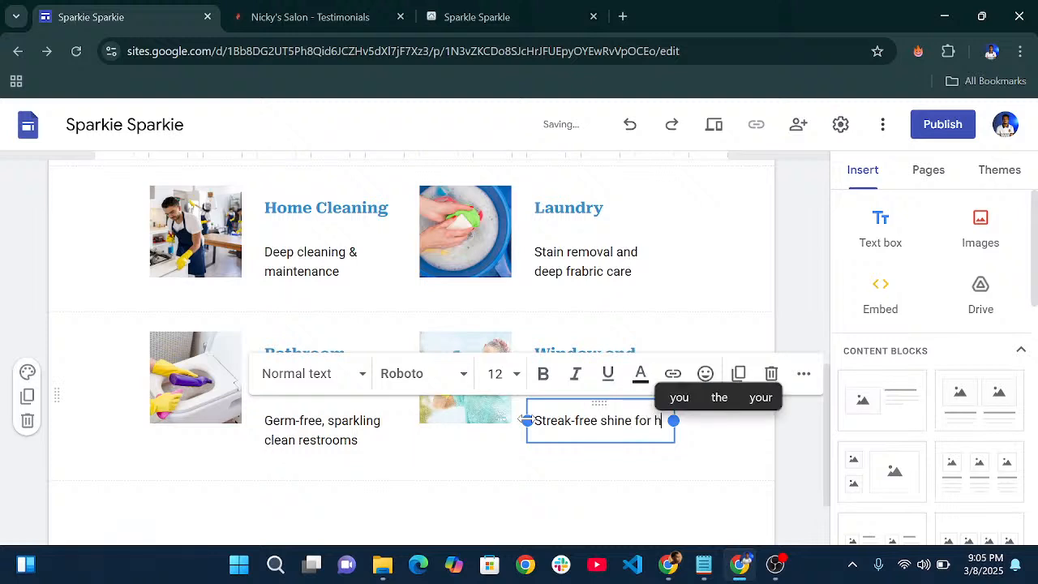
type("omes and offe")
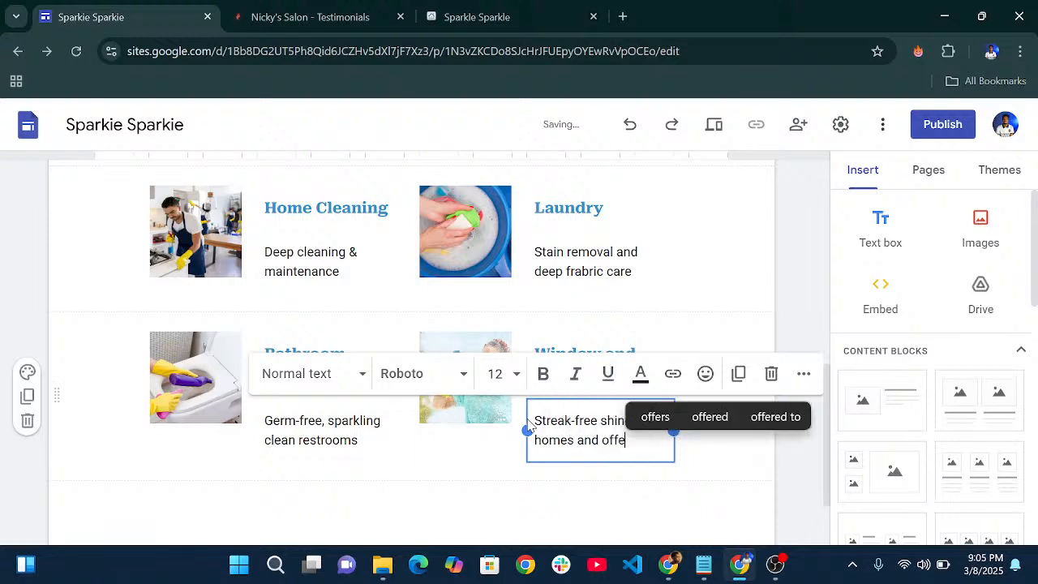
key("BackSpace")
type("ices")
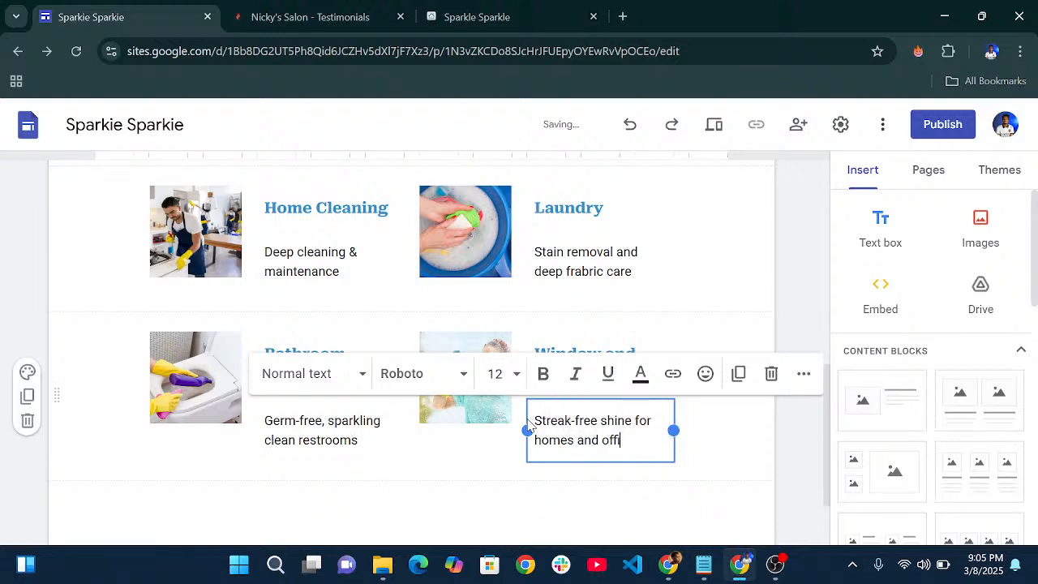
left_click(467, 457)
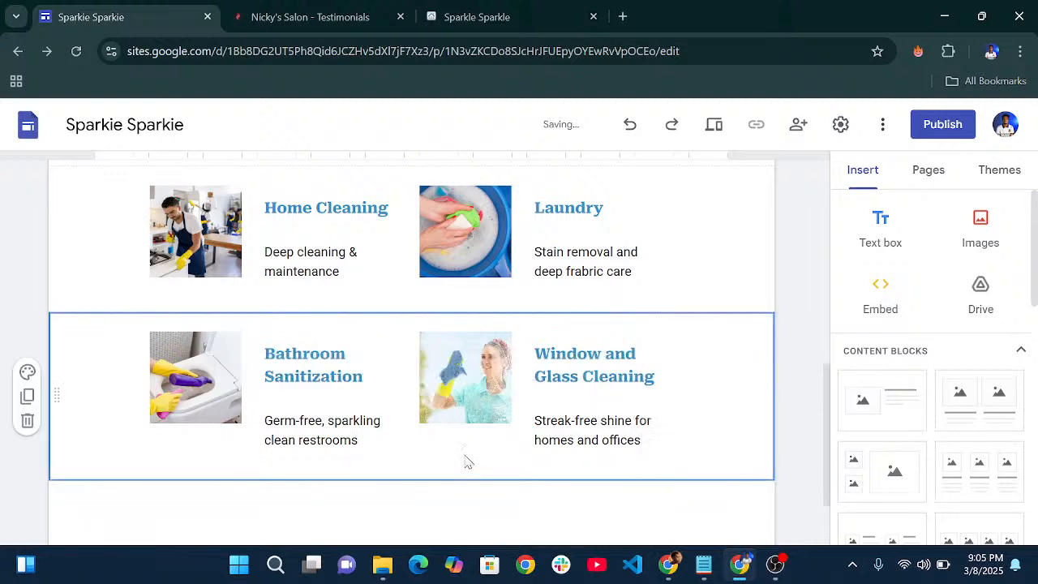
- Delete the stray 'r' so the Laundry text reads 'Stain removal and deep fabric care'
left_click(581, 273)
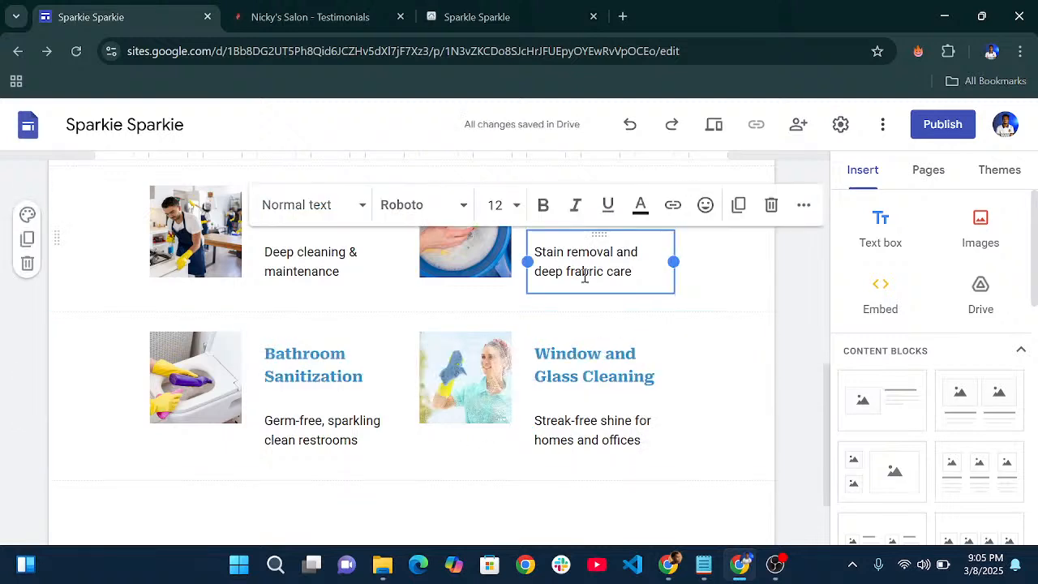
key("BackSpace")
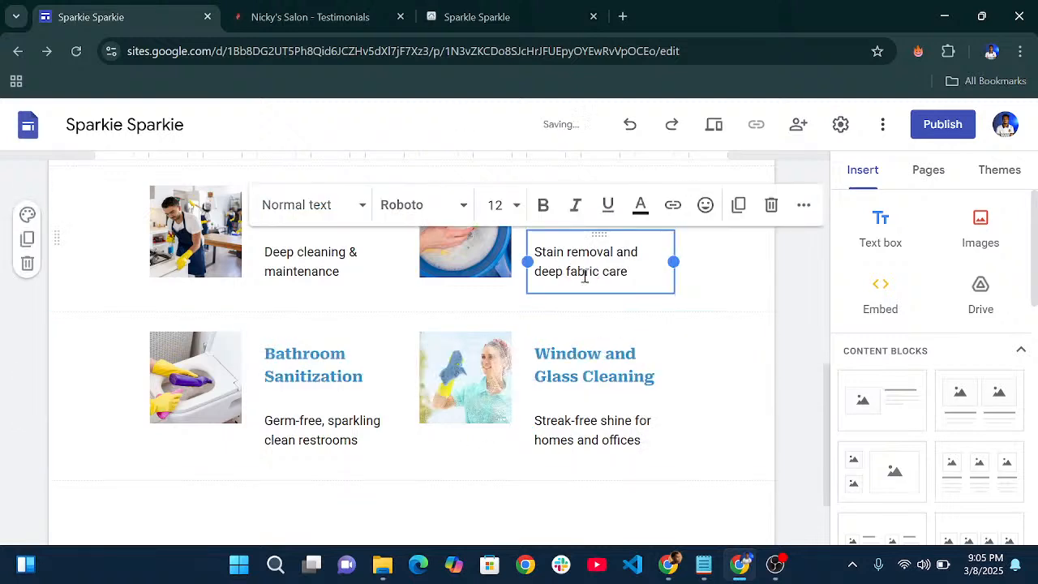
left_click(682, 343)
scroll(413, 410, "down", 1)
scroll(417, 362, "up", 3)
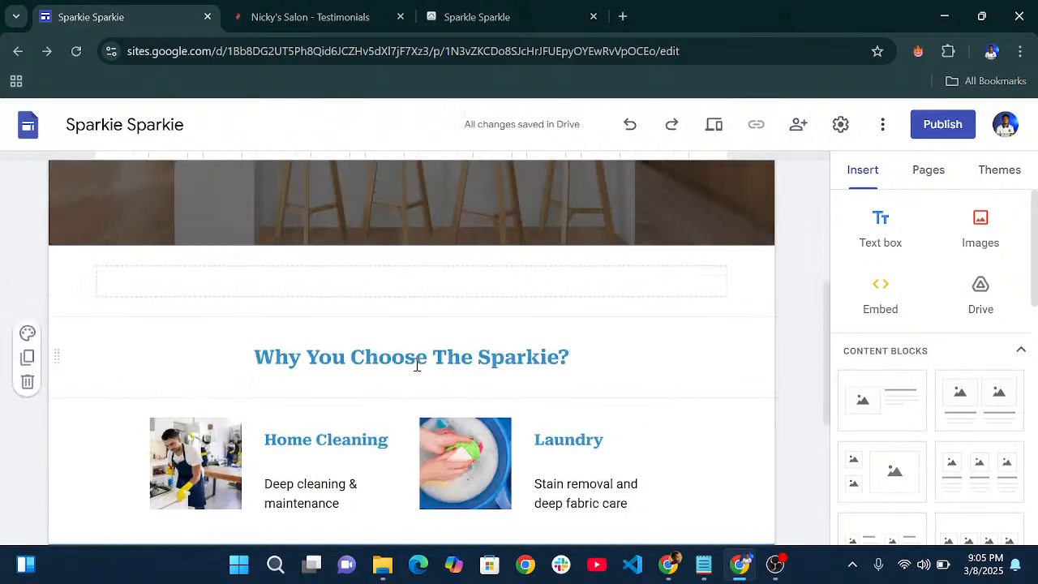
scroll(416, 369, "down", 1)
scroll(417, 369, "down", 5)
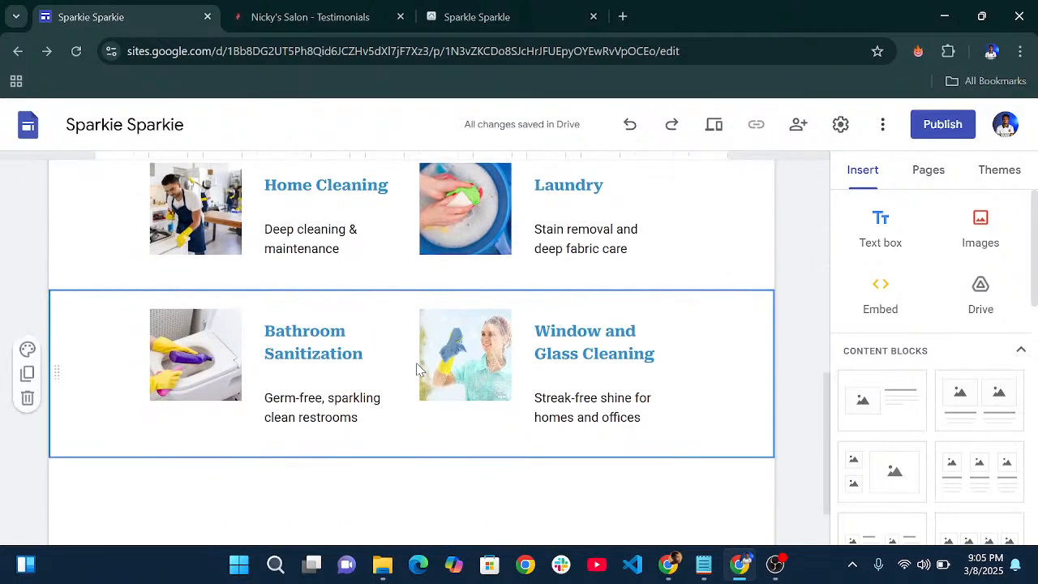
scroll(417, 369, "down", 1)
scroll(420, 362, "up", 15)
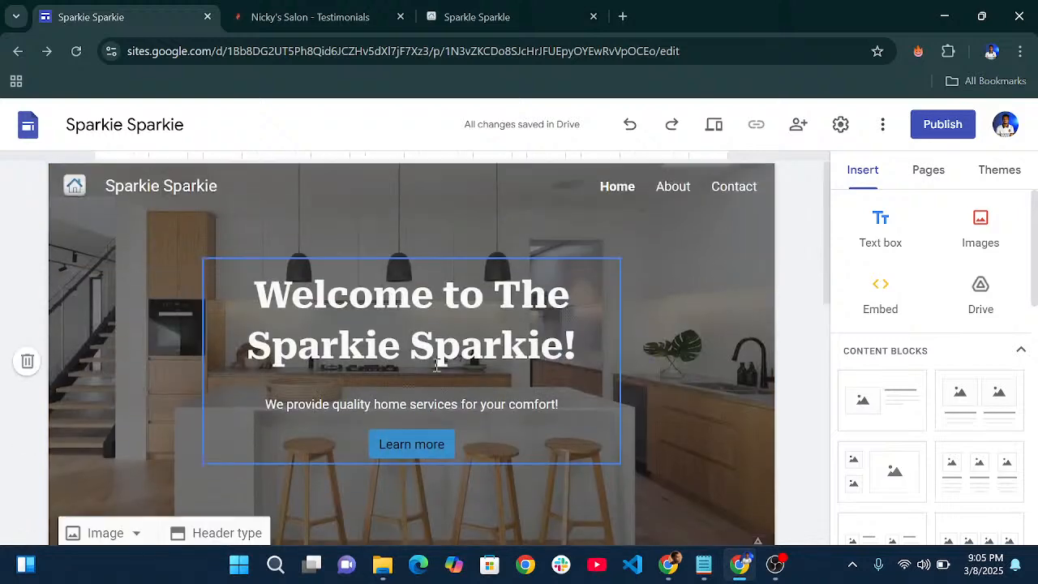
- Open the Sparkie Sparkie preview and compare it twice against the published Sparkle Sparkle tab
left_click(713, 126)
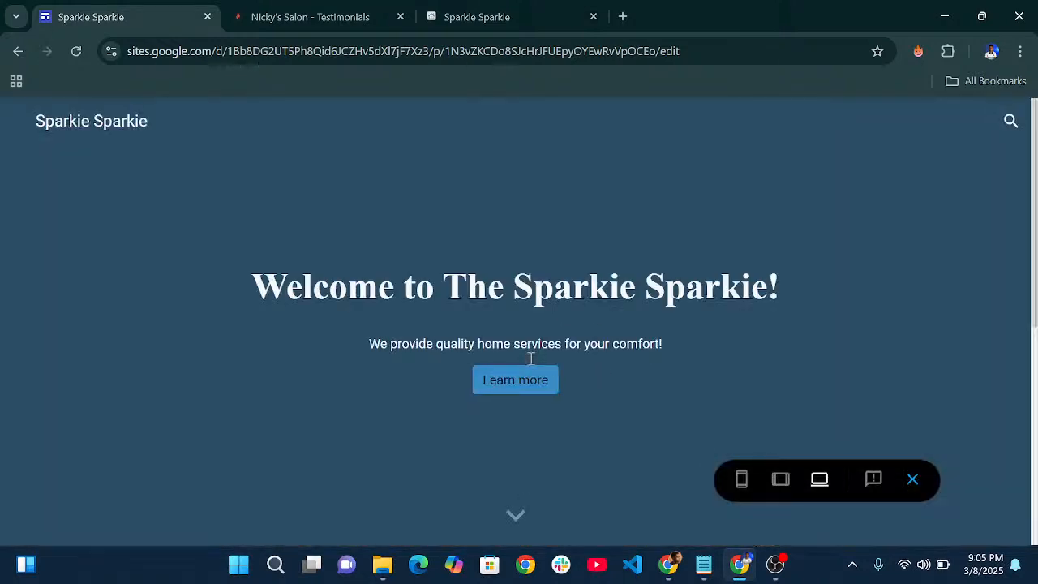
scroll(550, 304, "down", 3)
scroll(550, 304, "up", 2)
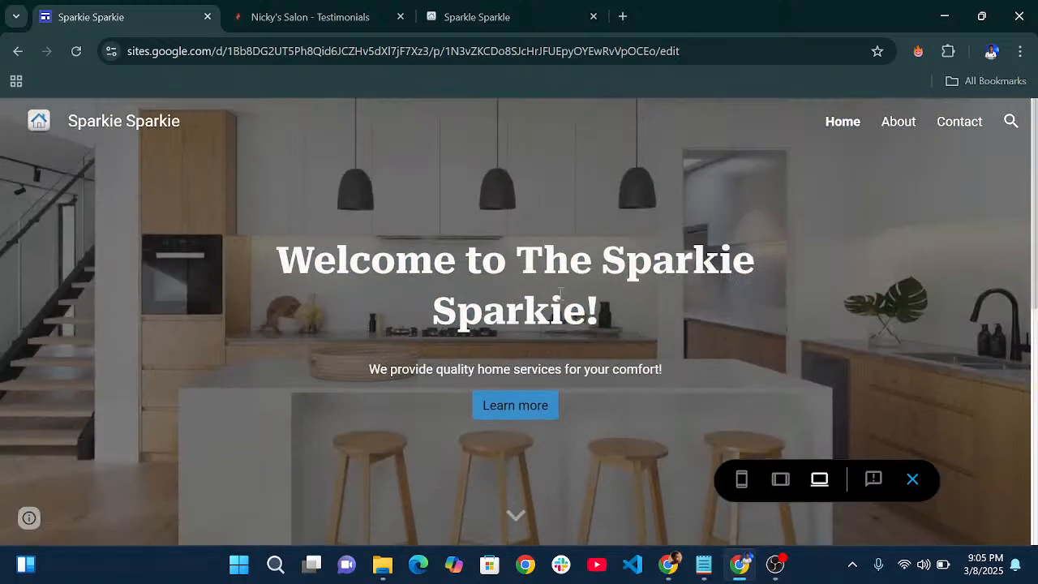
left_click(496, 16)
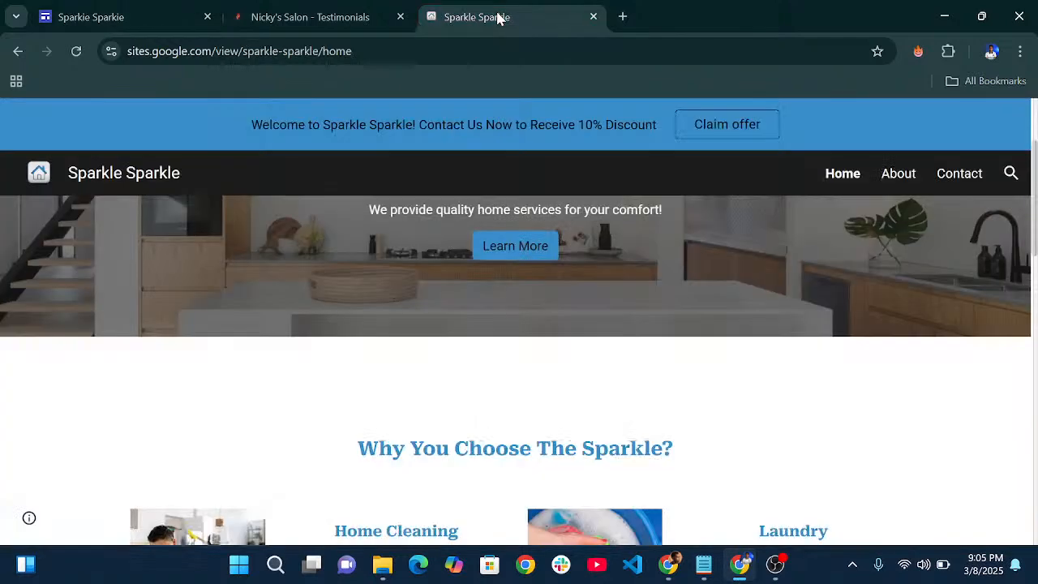
scroll(487, 300, "up", 2)
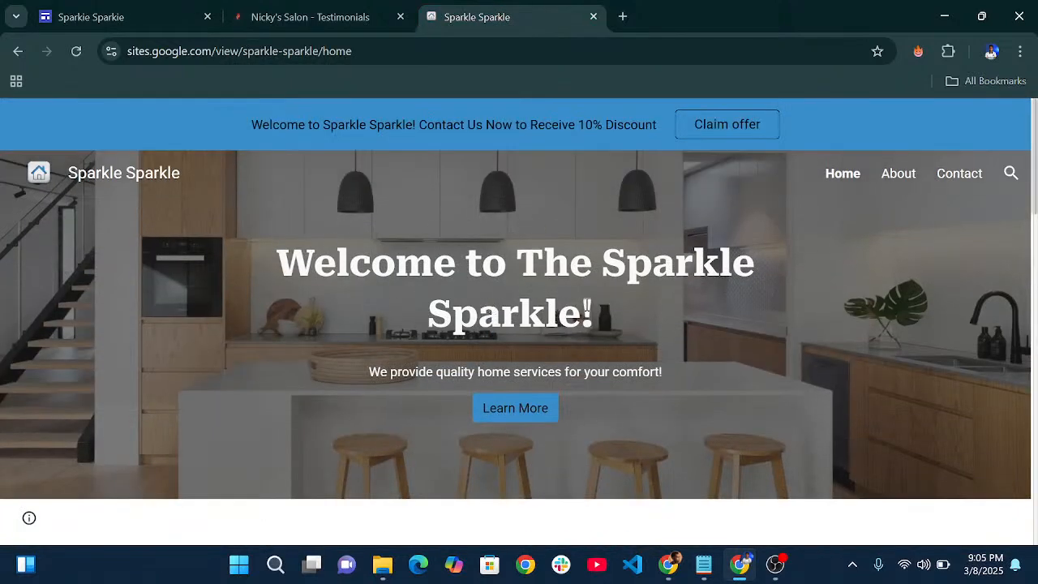
left_click(153, 9)
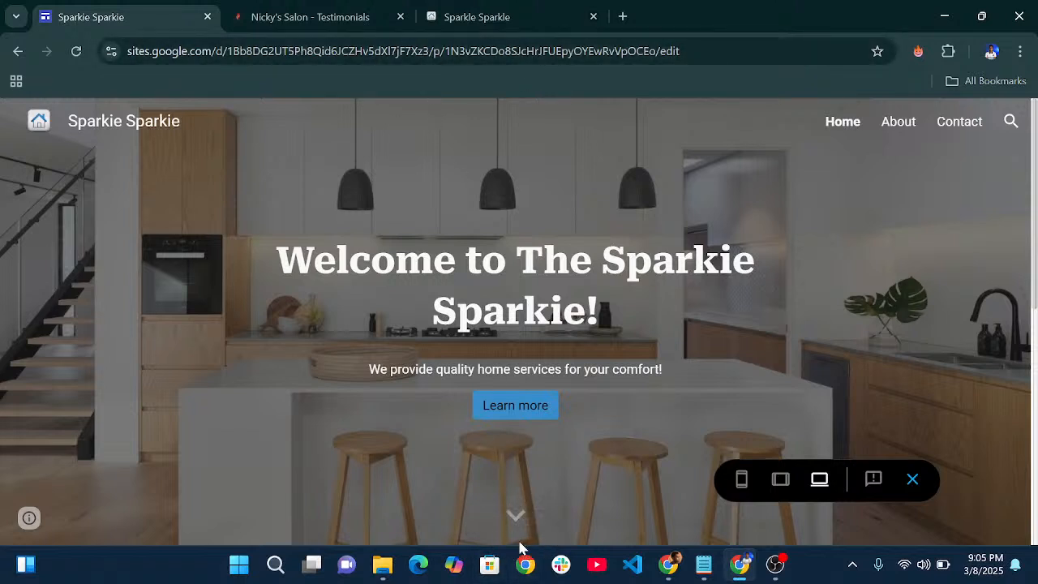
left_click(476, 13)
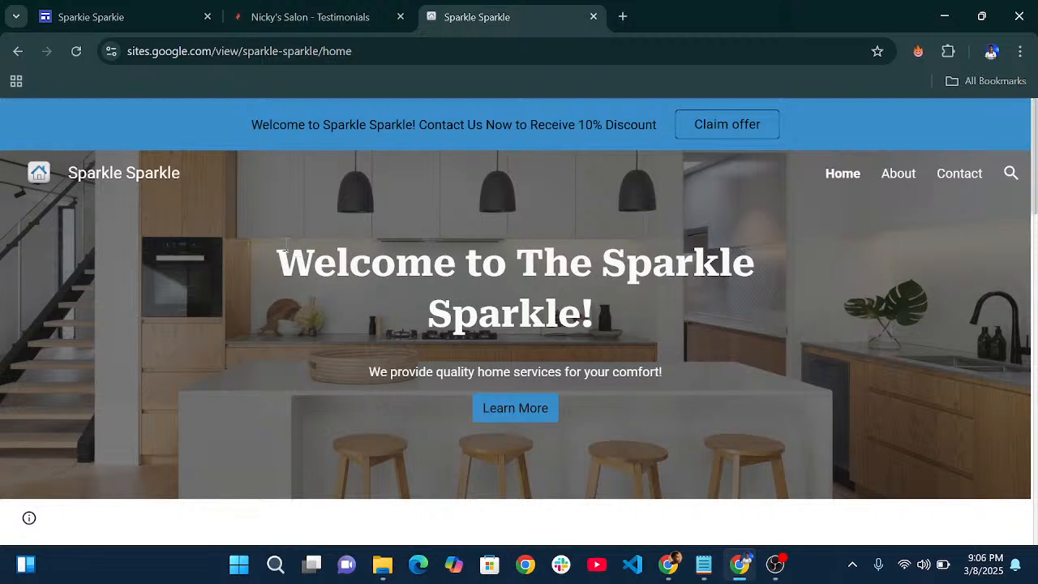
left_click(162, 22)
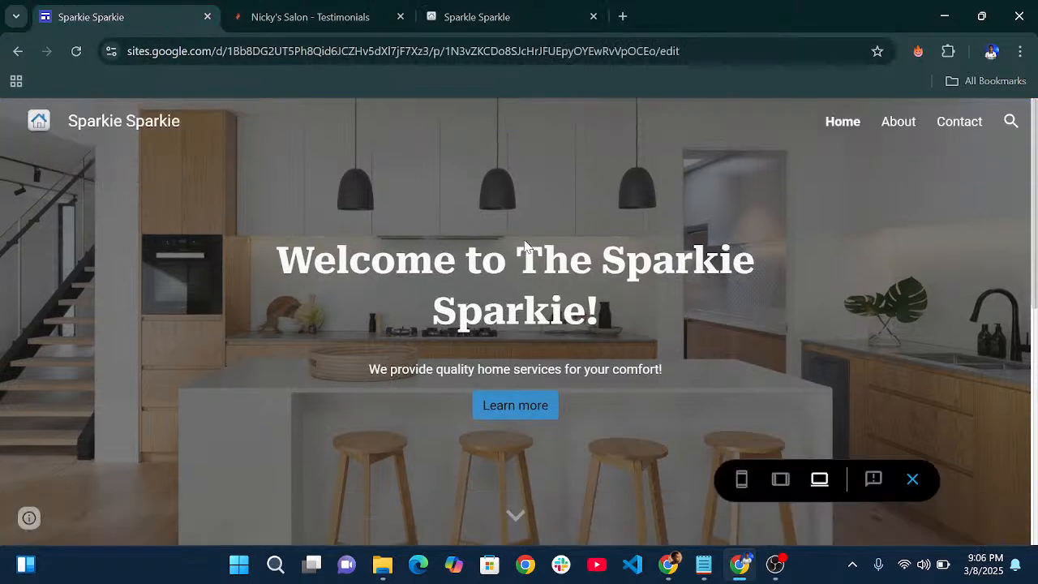
- Switch the preview to phone size and scroll through the stacked service cards
left_click(741, 479)
scroll(535, 316, "down", 5)
scroll(536, 317, "down", 5)
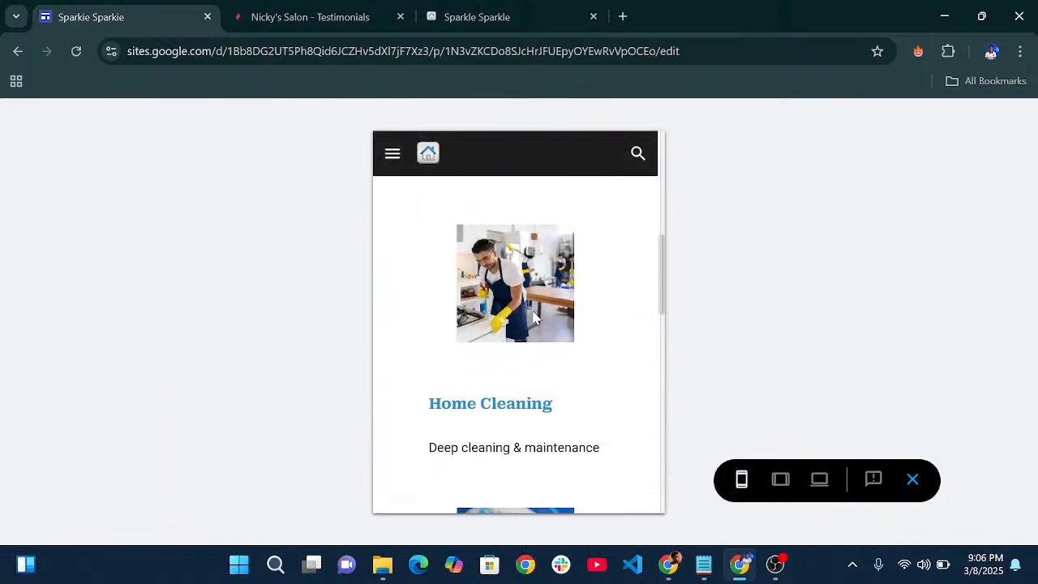
scroll(578, 306, "up", 1)
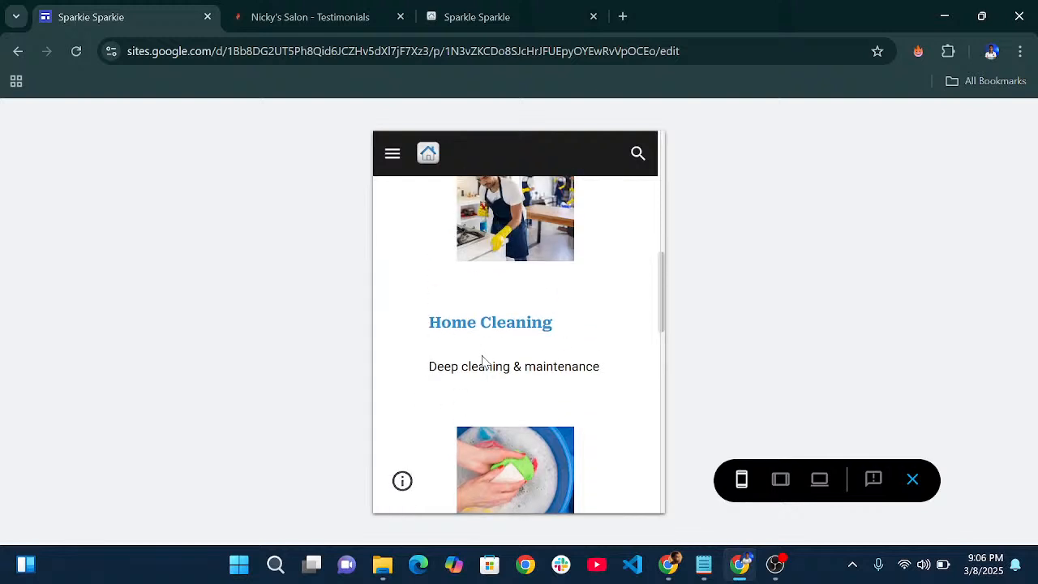
scroll(482, 361, "up", 6)
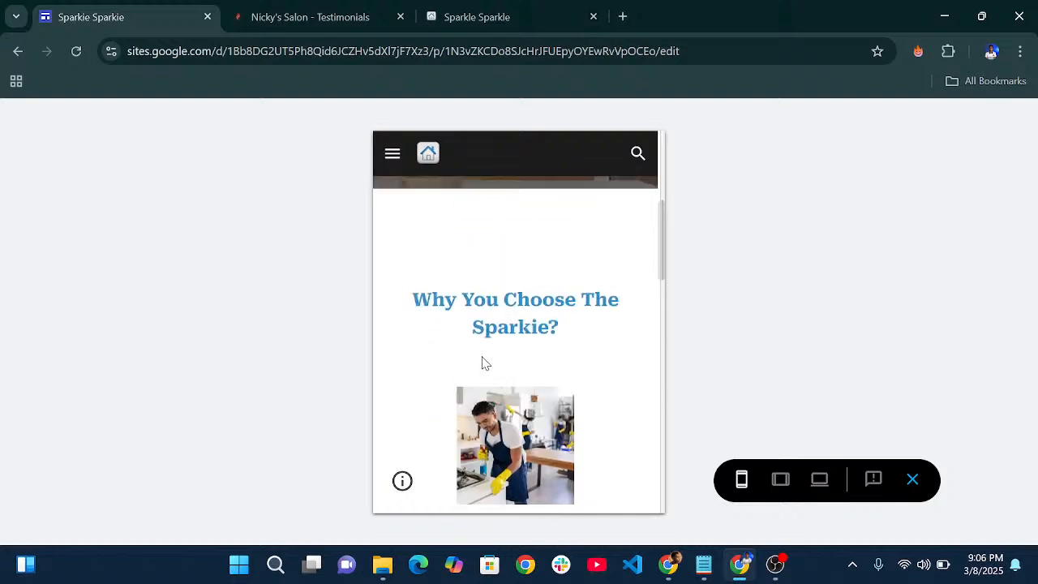
scroll(482, 361, "down", 12)
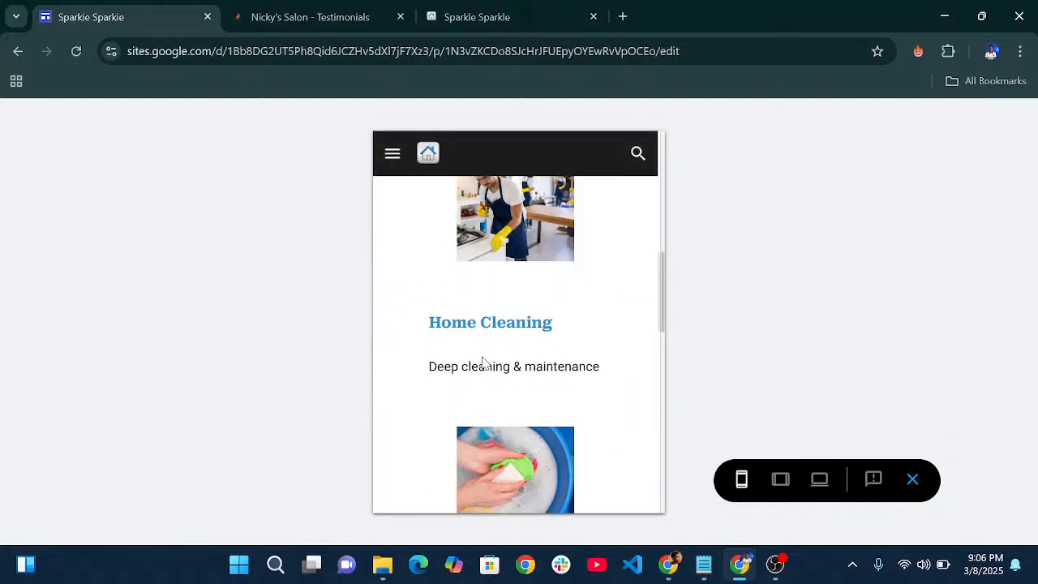
scroll(482, 361, "down", 3)
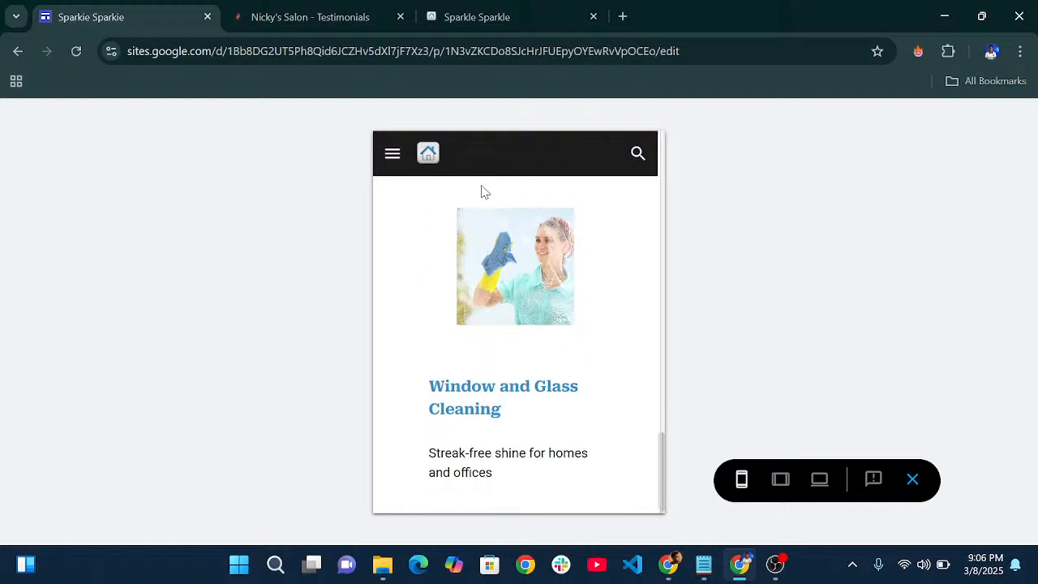
- Exit the preview and select the Home Cleaning and Laundry text boxes in the editor
left_click(914, 481)
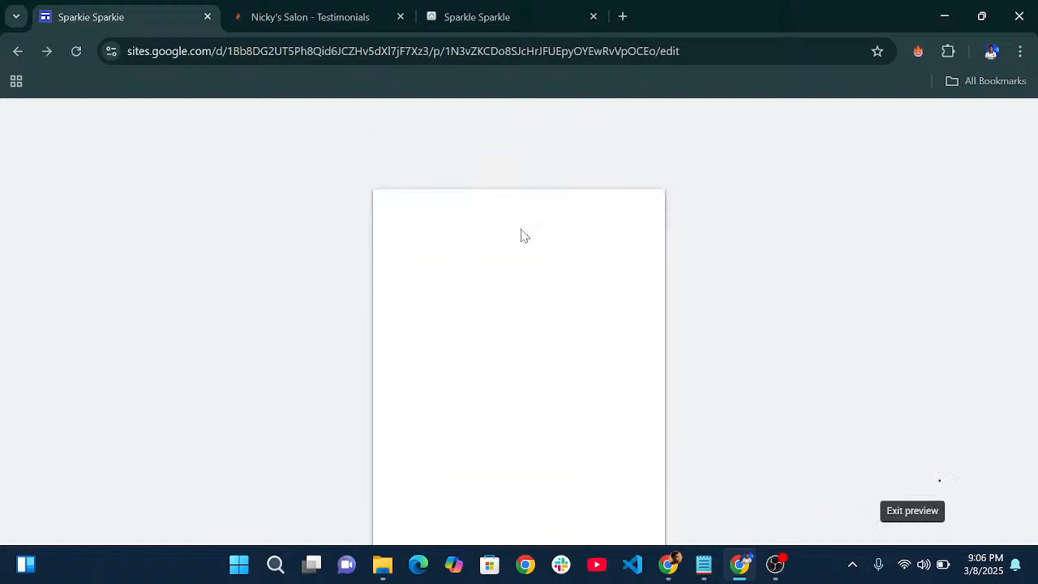
scroll(517, 322, "down", 5)
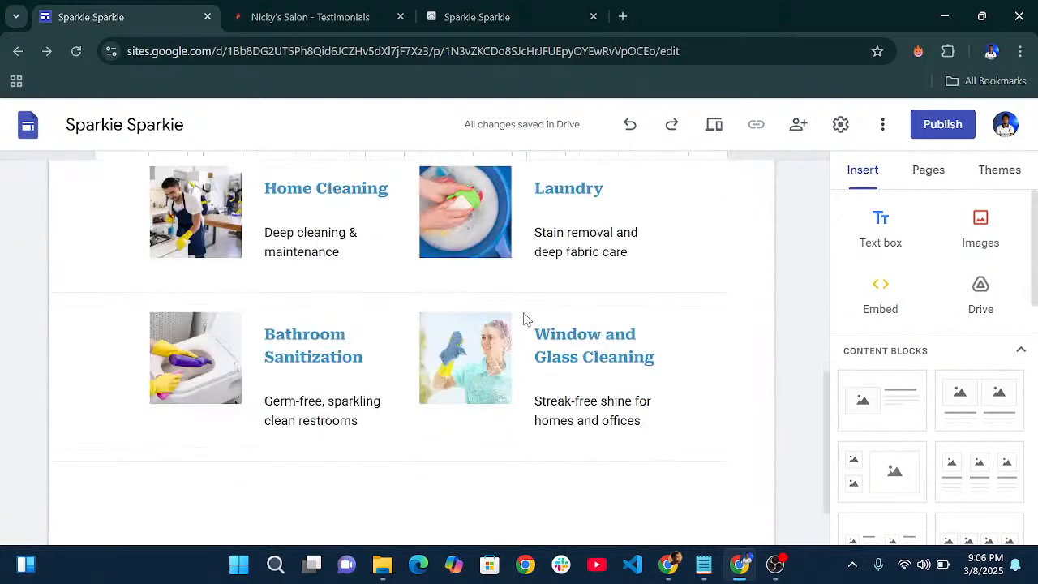
left_click(398, 204)
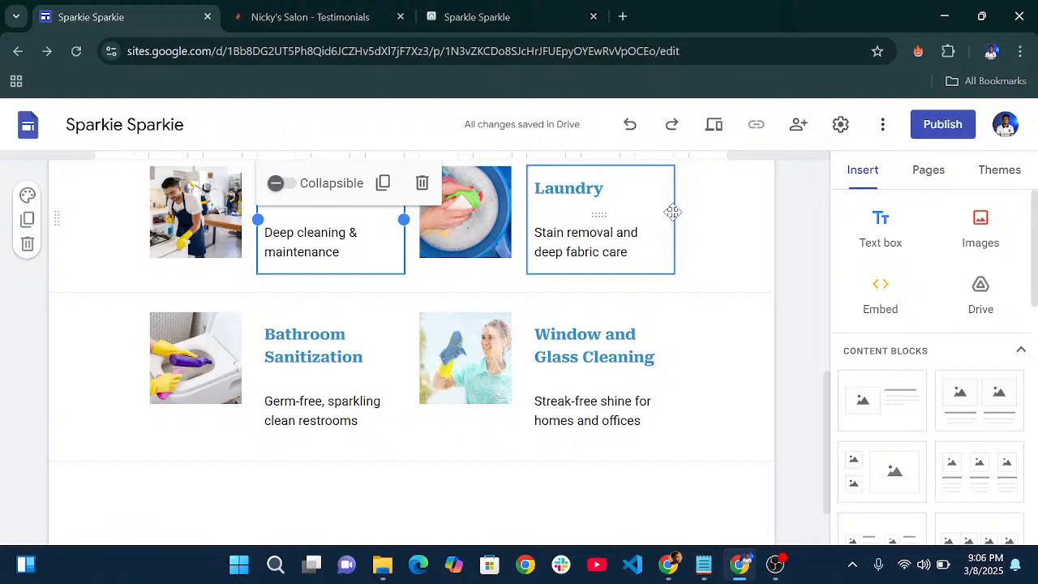
left_click(674, 212, "shift")
scroll(662, 261, "up", 2)
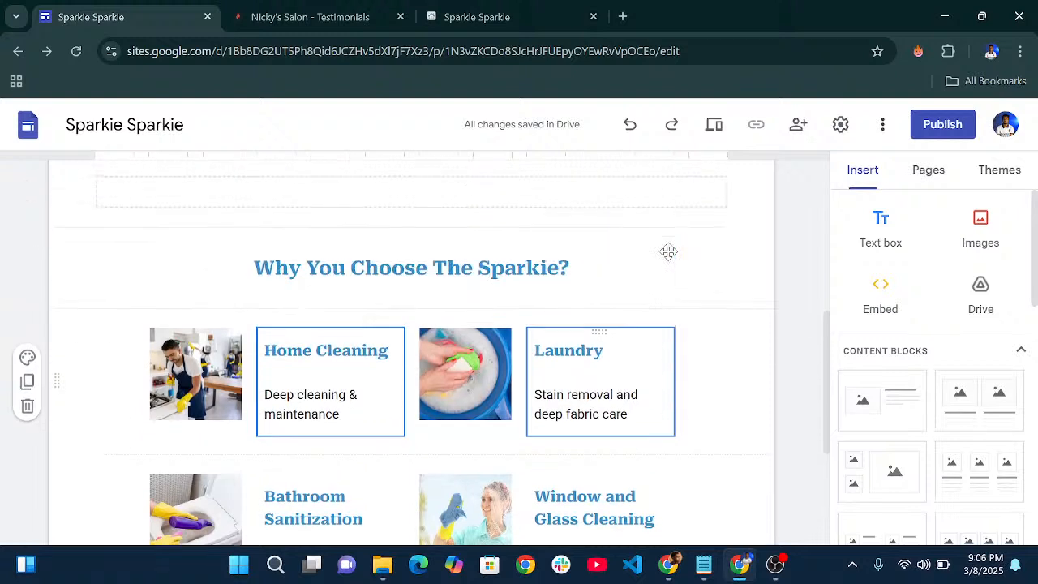
right_click(615, 338)
left_click(586, 331)
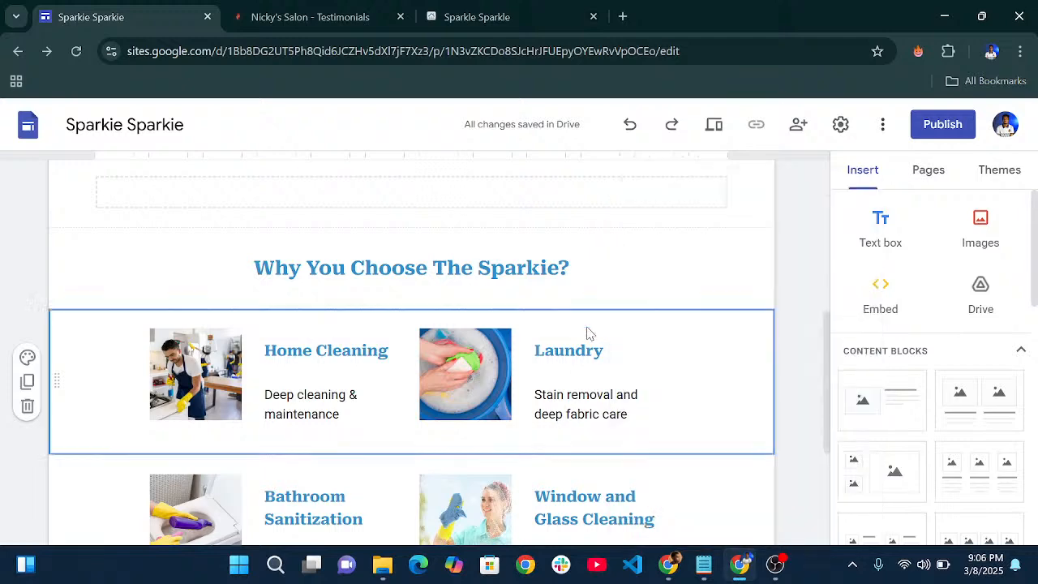
- Centre the Home Cleaning heading and its 'Deep cleaning & maintenance' description
left_click(339, 361)
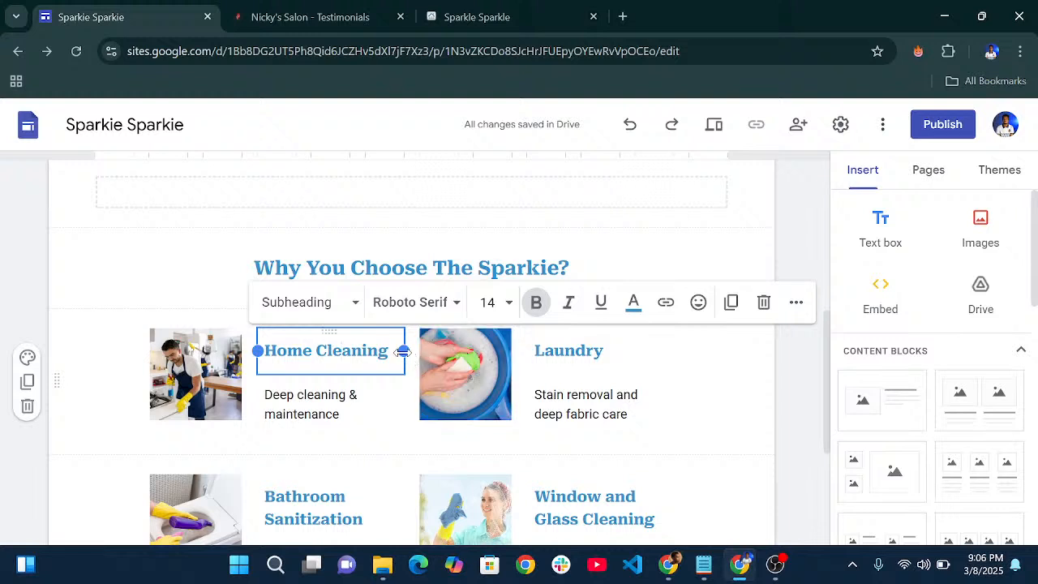
left_click(797, 302)
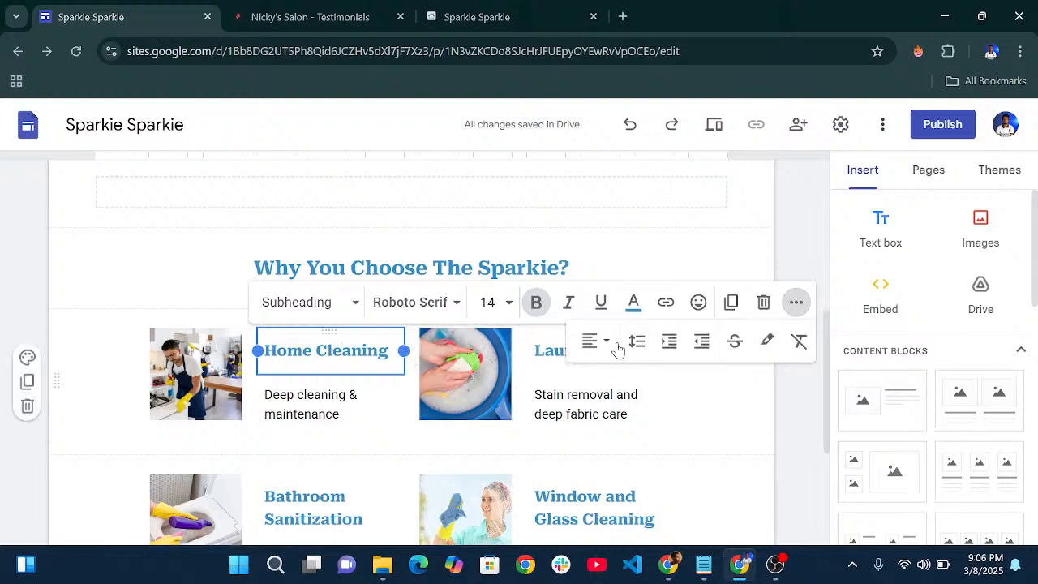
left_click(599, 344)
left_click(593, 426)
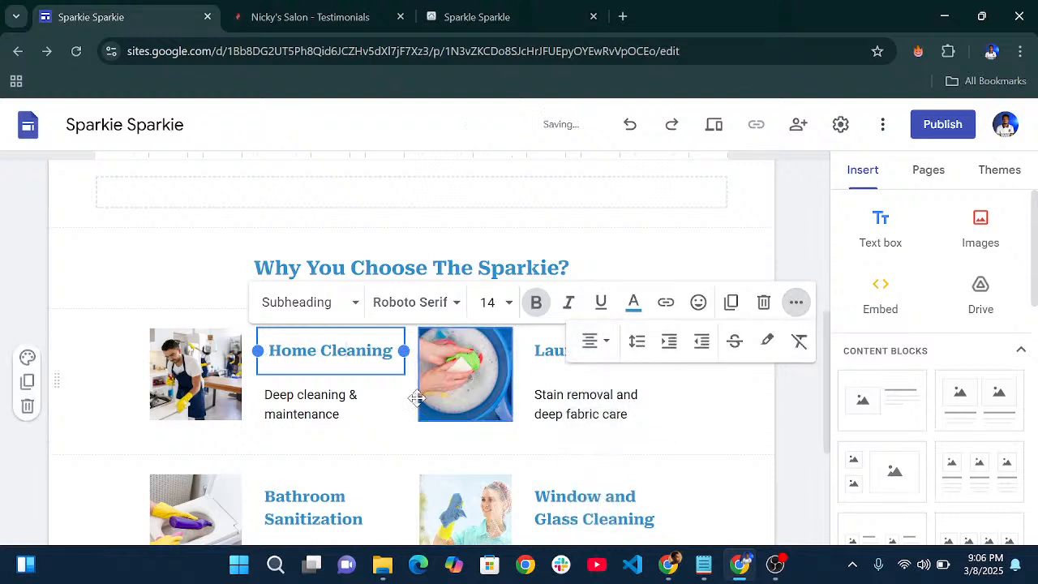
left_click(364, 398)
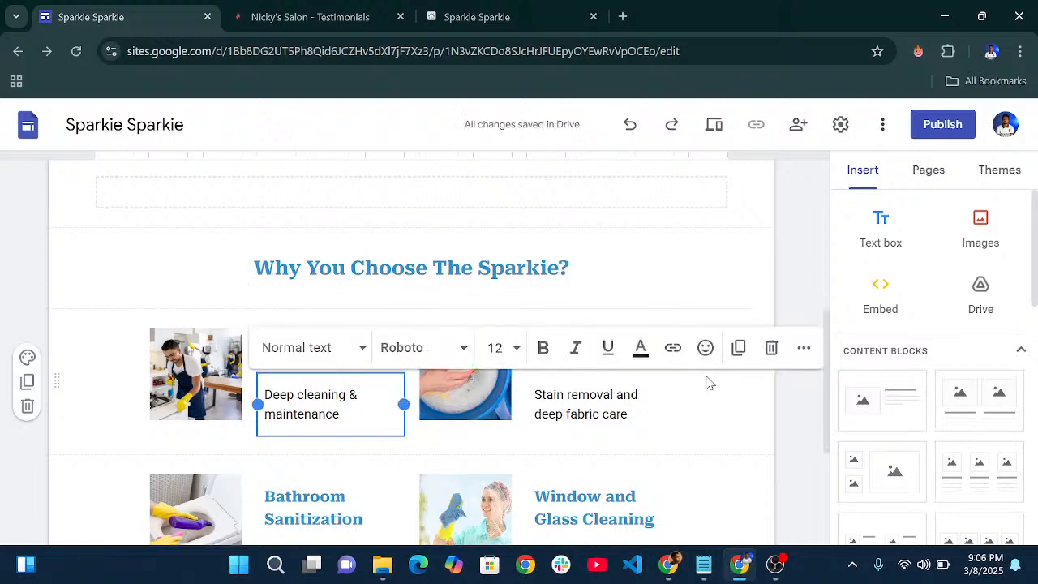
left_click(801, 354)
left_click(501, 387)
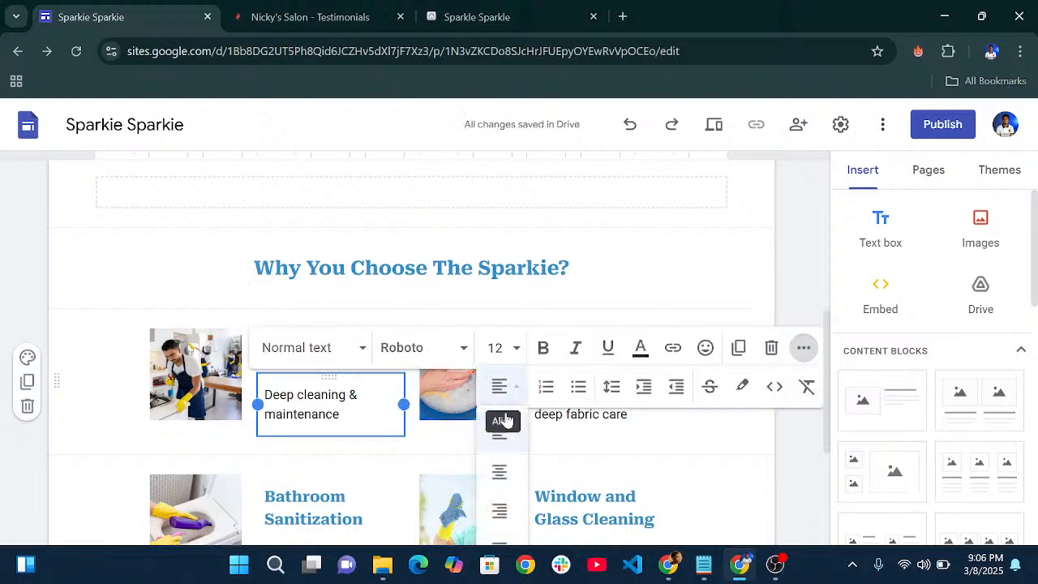
left_click(500, 471)
- Centre the Laundry heading and its 'deep fabric care' description
left_click(658, 417)
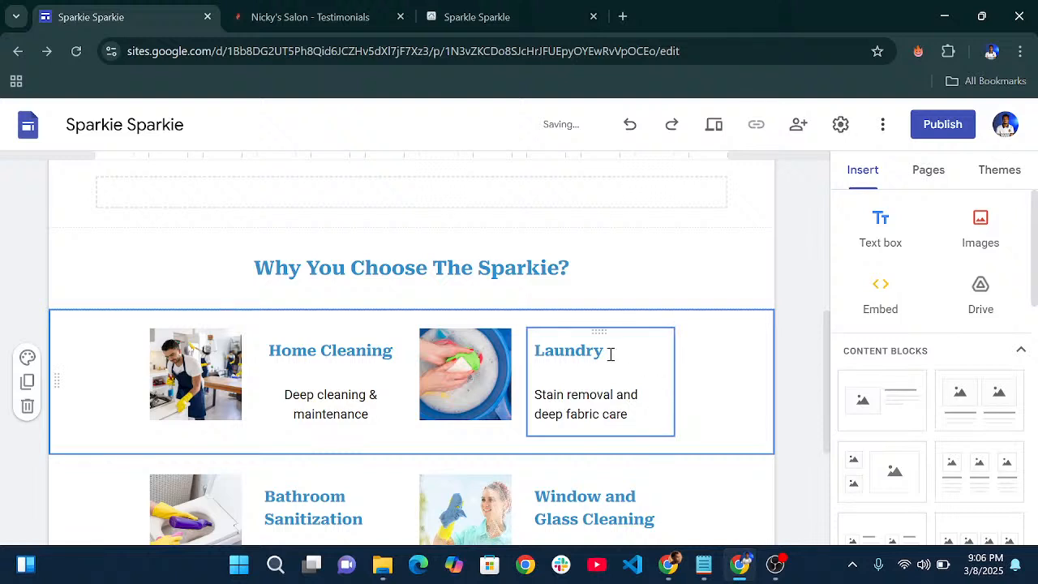
left_click(642, 350)
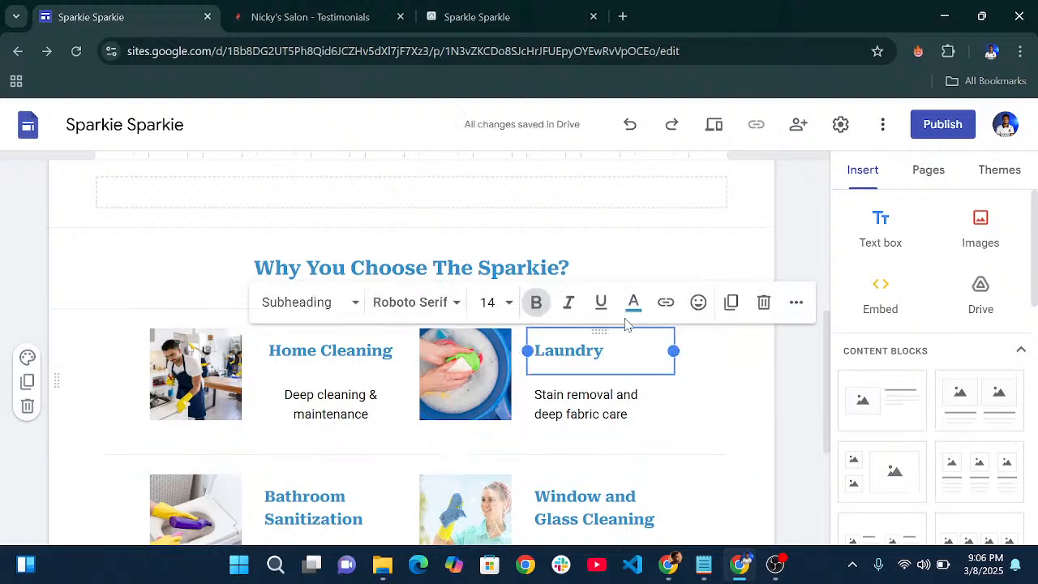
left_click(793, 306)
left_click(592, 342)
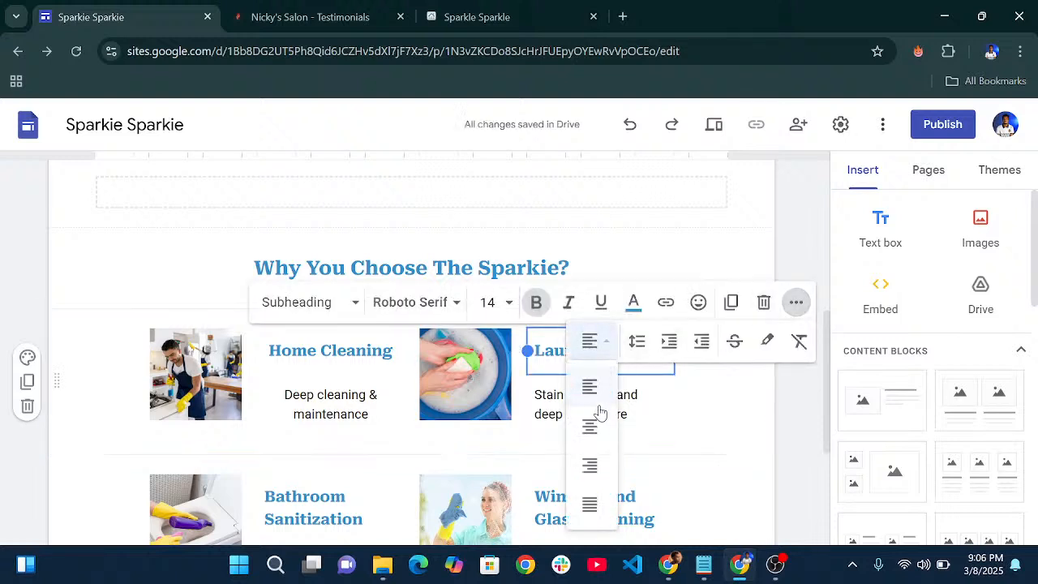
left_click(595, 428)
left_click(640, 411)
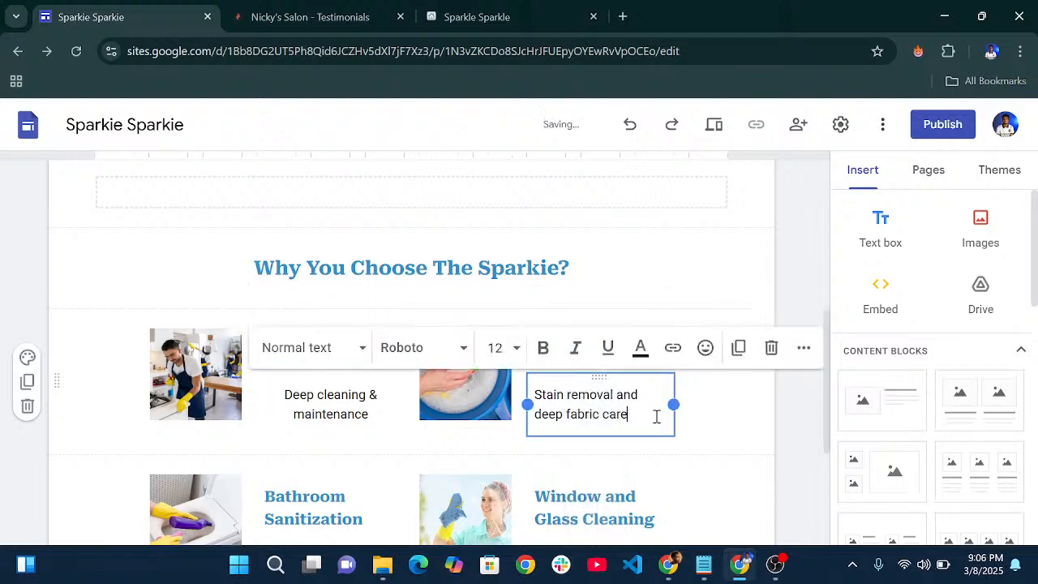
left_click(803, 347)
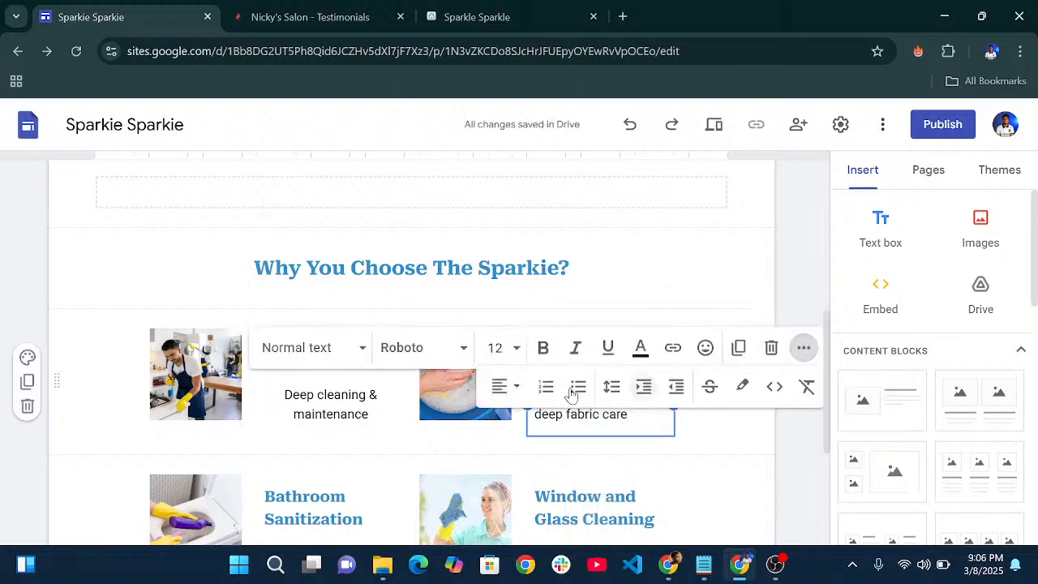
left_click(499, 392)
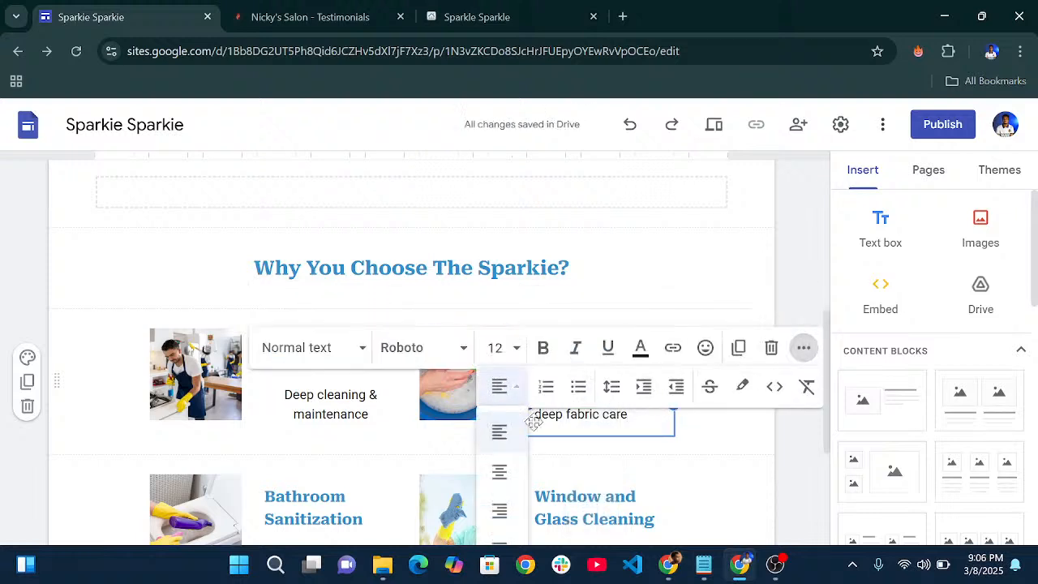
left_click(498, 469)
- Centre the Bathroom Sanitization heading and its 'Germ-free' description
scroll(617, 452, "down", 3)
left_click(298, 273)
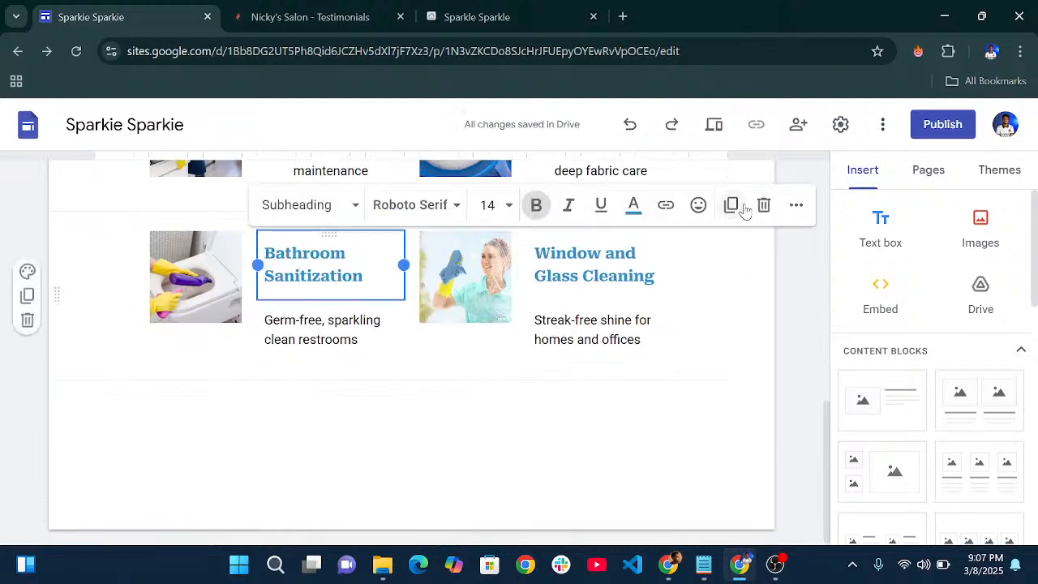
left_click(796, 206)
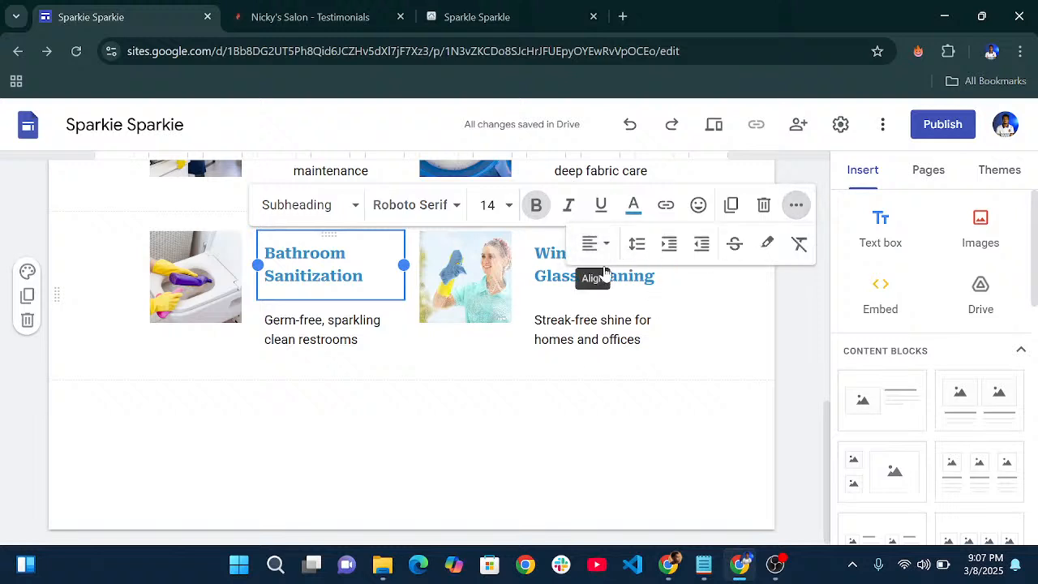
left_click(591, 243)
left_click(592, 326)
left_click(328, 324)
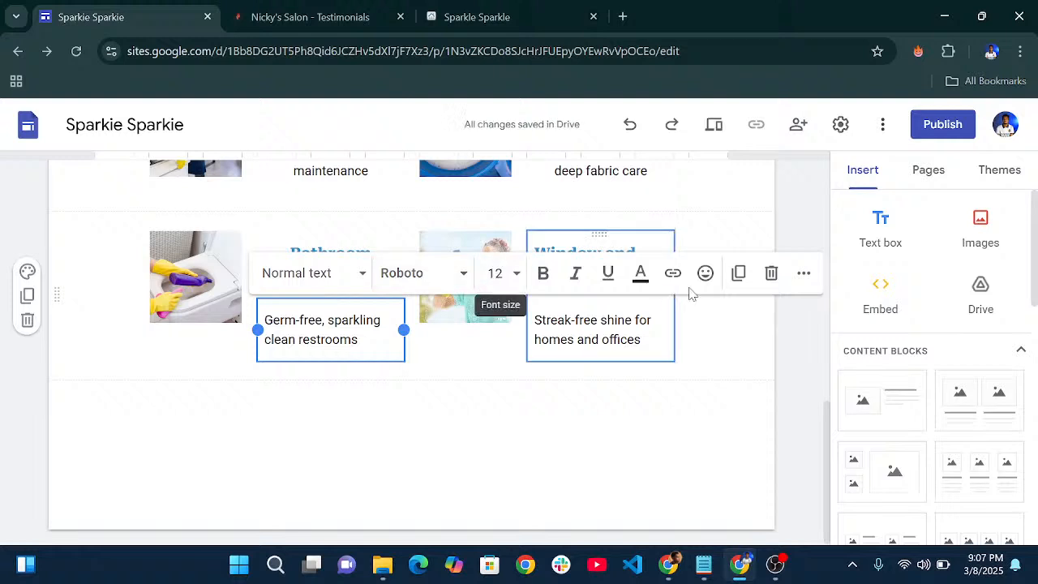
left_click(803, 274)
left_click(516, 312)
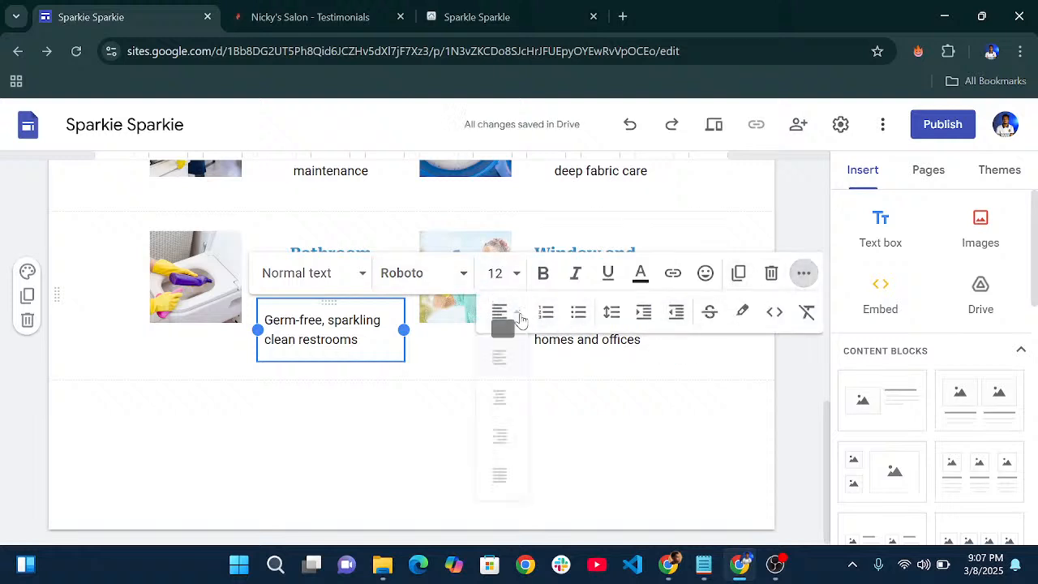
left_click(501, 394)
- Centre the 'Streak-free shine' description and the Window and Glass Cleaning heading
left_click(640, 339)
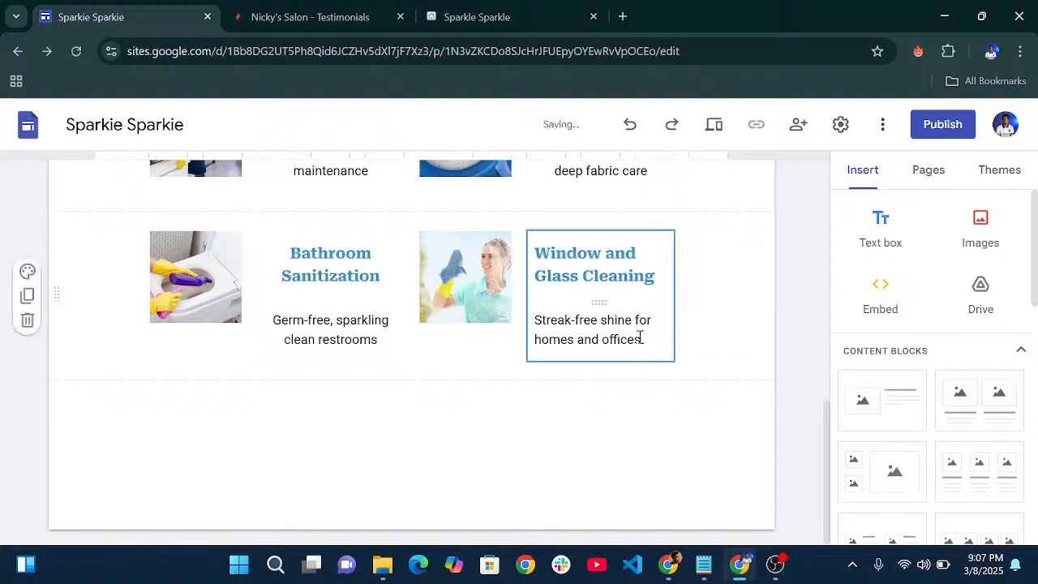
left_click(803, 274)
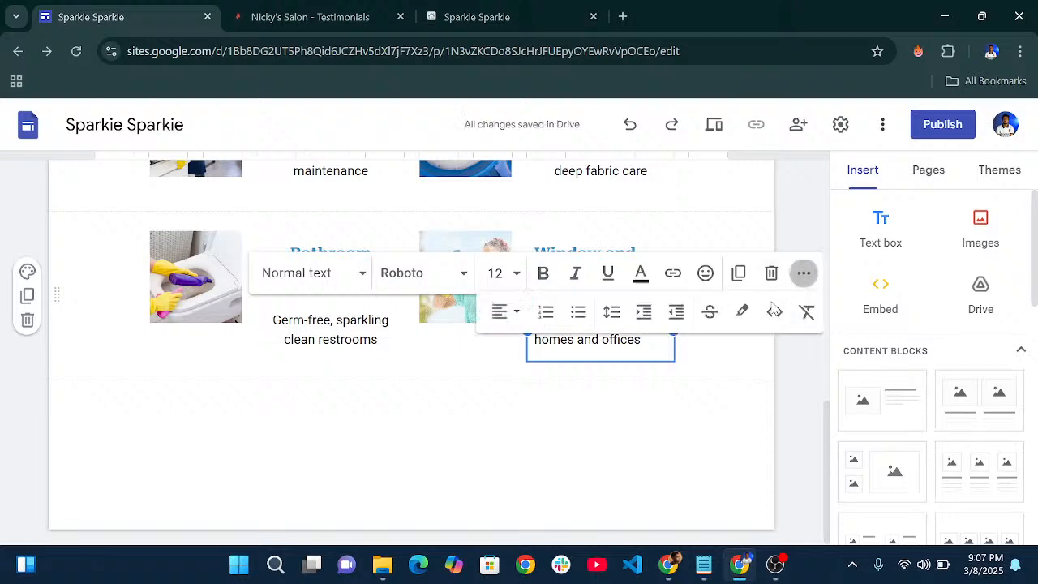
left_click(516, 318)
left_click(500, 397)
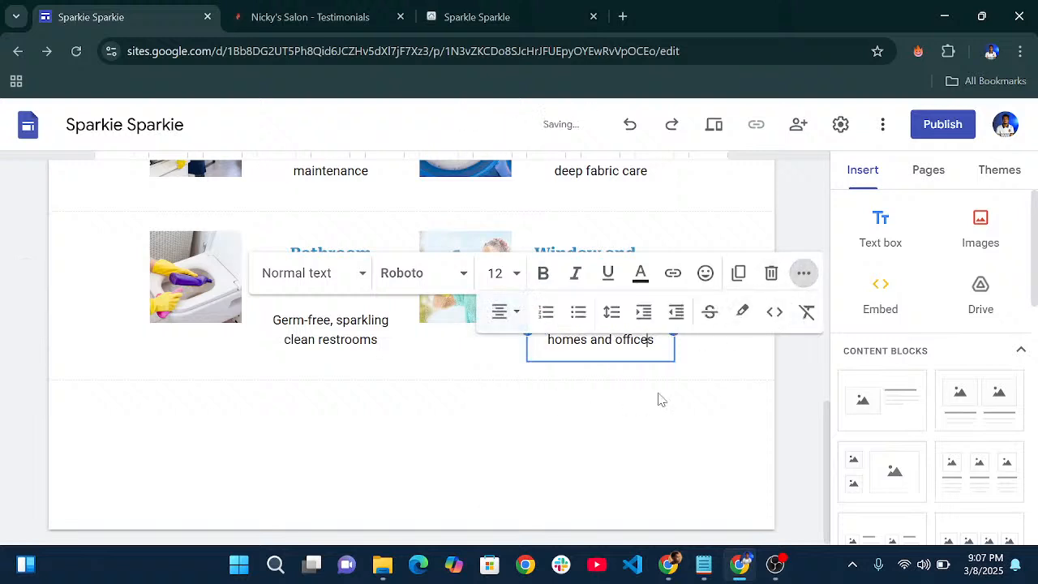
left_click(658, 399)
left_click(632, 253)
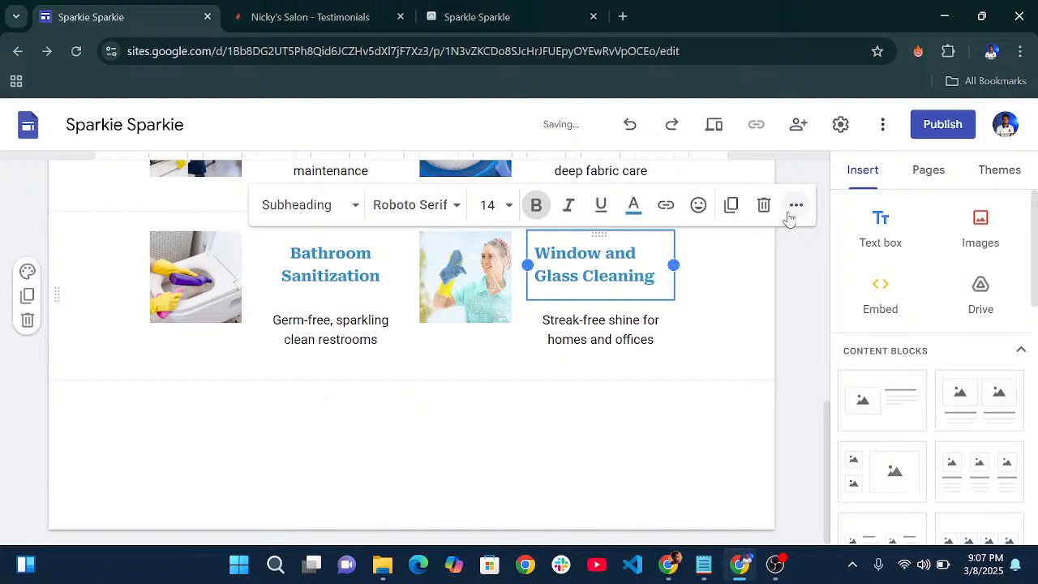
left_click(796, 204)
left_click(596, 243)
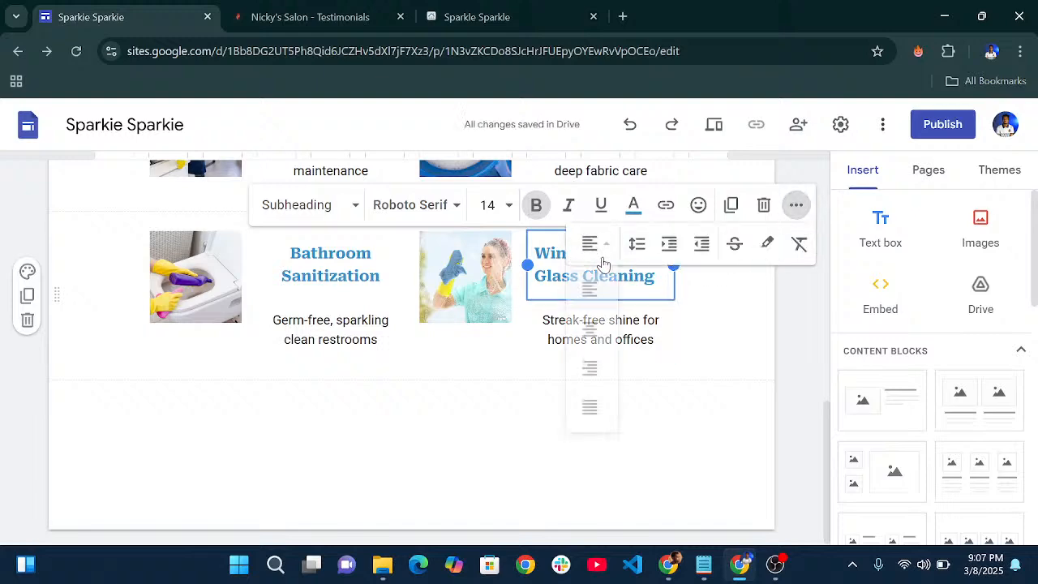
left_click(592, 326)
left_click(693, 359)
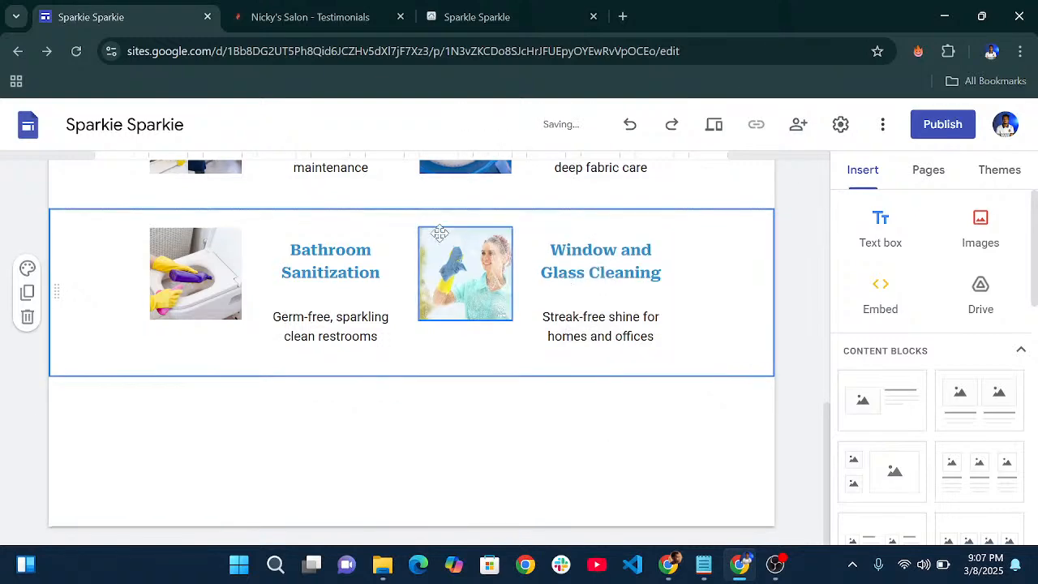
scroll(556, 290, "up", 10)
- Insert a Spacer below the Bathroom Sanitization and Window and Glass Cleaning row
scroll(556, 290, "down", 10)
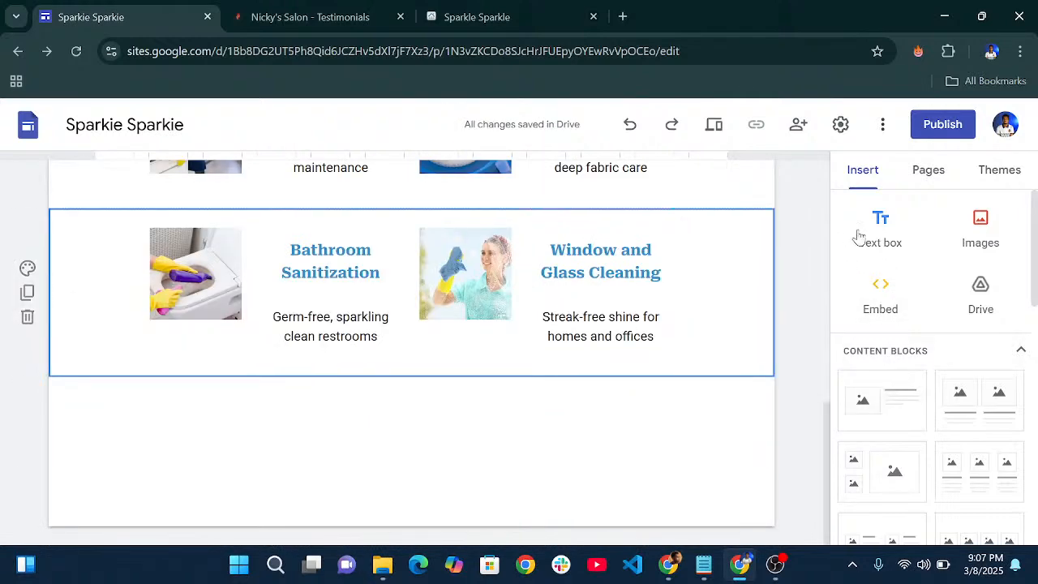
scroll(925, 288, "down", 10)
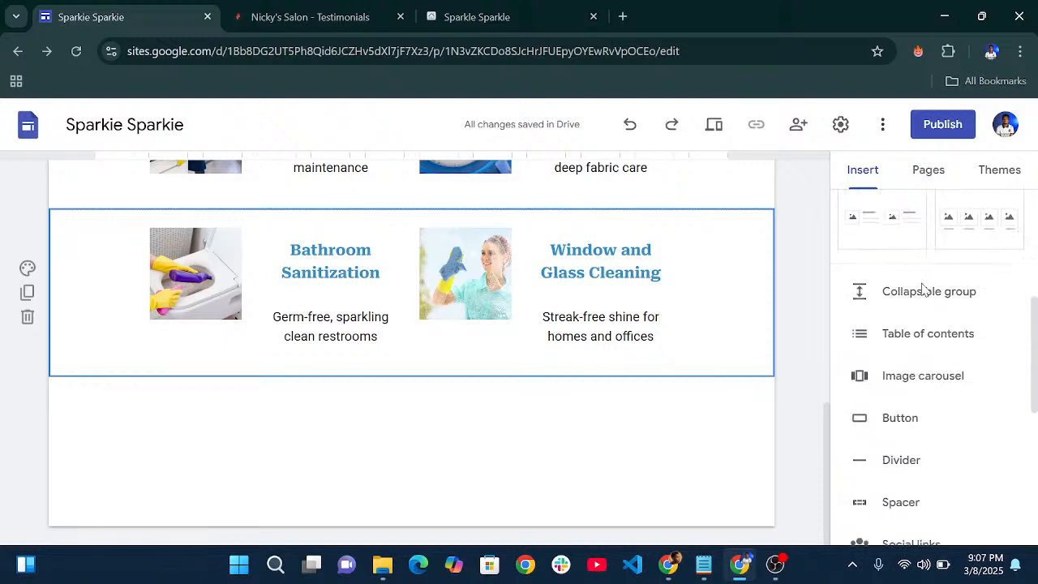
scroll(898, 319, "up", 3)
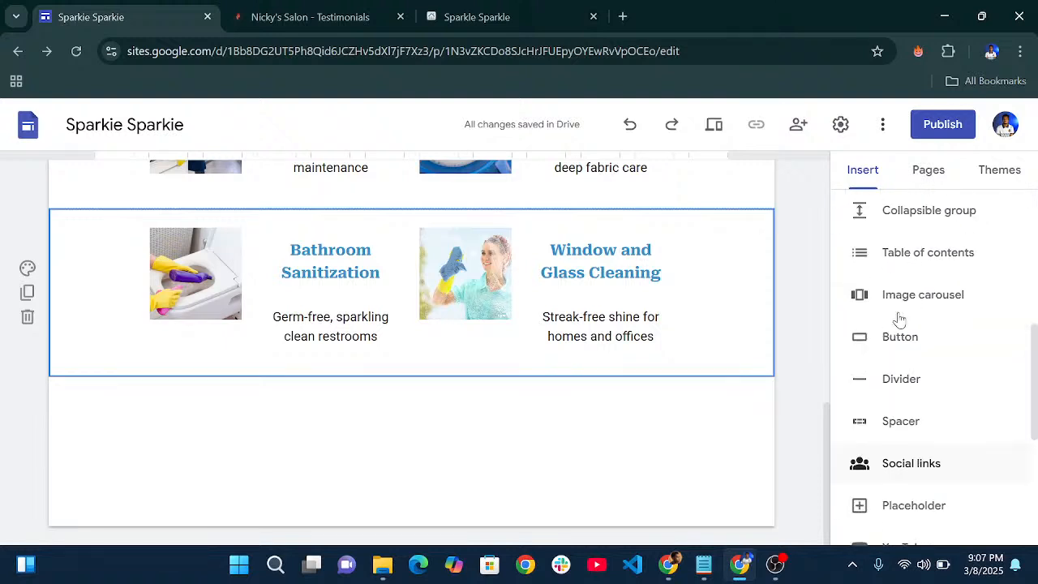
left_click(901, 423)
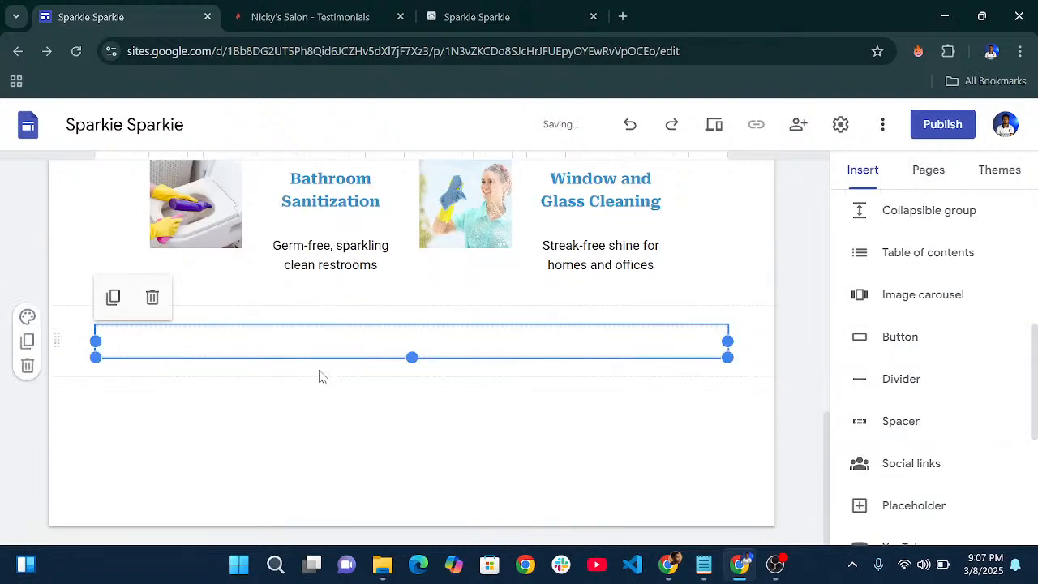
left_click(564, 402)
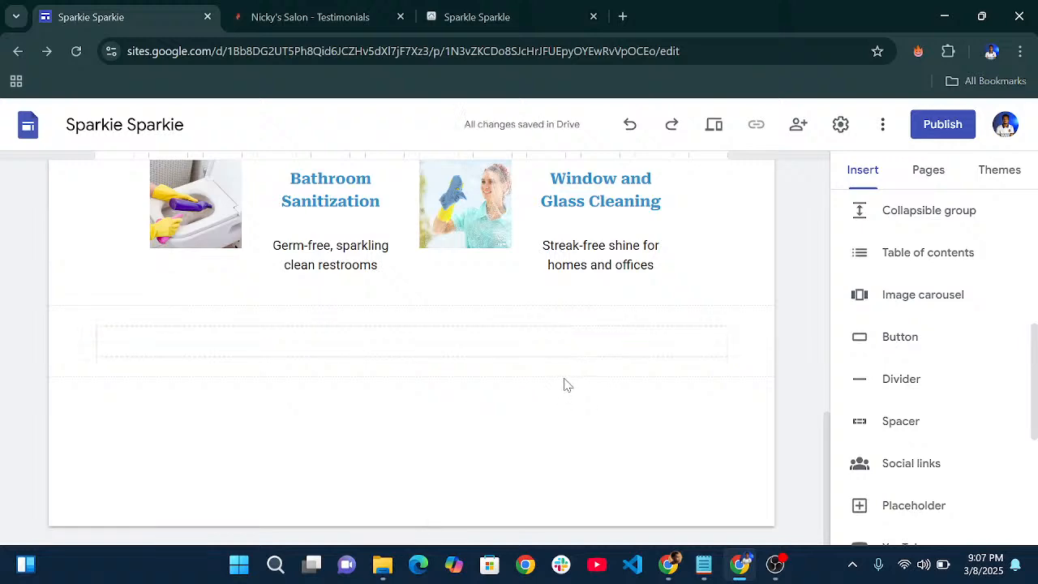
scroll(649, 383, "up", 3)
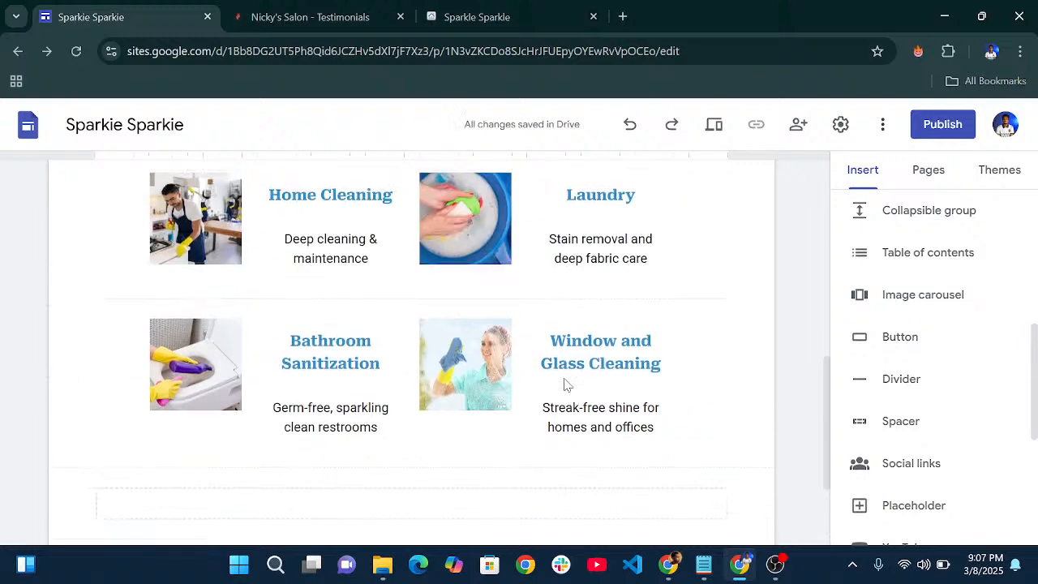
scroll(760, 382, "down", 3)
scroll(903, 317, "up", 2)
scroll(918, 352, "down", 2)
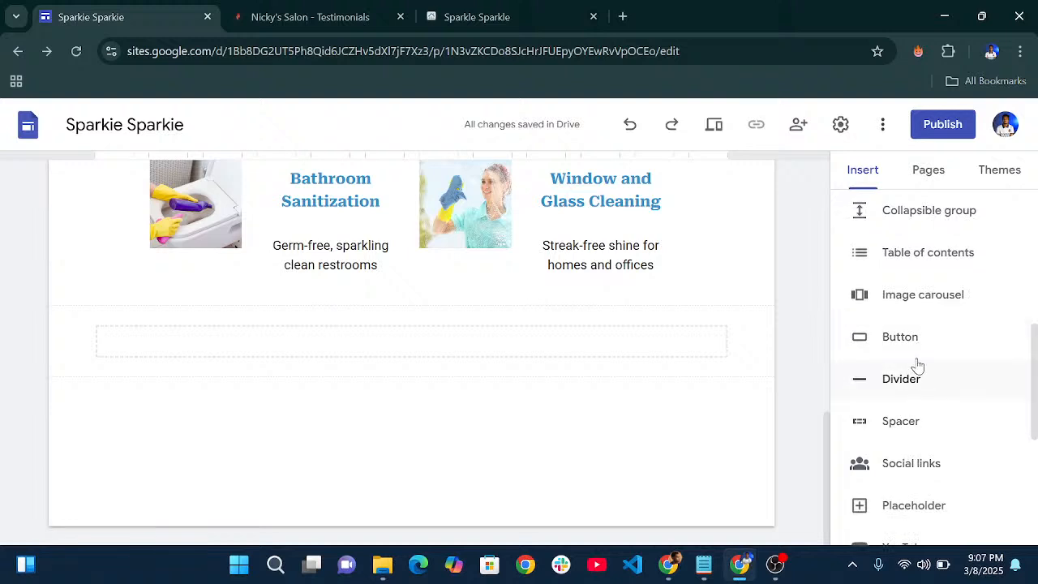
- Add an image carousel and upload client1.jpg, client2.jpg and client3jpg.jpg from the COZY NEST folder
left_click(900, 300)
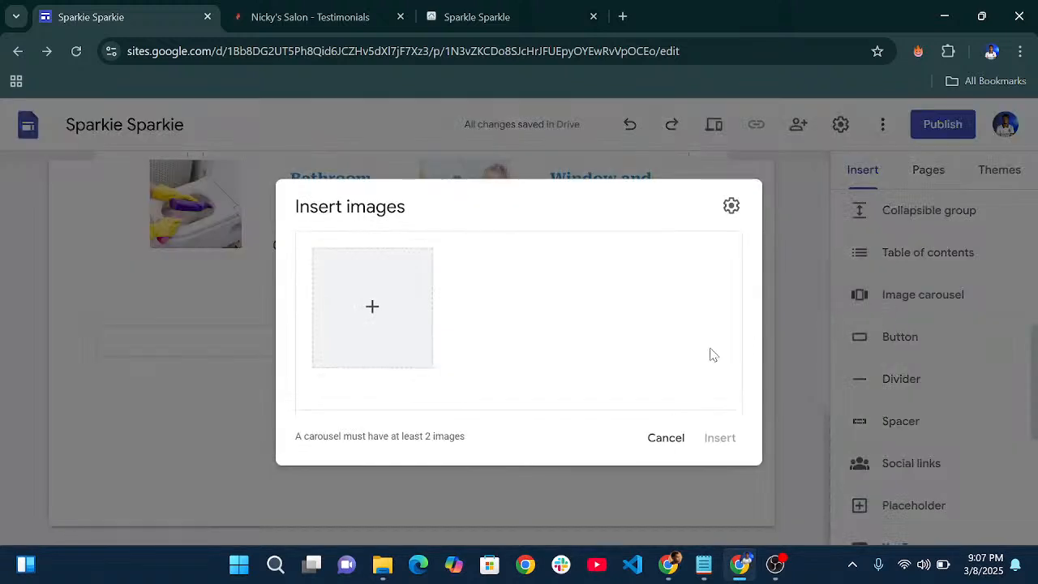
left_click(381, 315)
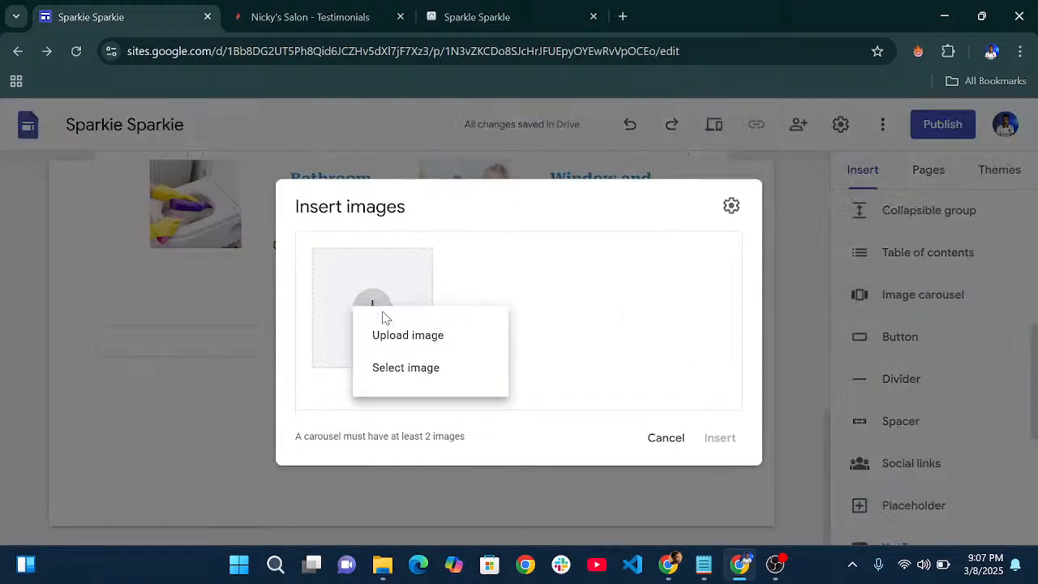
left_click(410, 339)
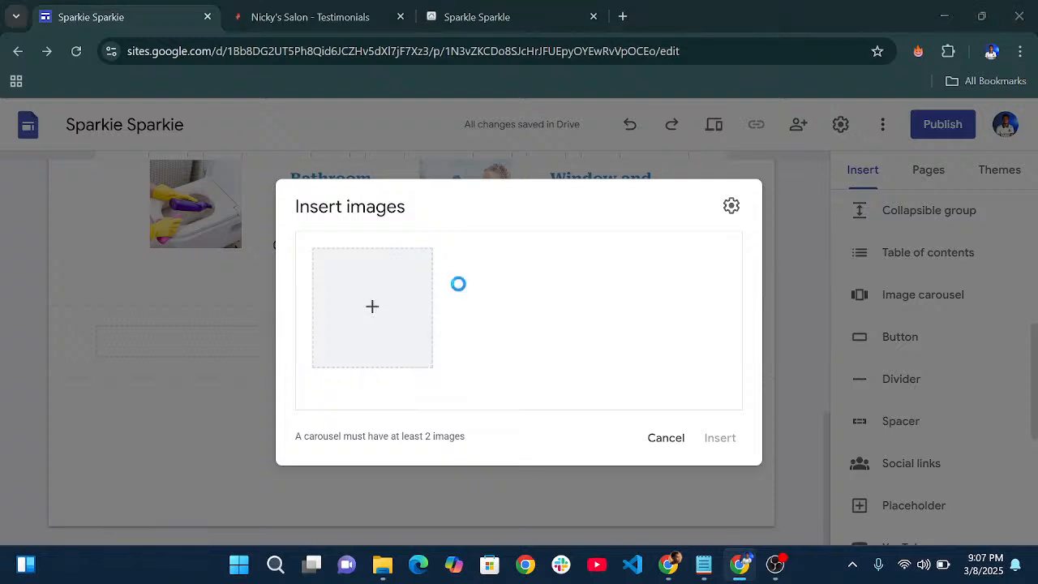
scroll(441, 192, "down", 1)
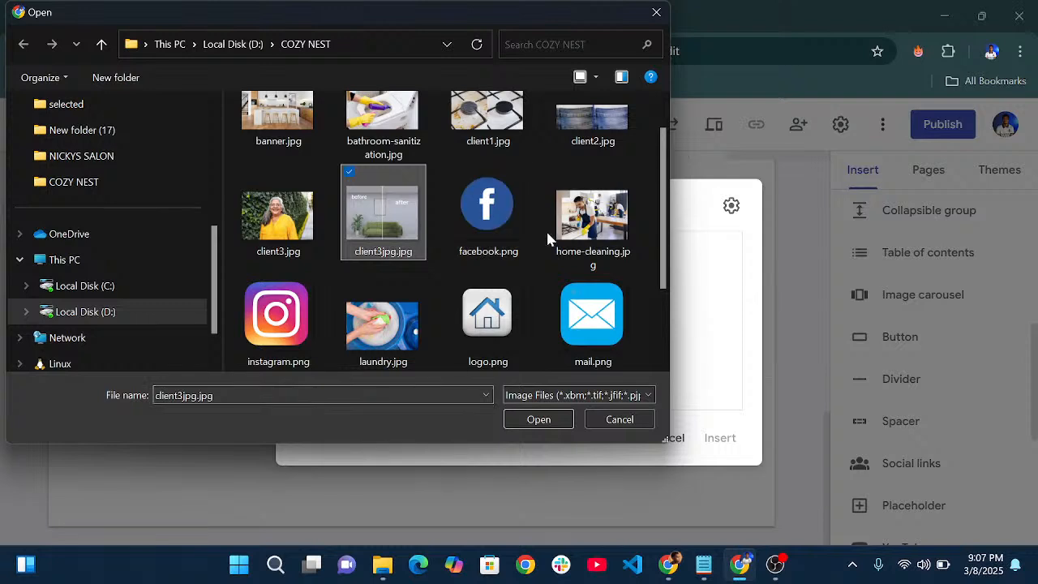
scroll(590, 228, "up", 1)
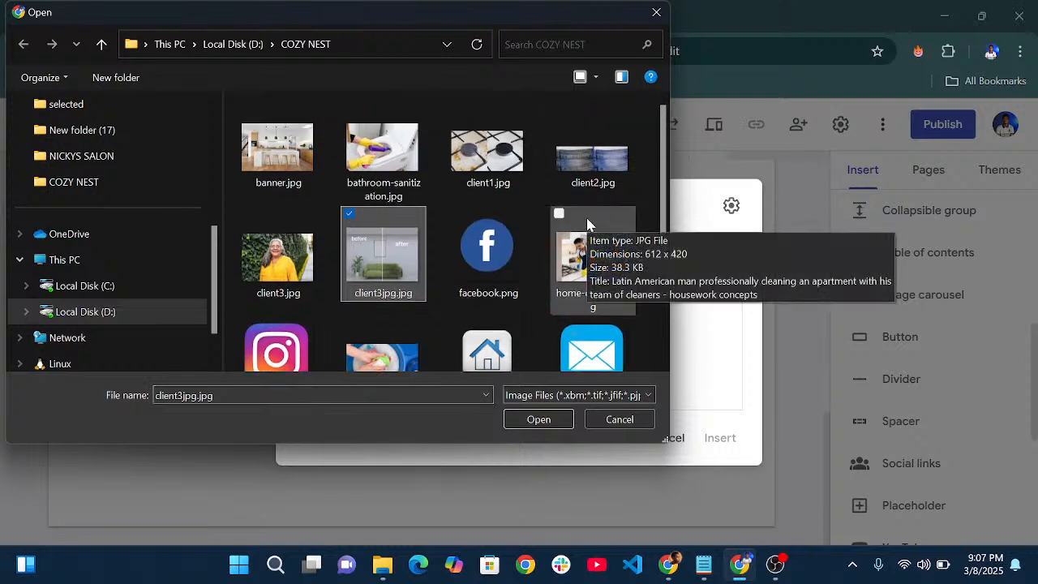
left_click(590, 166, "ctrl")
left_click(505, 185, "ctrl")
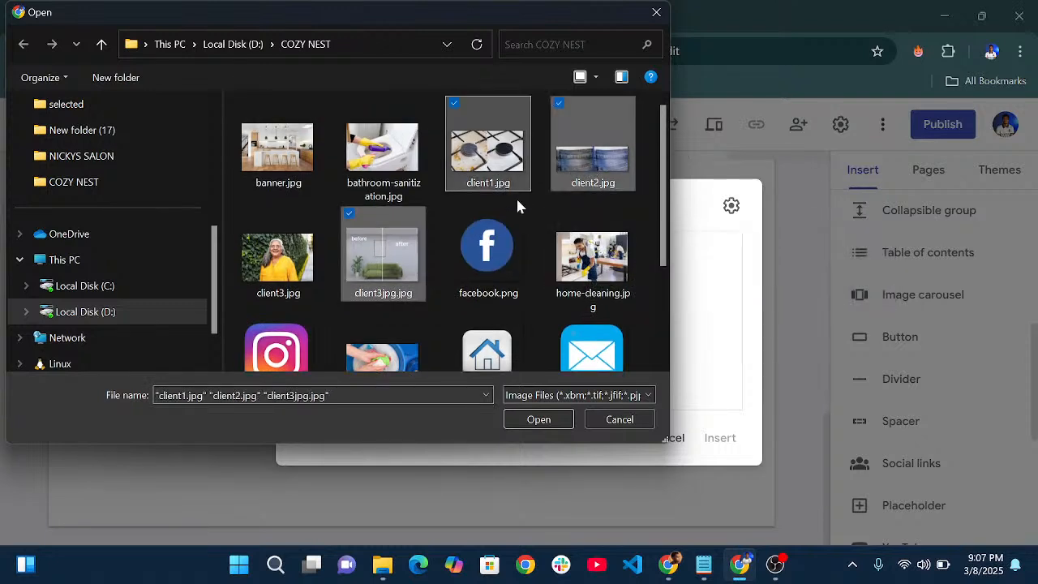
left_click(533, 420)
- Caption the sofa image 'We scrub every corner for a spotless home', pasted from the notes
scroll(540, 336, "down", 2)
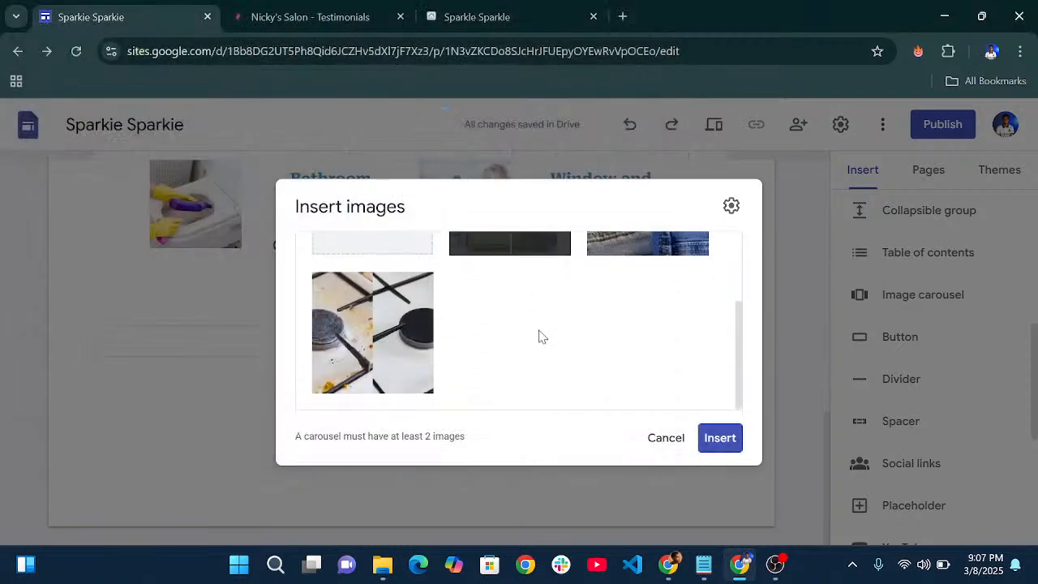
scroll(546, 338, "up", 2)
mouse_move(550, 320)
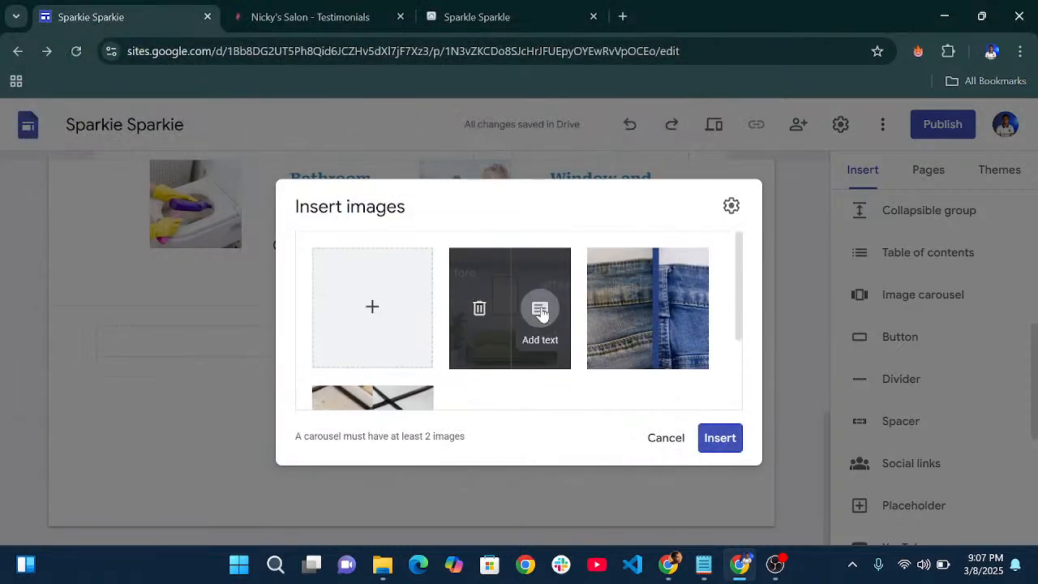
left_click(541, 312)
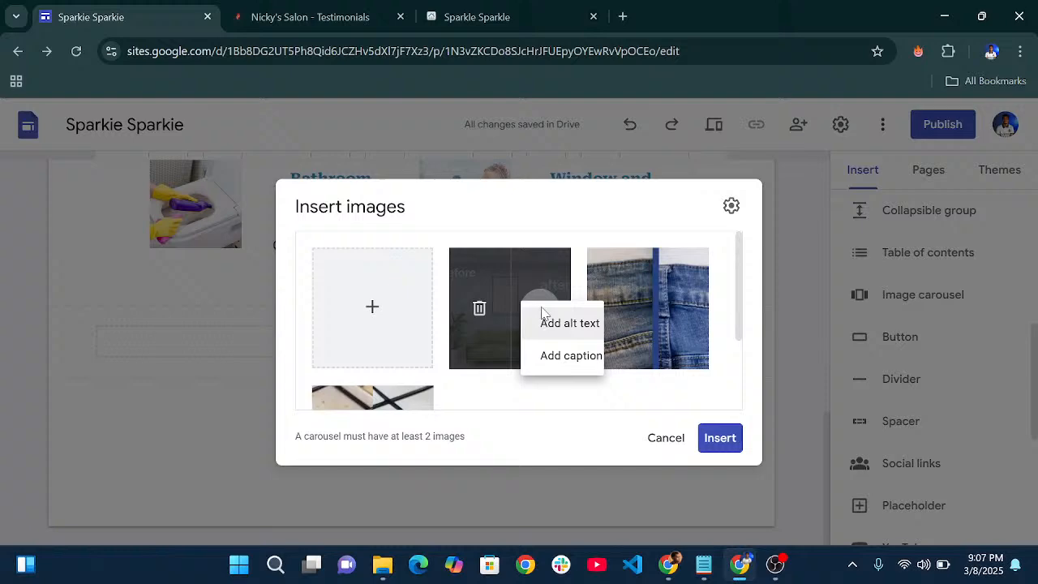
left_click(576, 338)
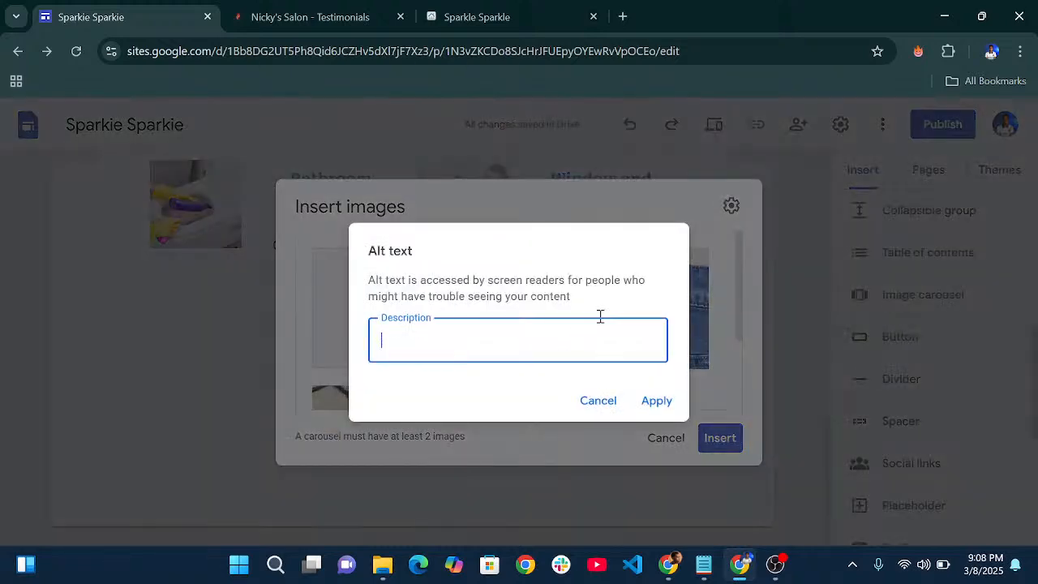
left_click(599, 400)
left_click(541, 314)
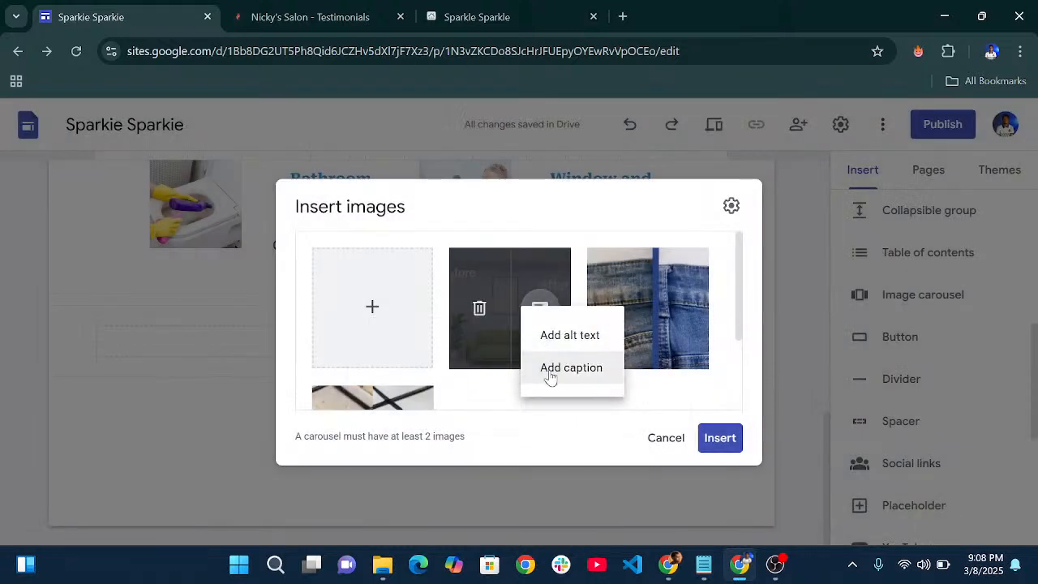
left_click(552, 371)
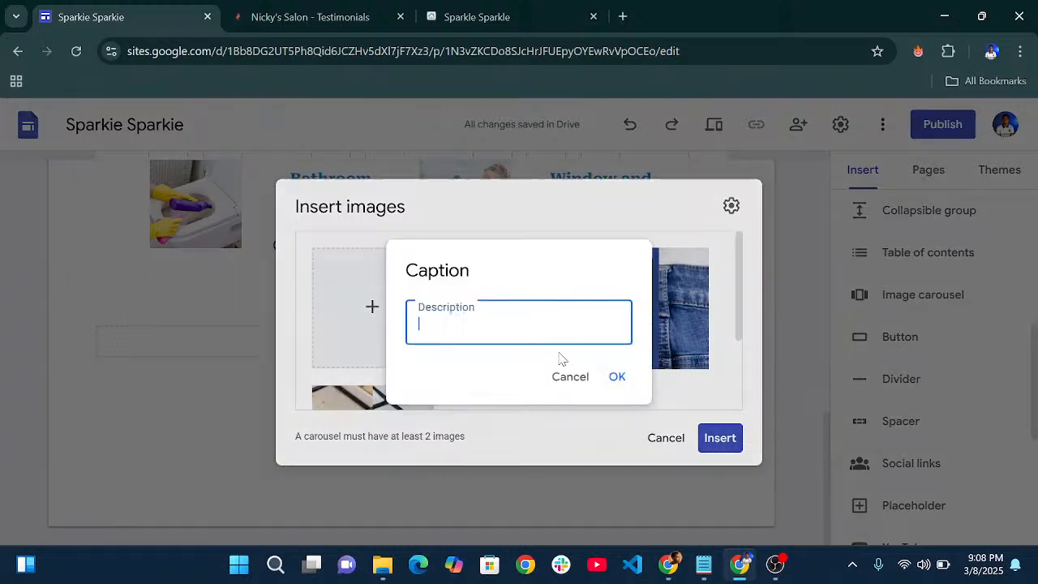
left_click(702, 565)
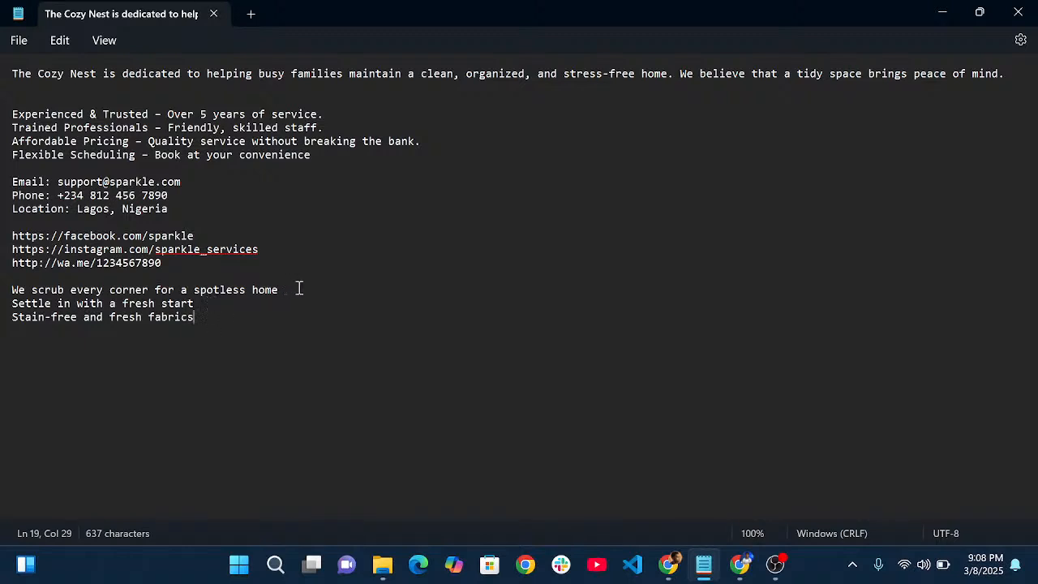
left_click_drag(298, 289, 2, 294)
key("ctrl+c")
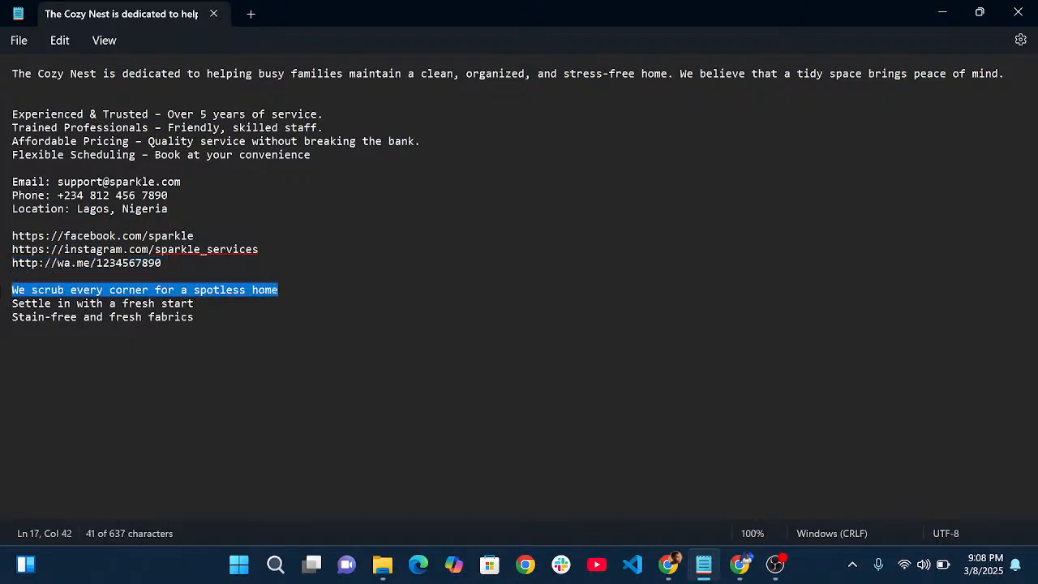
left_click(738, 561)
key("ctrl+v")
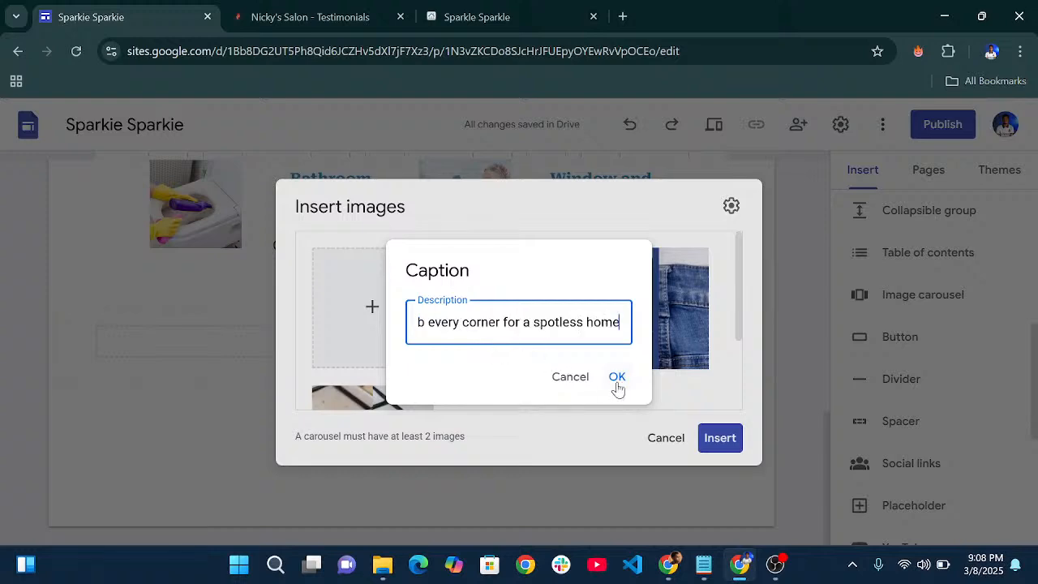
left_click(617, 376)
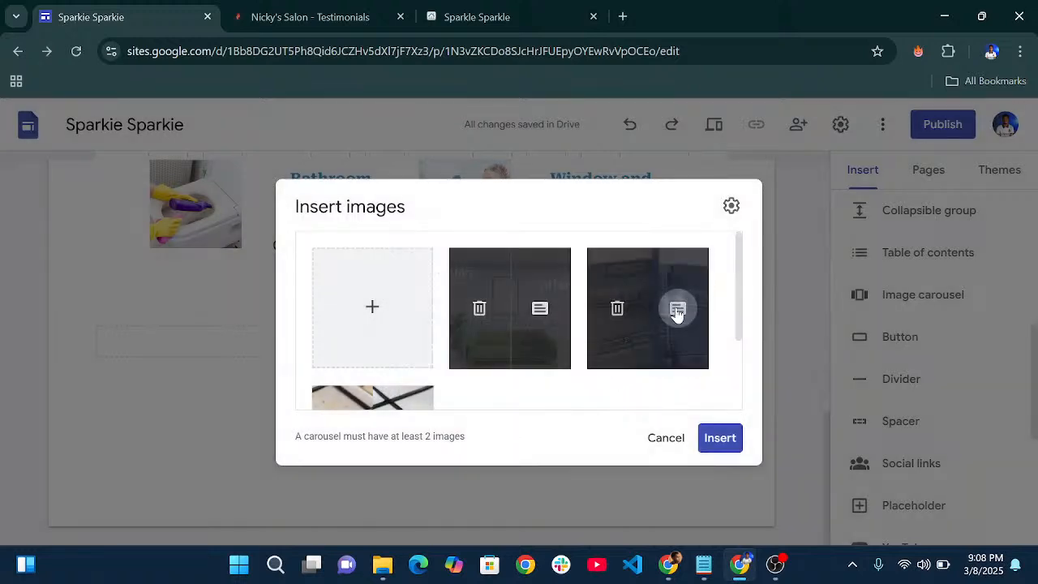
- Caption the jeans image 'Settle in with a fresh start'
left_click(677, 308)
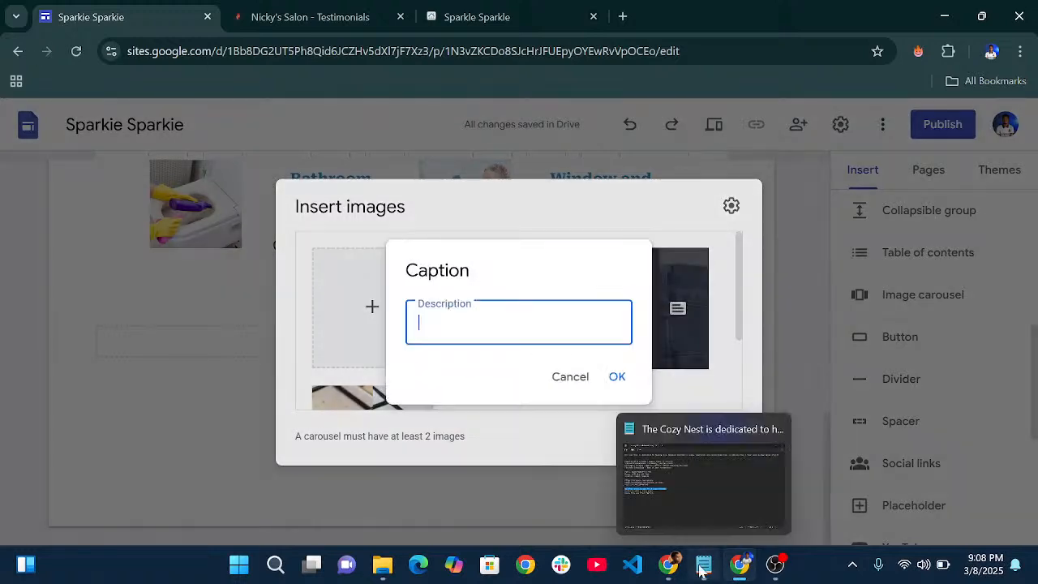
left_click(703, 566)
left_click_drag(195, 304, 3, 305)
key("ctrl+c")
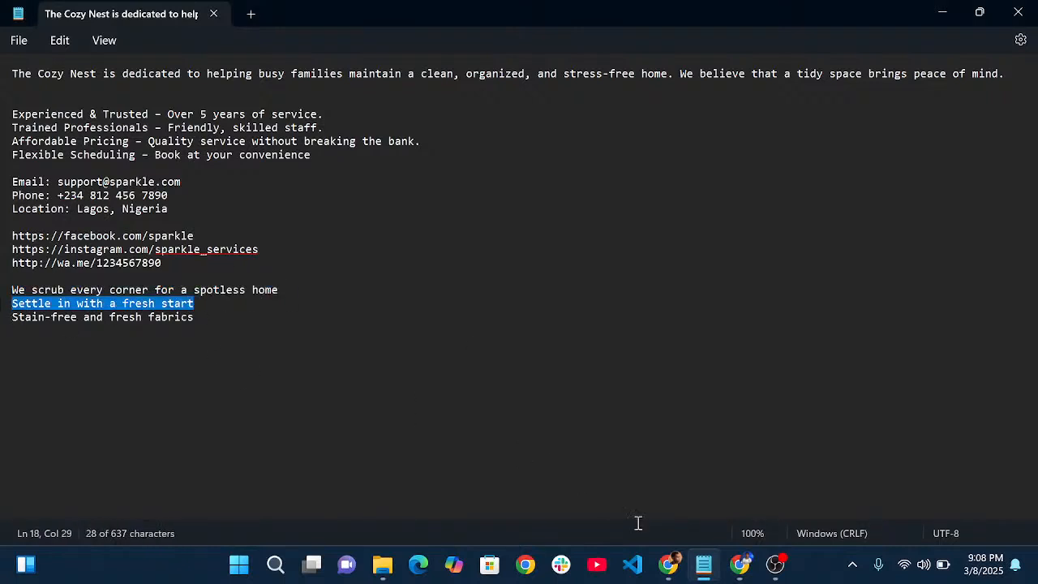
left_click(739, 565)
key("ctrl+v")
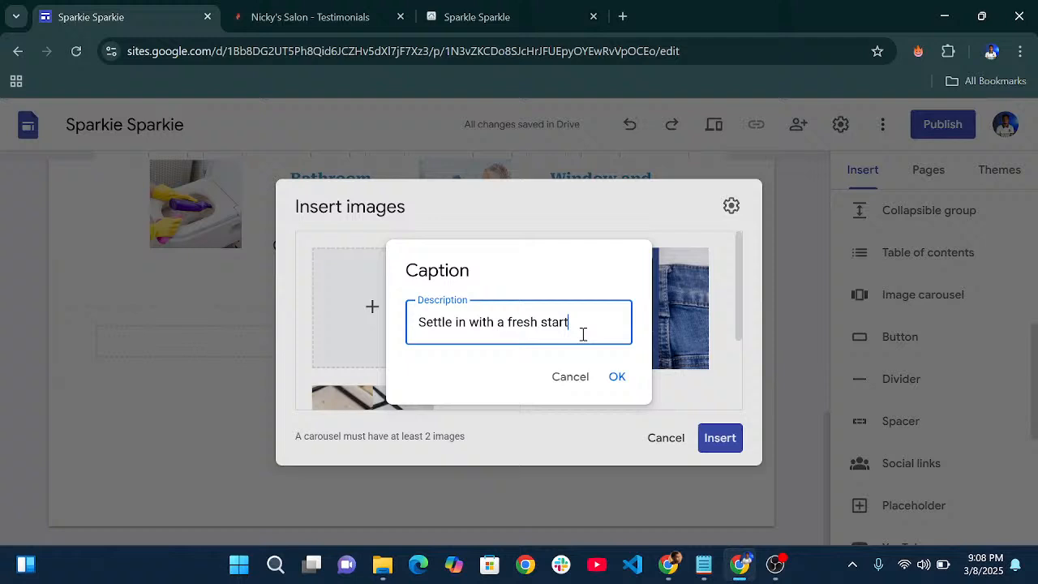
left_click(620, 377)
- Caption the stove image 'Stain-free and fresh fabrics'
scroll(421, 379, "down", 2)
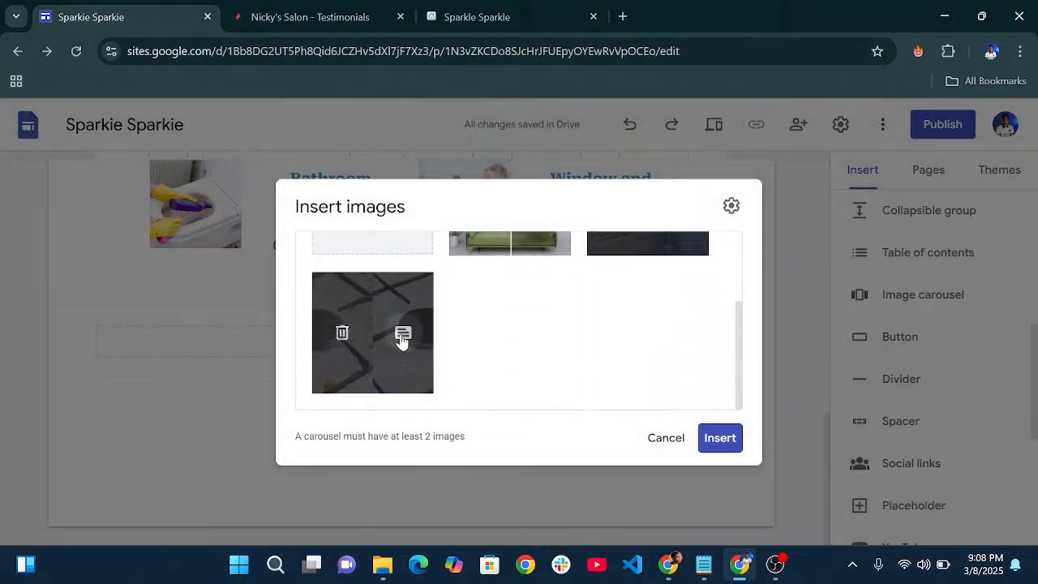
left_click(401, 341)
left_click(445, 373)
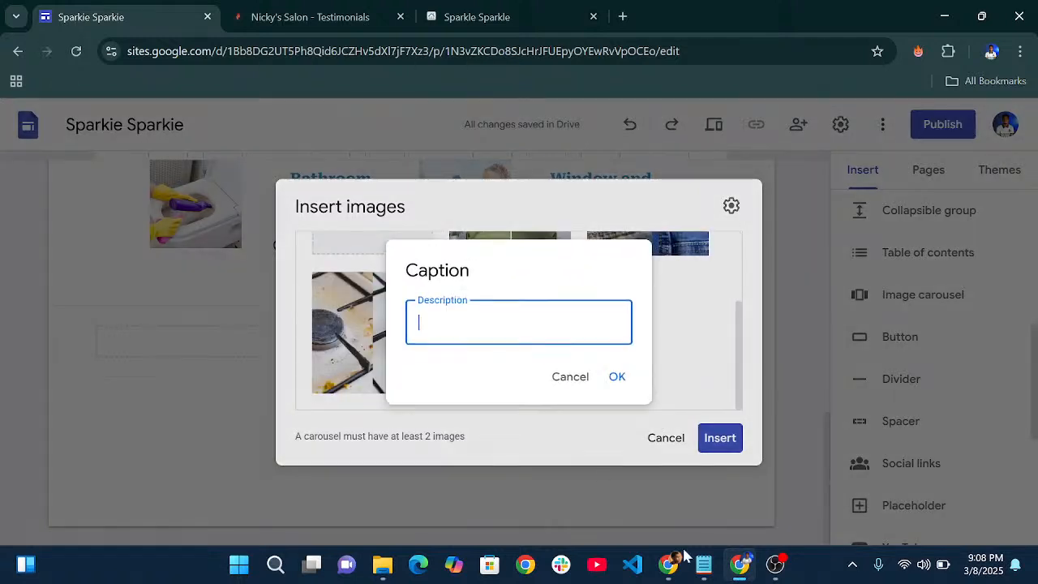
left_click(703, 565)
left_click_drag(216, 327, 8, 303)
left_click_drag(203, 327, 4, 324)
key("ctrl+c")
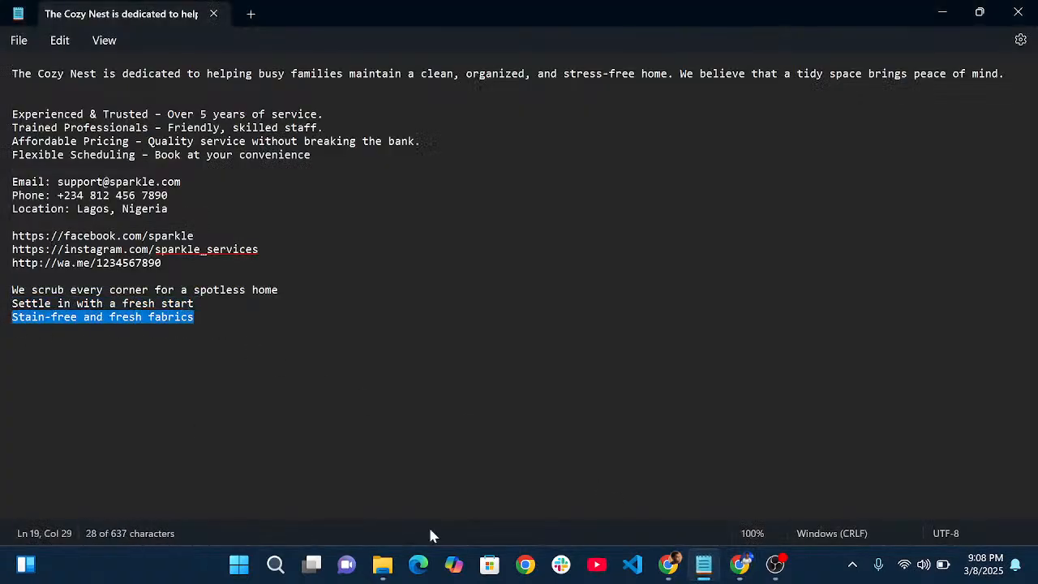
left_click(740, 565)
key("ctrl+v")
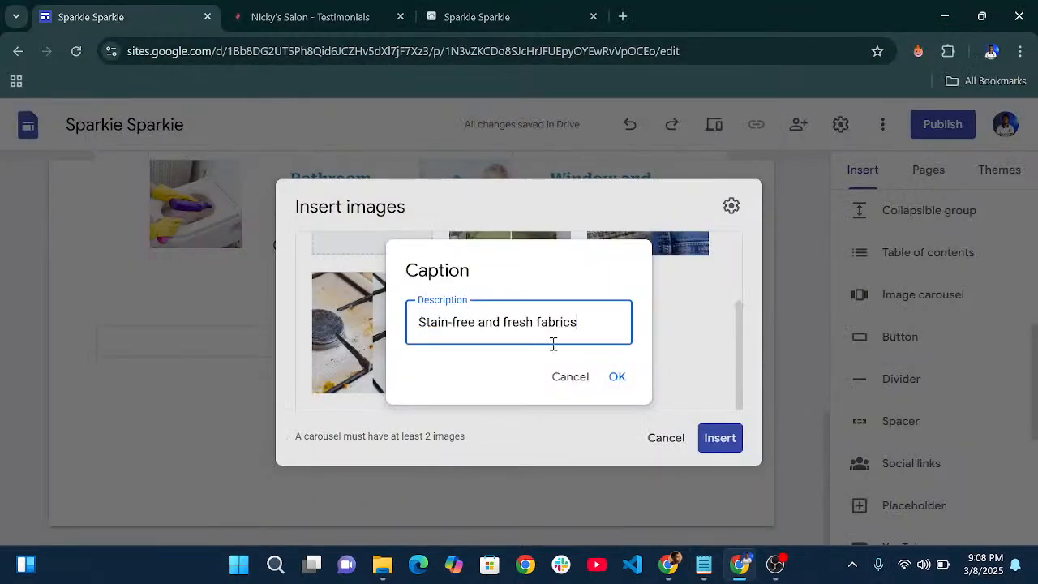
left_click(618, 378)
scroll(659, 377, "up", 2)
scroll(657, 376, "down", 2)
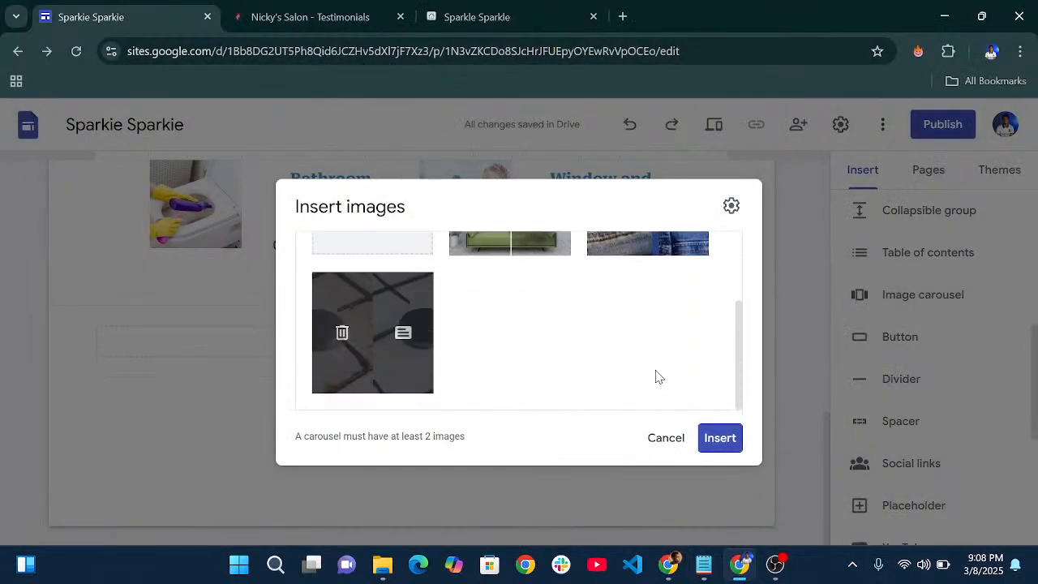
- Insert the captioned images as a carousel and centre it in its section
left_click(711, 439)
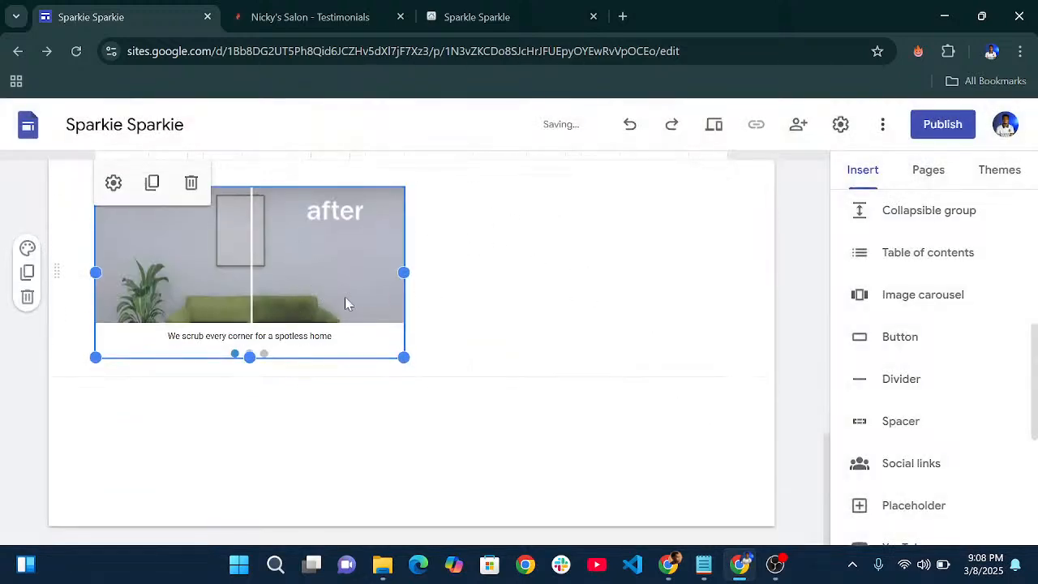
left_click_drag(345, 303, 380, 268)
left_click_drag(441, 249, 446, 245)
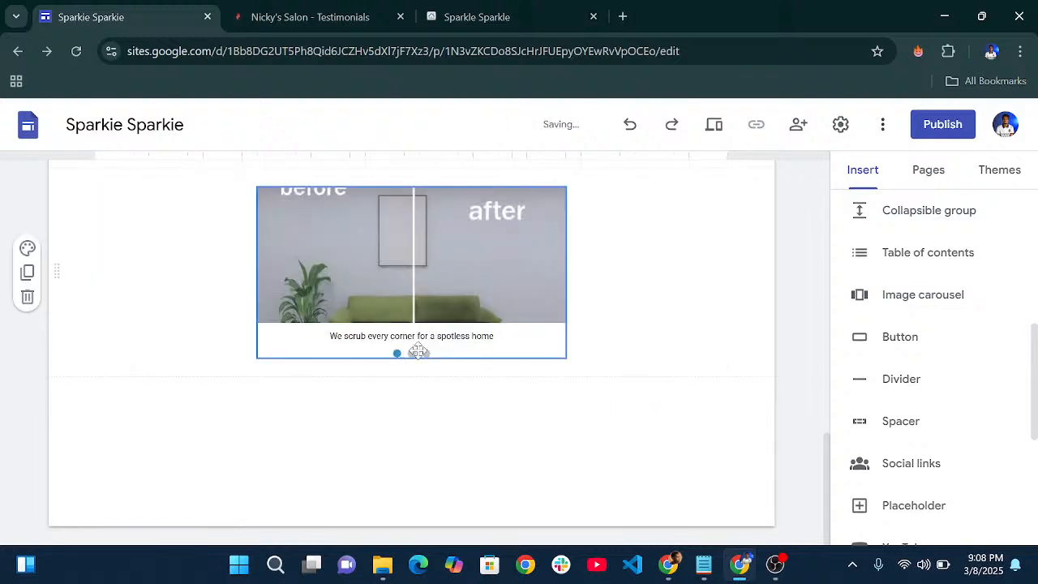
- Enlarge the carousel, making it taller and wider while keeping it centred
left_click(550, 267)
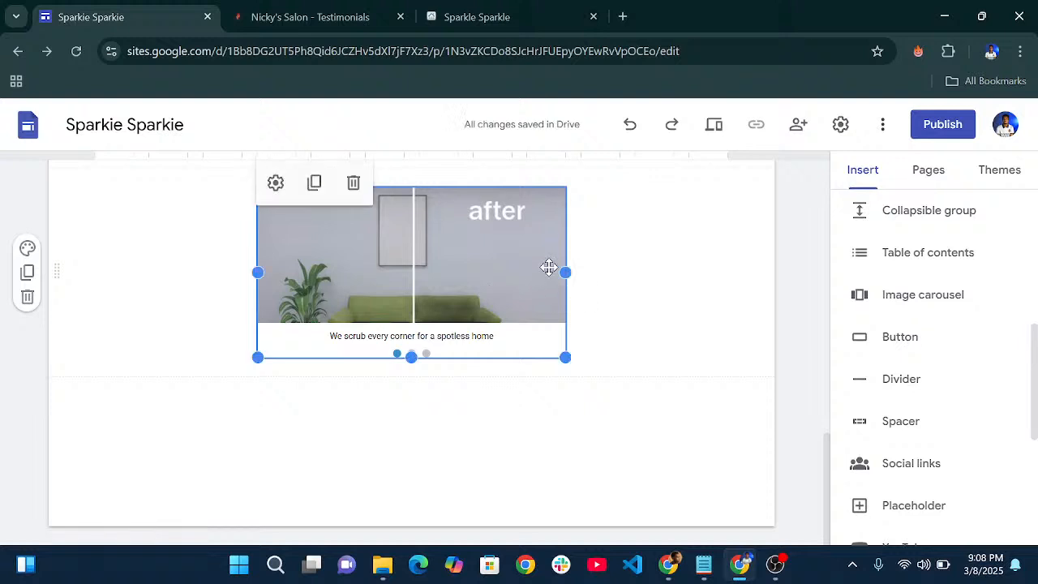
left_click_drag(413, 371, 412, 442)
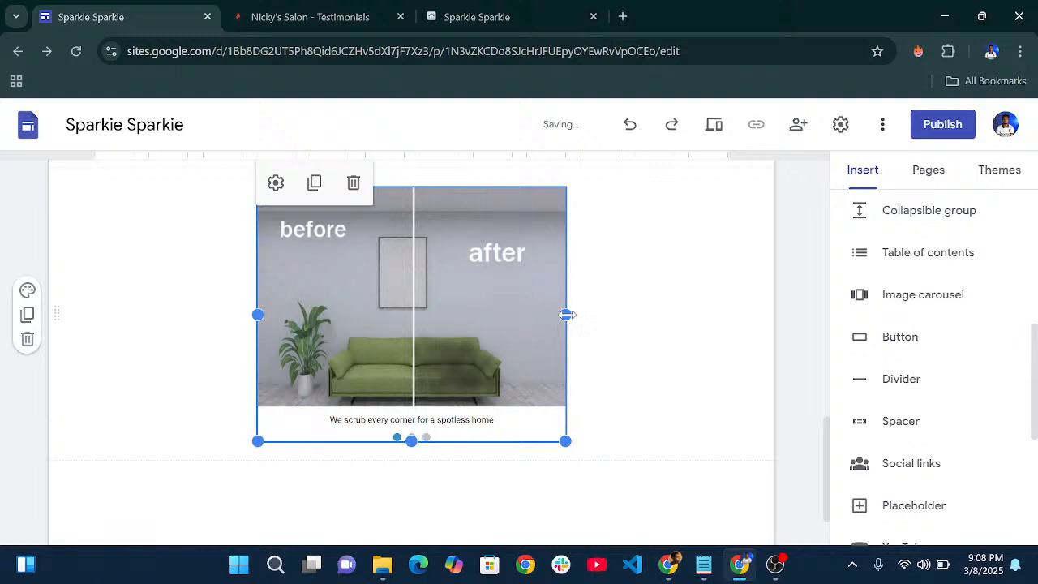
left_click_drag(565, 315, 728, 342)
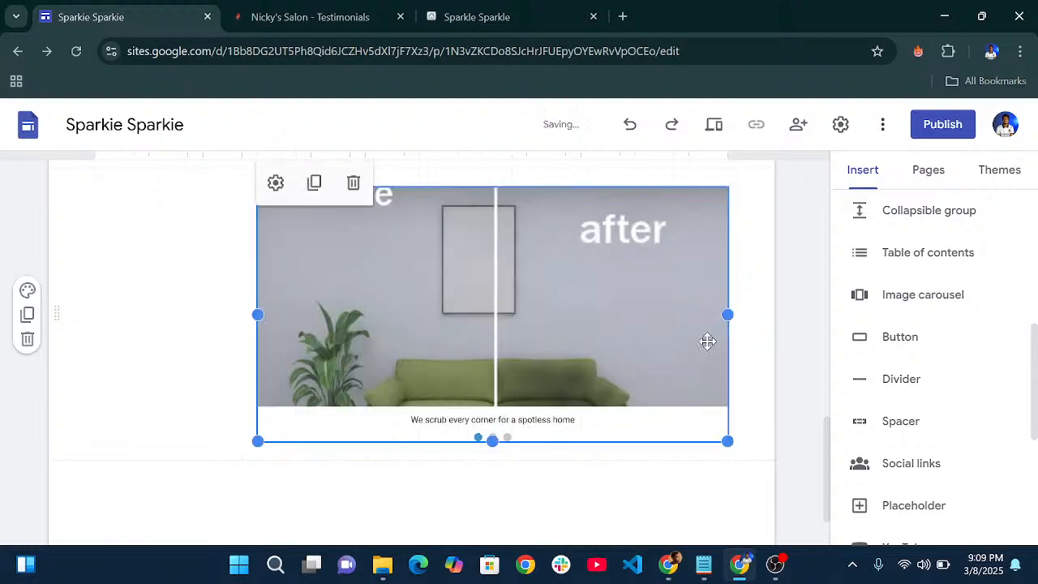
left_click_drag(258, 317, 204, 317)
left_click_drag(447, 317, 420, 317)
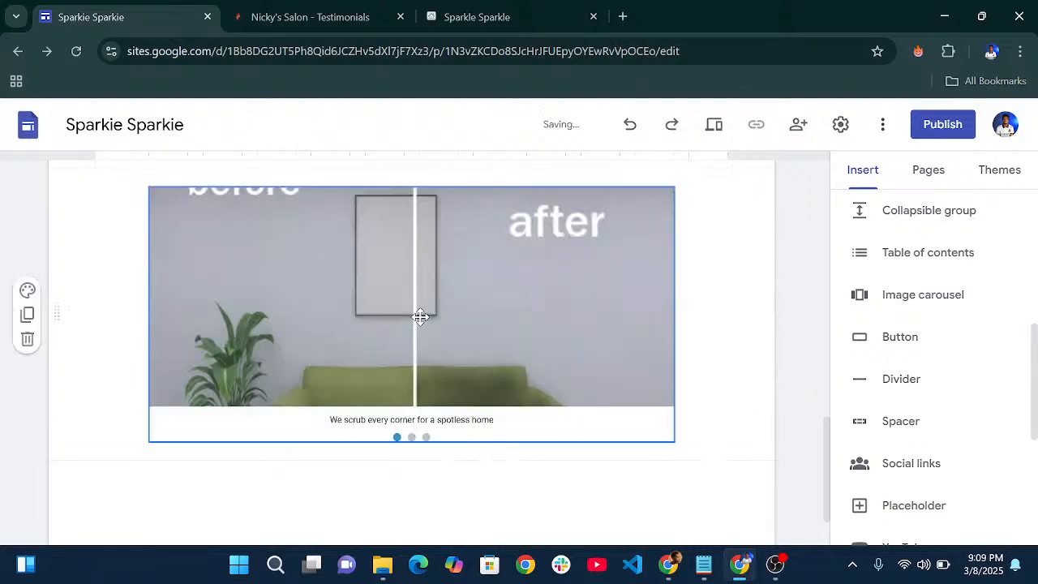
left_click(414, 426)
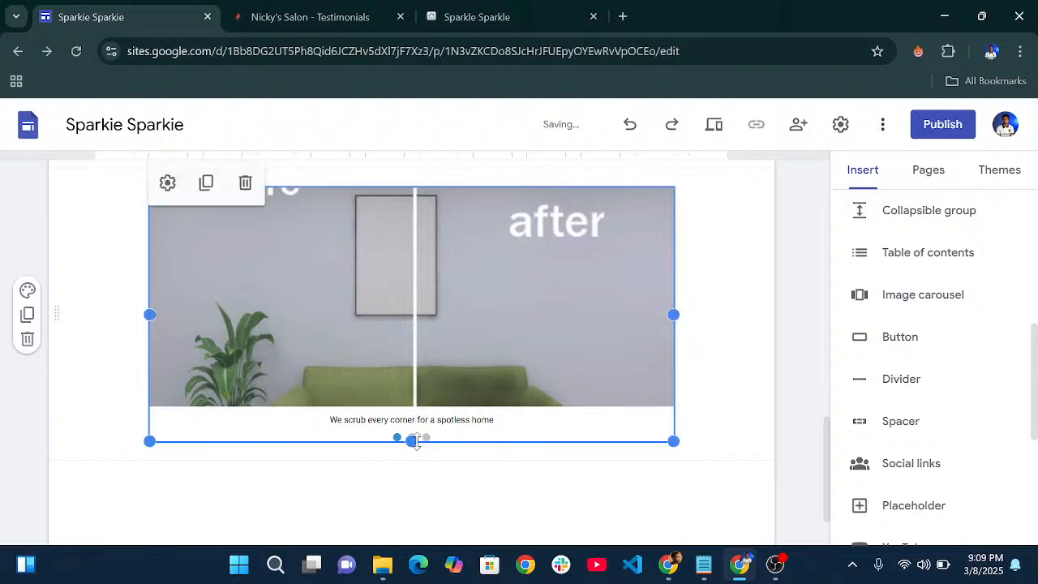
left_click_drag(412, 438, 416, 505)
- Preview the published home page, then return to the site editor
left_click(477, 16)
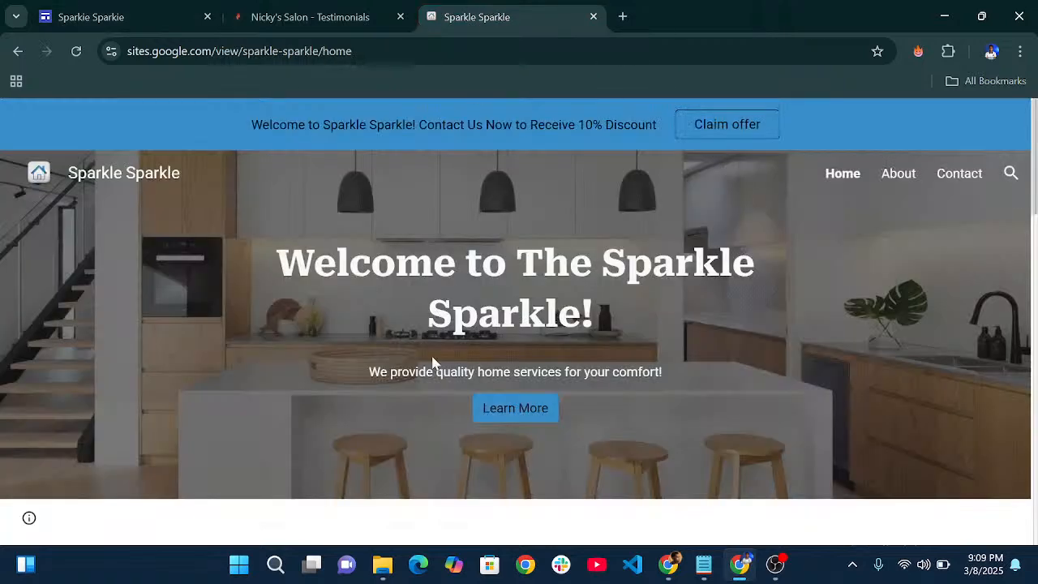
scroll(423, 280, "down", 10)
scroll(423, 280, "down", 2)
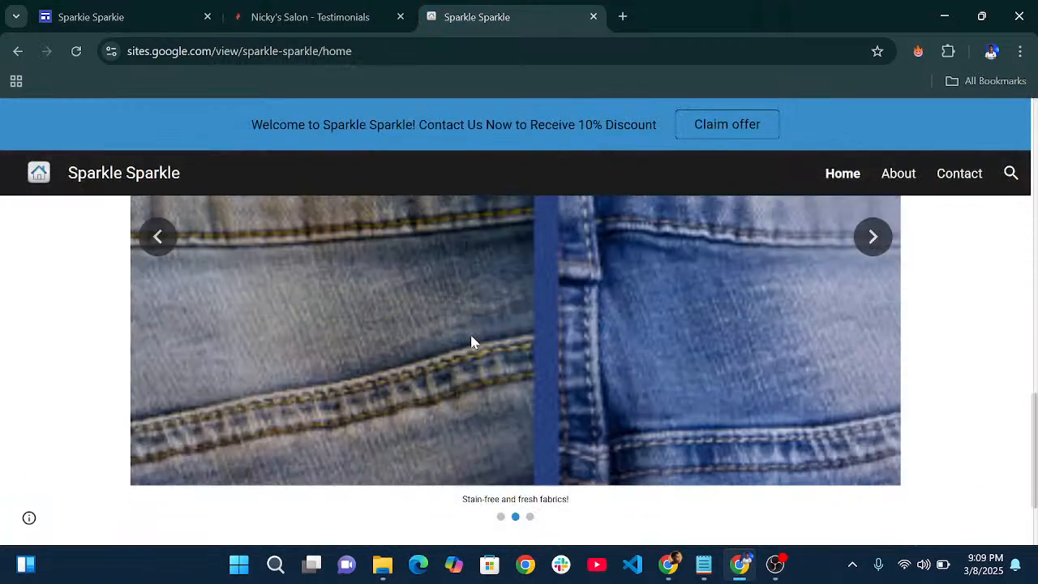
left_click(190, 17)
- Add an empty text box directly above the before/after carousel
scroll(516, 320, "up", 3)
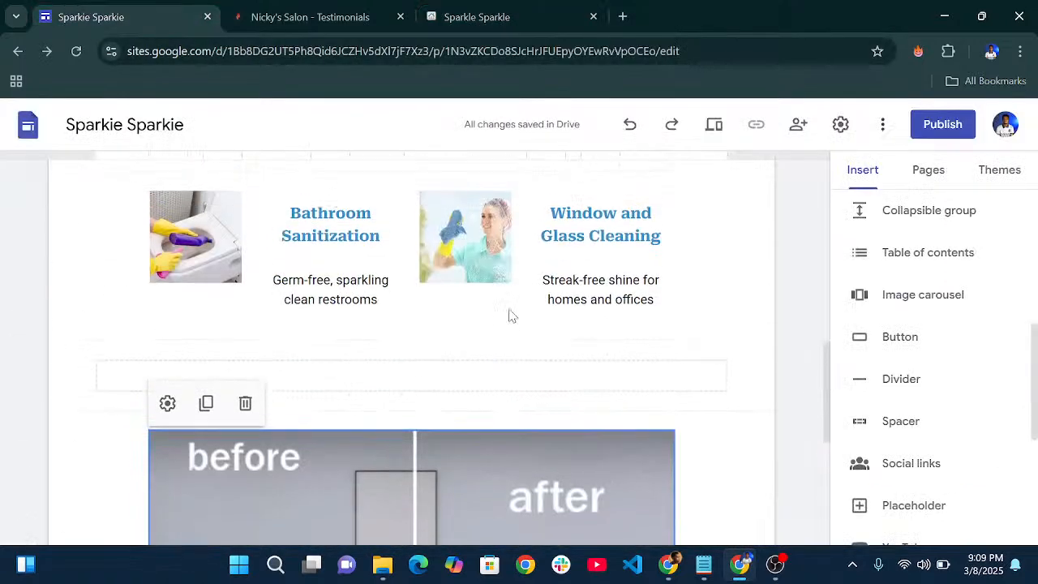
scroll(510, 313, "down", 3)
scroll(510, 308, "up", 3)
scroll(904, 325, "up", 10)
left_click(883, 236)
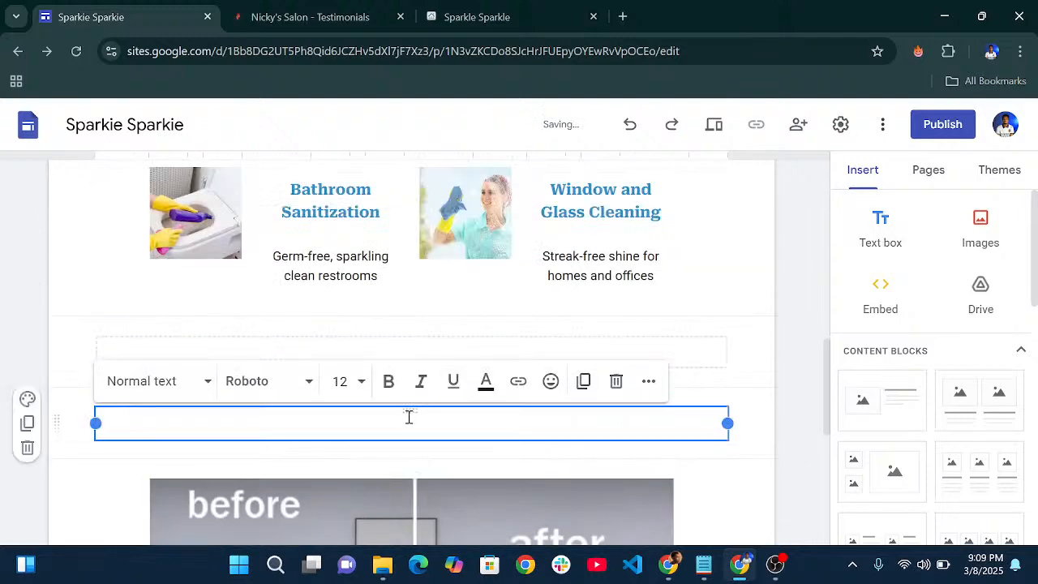
left_click_drag(404, 411, 408, 465)
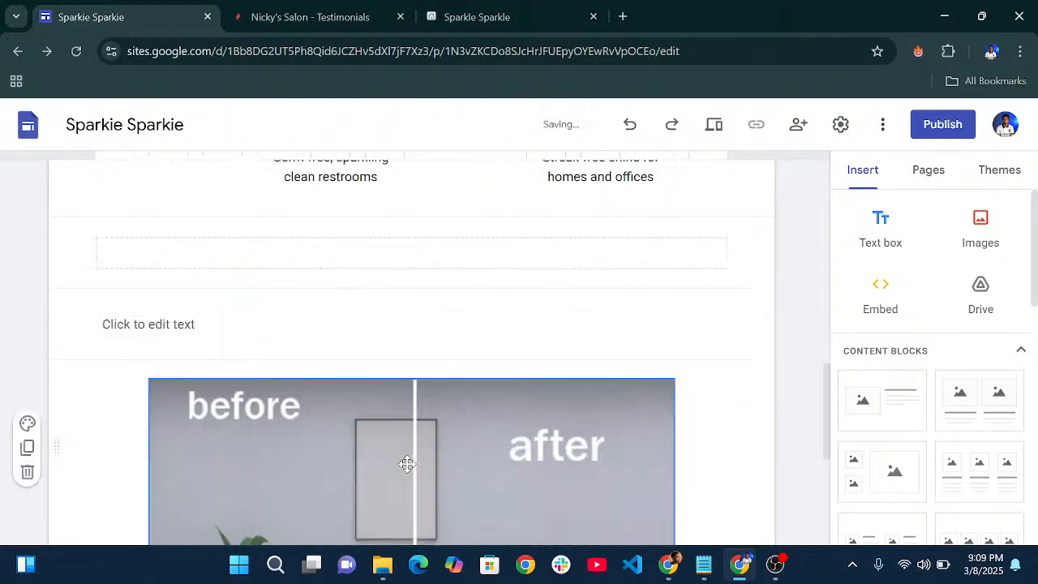
left_click(264, 260)
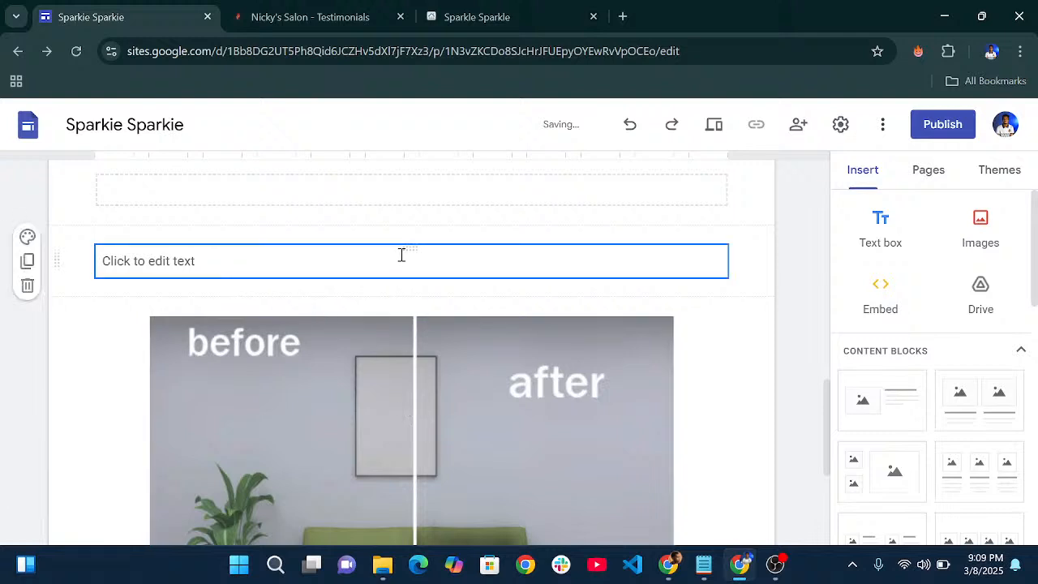
left_click_drag(412, 245, 408, 315)
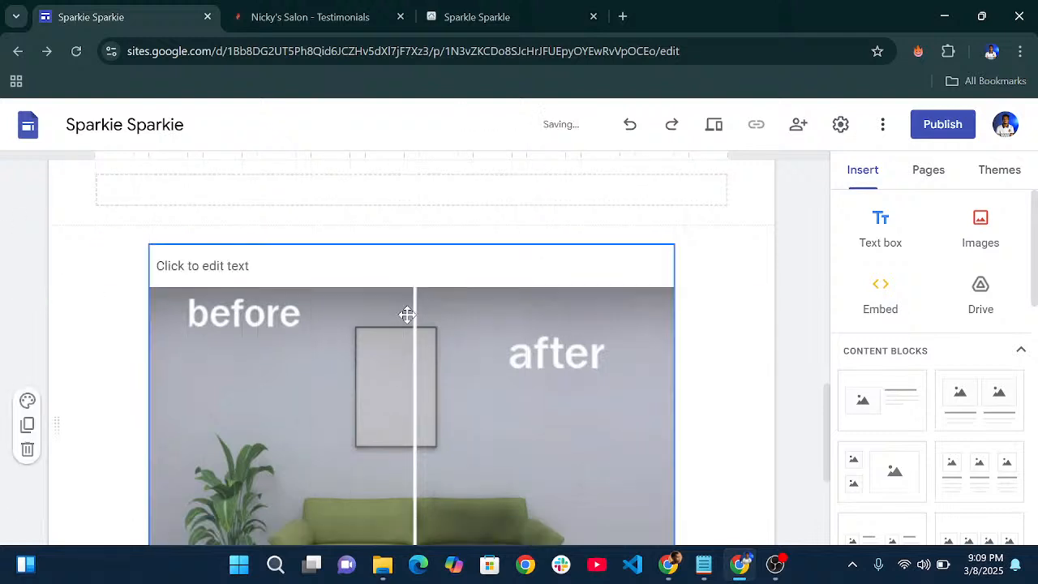
- Write 'Jobs of Satisfied Clients' in it as a centred Heading
left_click(304, 272)
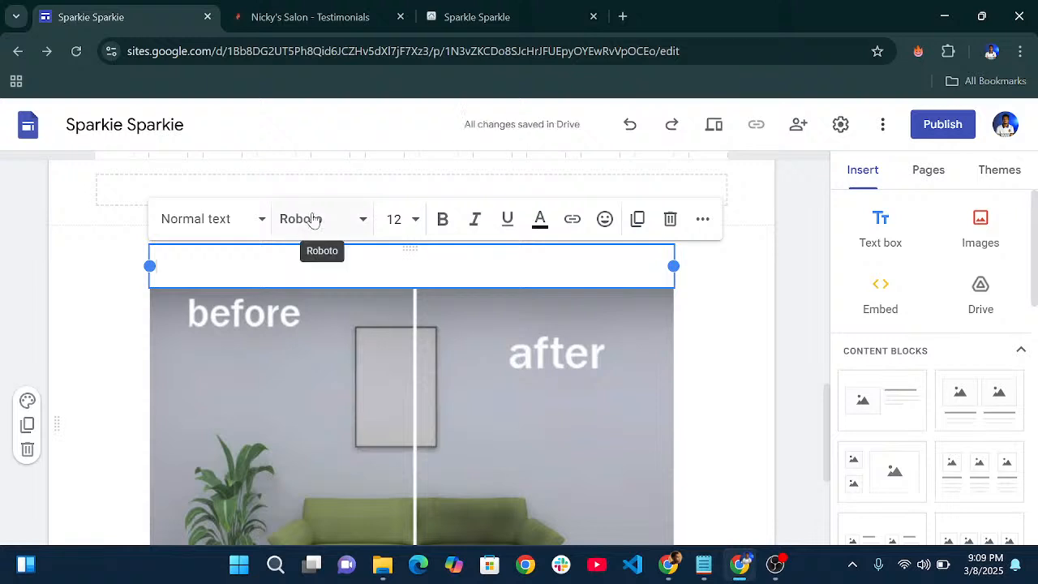
type("Job")
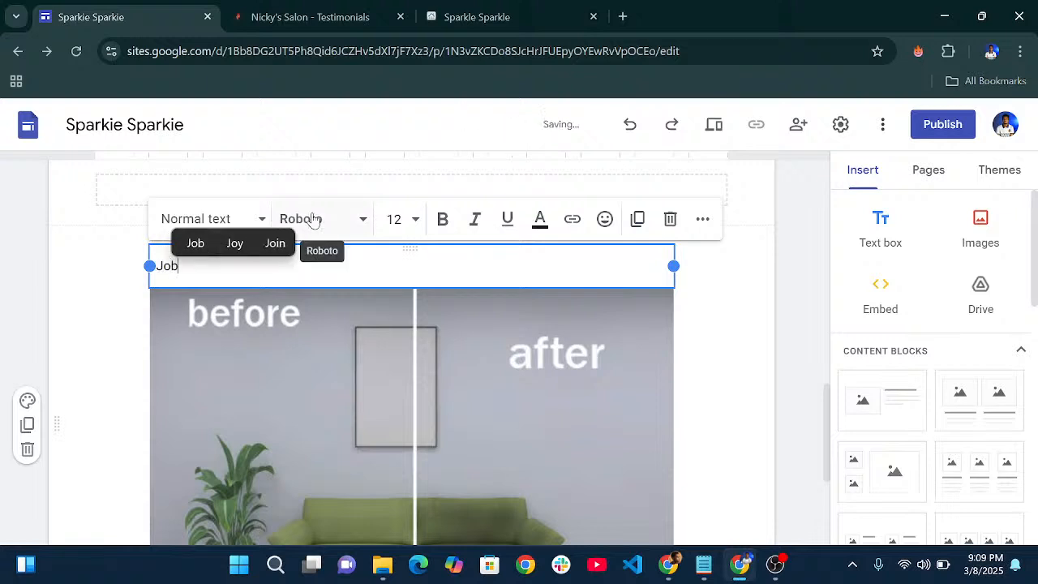
type("s of Sati")
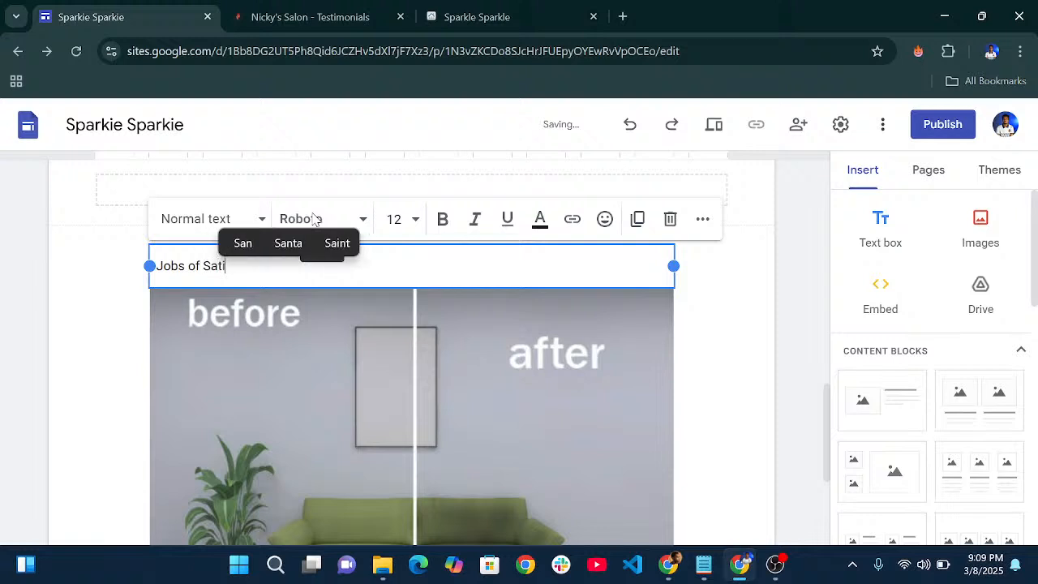
type("sfied ")
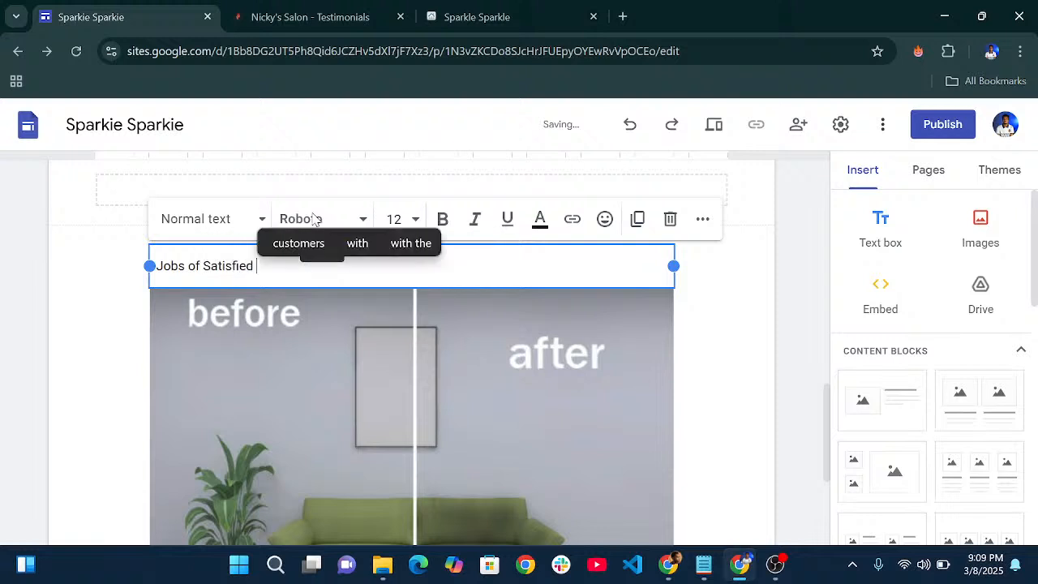
type("Clients")
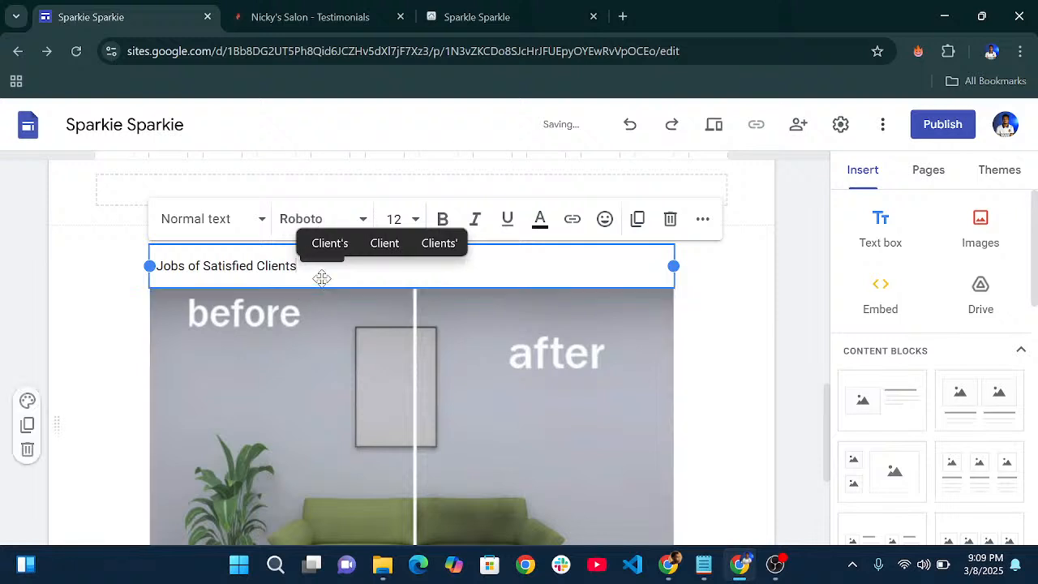
left_click(244, 227)
left_click(214, 351)
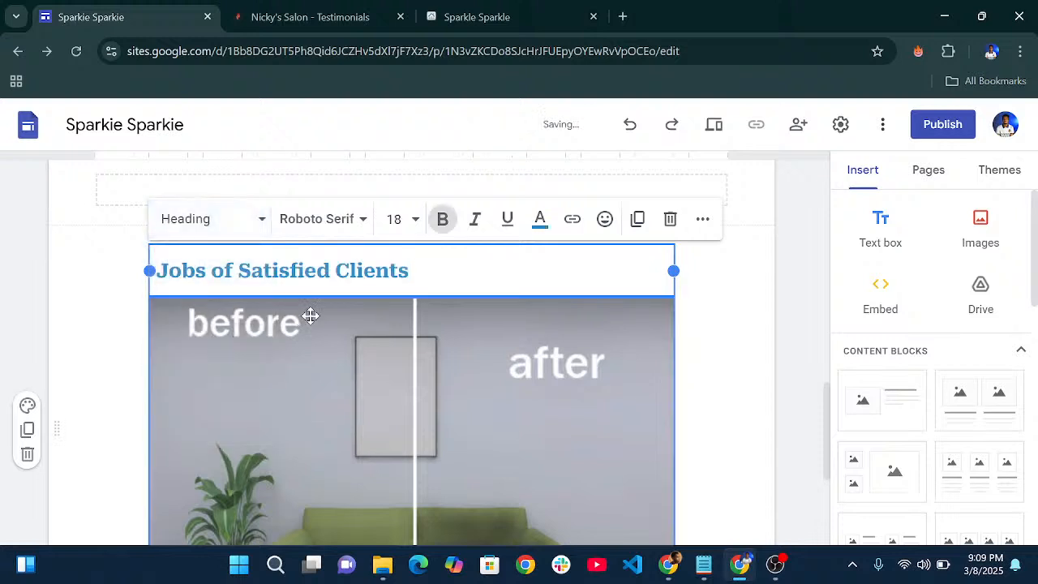
left_click(702, 219)
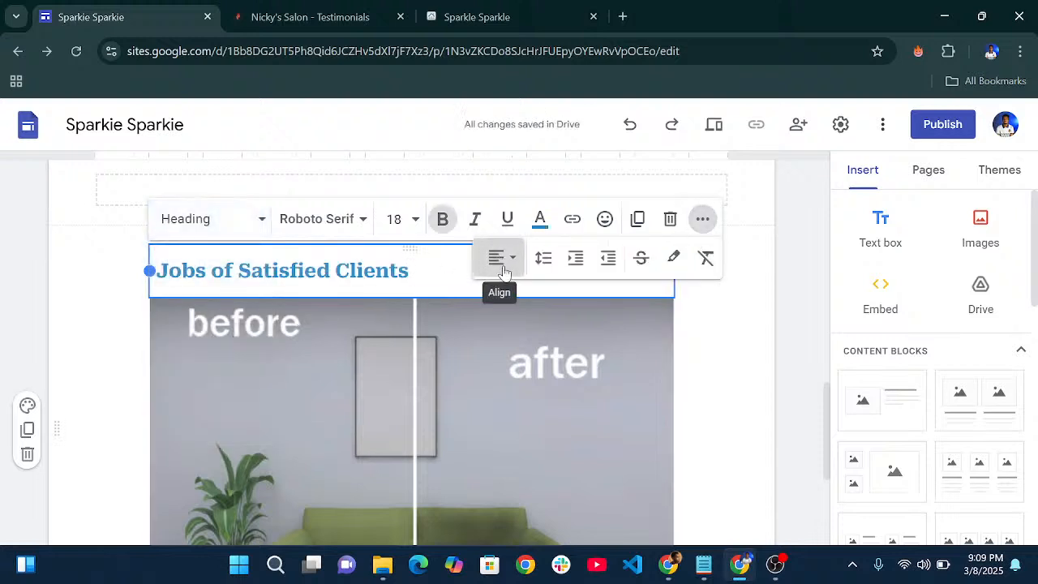
left_click(501, 258)
left_click(503, 341)
left_click(689, 361)
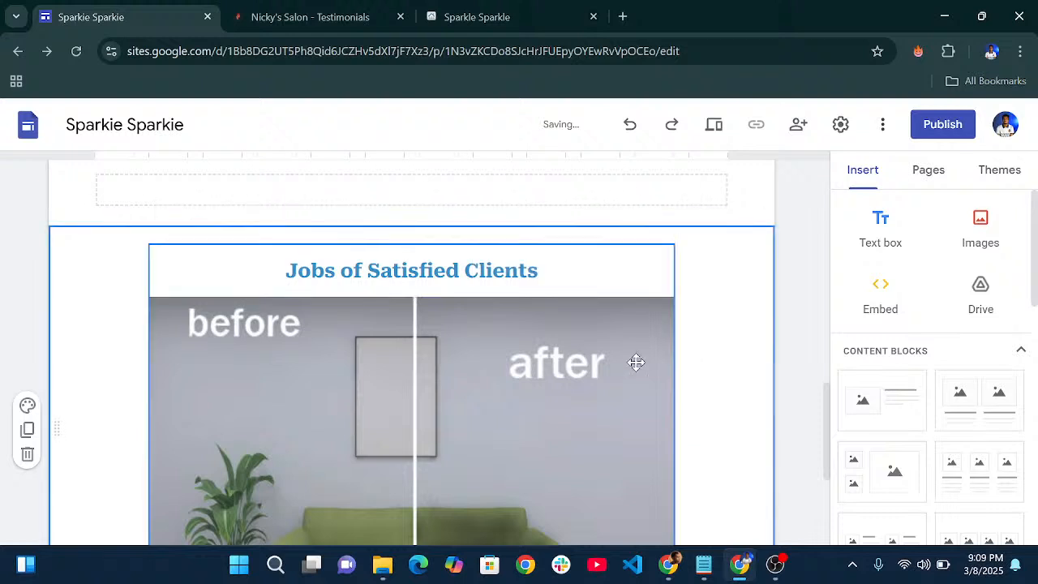
scroll(415, 276, "down", 3)
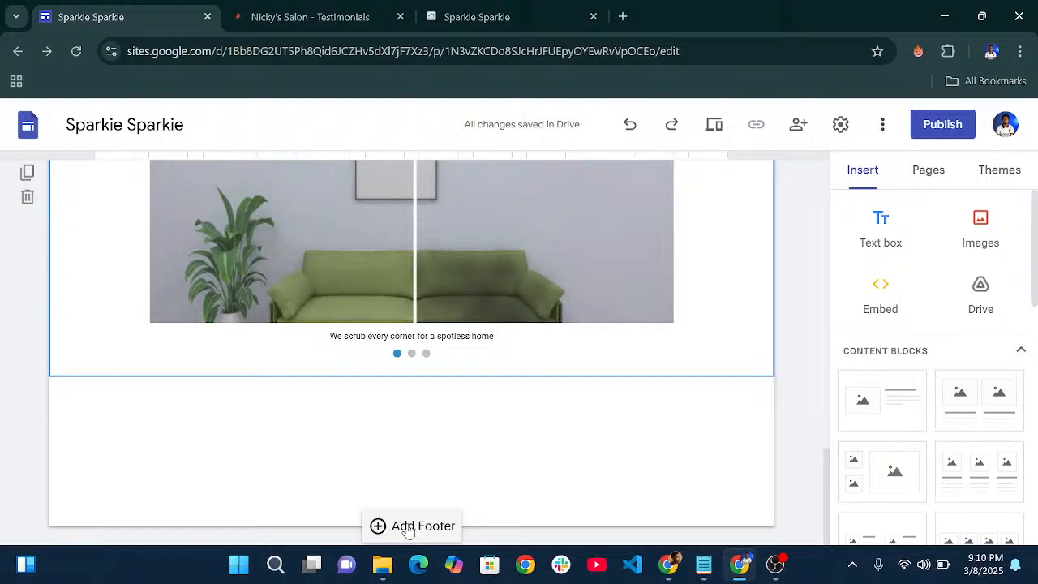
- Add a page footer reading '© Copyright Sparkie Sparkie 2025', inserting © from the symbol picker
left_click(407, 528)
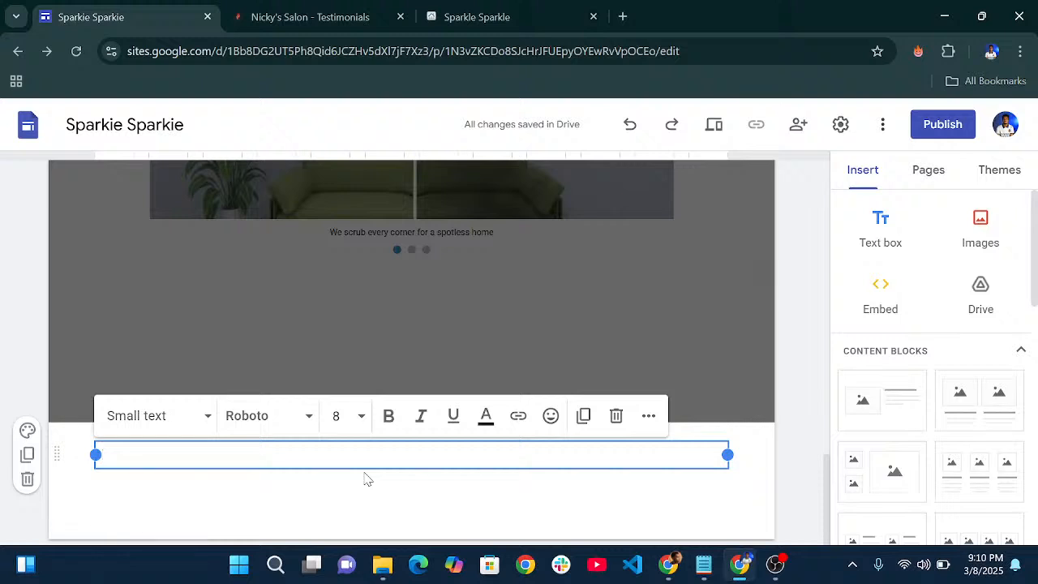
key("super+period")
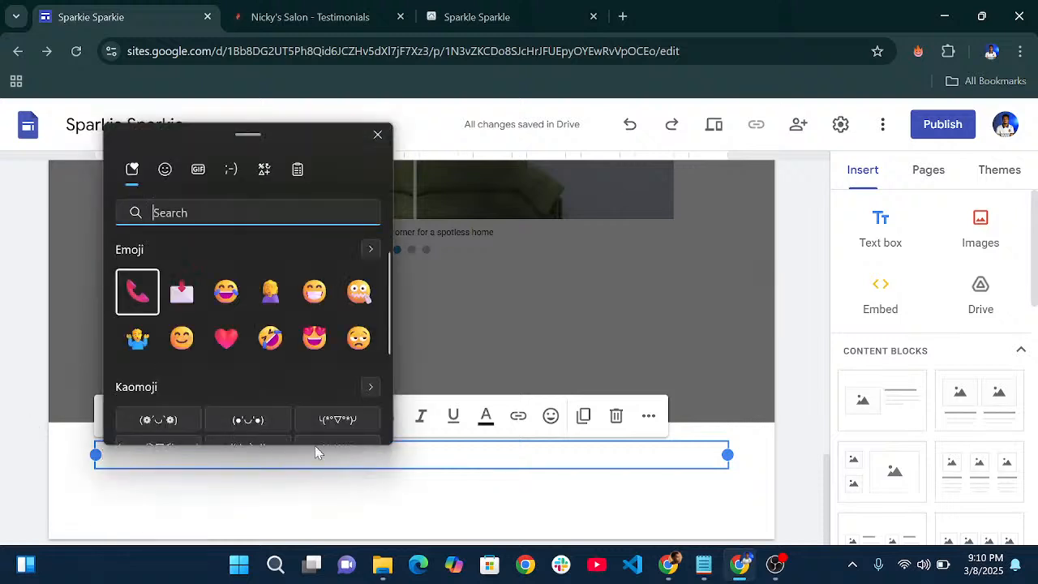
scroll(218, 348, "down", 3)
left_click(136, 399)
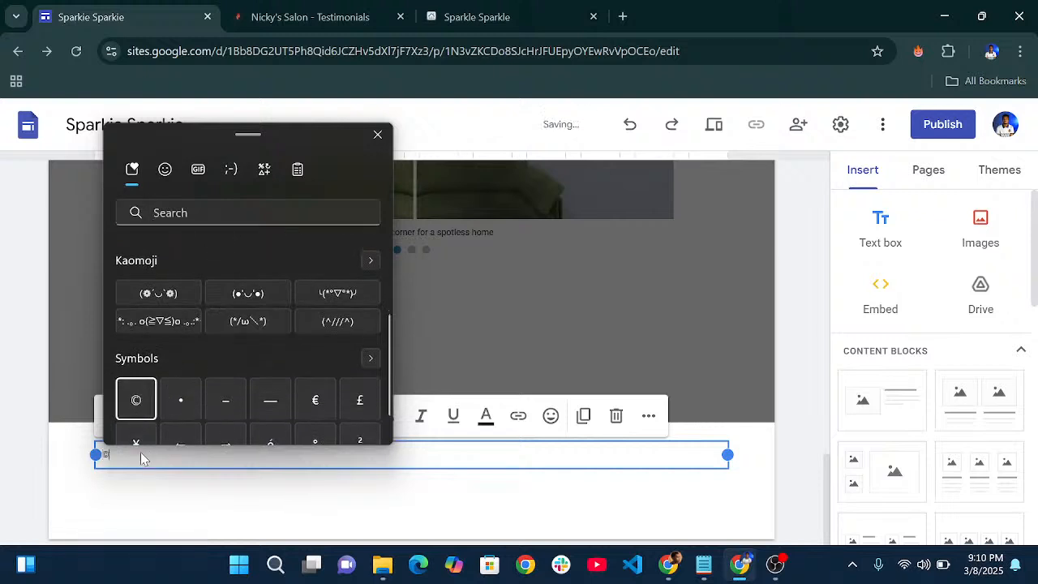
left_click(142, 463)
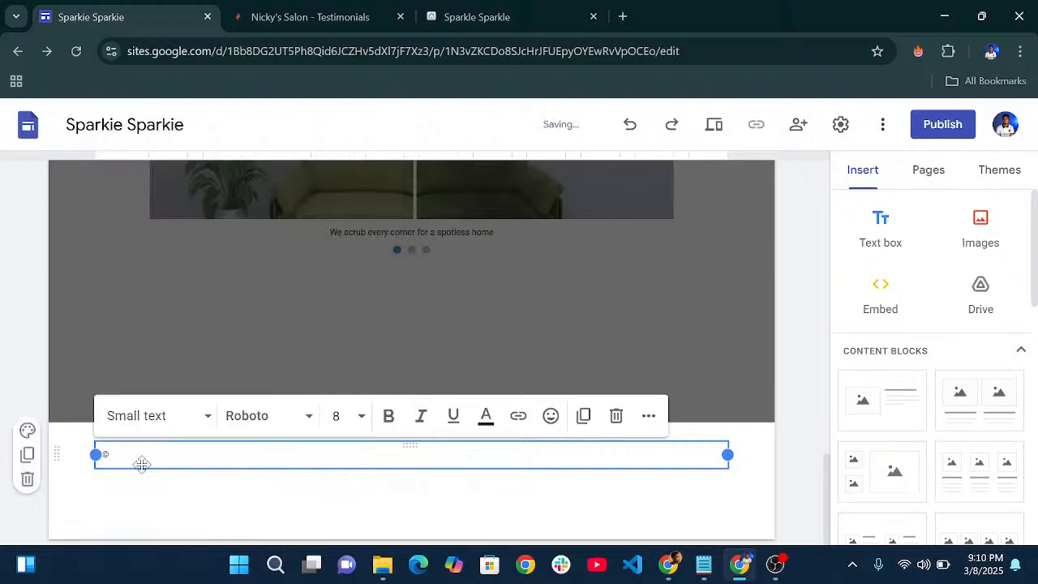
type("Co")
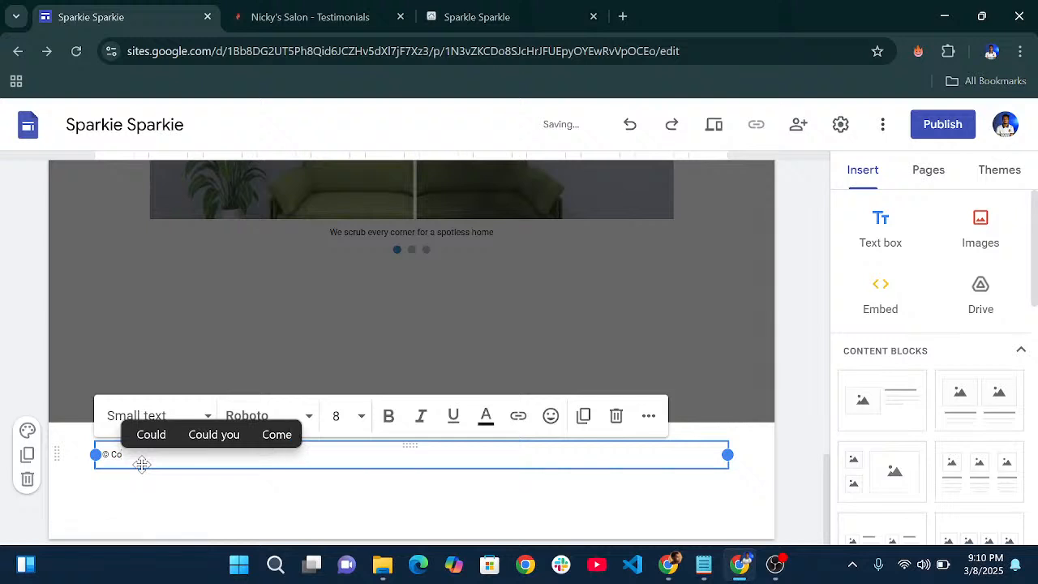
type("pyri")
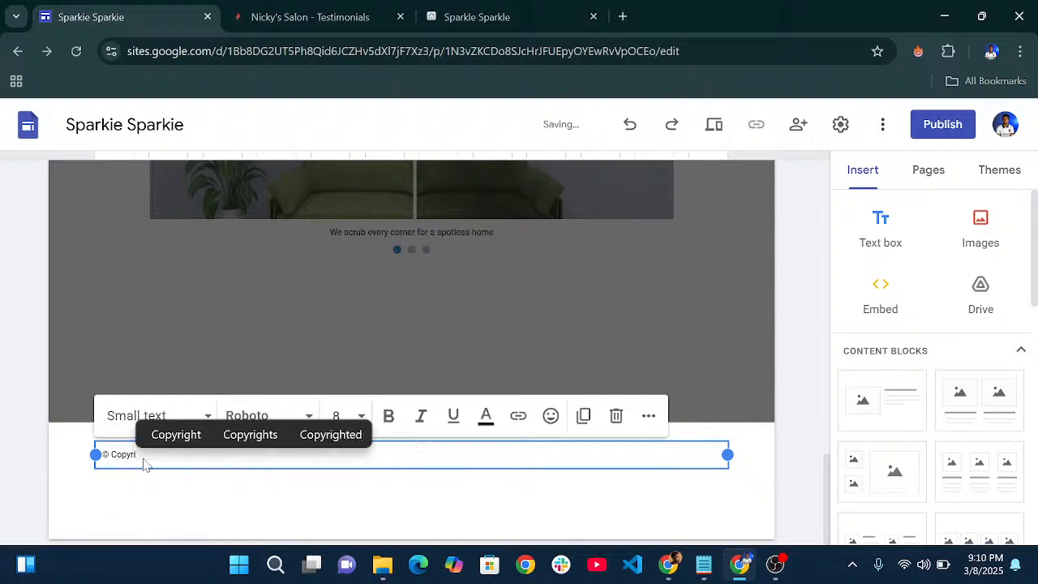
left_click(156, 437)
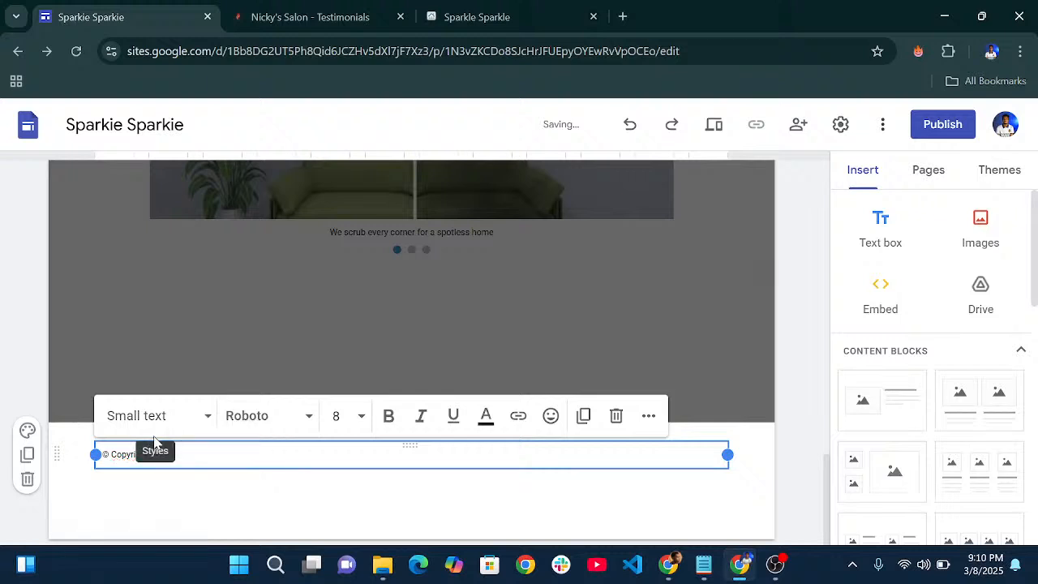
type("Copyright")
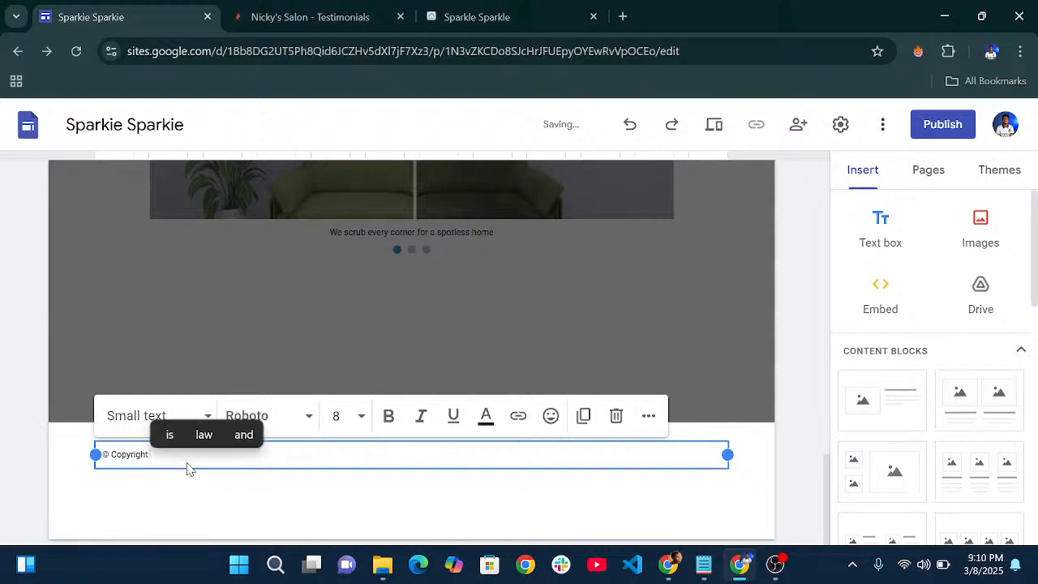
type(" Spark")
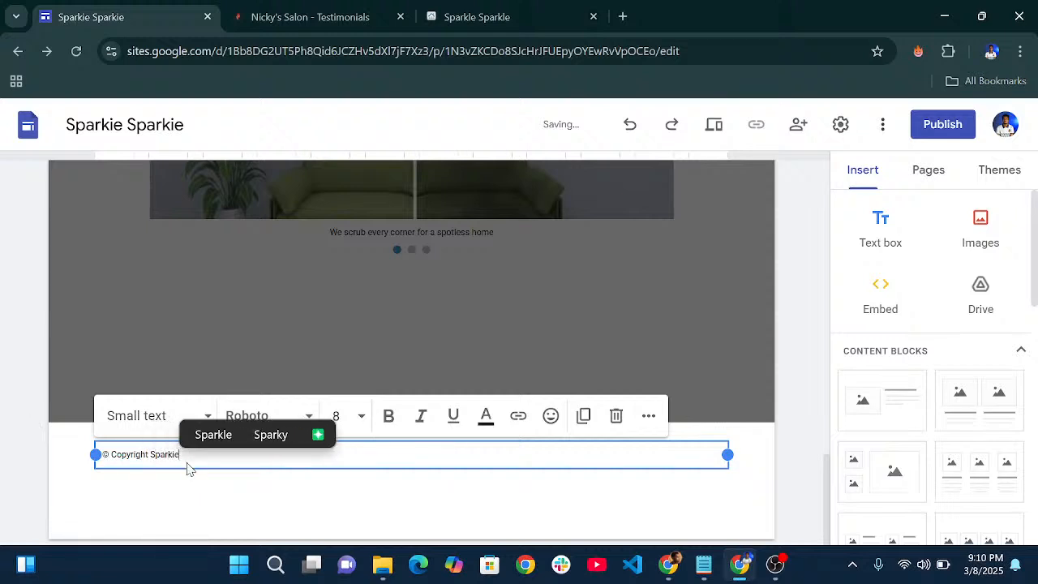
type("ie ")
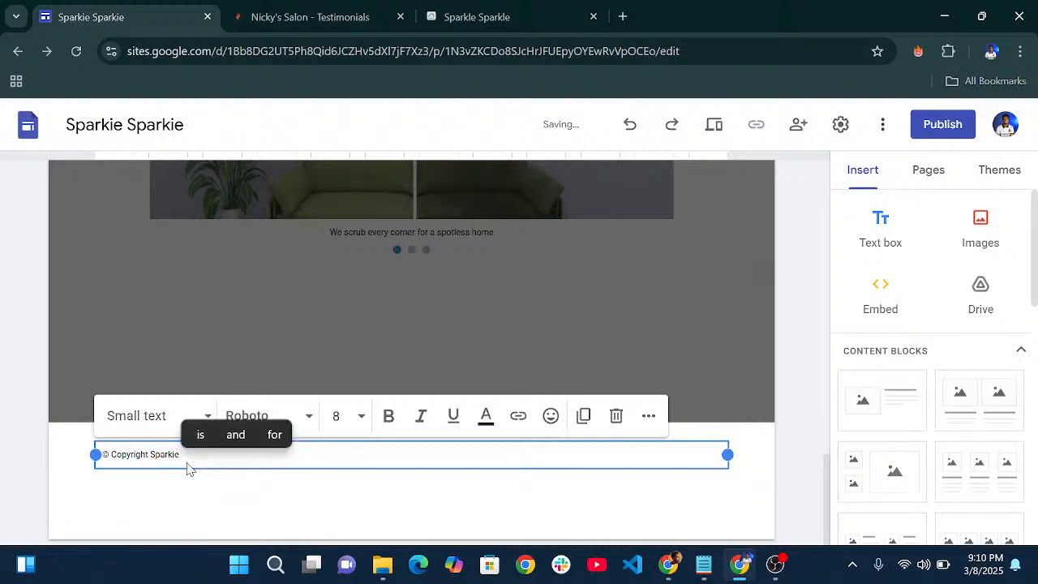
type("Sparkie")
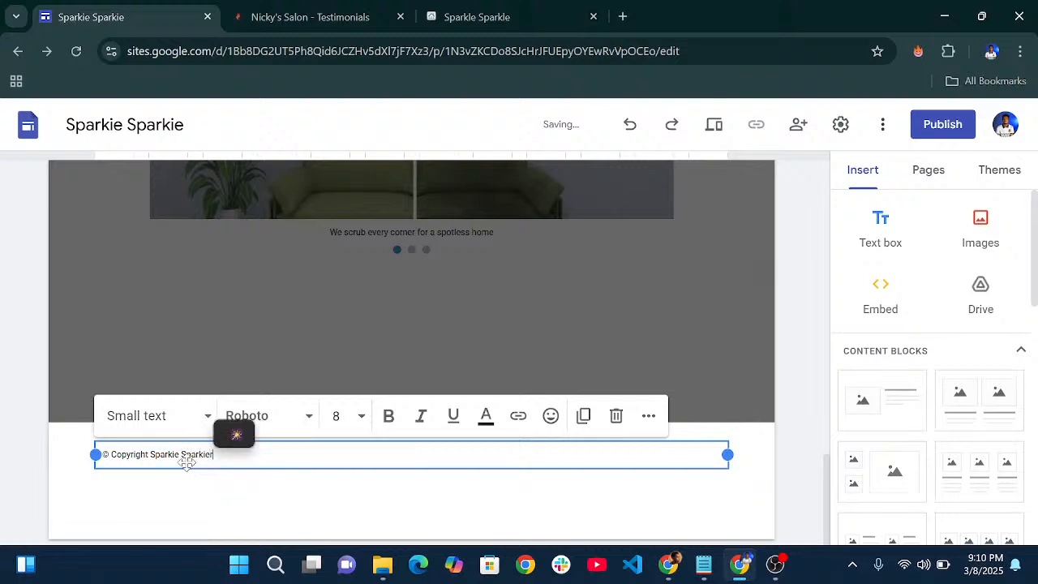
type(" 2025")
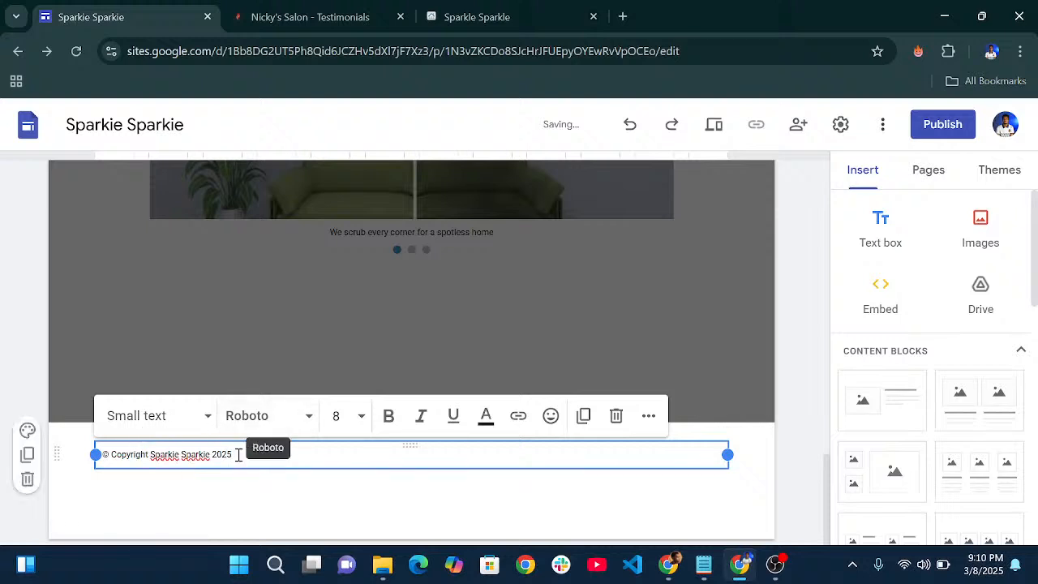
- Set the footer's copyright line to font size 16
left_click(193, 418)
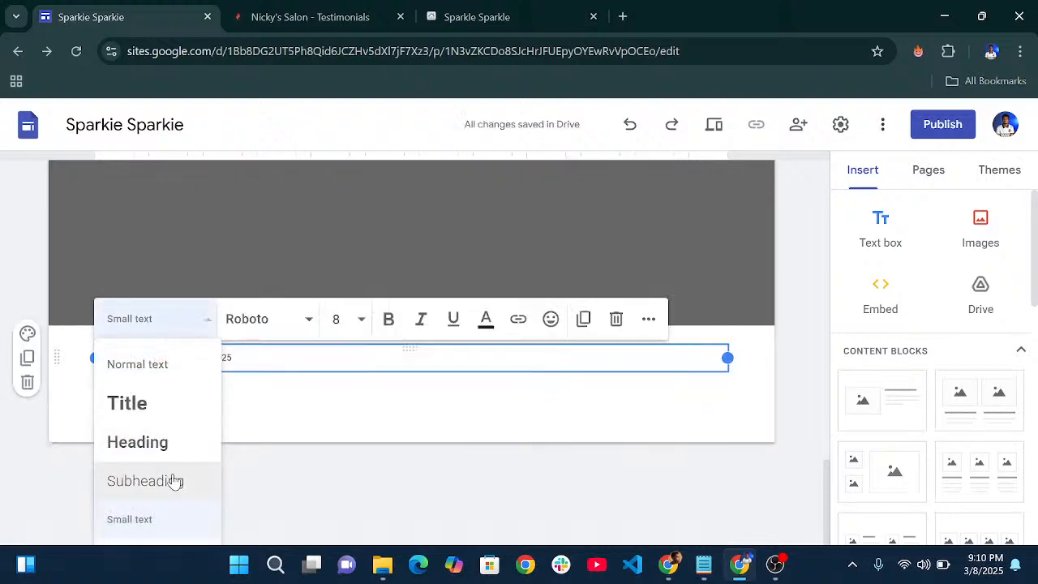
left_click(361, 323)
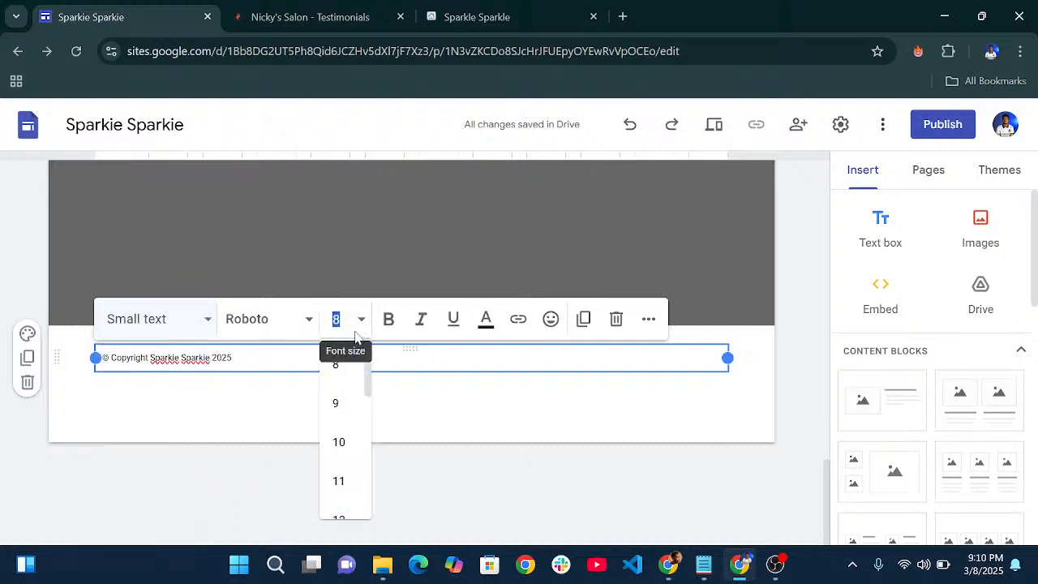
scroll(349, 440, "down", 3)
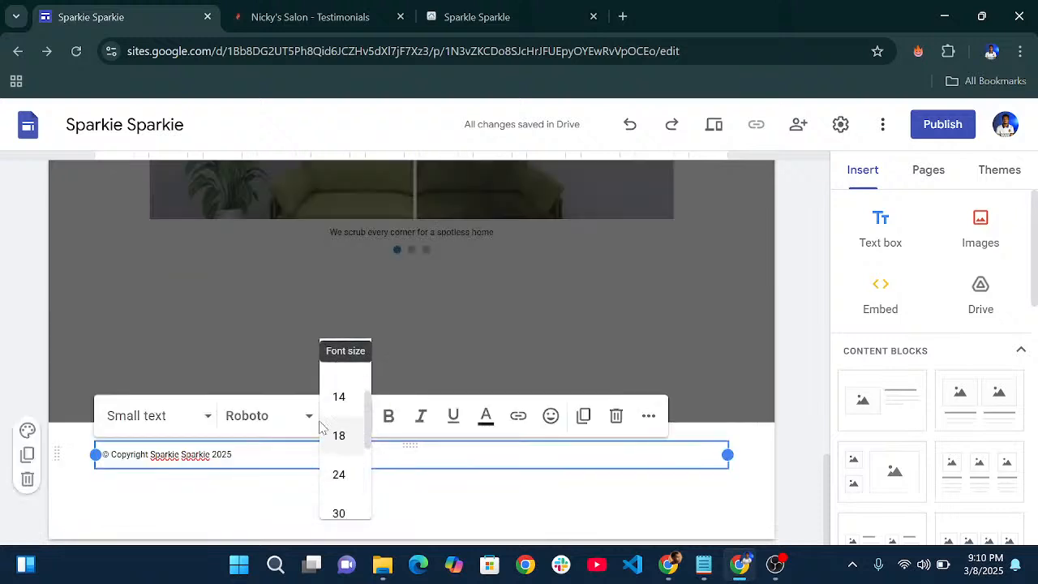
scroll(357, 440, "up", 3)
scroll(354, 464, "down", 5)
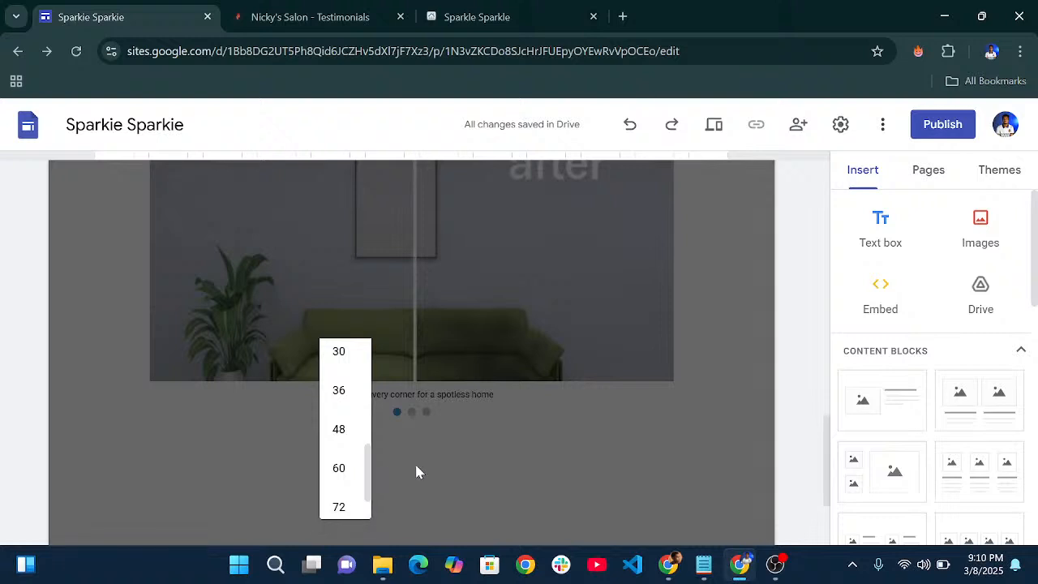
scroll(406, 466, "down", 4)
left_click(227, 455)
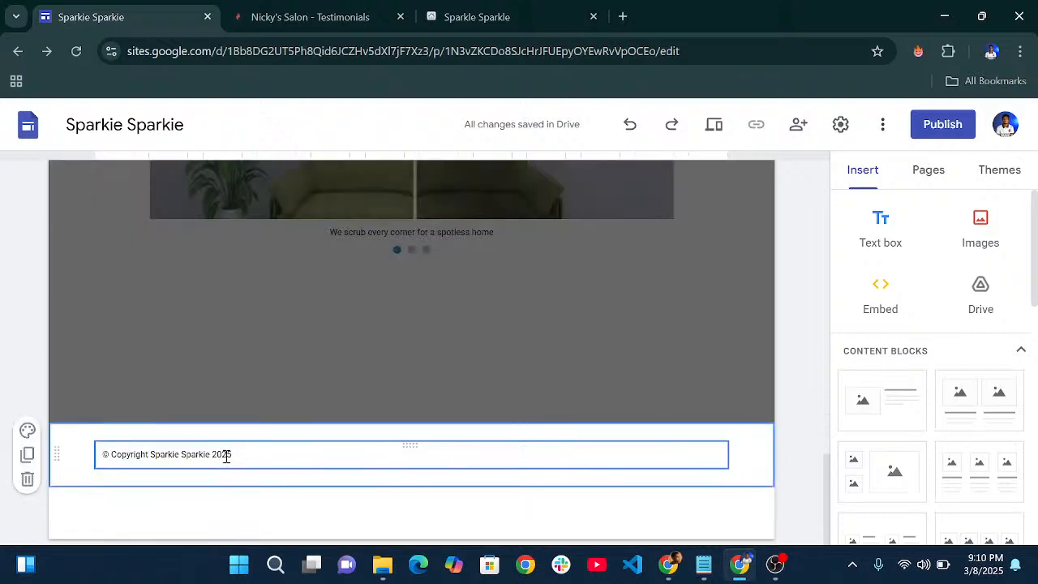
left_click_drag(598, 459, 86, 478)
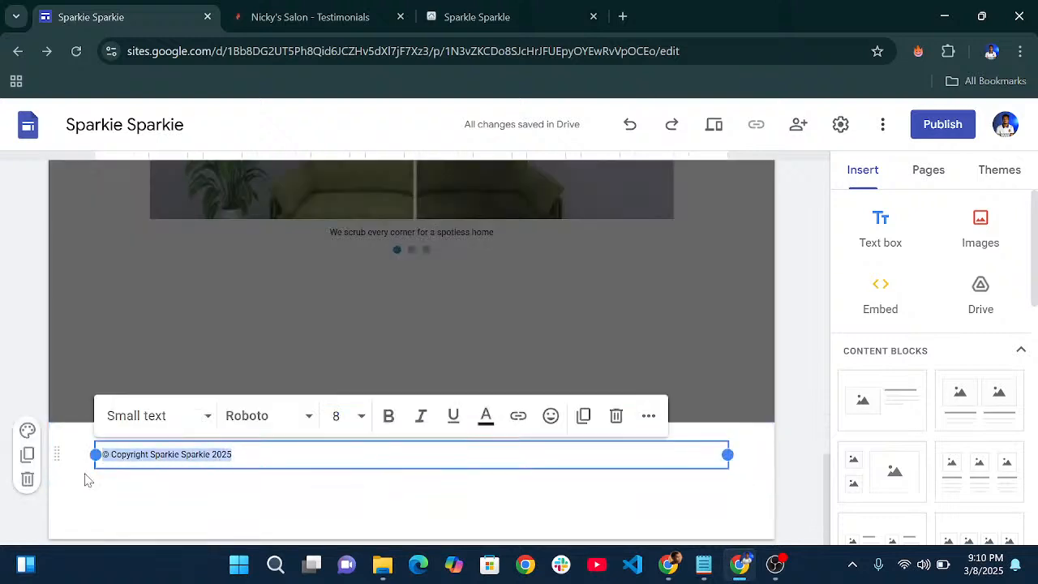
left_click(344, 448)
left_click(113, 416)
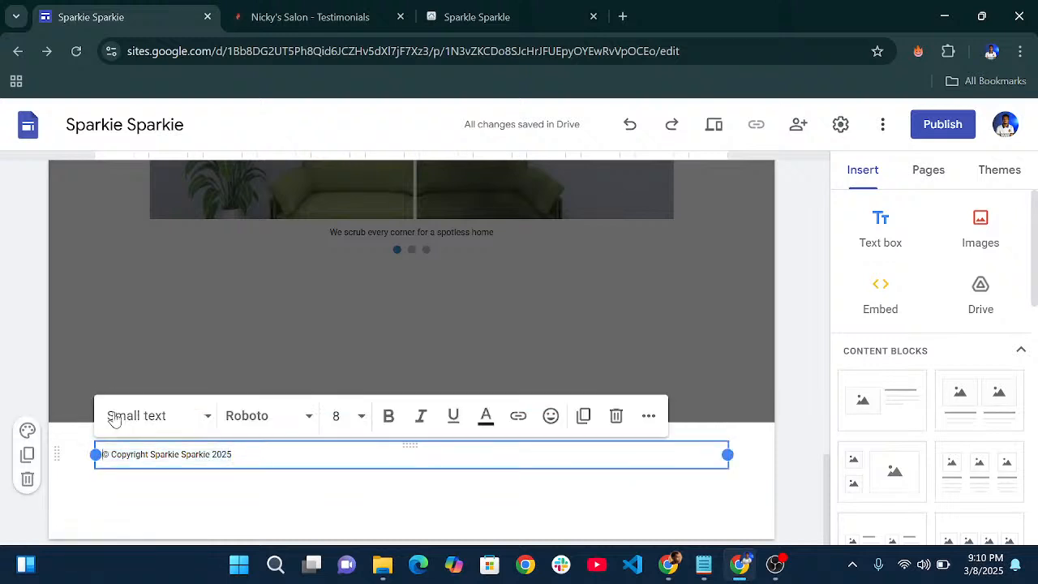
left_click(352, 417)
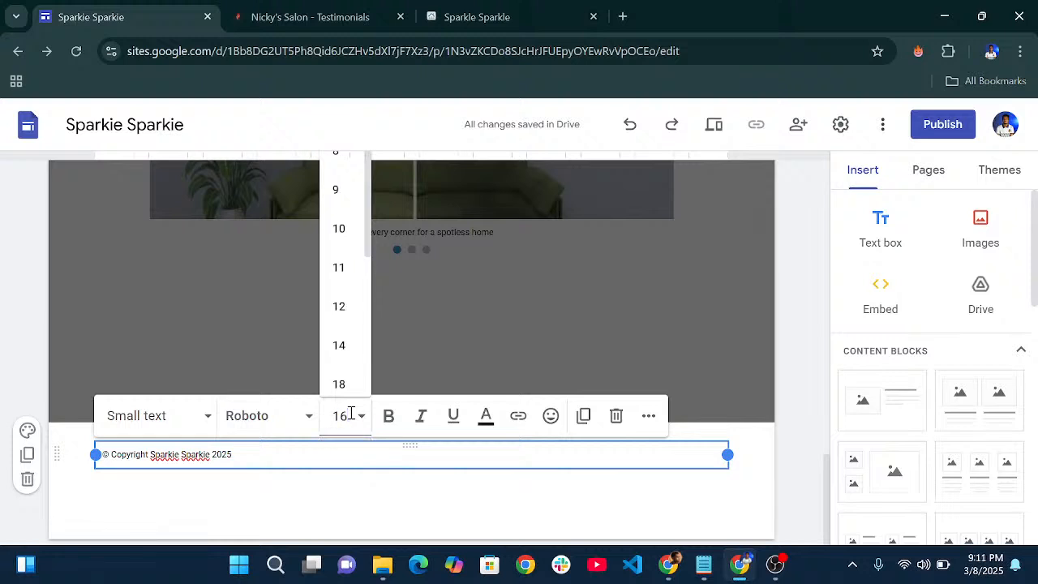
left_click(351, 415)
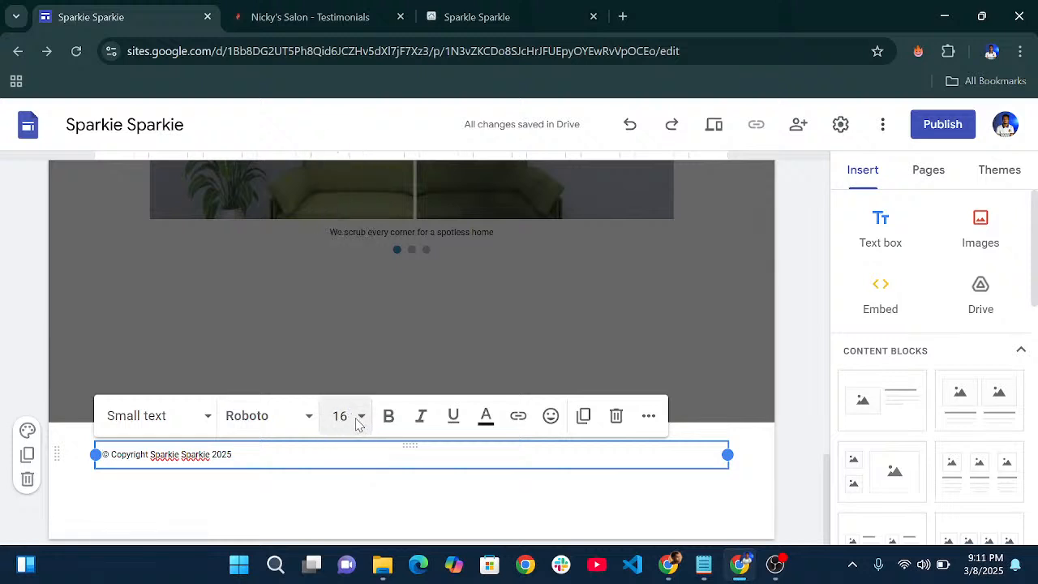
key("Return")
key("BackSpace")
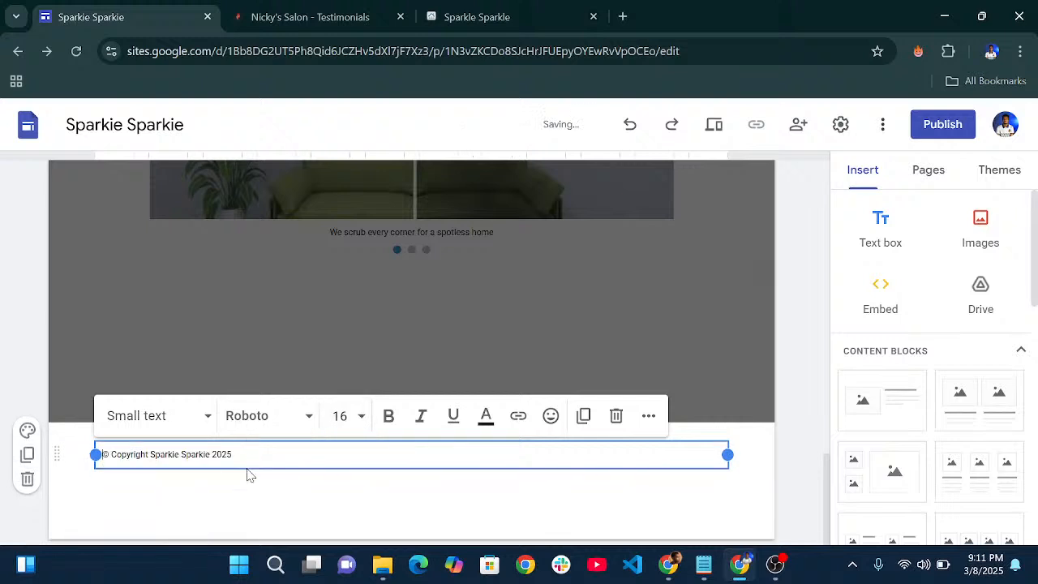
left_click_drag(243, 455, 93, 454)
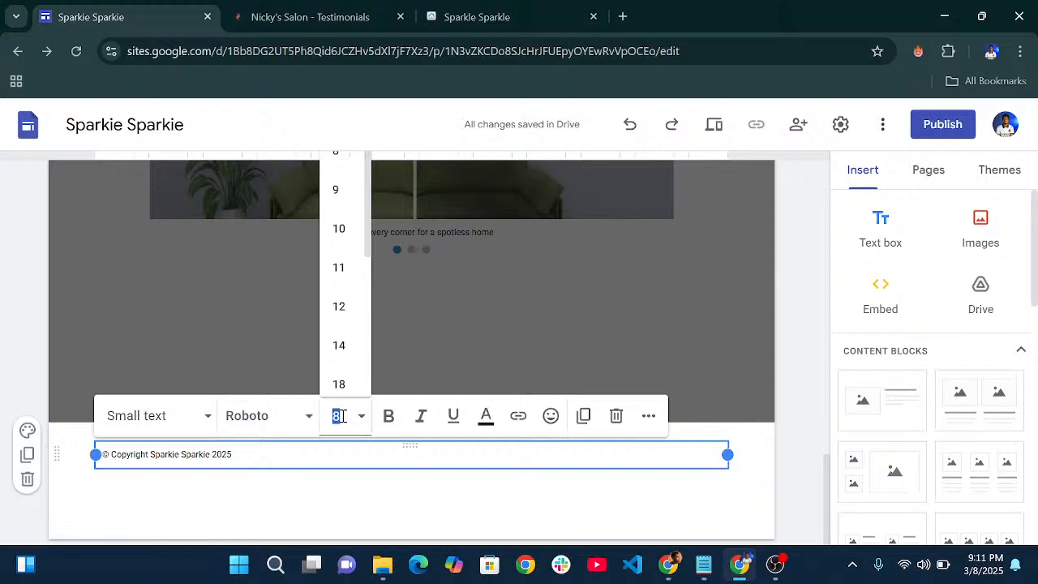
key("Return")
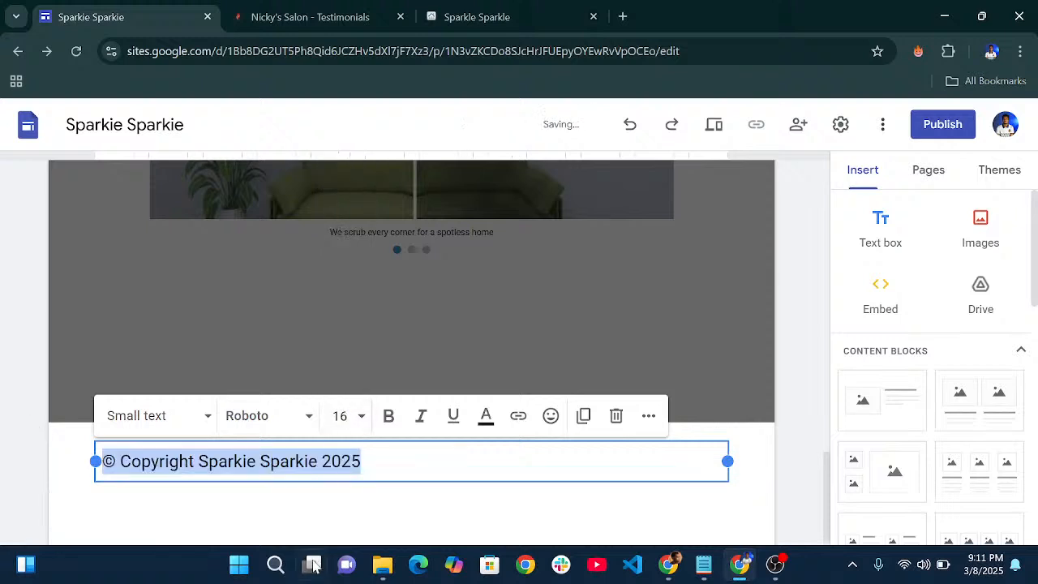
left_click(406, 500)
- Centre-align the copyright line in the footer
left_click(397, 459)
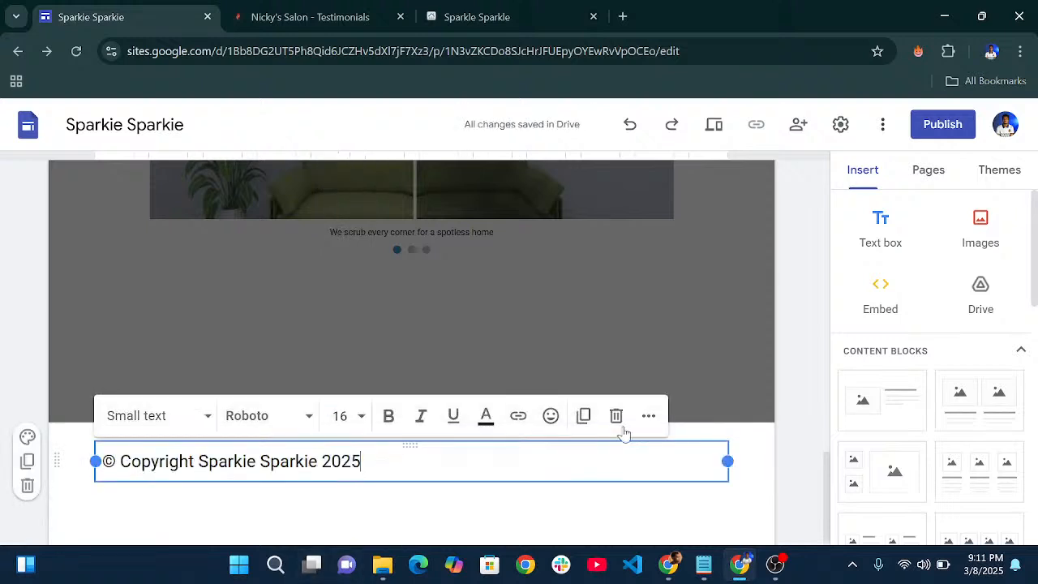
left_click(648, 415)
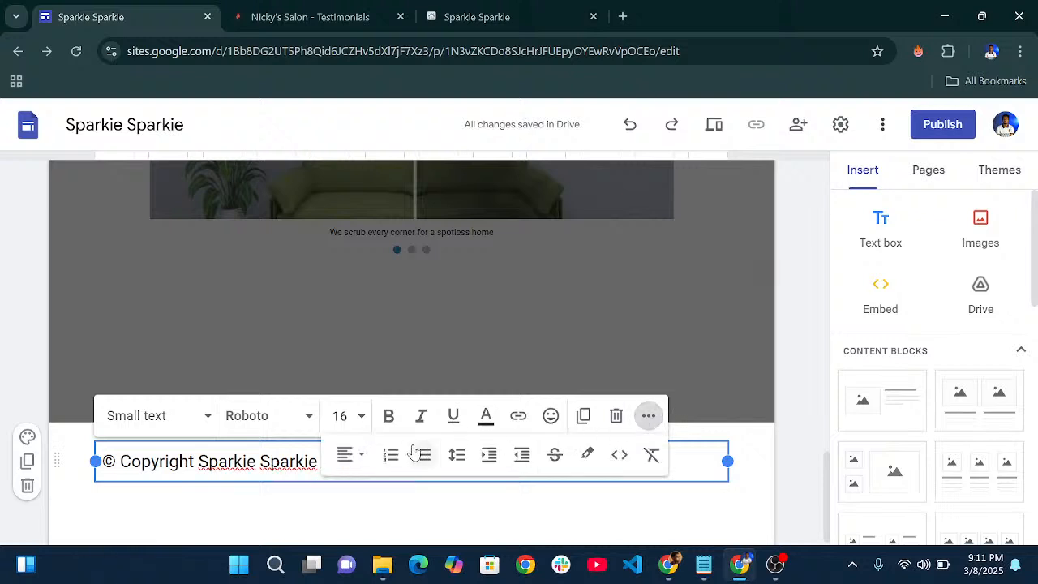
left_click(354, 453)
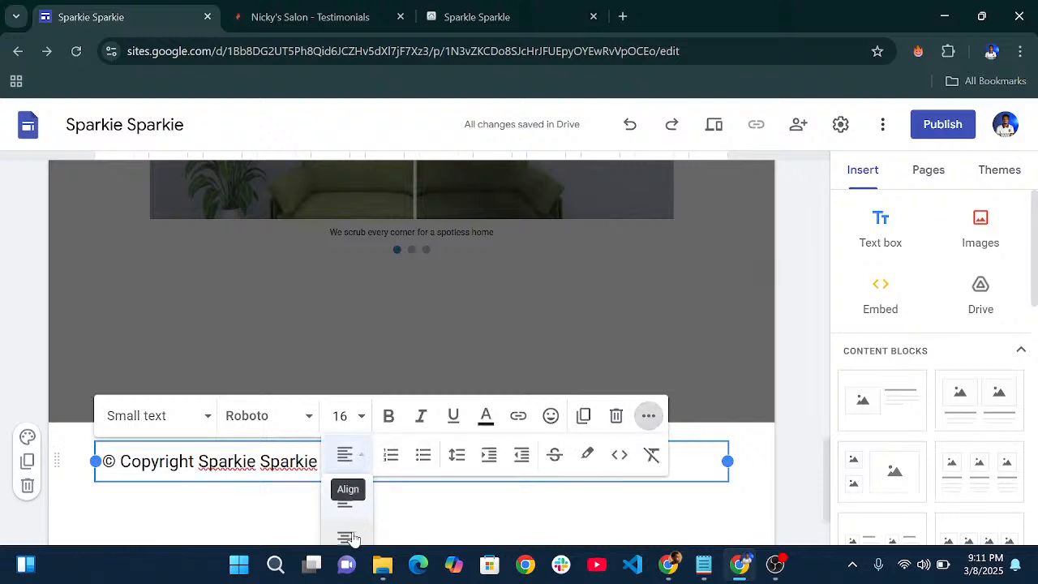
left_click(353, 537)
left_click(396, 516)
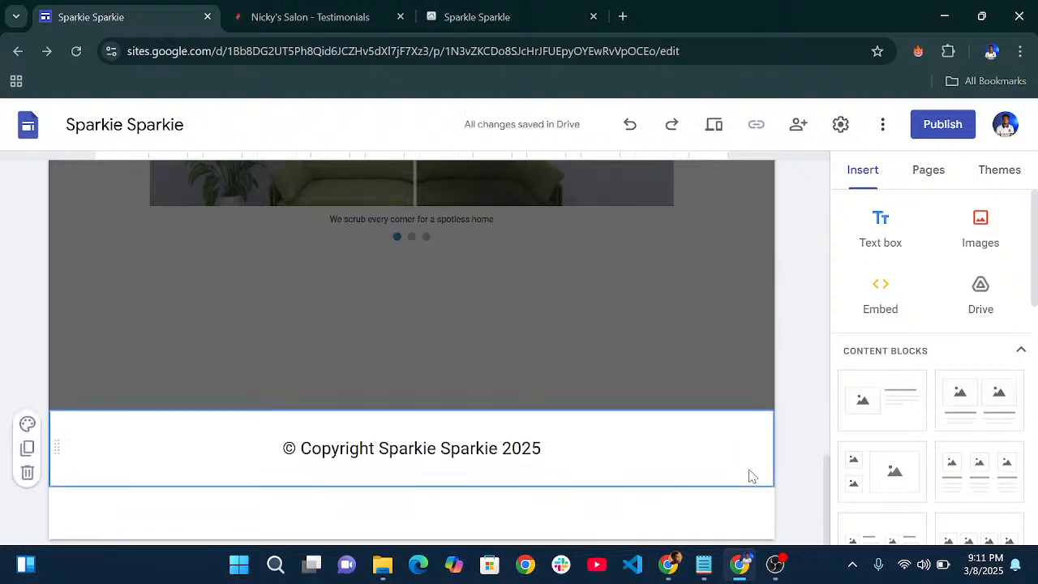
- Give the footer section a light blue background (Style 3)
left_click(28, 424)
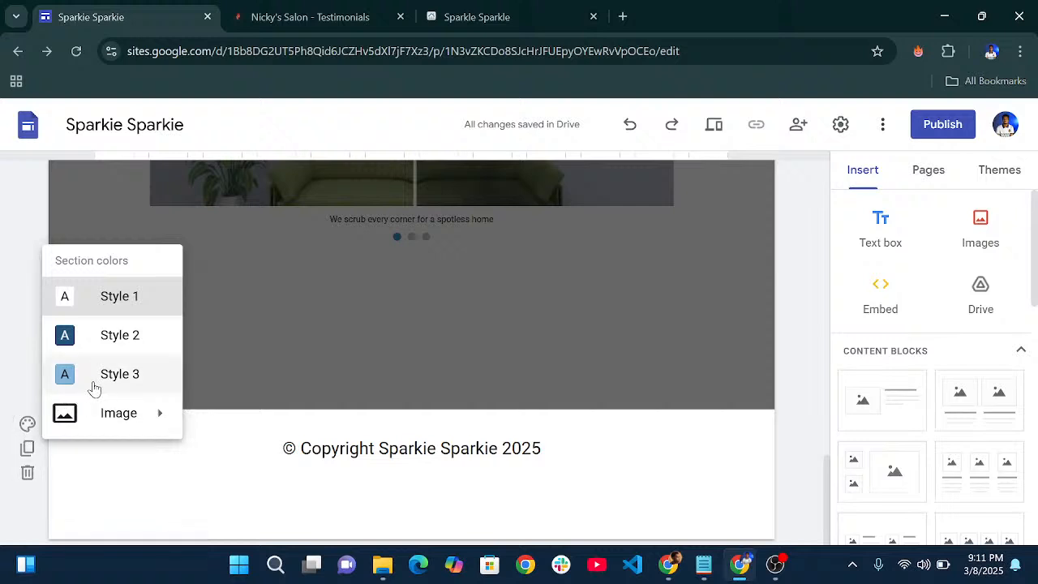
left_click(94, 388)
scroll(426, 387, "up", 4)
scroll(426, 387, "down", 1)
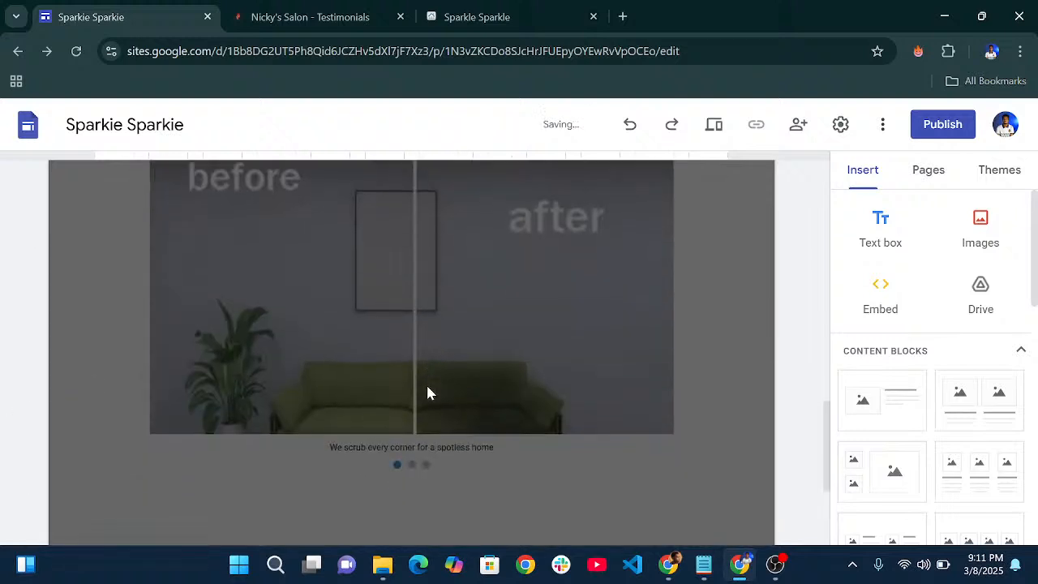
scroll(427, 393, "down", 3)
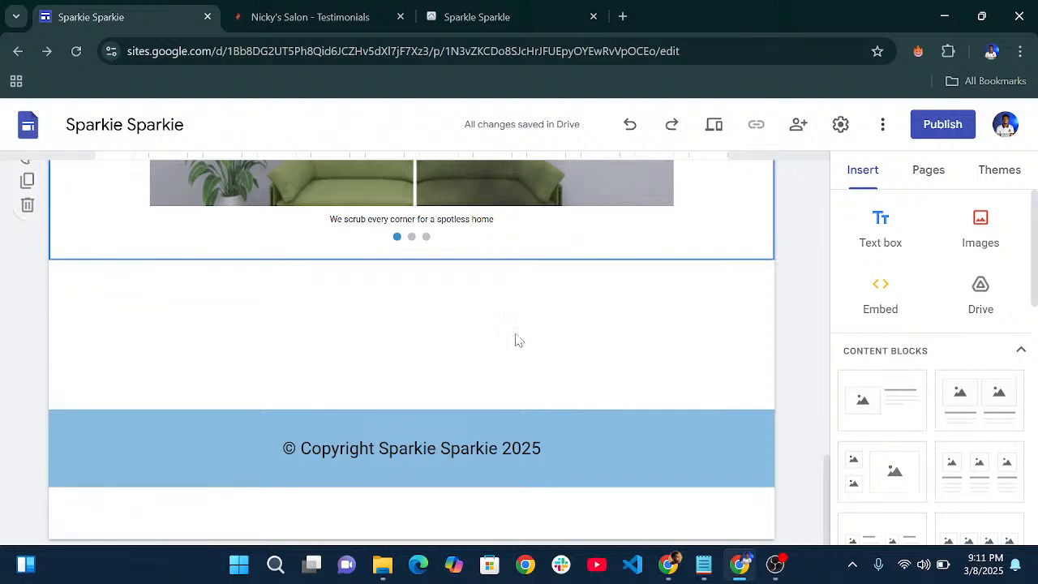
scroll(966, 357, "down", 5)
scroll(906, 389, "up", 1)
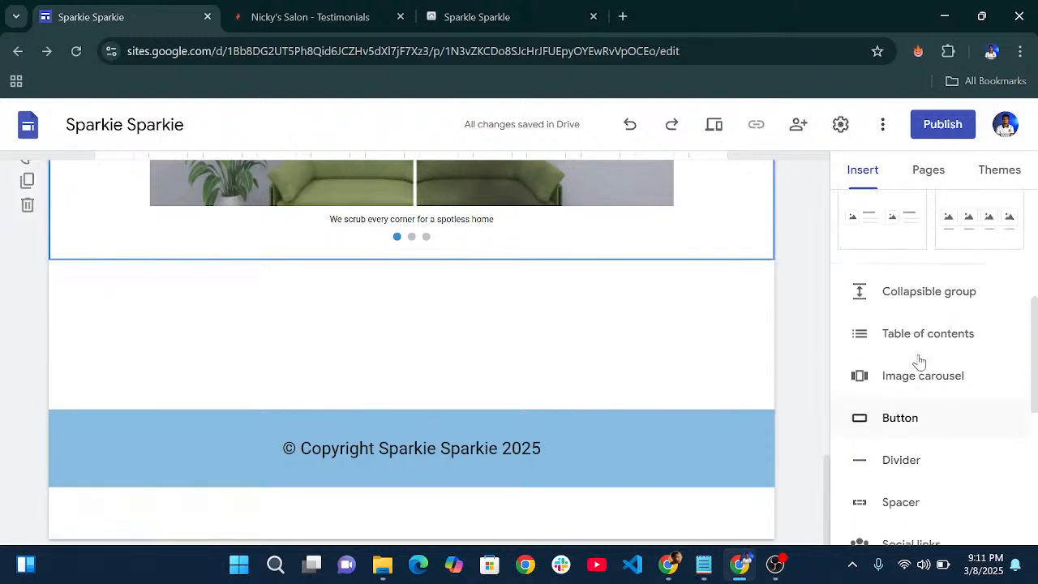
scroll(918, 361, "down", 2)
scroll(932, 328, "down", 3)
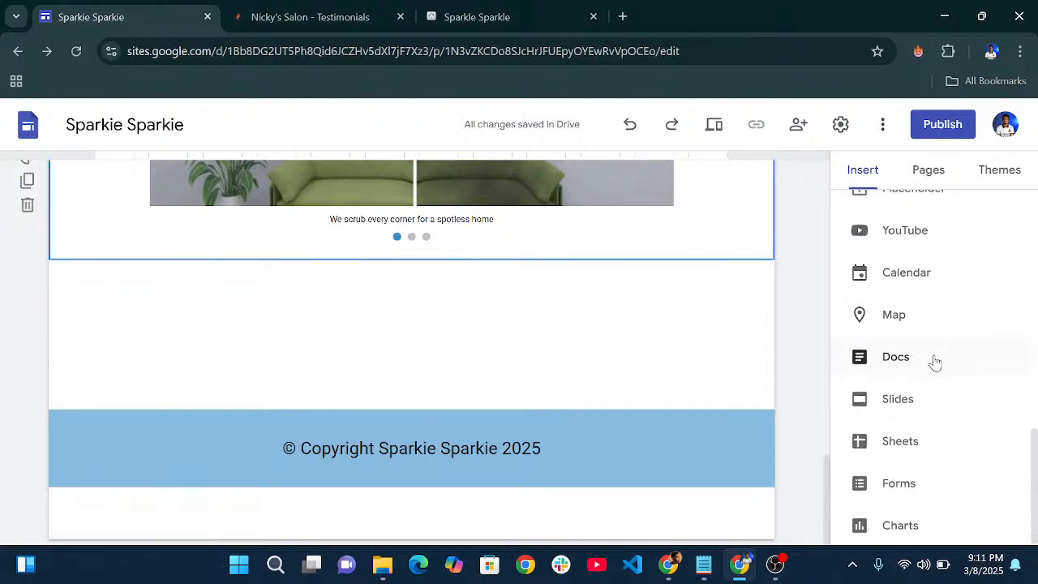
scroll(917, 362, "up", 10)
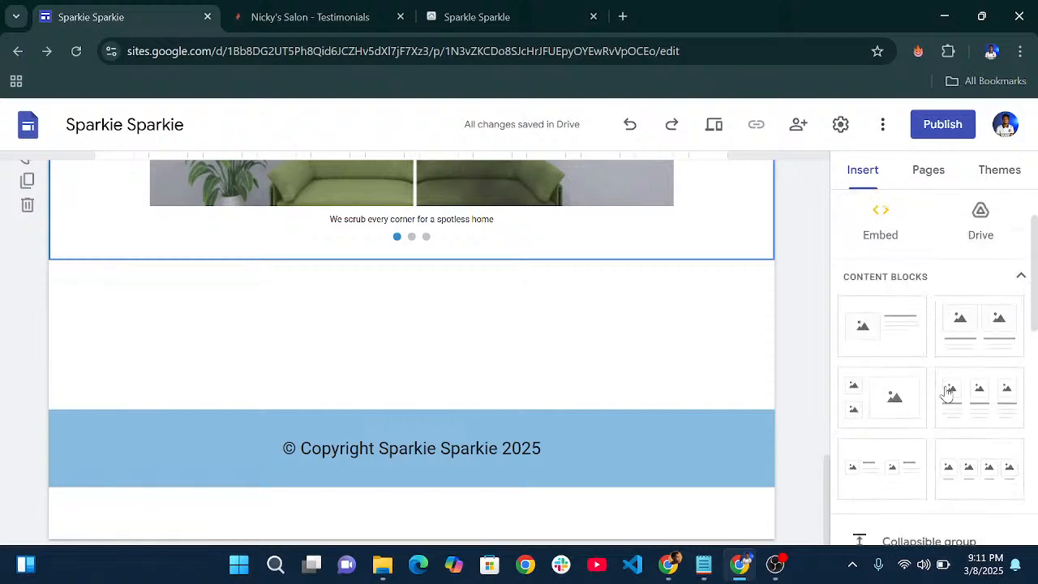
- Add a spacer below the image carousel and go to the About page
scroll(946, 394, "down", 3)
left_click(915, 431)
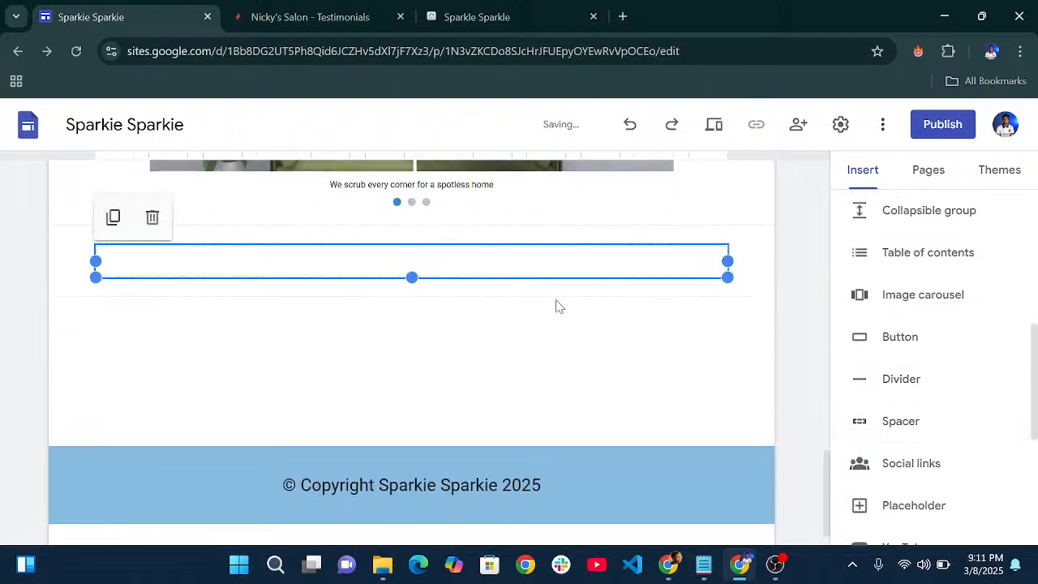
scroll(589, 340, "up", 10)
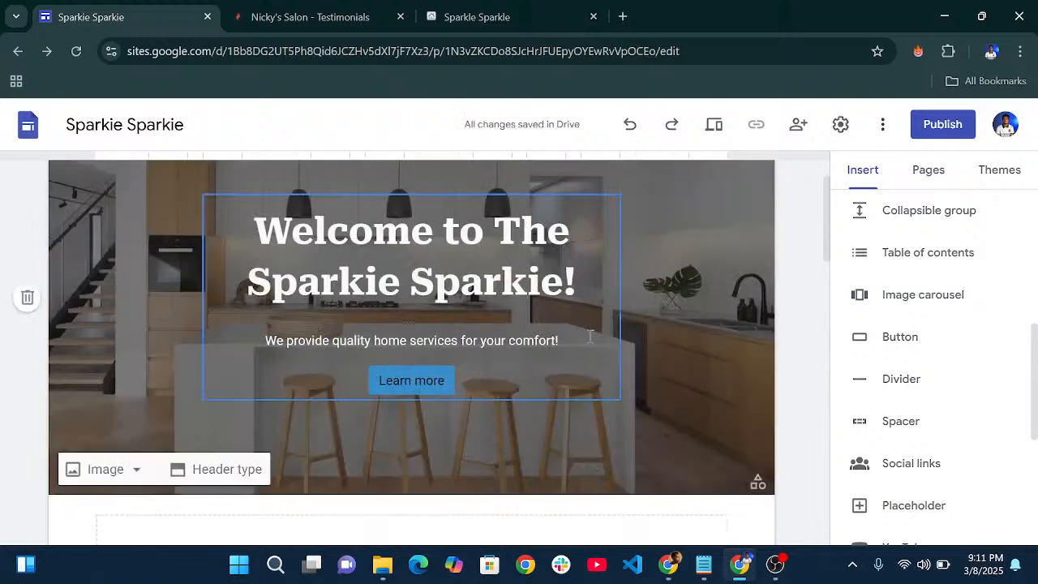
scroll(589, 336, "up", 2)
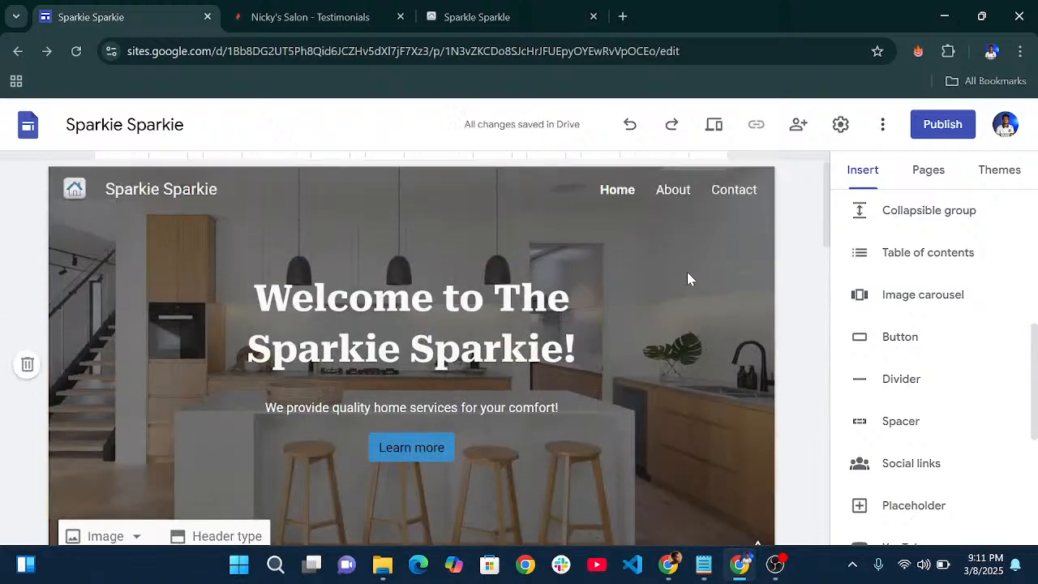
scroll(561, 268, "down", 10)
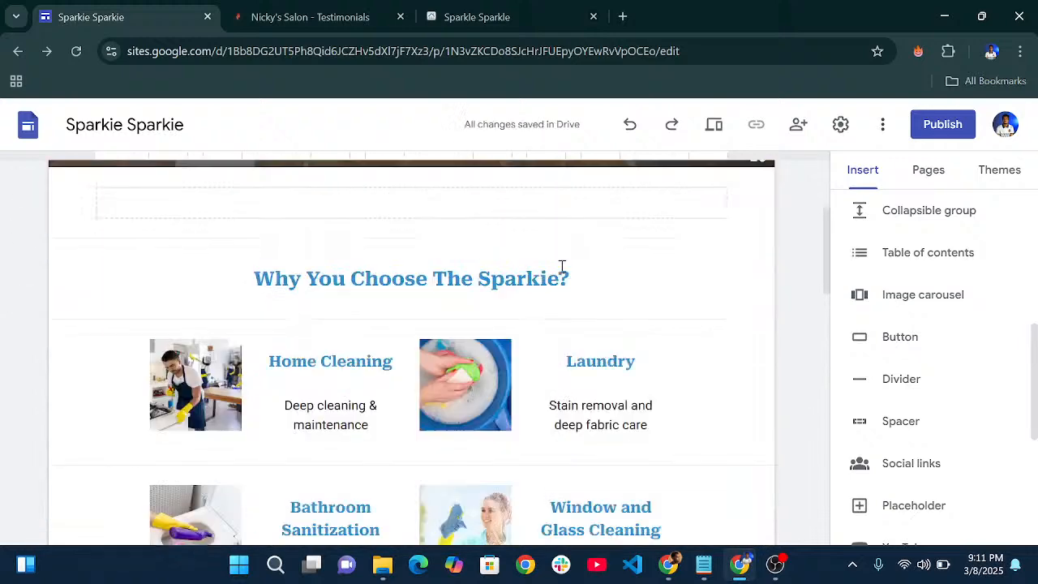
scroll(565, 276, "up", 10)
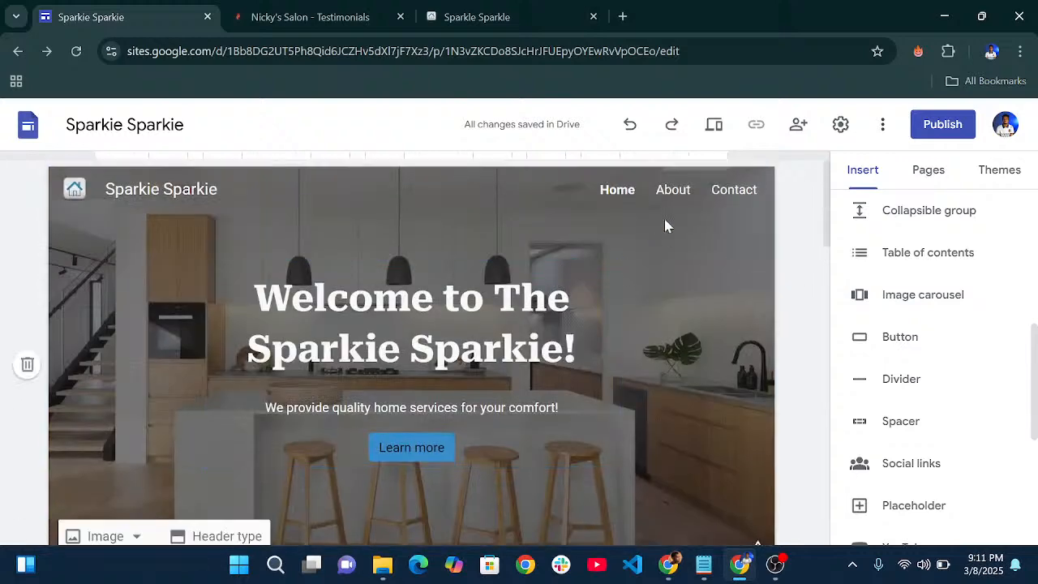
left_click(665, 195)
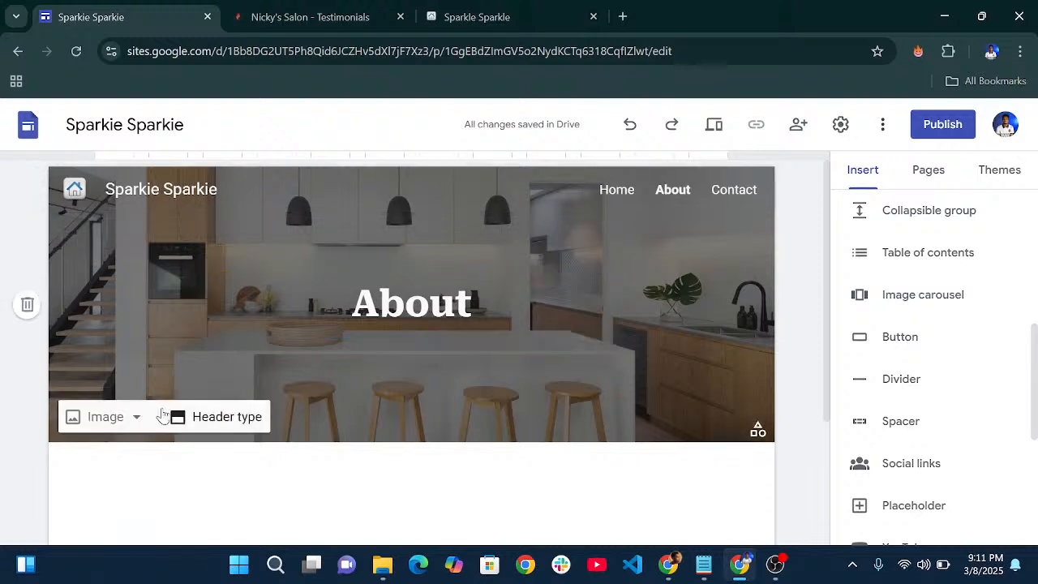
- Change the About page header type to Cover
left_click(211, 432)
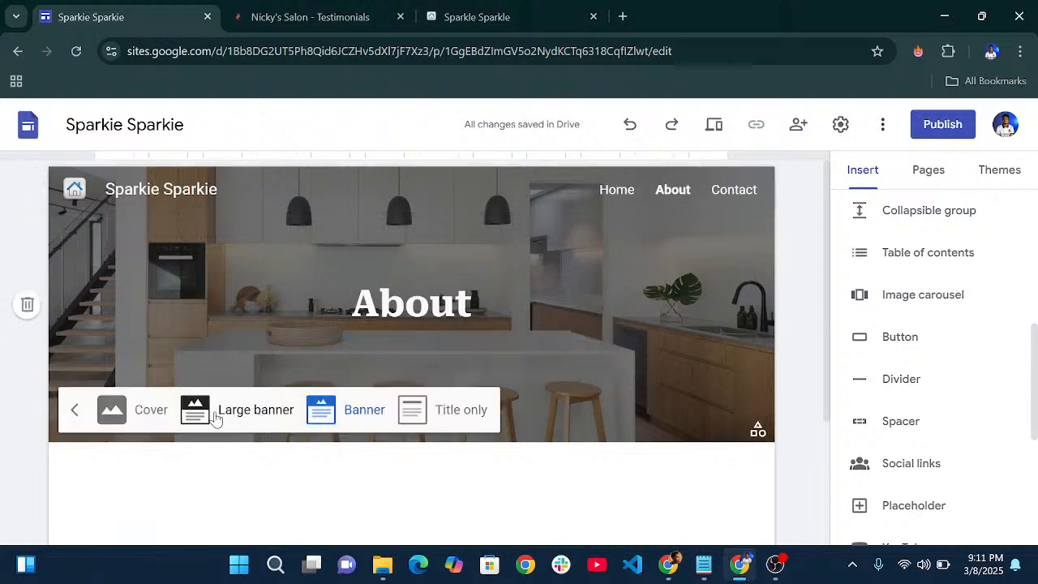
left_click(156, 416)
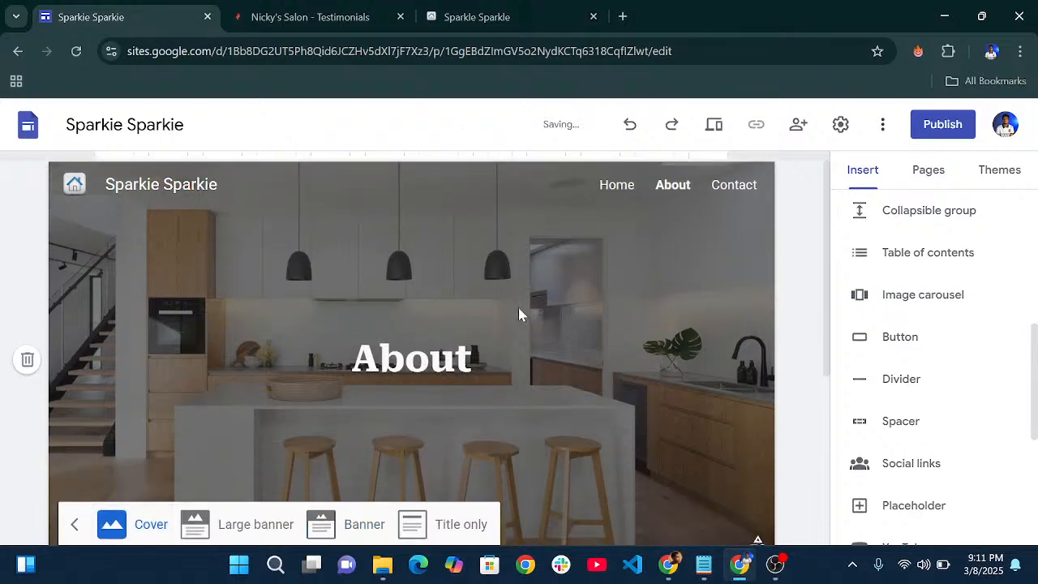
scroll(514, 316, "down", 3)
scroll(514, 316, "up", 2)
- Retitle the About header 'About The Sparkie Sparkie'
left_click(496, 288)
left_click_drag(496, 288, 346, 276)
type("A")
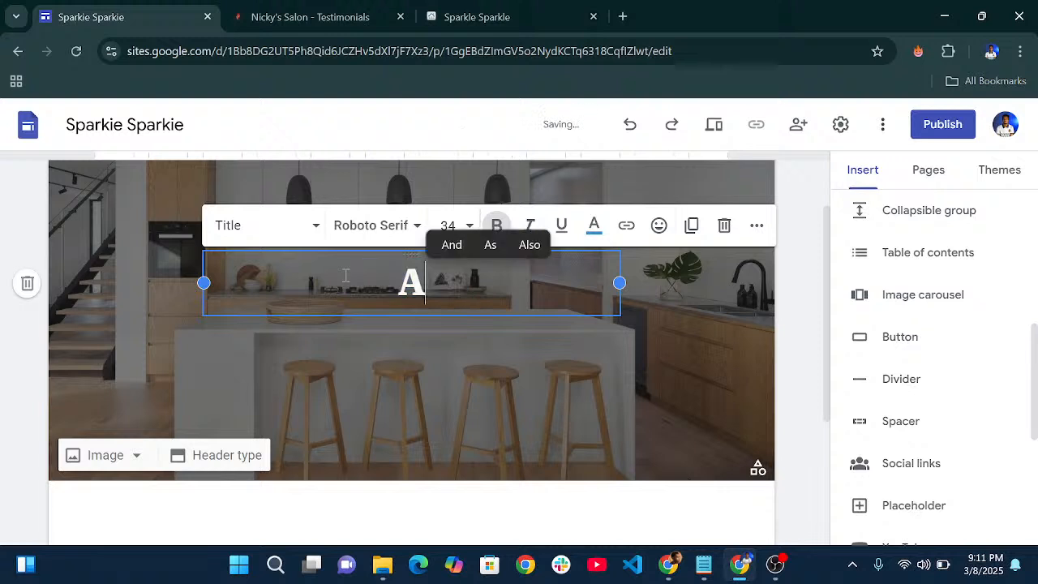
type("bout The ")
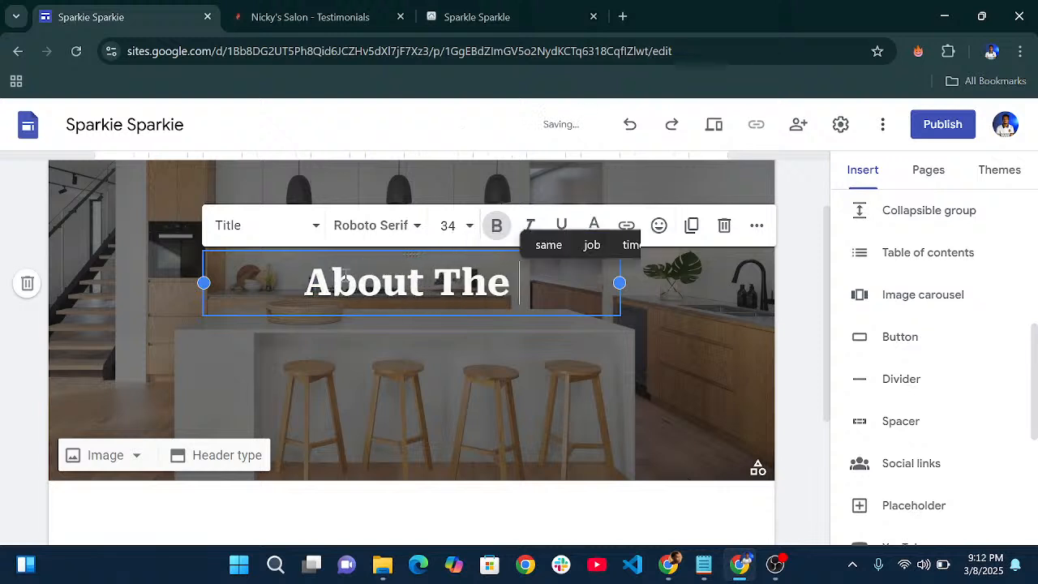
type("Sparkie")
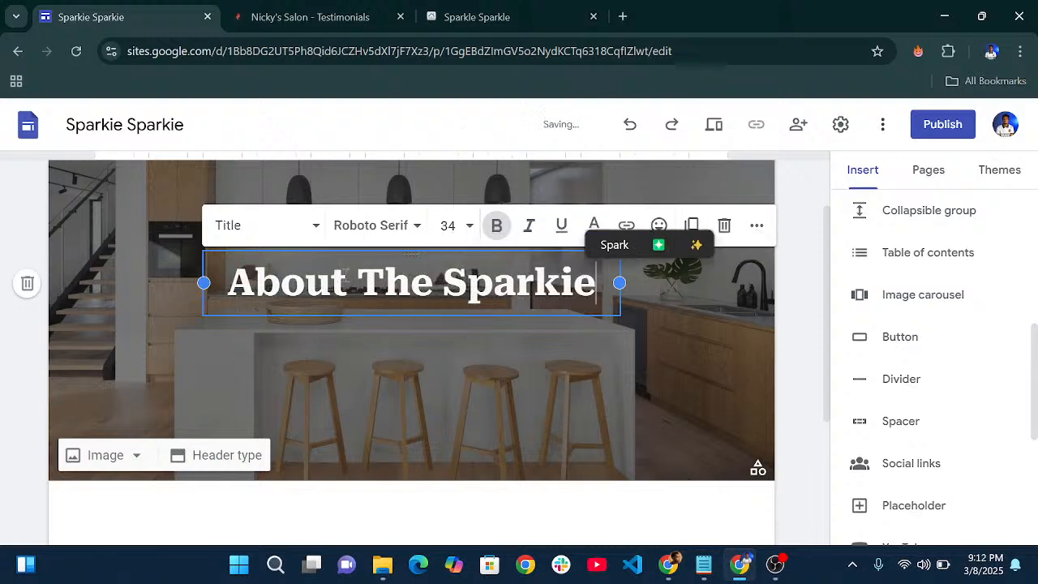
type(" Sparkie")
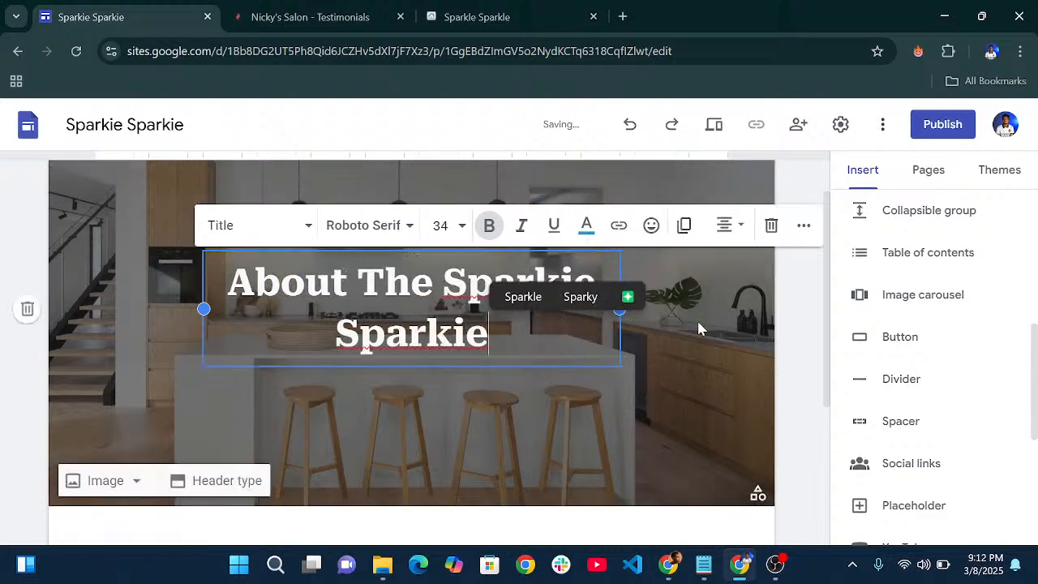
scroll(694, 328, "down", 3)
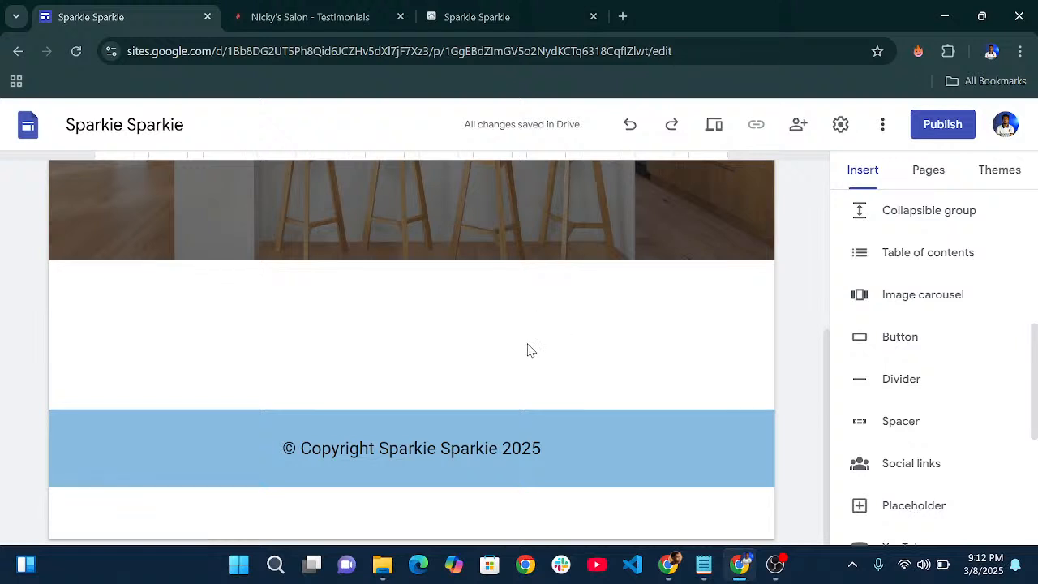
- Add a spacer and an image-and-text block below the About header
scroll(927, 359, "up", 3)
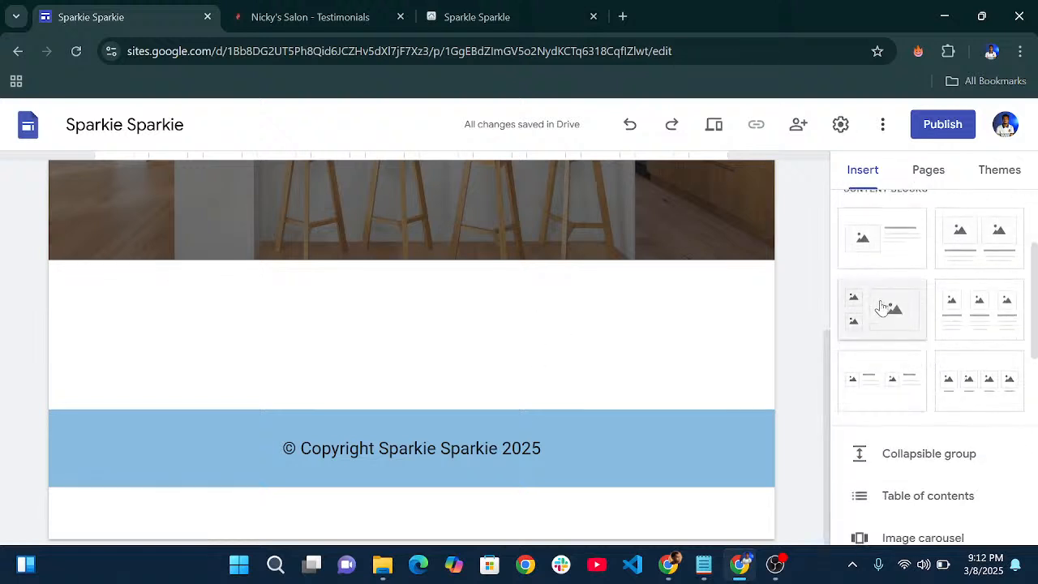
scroll(946, 417, "down", 2)
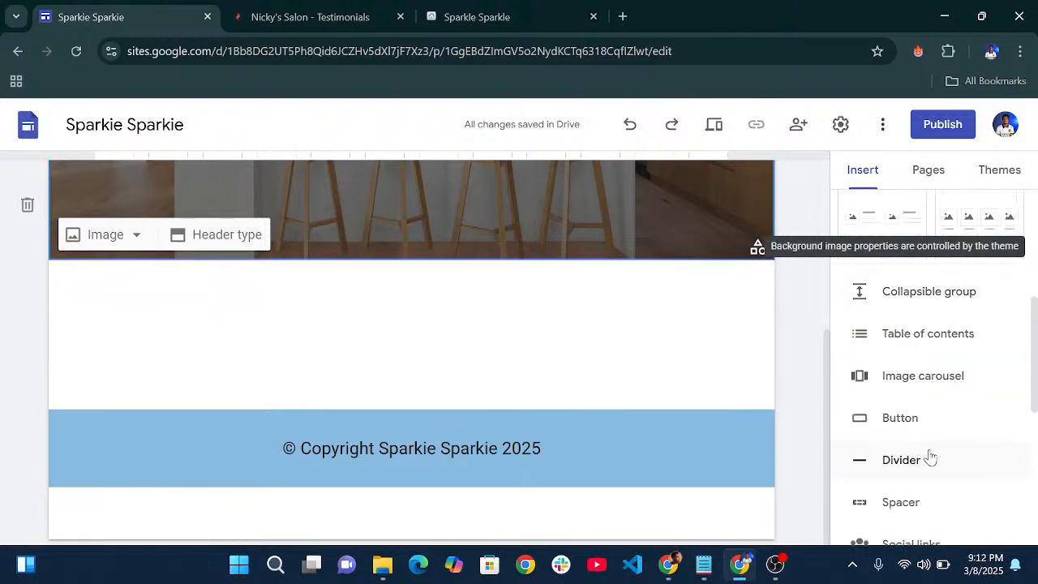
left_click(900, 502)
scroll(933, 301, "up", 3)
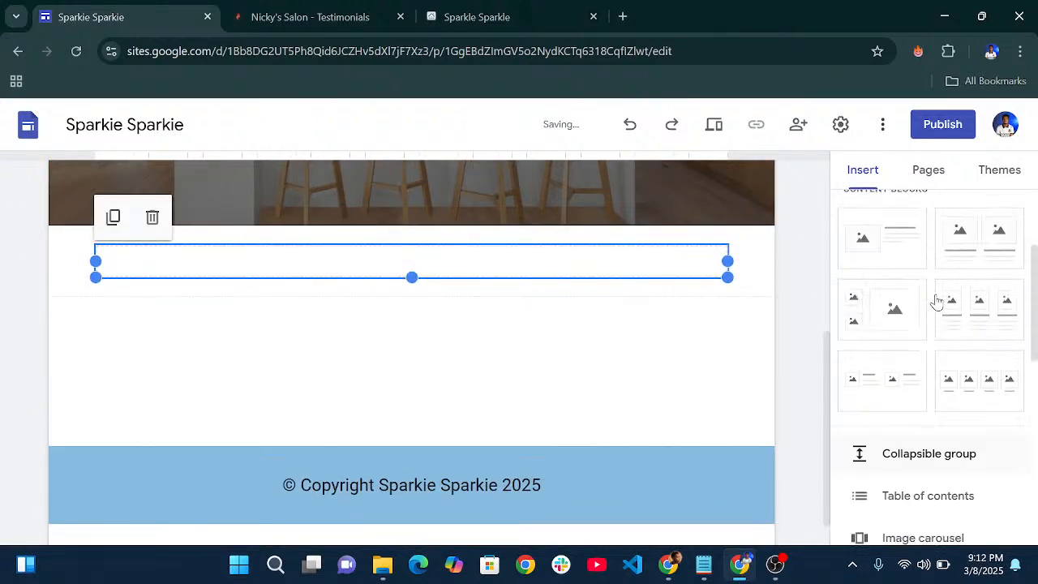
left_click(892, 332)
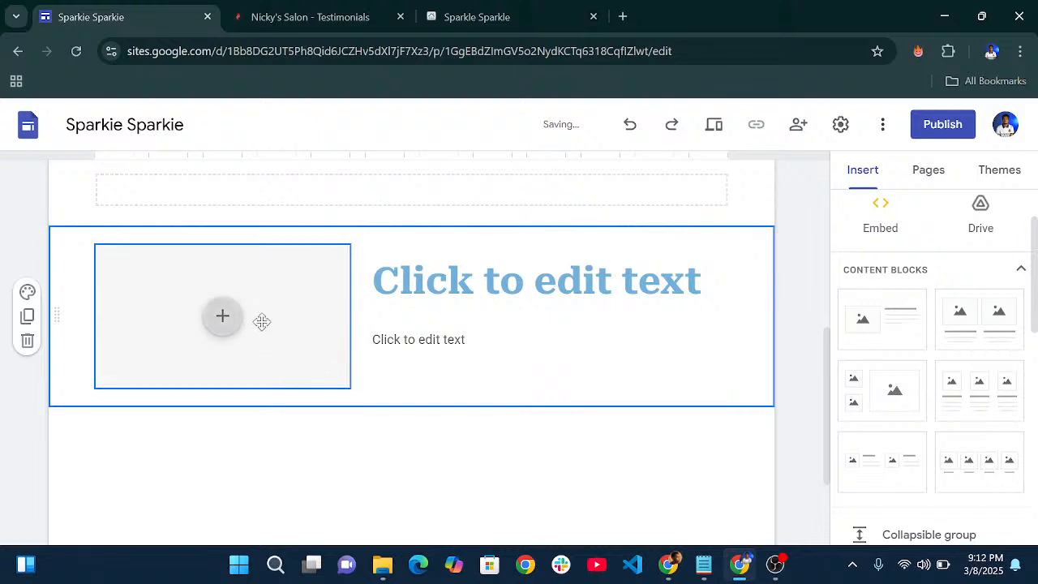
- Title the block 'Who We Are' and apply the Heading style
left_click(470, 289)
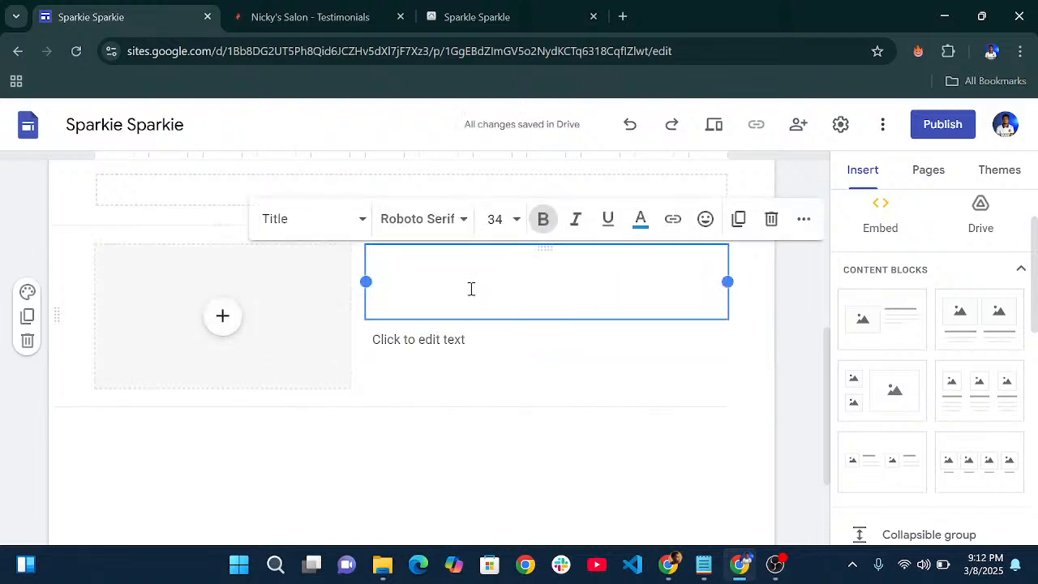
type("Who ")
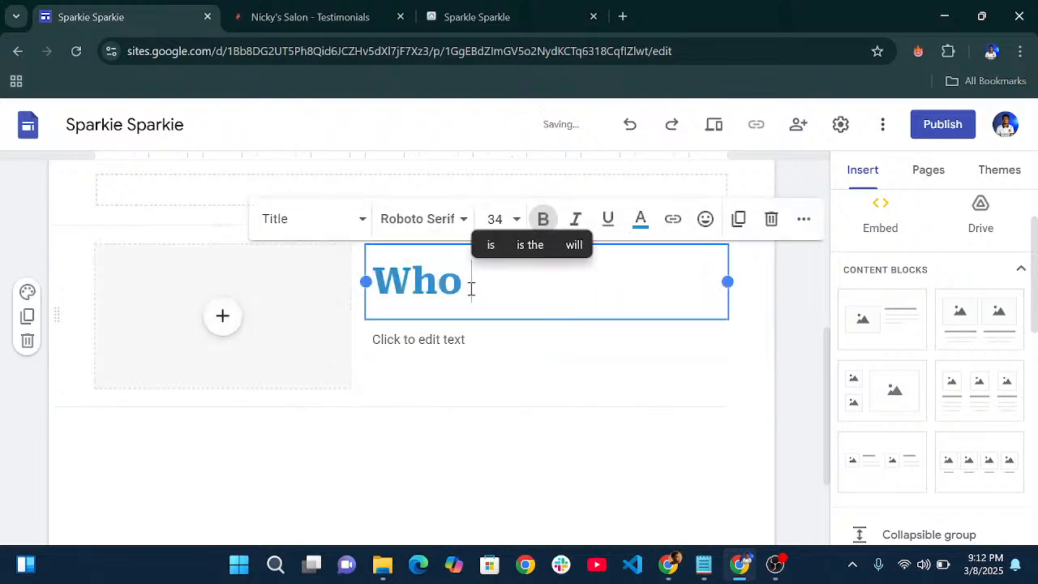
type("w")
key("BackSpace")
type("Wr")
key("BackSpace")
type("e")
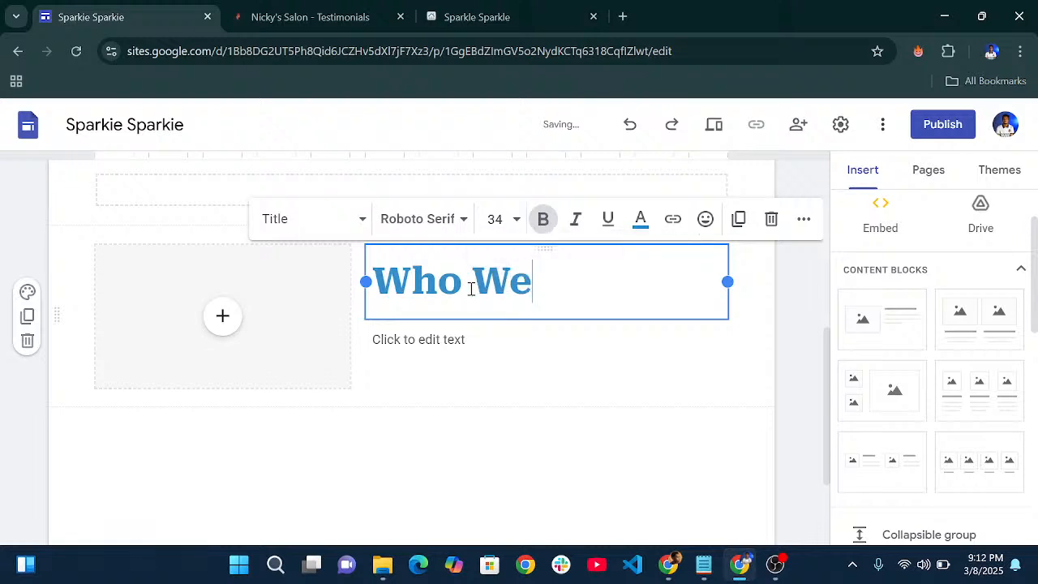
type(" Are")
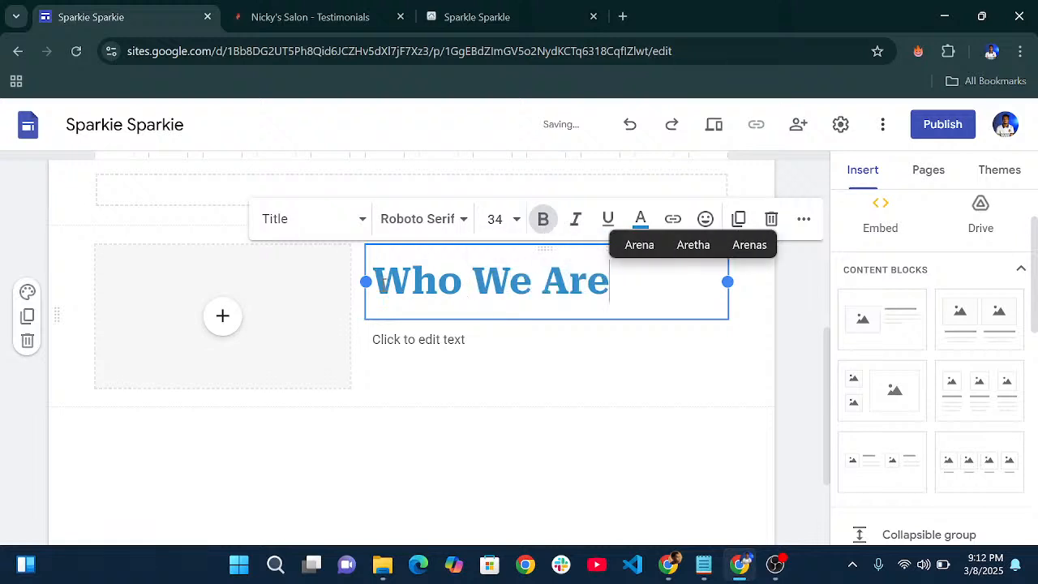
left_click(358, 224)
left_click(314, 350)
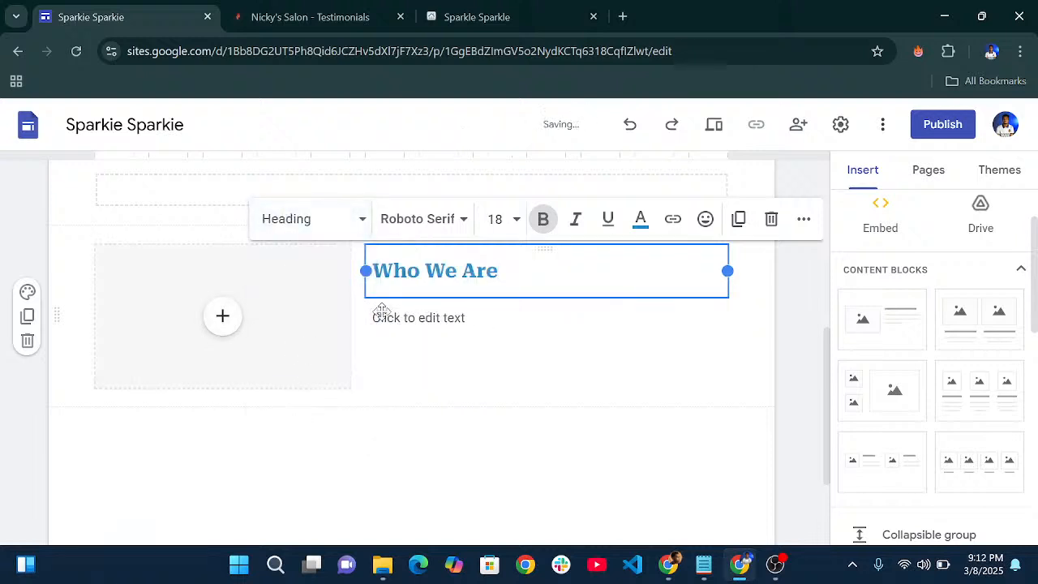
- Upload team.jpg into the image placeholder and set it to Fit, uncropped
left_click(233, 322)
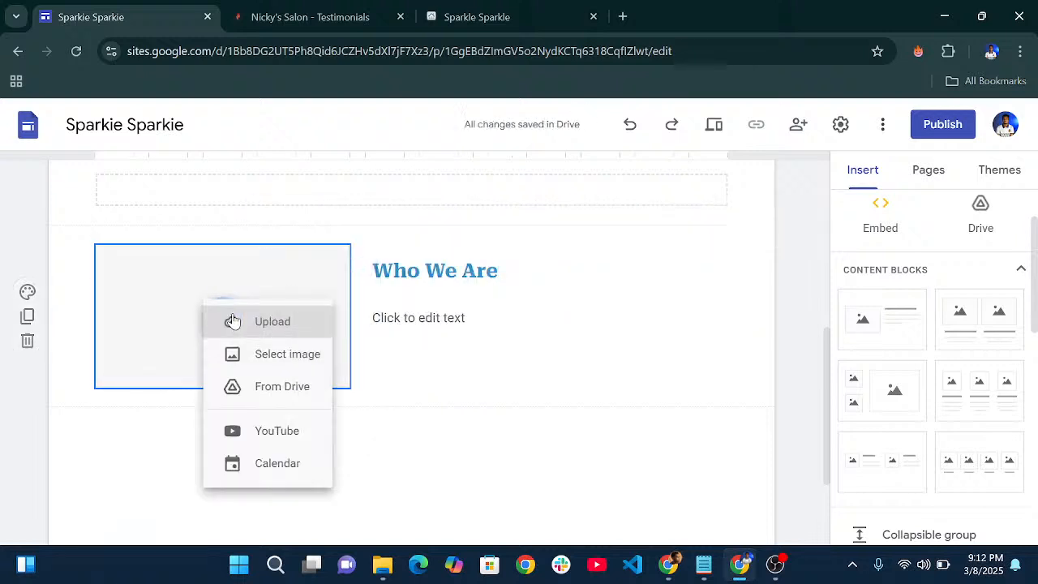
left_click(444, 324)
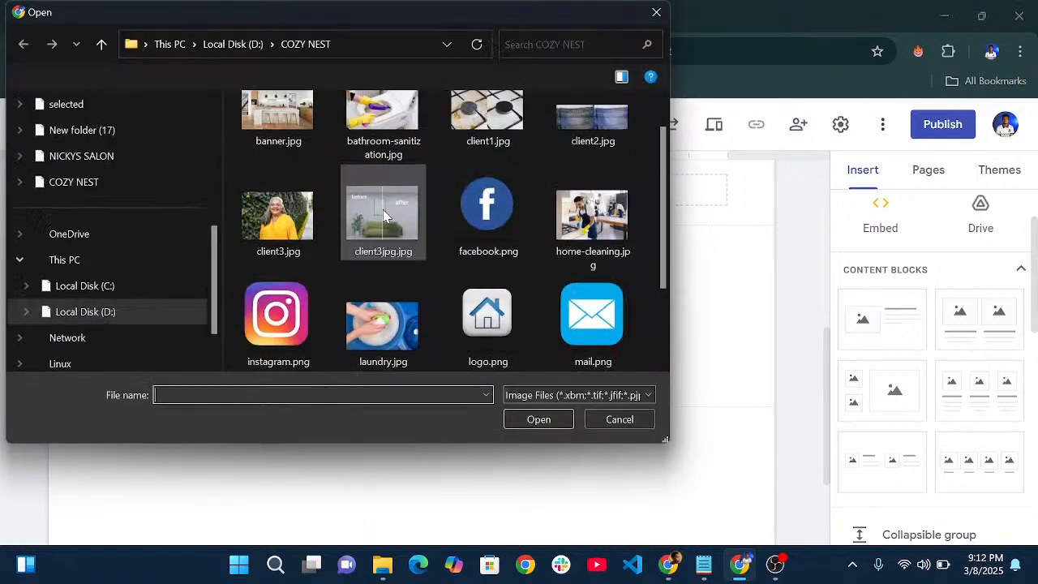
scroll(405, 236, "down", 2)
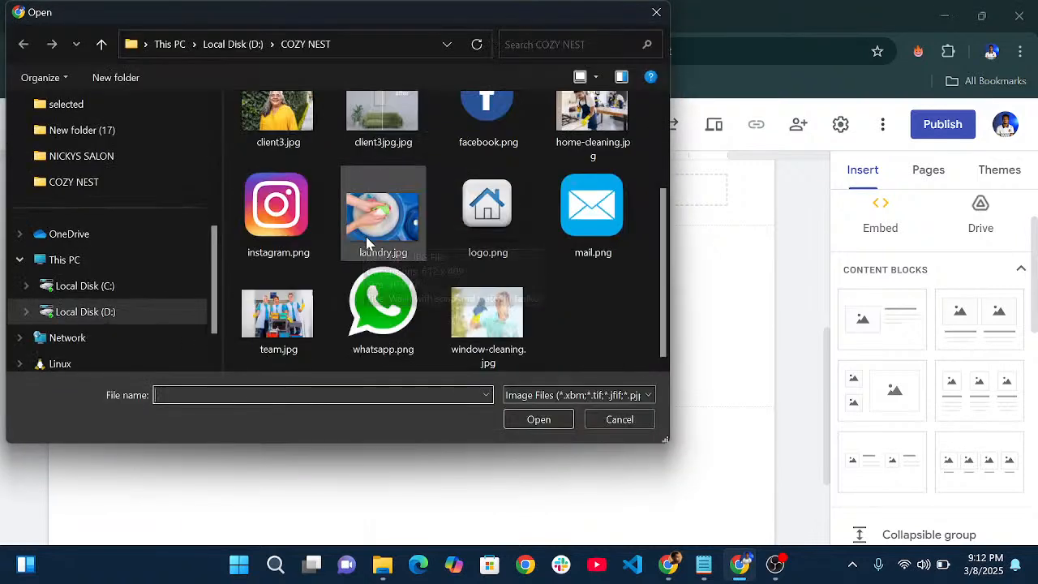
left_click(304, 325)
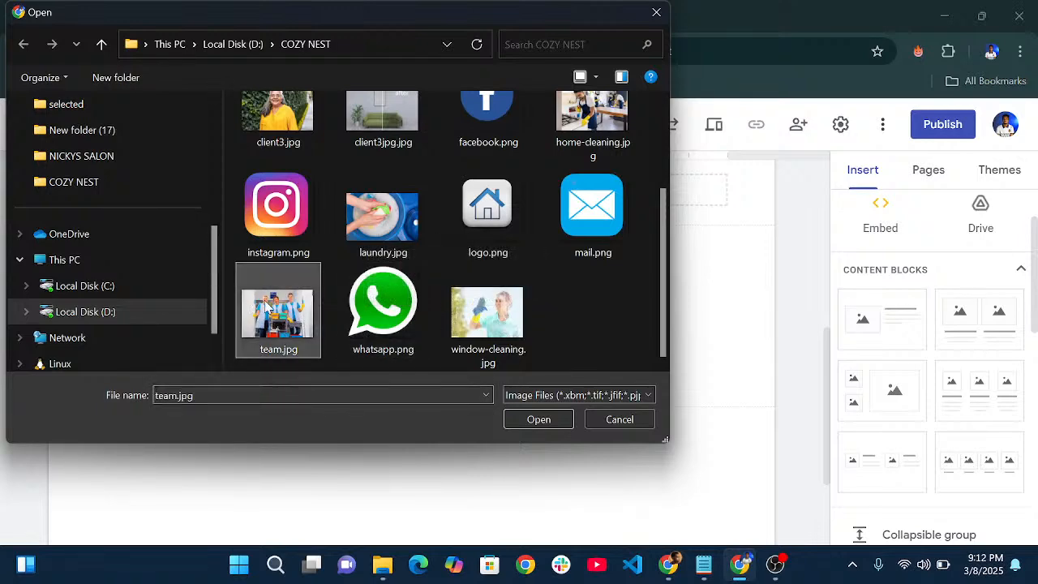
left_click(528, 421)
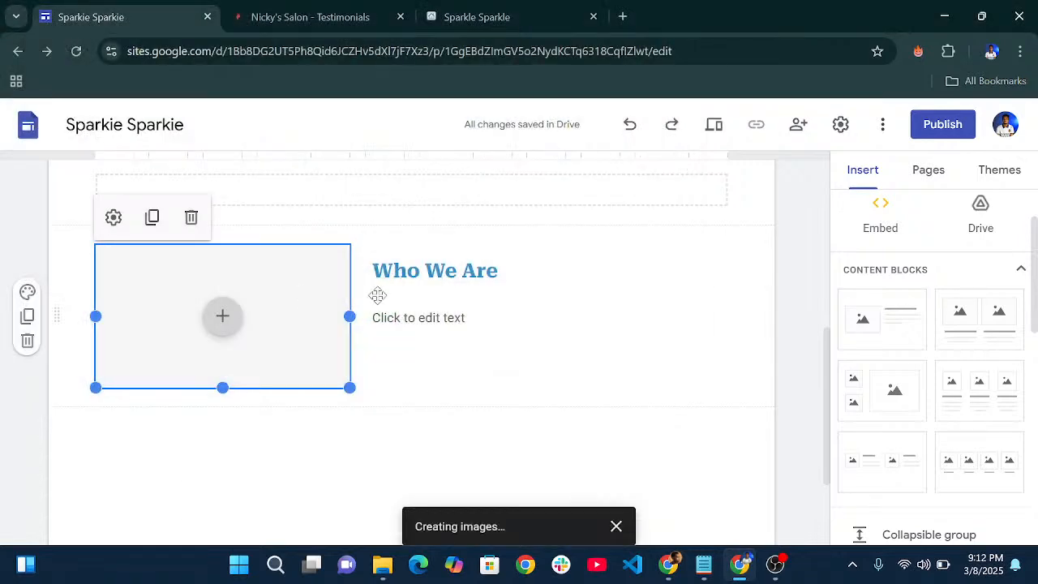
left_click(152, 217)
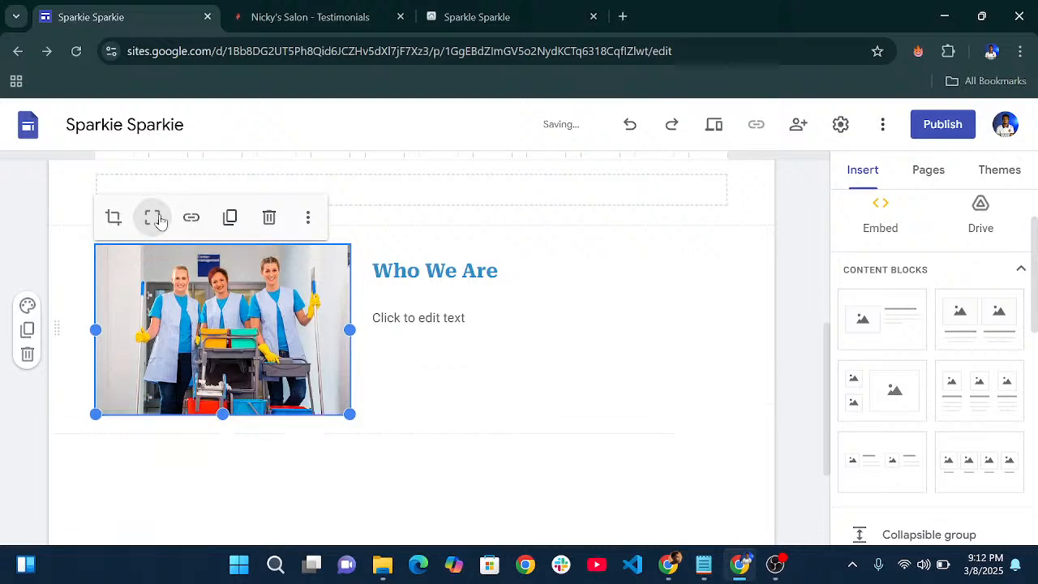
- Copy the Cozy Nest description line from the notes for the text box
left_click(412, 317)
left_click(704, 565)
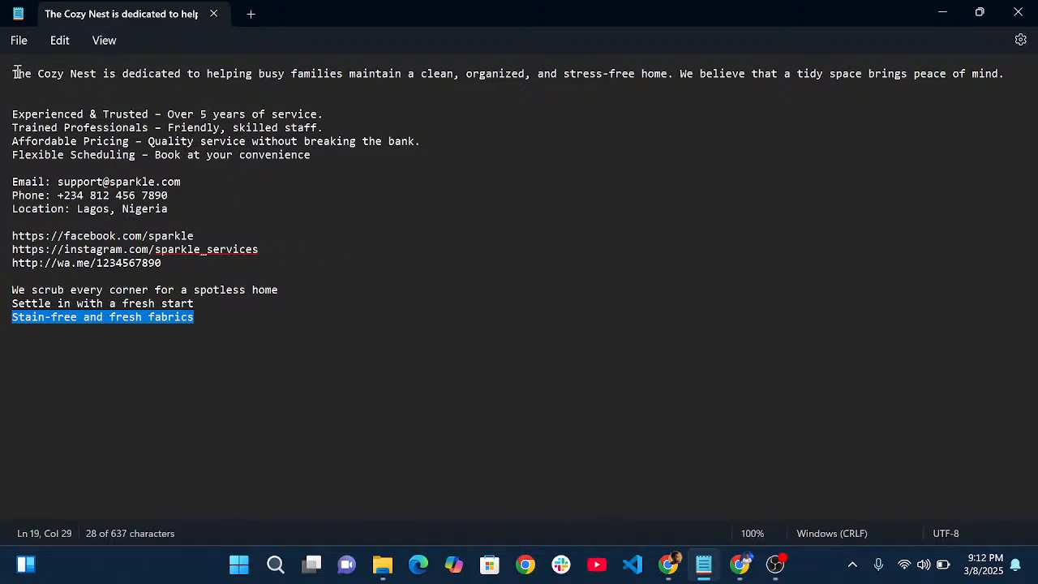
left_click_drag(13, 73, 808, 107)
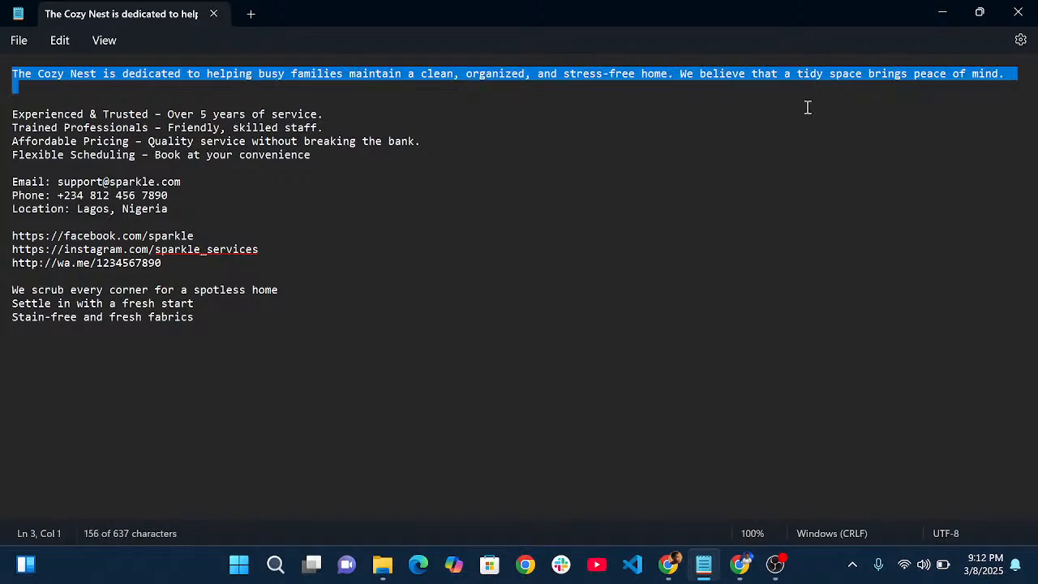
key("ctrl+c")
left_click(740, 565)
- Paste the team description and replace 'Cozy Nest' with 'Sparkie Sparkie', tidying the leftover letter and space
key("ctrl+v")
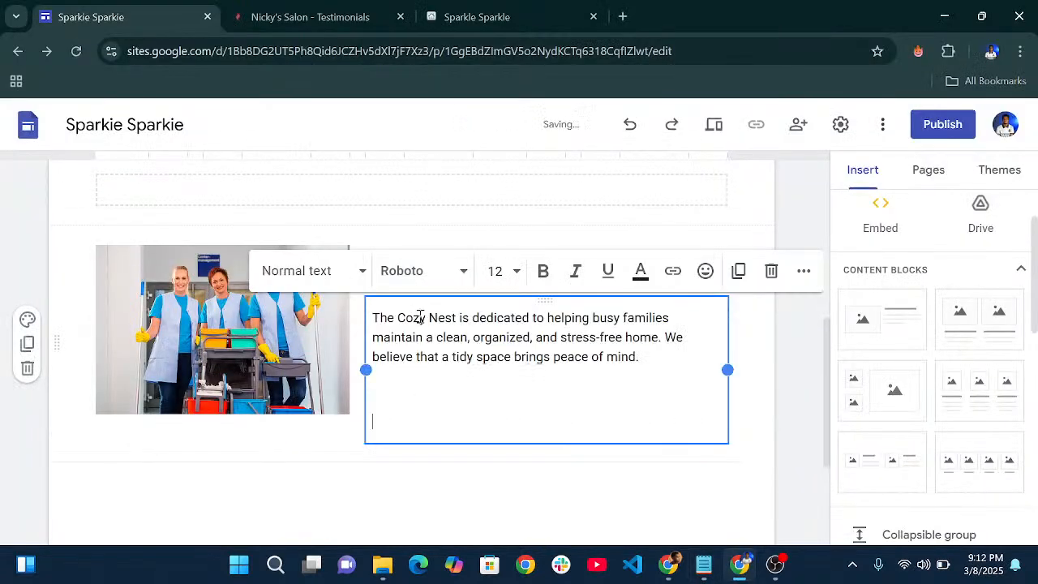
key("BackSpace")
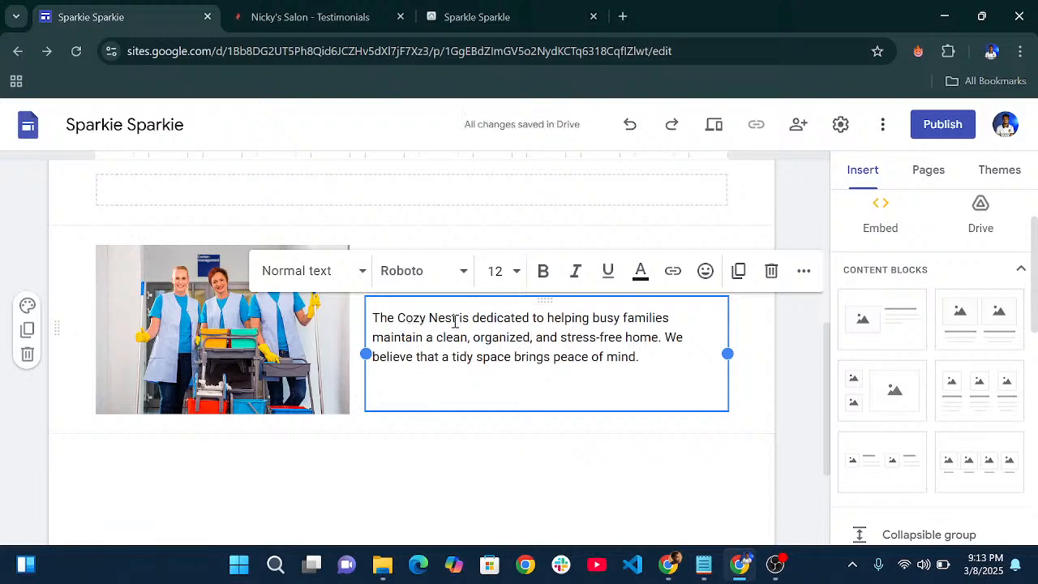
left_click_drag(456, 321, 415, 317)
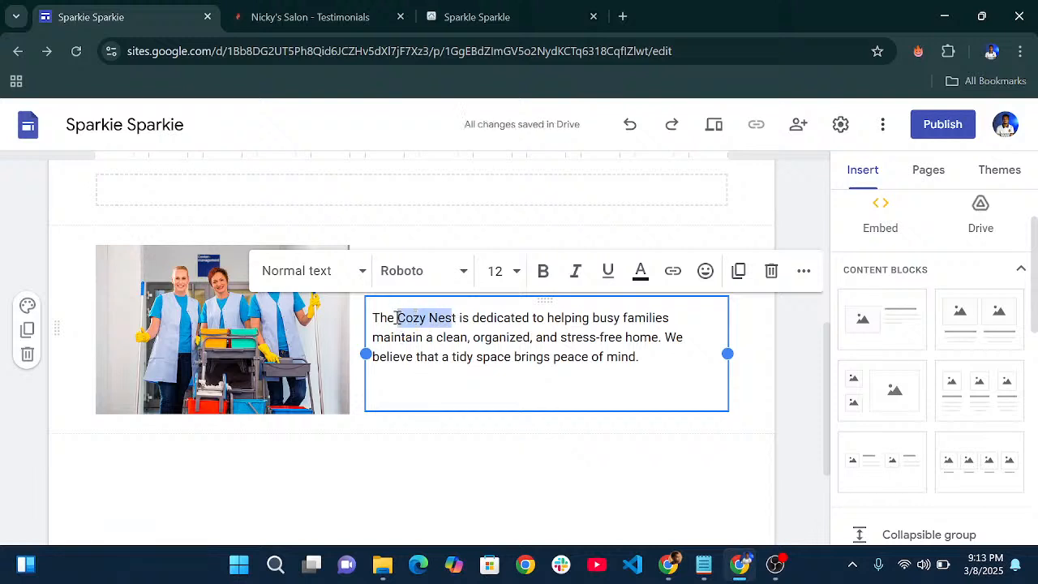
type("Sparkie")
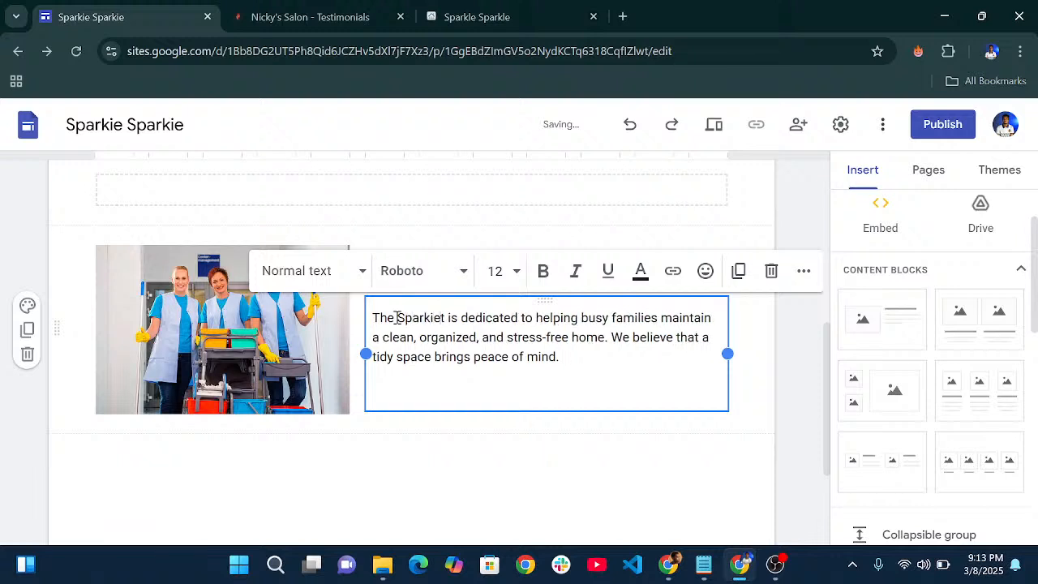
type(" Spa")
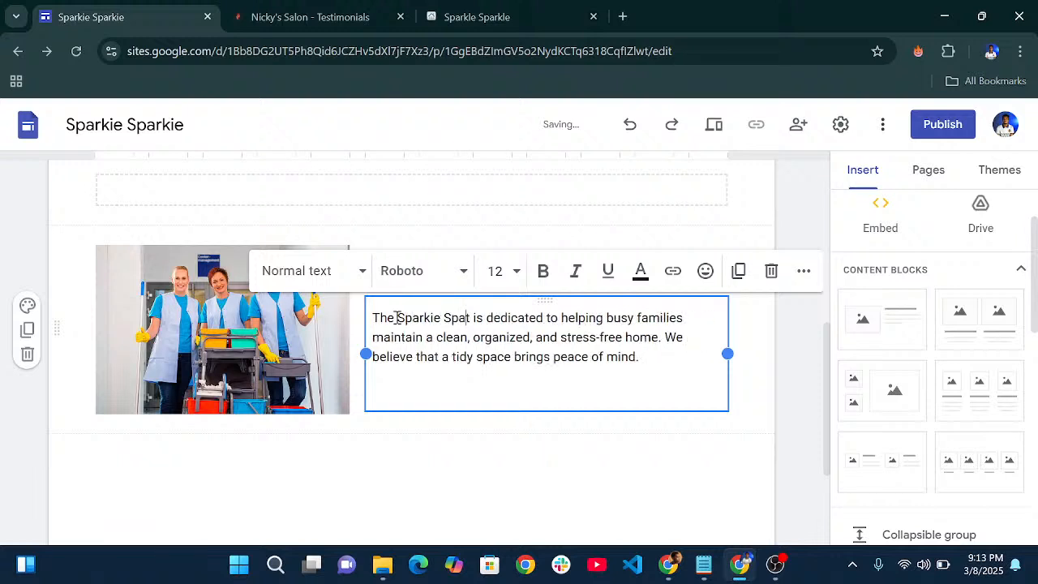
type("rkie")
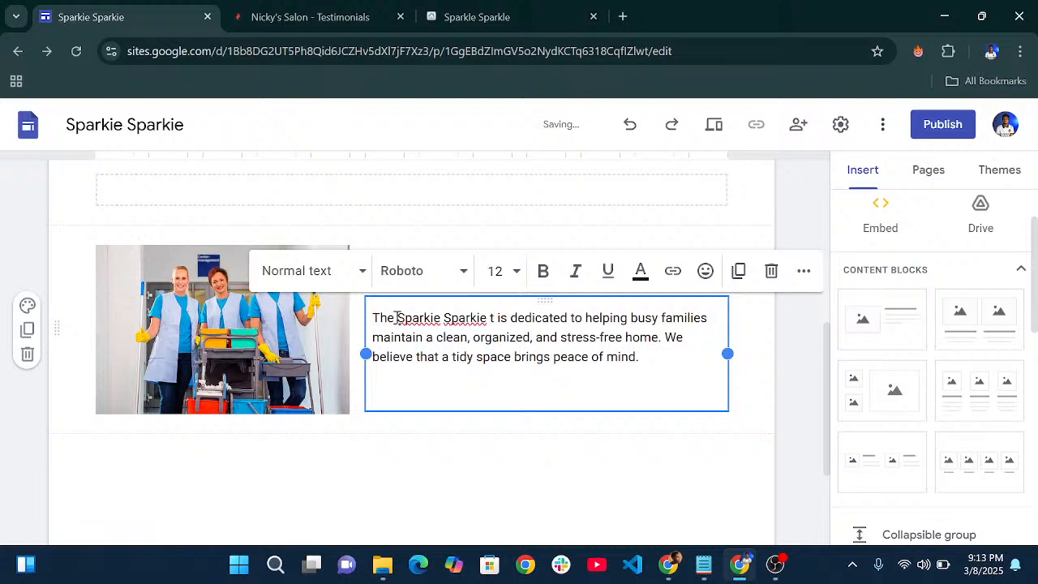
key("Delete")
key("BackSpace")
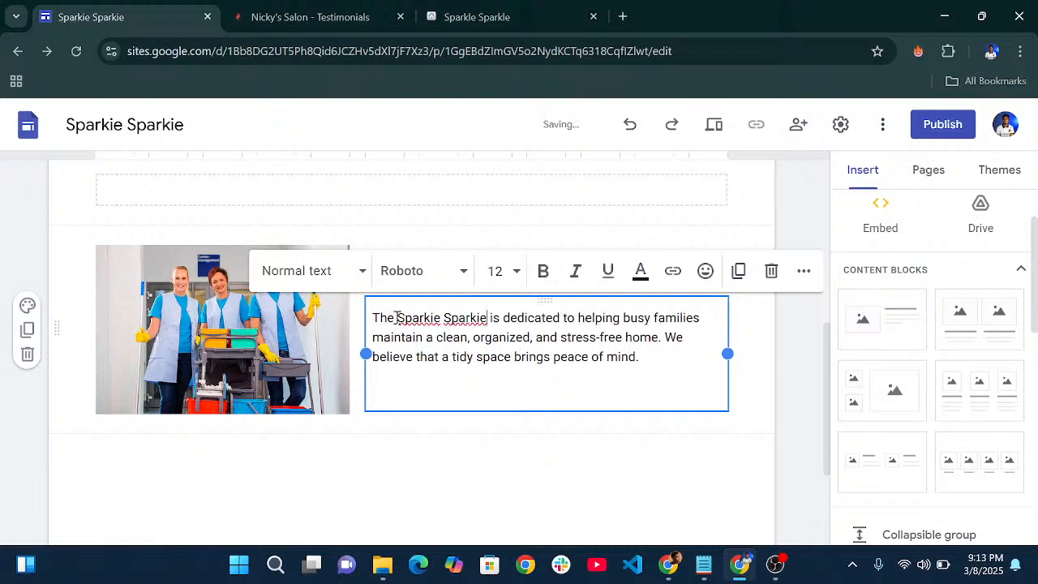
left_click(452, 444)
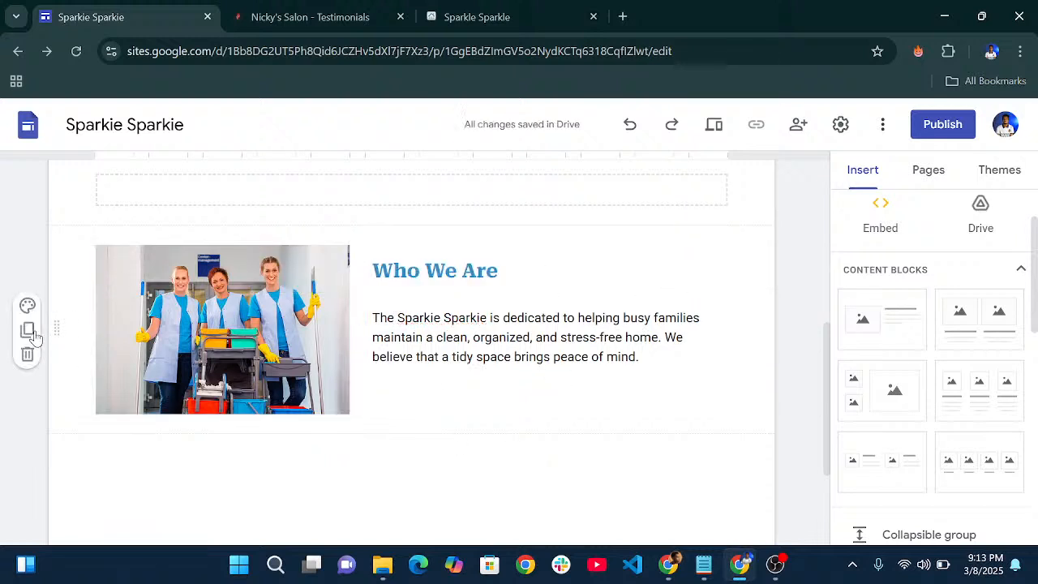
- Apply section color Style 2 (dark blue with white text) to the Who We Are section
left_click(26, 307)
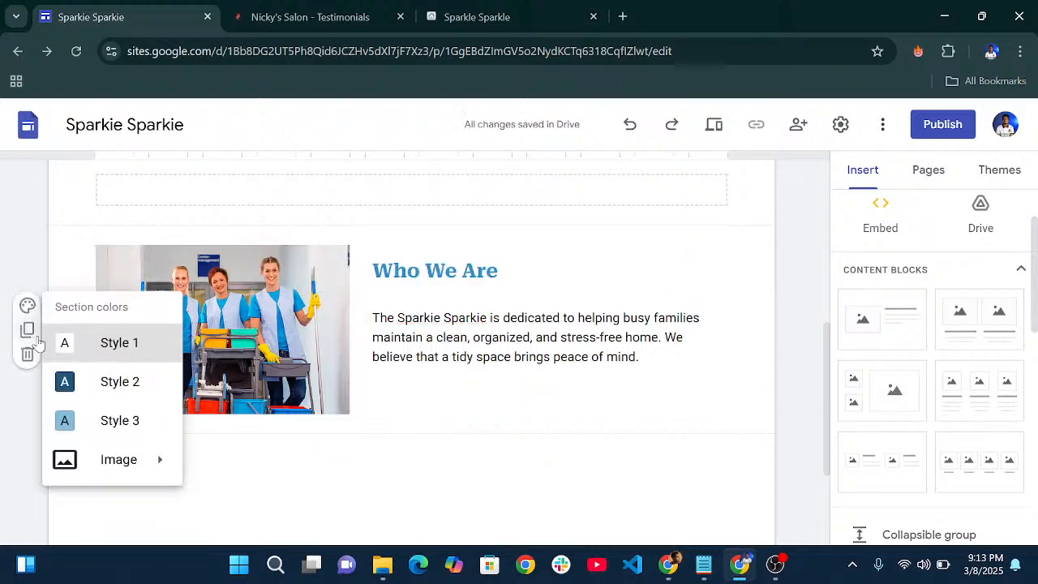
left_click(102, 393)
scroll(736, 339, "up", 2)
scroll(730, 337, "down", 2)
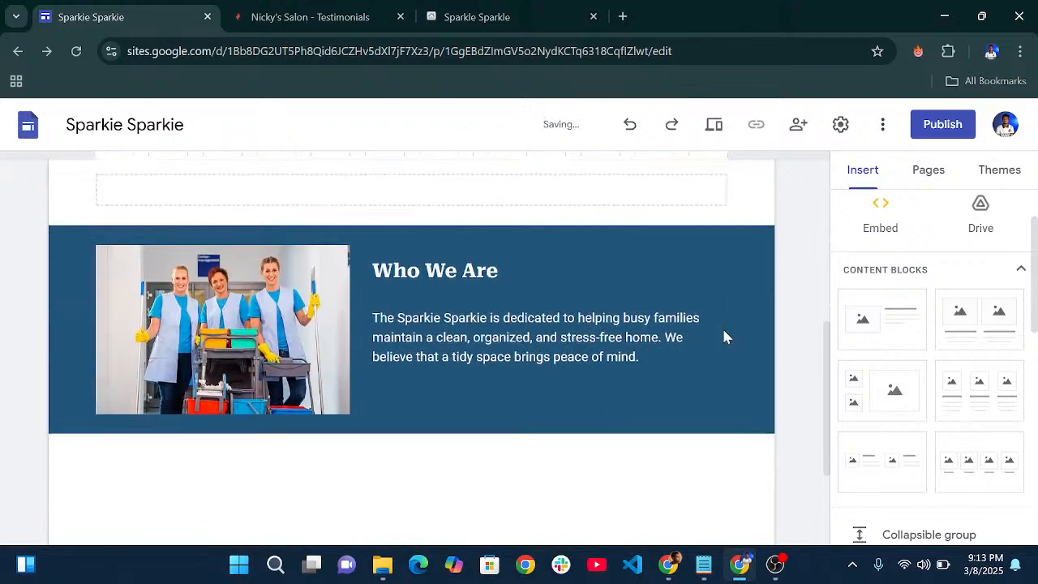
scroll(512, 311, "down", 2)
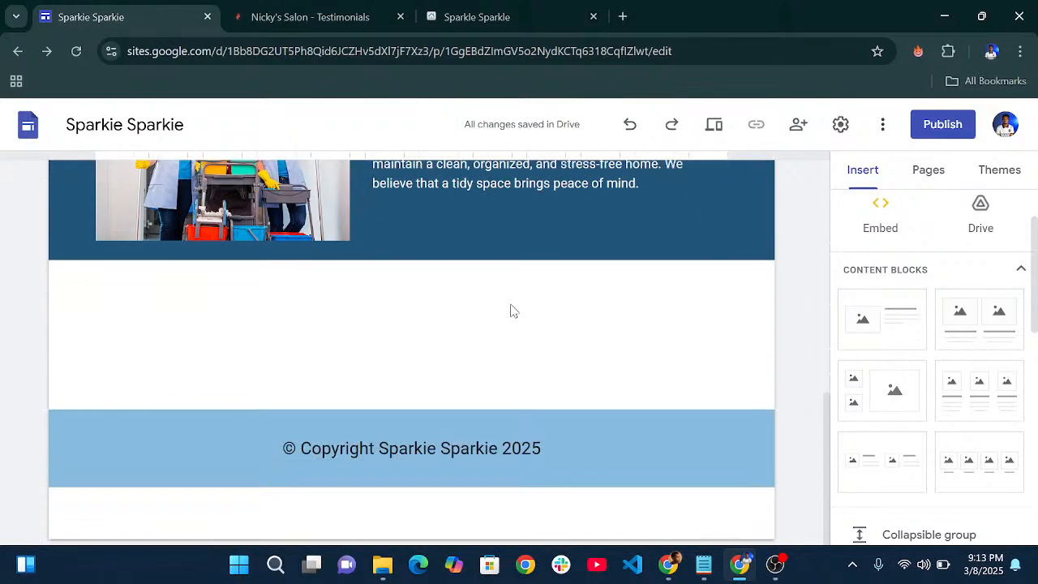
scroll(519, 294, "up", 1)
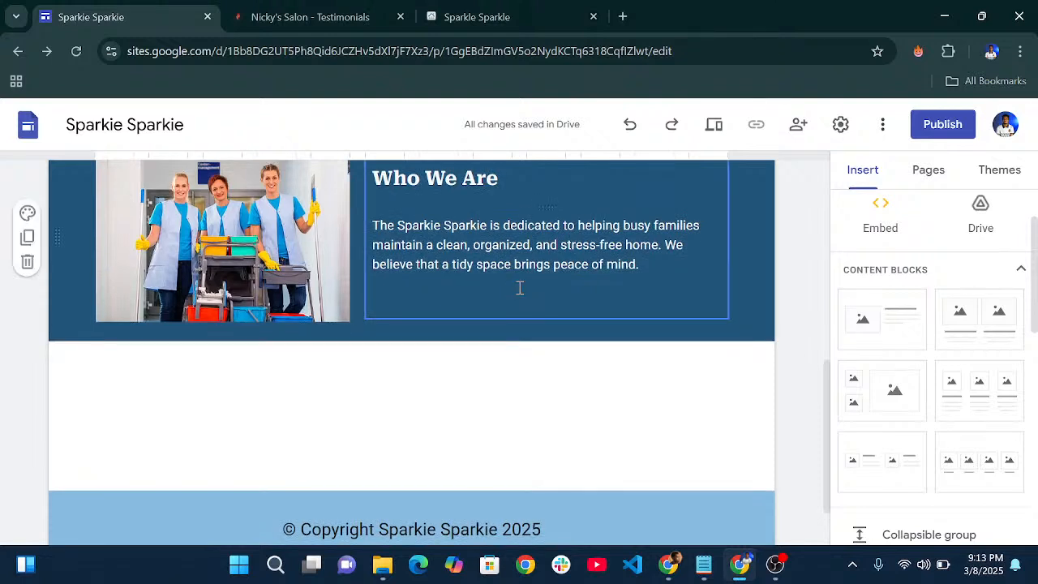
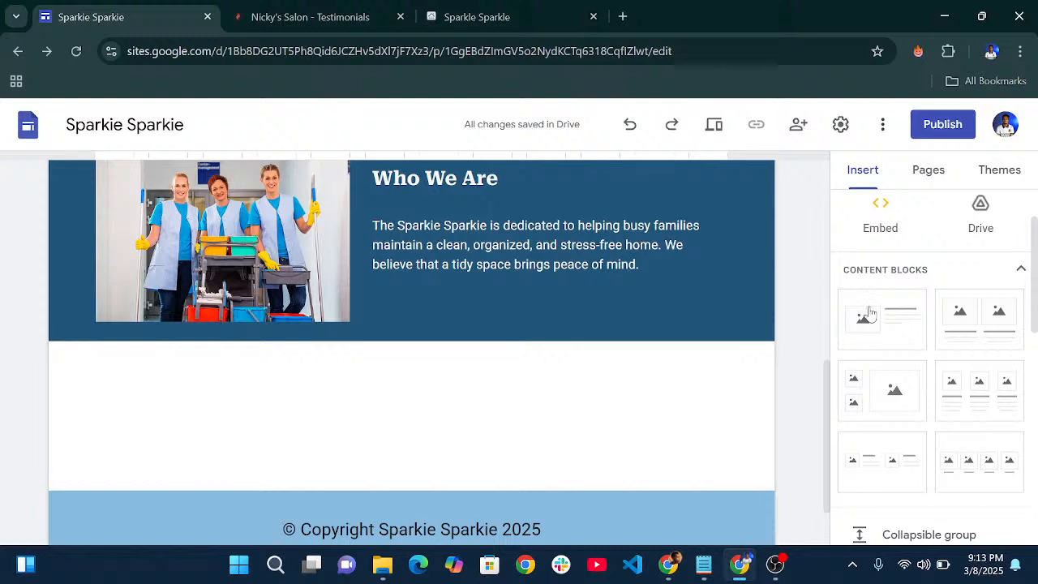
- Add a spacer below the Who We Are section
scroll(907, 369, "down", 1)
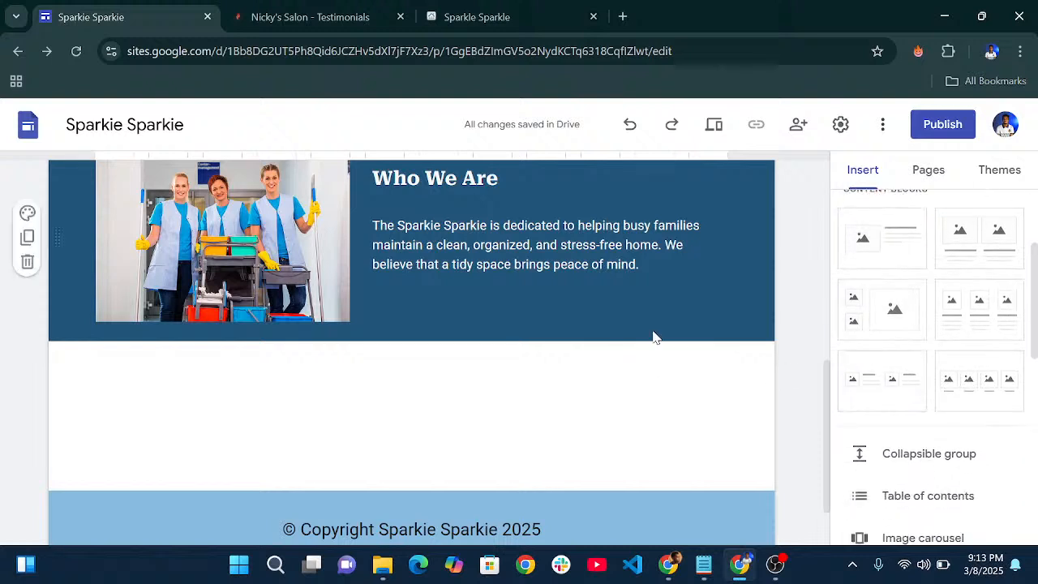
scroll(933, 365, "up", 2)
scroll(899, 406, "down", 4)
left_click(897, 496)
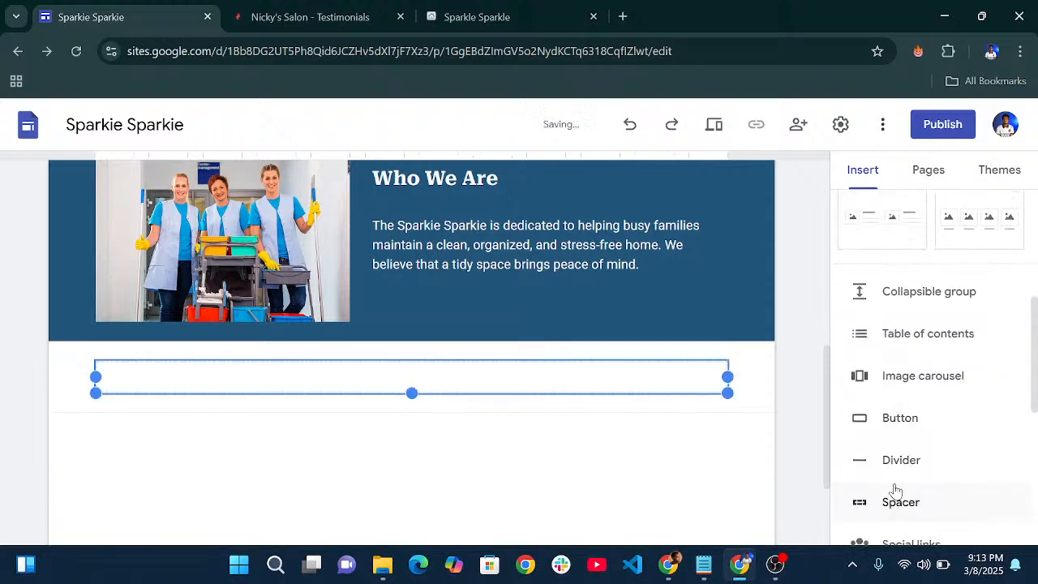
left_click(447, 358)
scroll(893, 362, "up", 1)
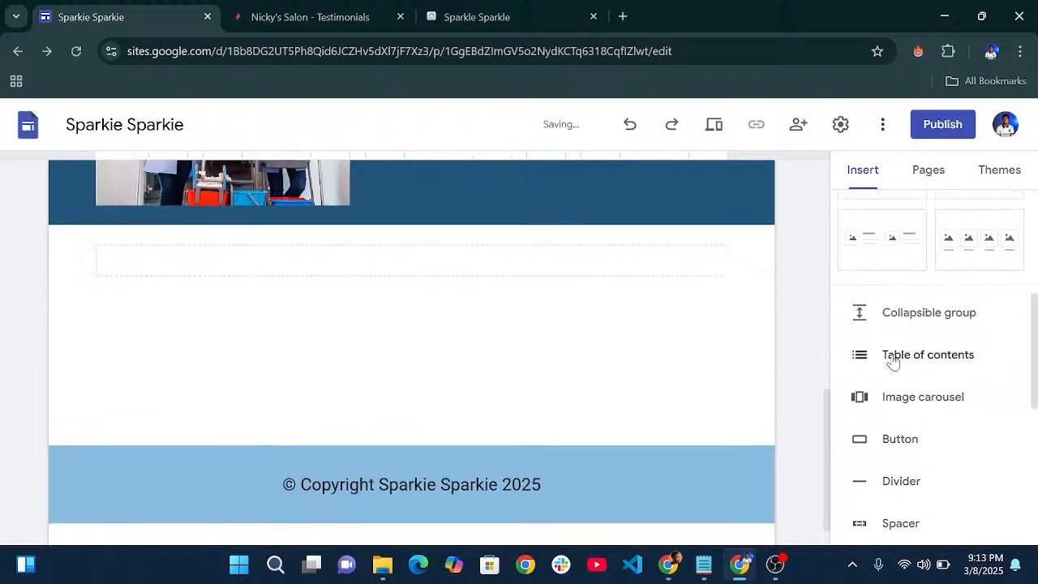
scroll(907, 369, "up", 2)
scroll(910, 371, "down", 2)
scroll(905, 343, "up", 4)
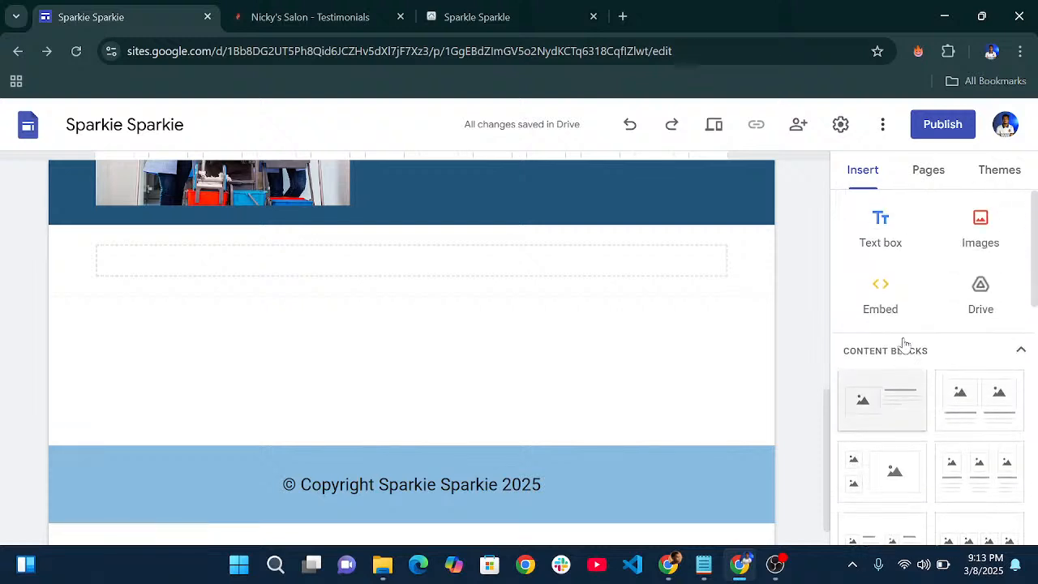
- Add a text box reading 'Why You Choose Us' styled as Heading
left_click(880, 232)
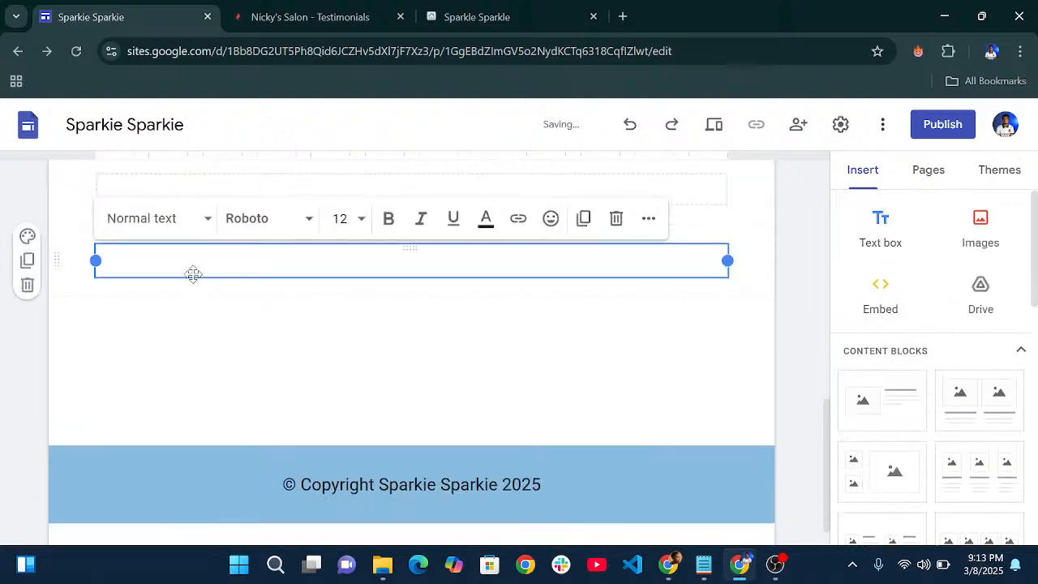
left_click(703, 565)
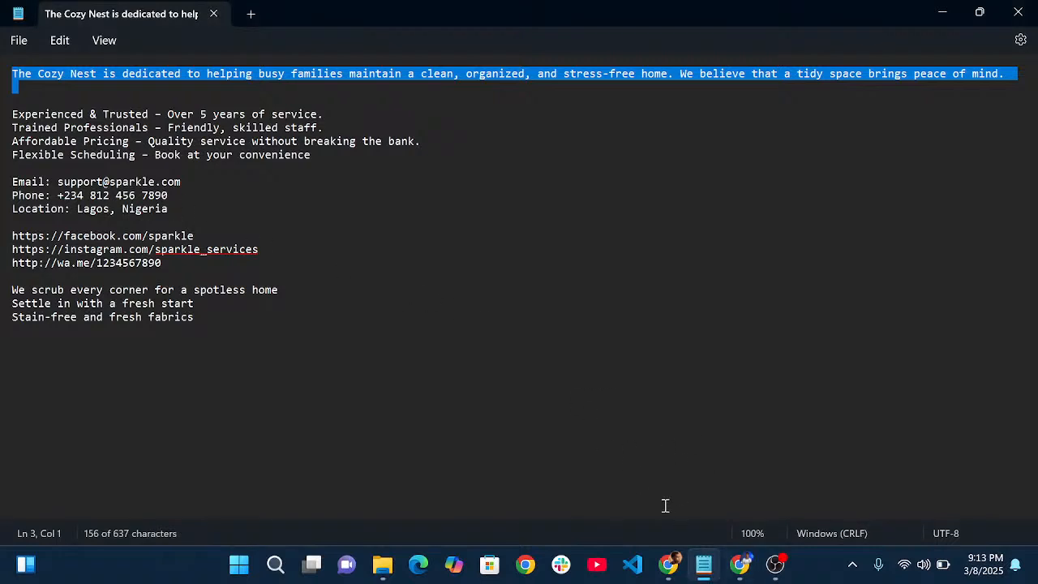
left_click(941, 15)
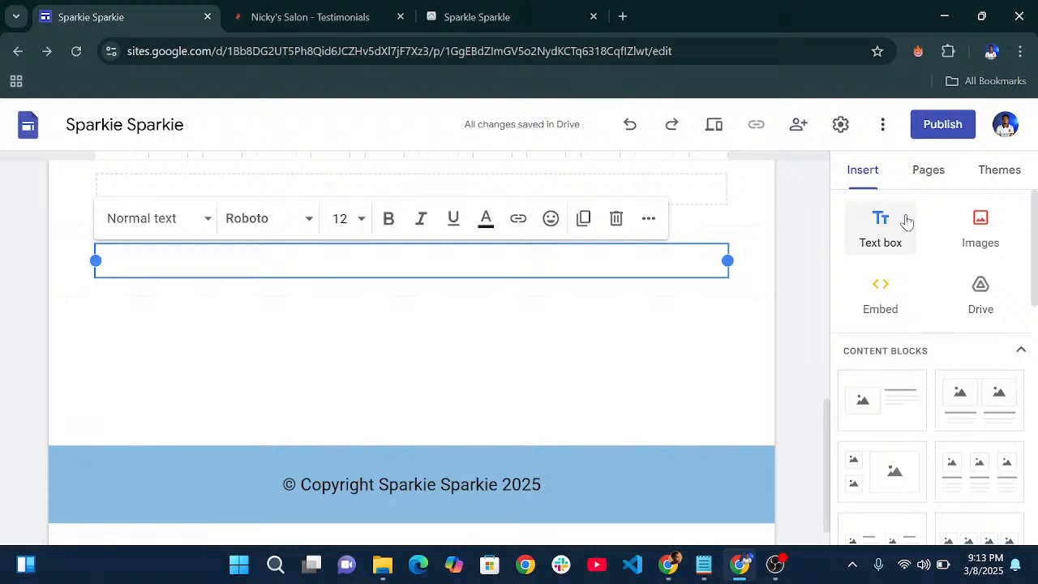
type("Why")
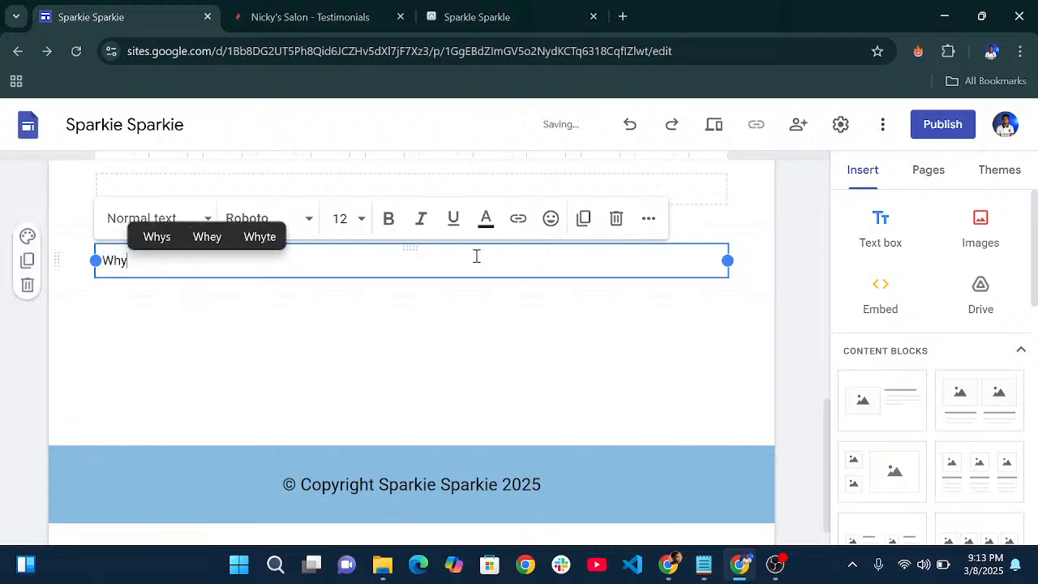
type(" You")
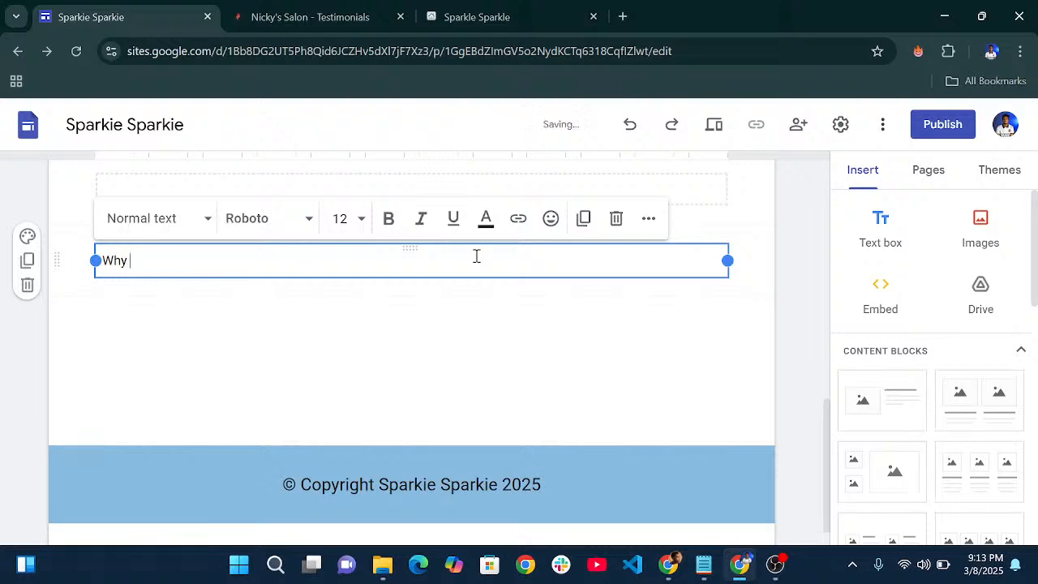
type(" Choose s")
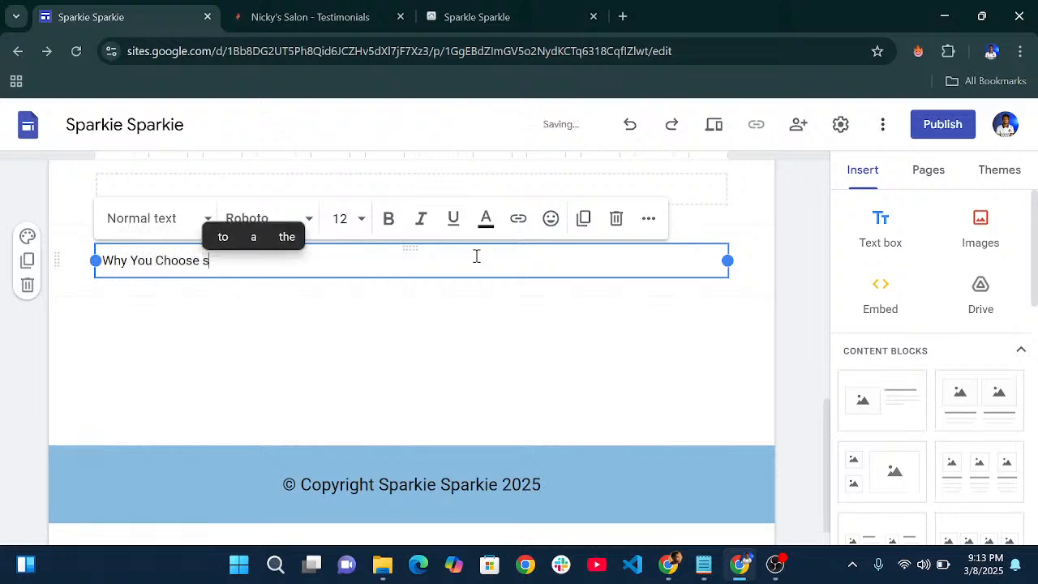
key("BackSpace")
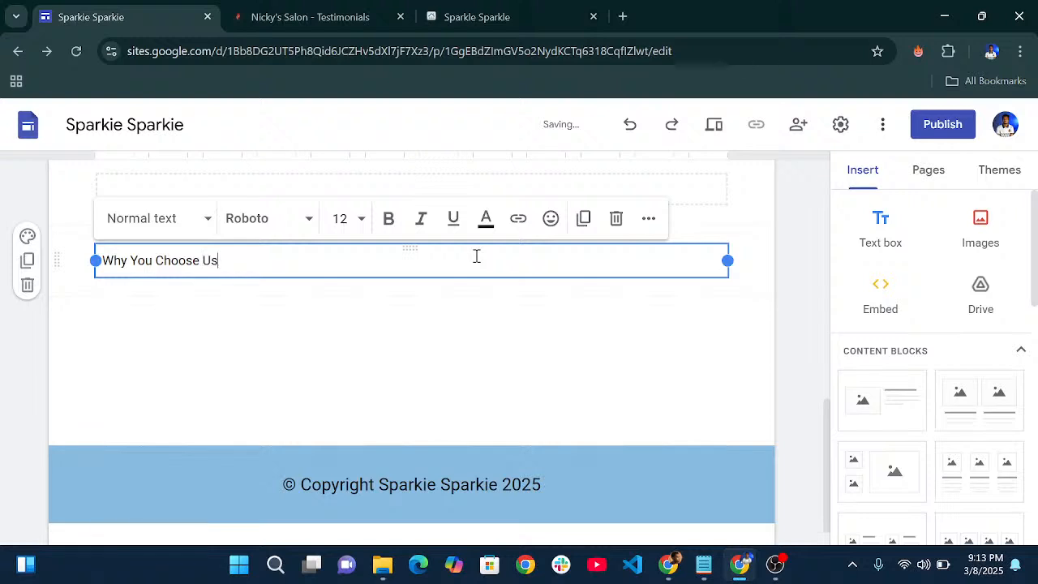
left_click(200, 223)
left_click(161, 344)
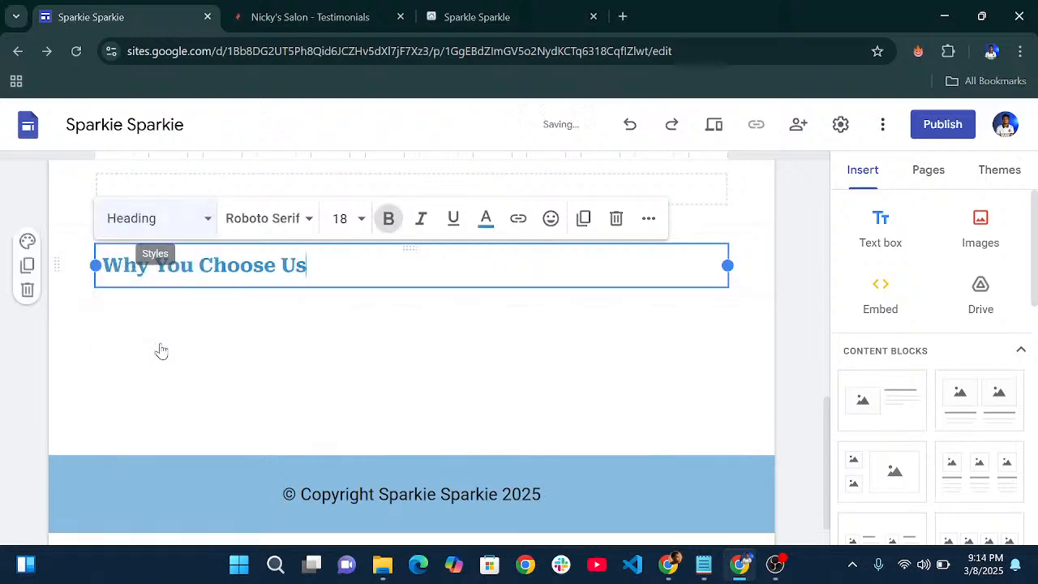
left_click(436, 338)
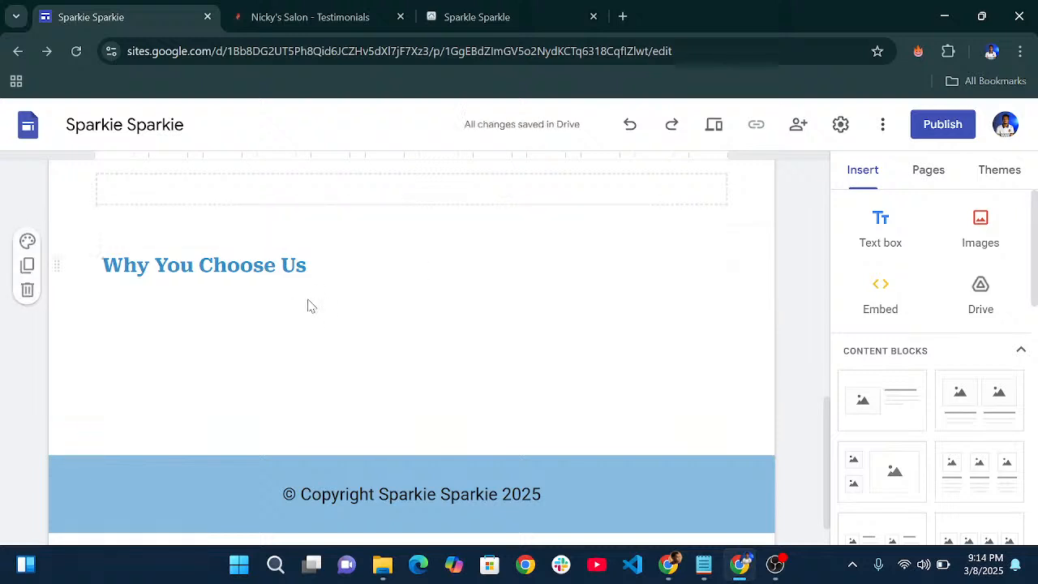
scroll(486, 312, "down", 1)
left_click(592, 220)
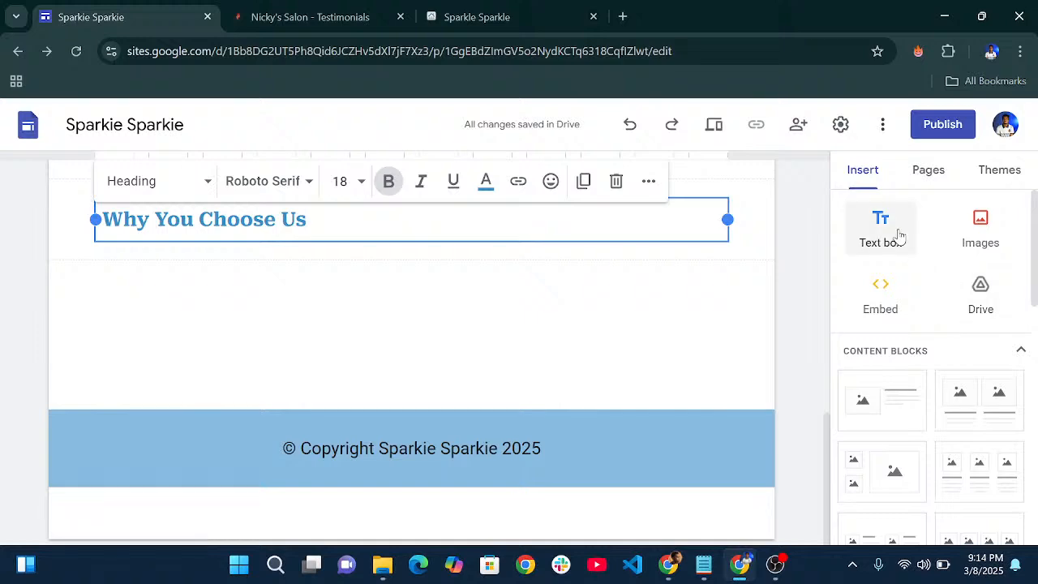
- Paste the four feature lines from the notes into a new text box below the heading
left_click(898, 235)
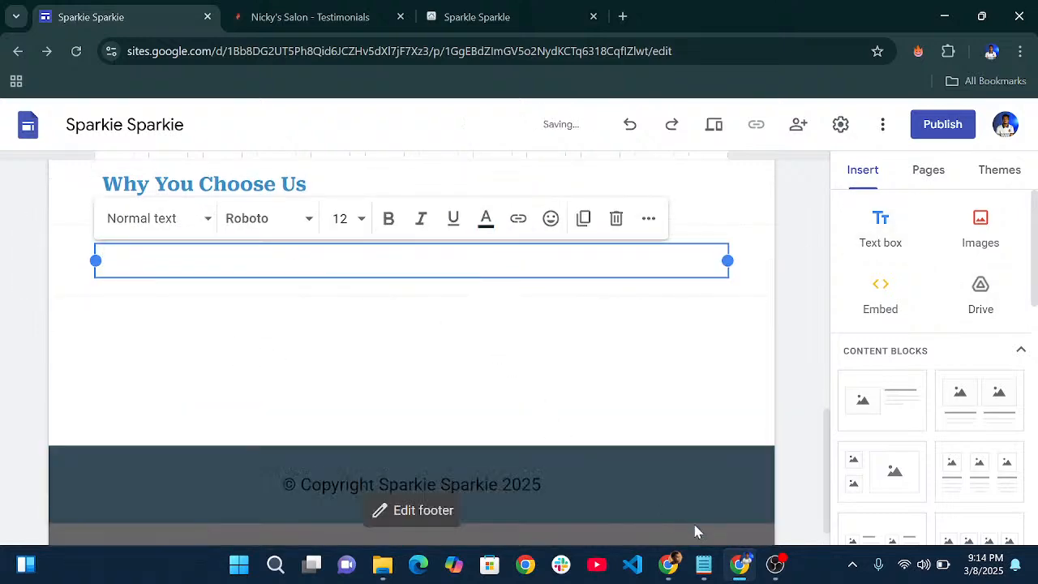
left_click(704, 565)
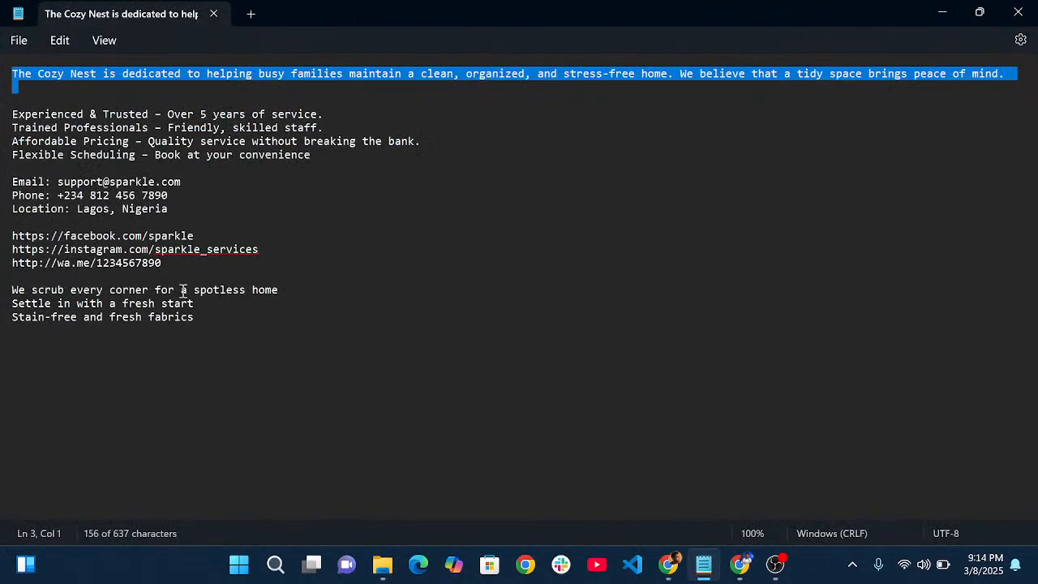
left_click_drag(333, 168, 0, 122)
key("ctrl+c")
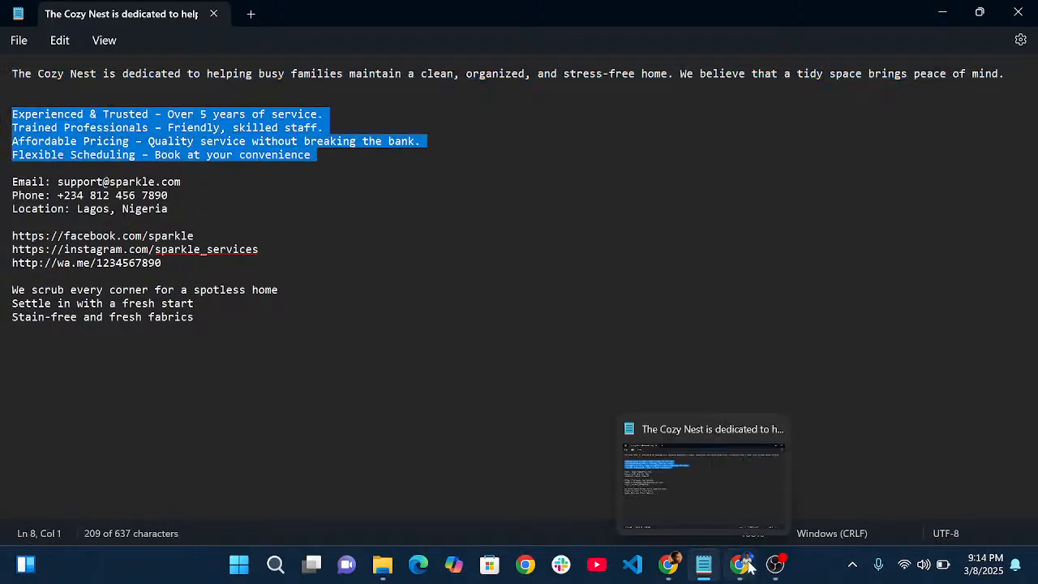
left_click(704, 566)
key("ctrl+v")
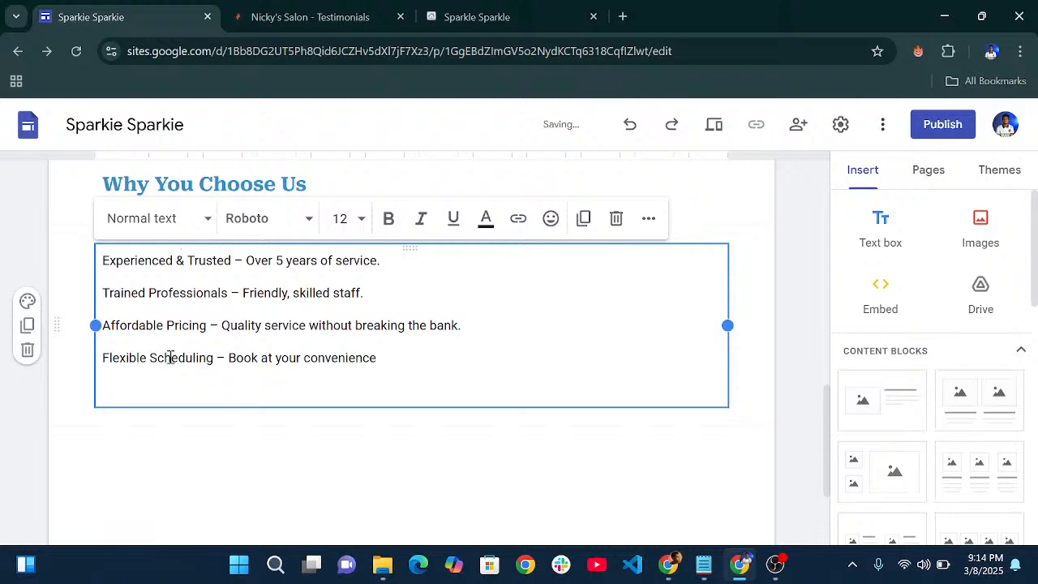
key("BackSpace")
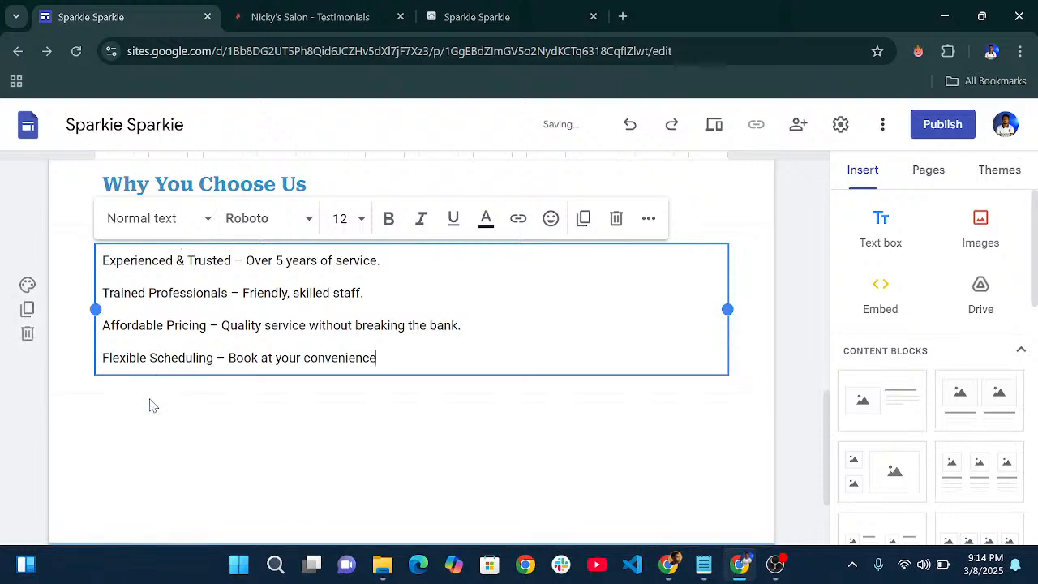
- Make the lines a bulleted list, bolding Experienced & Trusted, Trained Professionals, Affordable Pricing, Flexible Scheduling
left_click_drag(396, 358, 86, 267)
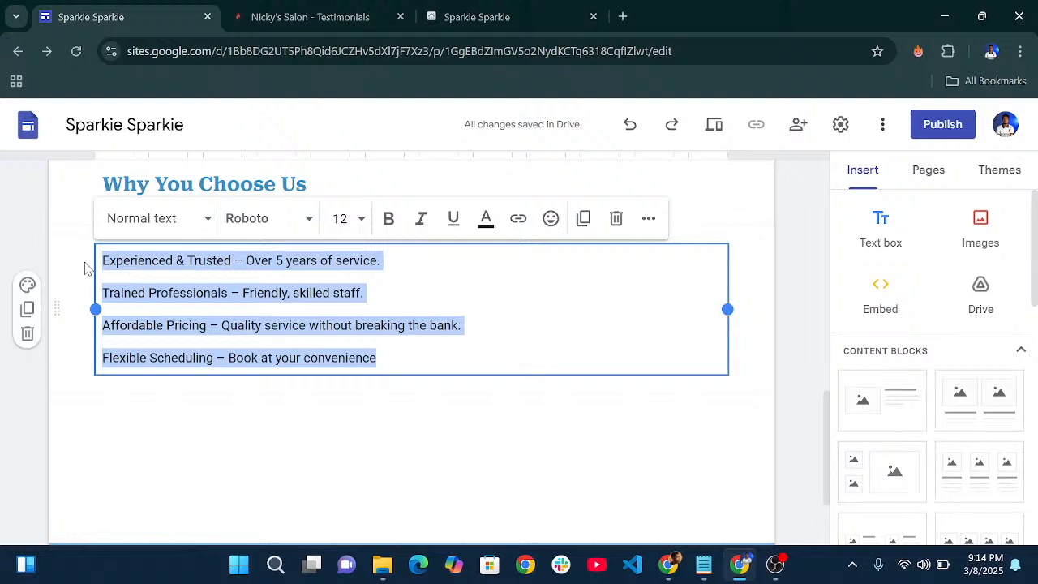
left_click(649, 218)
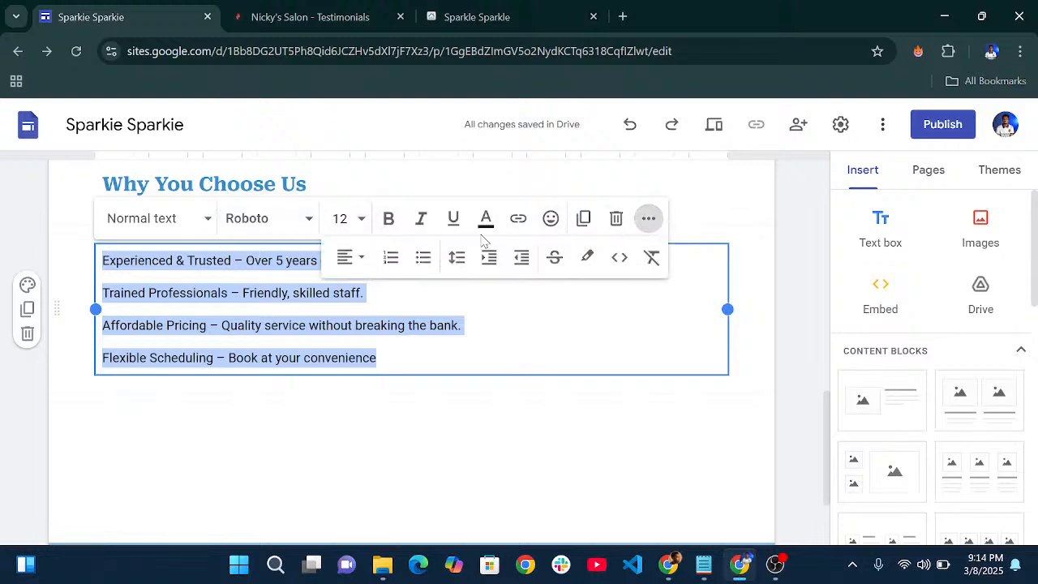
left_click(423, 257)
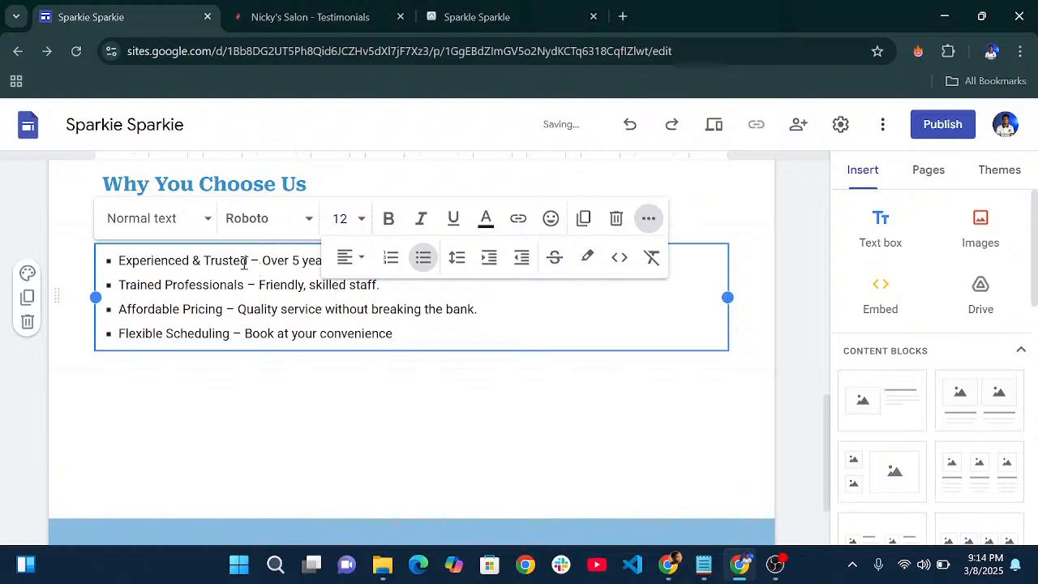
left_click_drag(248, 261, 126, 264)
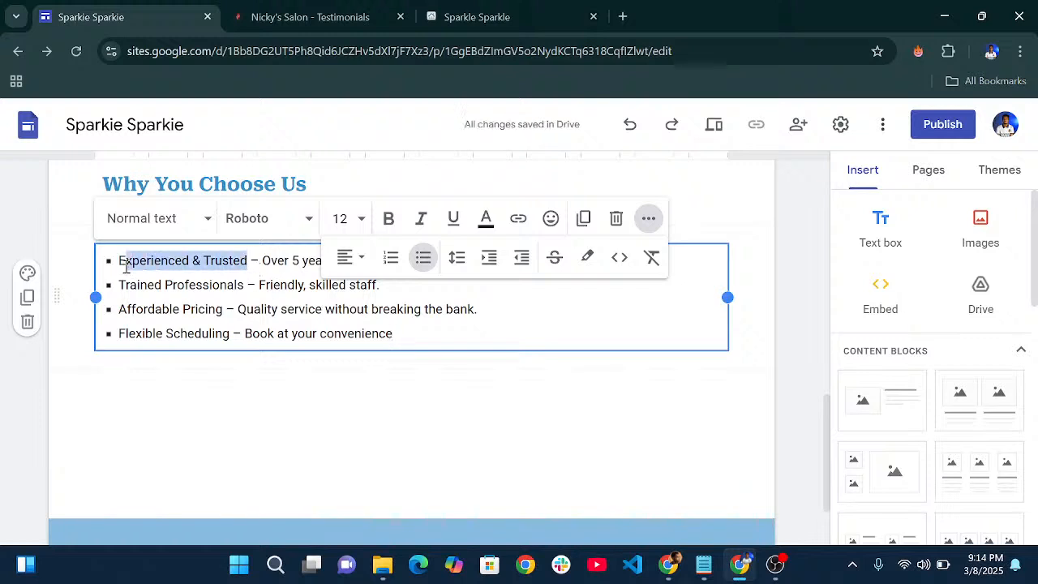
left_click(389, 218)
left_click_drag(245, 285, 118, 286)
left_click(389, 219)
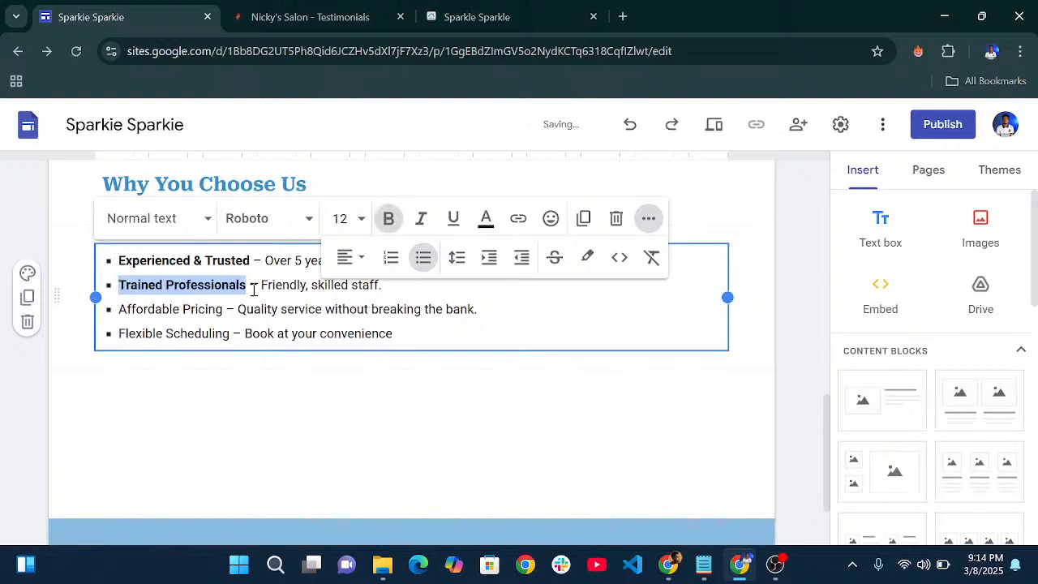
left_click_drag(223, 309, 110, 309)
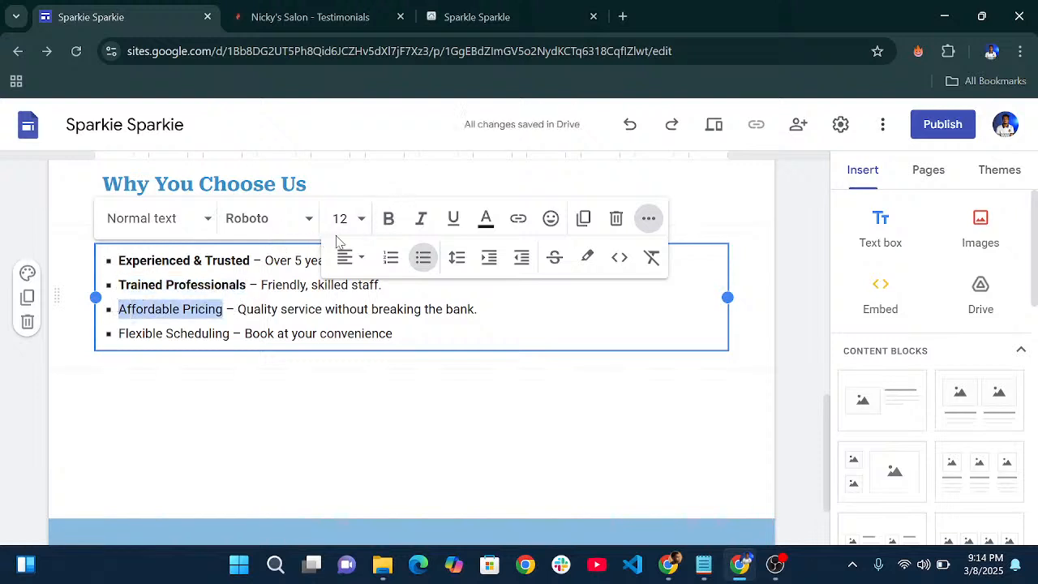
left_click(389, 227)
left_click_drag(229, 334, 124, 335)
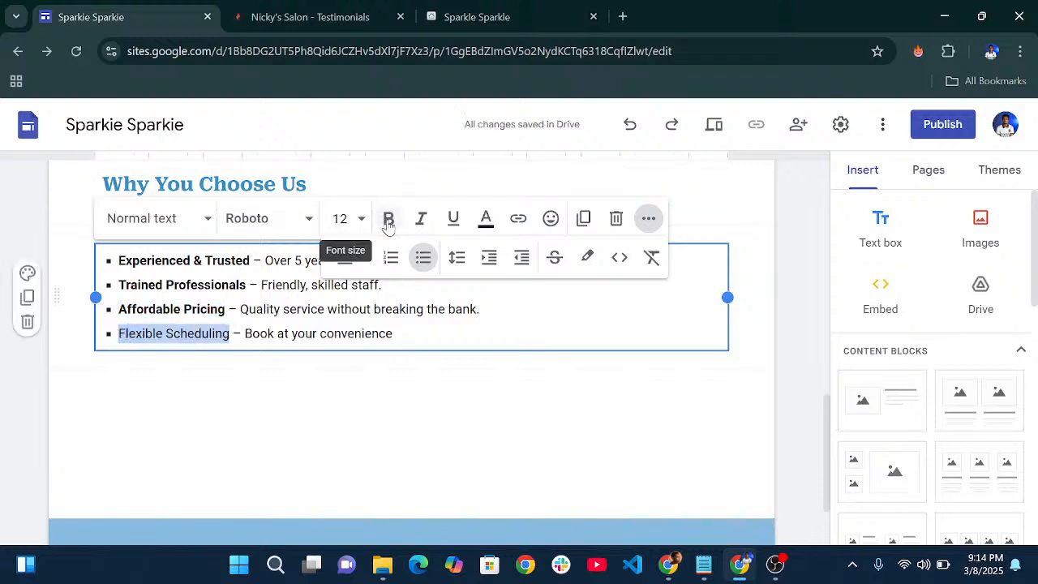
left_click(389, 219)
left_click(452, 327)
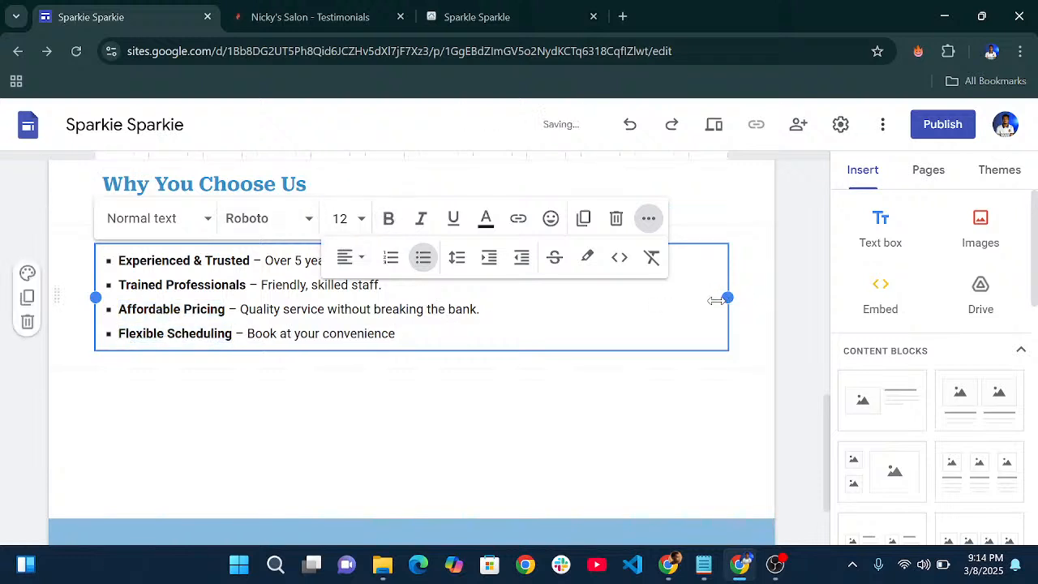
- Set the bullet list's line spacing to Double, after first trying 1.5
left_click(457, 258)
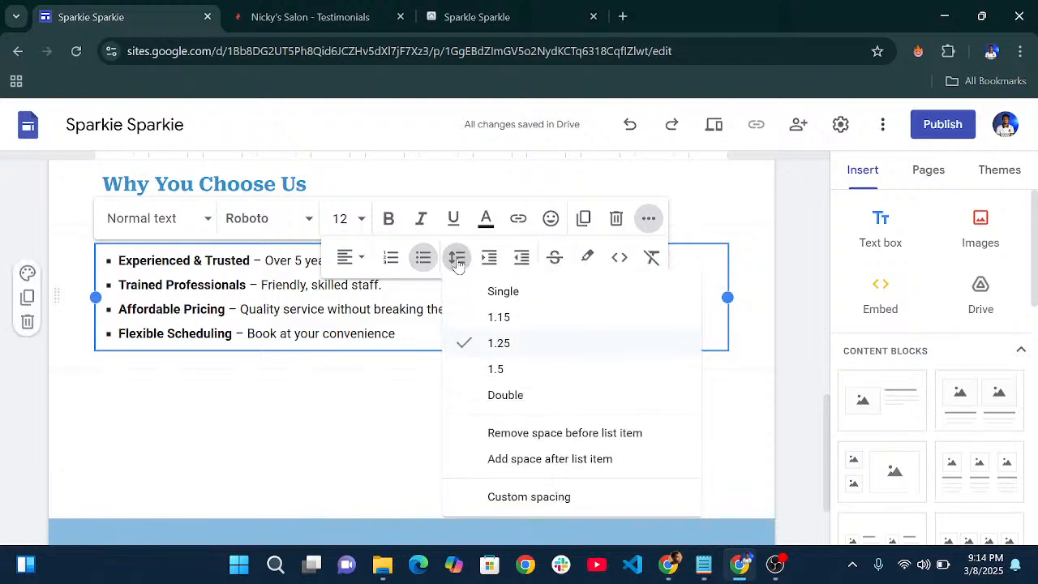
left_click(511, 370)
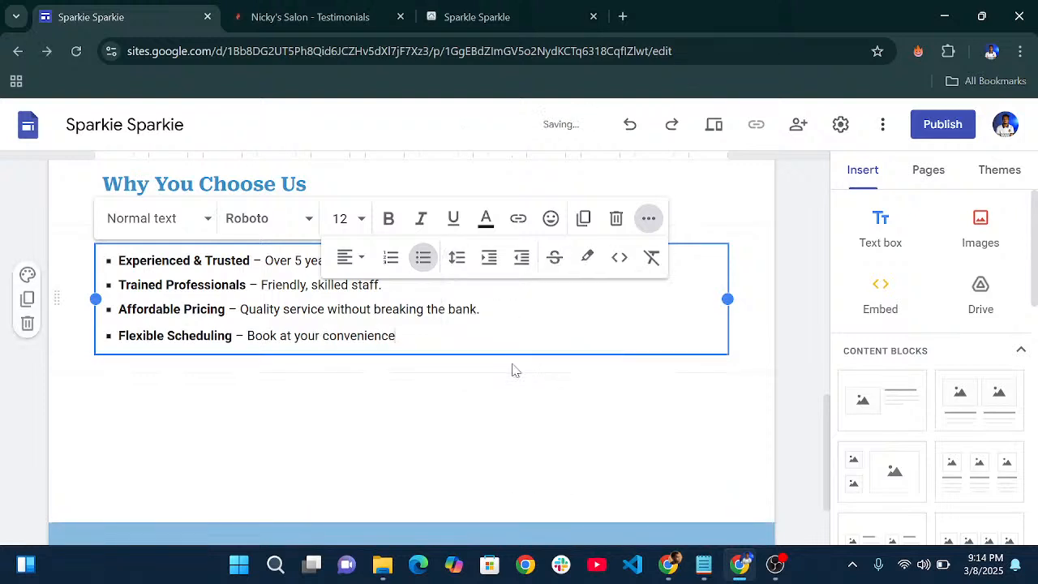
left_click(457, 258)
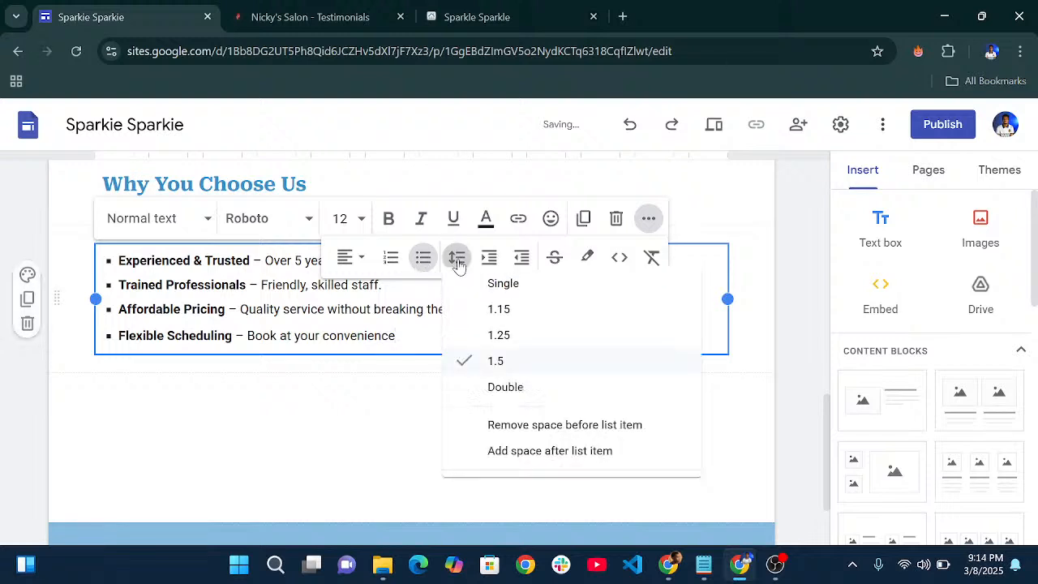
left_click(517, 395)
left_click(412, 375)
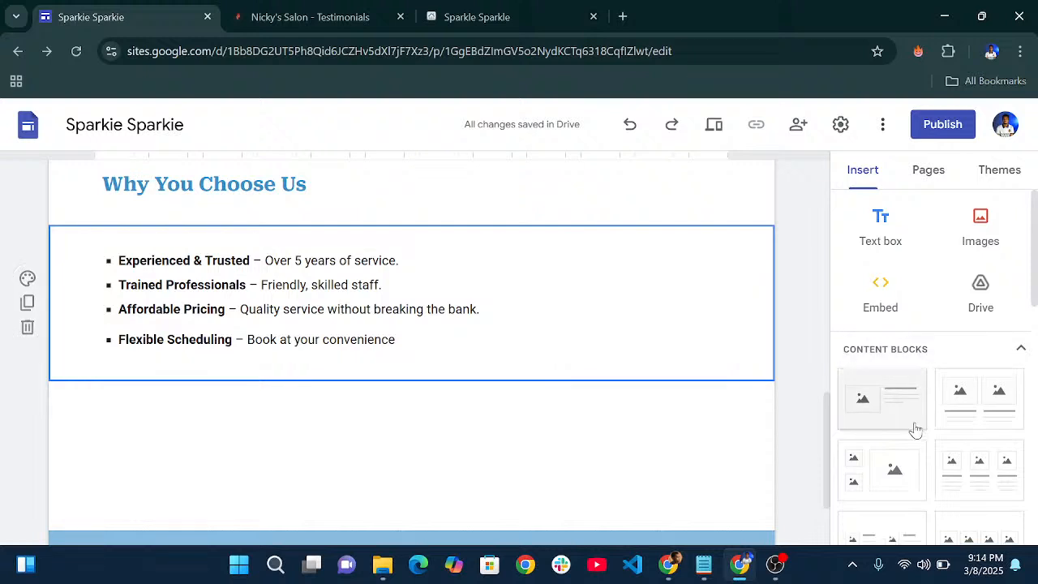
- Insert a 'Contact us today' button linked to the Contact page
scroll(914, 429, "down", 5)
scroll(915, 429, "down", 2)
scroll(915, 428, "up", 4)
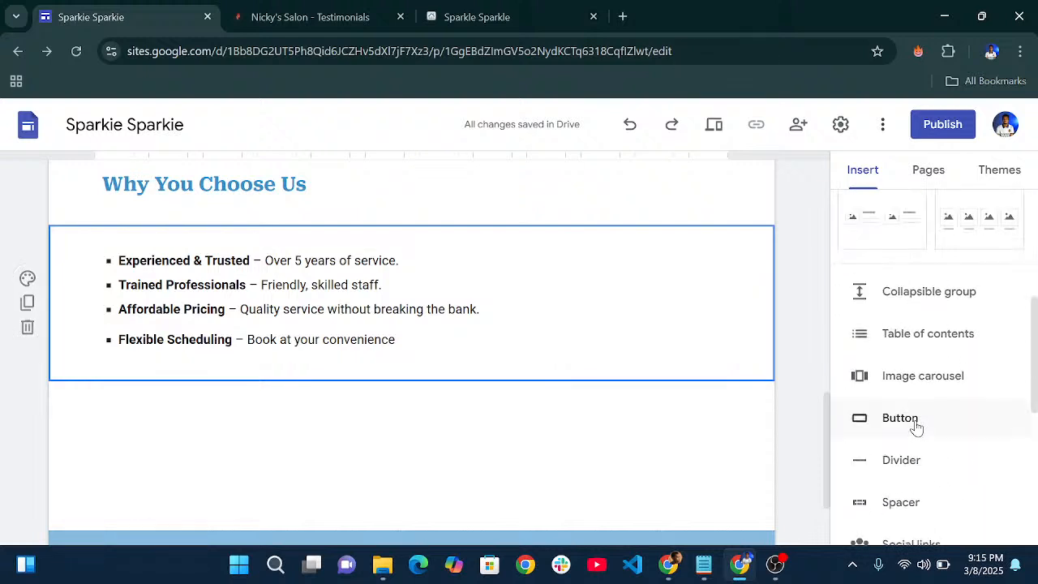
left_click(900, 419)
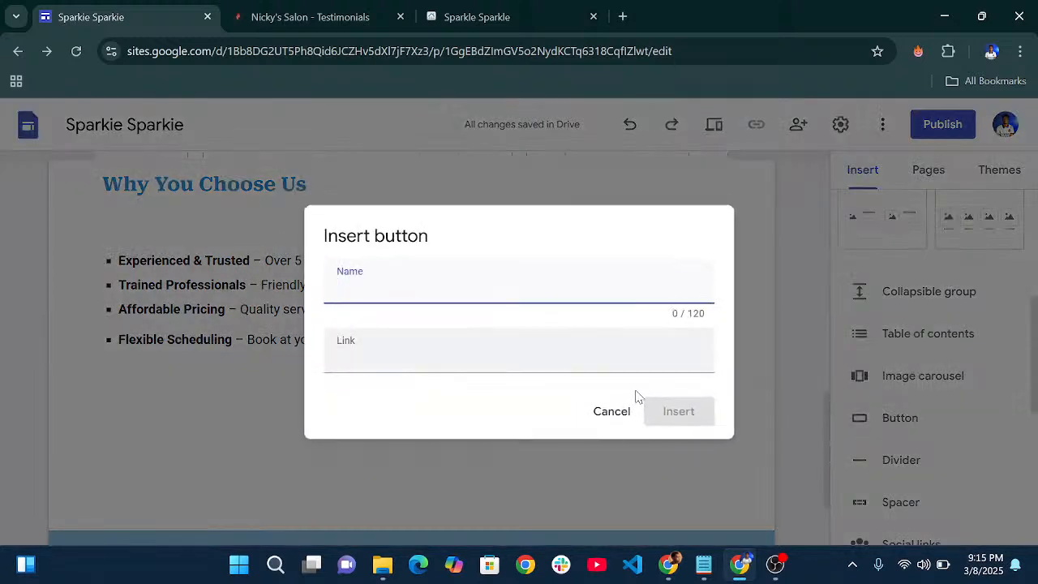
type("Conta")
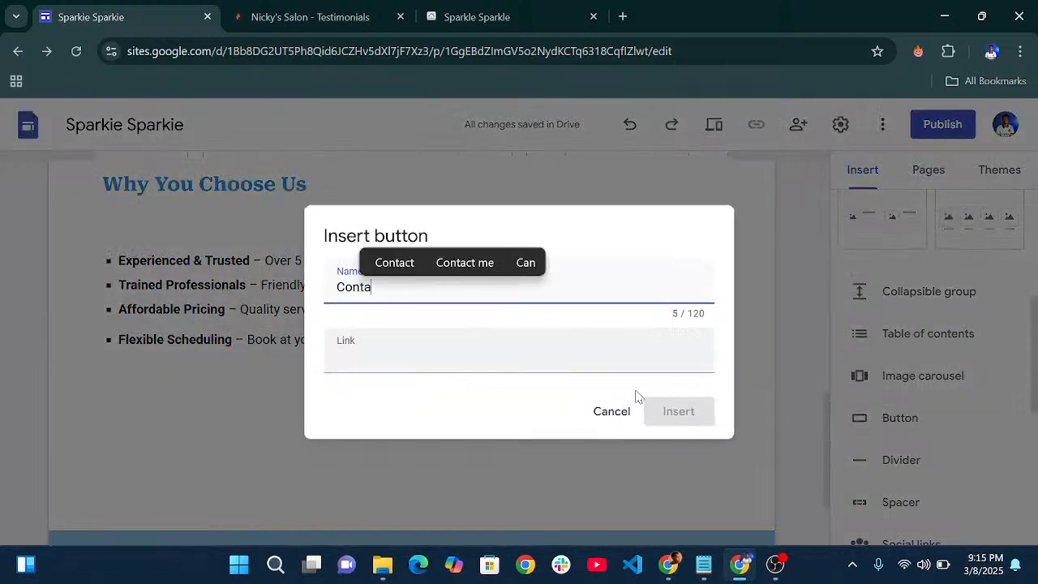
type("ct us today")
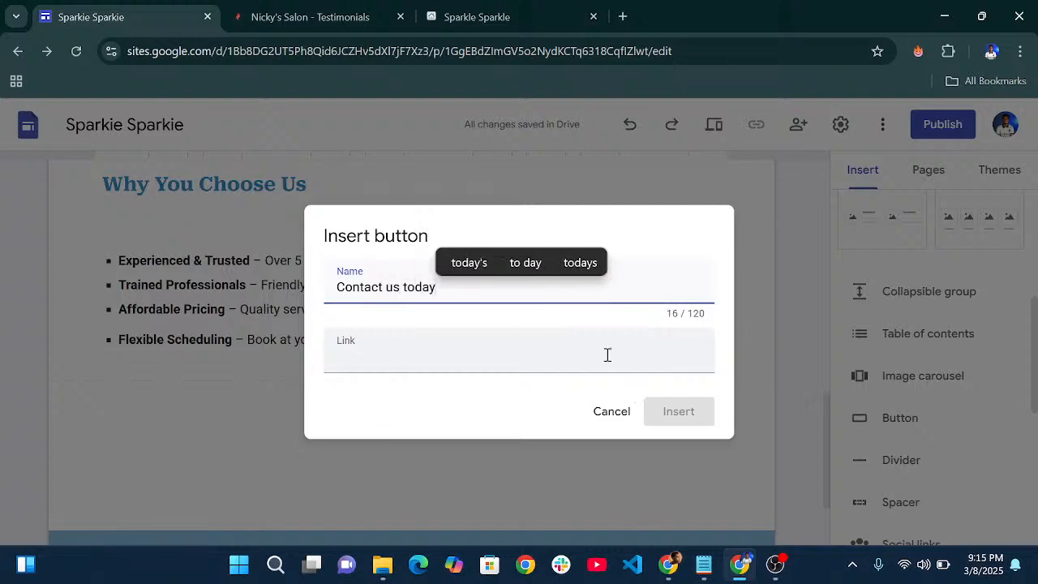
left_click(607, 354)
left_click(452, 459)
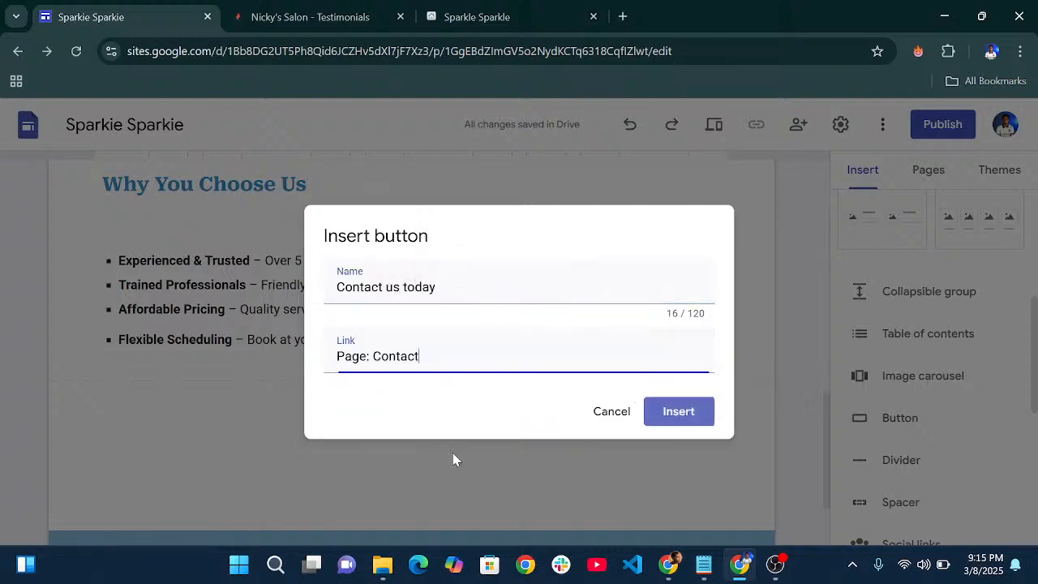
left_click(654, 416)
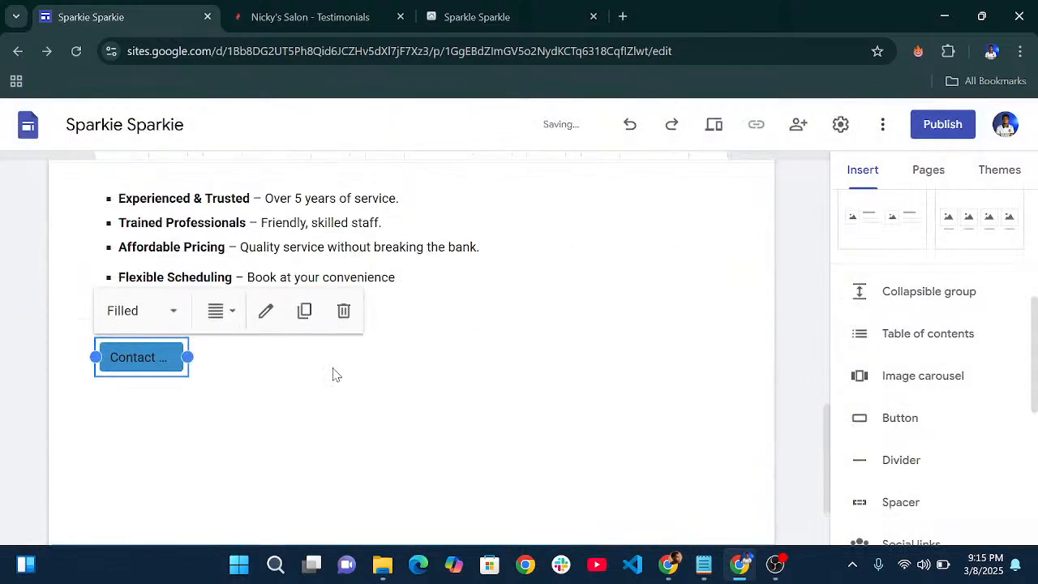
- Move the Contact us today button under the list and left-align it
scroll(325, 422, "up", 1)
left_click_drag(138, 430, 165, 380)
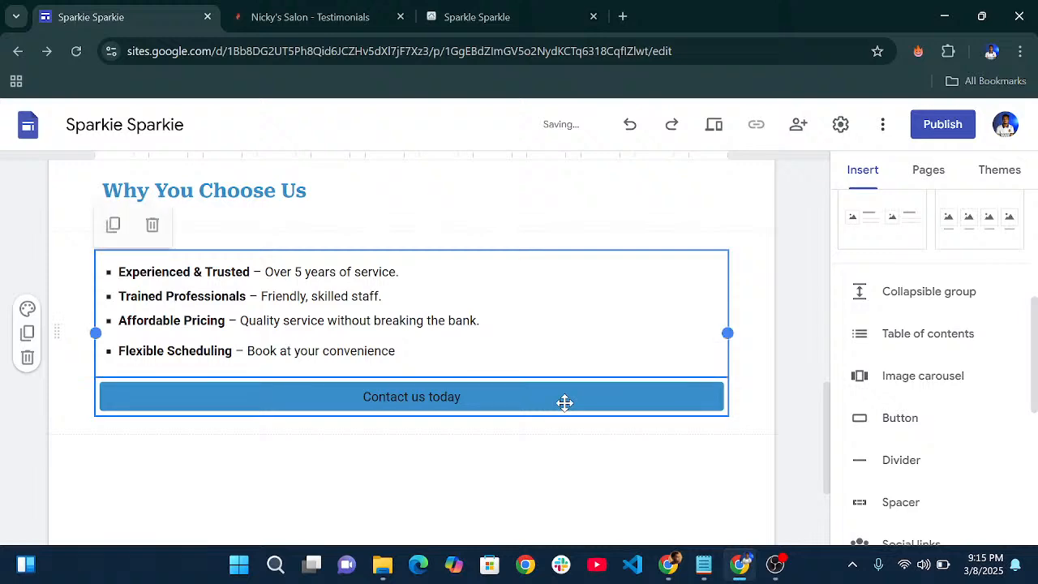
left_click(487, 394)
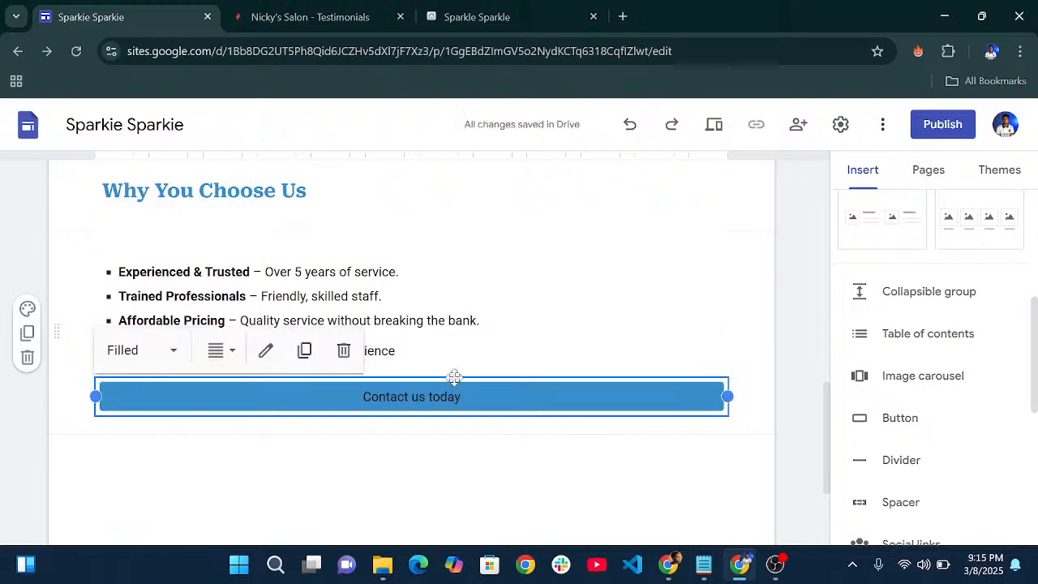
left_click(274, 355)
left_click(609, 410)
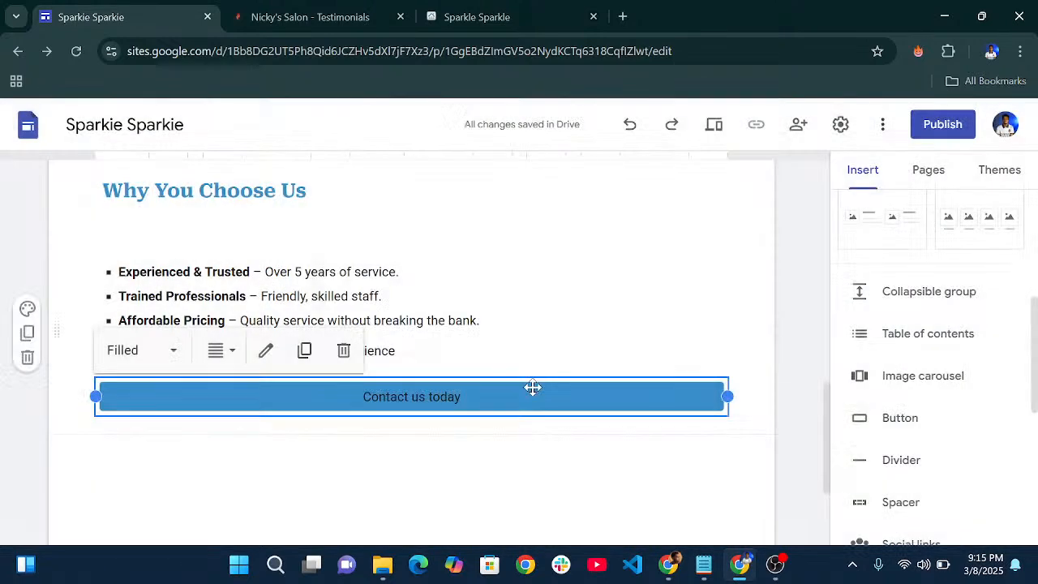
left_click(217, 354)
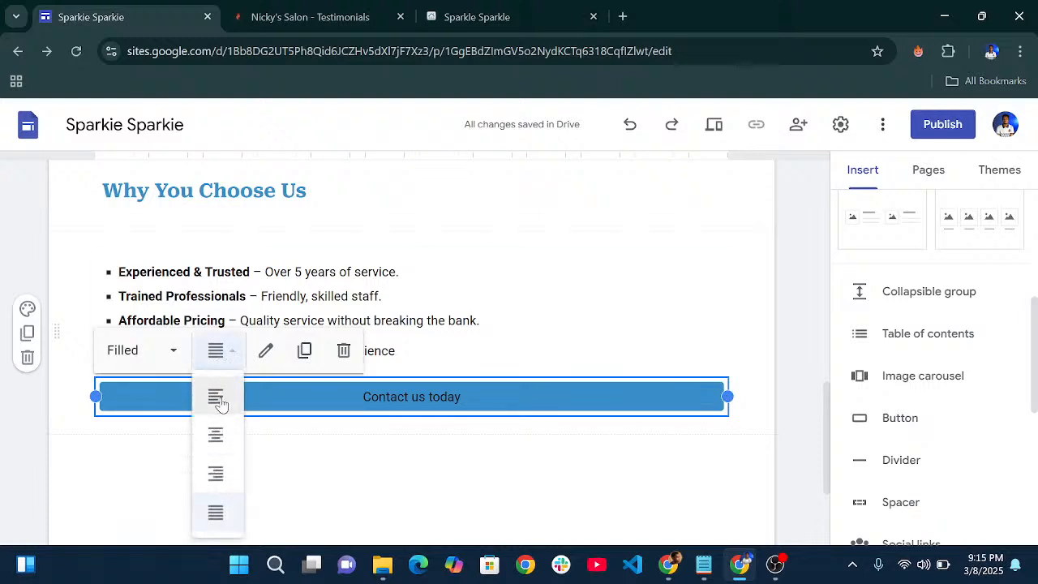
left_click(217, 397)
- Select the Why You Choose Us section to add content after it
left_click(417, 431)
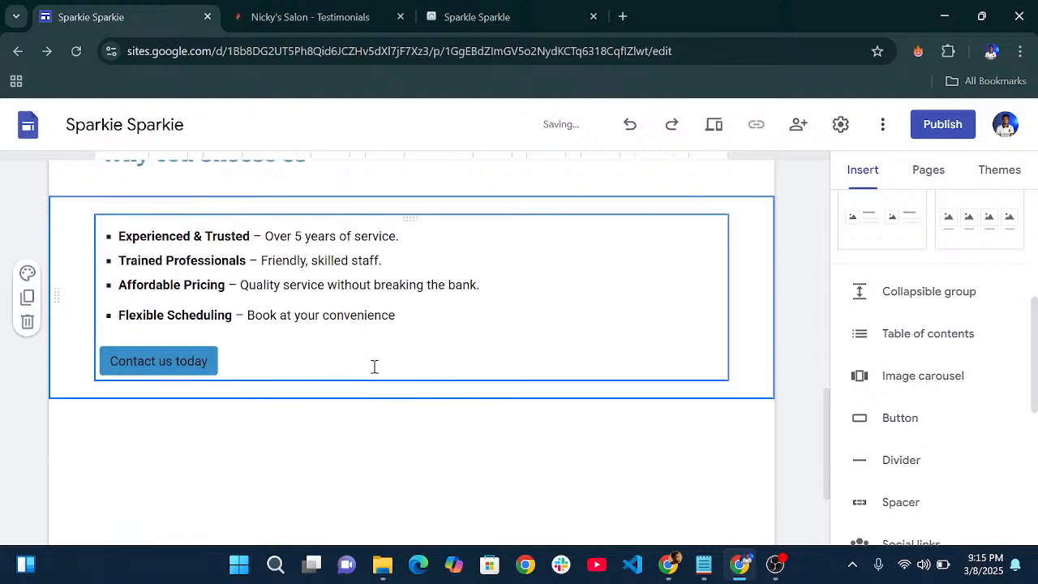
scroll(375, 367, "down", 1)
scroll(373, 364, "up", 5)
scroll(378, 359, "down", 4)
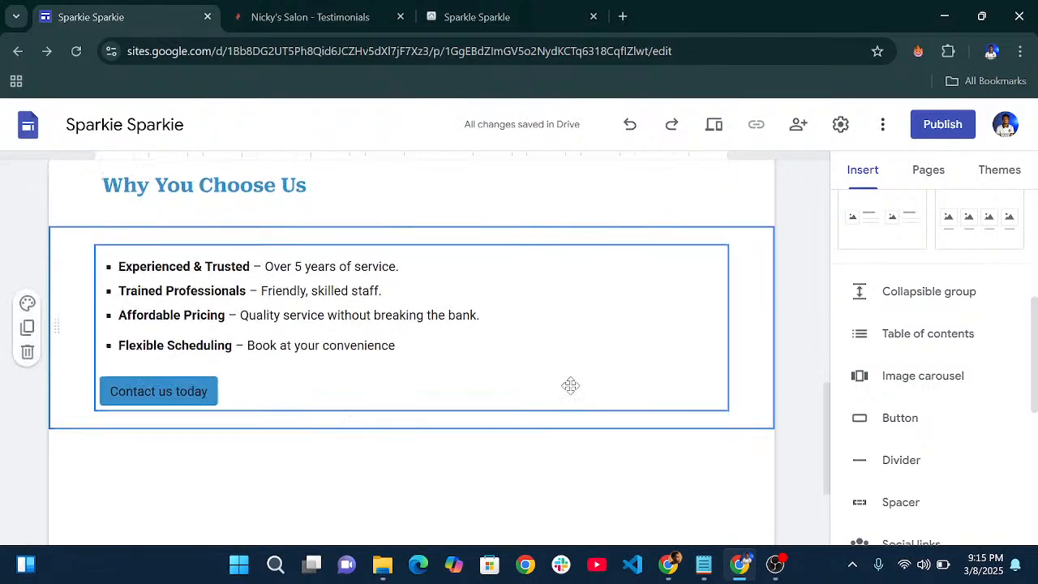
scroll(570, 385, "down", 2)
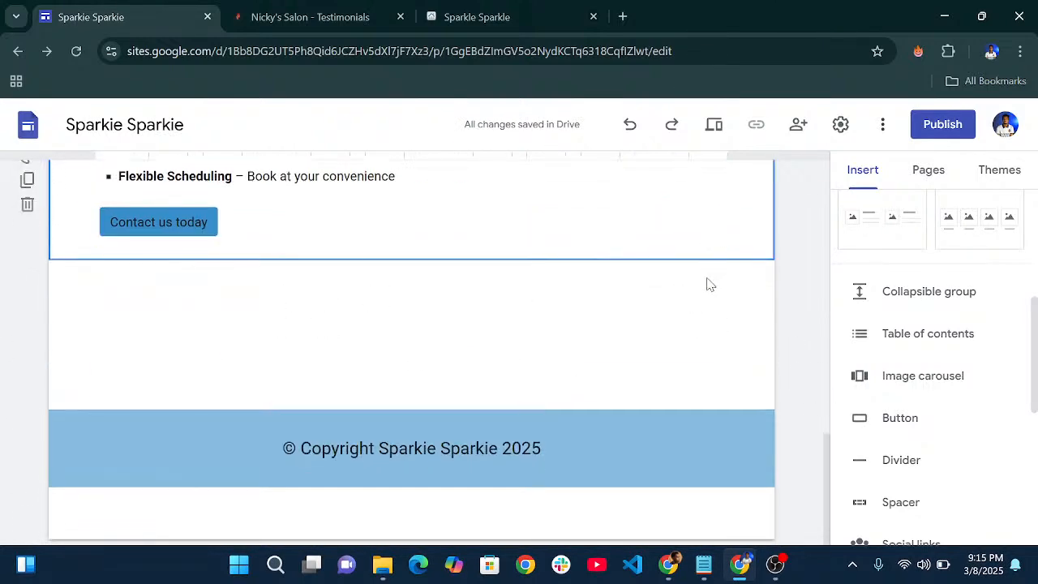
left_click(706, 280)
left_click(704, 261)
scroll(906, 397, "down", 3)
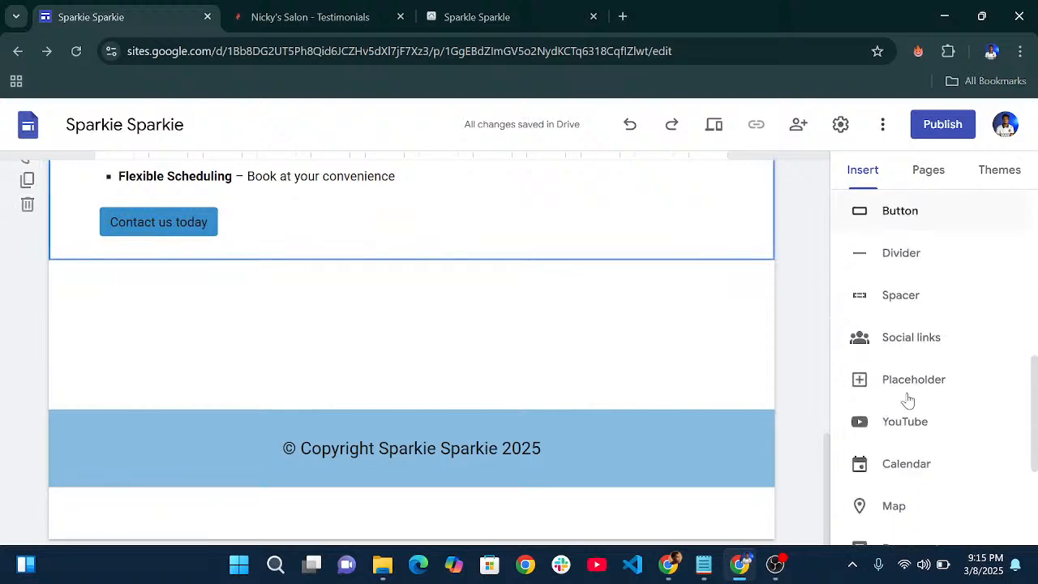
- Add a spacer below the Contact us today button
left_click(892, 281)
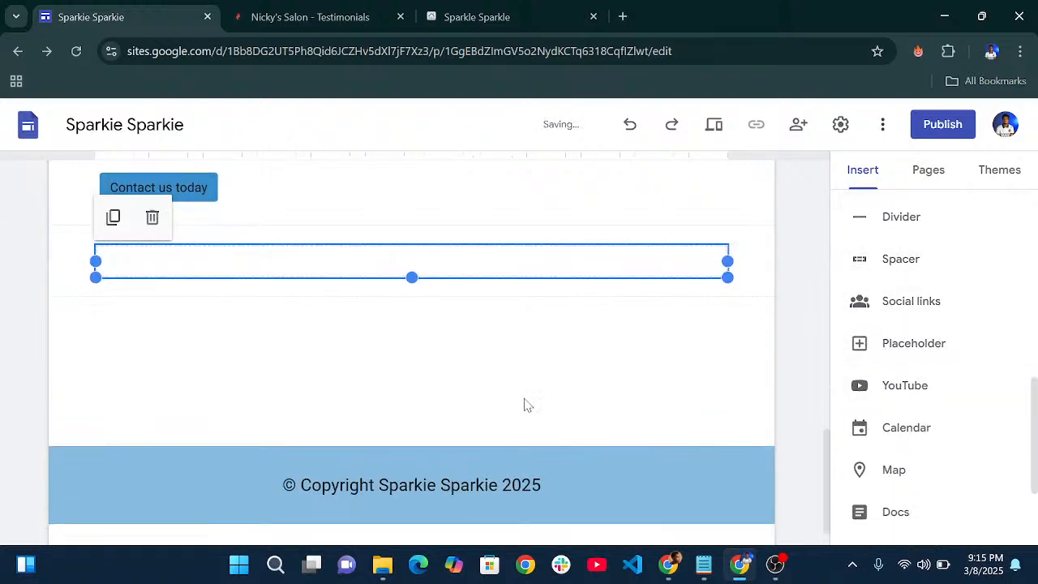
left_click(506, 417)
scroll(507, 416, "up", 9)
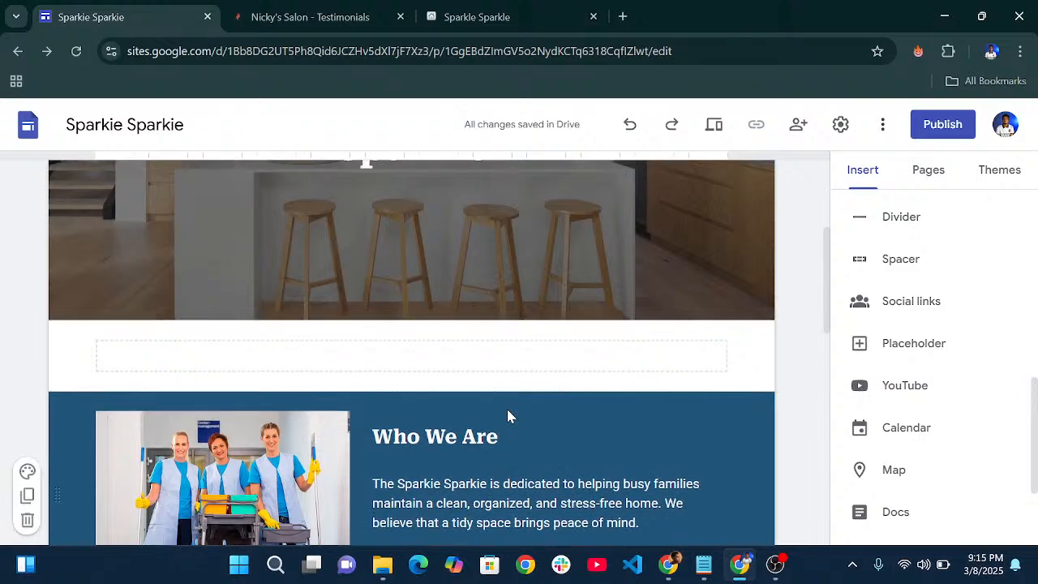
scroll(507, 415, "up", 3)
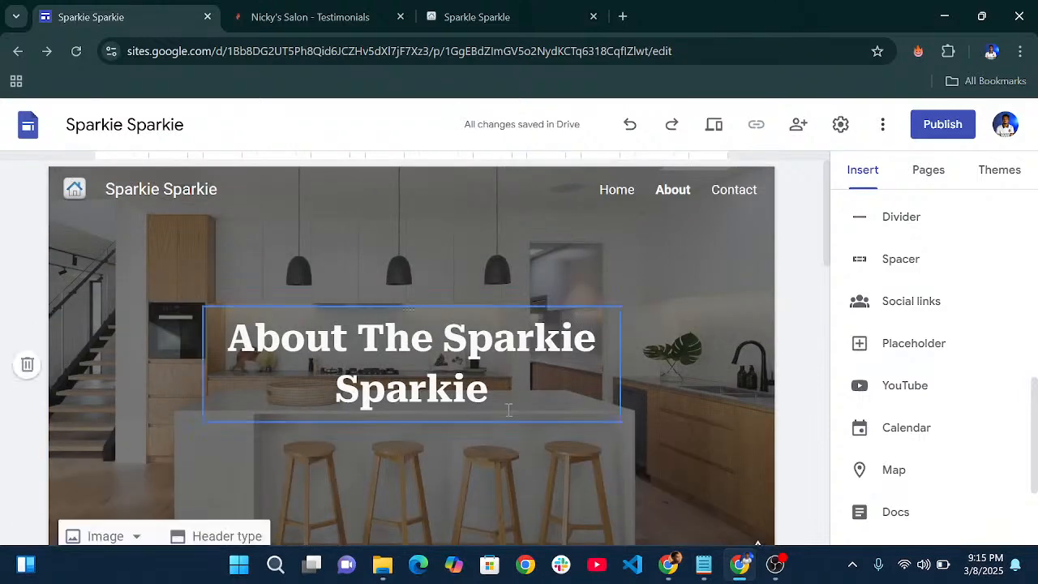
scroll(509, 412, "down", 5)
scroll(478, 345, "up", 5)
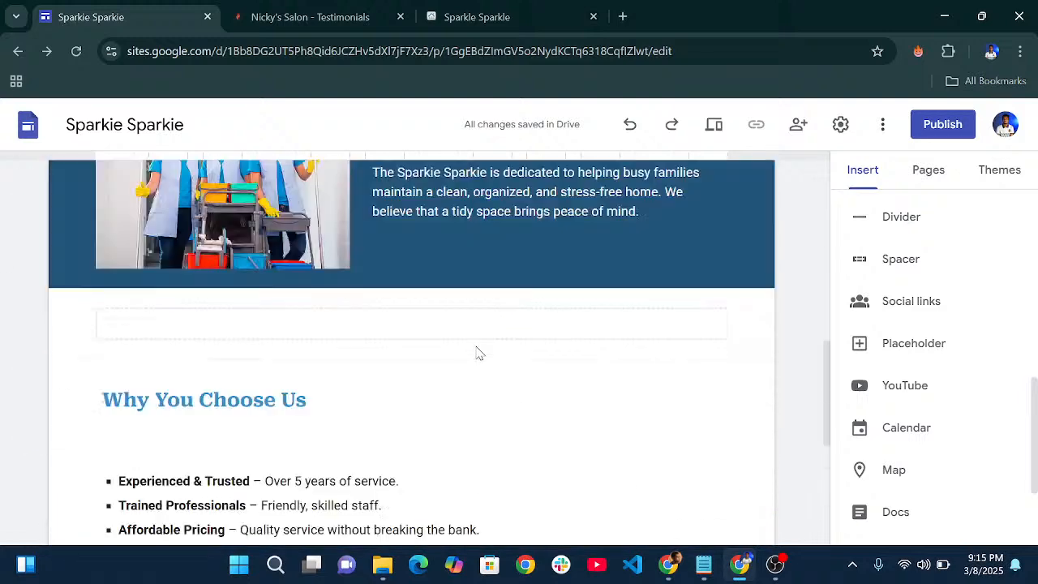
- On the Contact page, switch the header type to Cover
left_click(734, 192)
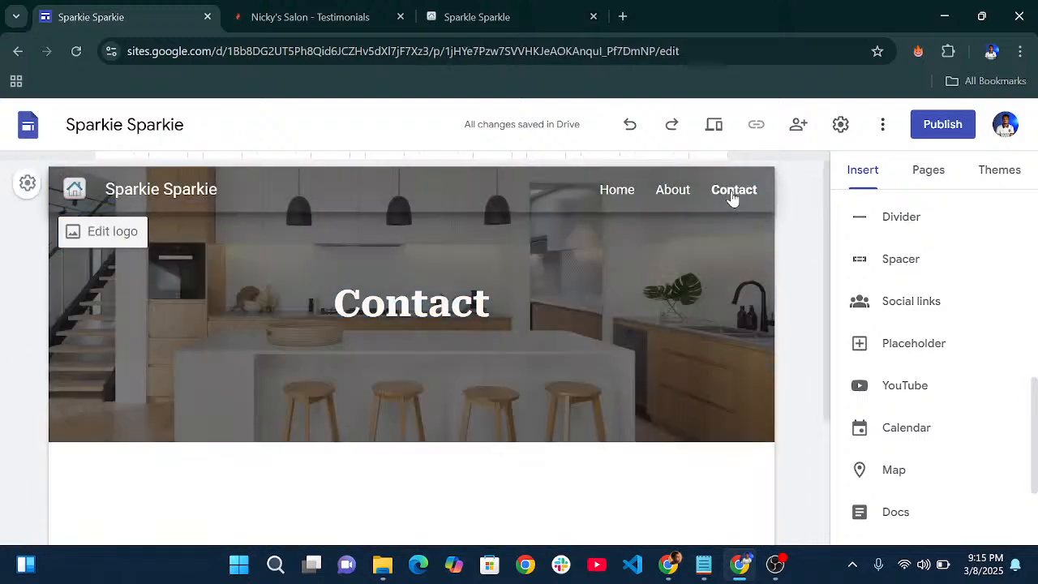
scroll(658, 232, "down", 1)
scroll(246, 358, "up", 1)
left_click(212, 417)
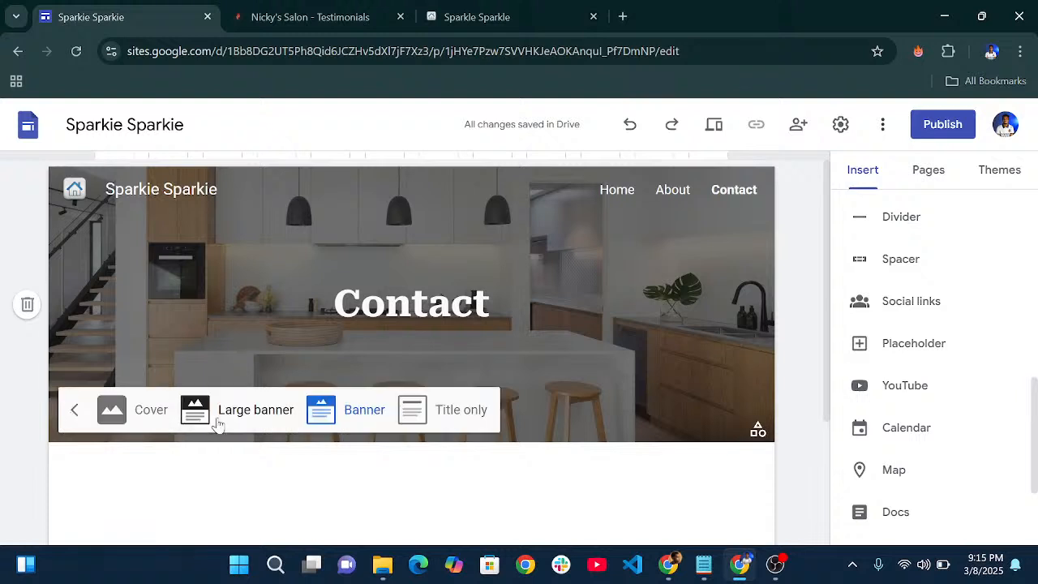
left_click(112, 412)
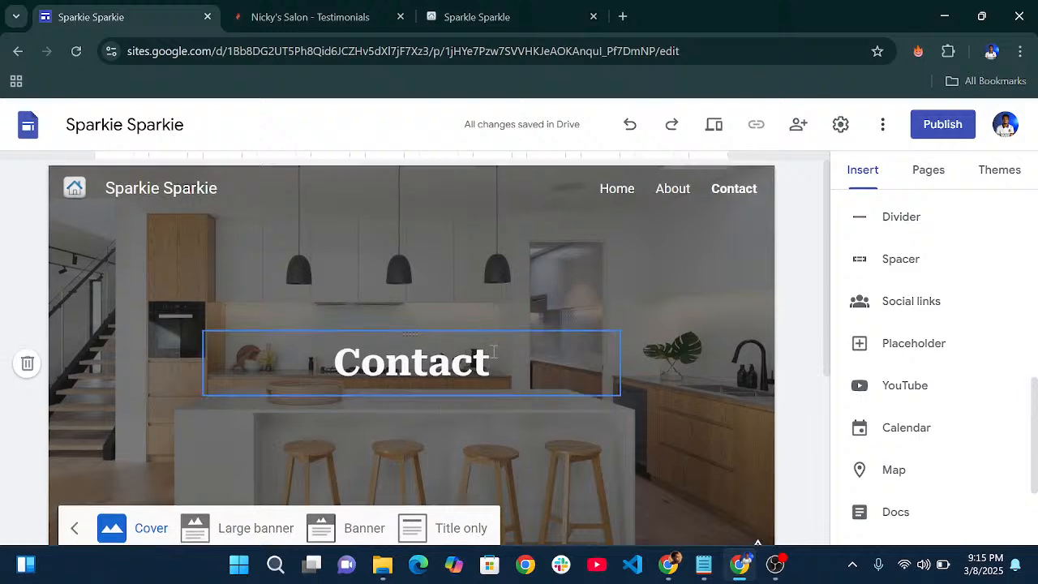
scroll(442, 389, "down", 2)
- Replace the Contact header title 'Contact' with 'Get in Touch'
left_click(512, 201)
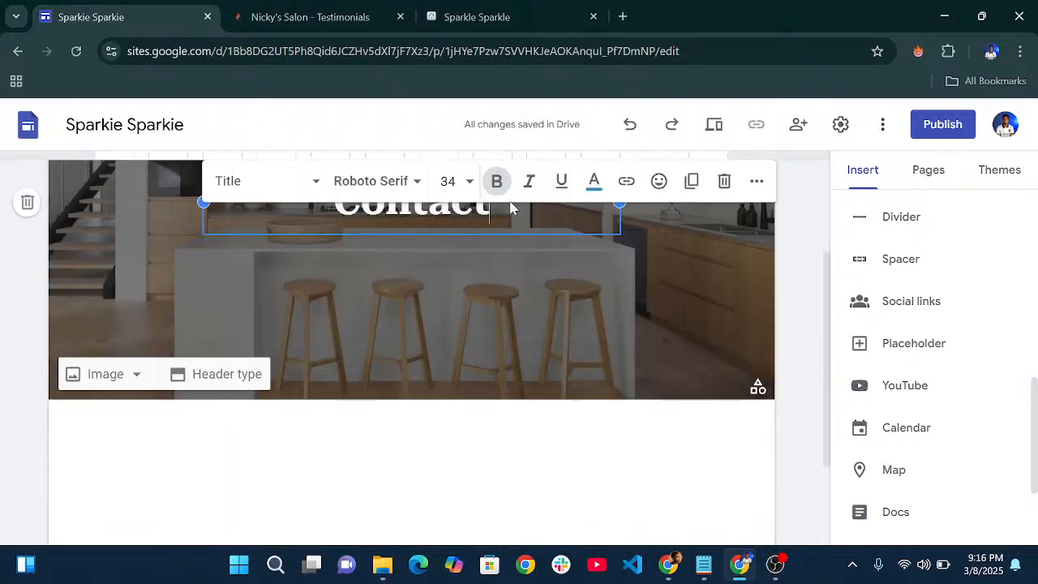
left_click_drag(512, 210, 335, 205)
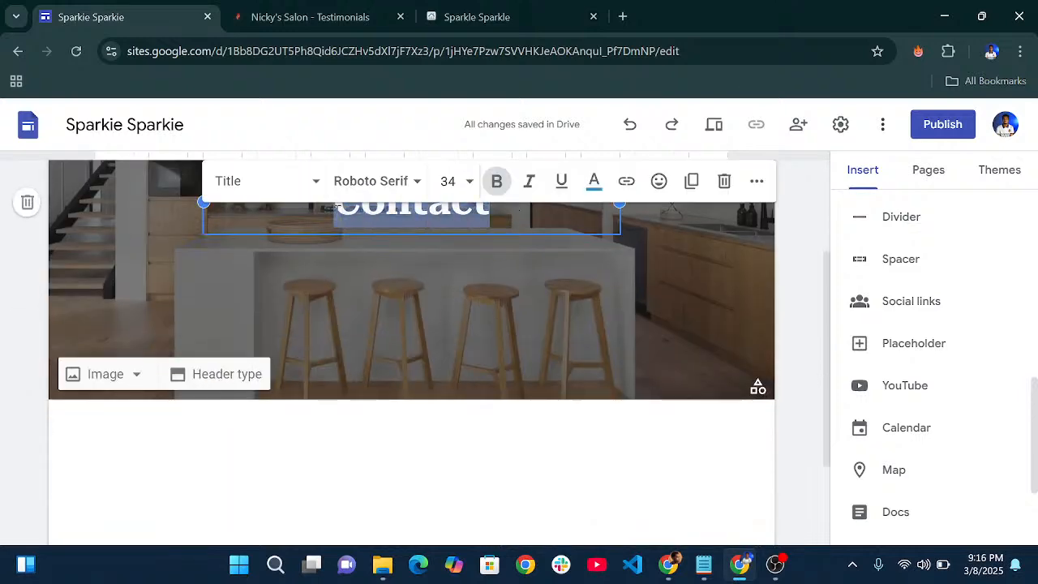
type("Get I")
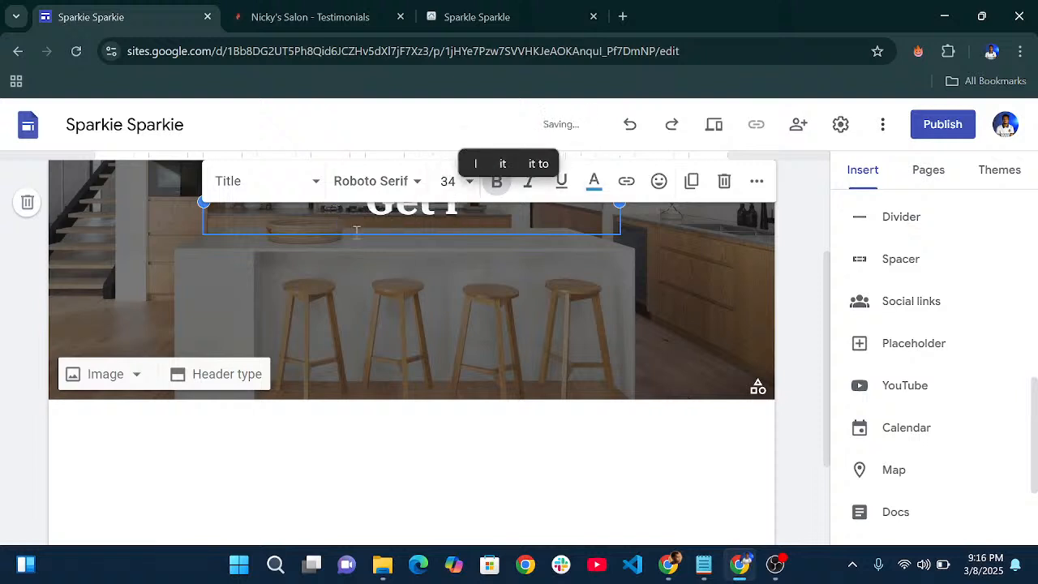
left_click(499, 302)
left_click(476, 198)
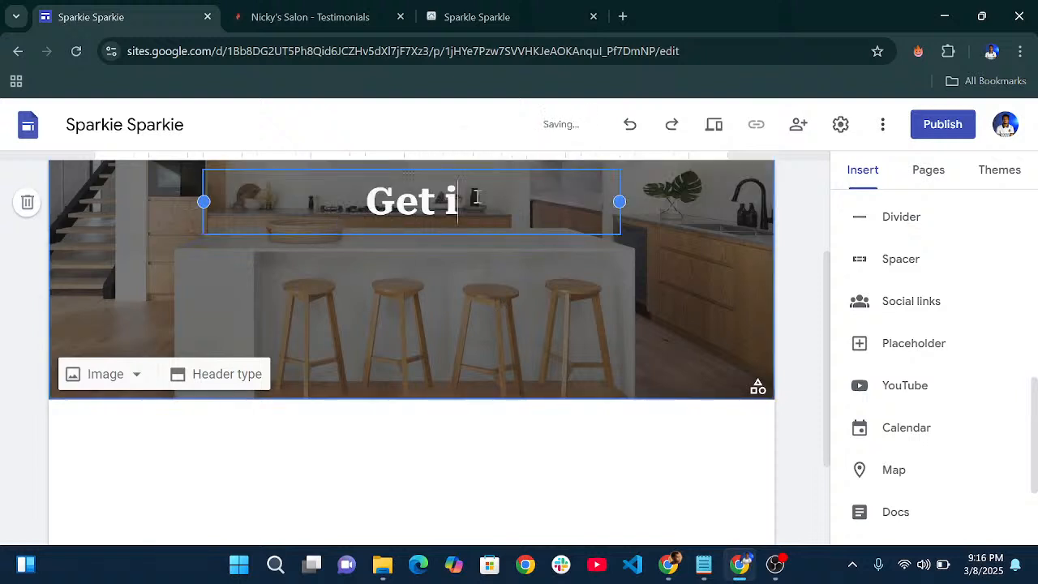
key("BackSpace")
type("in To")
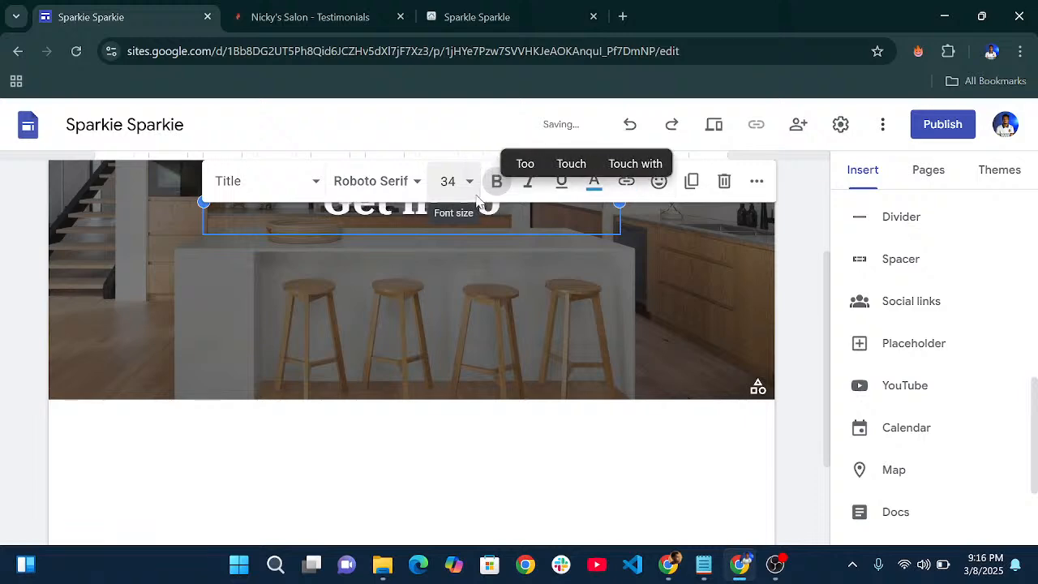
scroll(476, 198, "up", 2)
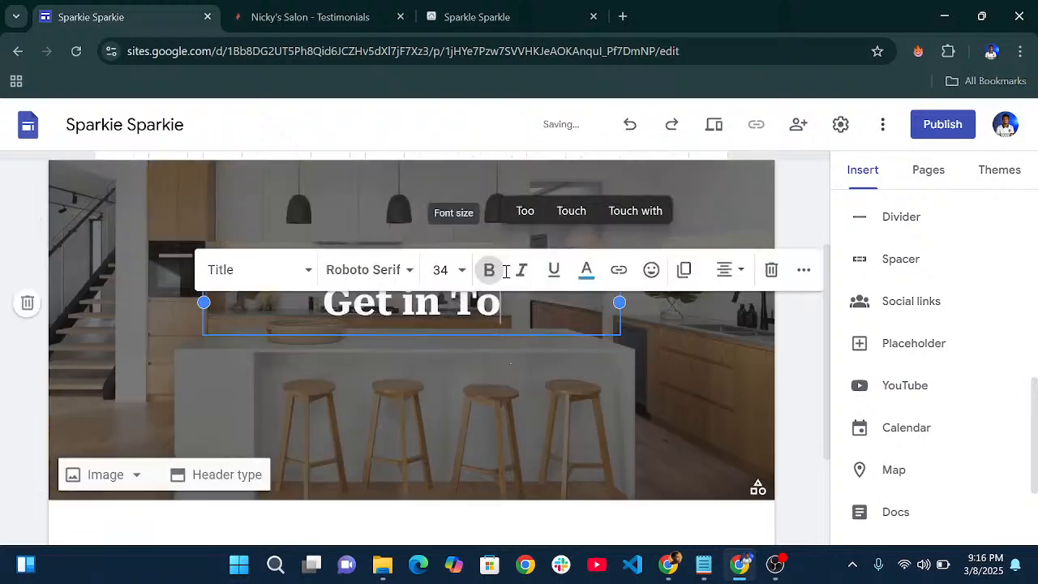
type("uch")
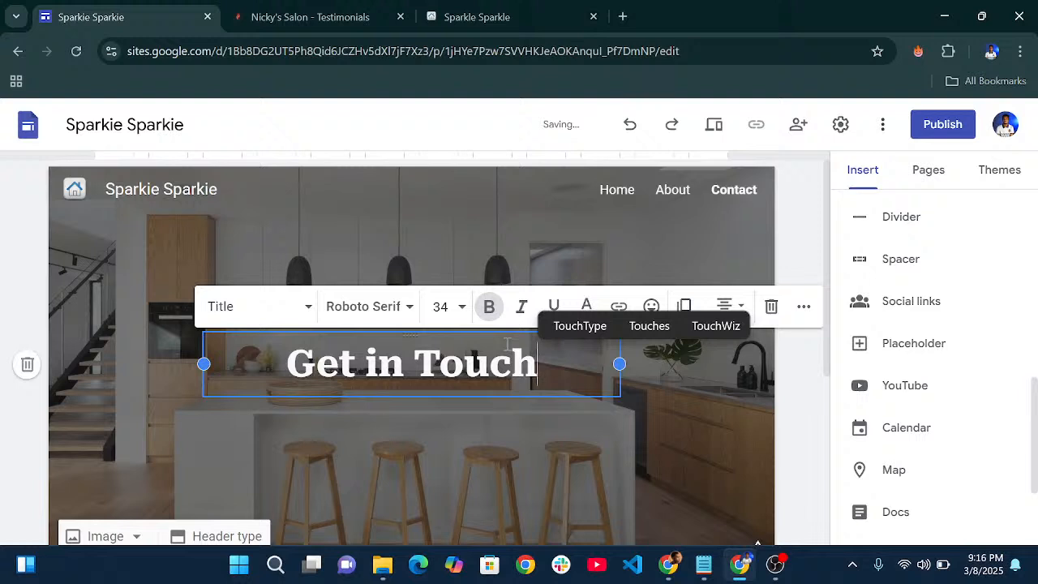
left_click(712, 423)
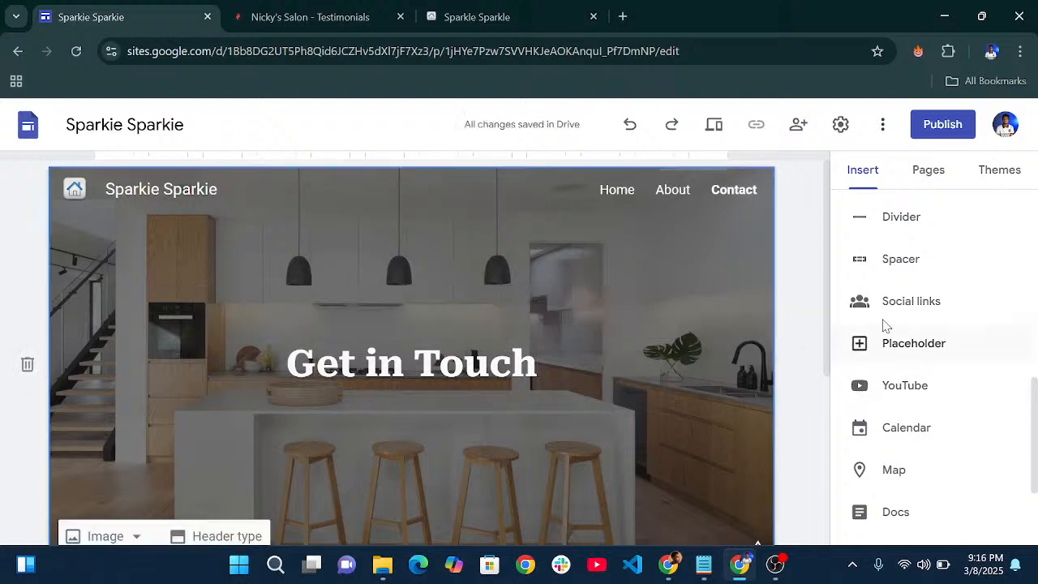
scroll(887, 324, "up", 10)
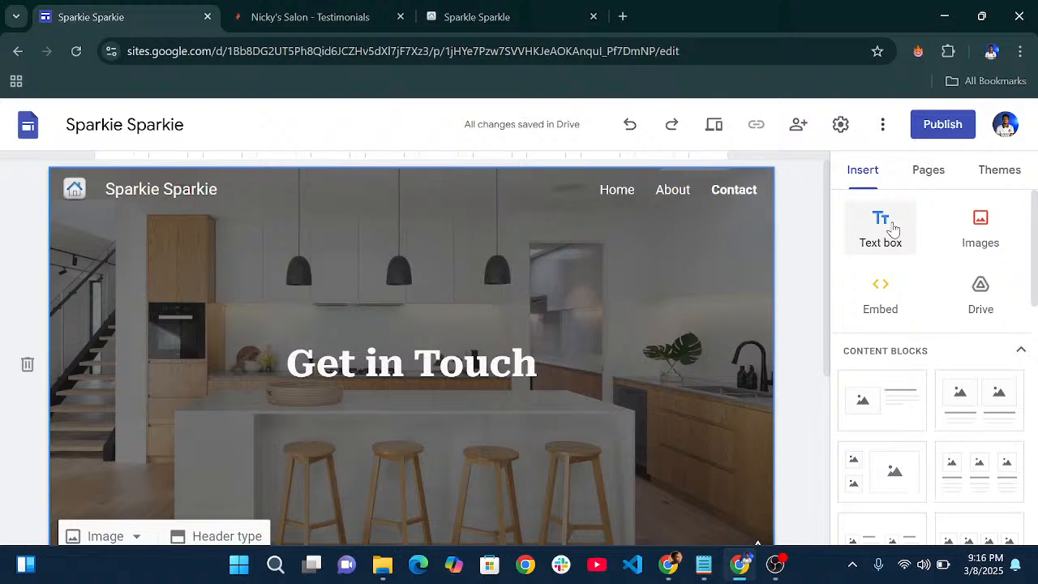
- Add a text box under the header title reading 'Book a service or ask us anything!'
left_click(892, 231)
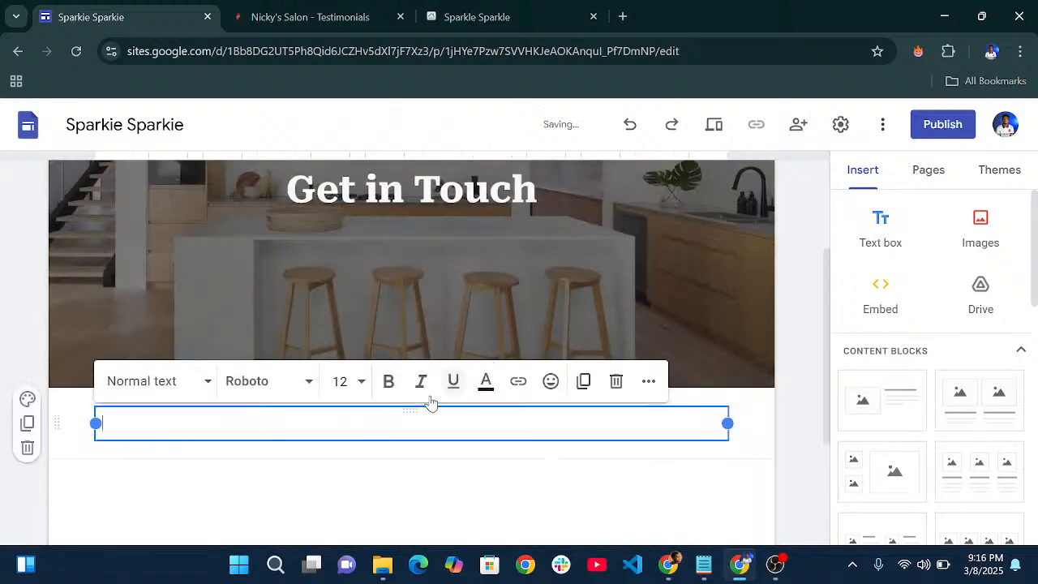
left_click_drag(410, 411, 397, 233)
left_click(321, 352)
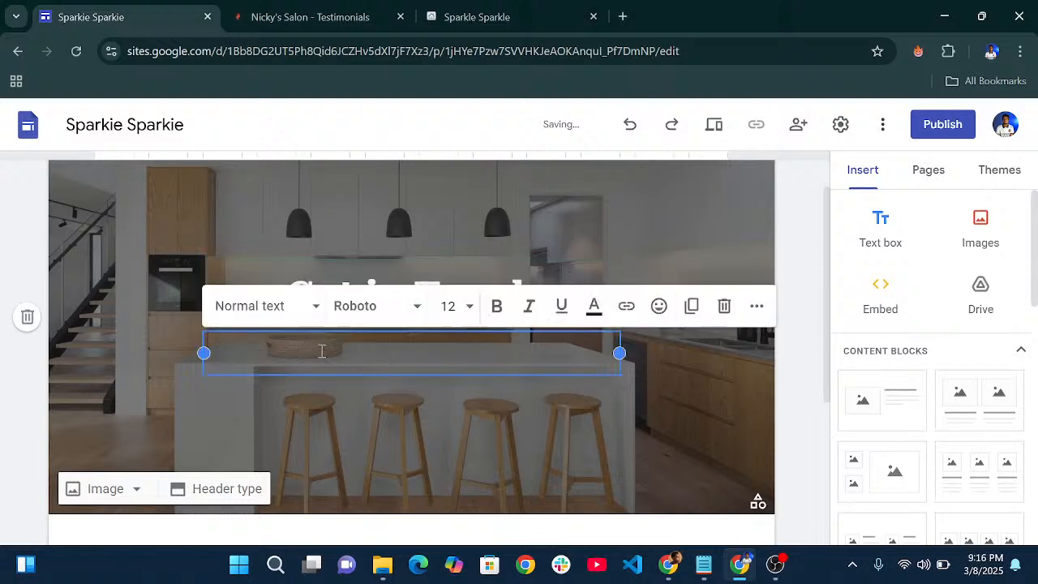
type("boo")
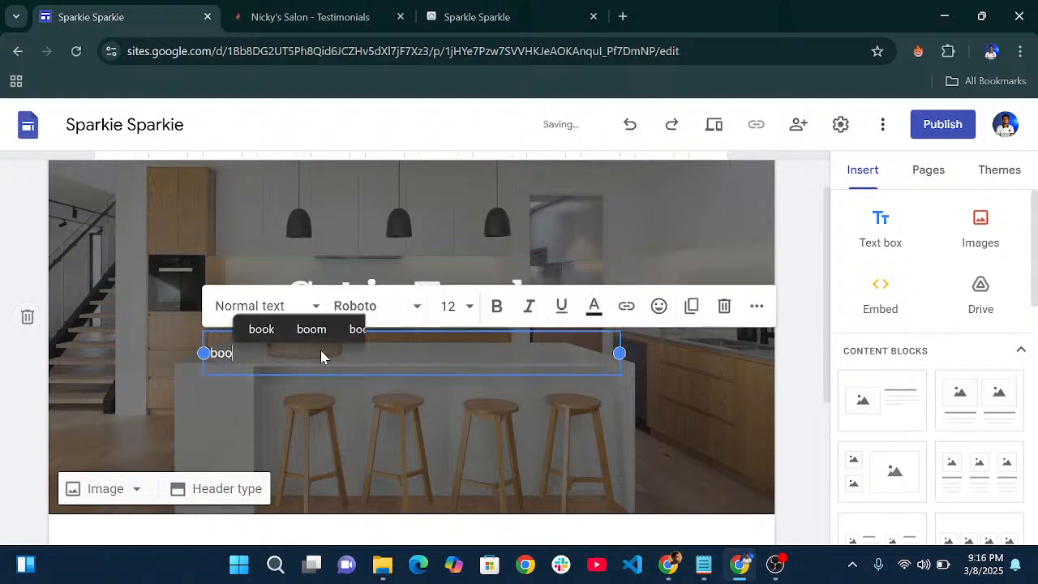
key("BackSpace")
key("BackSpace")
key("BackSpace")
type("Book ")
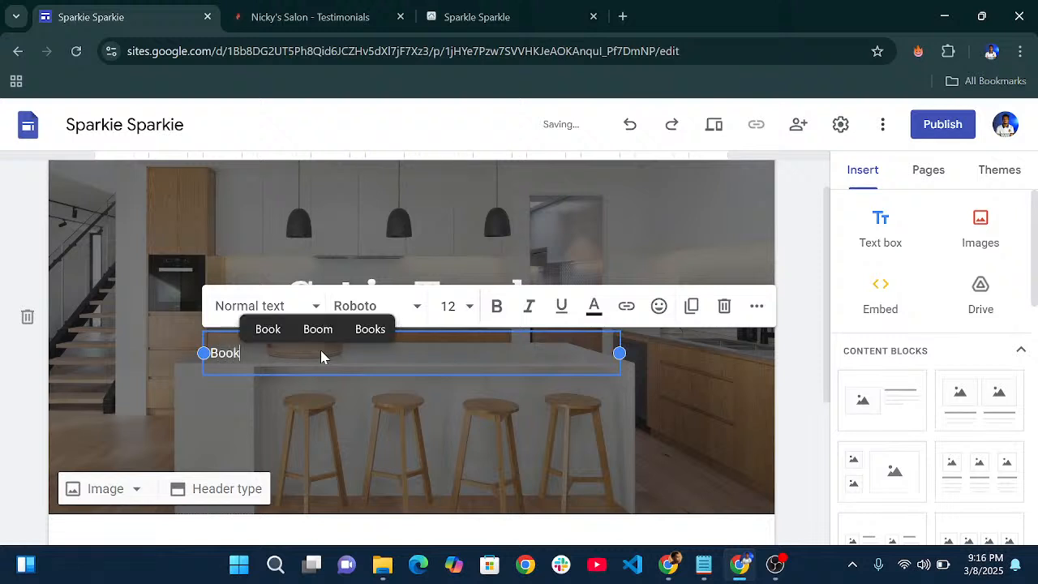
type("a s")
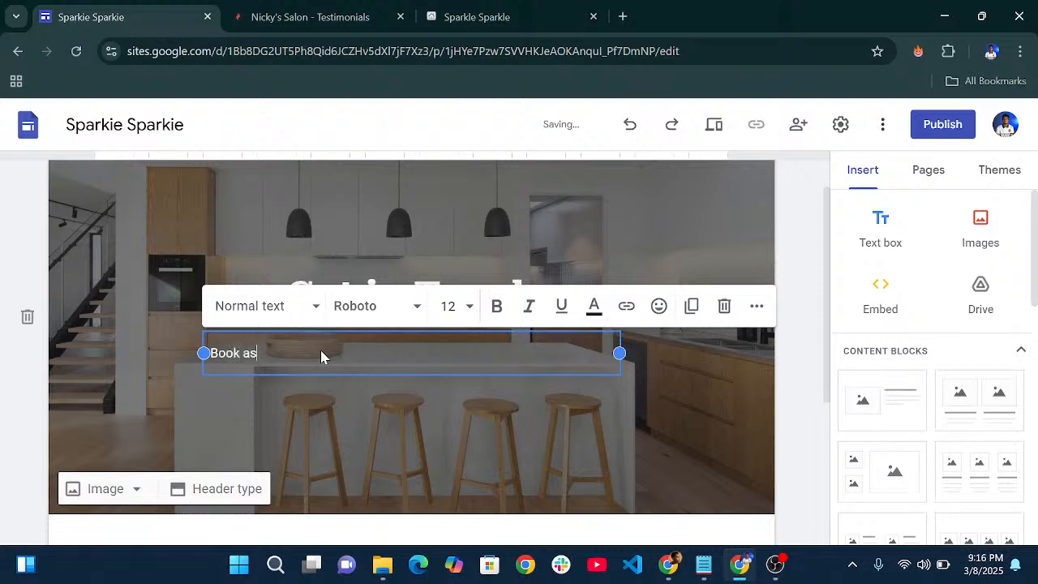
type("erv")
key("BackSpace")
type("vice")
key("BackSpace")
type("e or ask us ")
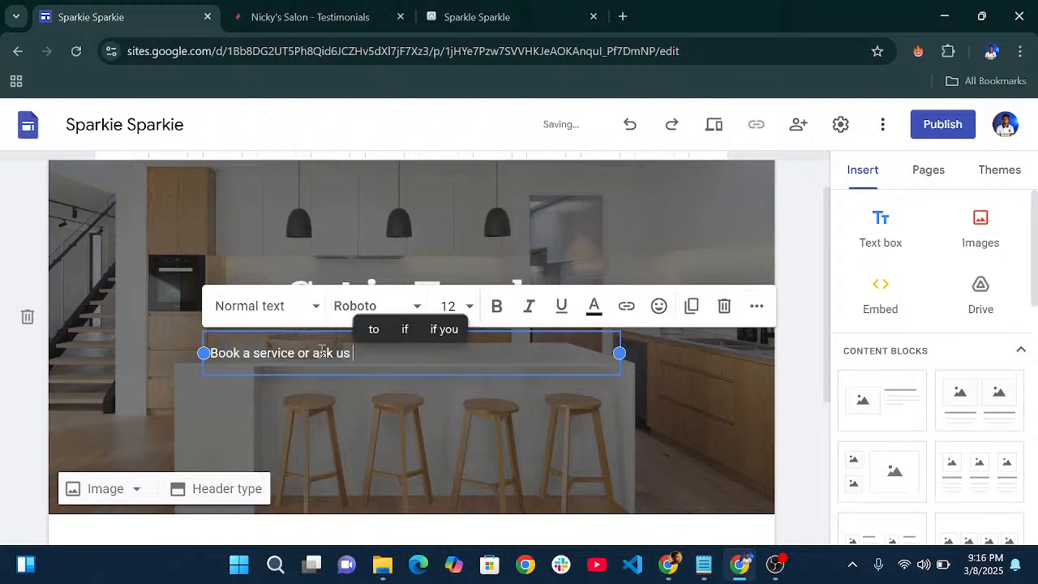
type("anything!")
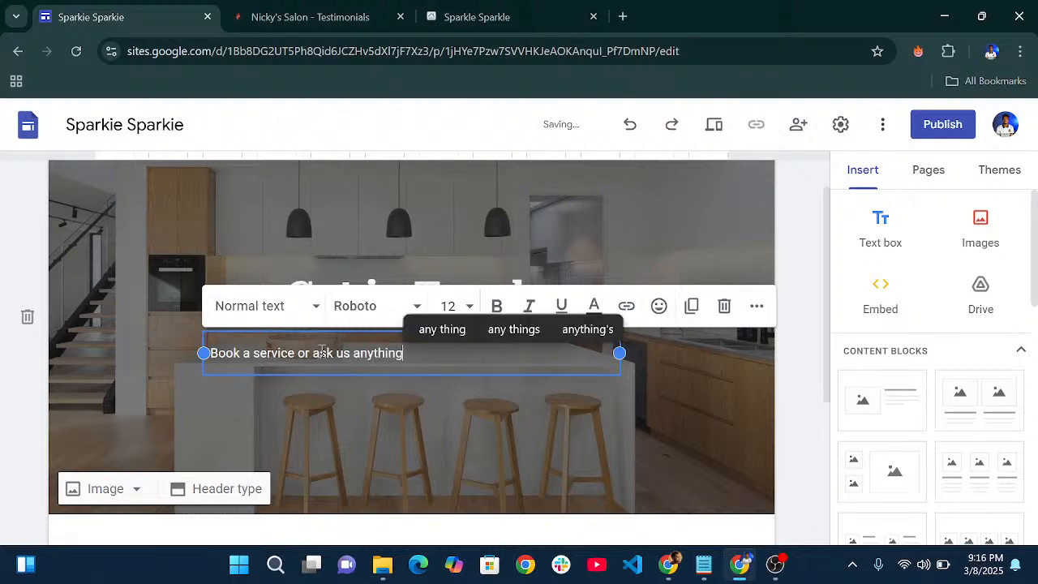
- Centre-align the subtitle line in the header
left_click(757, 306)
left_click(474, 349)
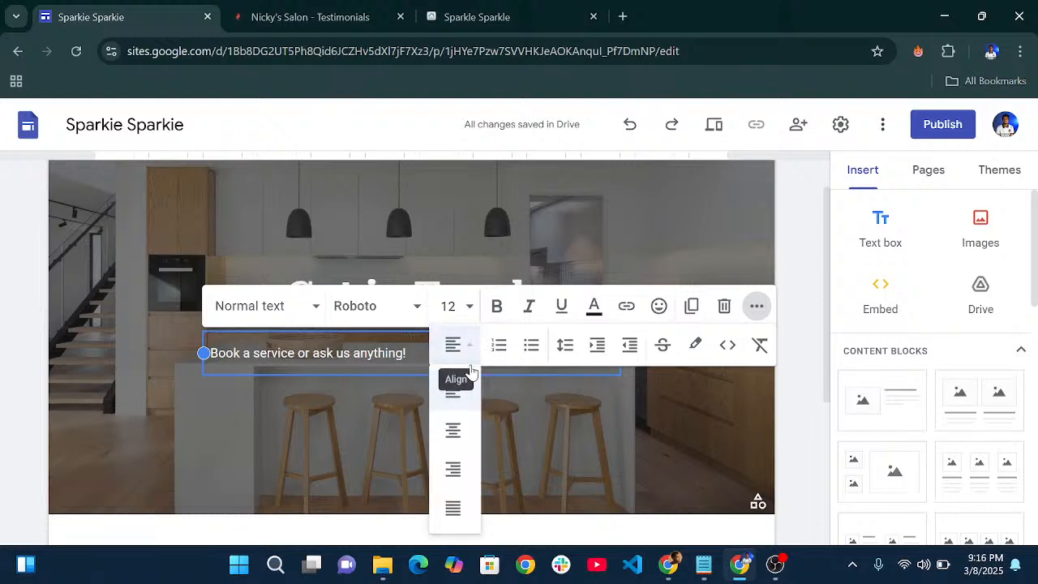
left_click(464, 428)
left_click(530, 440)
scroll(506, 313, "down", 3)
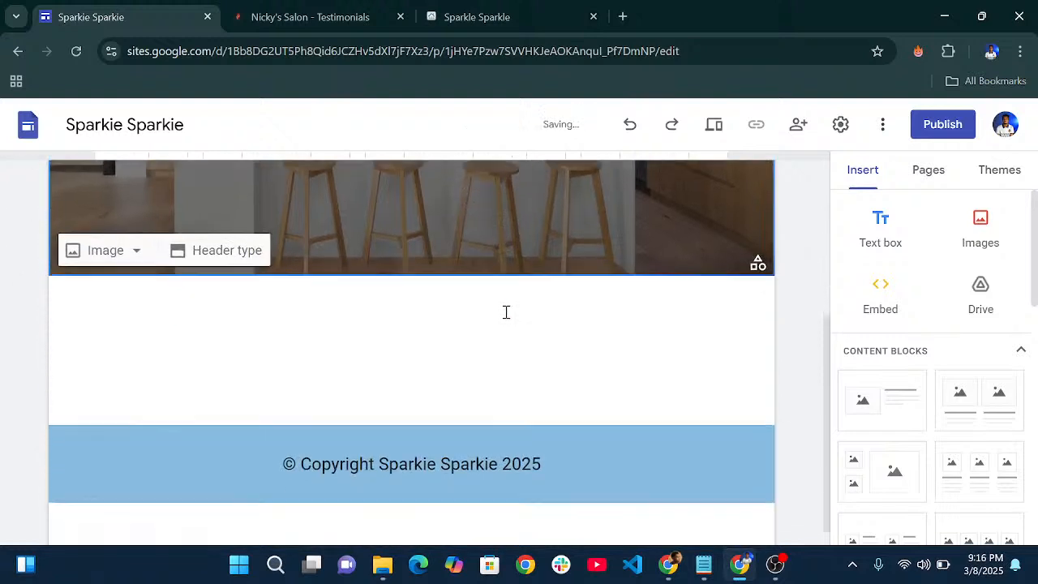
- Add a spacer block below the Contact page header
scroll(925, 412, "down", 6)
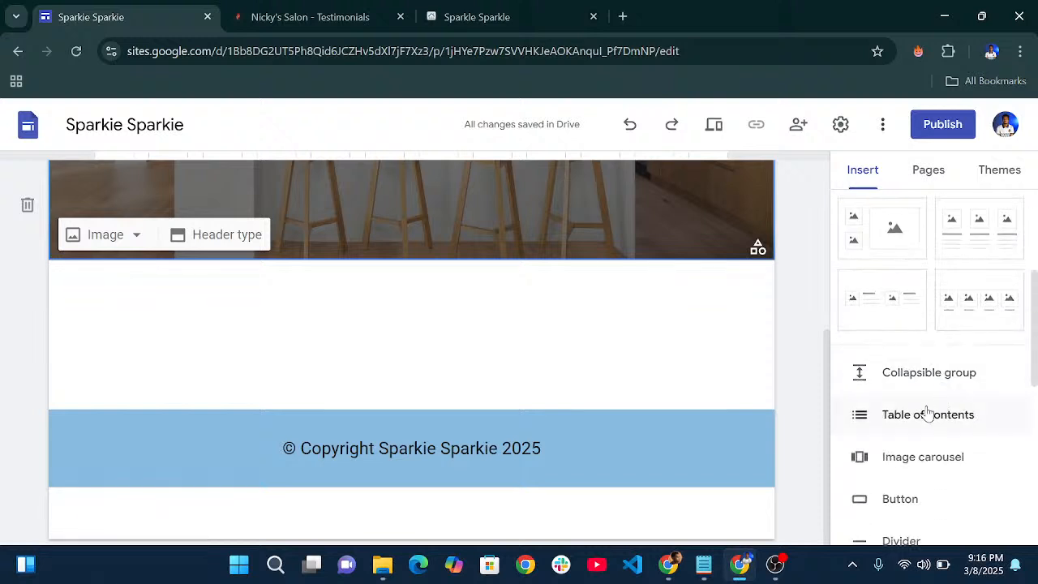
left_click(917, 353)
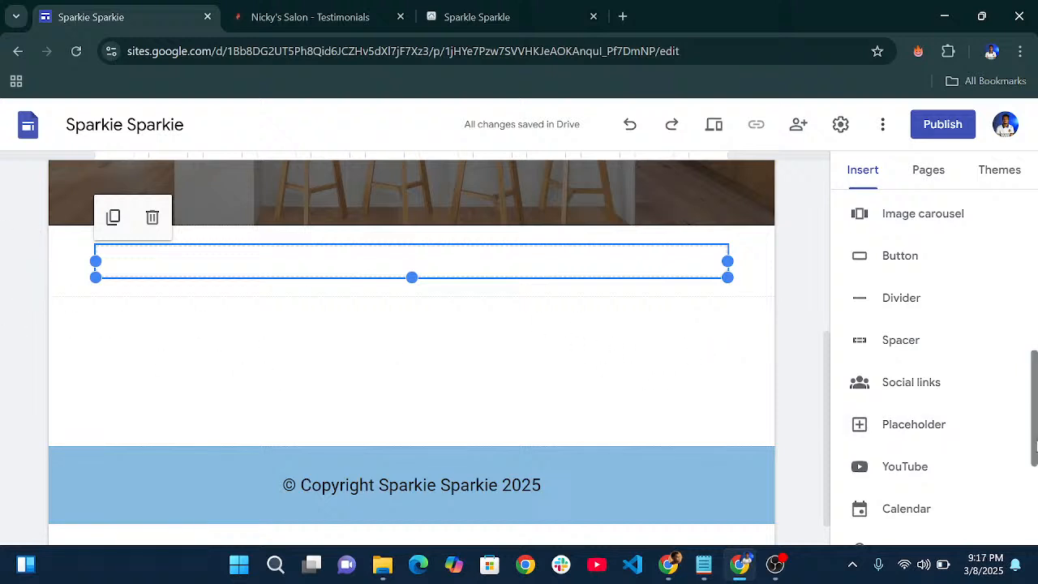
scroll(927, 376, "down", 2)
scroll(927, 377, "up", 4)
scroll(929, 382, "up", 5)
scroll(927, 388, "down", 3)
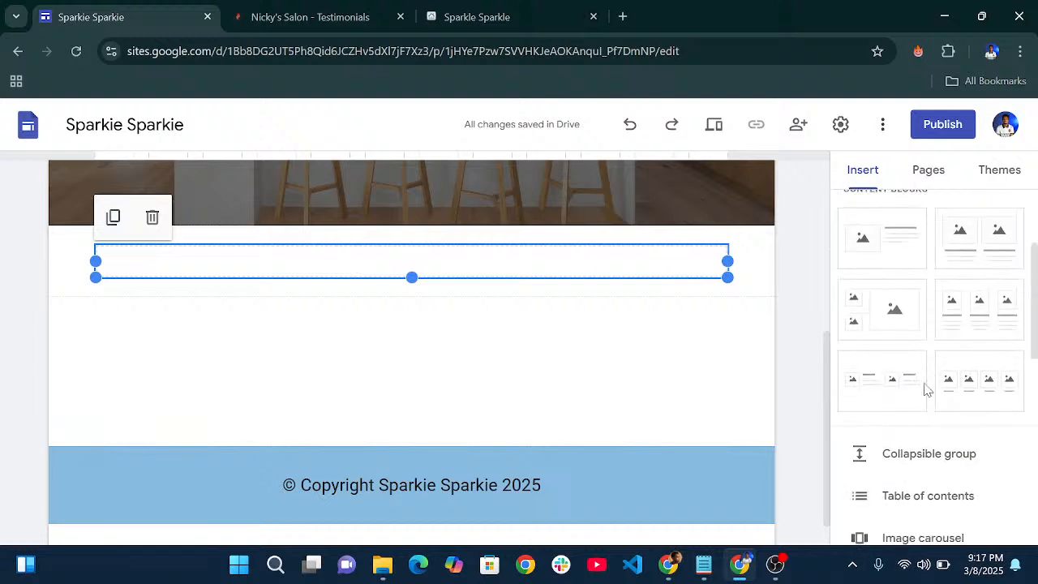
scroll(900, 316, "up", 3)
scroll(888, 408, "down", 5)
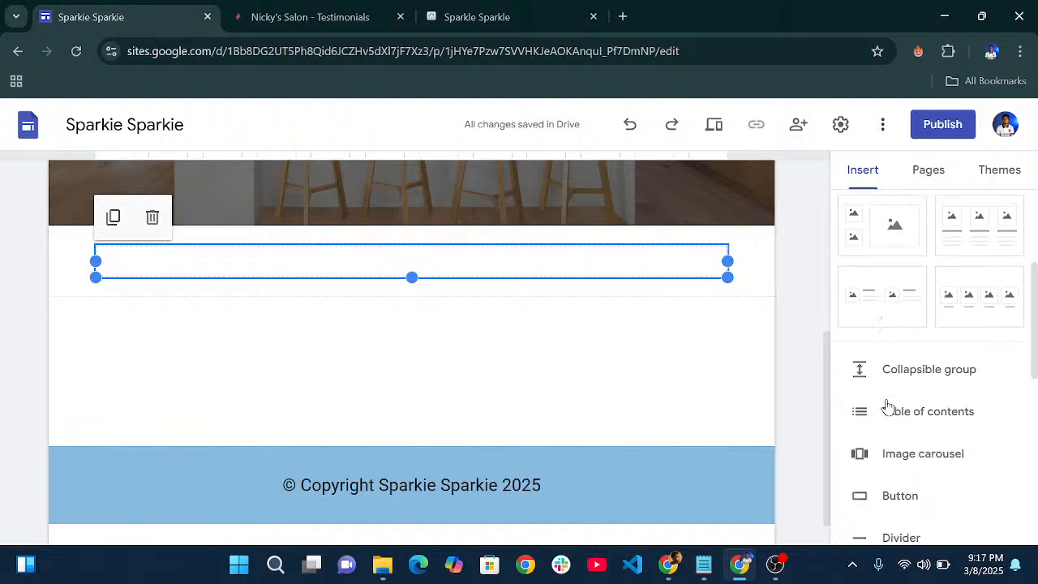
scroll(892, 356, "down", 3)
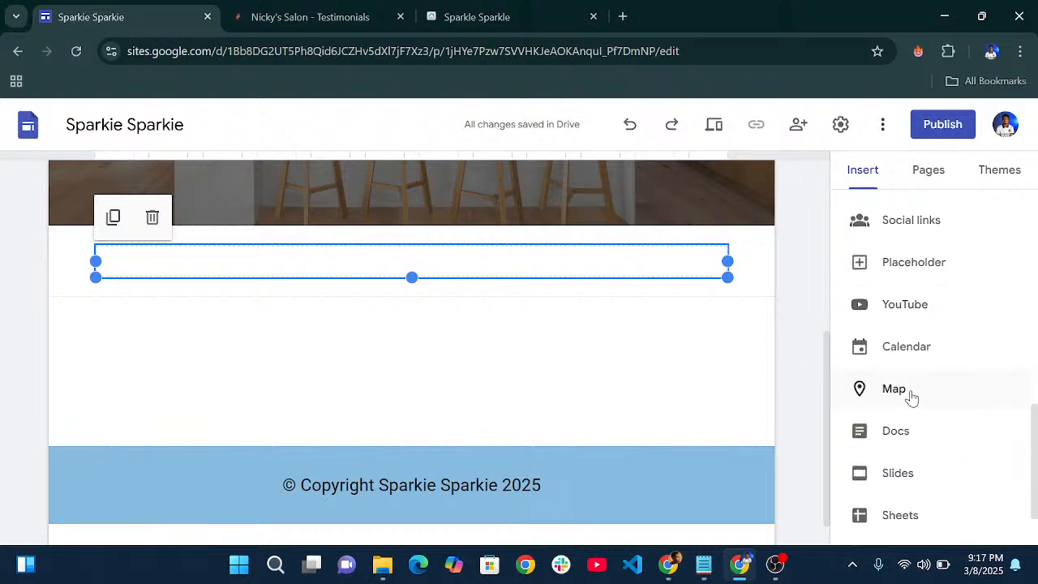
left_click(666, 365)
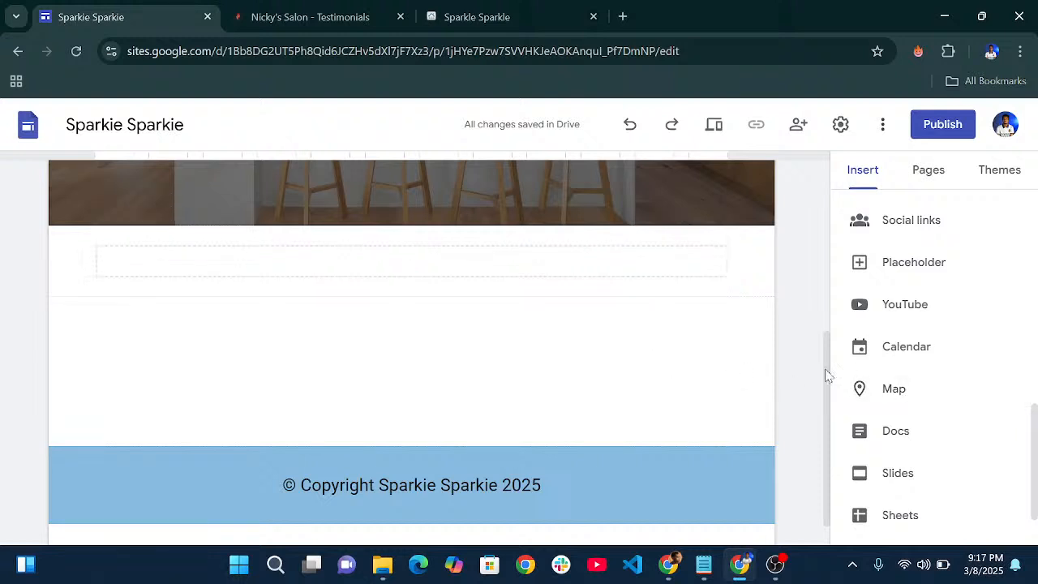
- Embed a map located at Warri, Nigeria
left_click(897, 391)
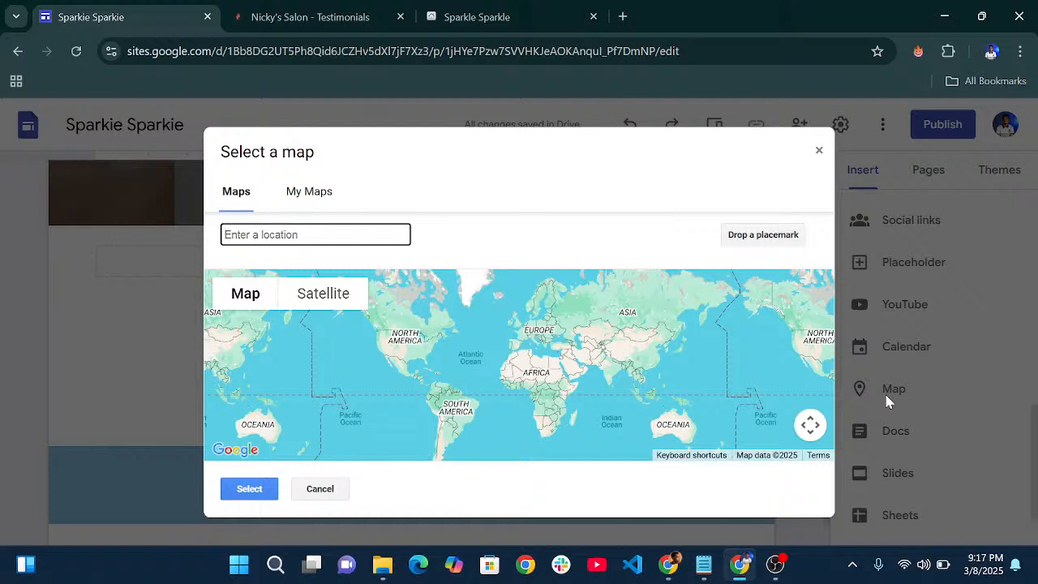
type("Warr")
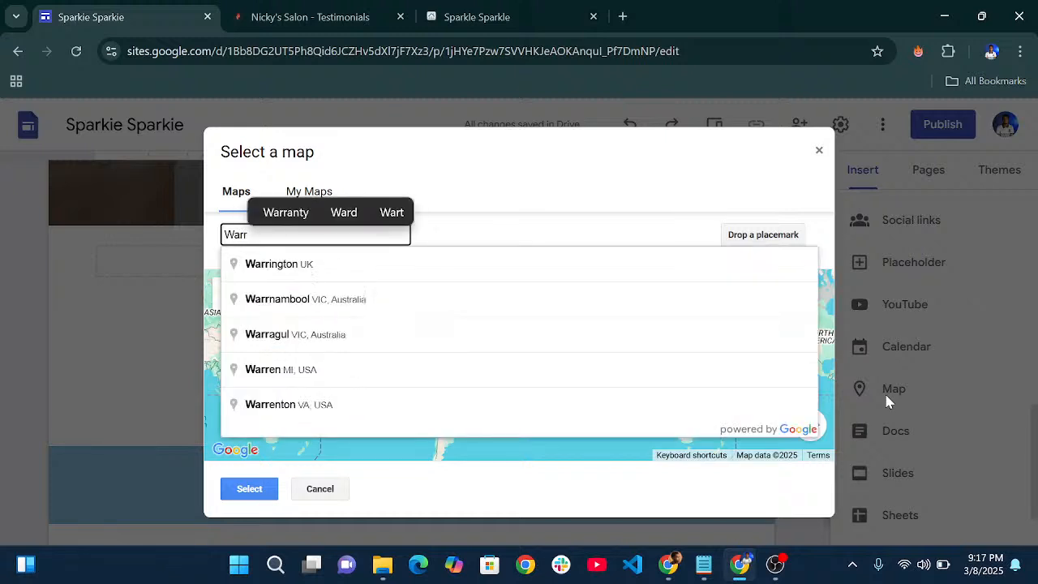
type("i")
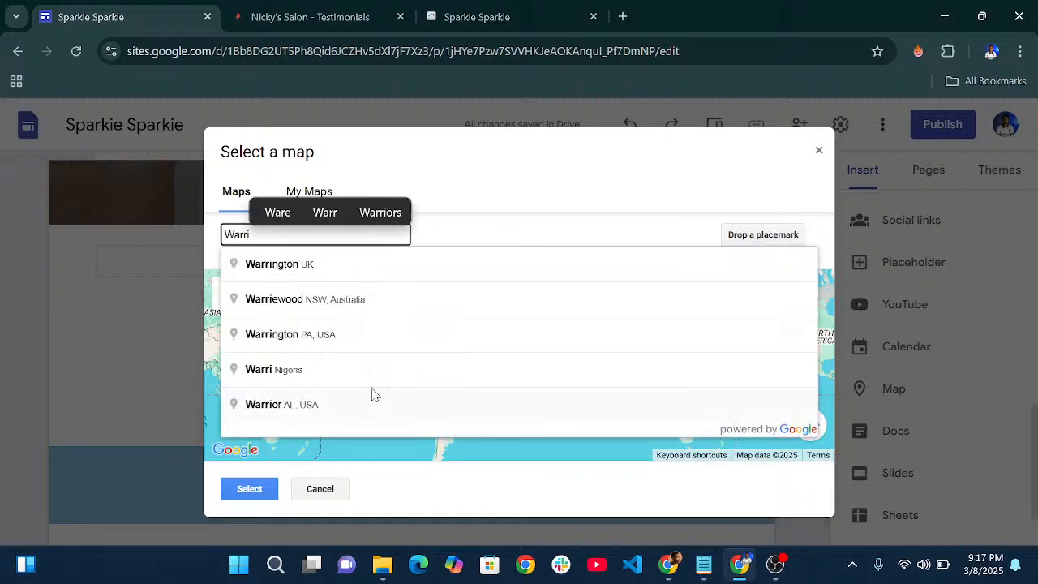
left_click(354, 367)
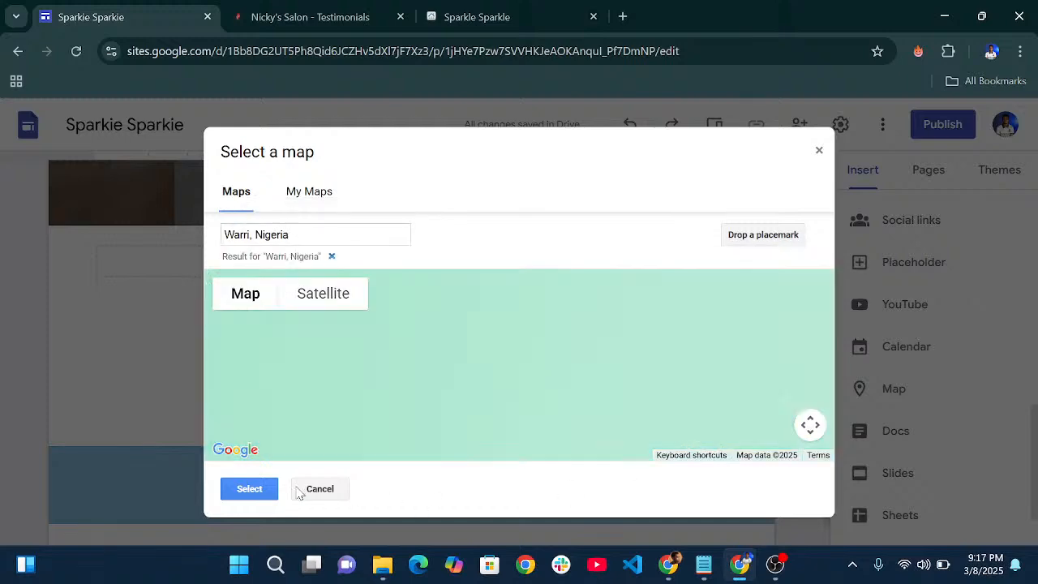
left_click(249, 491)
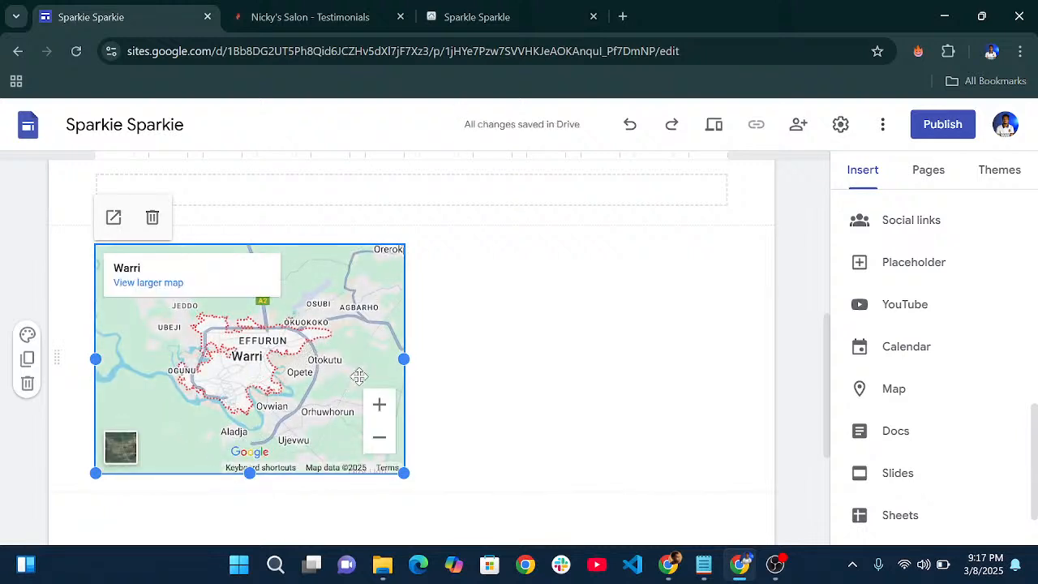
- Move the Warri map into a right-hand column
left_click_drag(277, 357, 581, 351)
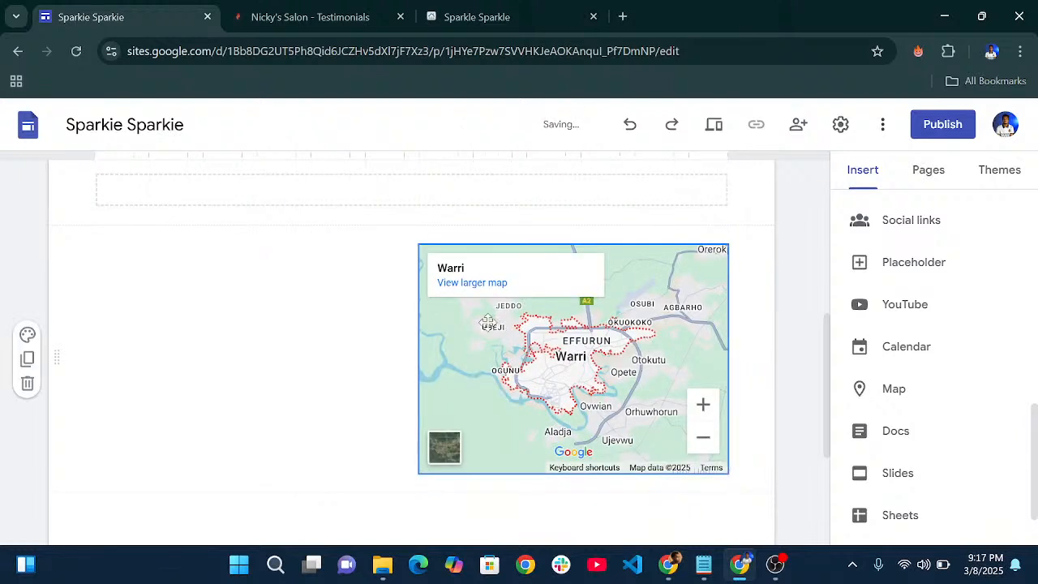
scroll(378, 327, "down", 1)
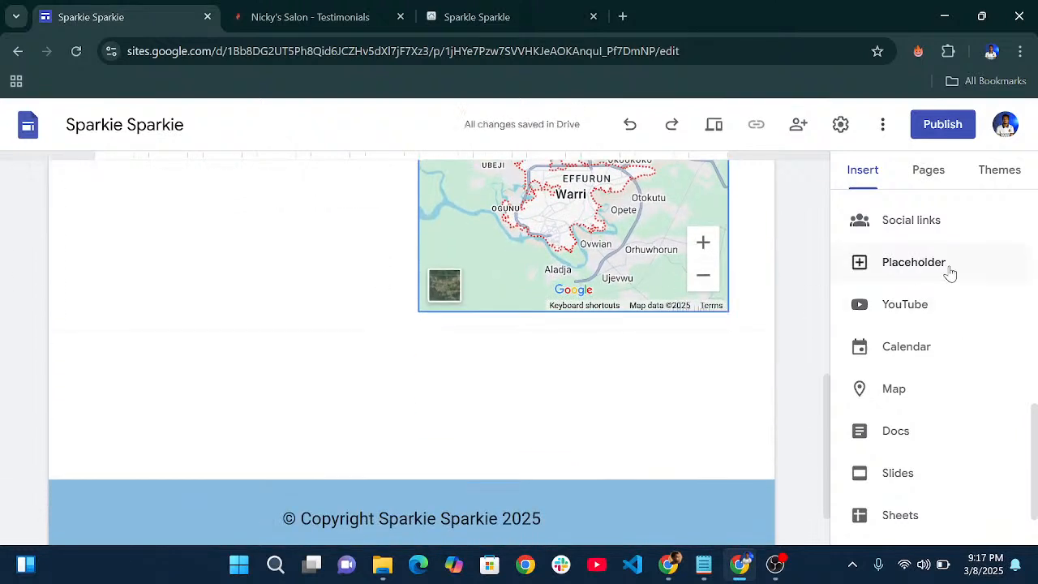
scroll(944, 284, "up", 2)
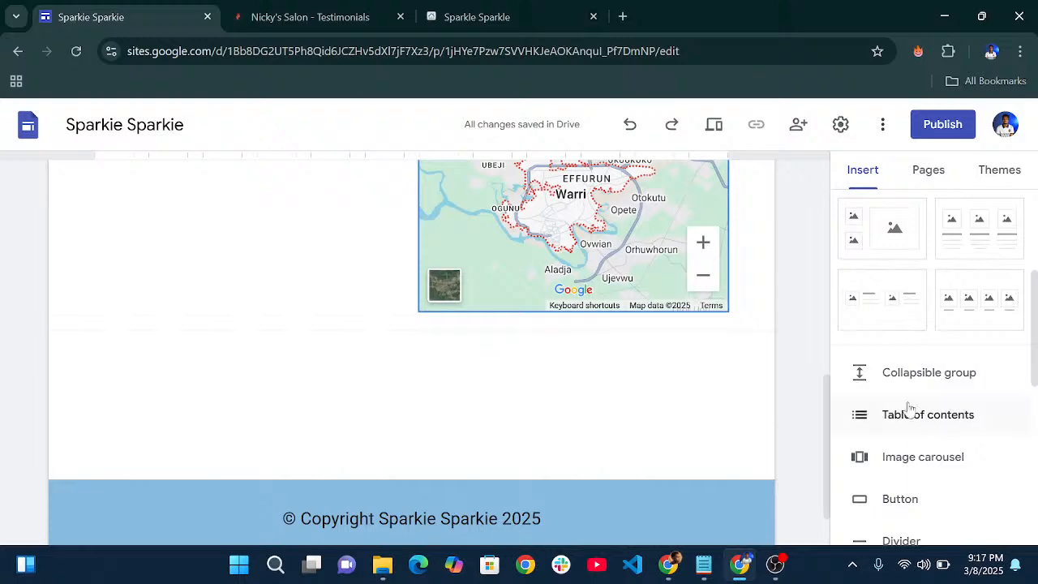
scroll(924, 365, "up", 5)
scroll(345, 284, "up", 2)
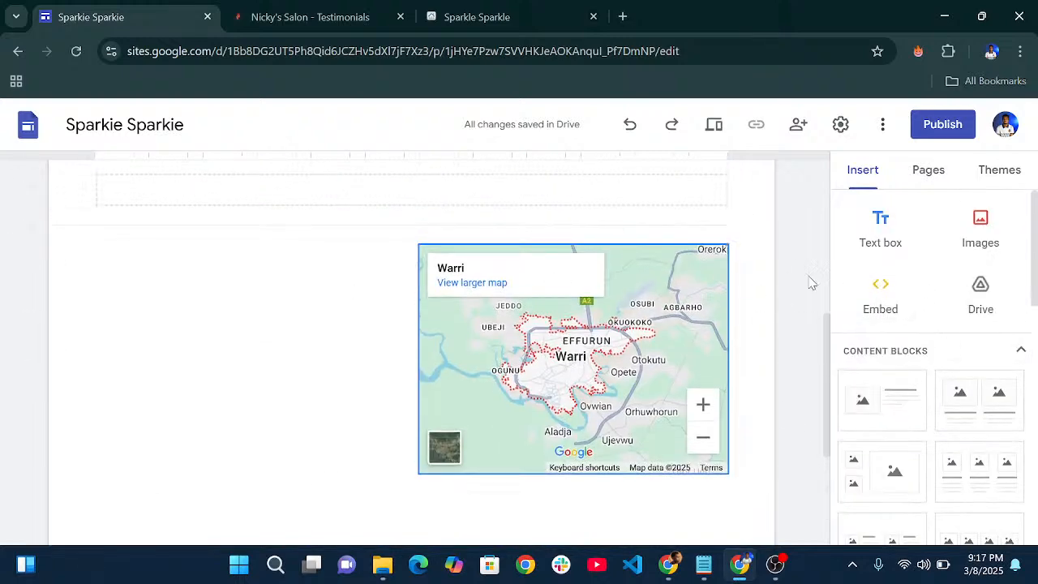
- Place an empty text box left of the map and select the email line in the notes
left_click(866, 235)
scroll(468, 340, "up", 2)
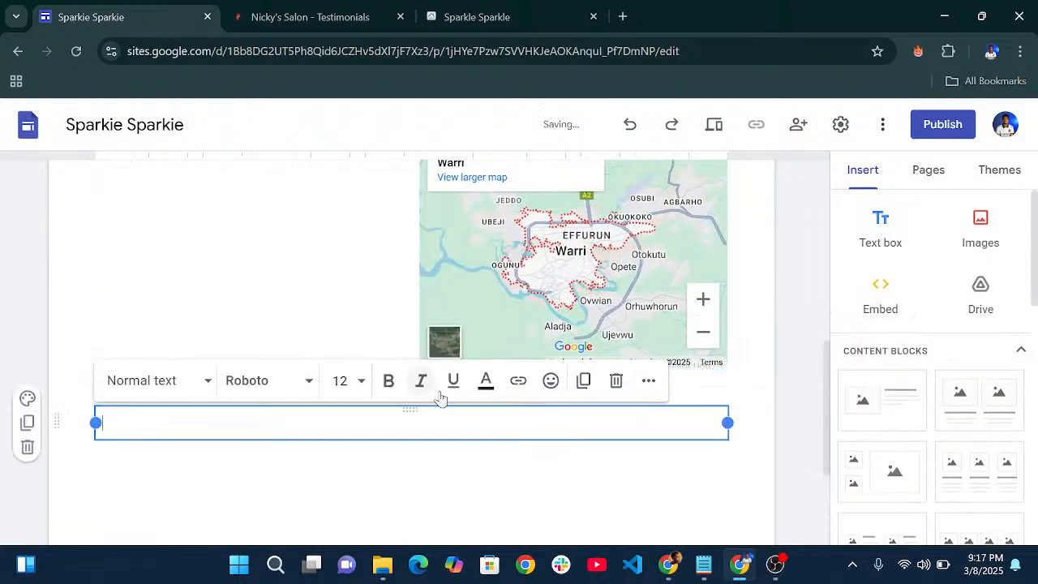
left_click_drag(410, 411, 244, 236)
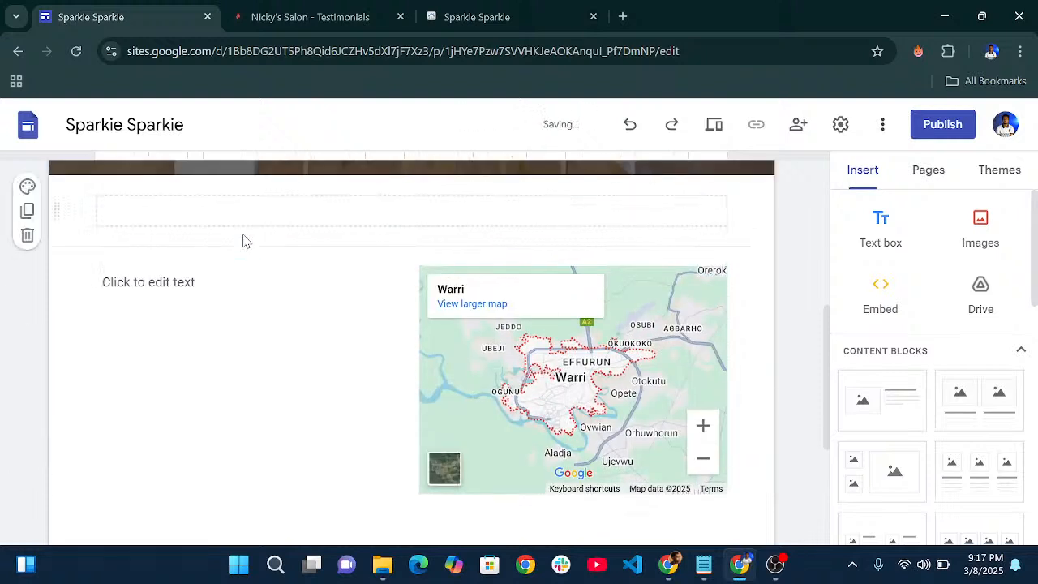
left_click(222, 281)
left_click(702, 558)
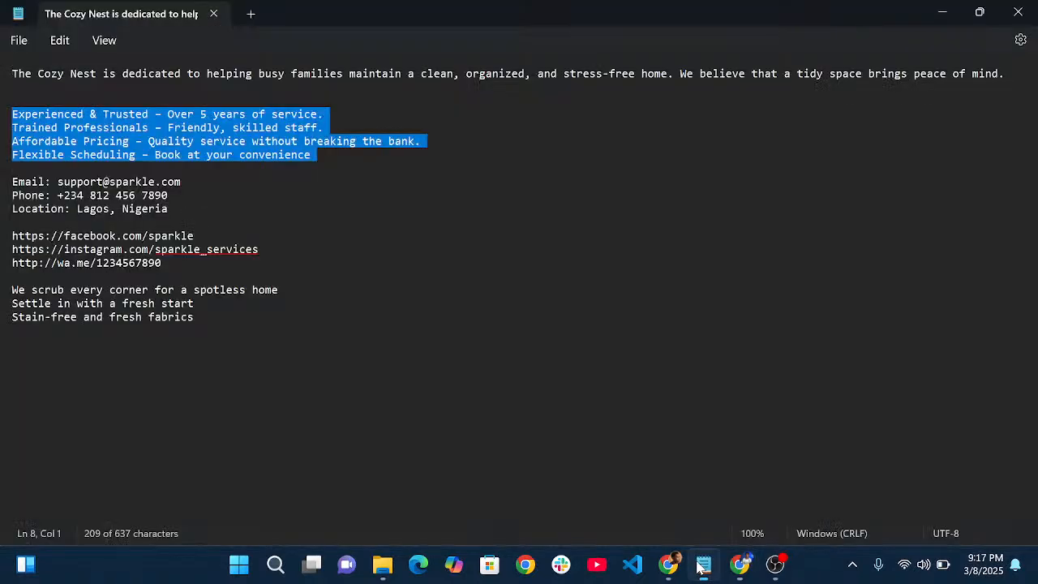
left_click_drag(191, 182, 2, 183)
key("ctrl+c")
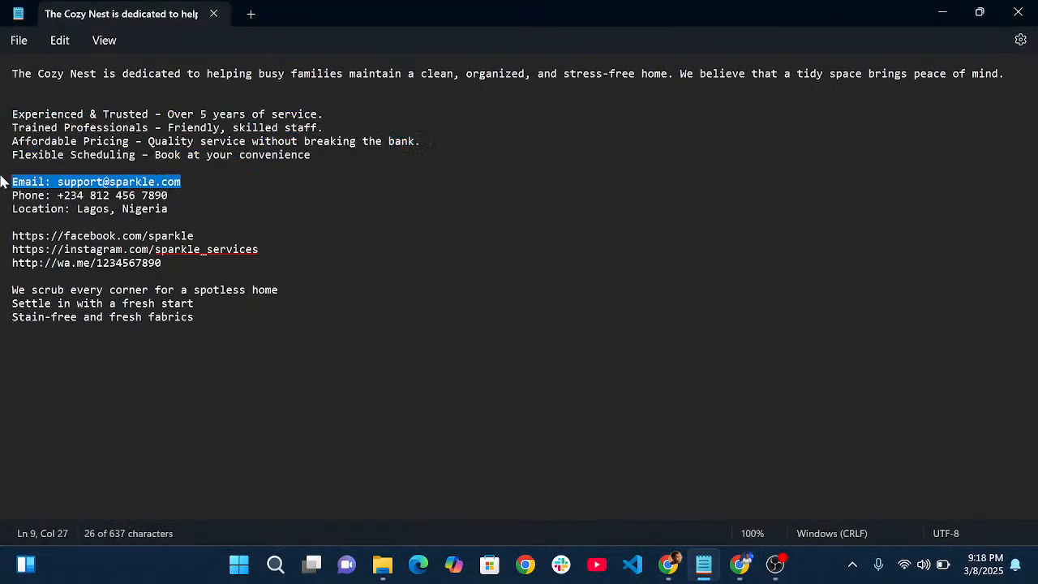
- Paste the support email line into the text box beside the map and make it 18 pt
left_click(740, 565)
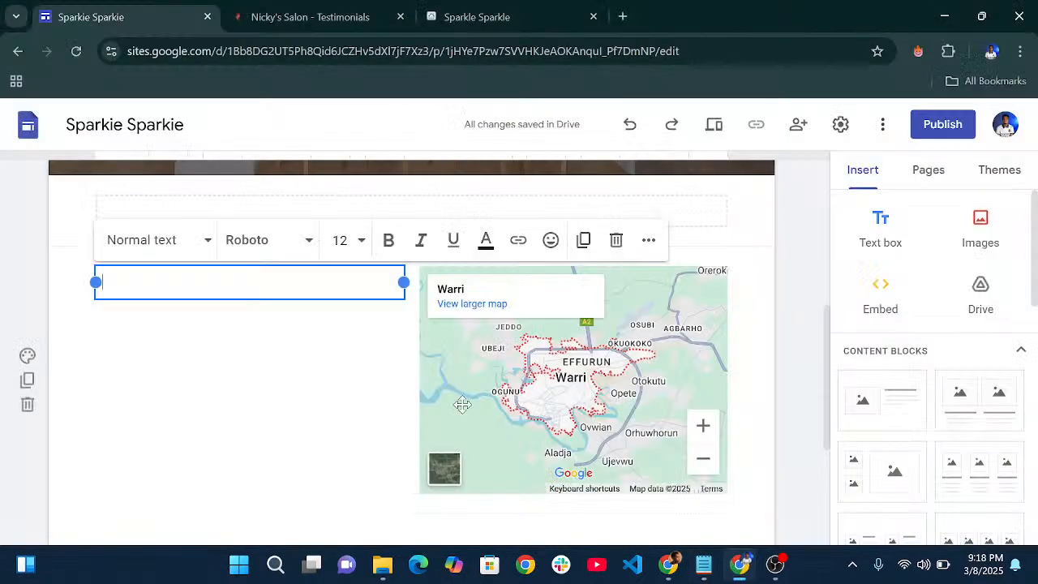
key("ctrl+v")
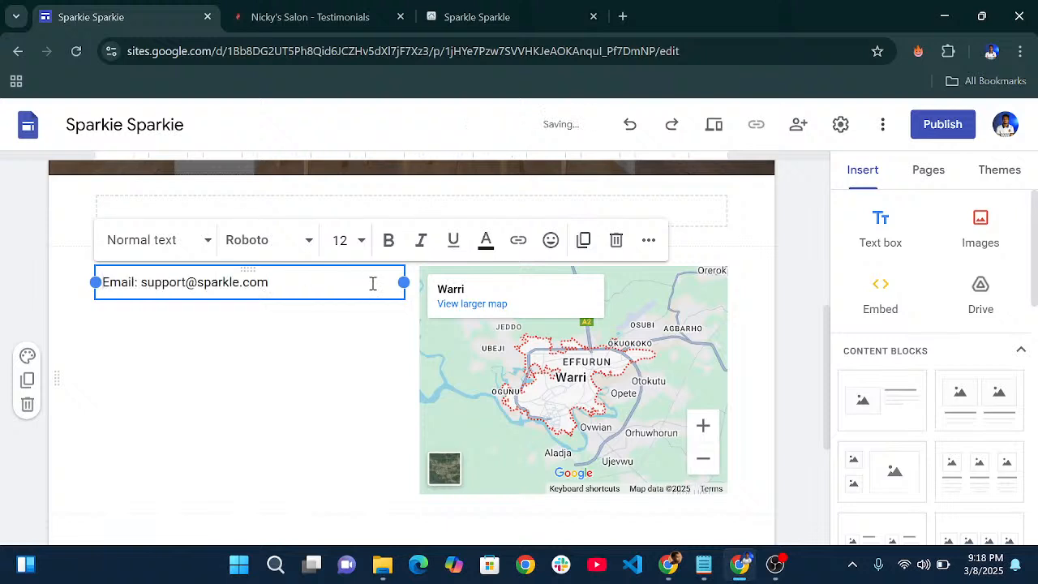
left_click(362, 242)
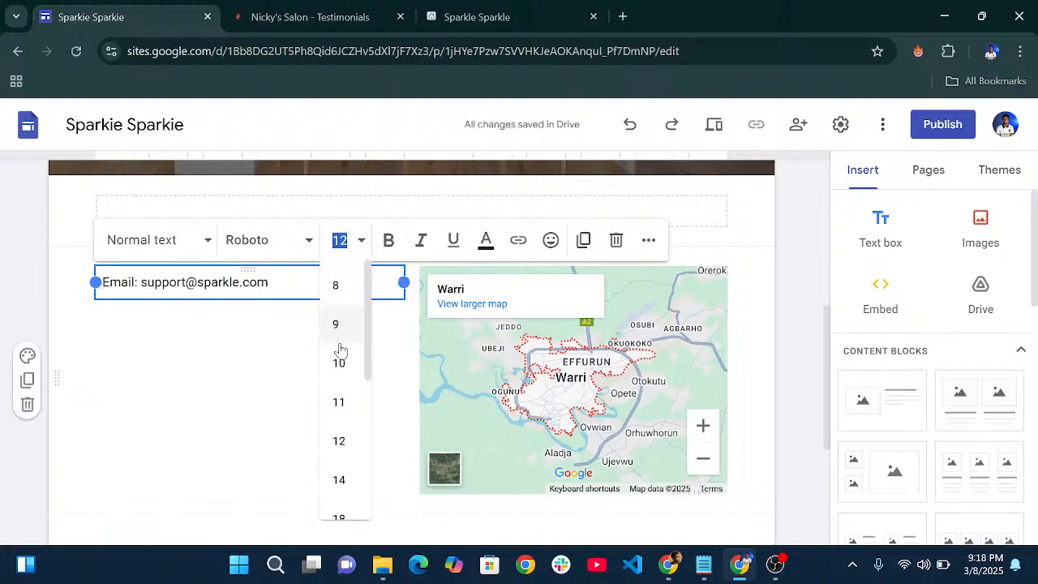
scroll(359, 389, "down", 1)
left_click(339, 438)
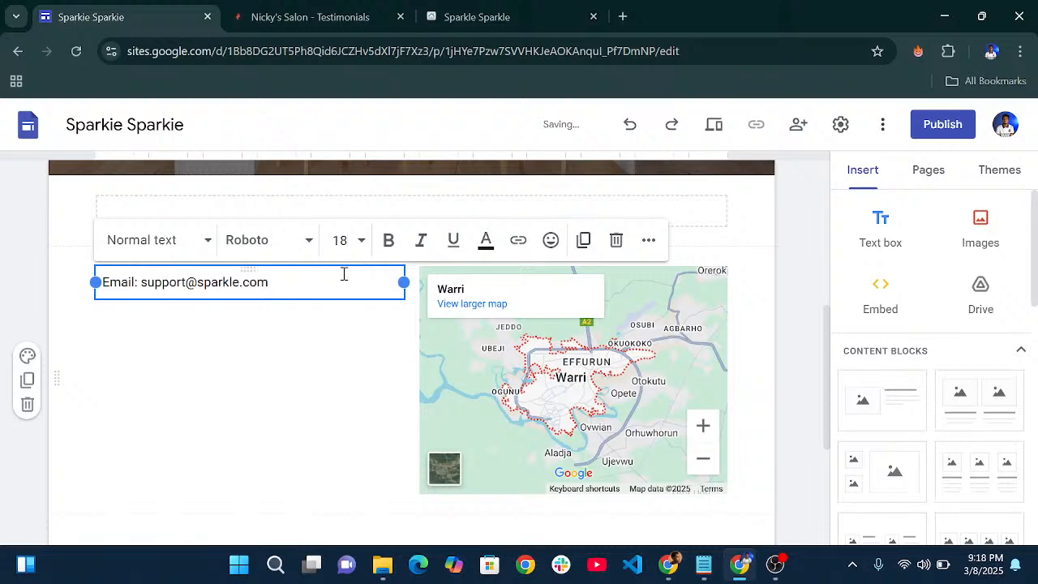
left_click_drag(270, 281, 87, 283)
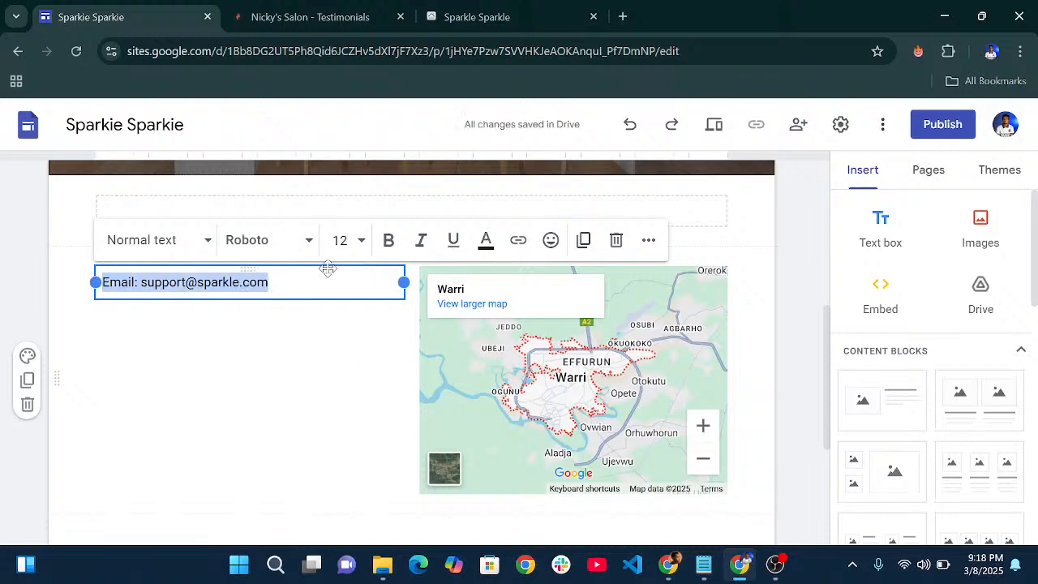
left_click(360, 240)
scroll(340, 439, "down", 3)
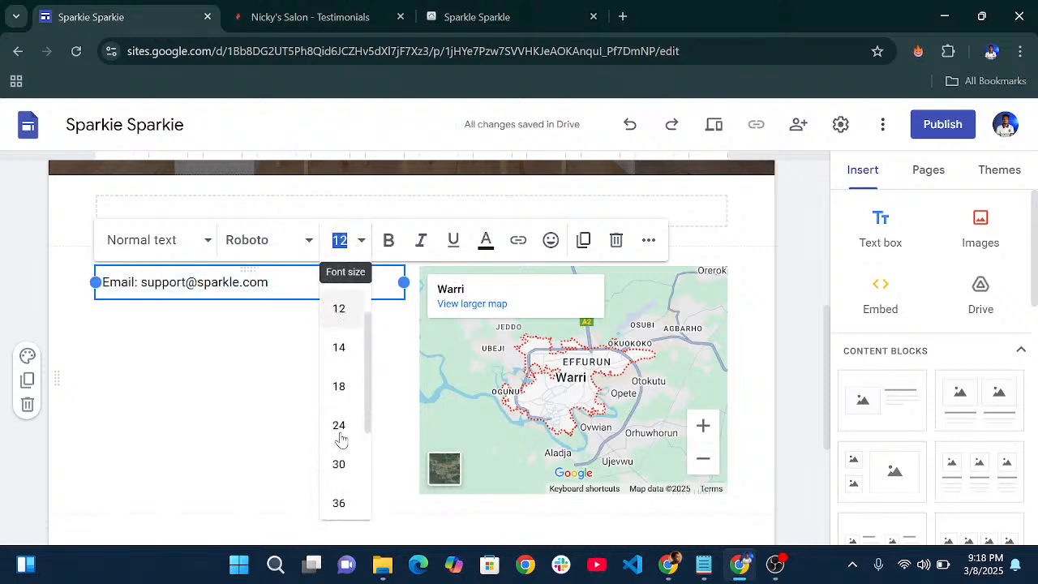
left_click(343, 357)
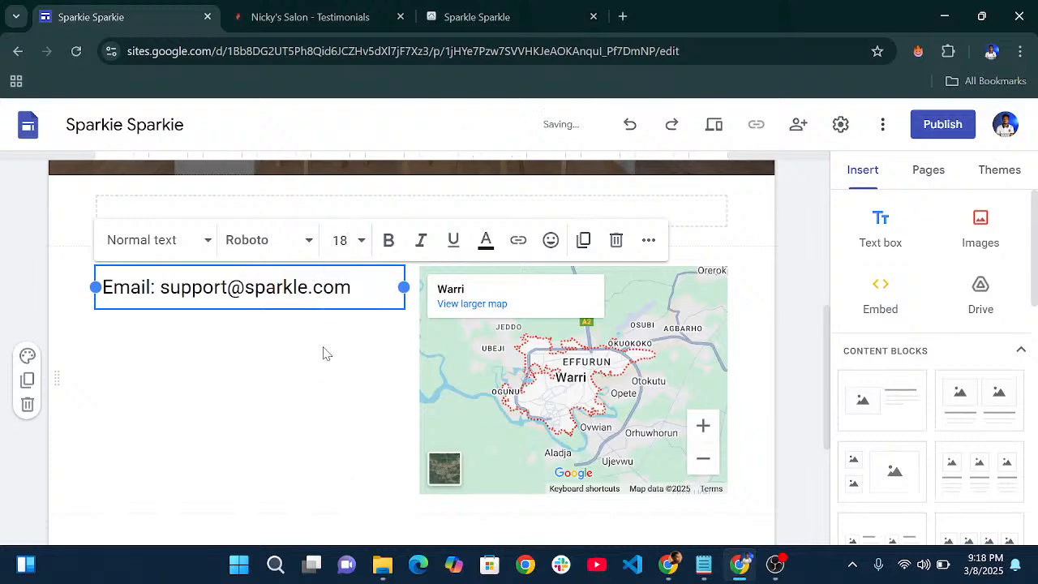
left_click(323, 352)
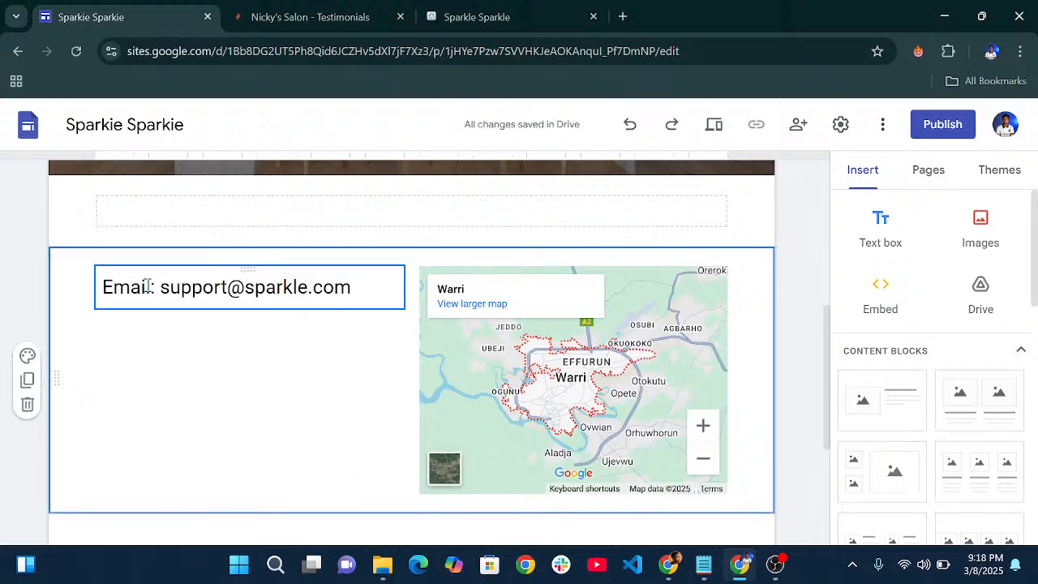
- View the published site's Contact page showing the email, phone, location and Warri map
left_click(470, 16)
scroll(514, 249, "down", 2)
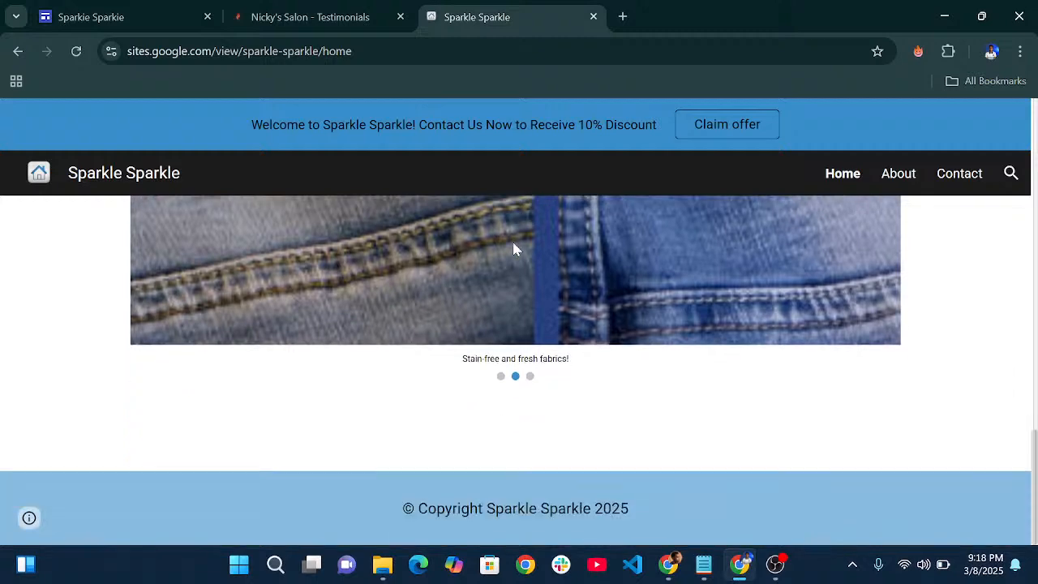
scroll(568, 267, "up", 8)
left_click(957, 175)
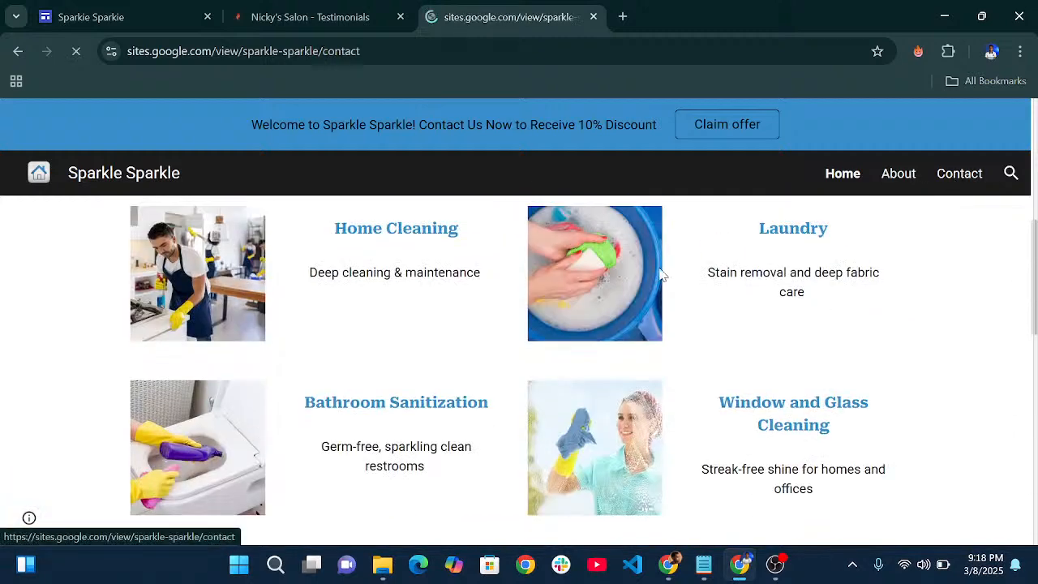
scroll(658, 272, "down", 2)
scroll(653, 300, "down", 5)
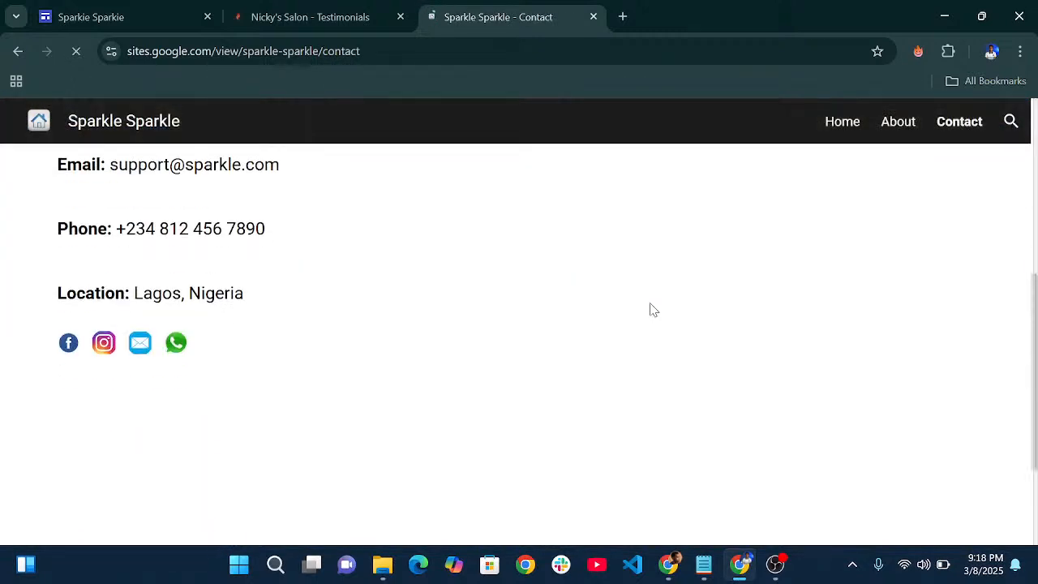
scroll(382, 304, "up", 3)
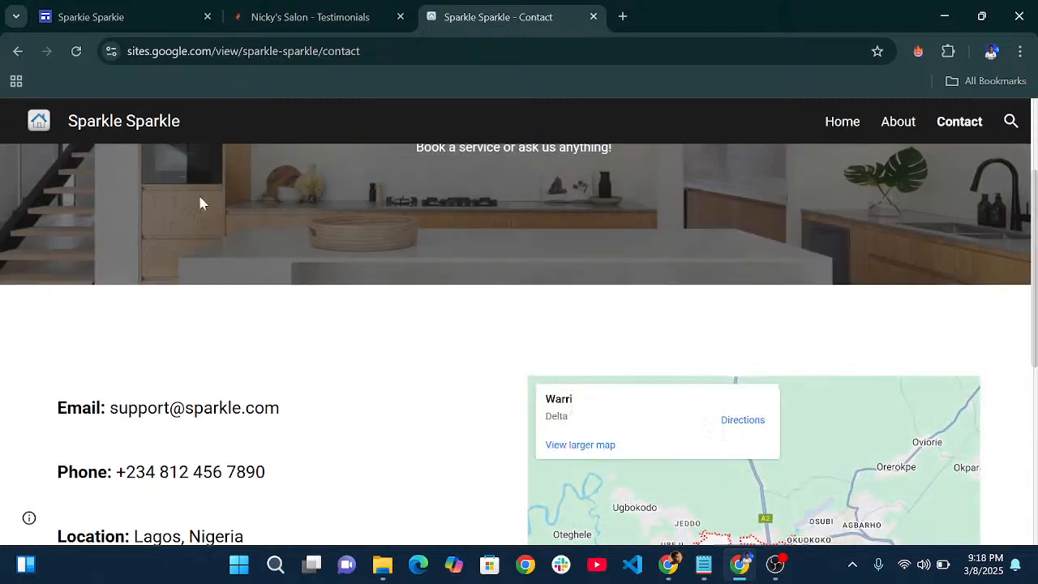
- Back in the editor, make the 'Email:' label bold
left_click(138, 20)
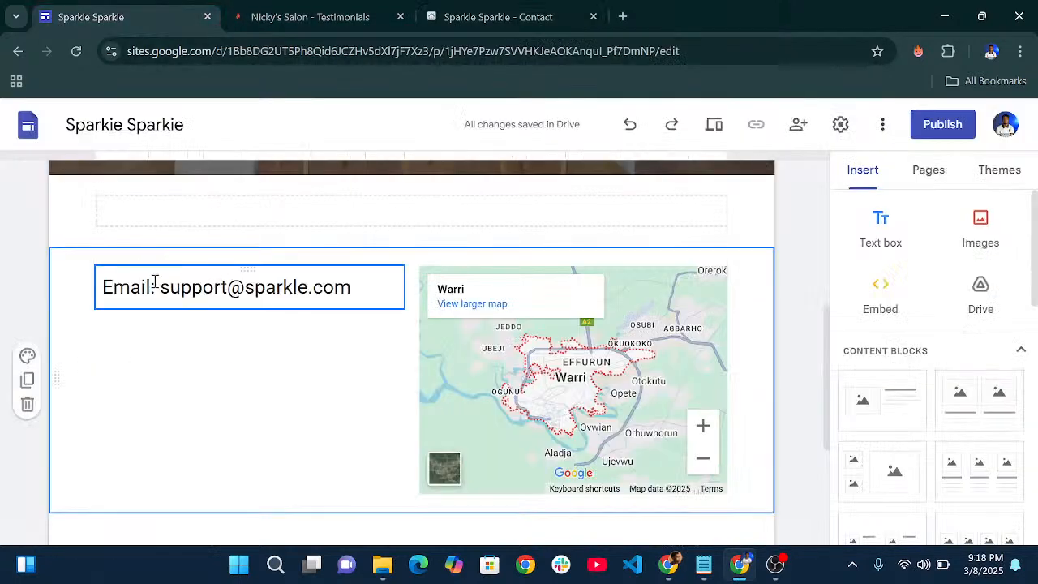
left_click_drag(152, 284, 92, 281)
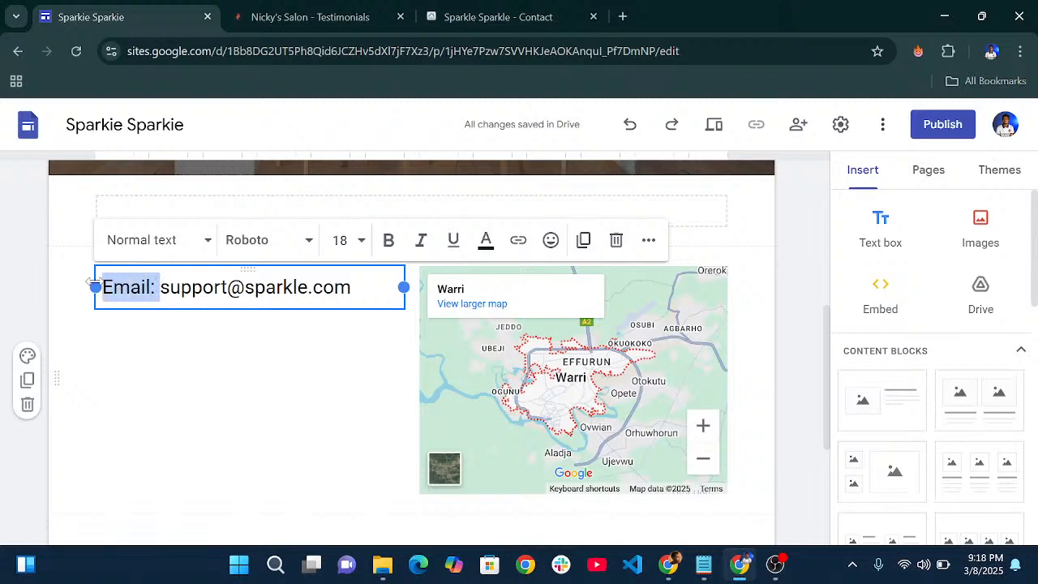
left_click(389, 240)
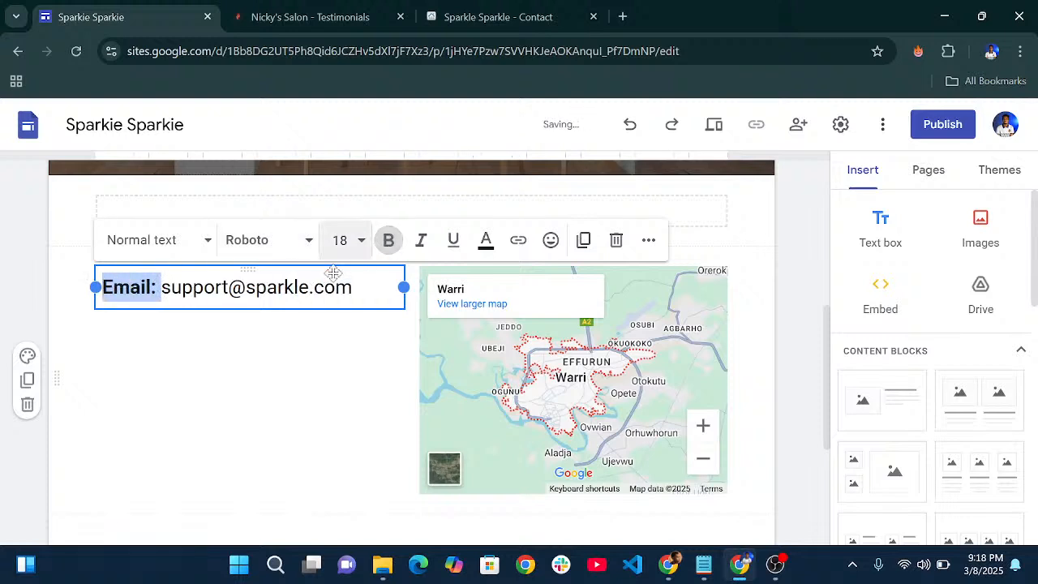
left_click(273, 339)
- Duplicate the email and map section, then undo the extra duplicated sections
left_click(361, 290)
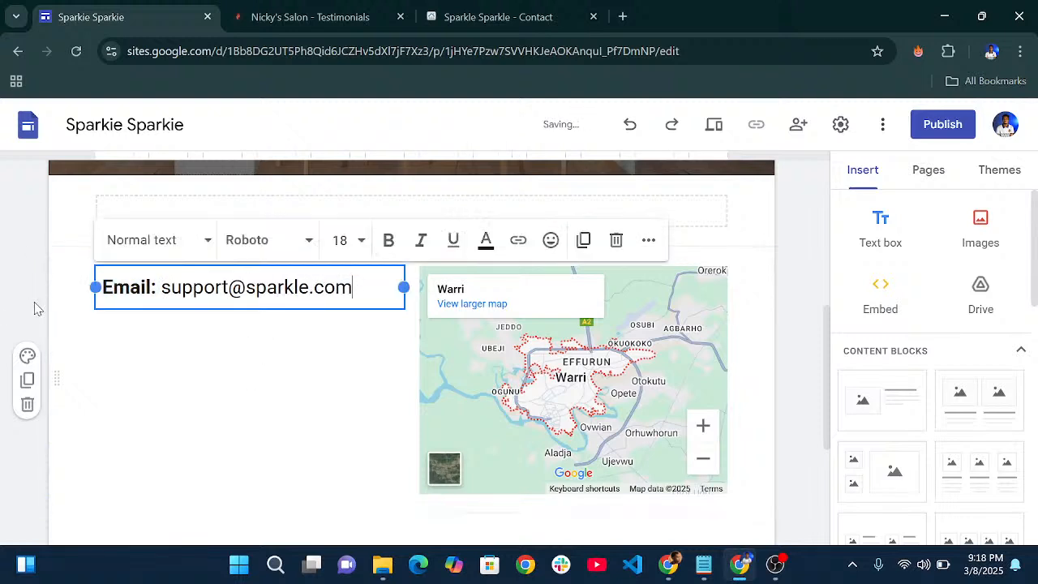
left_click(27, 380)
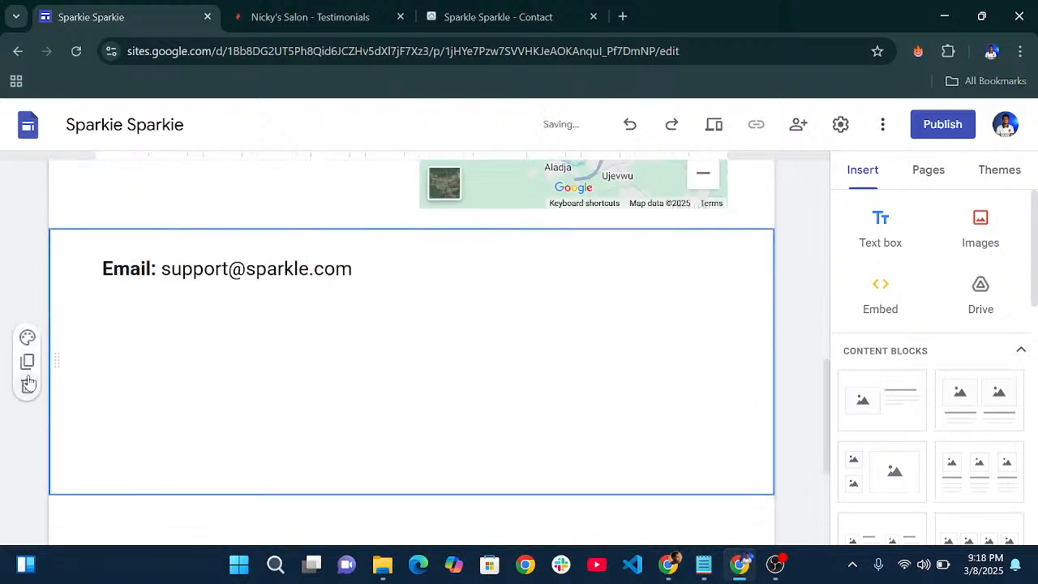
scroll(506, 346, "down", 3)
scroll(224, 271, "up", 3)
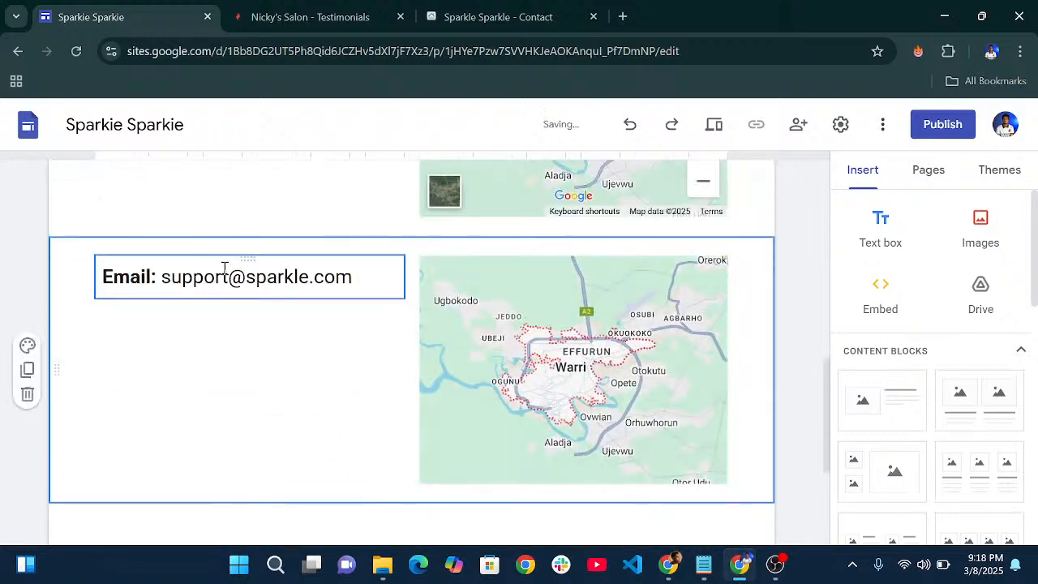
left_click(134, 292)
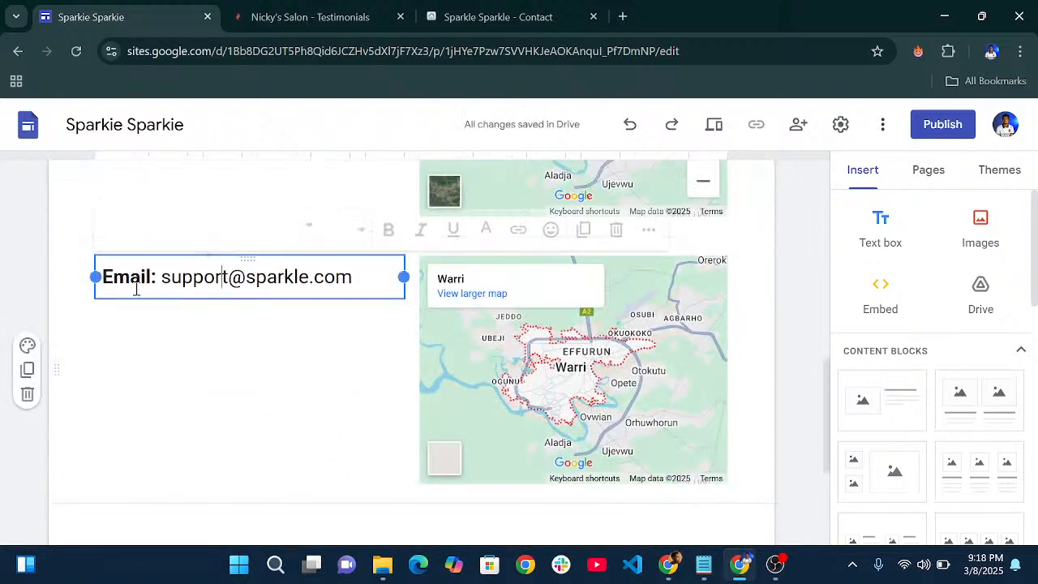
left_click(28, 371)
scroll(345, 336, "down", 3)
scroll(412, 352, "up", 9)
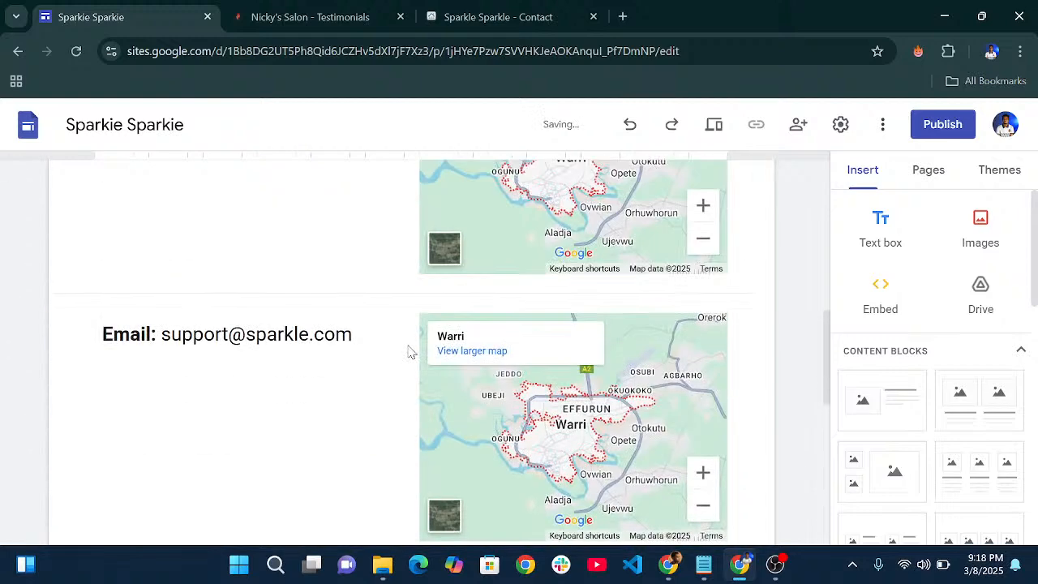
scroll(412, 352, "down", 2)
scroll(410, 352, "up", 2)
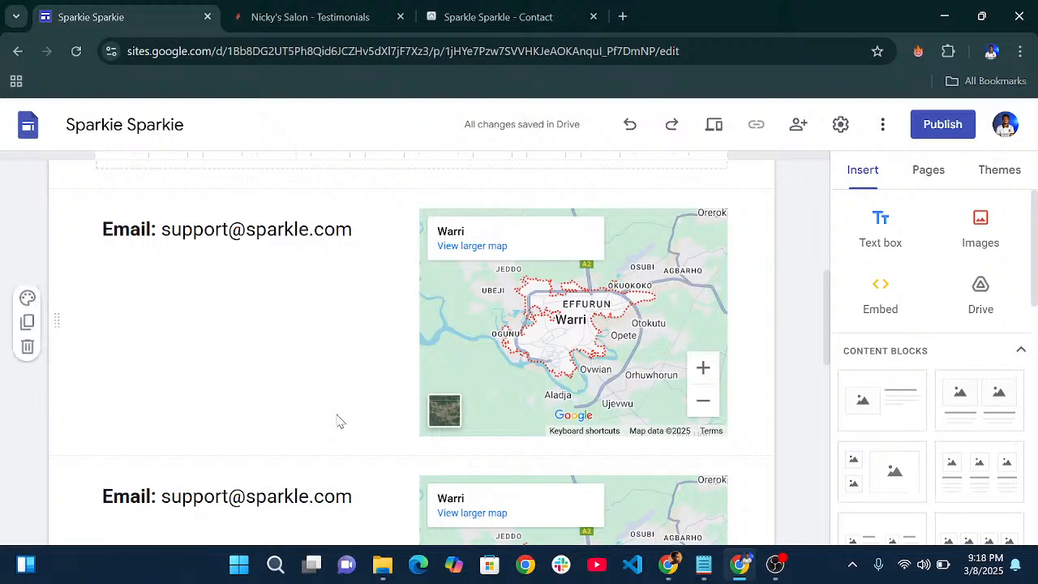
scroll(403, 352, "up", 2)
scroll(406, 343, "down", 2)
key("ctrl+z")
key("ctrl+z")
scroll(305, 289, "up", 3)
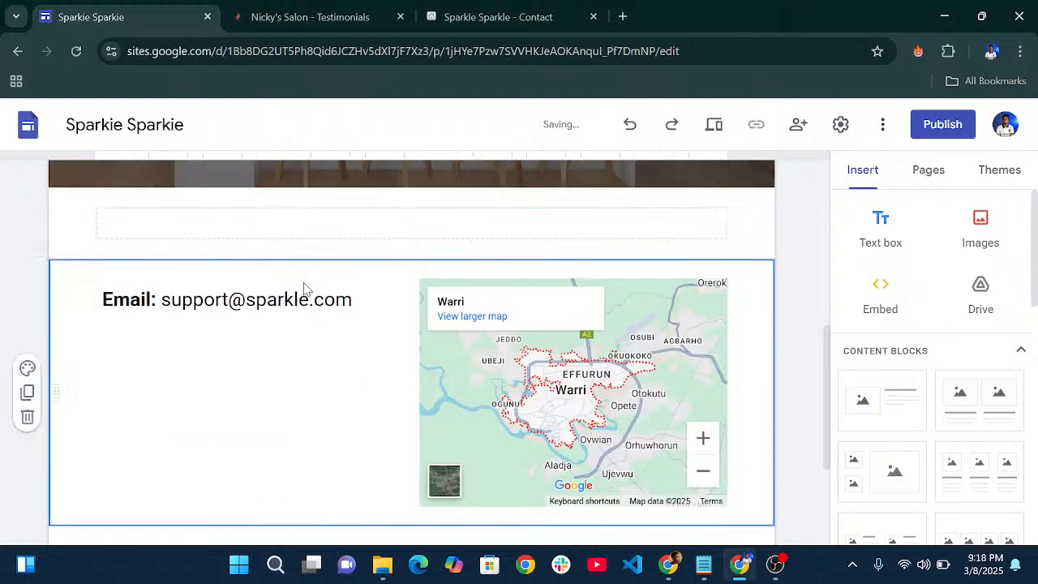
scroll(325, 373, "down", 1)
- Copy the email text box and move the copy under the first email line
left_click(364, 359)
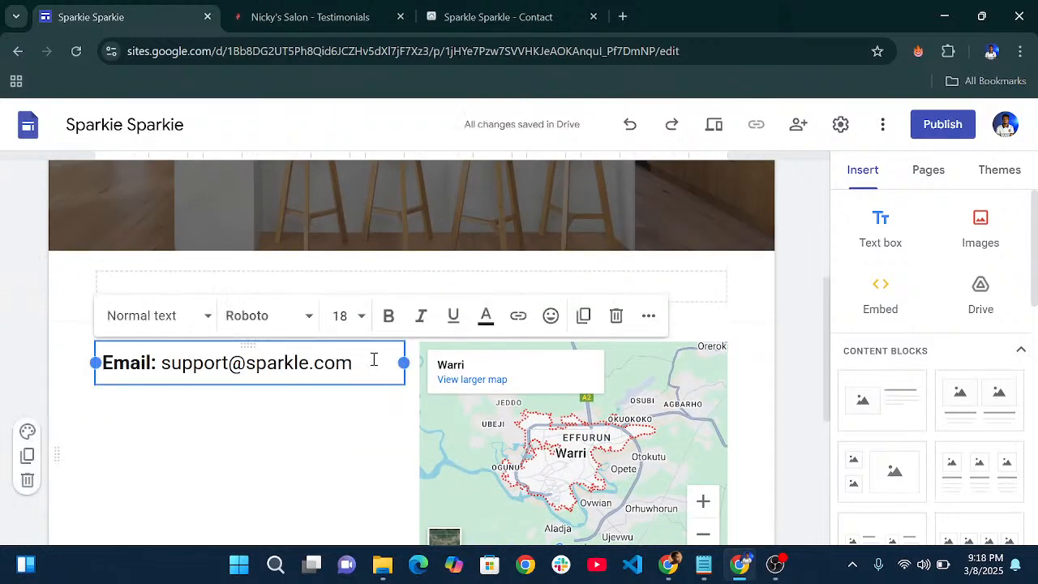
left_click(583, 316)
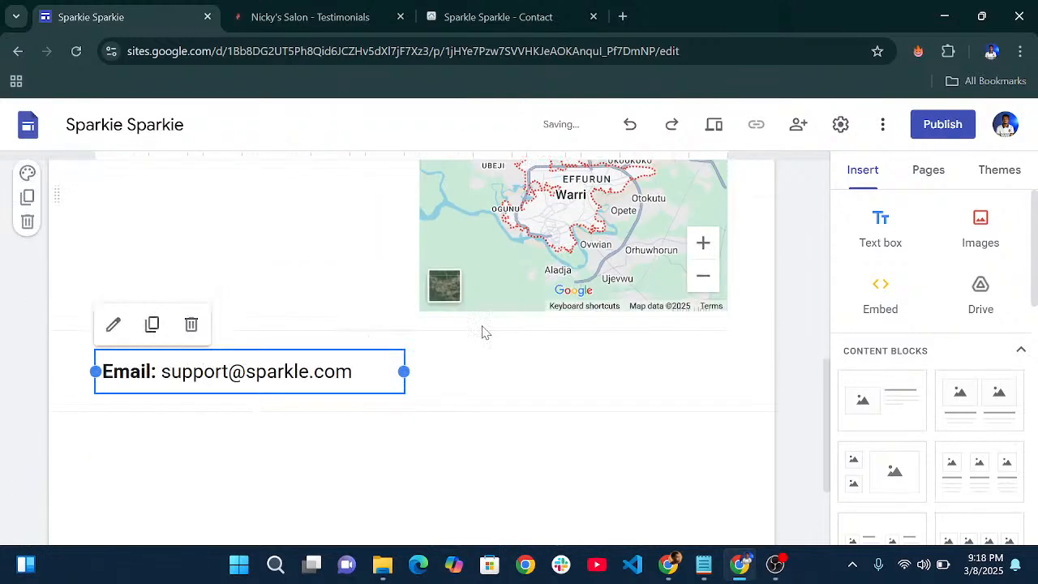
scroll(230, 332, "down", 2)
scroll(243, 320, "up", 2)
scroll(267, 408, "up", 2)
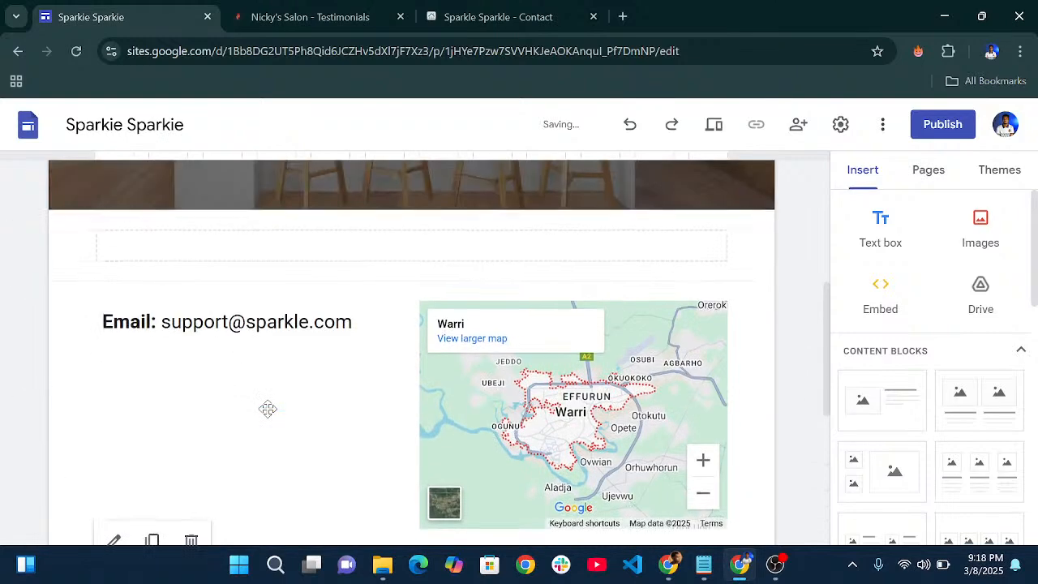
scroll(272, 430, "down", 1)
left_click_drag(246, 490, 212, 312)
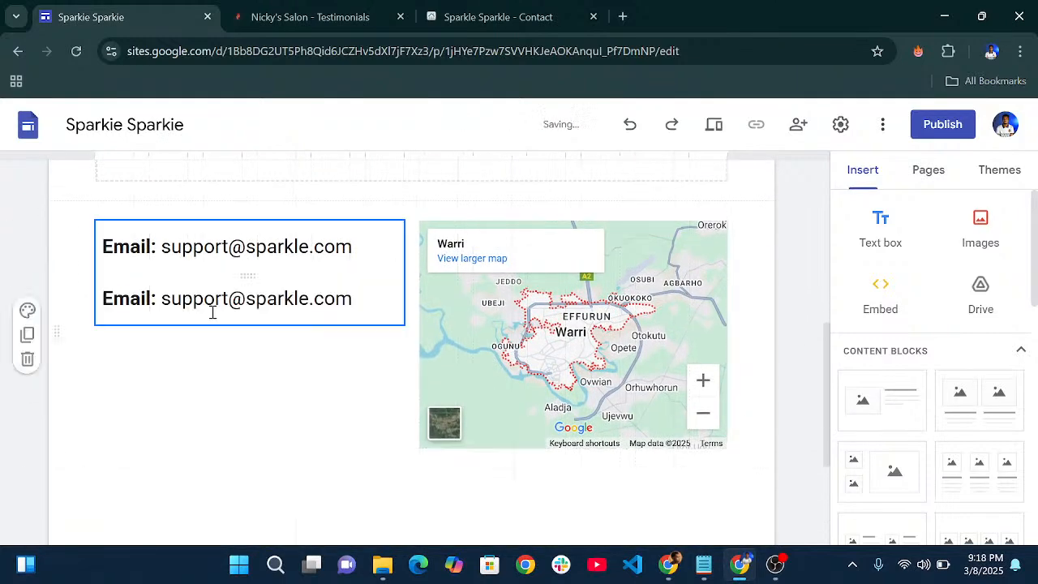
- Copy the Phone line from the Notepad notes
left_click(277, 296)
left_click(704, 566)
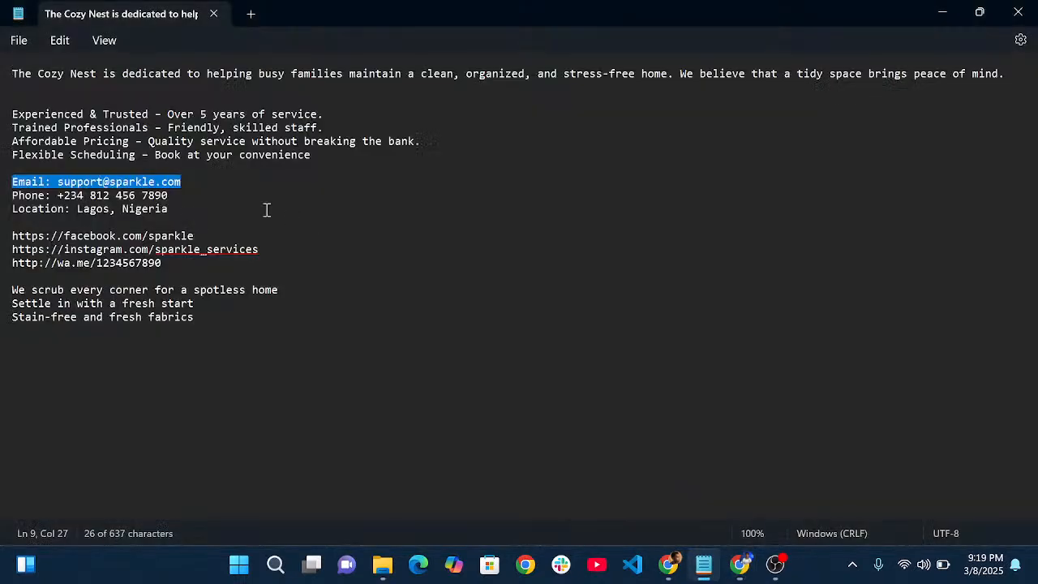
left_click_drag(171, 197, 1, 202)
key("ctrl+c")
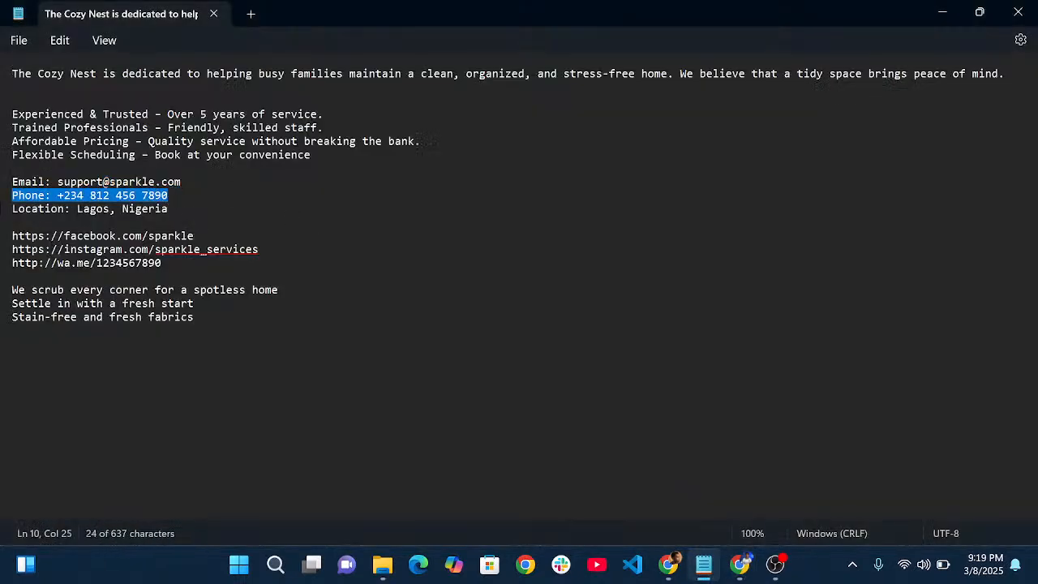
left_click(739, 566)
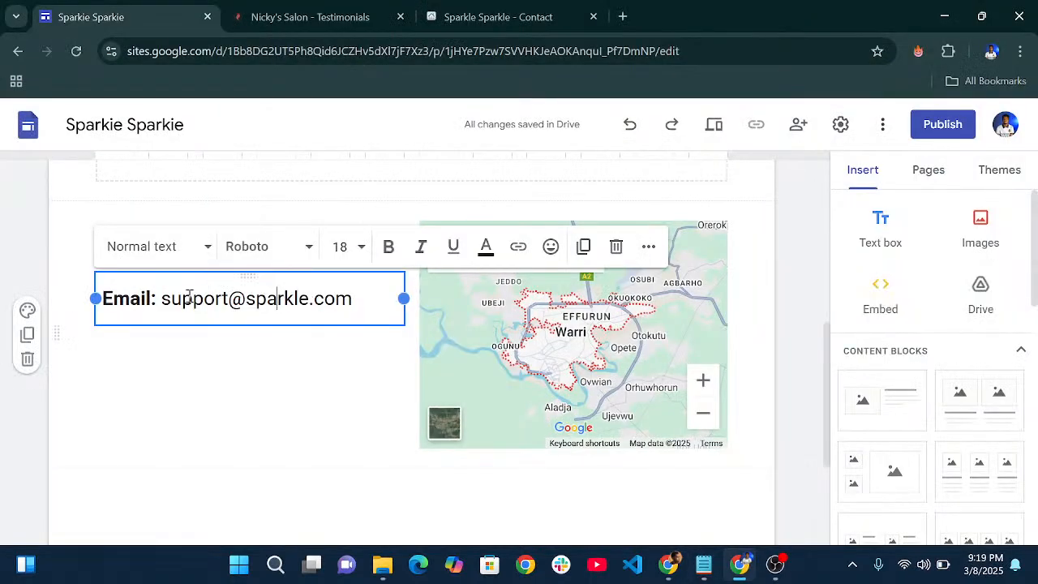
- Replace the copied email line with the Phone line, unbolding the number so only the label stays bold
left_click(213, 355)
left_click(344, 301)
triple_click(362, 297)
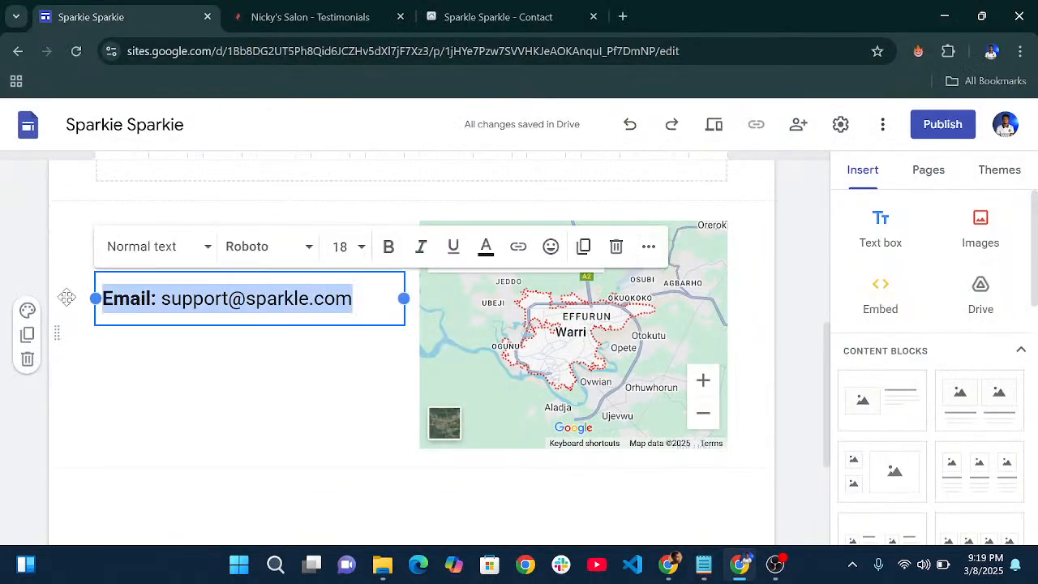
key("ctrl+v")
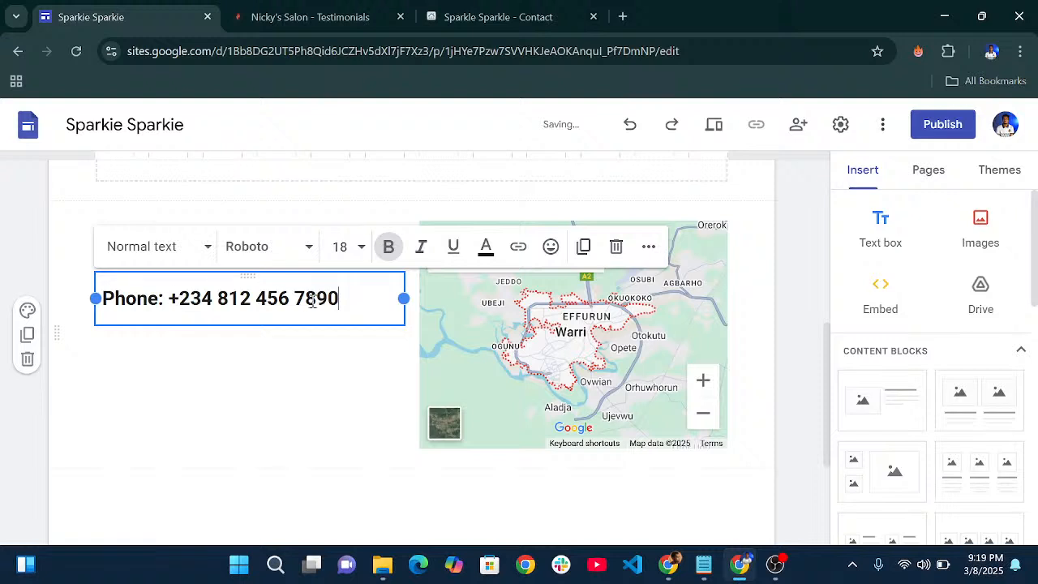
left_click_drag(339, 295, 186, 297)
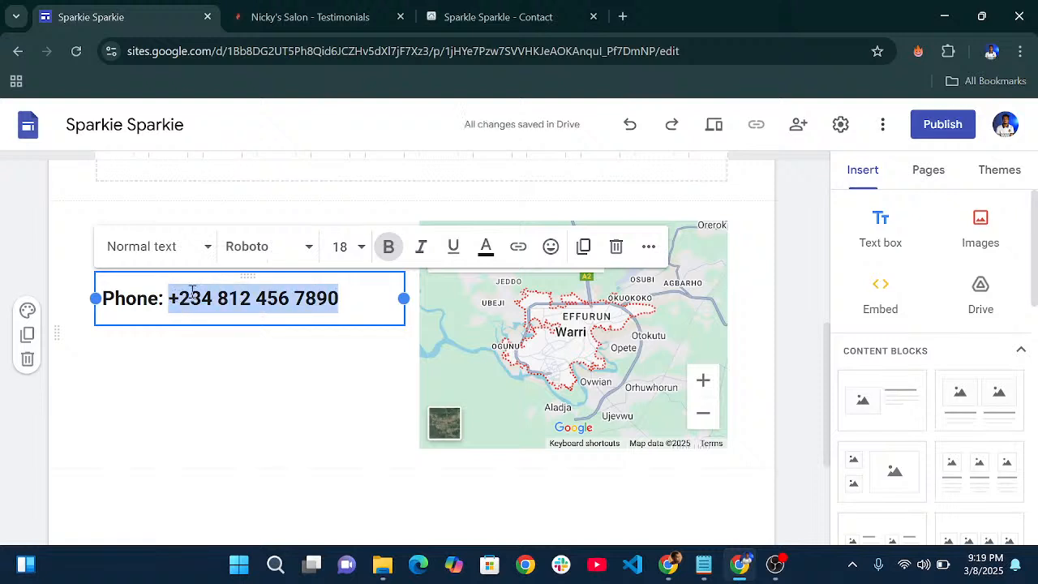
left_click(389, 246)
left_click(322, 362)
- Duplicate the phone text box and copy the Location line from the notes
left_click(350, 306)
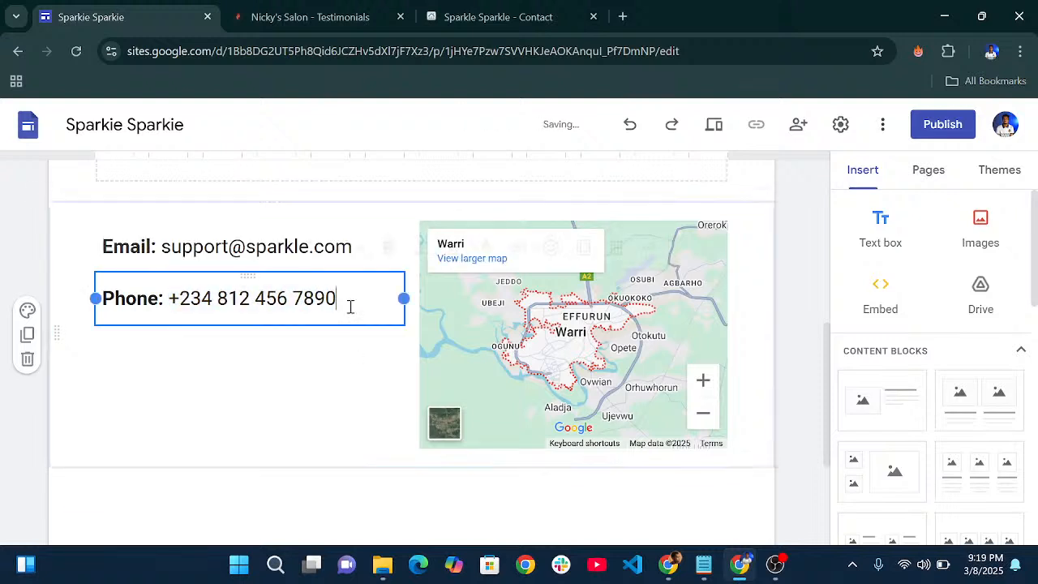
left_click(585, 253)
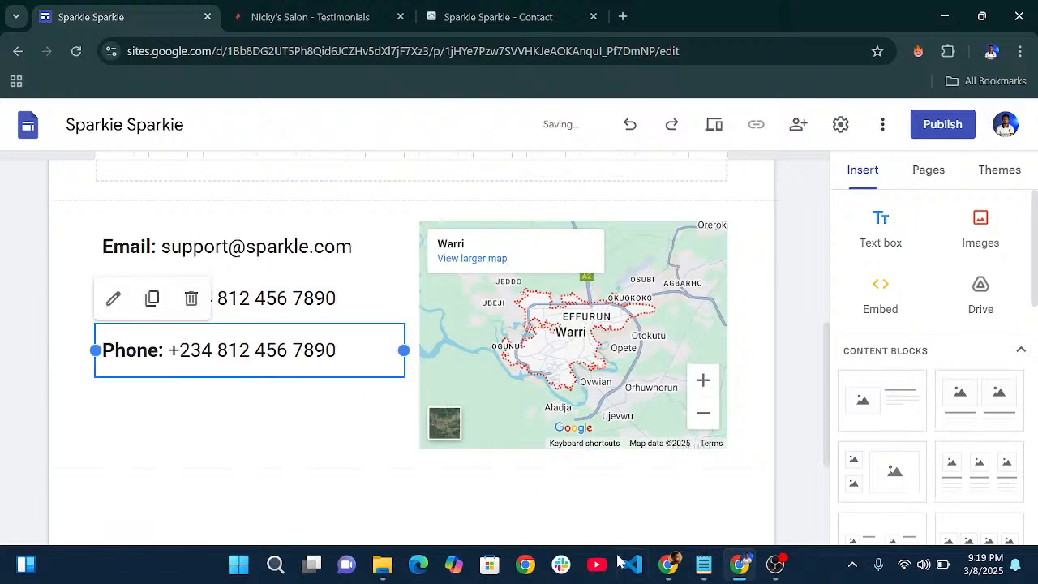
left_click(703, 562)
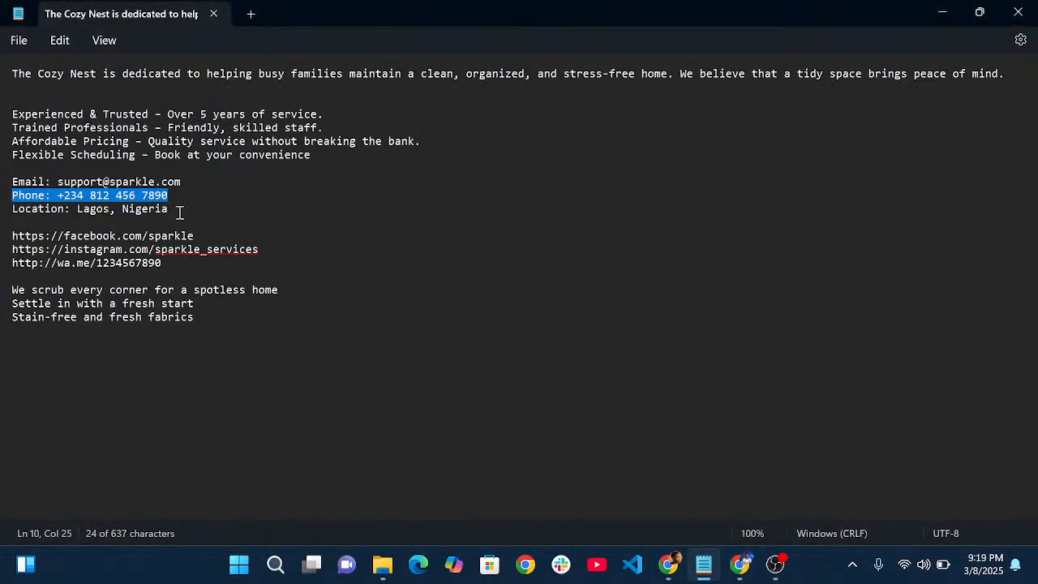
left_click_drag(179, 212, 5, 210)
key("ctrl+c")
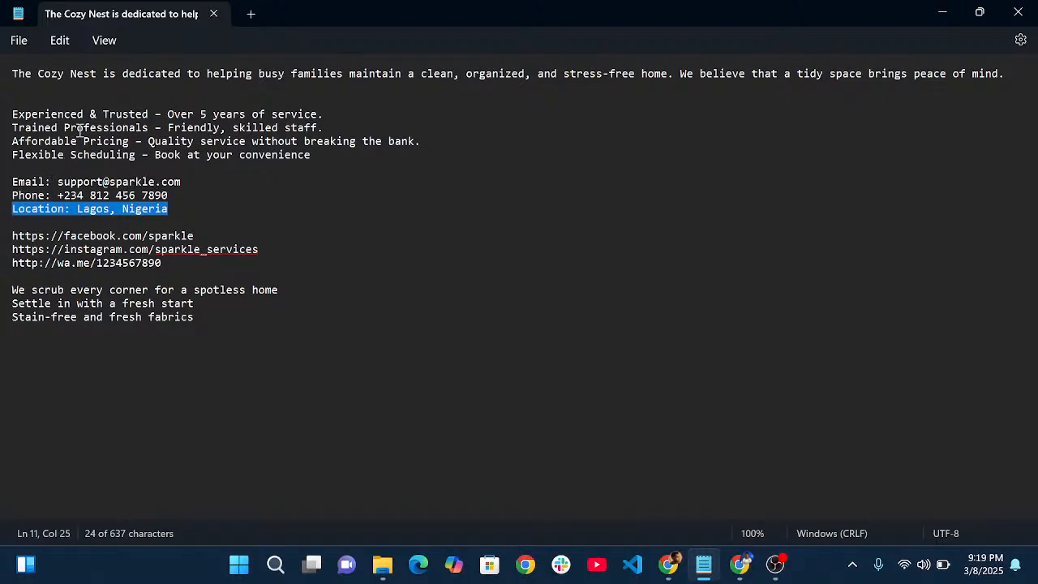
- Paste 'Location: Lagos, Nigeria' over the duplicate line and unbold 'Lagos, Nigeria'
left_click(939, 13)
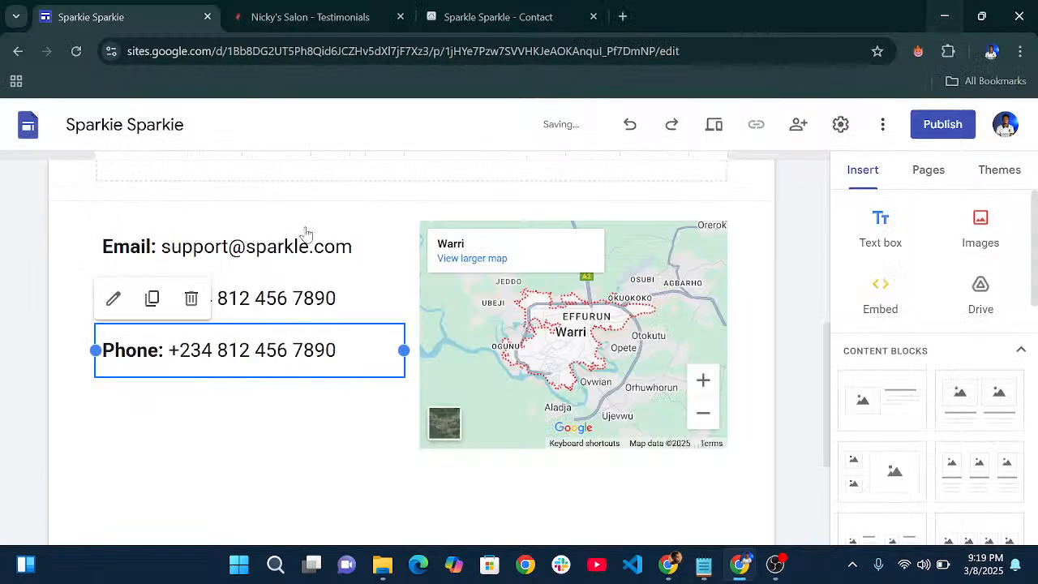
left_click_drag(350, 349, 93, 348)
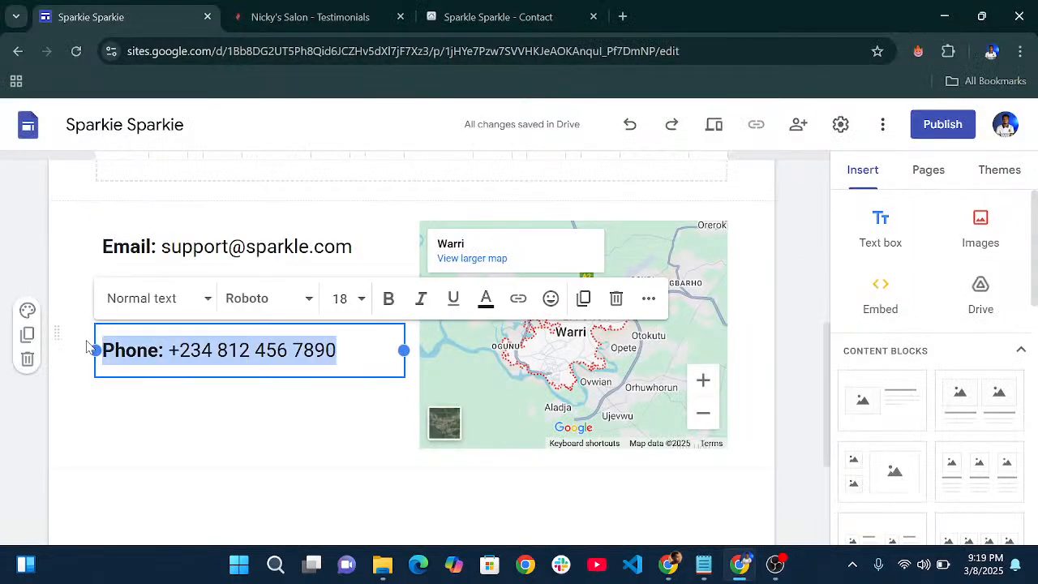
key("ctrl+v")
left_click_drag(330, 350, 180, 350)
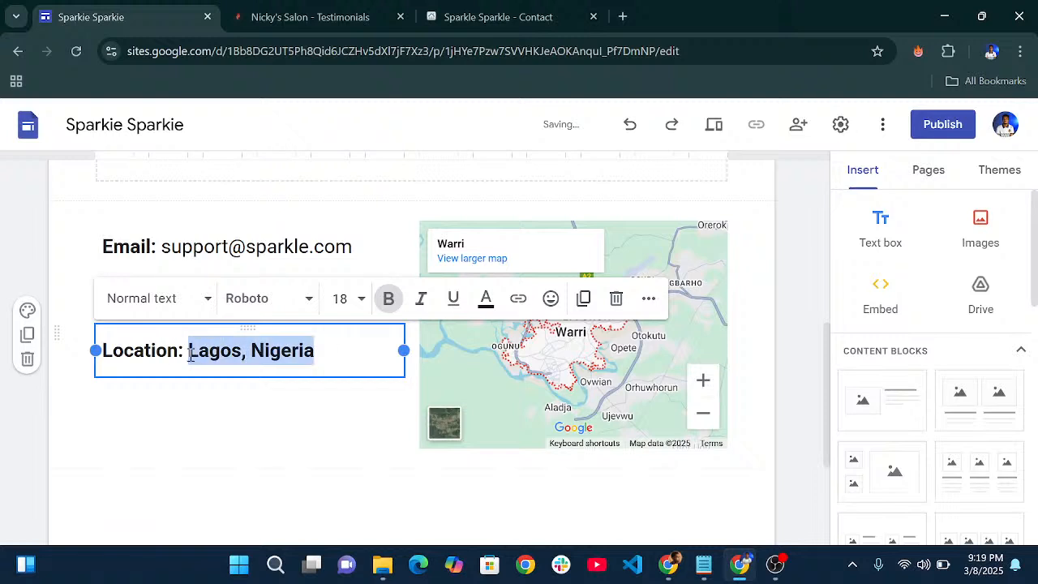
left_click(389, 299)
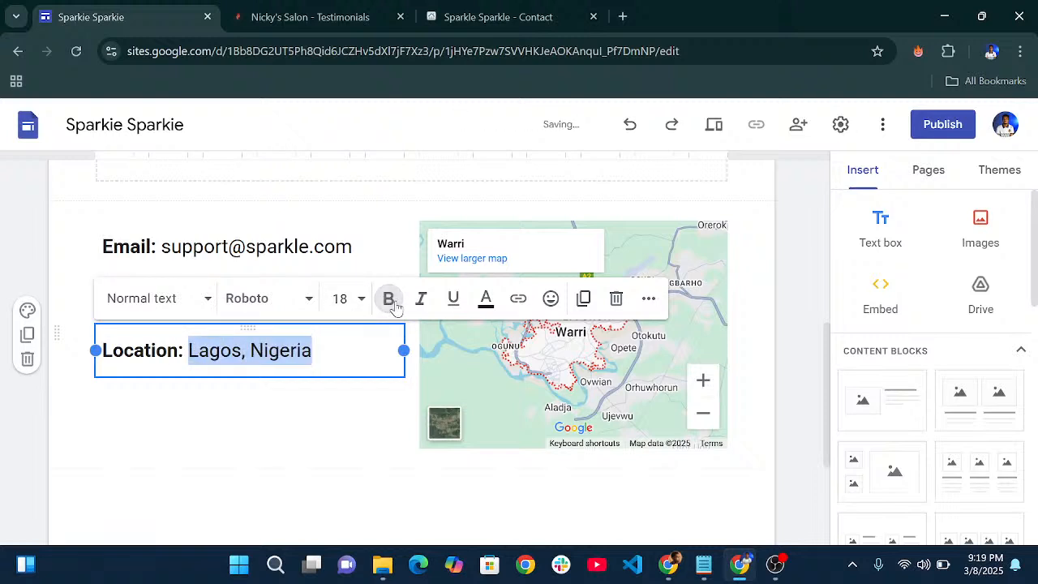
left_click(309, 411)
- Check the contact block's Email and Location text boxes
left_click(284, 276)
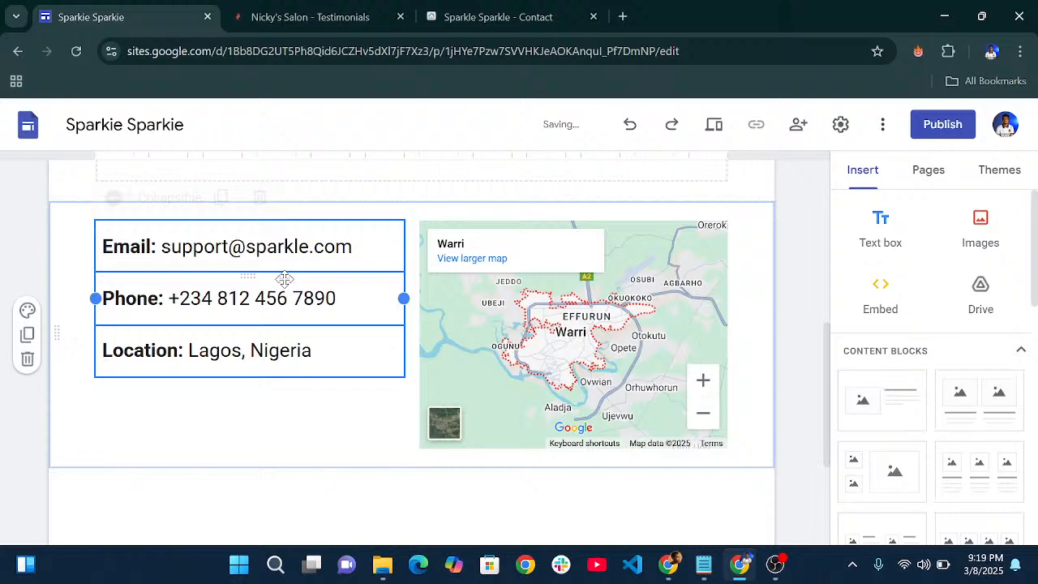
left_click(313, 247)
left_click(304, 353)
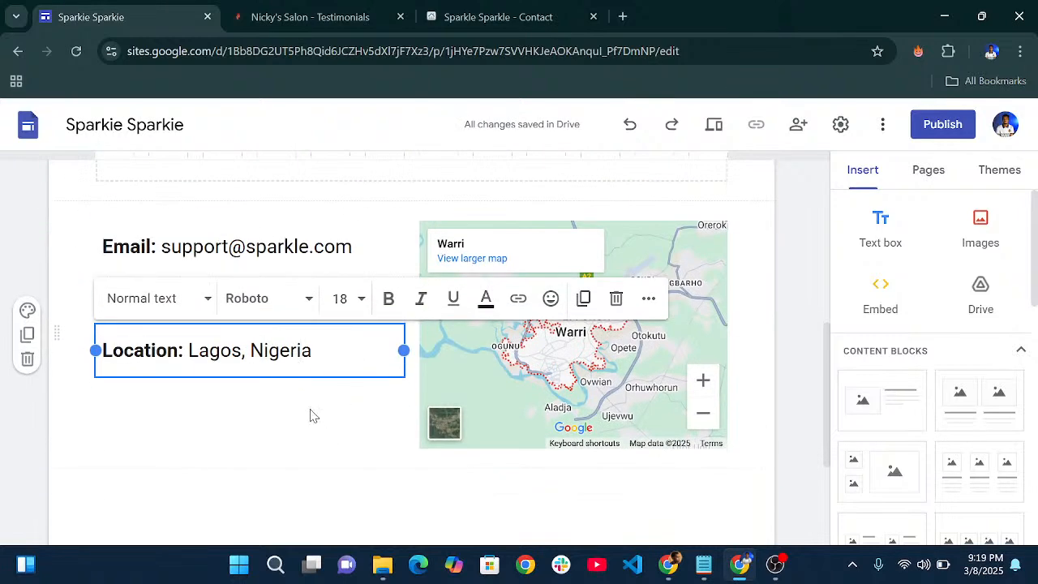
left_click(310, 416)
- Add a social links block with facebook.png uploaded as the first link's icon
scroll(365, 389, "down", 2)
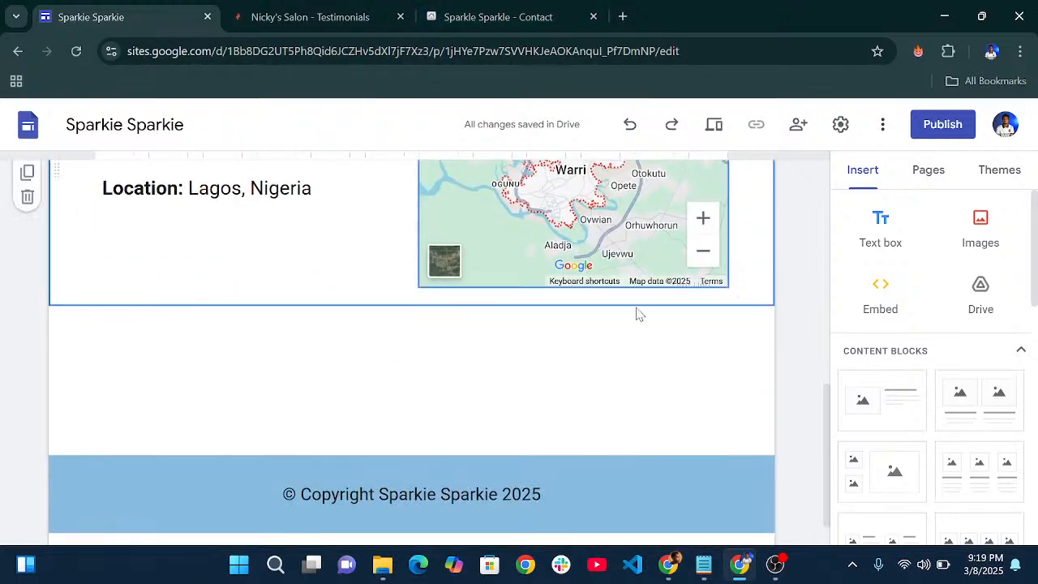
scroll(909, 409, "down", 5)
scroll(910, 386, "down", 1)
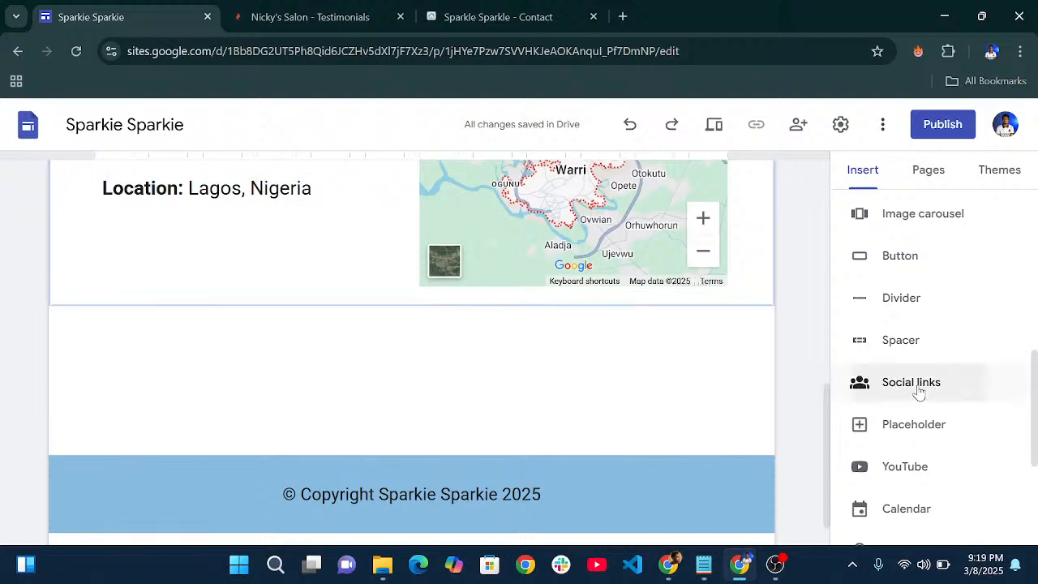
left_click(917, 390)
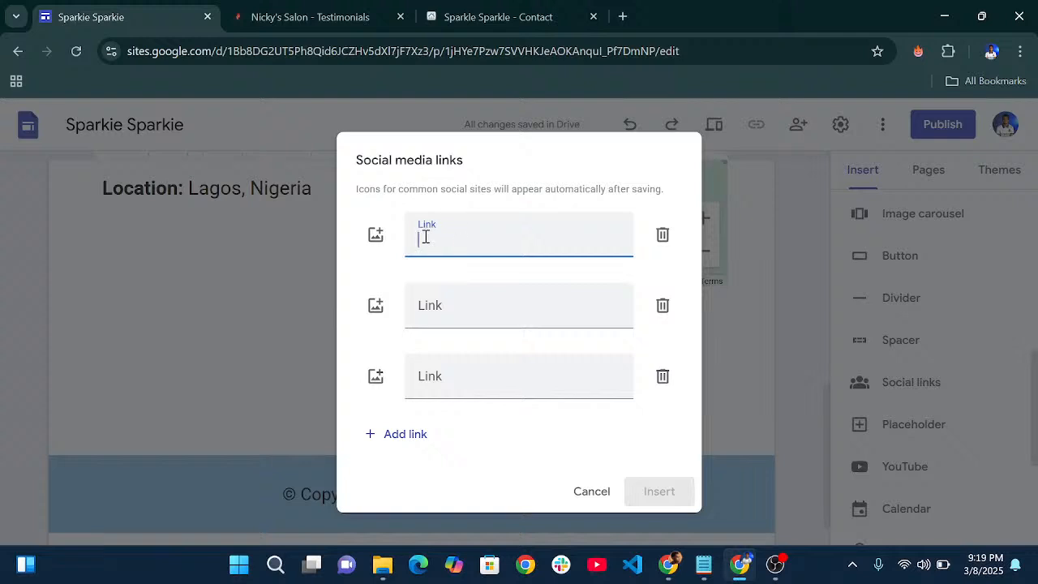
left_click(378, 235)
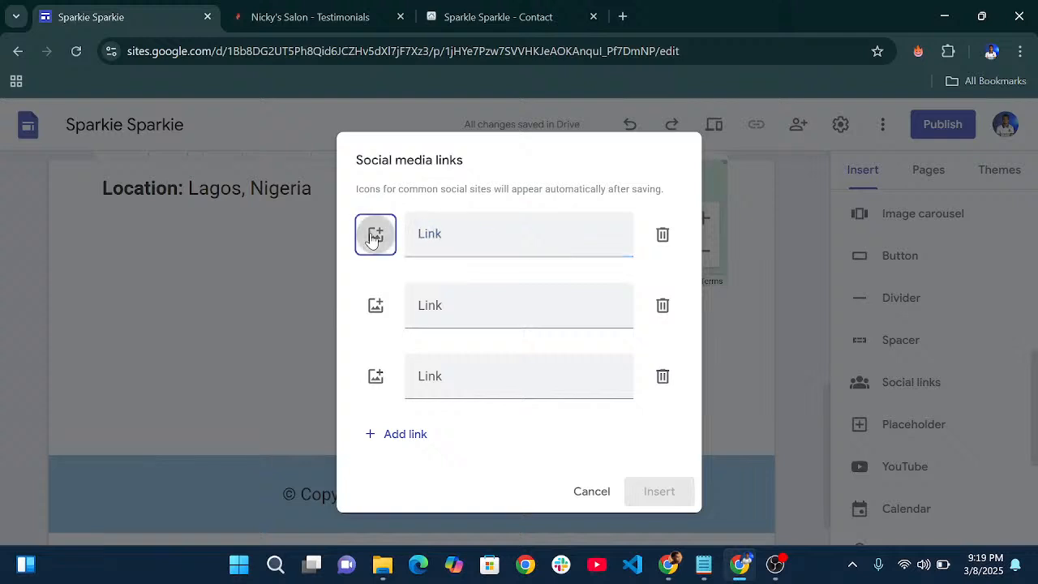
left_click(413, 276)
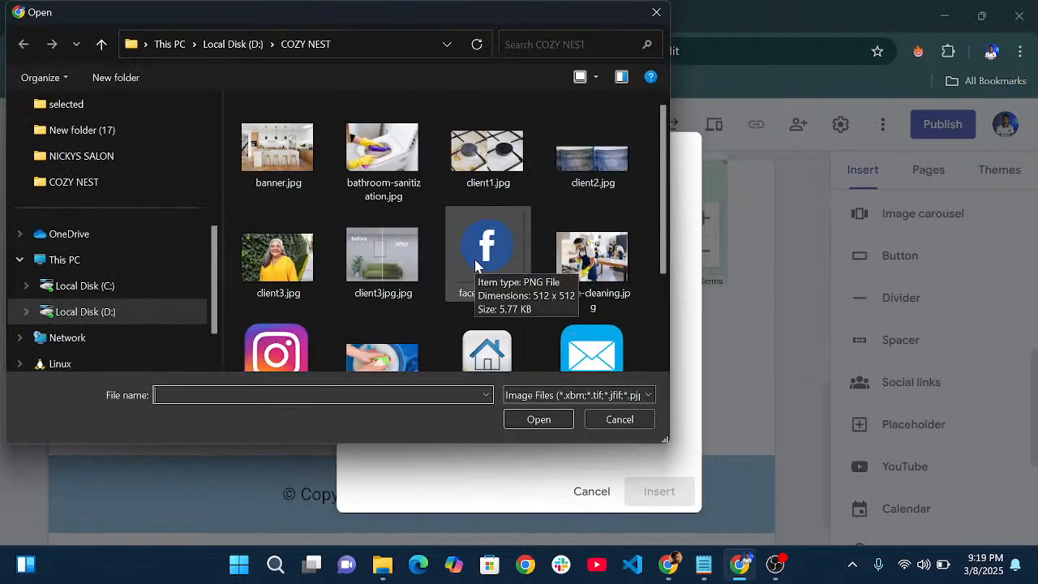
left_click(476, 265)
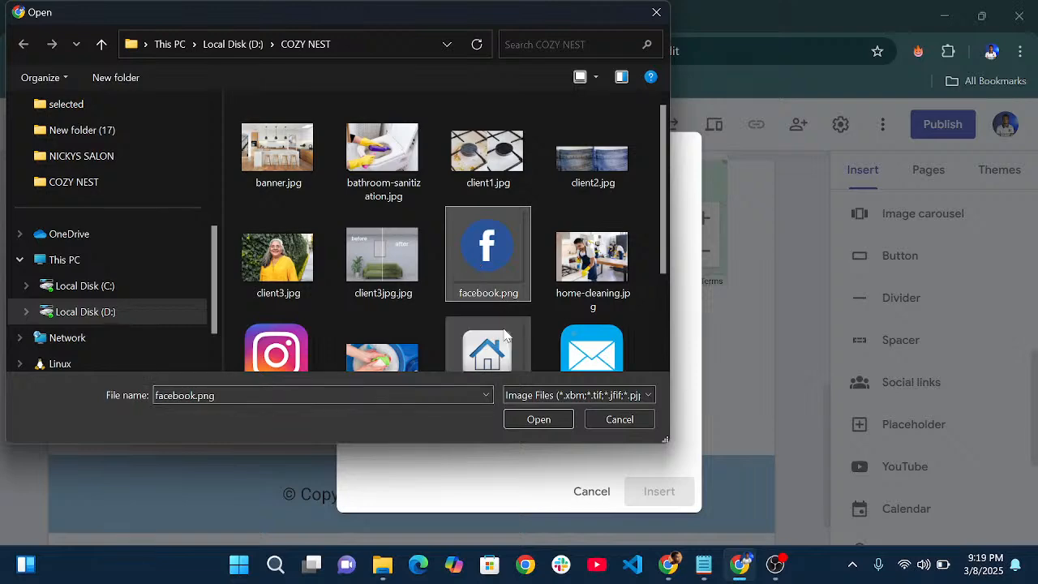
left_click(531, 428)
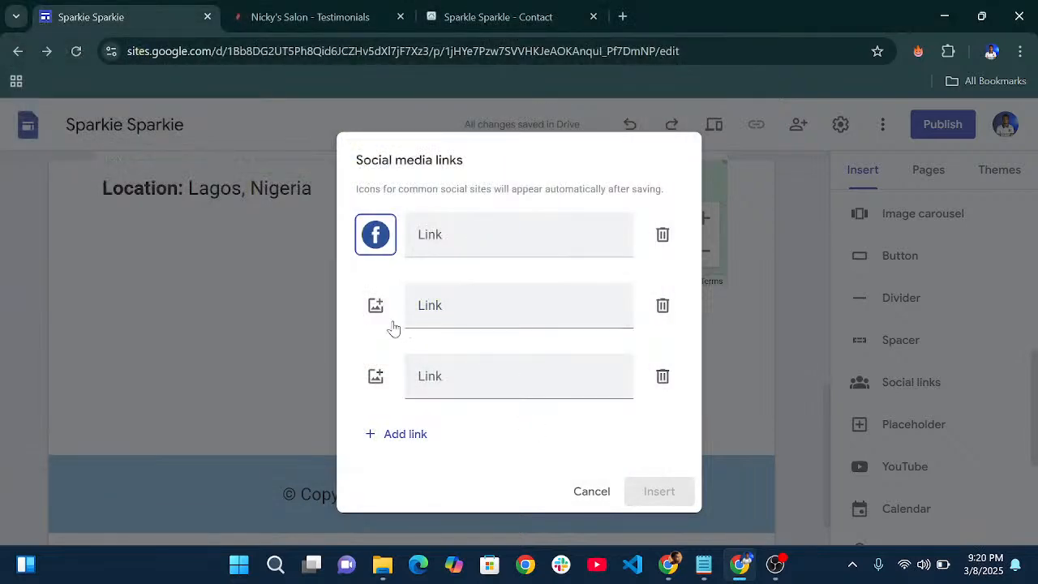
- Paste the Facebook link from the notes into the first link field
left_click(704, 564)
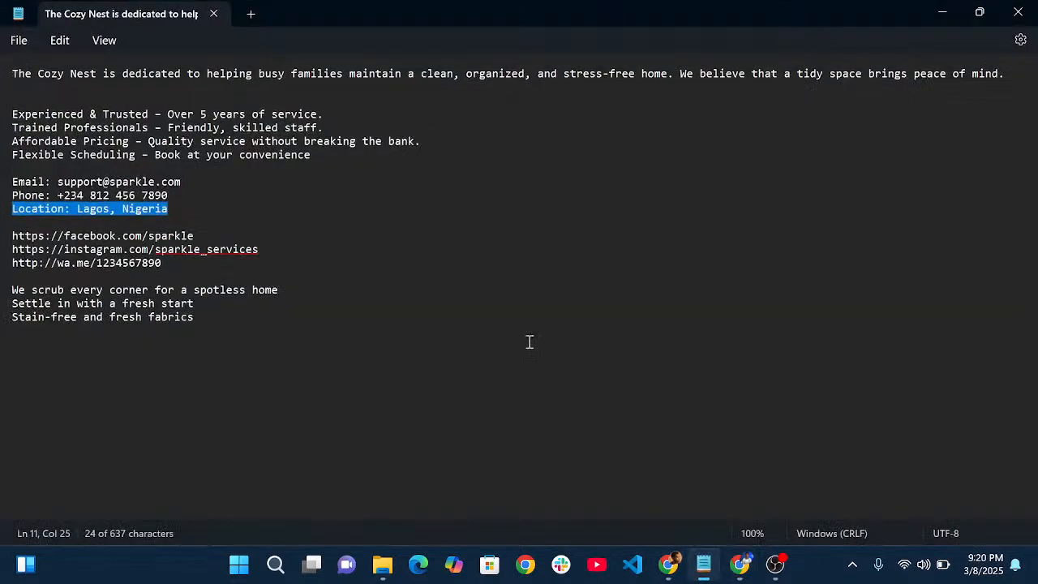
left_click_drag(204, 242, 3, 243)
key("ctrl+c")
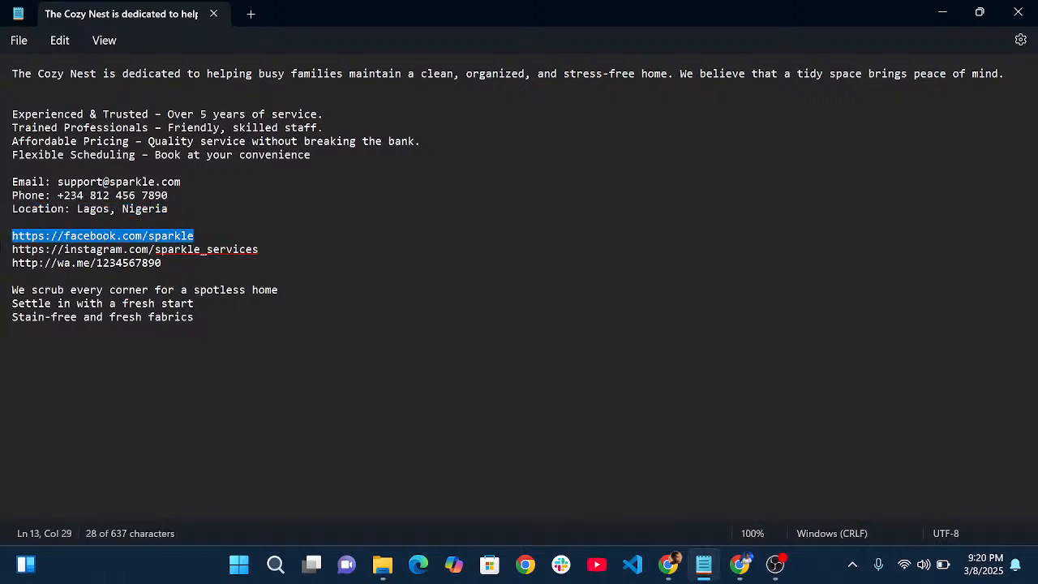
left_click(954, 18)
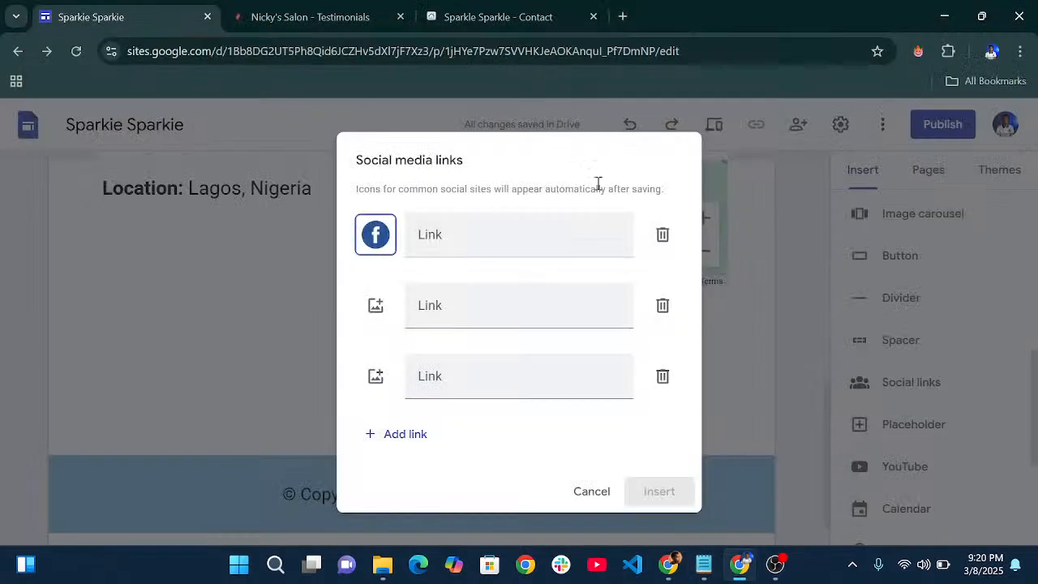
left_click(488, 231)
key("ctrl+v")
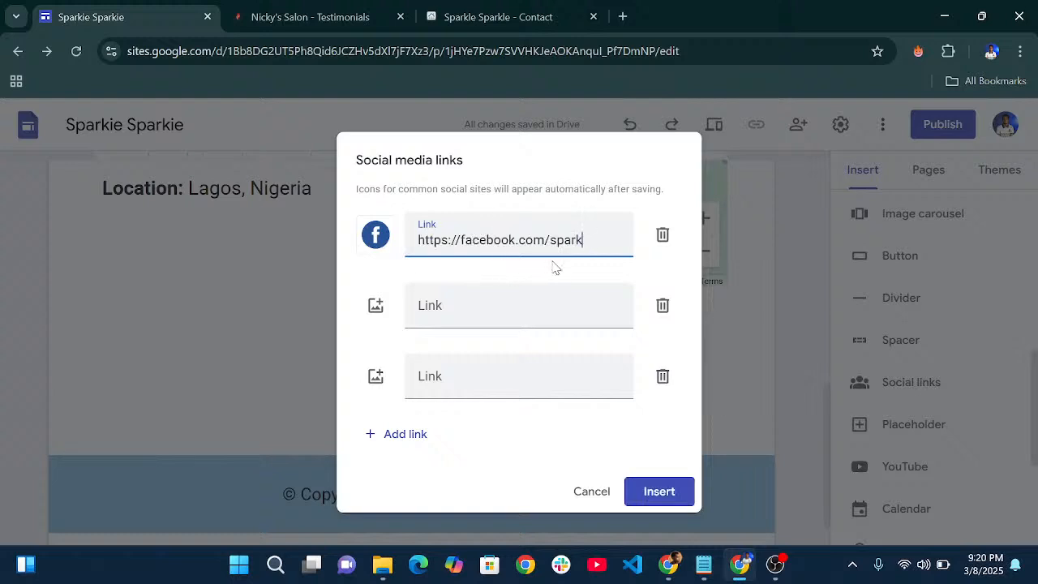
type("e")
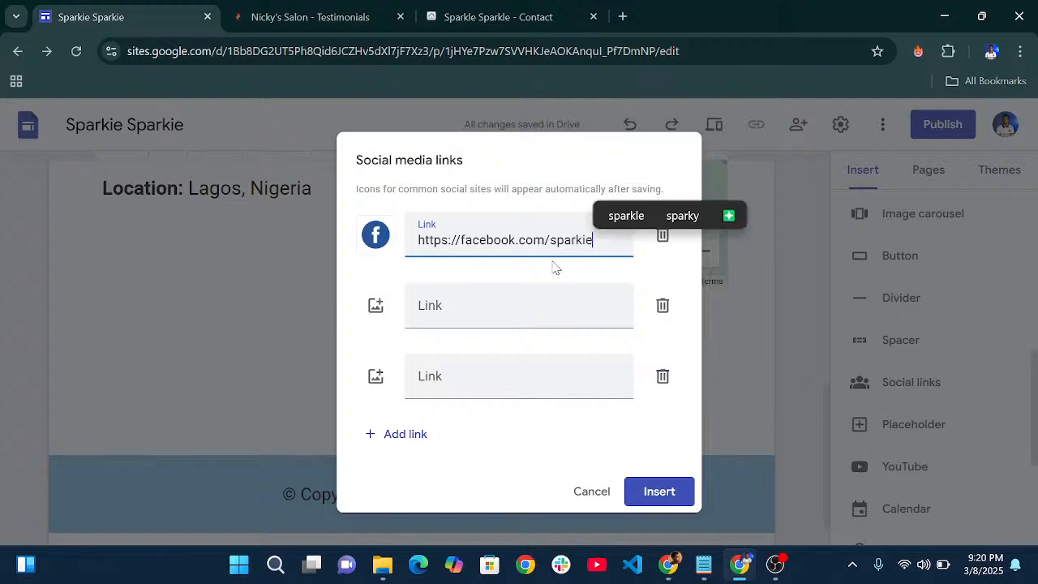
left_click(378, 278)
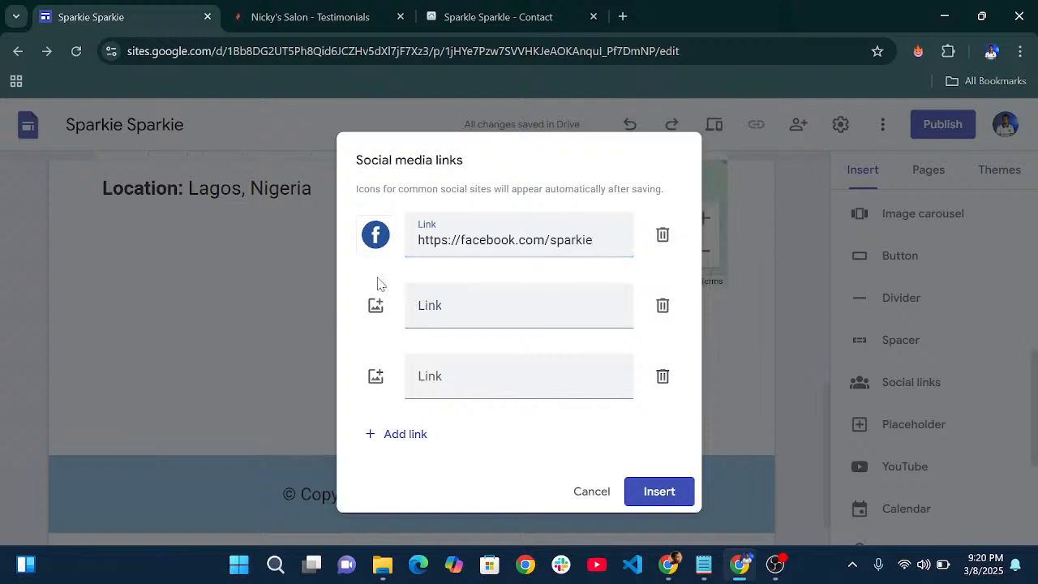
- Upload instagram.png as the second row's icon
left_click(375, 309)
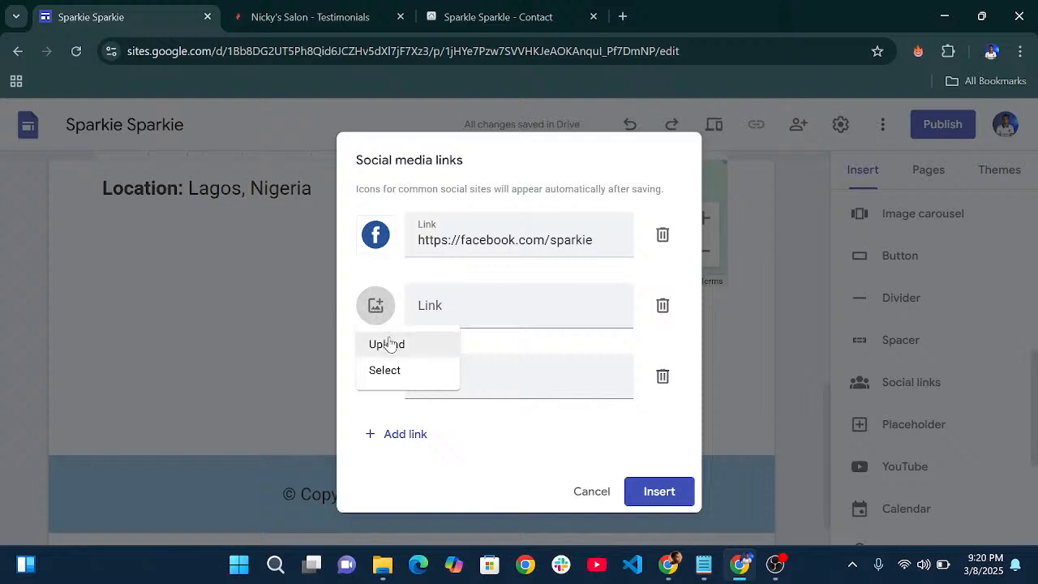
left_click(387, 343)
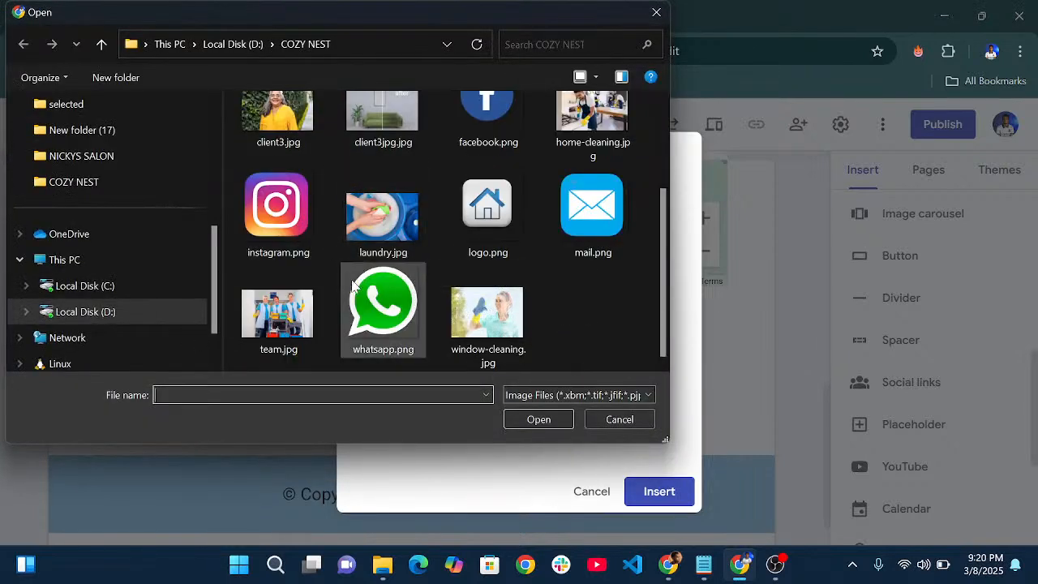
left_click(292, 232)
left_click(540, 419)
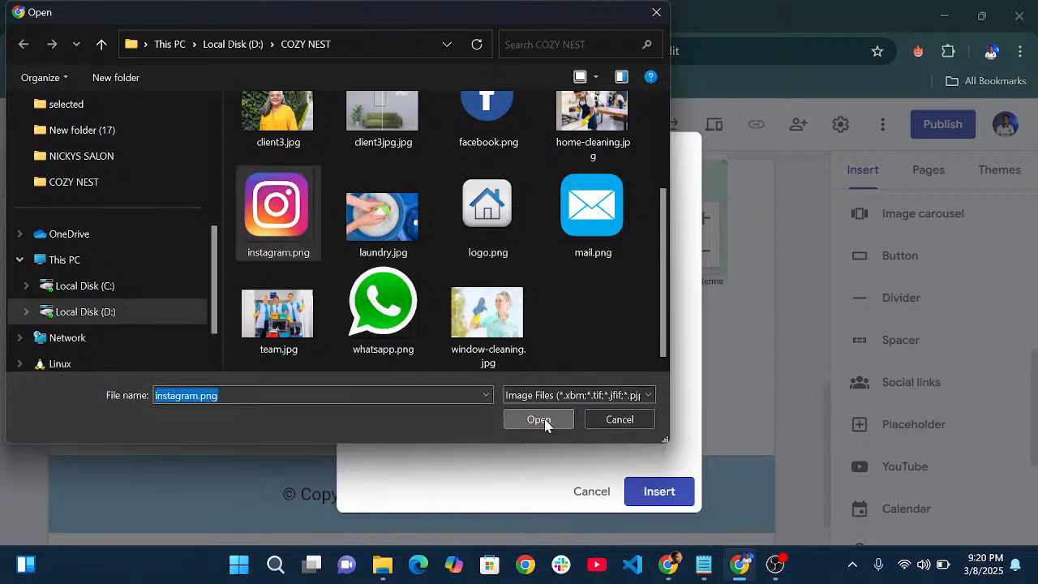
left_click(699, 566)
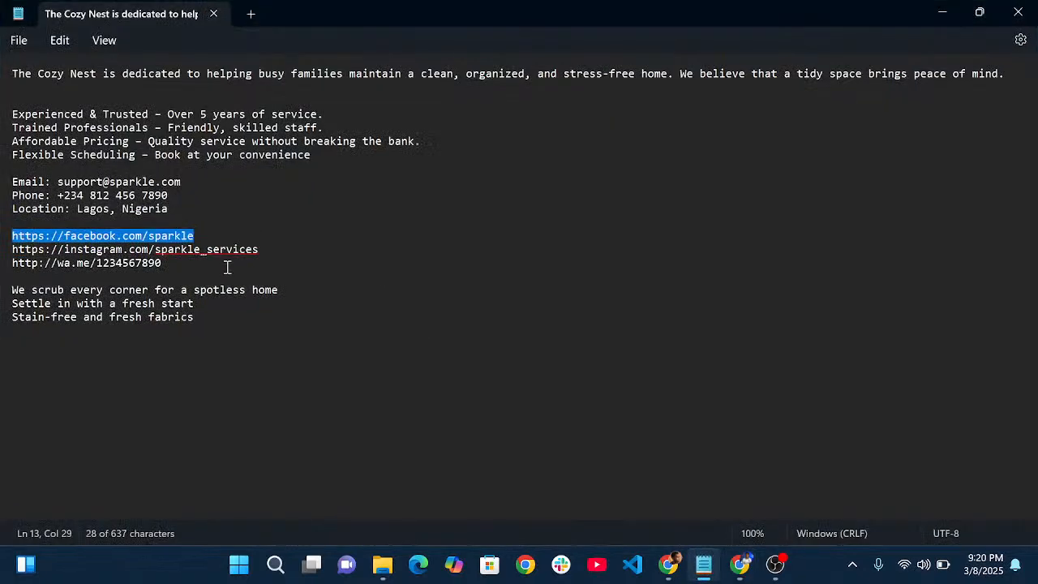
left_click(259, 250)
- Paste the Instagram URL into row two and correct 'sparkle' to 'sparkie'
left_click(4, 250, "shift")
key("ctrl+c")
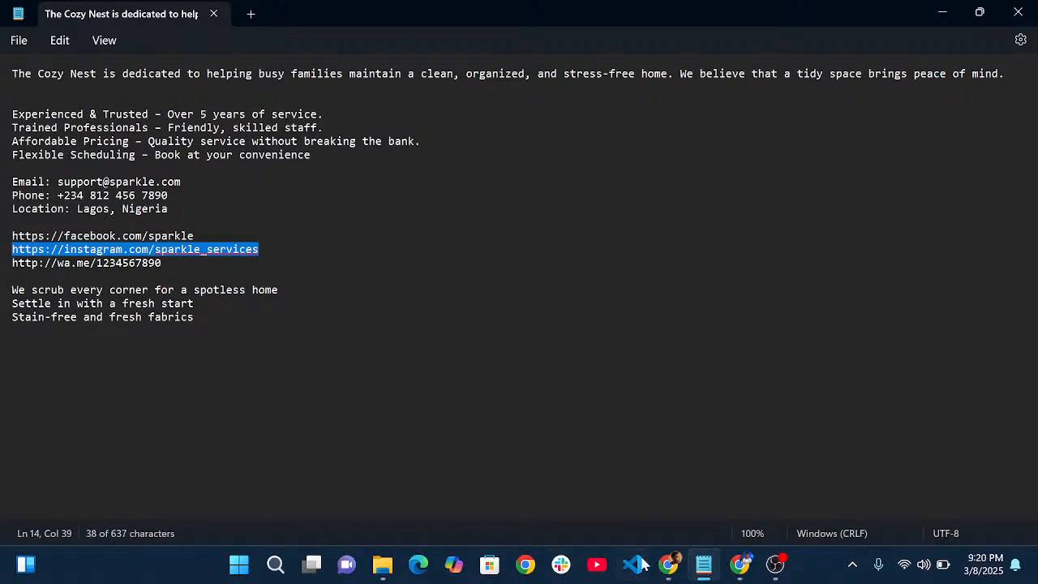
left_click(740, 565)
left_click(455, 309)
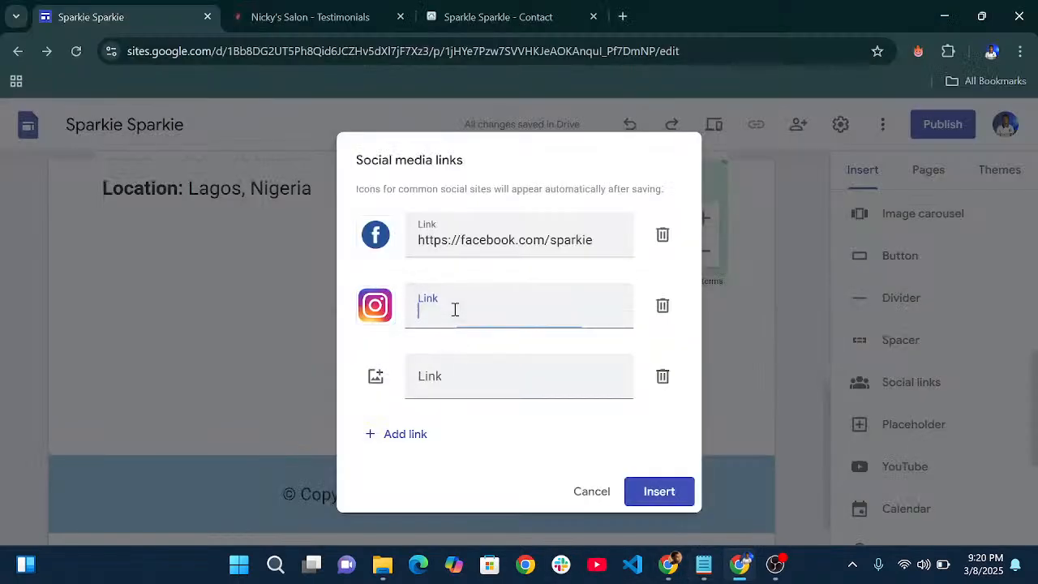
key("ctrl+v")
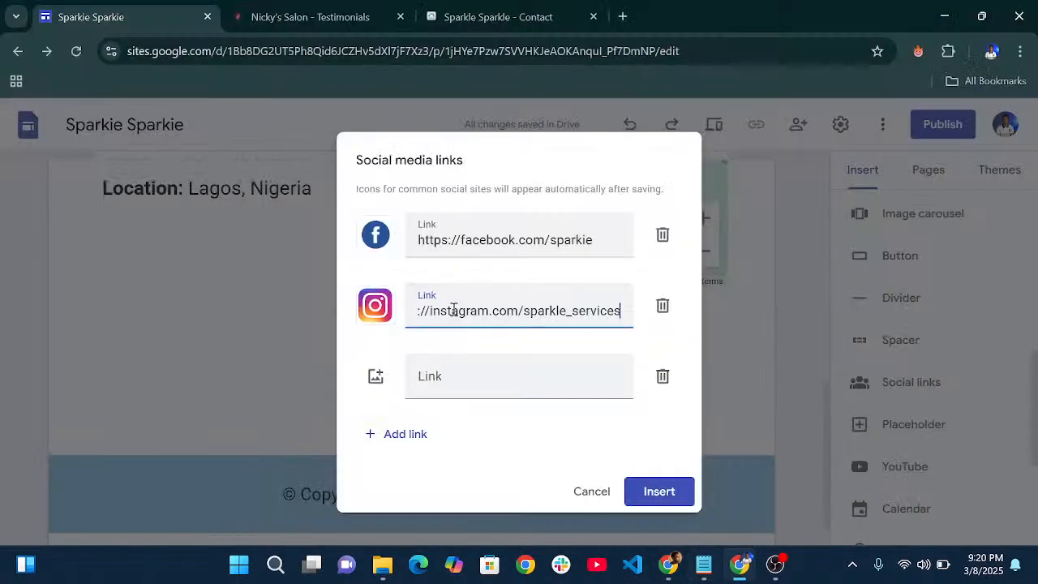
left_click(576, 318)
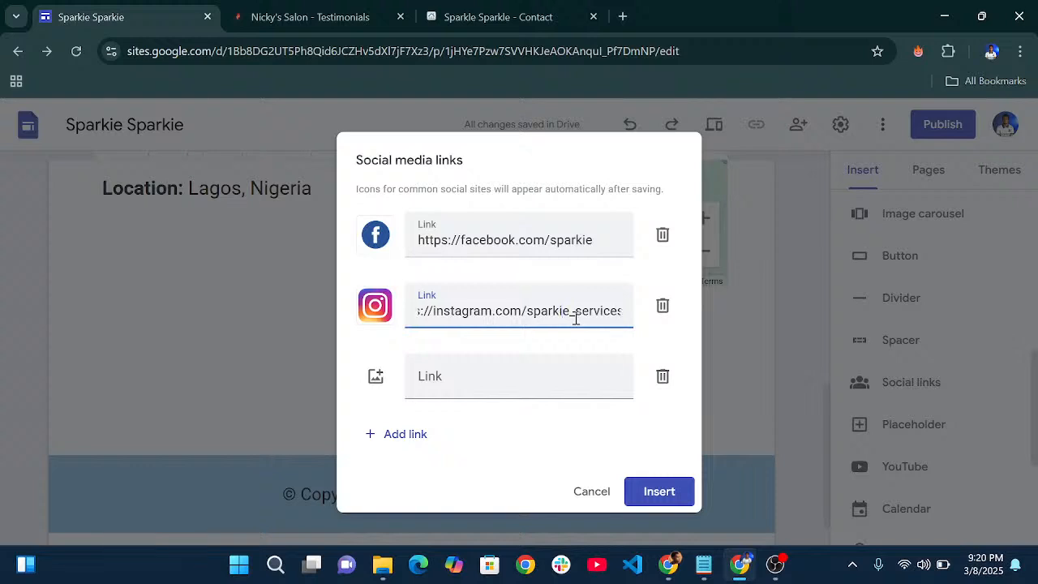
- Upload whatsapp.png as the third row's icon
left_click(376, 376)
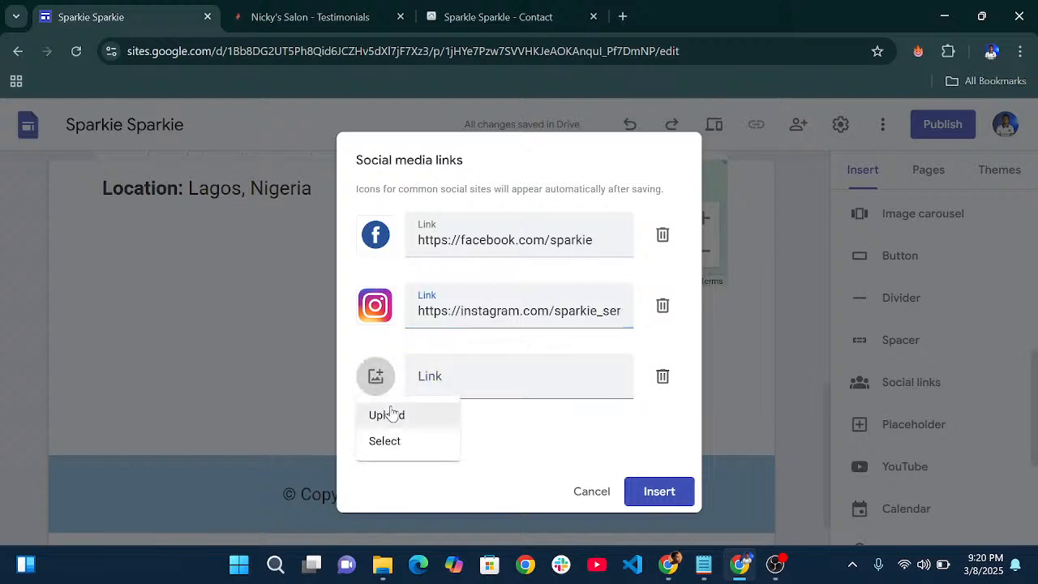
left_click(396, 415)
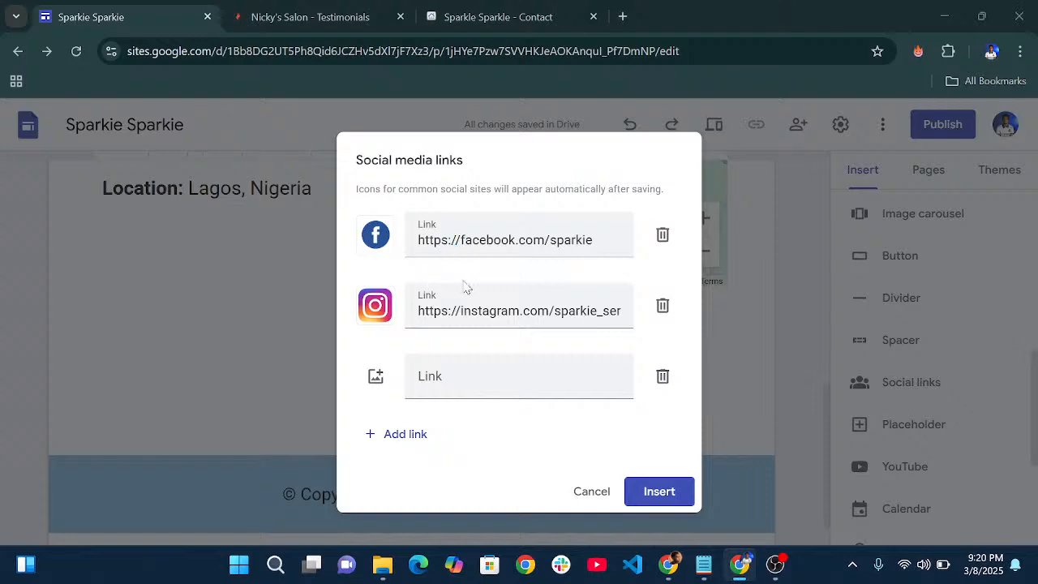
scroll(328, 243, "down", 3)
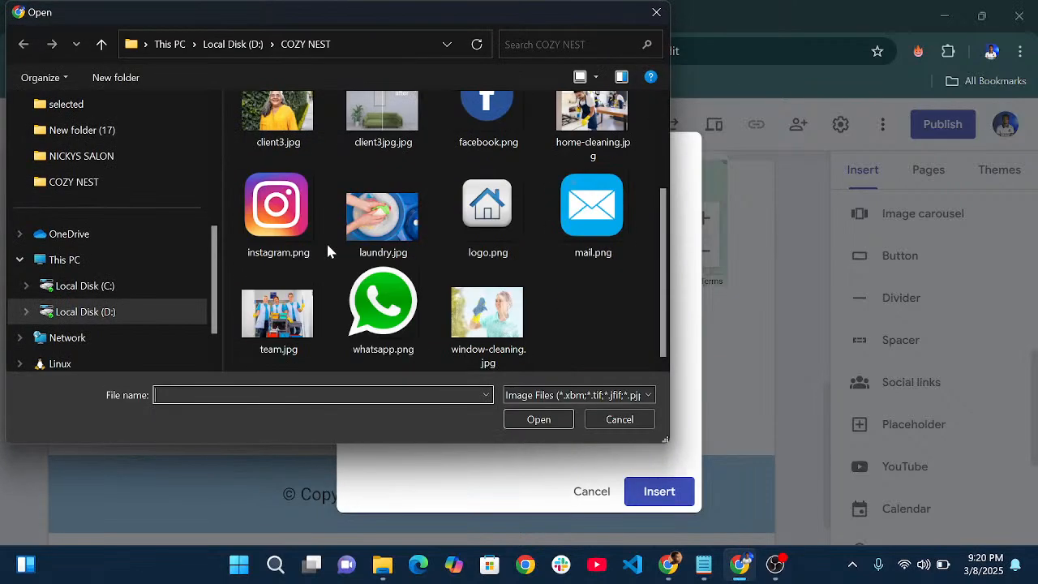
left_click(393, 337)
left_click(519, 420)
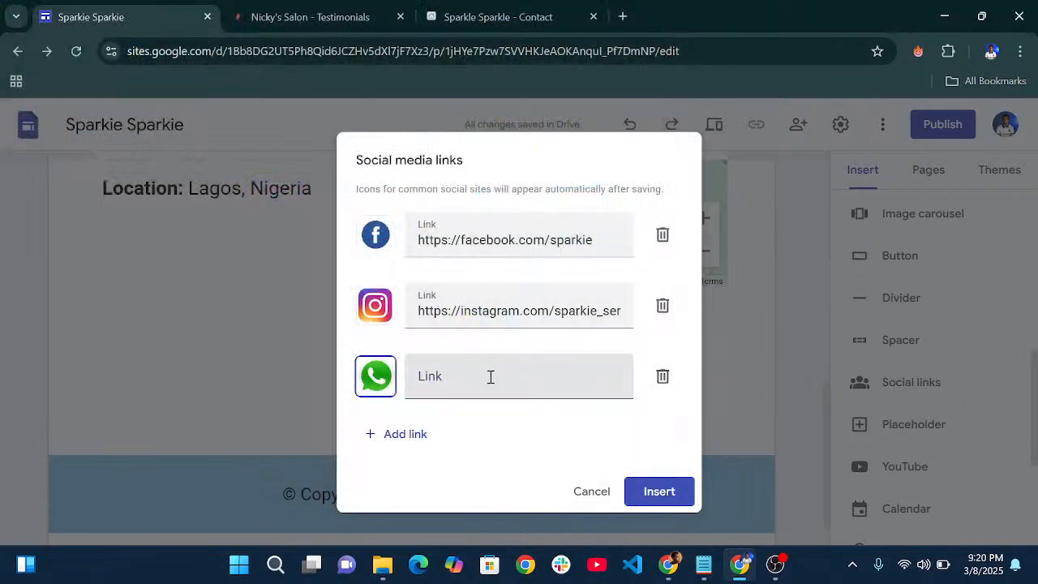
- Copy the wa.me WhatsApp link from the notes into the third row's link field
left_click(491, 376)
left_click(688, 523)
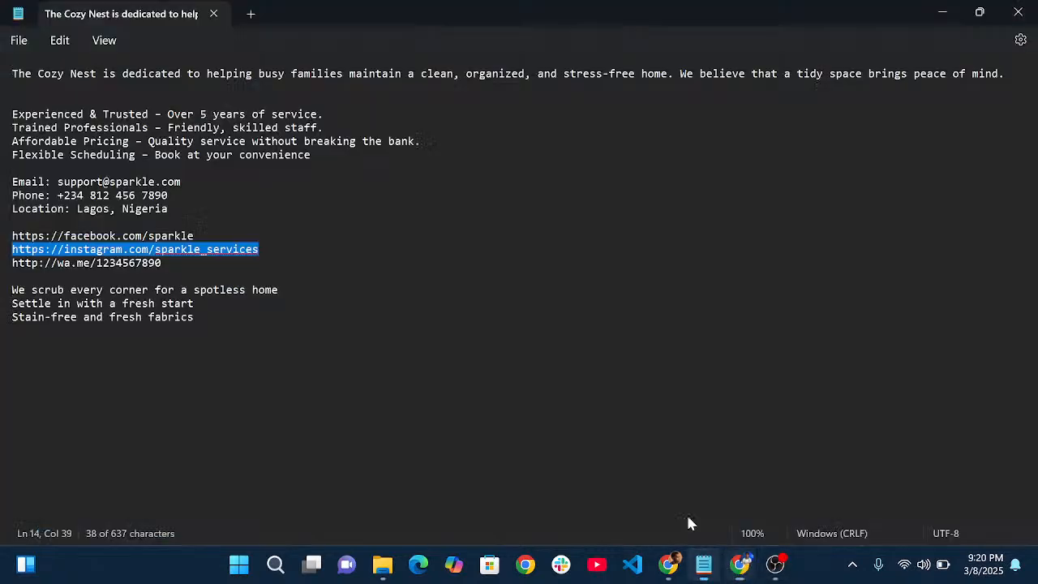
triple_click(128, 263)
key("ctrl+c")
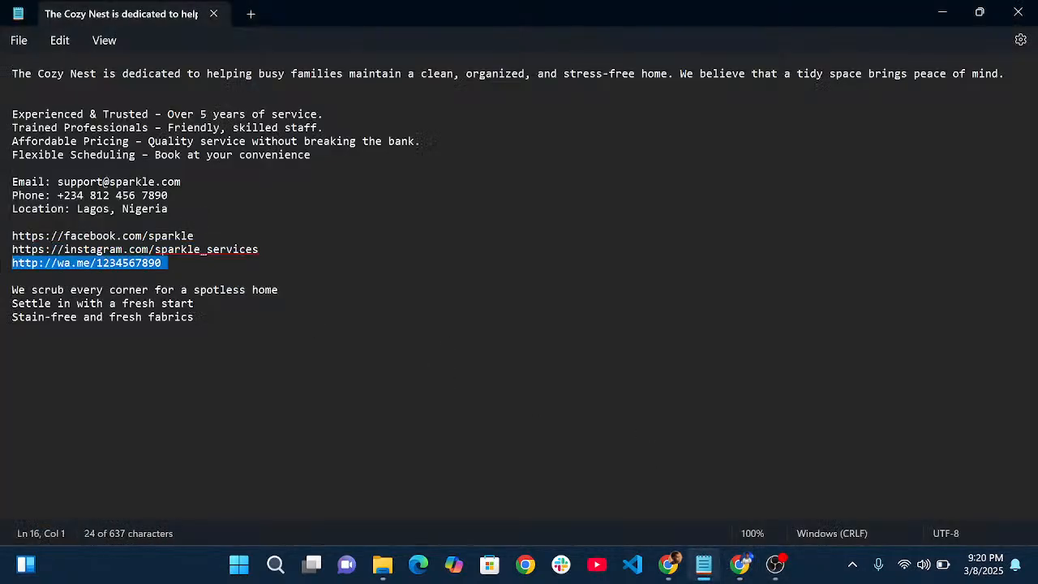
left_click(668, 515)
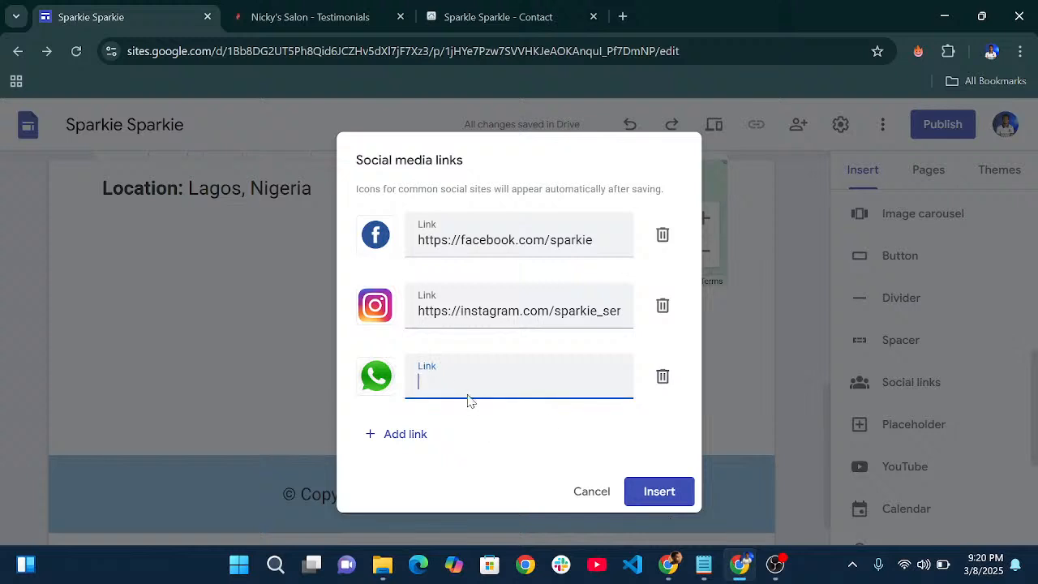
key("ctrl+v")
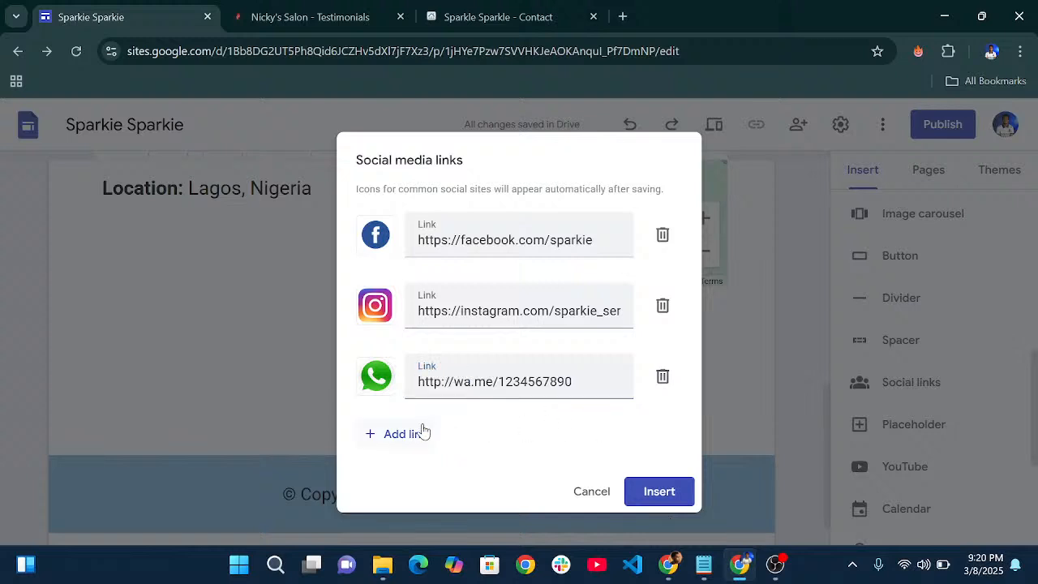
- Add a fourth social link row with mail.png uploaded as its icon
left_click(408, 436)
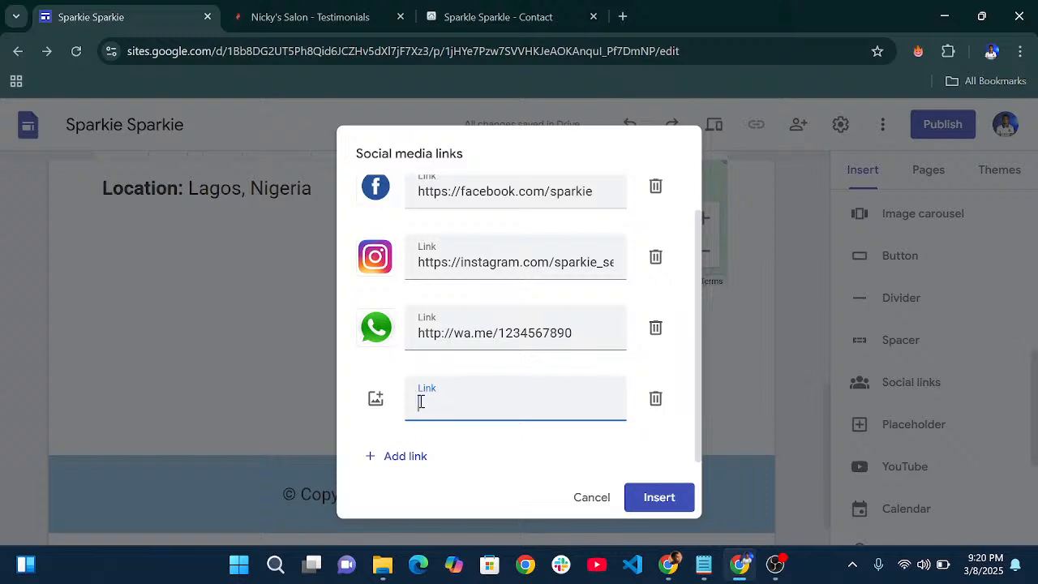
left_click(375, 398)
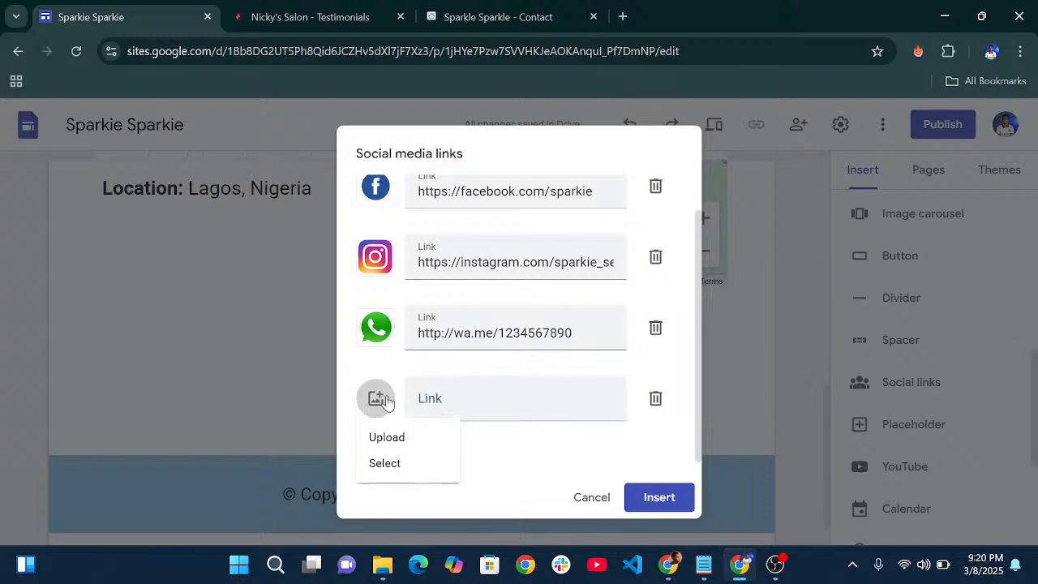
left_click(388, 438)
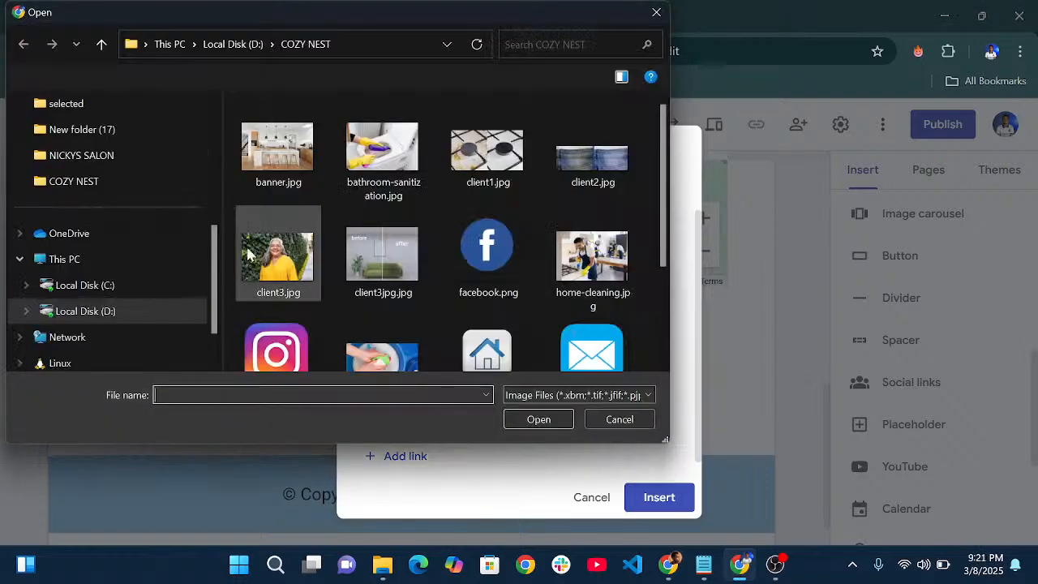
scroll(381, 317, "down", 2)
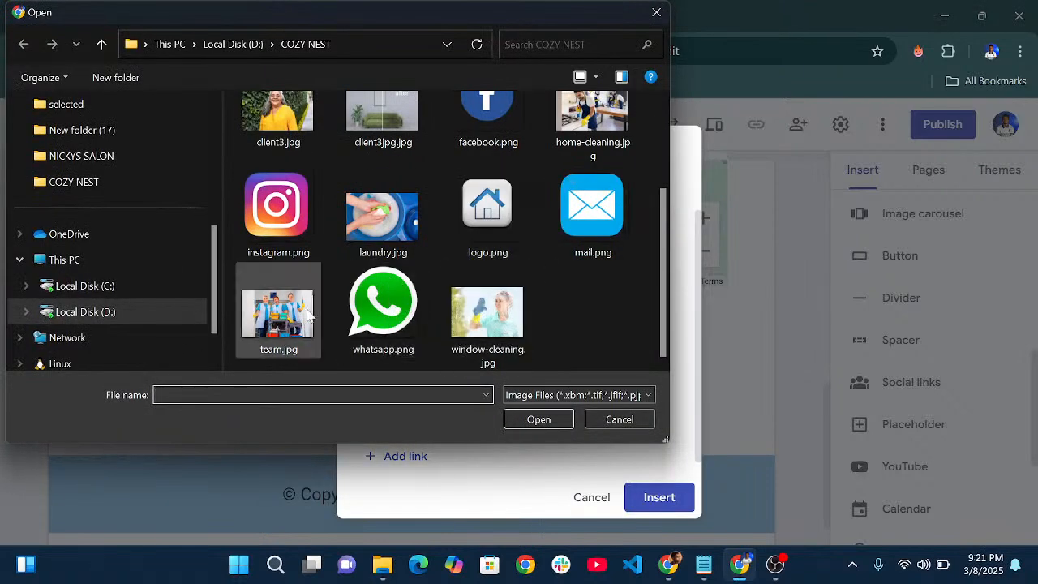
scroll(373, 316, "up", 1)
scroll(550, 276, "up", 3)
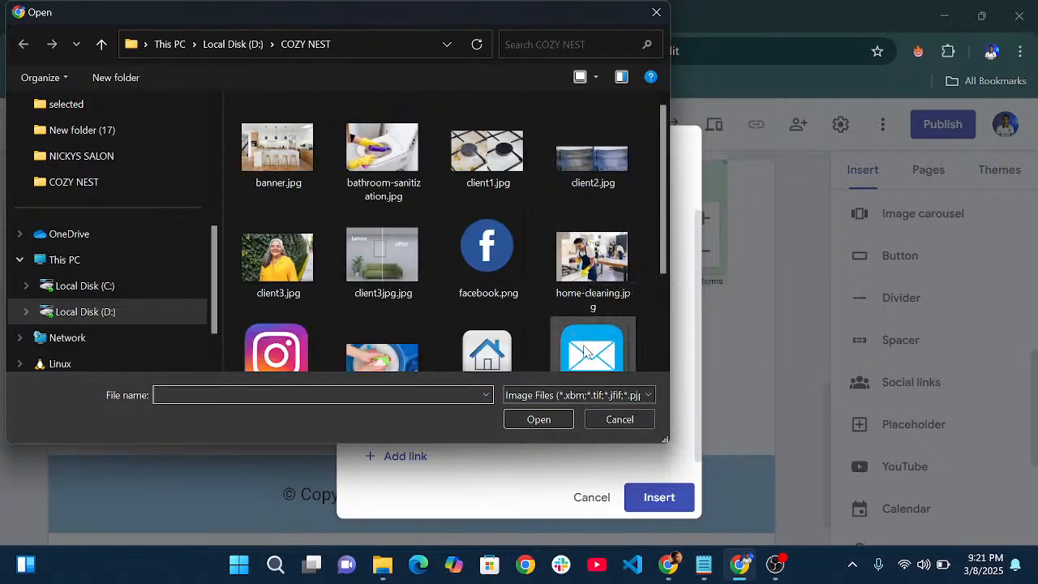
scroll(568, 341, "down", 1)
left_click(592, 316)
left_click(540, 424)
- Enter the contact e-mail address as the fourth link and insert the social links
left_click(455, 403)
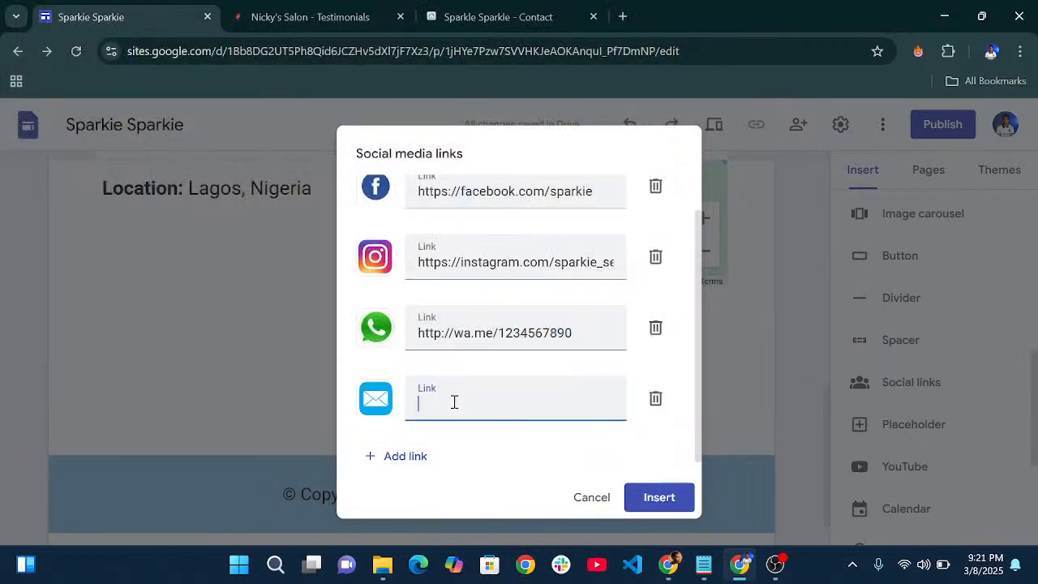
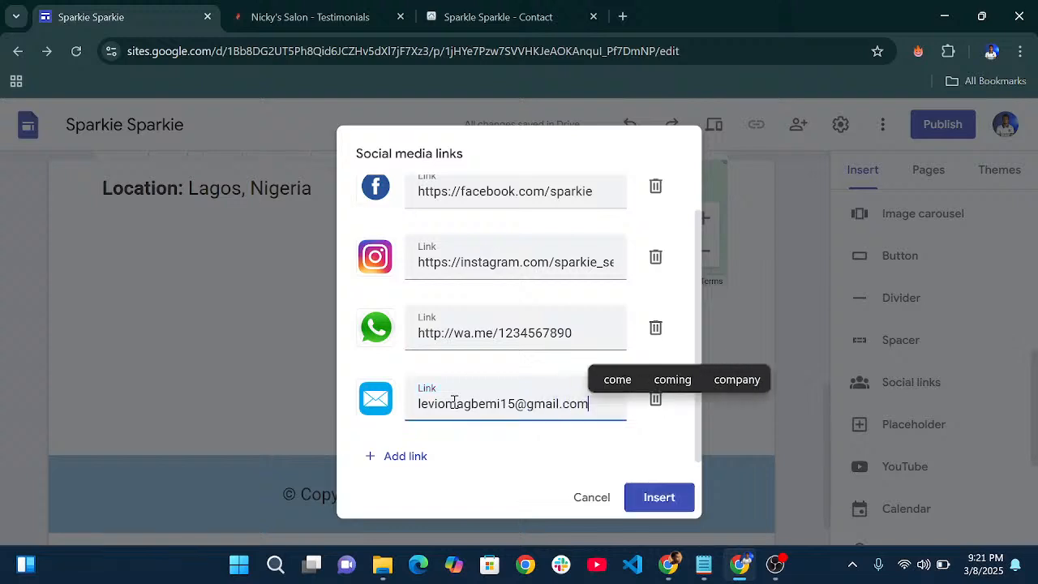
left_click(656, 498)
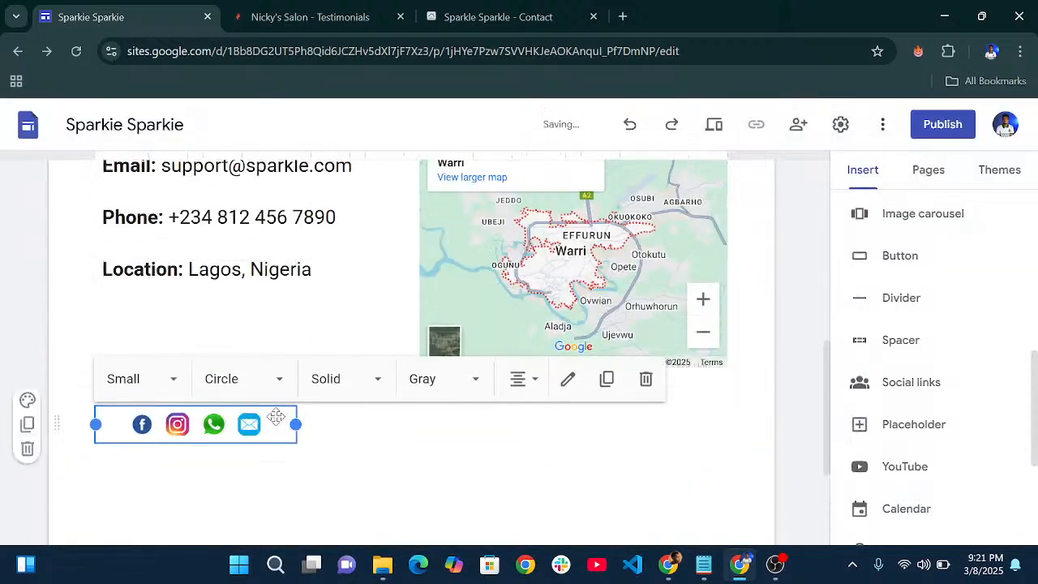
- Move the social icons under 'Location: Lagos, Nigeria' and left-align them
left_click_drag(277, 417, 326, 314)
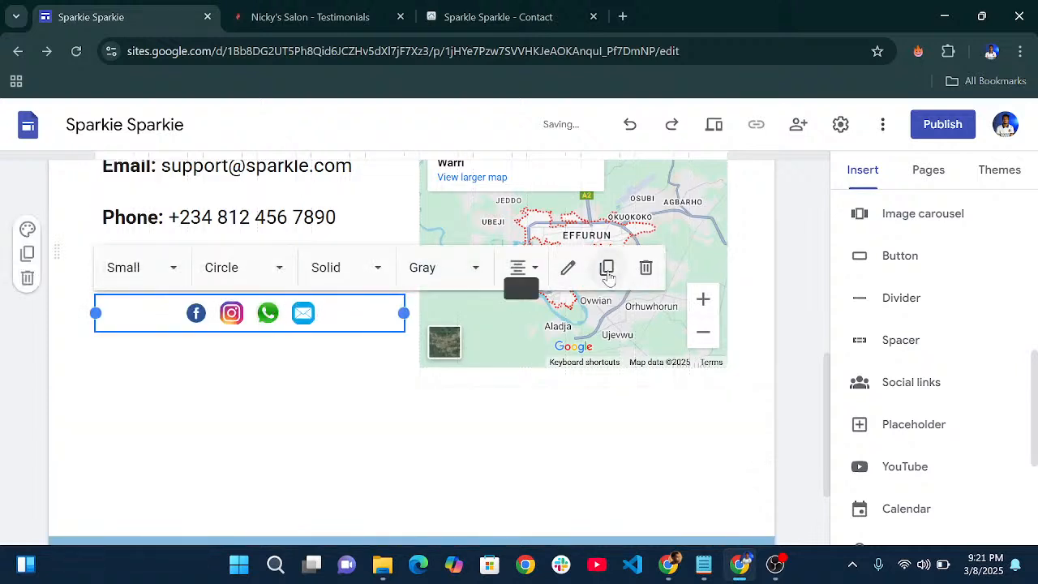
left_click(531, 270)
left_click(519, 313)
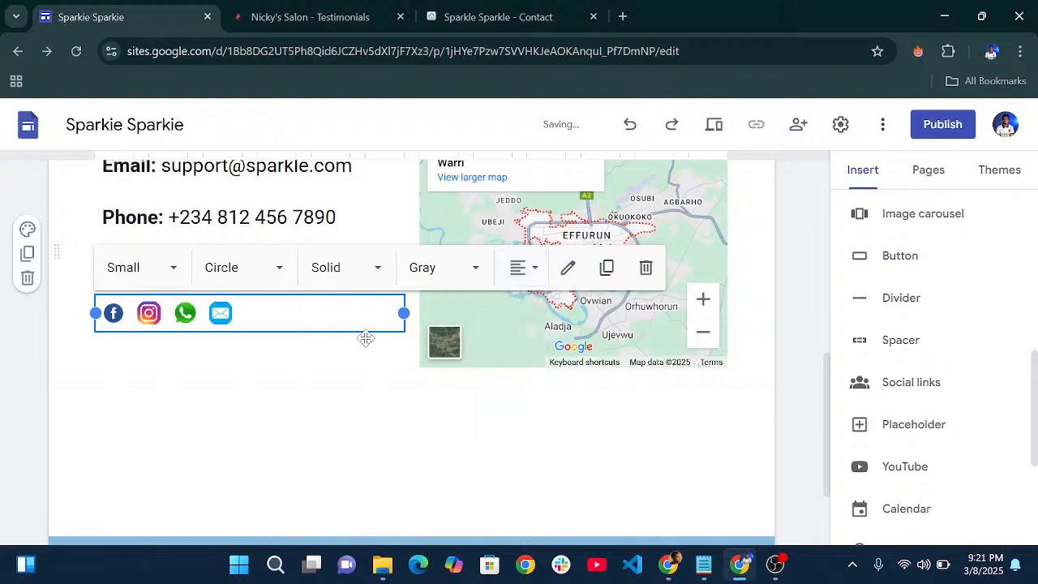
left_click(278, 386)
- Insert a Spacer block below the contact-and-map section
scroll(475, 349, "down", 2)
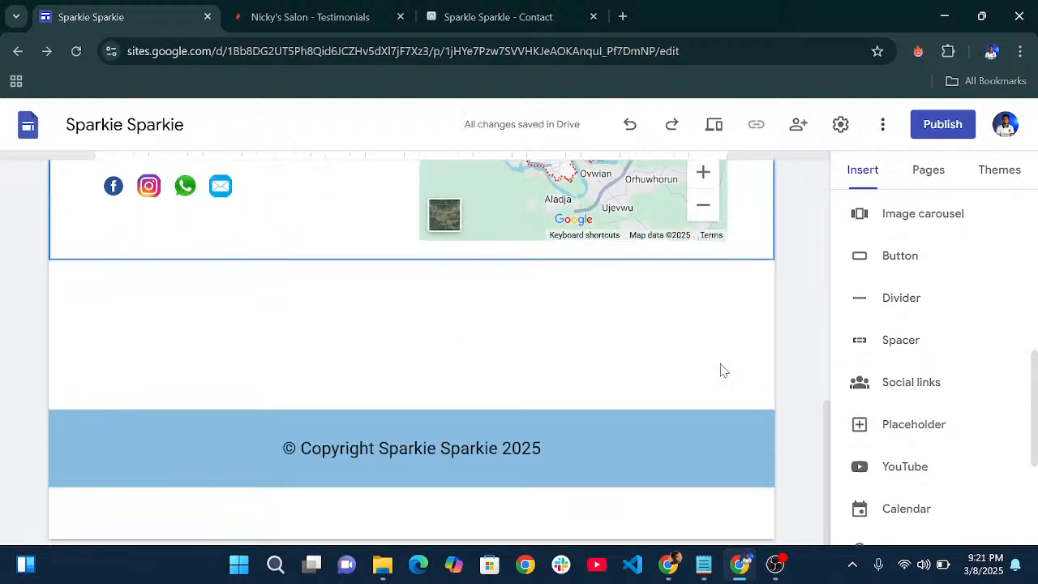
scroll(936, 421, "down", 3)
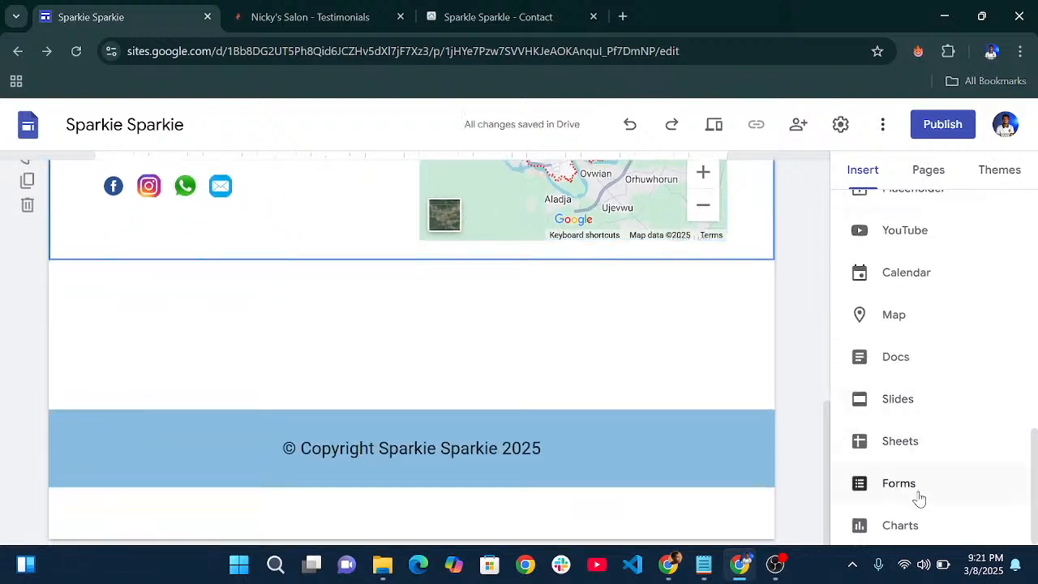
scroll(923, 394, "up", 3)
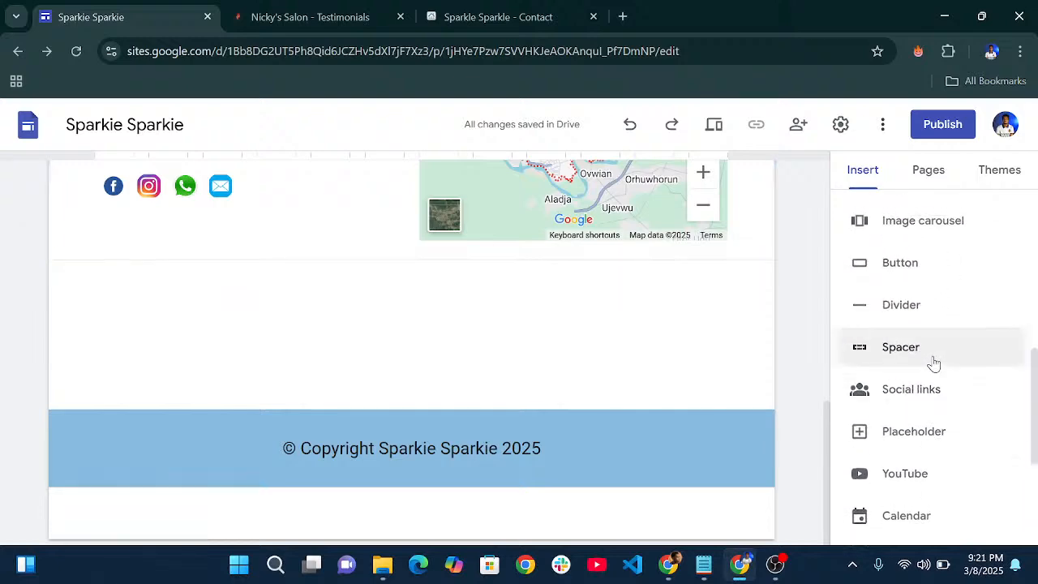
left_click(933, 364)
scroll(544, 414, "up", 10)
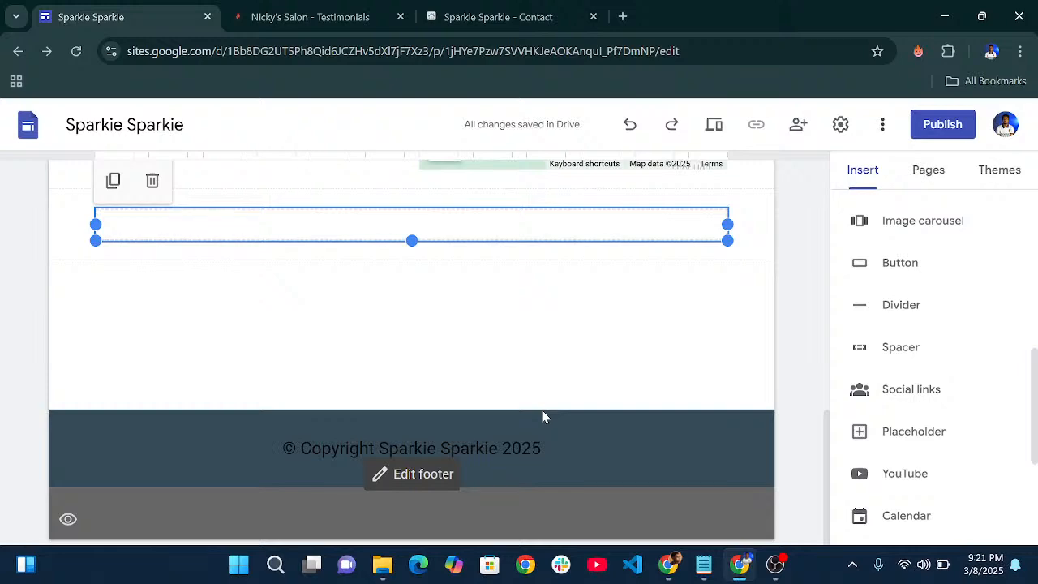
scroll(578, 378, "up", 15)
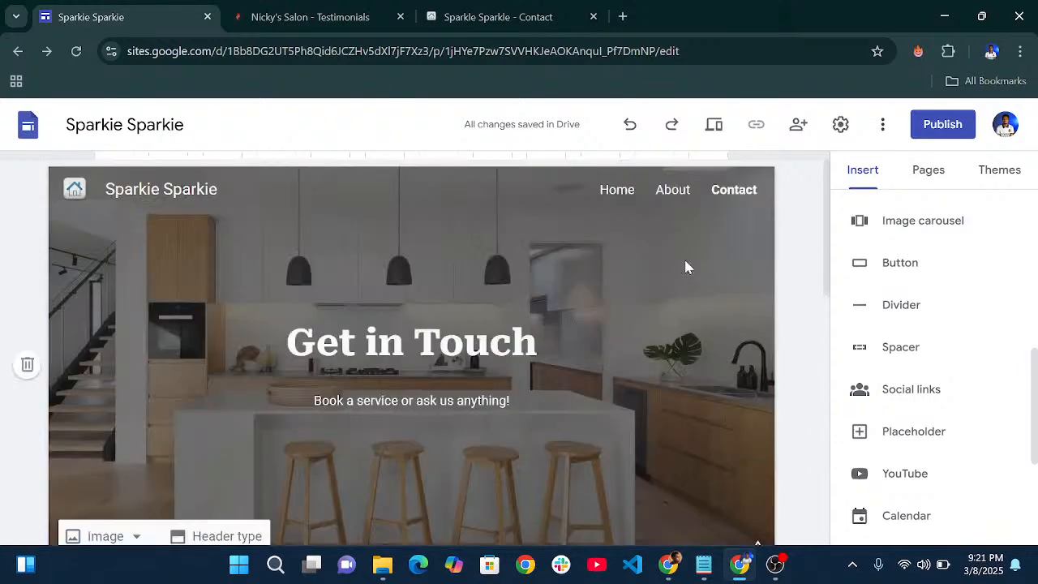
- Preview the site at Large screen width and scroll through the Contact page
left_click(706, 131)
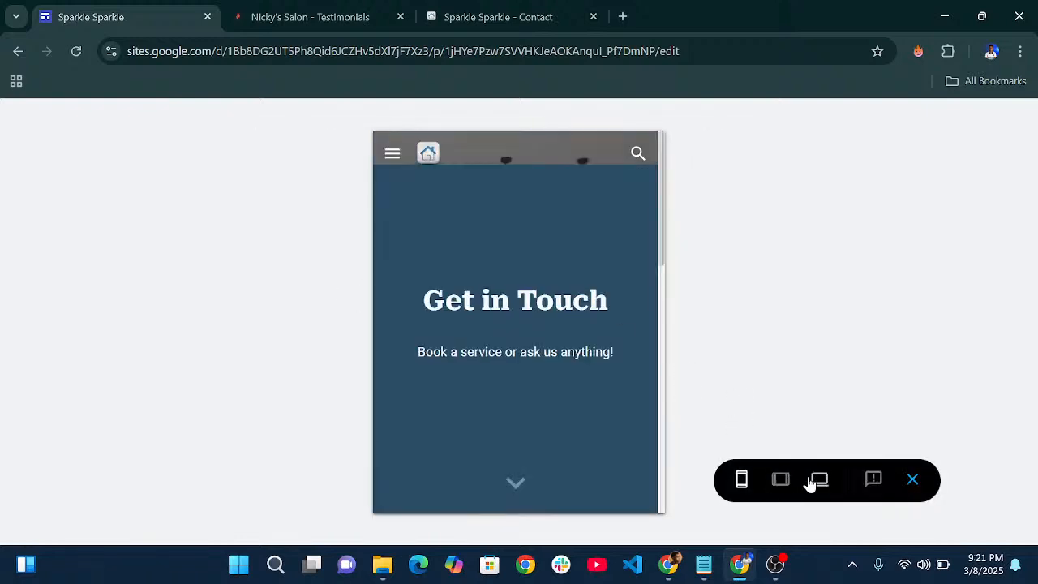
left_click(819, 479)
scroll(554, 278, "down", 8)
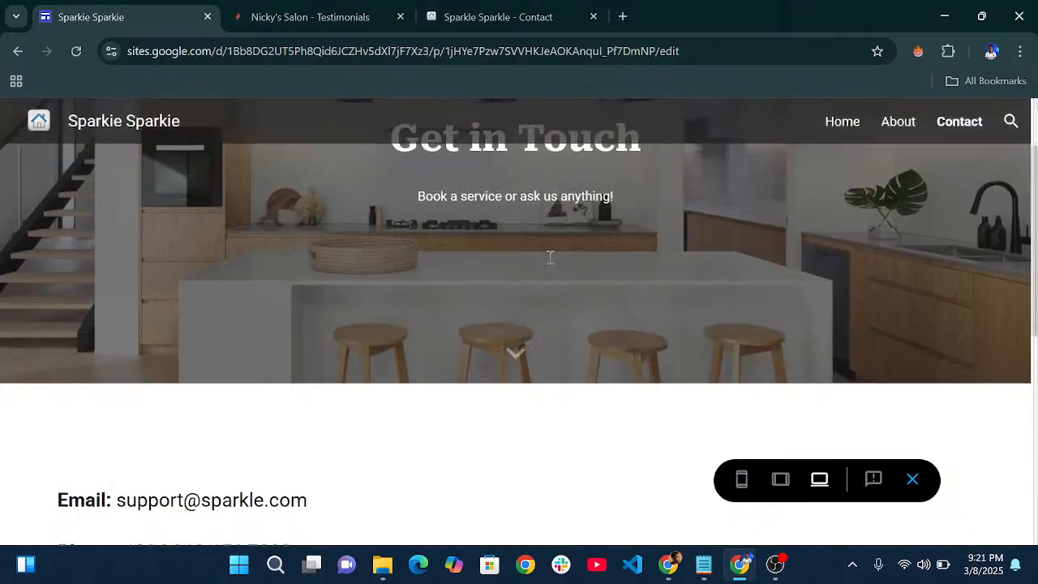
scroll(556, 285, "up", 3)
scroll(342, 318, "down", 2)
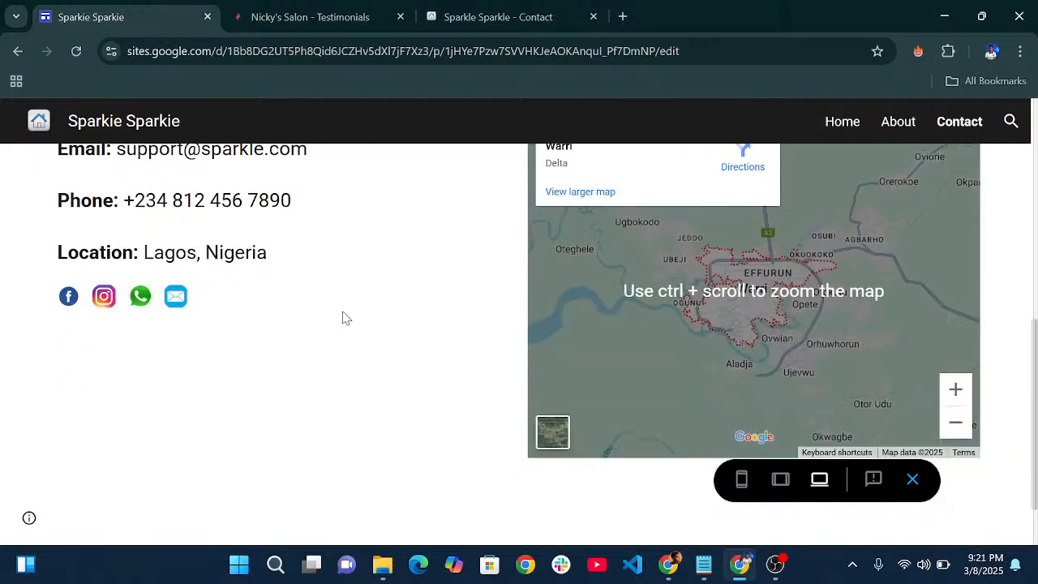
scroll(608, 323, "up", 2)
scroll(633, 327, "down", 3)
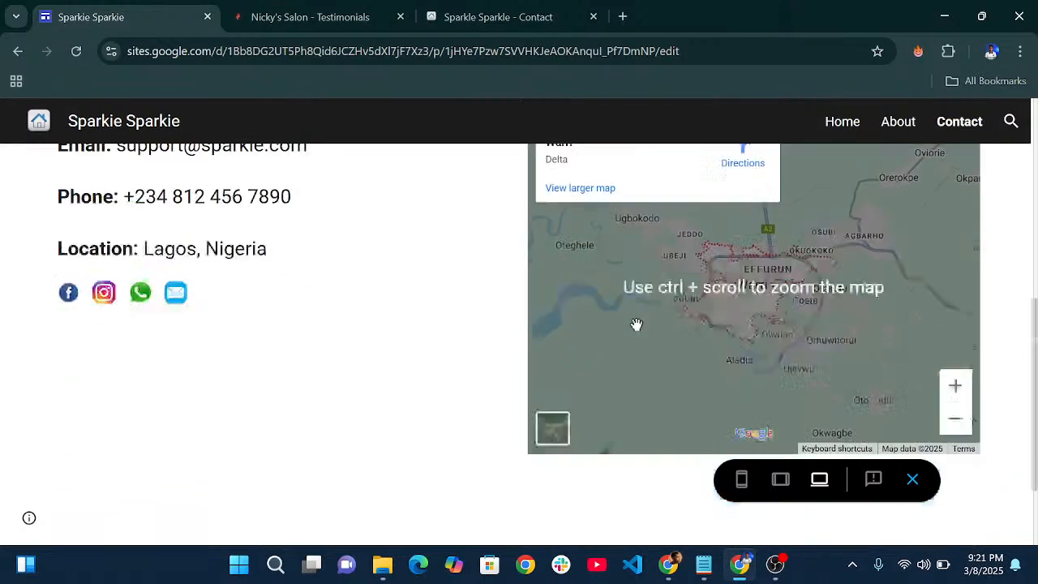
scroll(651, 320, "up", 2)
scroll(651, 320, "down", 3)
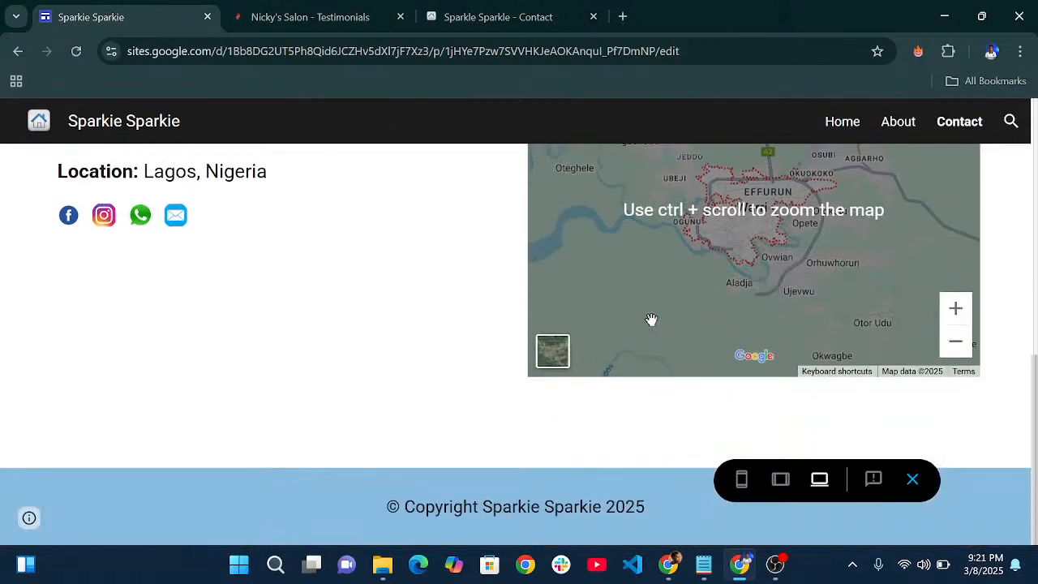
scroll(651, 320, "up", 1)
scroll(651, 320, "up", 7)
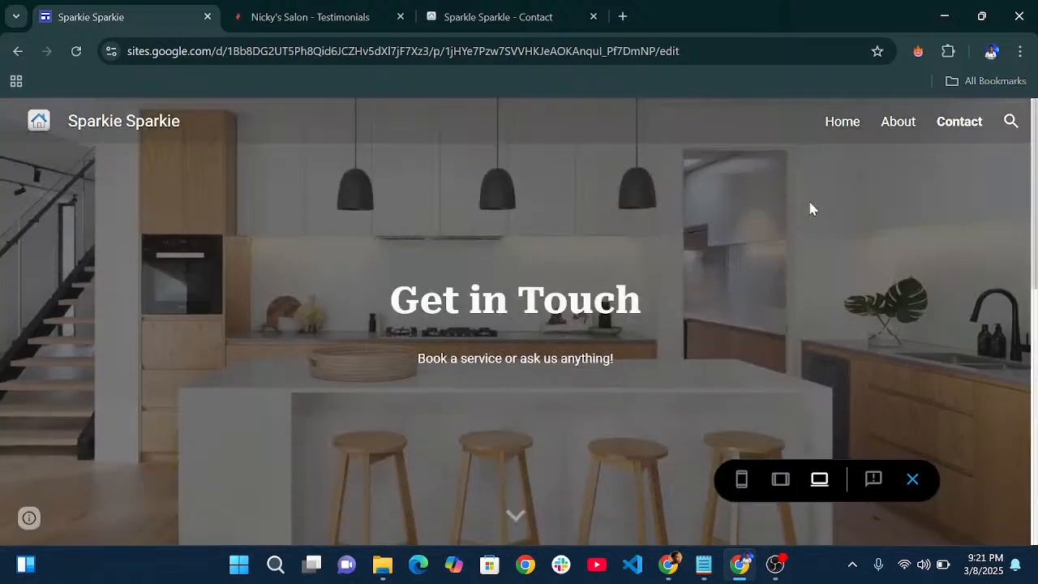
- Open the About page in the preview and scroll through it
left_click(887, 130)
scroll(581, 287, "down", 10)
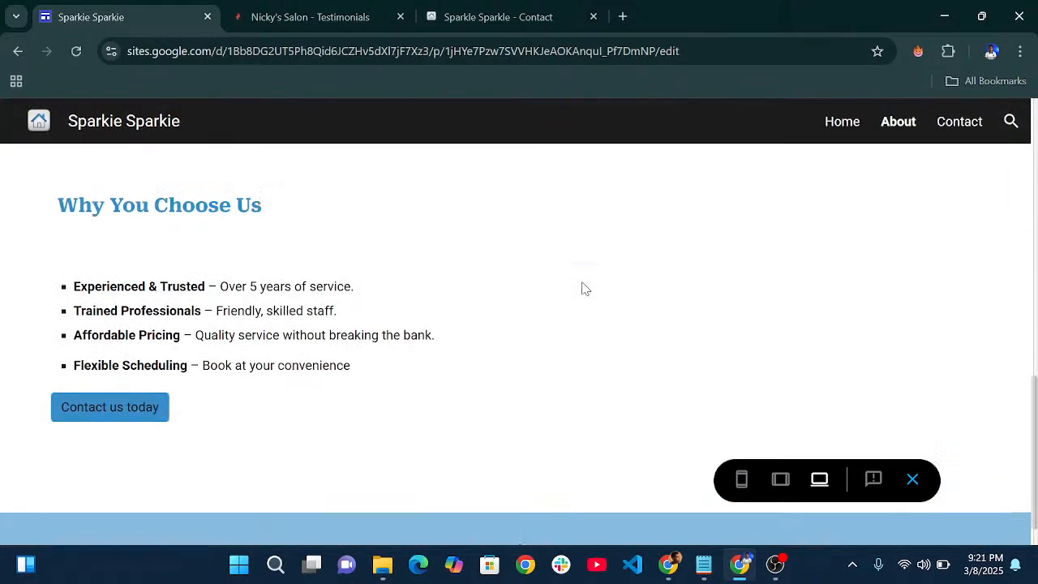
scroll(581, 288, "up", 10)
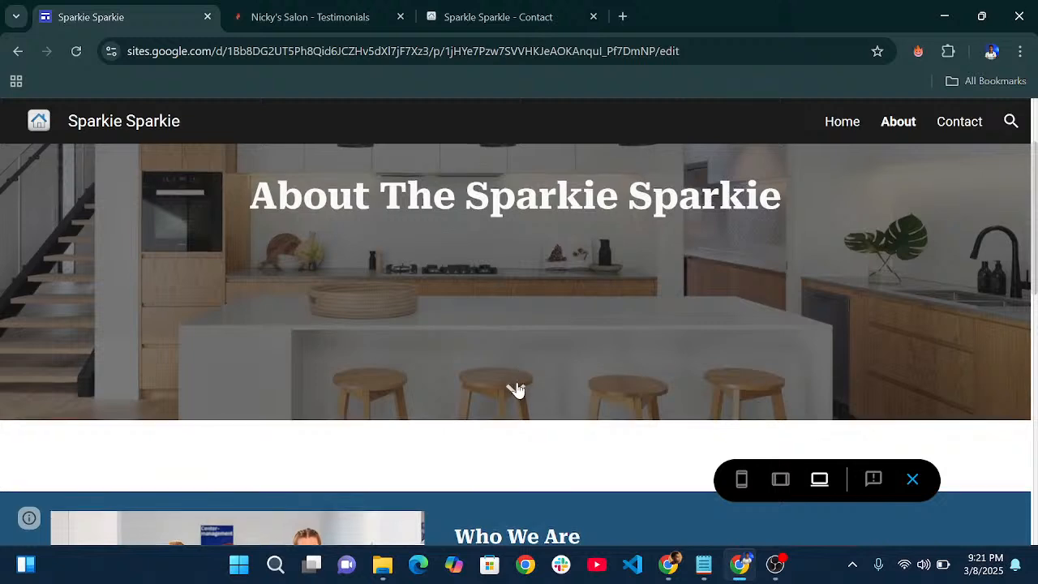
scroll(517, 390, "down", 3)
scroll(555, 333, "up", 5)
scroll(549, 352, "down", 2)
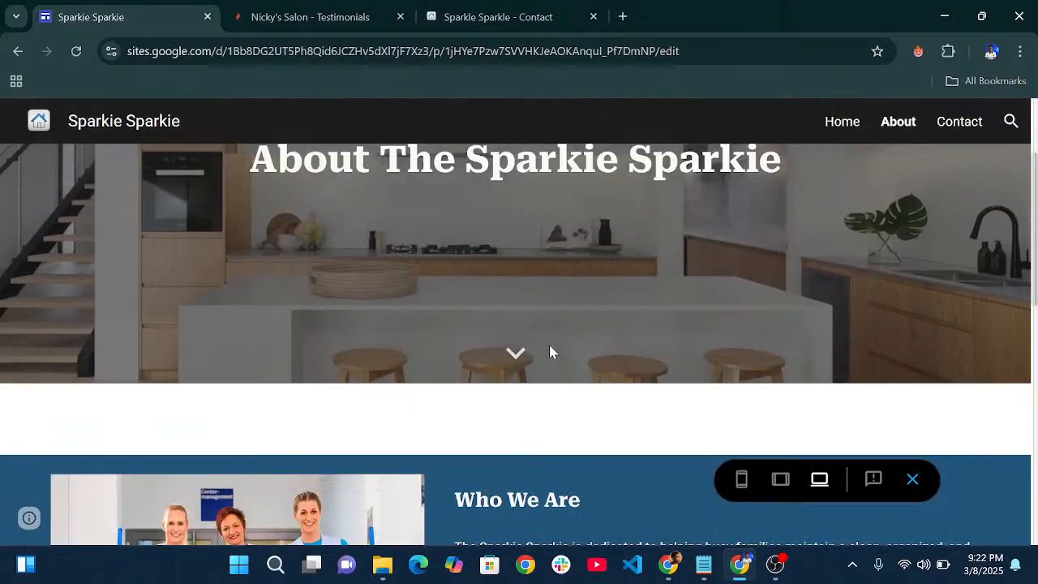
scroll(519, 360, "down", 8)
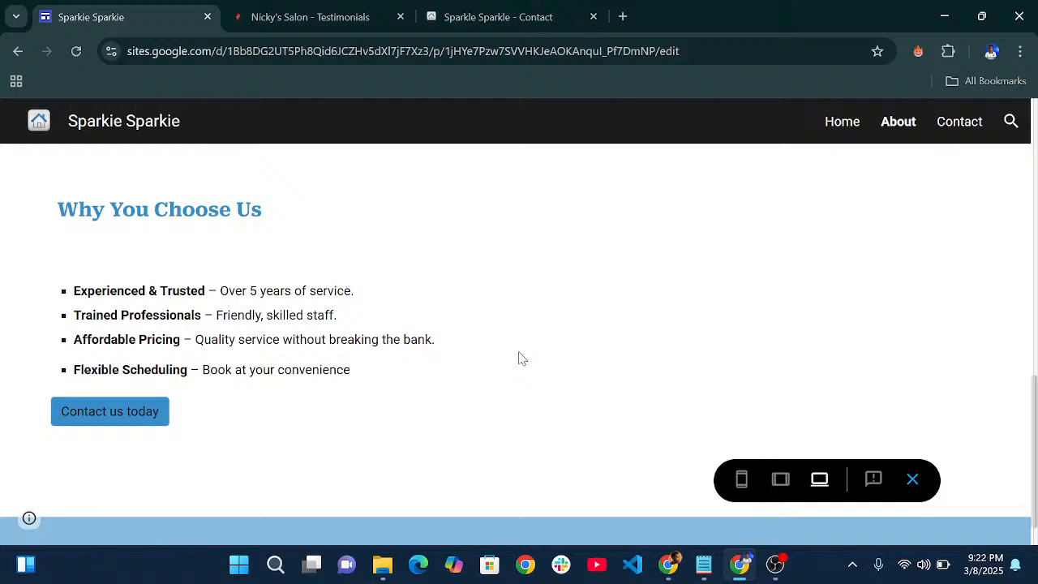
scroll(521, 358, "down", 2)
scroll(520, 361, "up", 10)
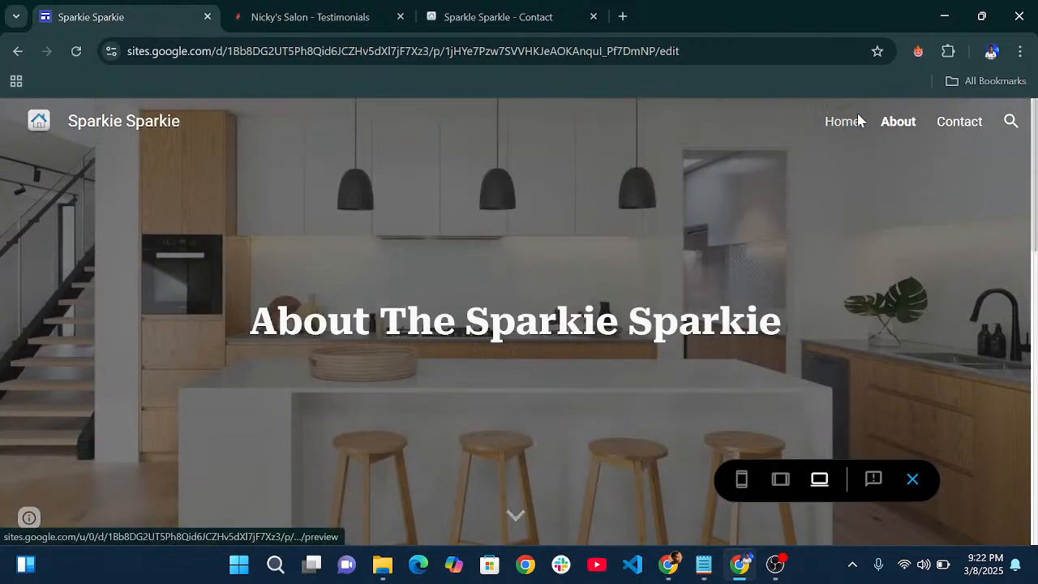
- Review the Home page preview, advancing the before/after slideshow twice to the stove photo
left_click(858, 120)
scroll(595, 283, "down", 5)
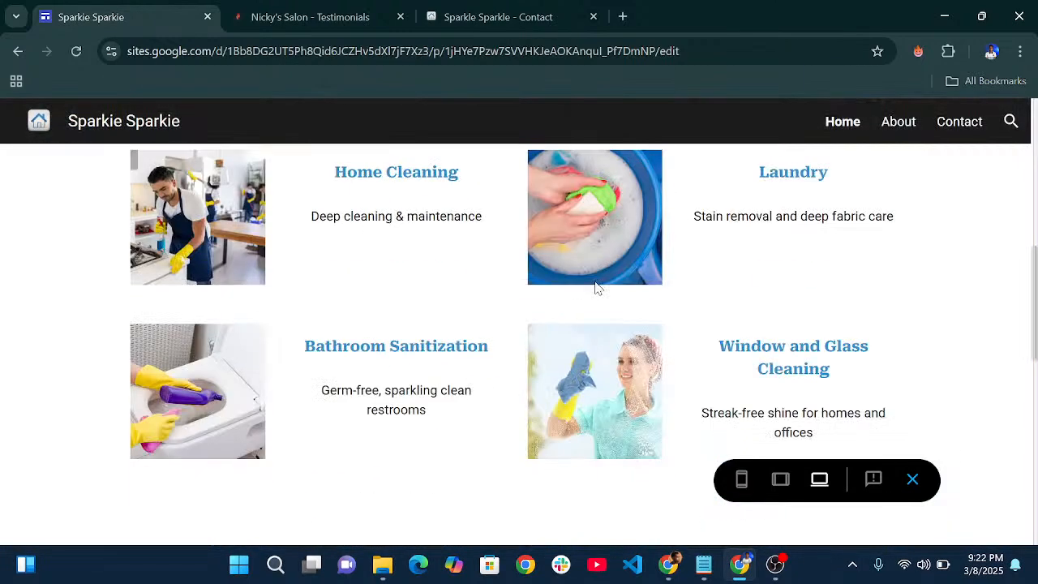
scroll(600, 283, "down", 8)
scroll(600, 284, "up", 3)
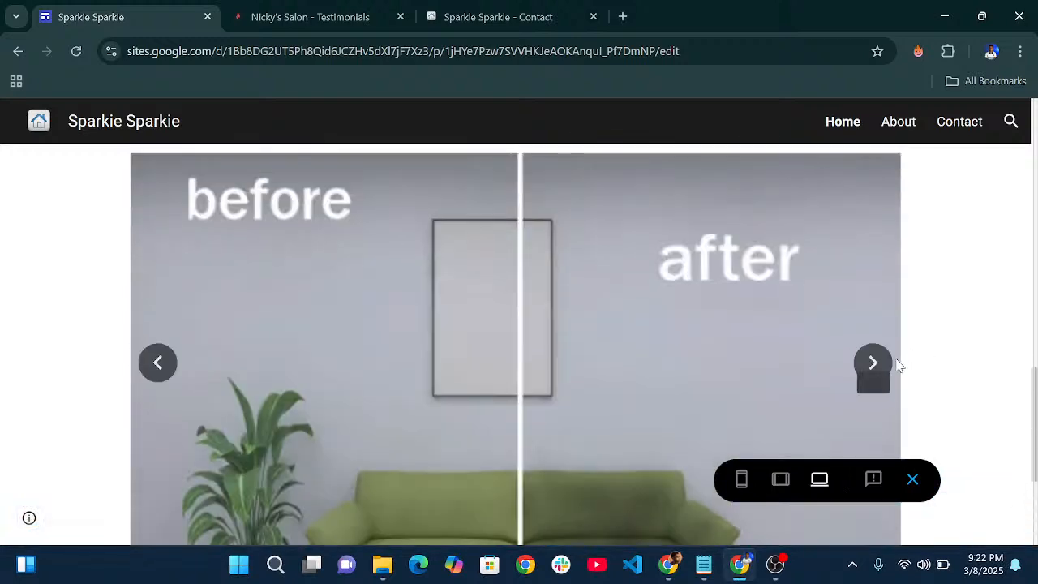
left_click(873, 363)
left_click(873, 363)
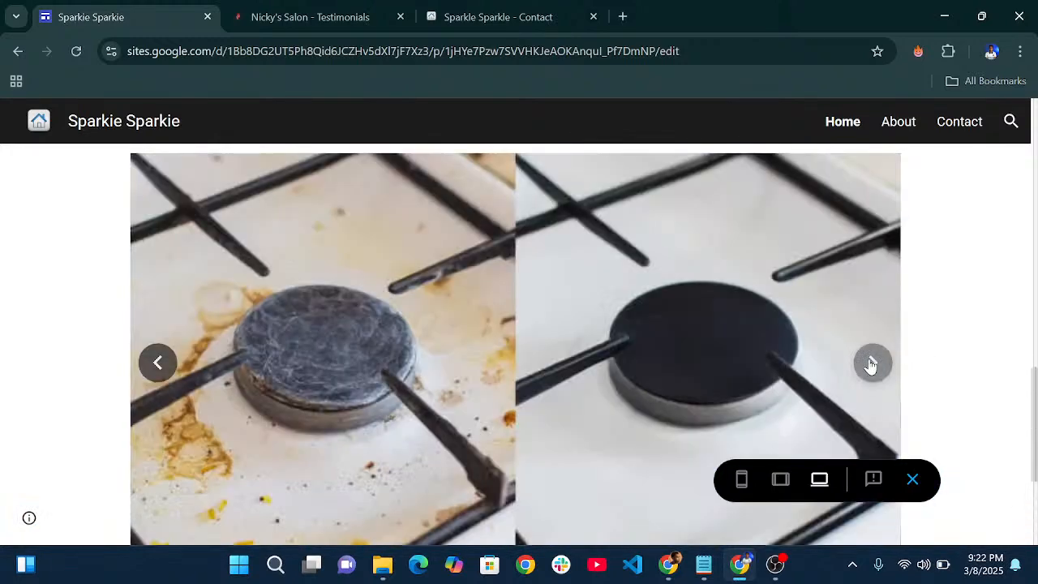
scroll(731, 358, "down", 3)
scroll(654, 354, "up", 15)
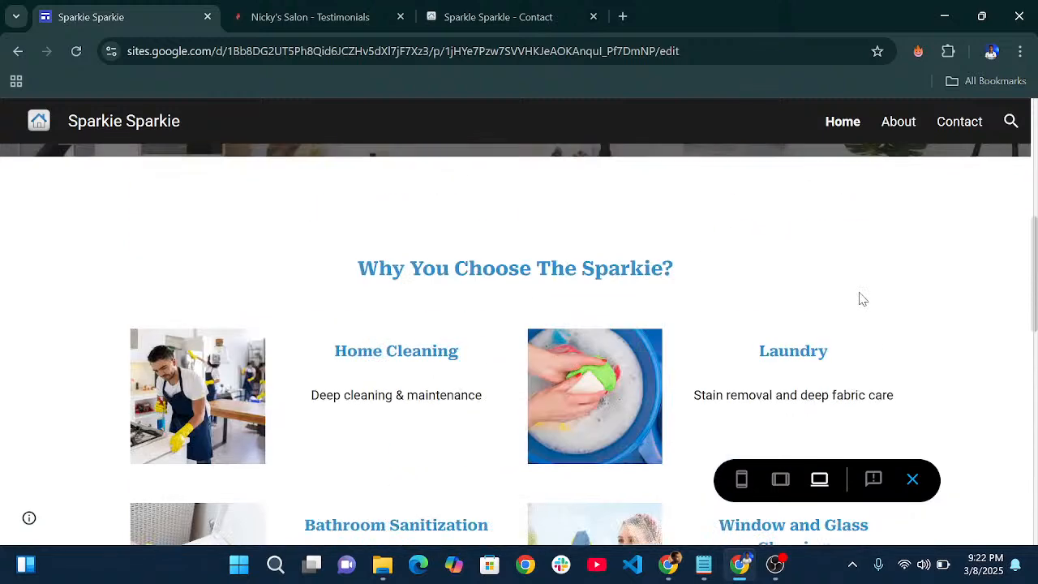
scroll(775, 357, "down", 2)
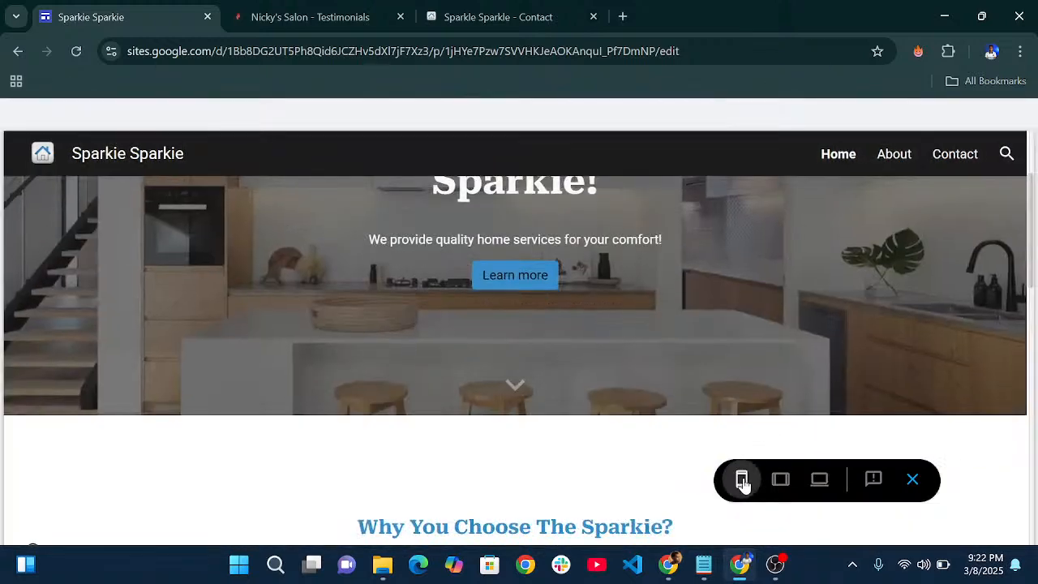
- Check the Home page at phone width, stepping the Jobs of Satisfied Clients slideshow forward and back
left_click(742, 479)
scroll(526, 313, "down", 15)
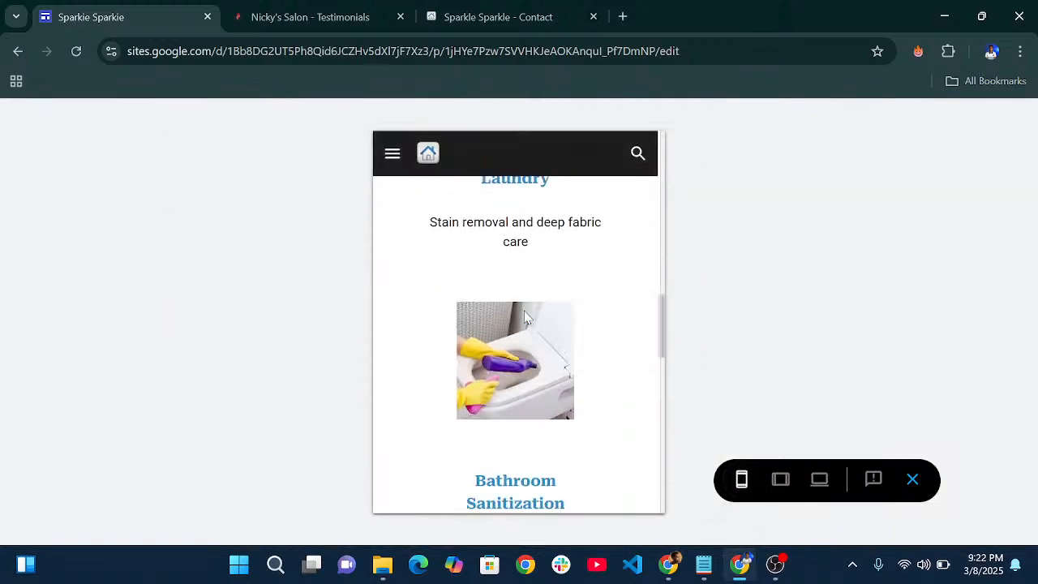
scroll(524, 315, "up", 3)
scroll(527, 325, "up", 5)
scroll(528, 328, "down", 8)
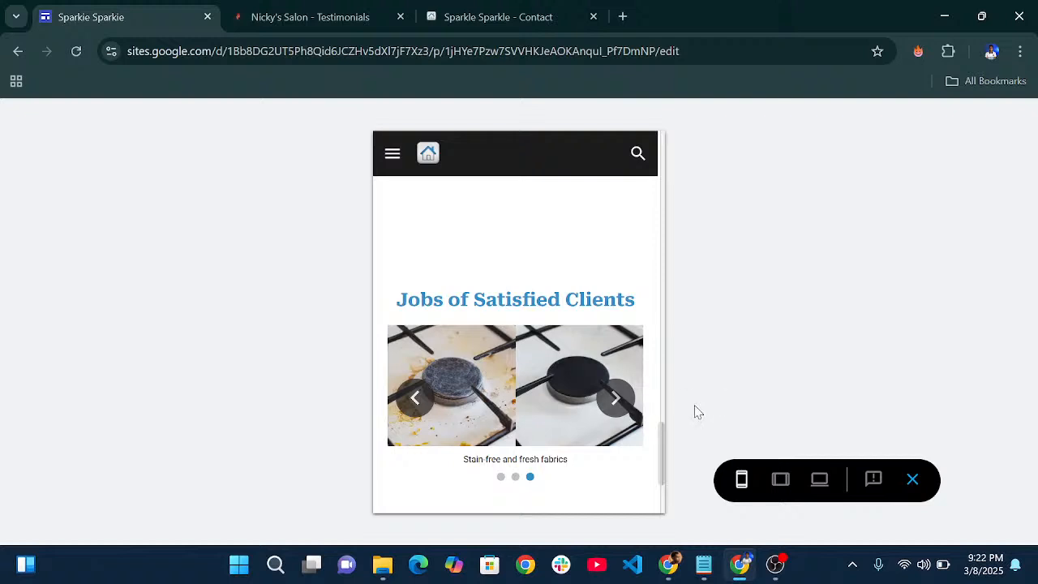
left_click(616, 398)
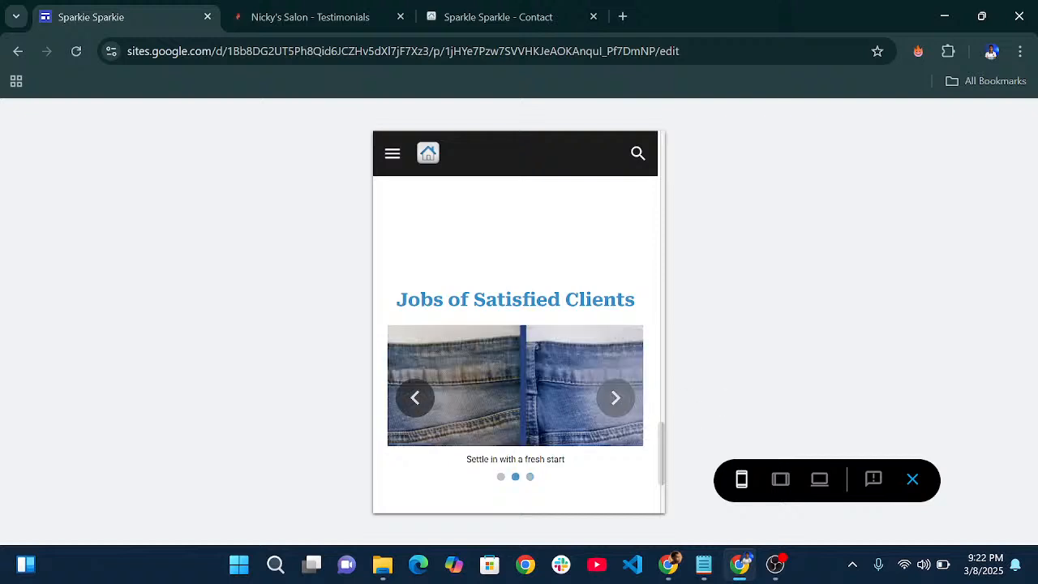
scroll(516, 385, "left", 8)
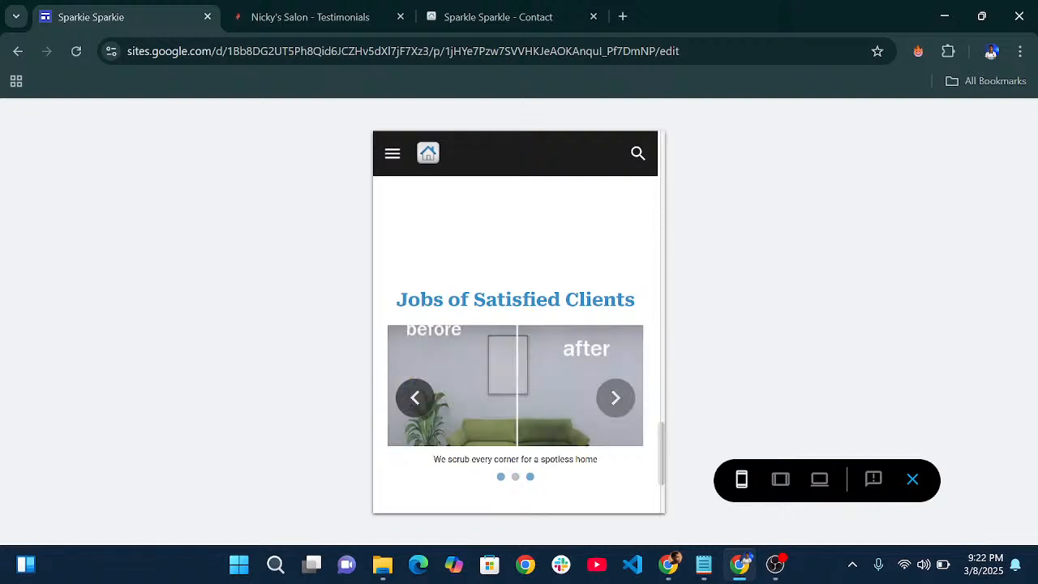
left_click(416, 397)
left_click(415, 398)
left_click(415, 397)
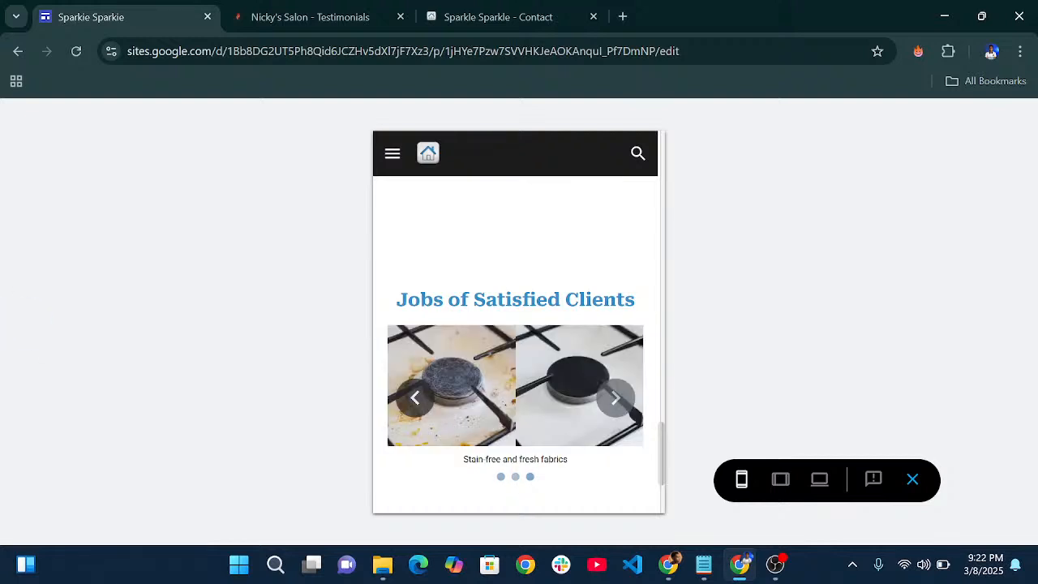
- Check the Home page preview at tablet width
left_click(781, 482)
scroll(537, 332, "up", 15)
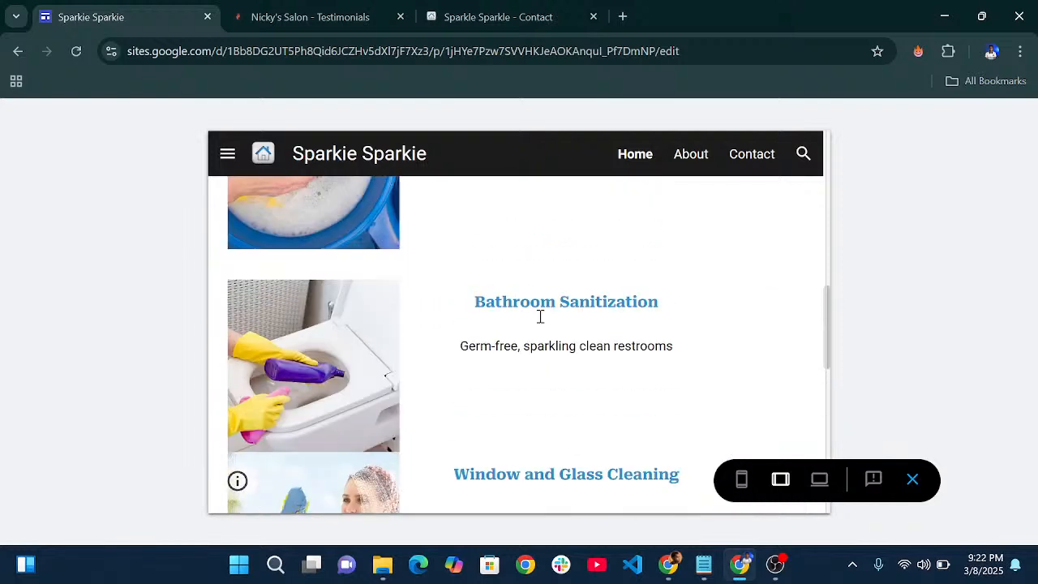
scroll(542, 326, "down", 12)
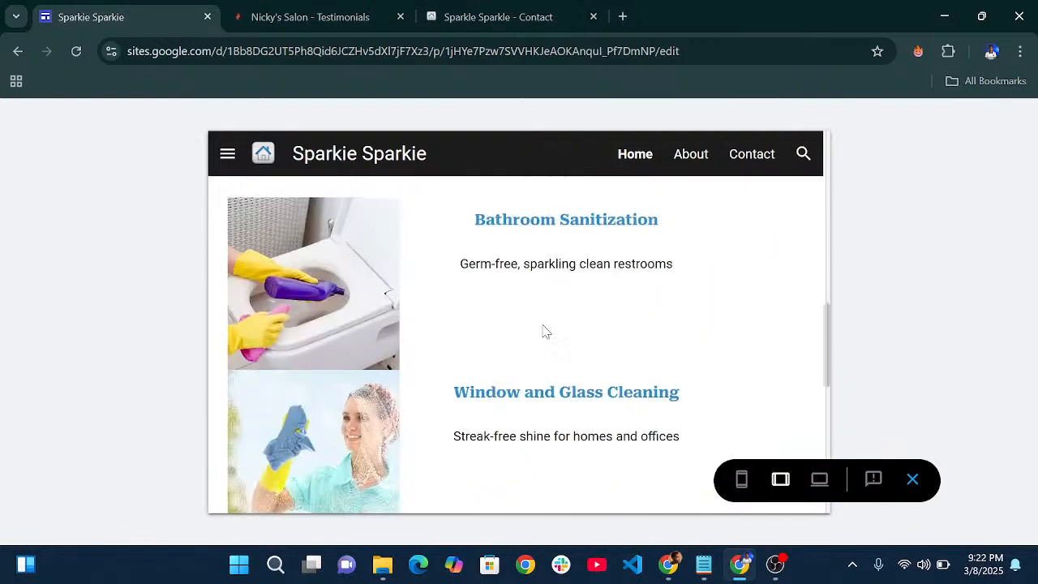
scroll(545, 331, "up", 4)
scroll(544, 330, "down", 1)
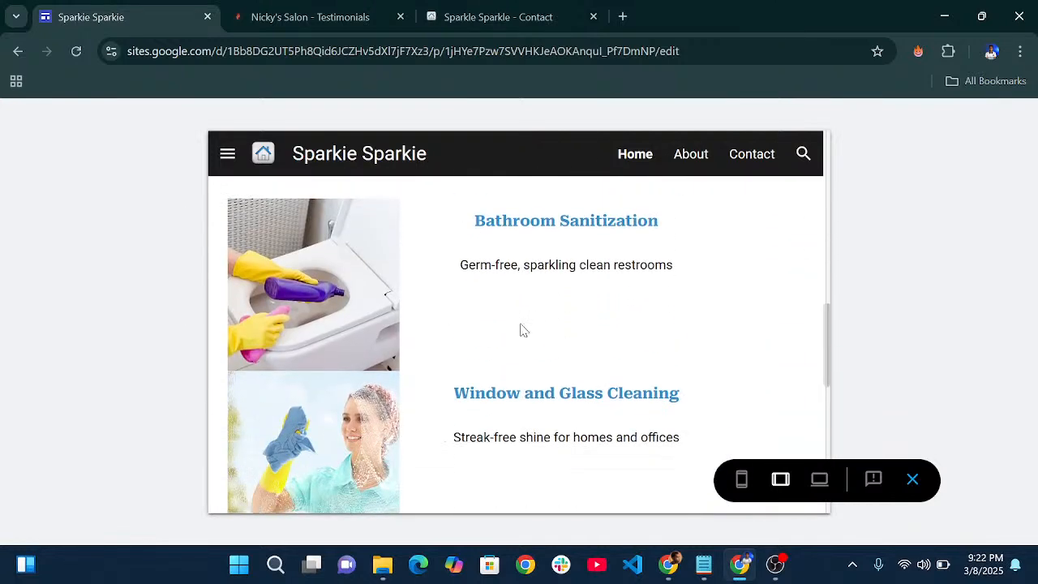
scroll(520, 329, "up", 7)
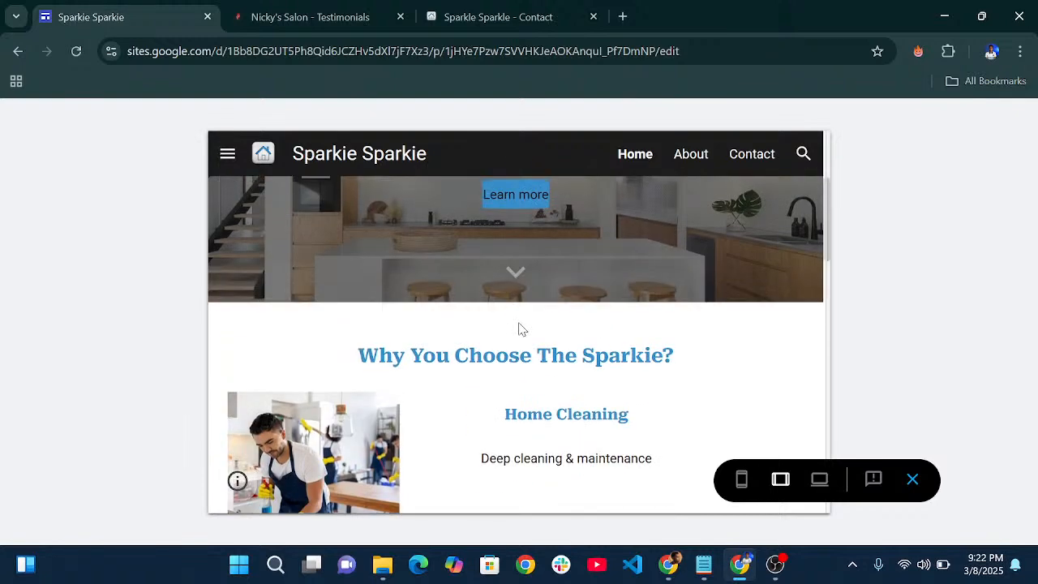
scroll(601, 347, "up", 3)
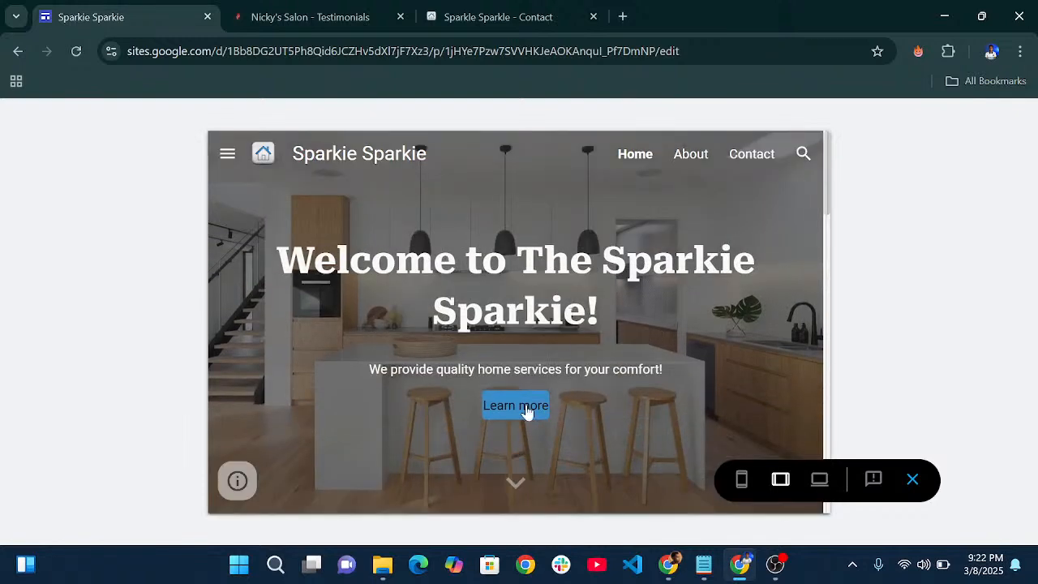
- Follow Learn more to the About page, review it, and return to Large screen width
left_click(526, 412)
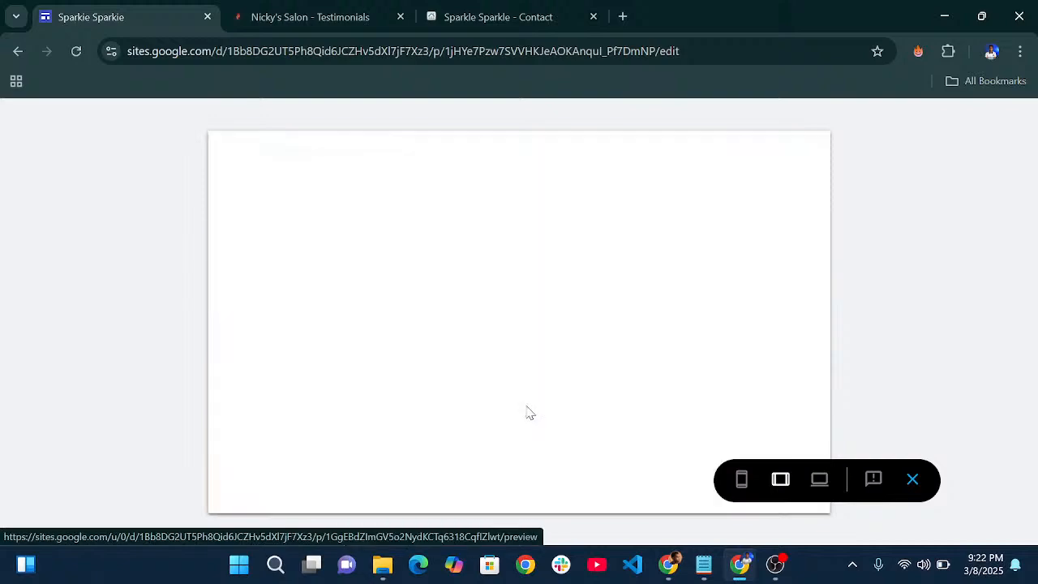
scroll(600, 288, "down", 10)
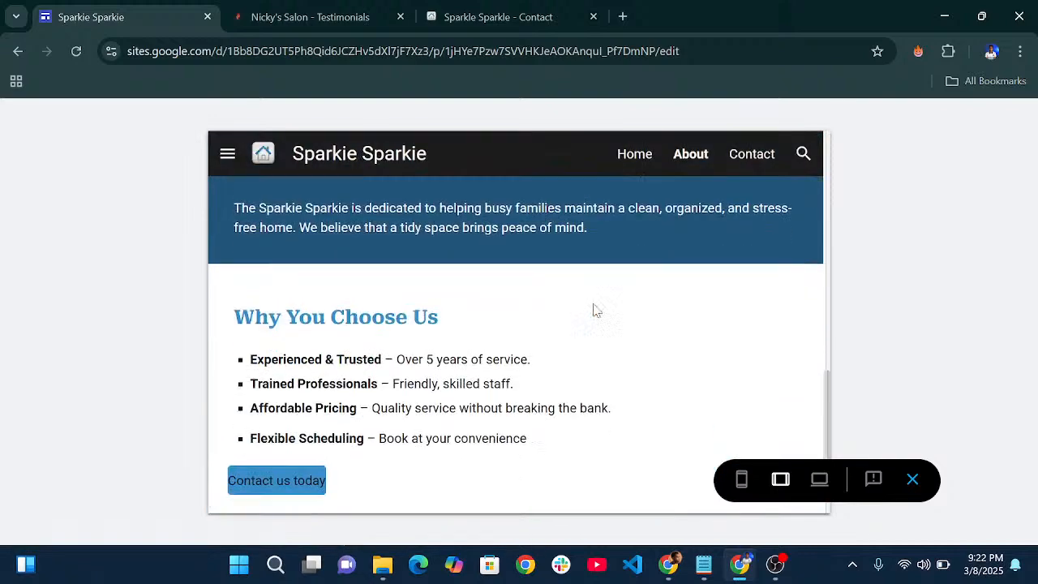
scroll(597, 311, "down", 1)
scroll(597, 311, "up", 5)
scroll(597, 310, "down", 5)
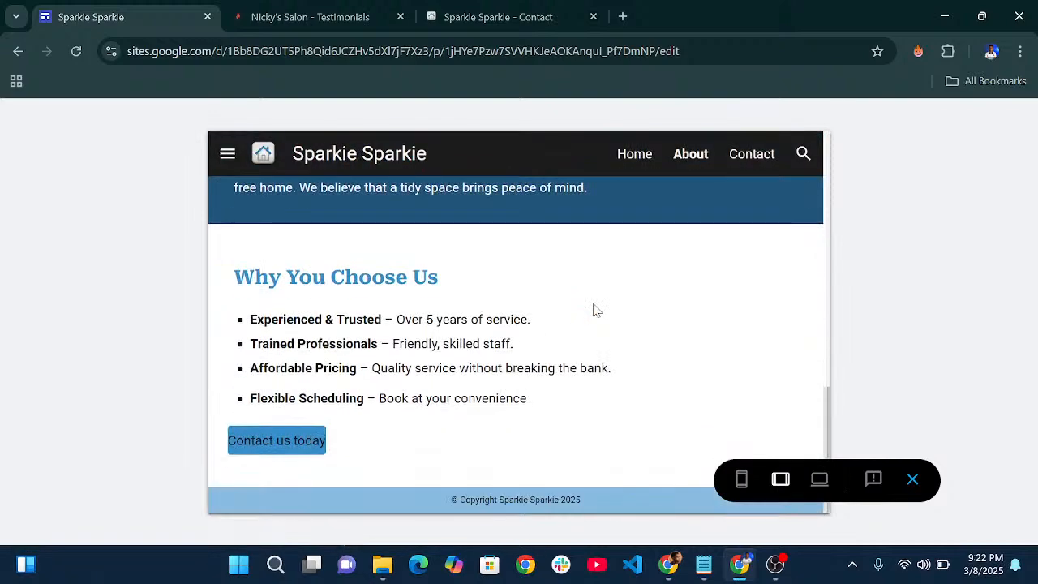
scroll(597, 311, "up", 10)
left_click(819, 479)
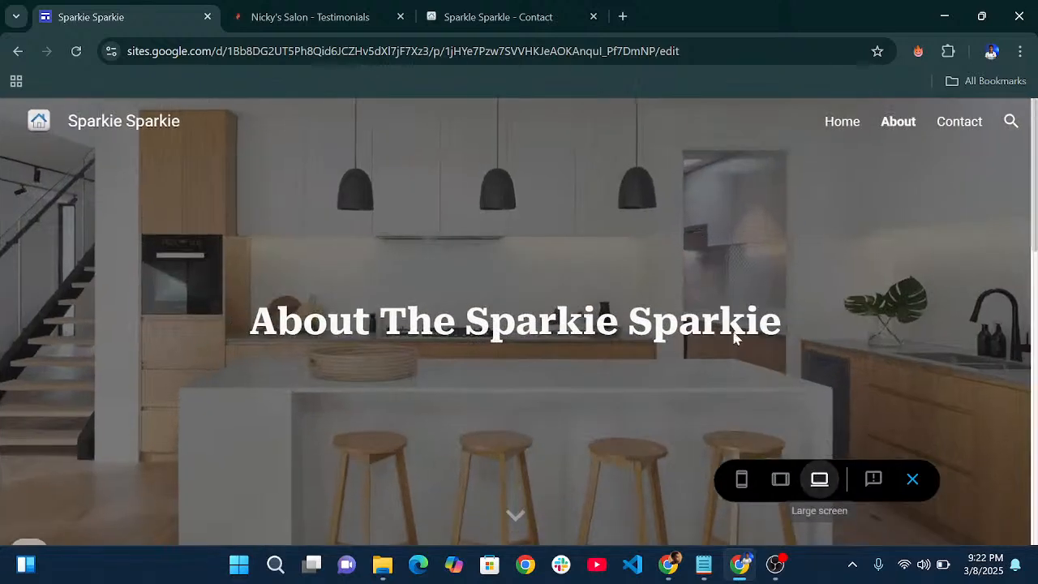
- Exit preview and publish the site at the 'sparkiesparkie' web address, then open it live
left_click(912, 478)
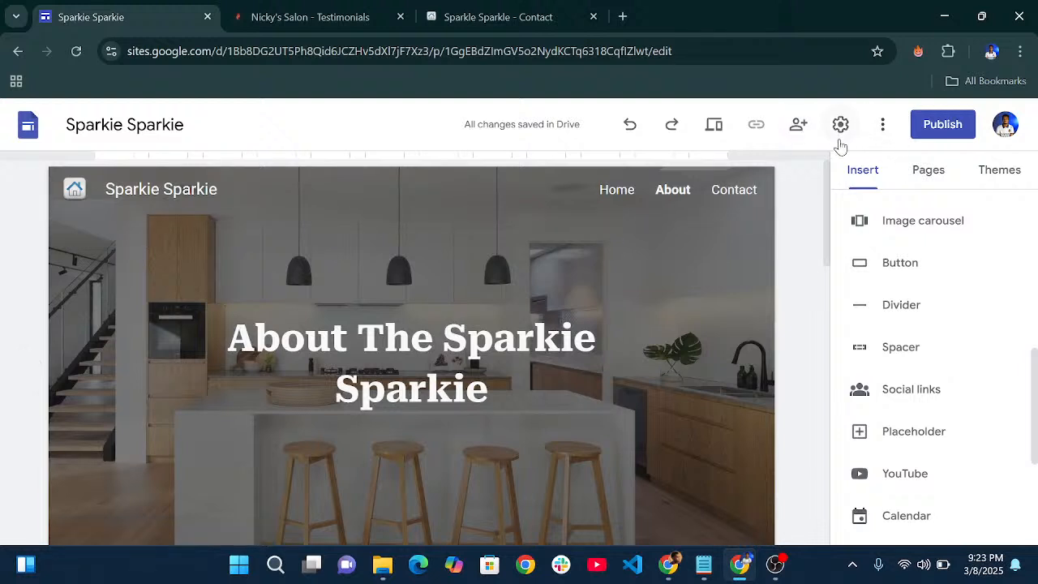
left_click(930, 134)
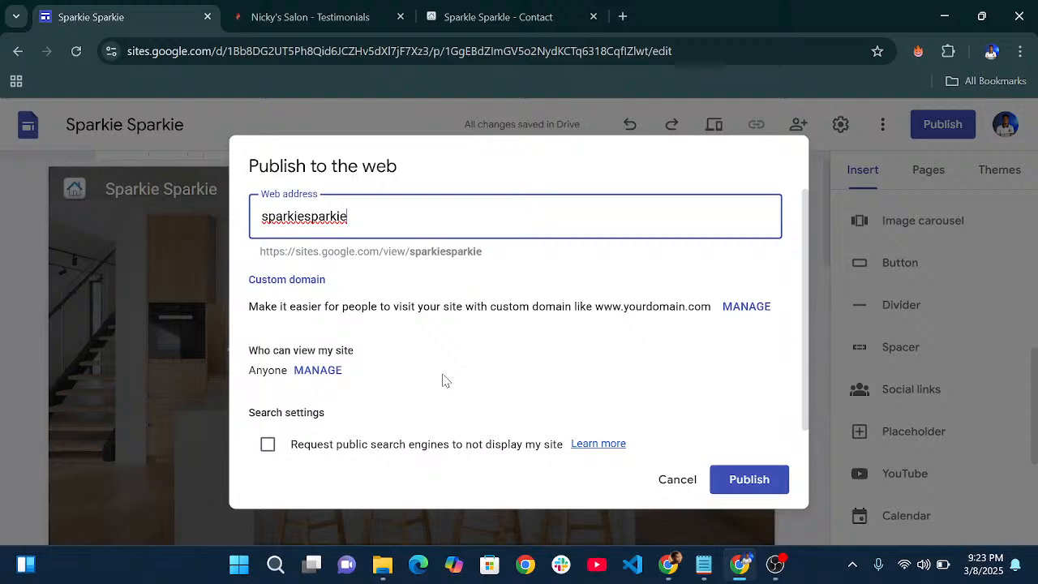
left_click(765, 486)
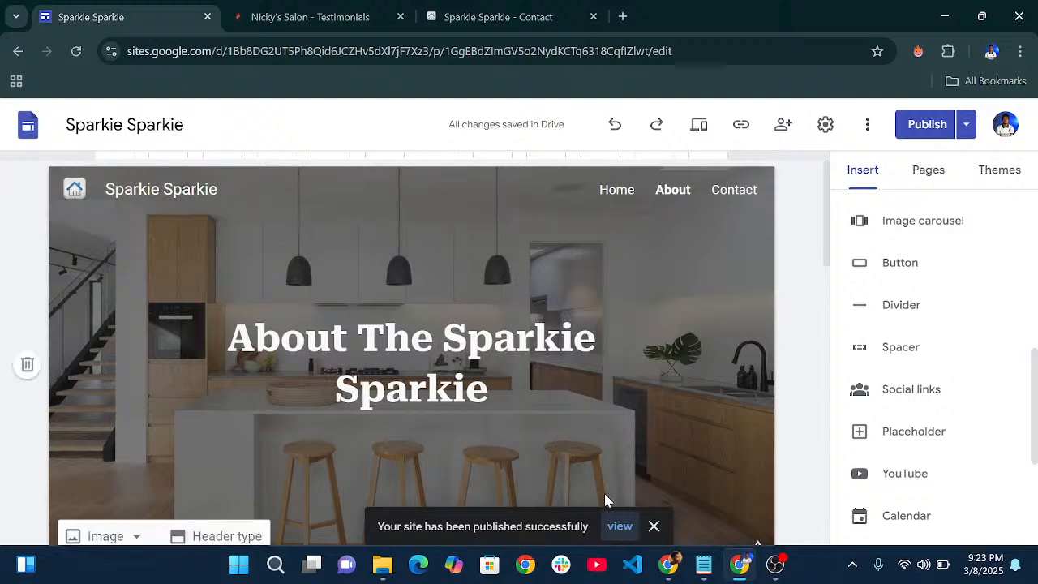
left_click(619, 526)
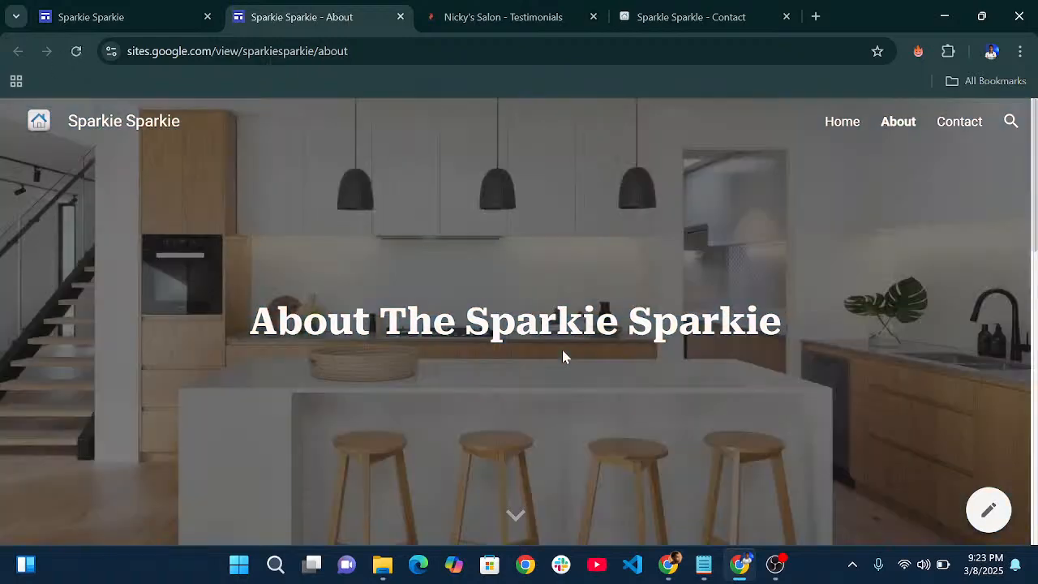
- Scroll through the live About page to check its content
scroll(575, 289, "down", 10)
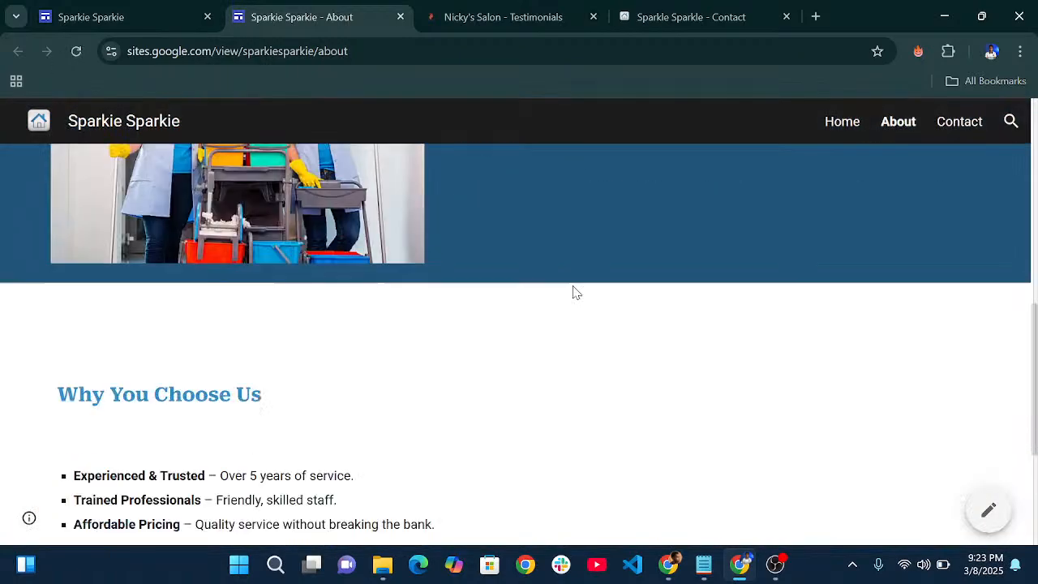
scroll(575, 292, "down", 3)
scroll(575, 292, "up", 15)
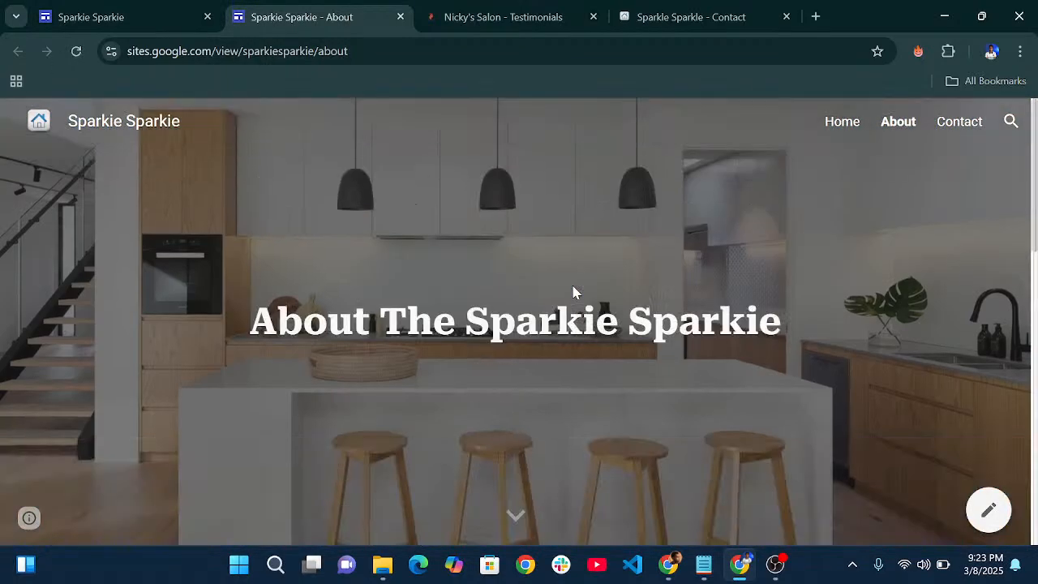
scroll(574, 290, "down", 12)
scroll(573, 289, "up", 15)
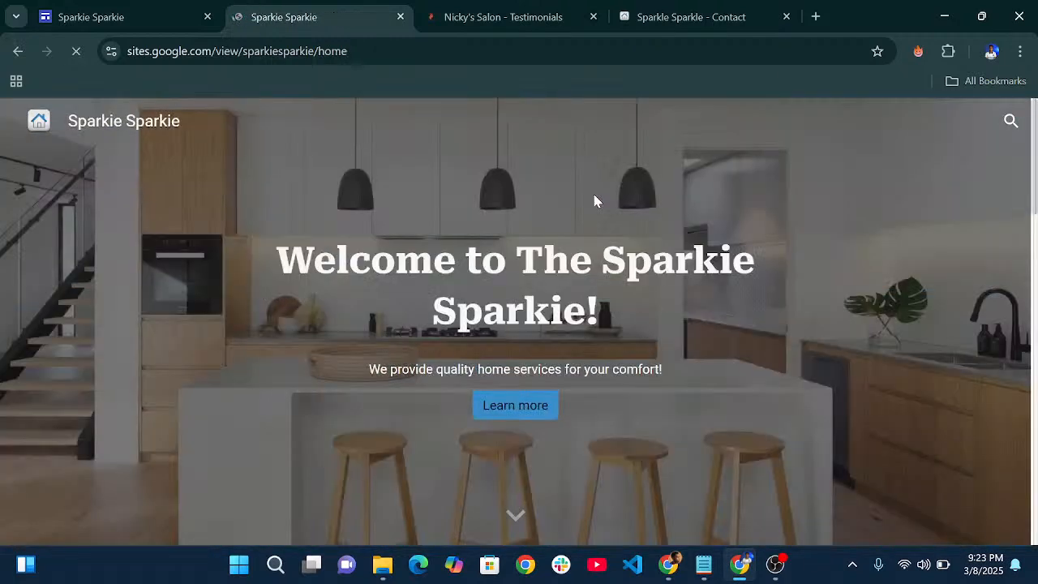
scroll(594, 194, "down", 12)
scroll(586, 209, "up", 15)
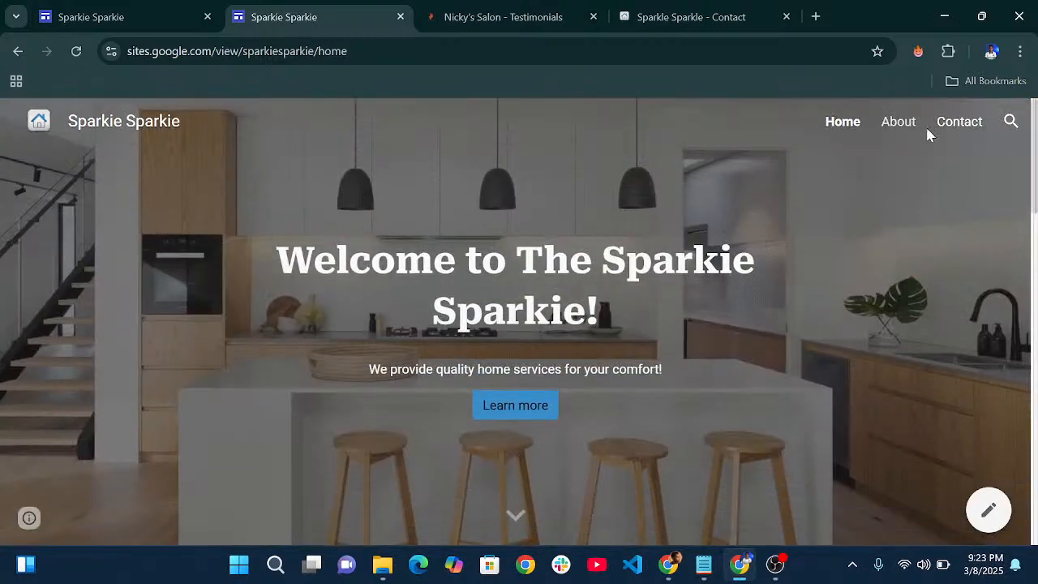
- Check the live Contact page, then return to the live Home page
left_click(950, 126)
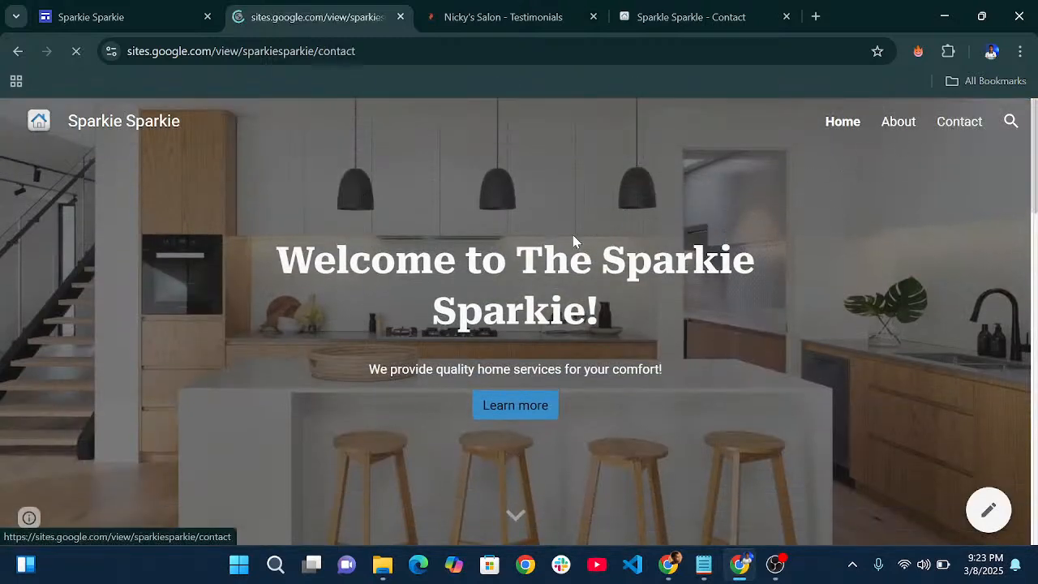
scroll(576, 315, "down", 7)
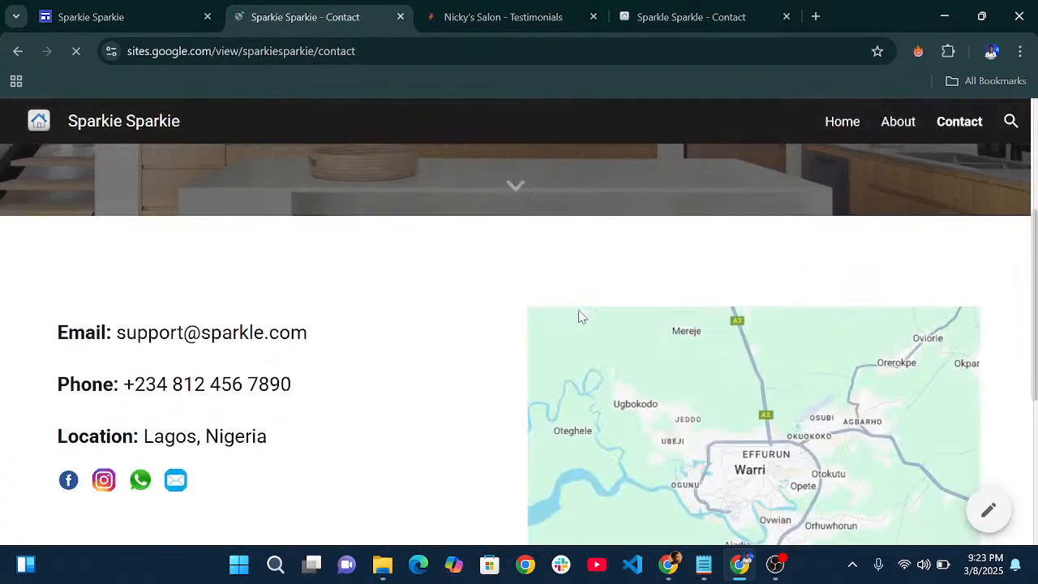
scroll(576, 308, "up", 3)
scroll(578, 310, "up", 4)
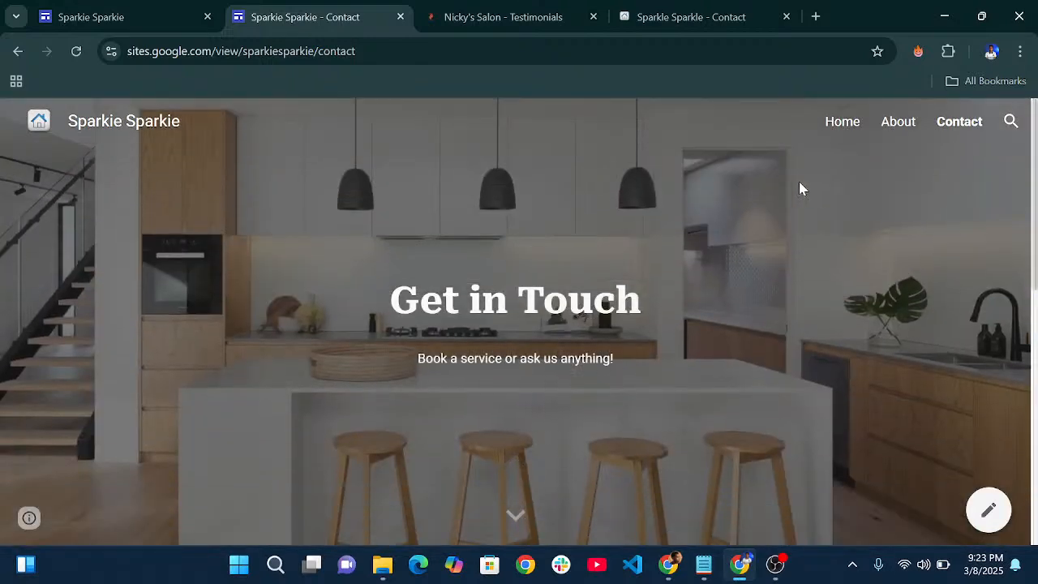
left_click(845, 129)
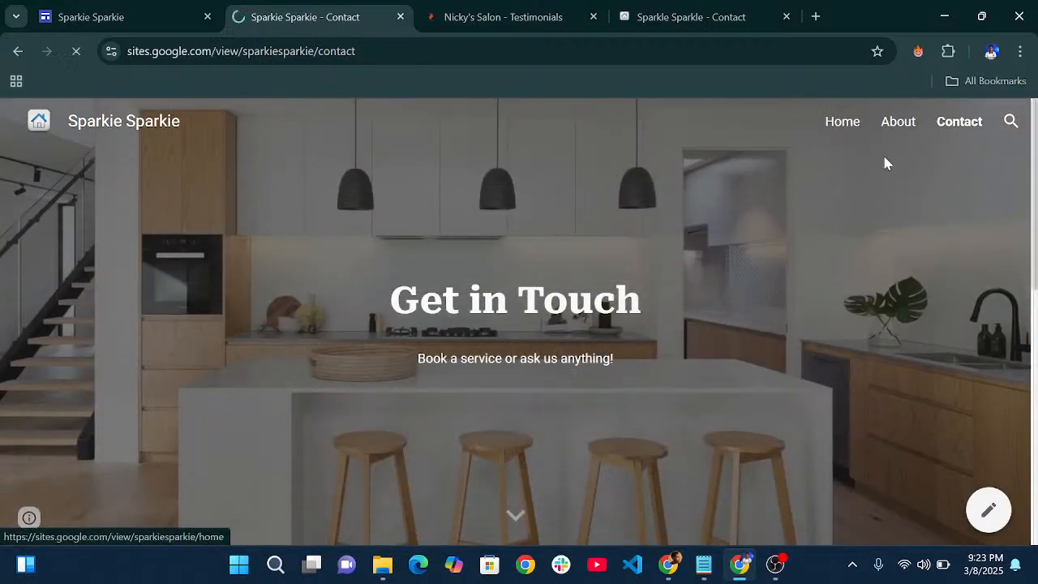
- Search the live site for 'clean', open the About result and scroll through it
left_click(1011, 121)
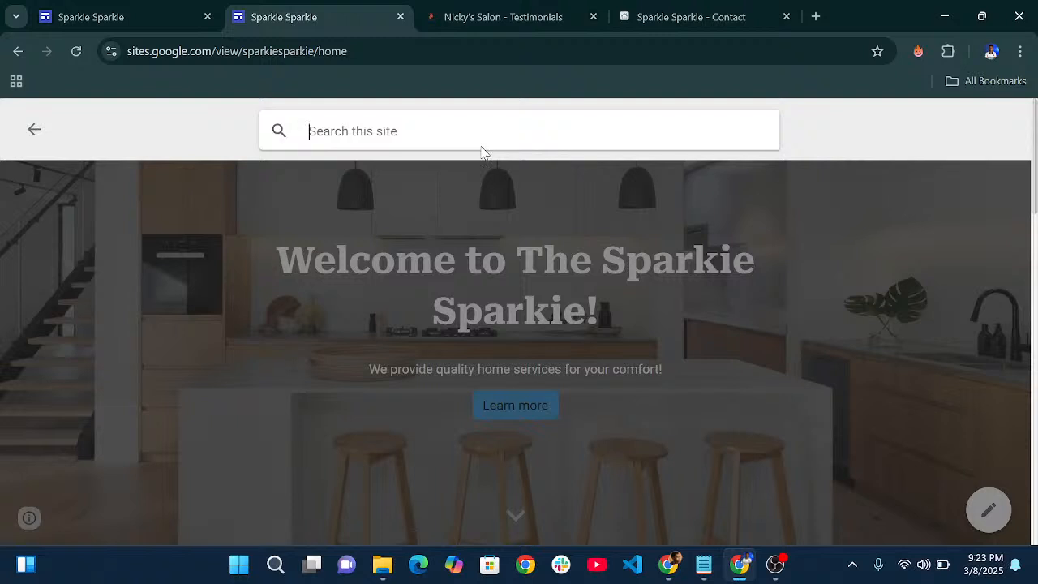
type("clean")
key("Return")
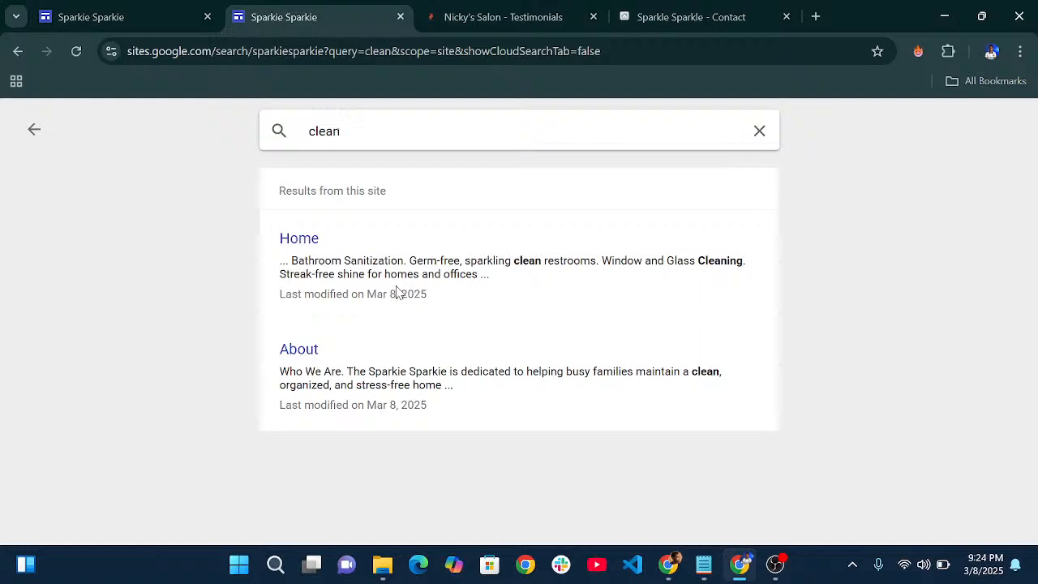
left_click(300, 351)
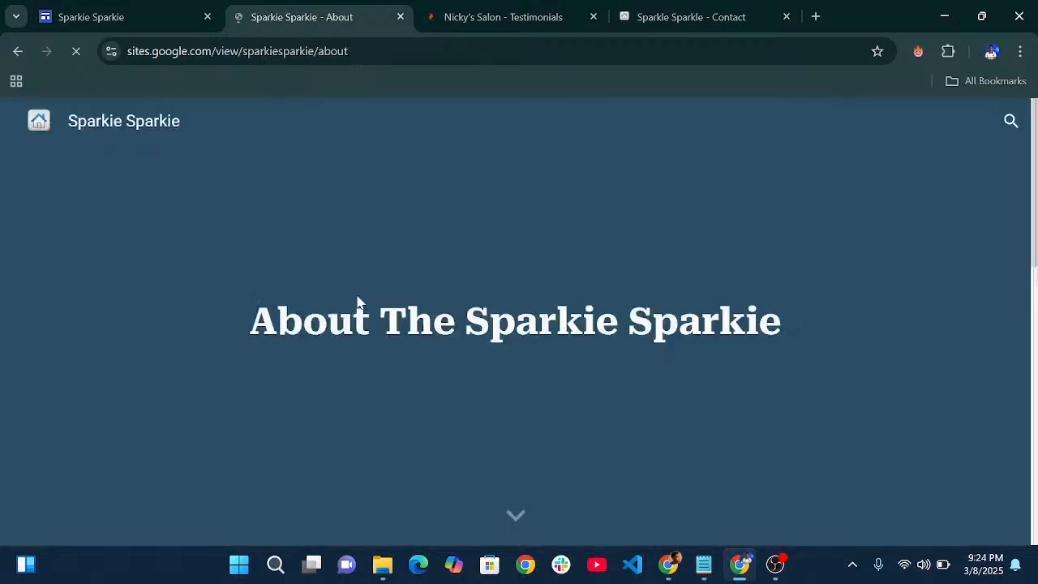
scroll(517, 320, "down", 3)
scroll(518, 320, "down", 6)
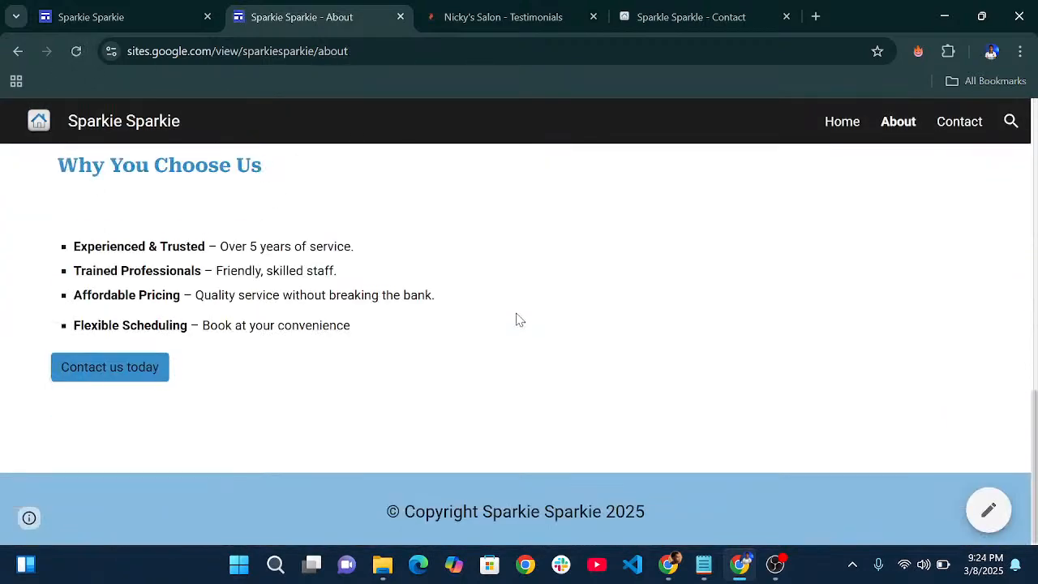
scroll(517, 320, "up", 10)
scroll(516, 318, "down", 8)
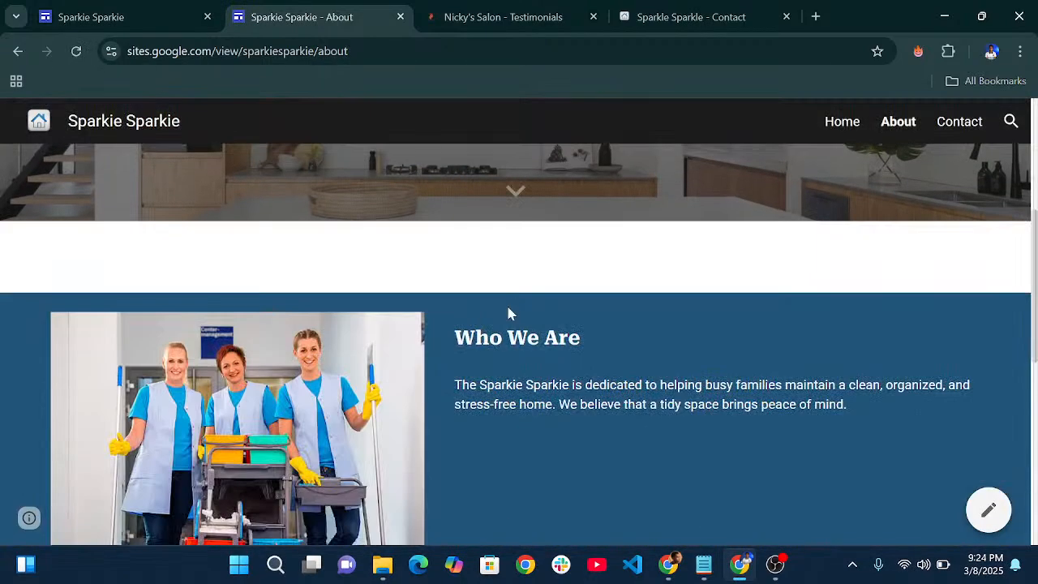
scroll(511, 313, "down", 3)
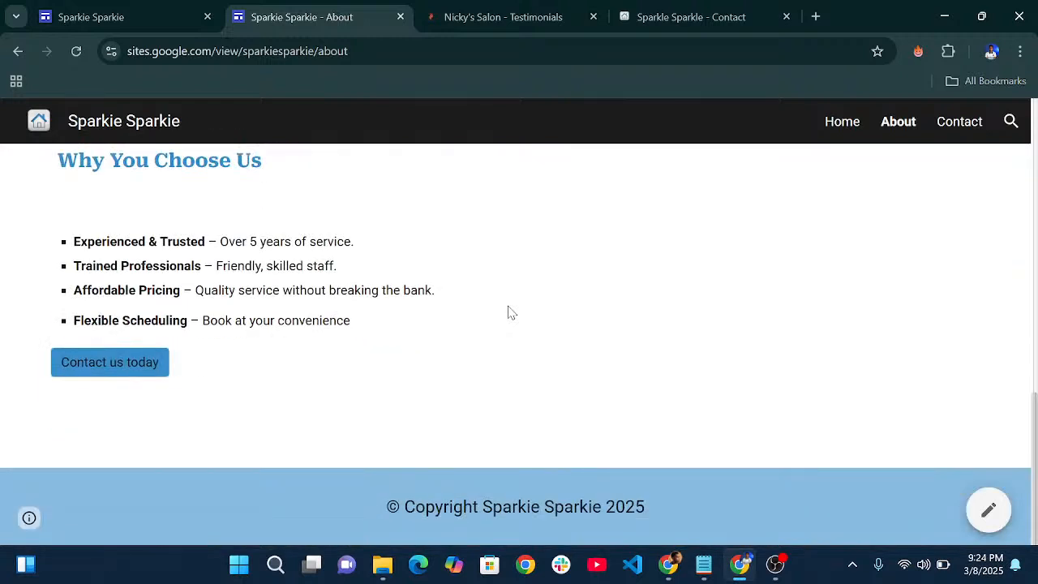
scroll(394, 250, "up", 2)
scroll(517, 355, "up", 8)
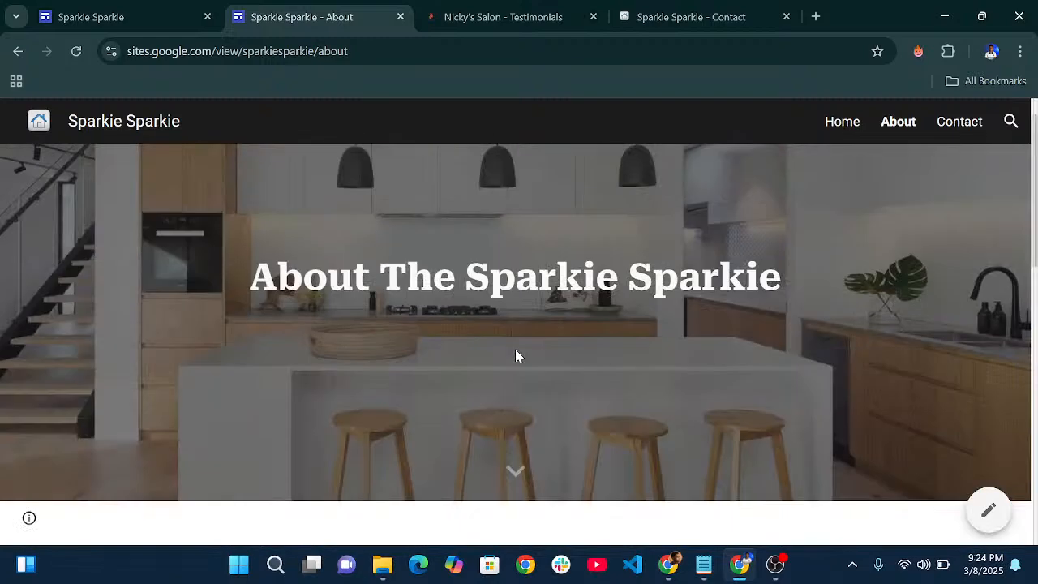
scroll(518, 355, "down", 10)
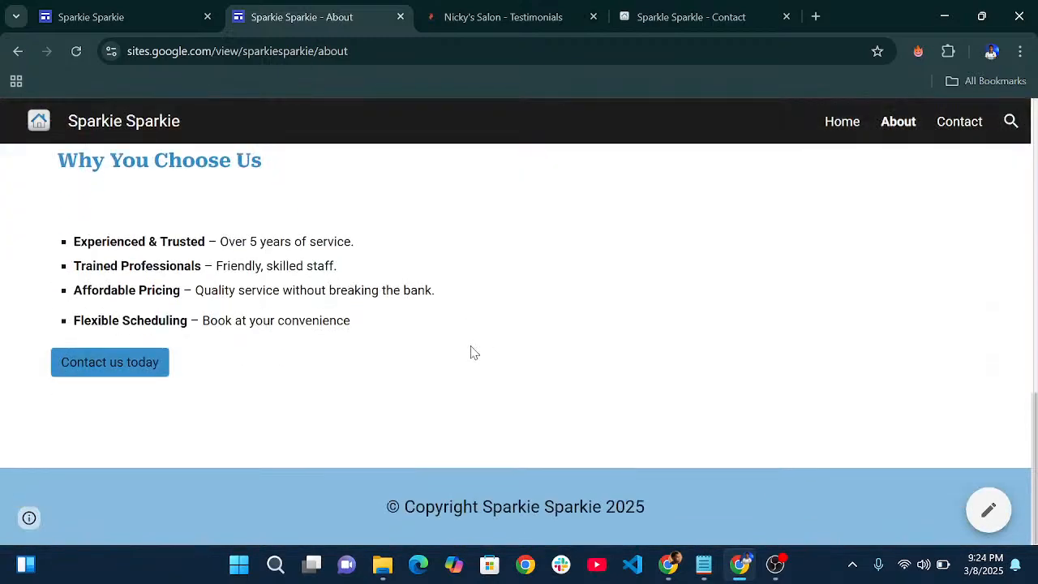
scroll(607, 352, "up", 10)
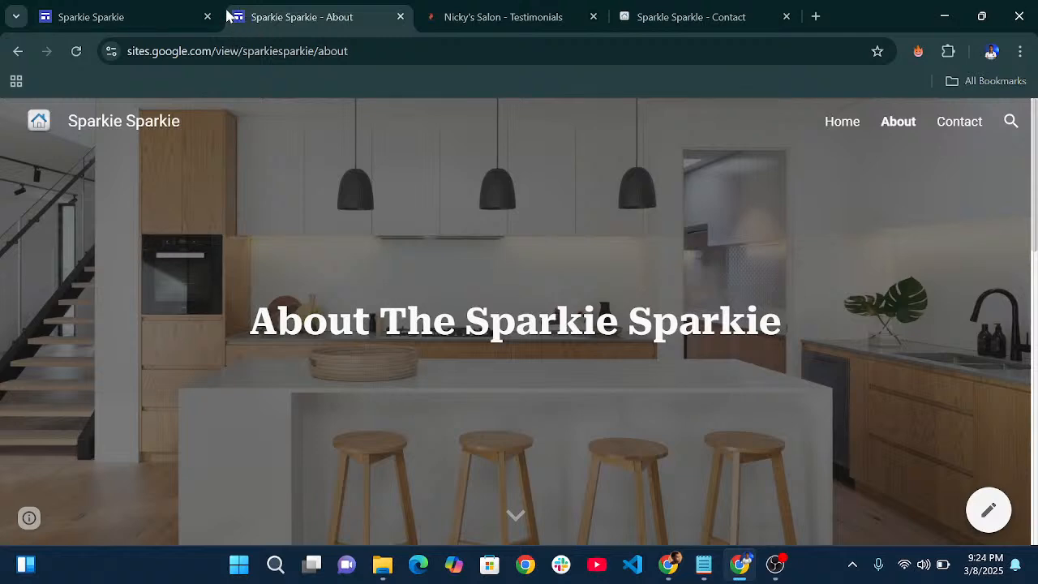
- Upload logo.png as the site's favicon under Settings > Brand images
left_click(127, 18)
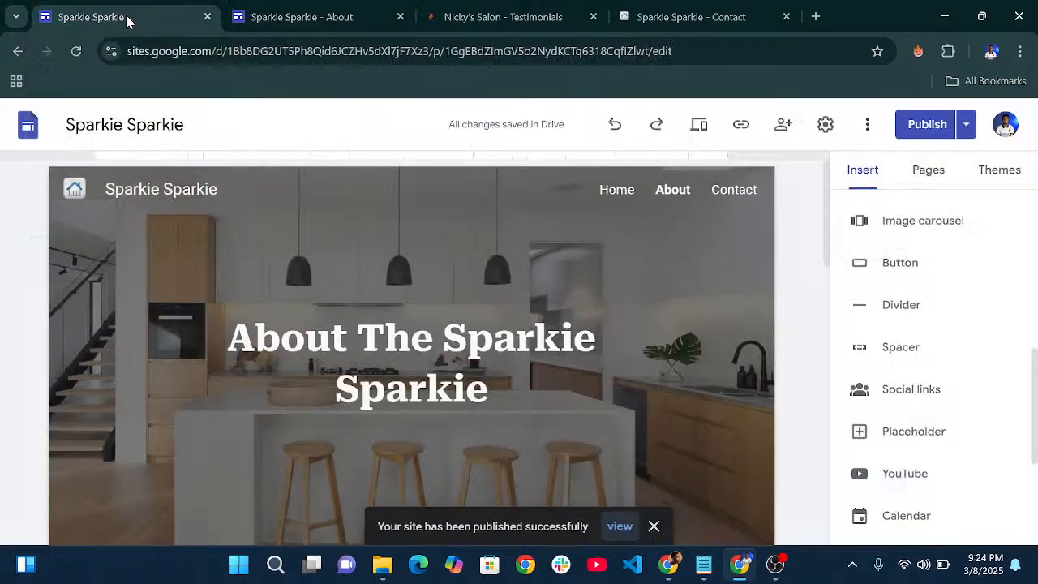
left_click(828, 124)
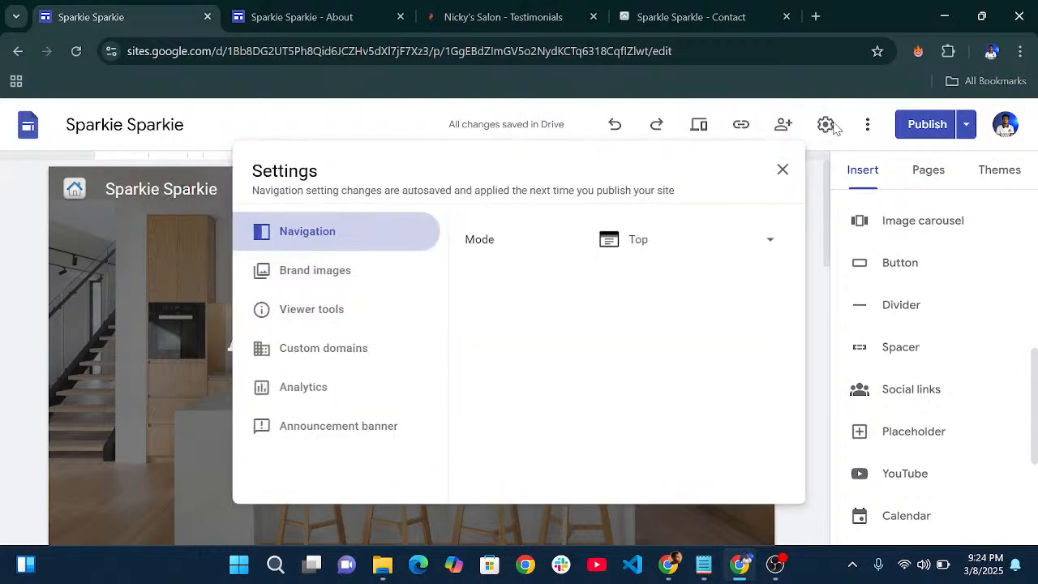
left_click(330, 274)
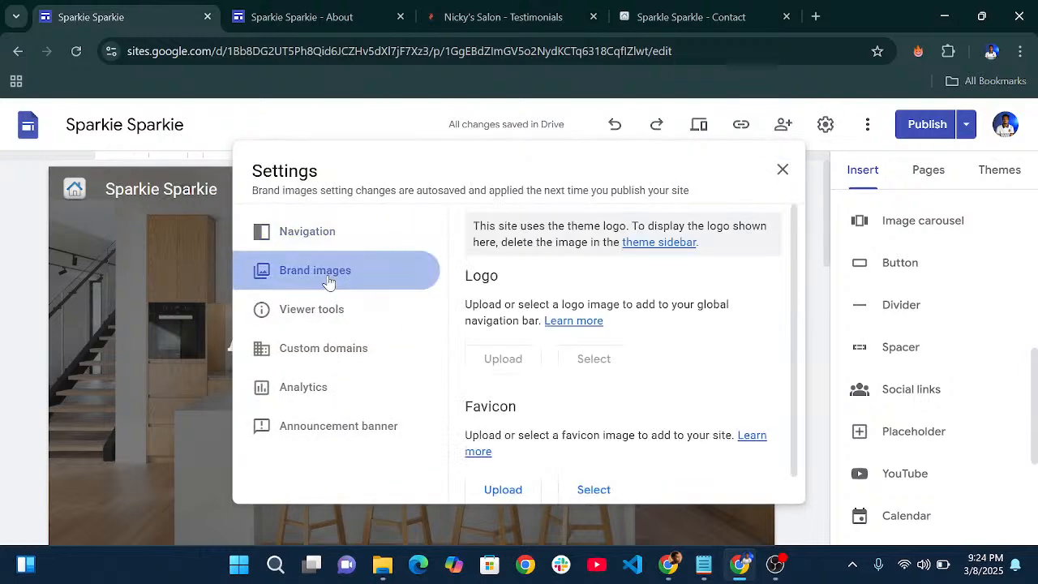
scroll(519, 333, "down", 1)
left_click(514, 460)
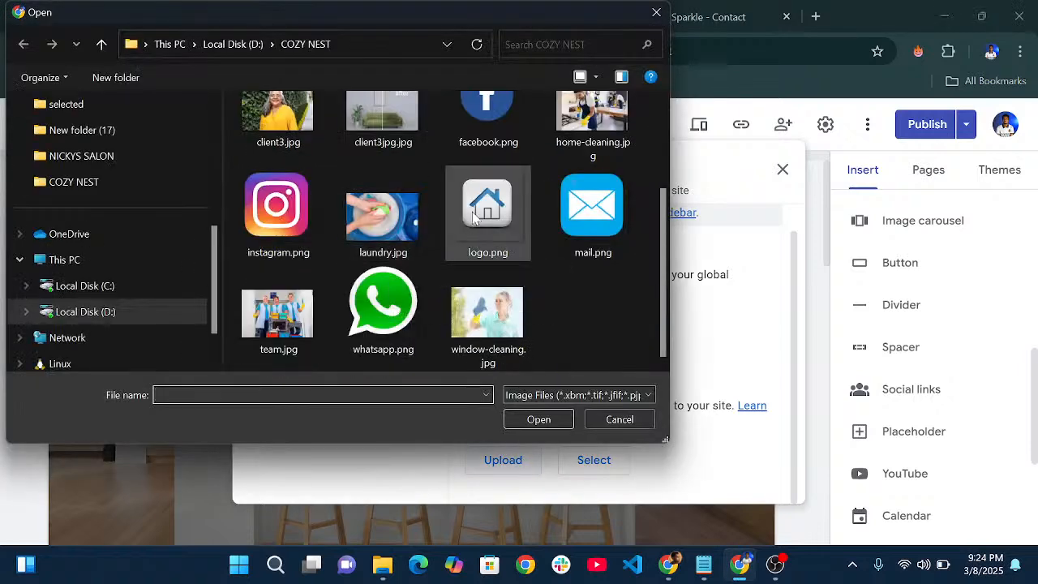
left_click(475, 217)
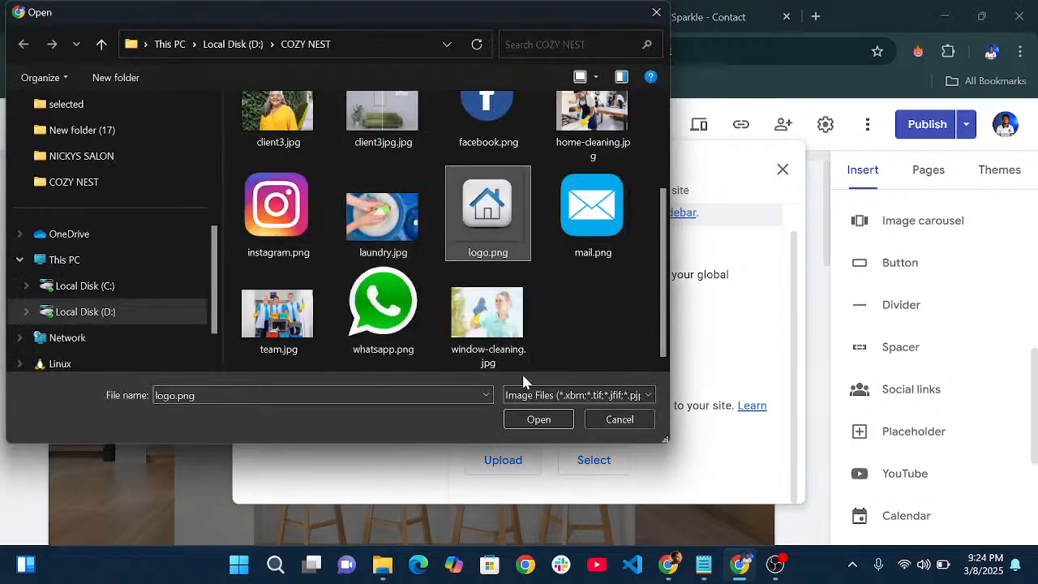
left_click(535, 420)
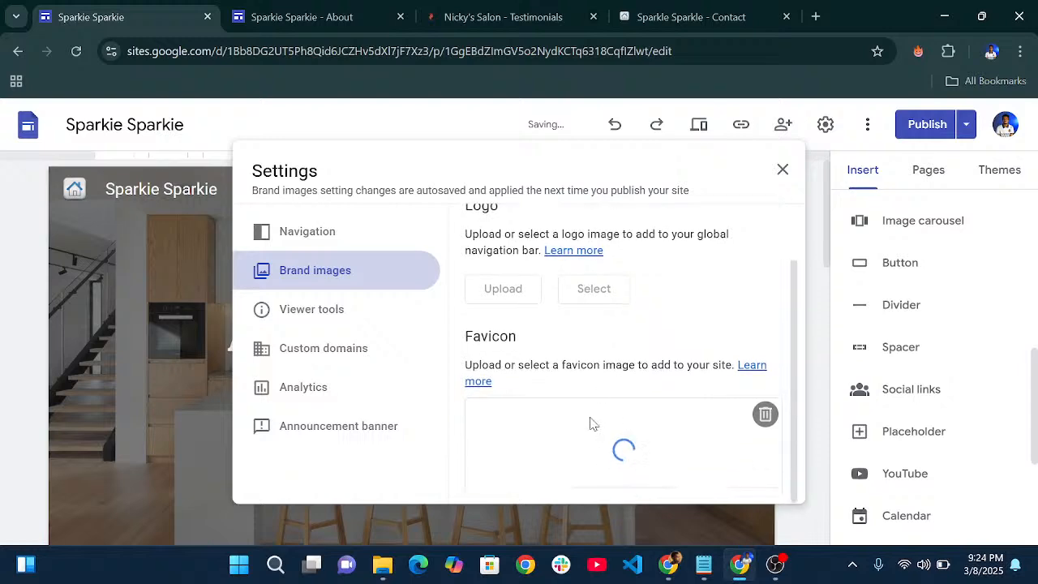
left_click(781, 172)
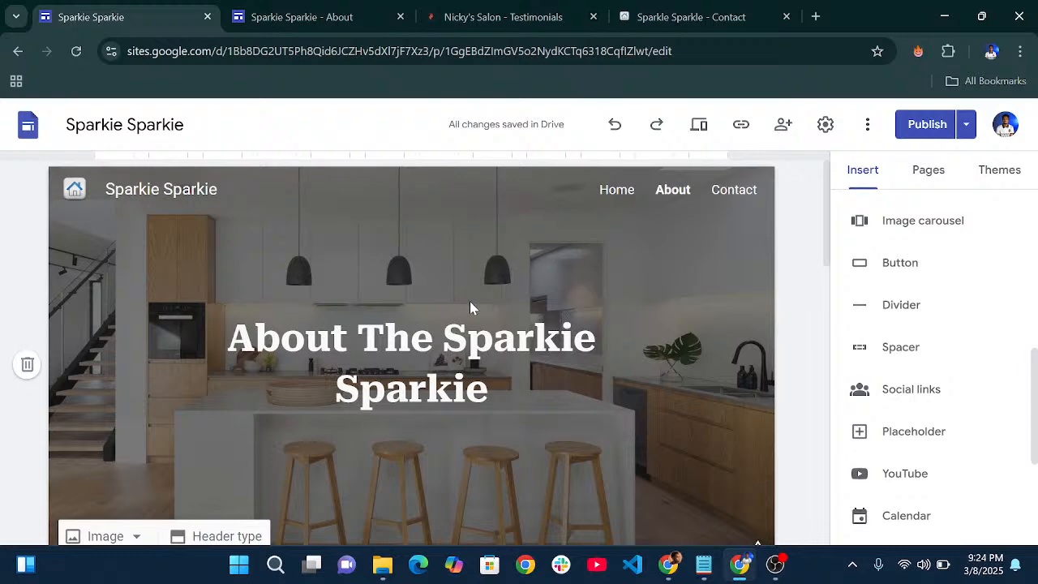
scroll(470, 308, "down", 1)
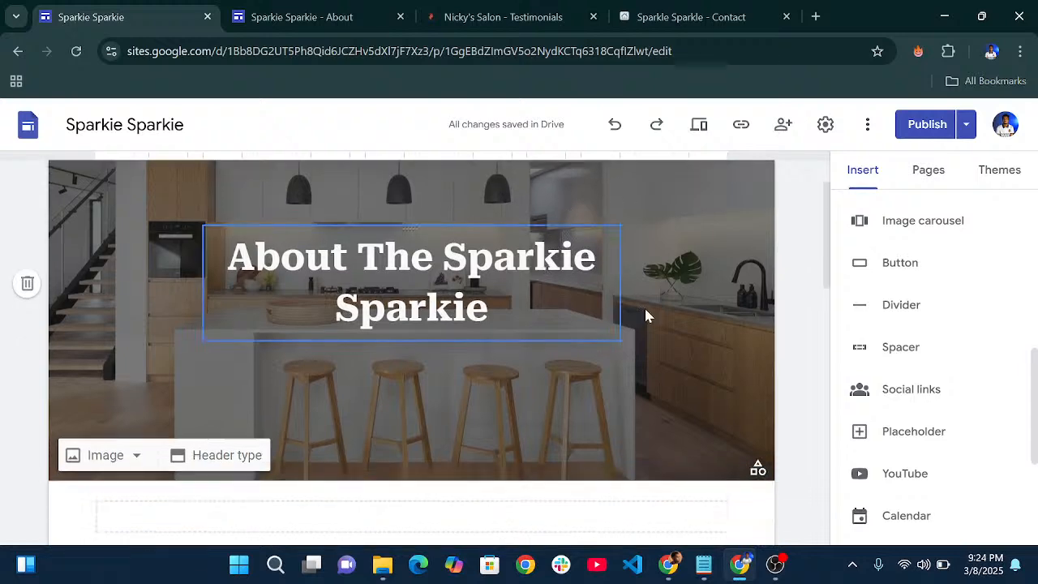
- Publish the favicon change live, dismissing the 'Publish with confidence' tip
left_click(923, 126)
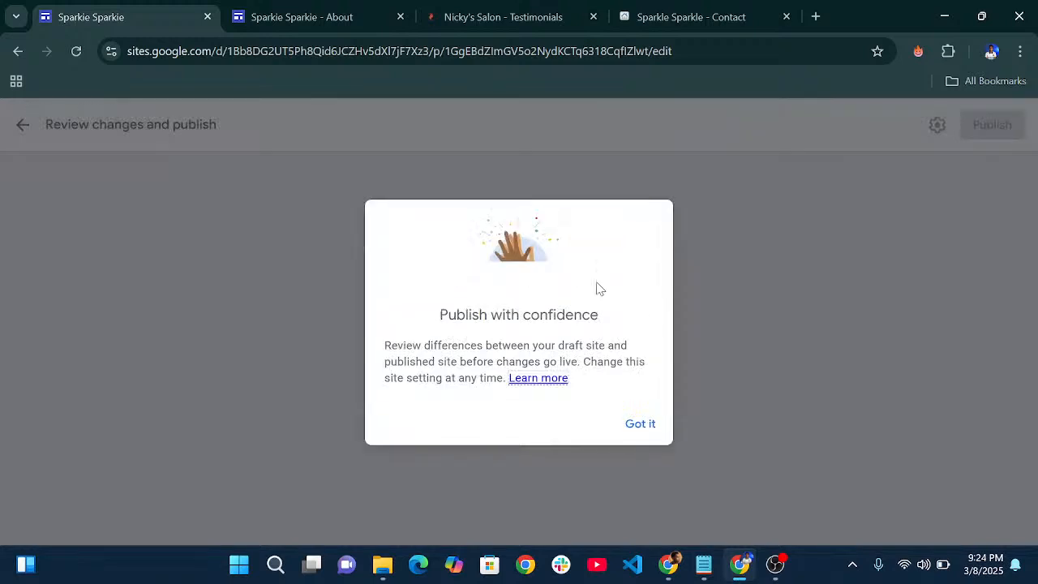
left_click(640, 425)
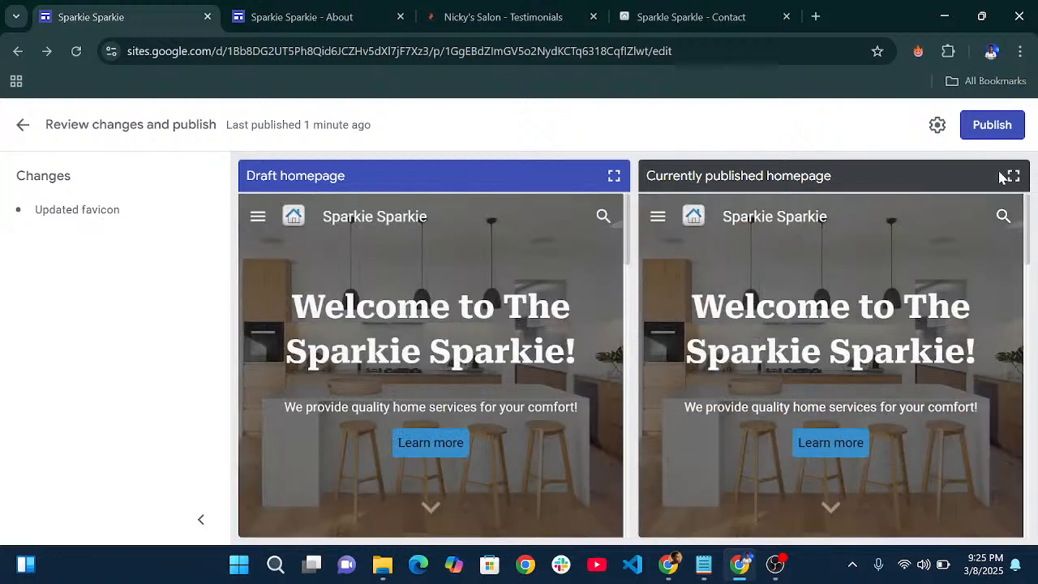
left_click(994, 127)
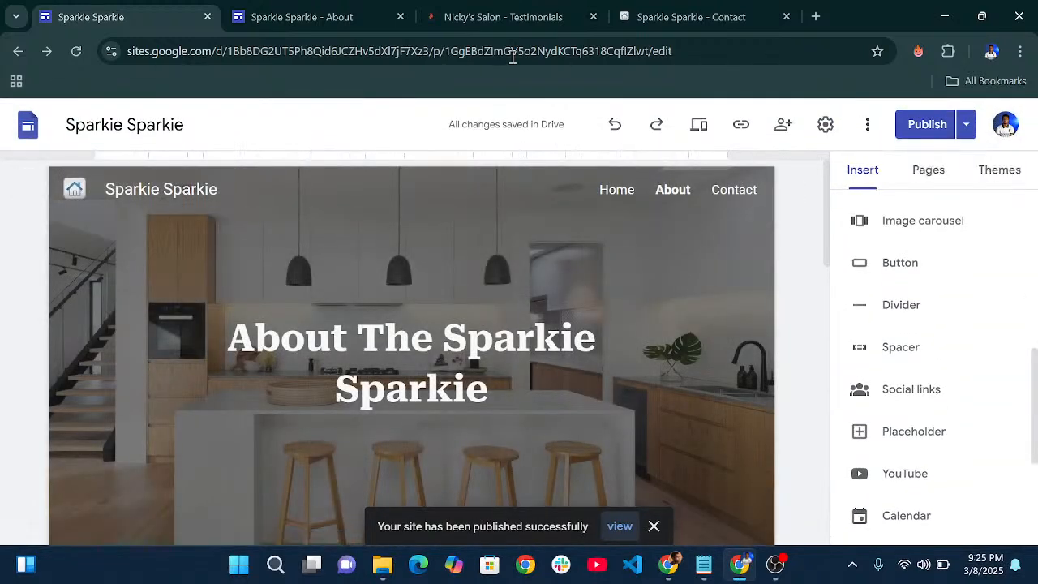
- Reload the live About page three times to pick up the new favicon
left_click(345, 12)
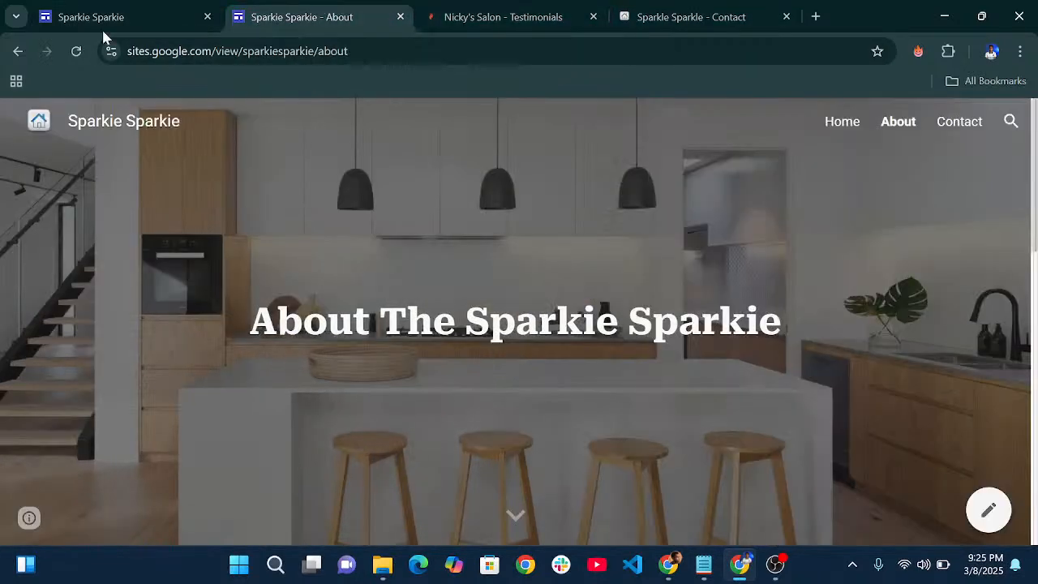
left_click(74, 57)
left_click(78, 53)
key("F5")
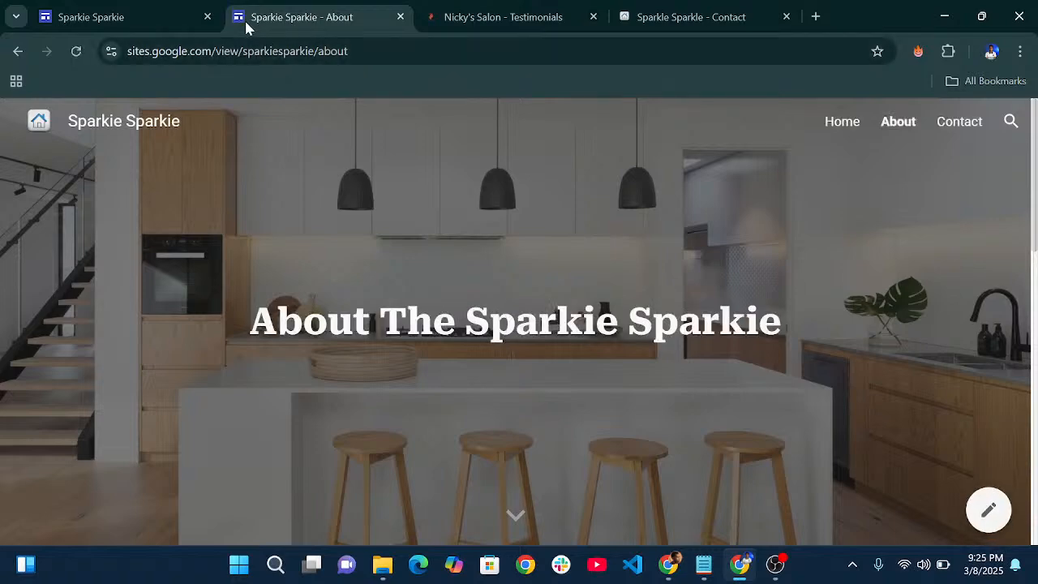
- Compare the editor with the live About page, ending back in the editor
left_click(71, 16)
scroll(600, 268, "down", 5)
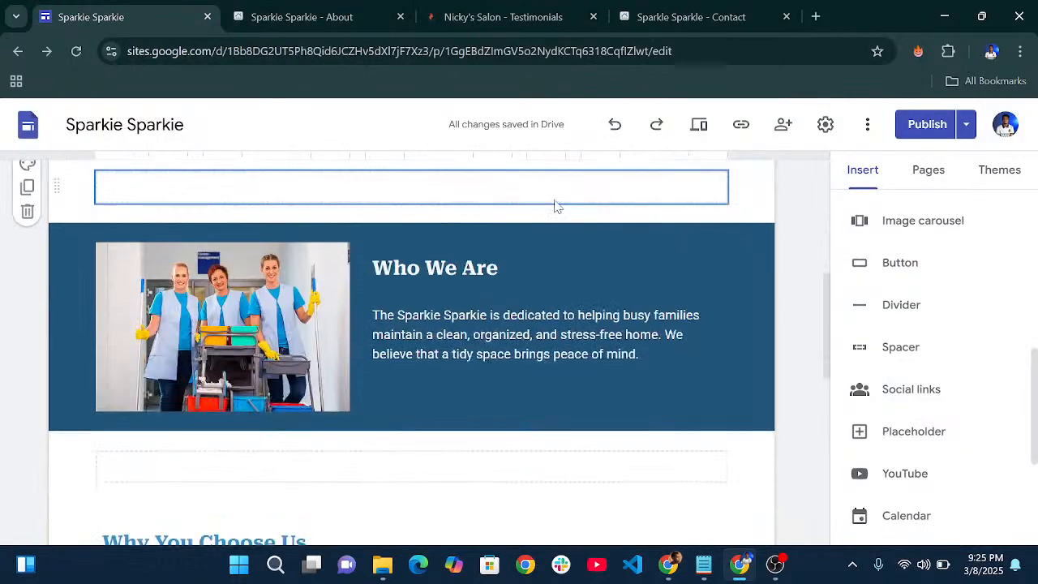
scroll(331, 190, "down", 5)
left_click(301, 13)
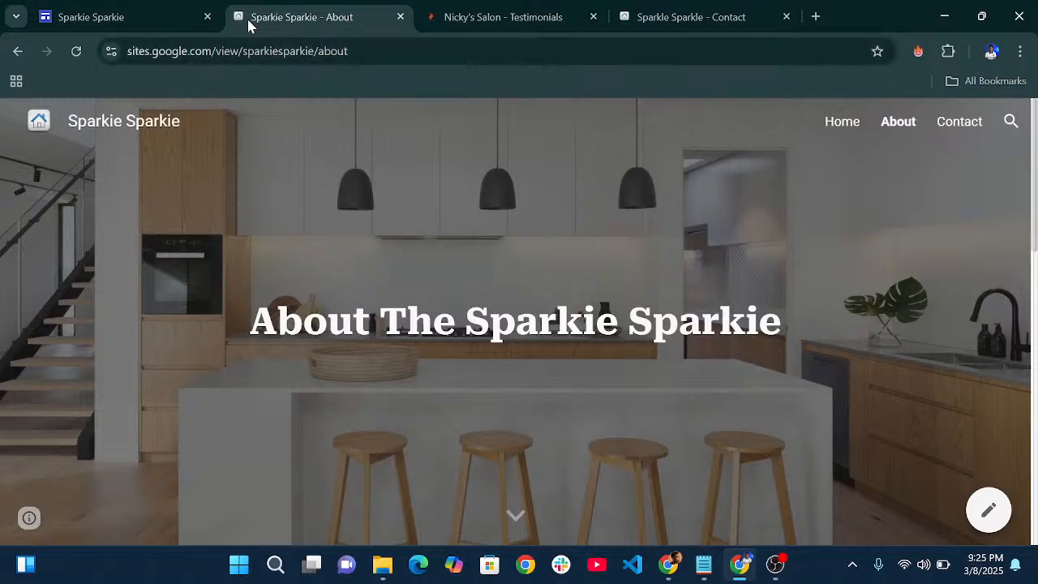
left_click(130, 12)
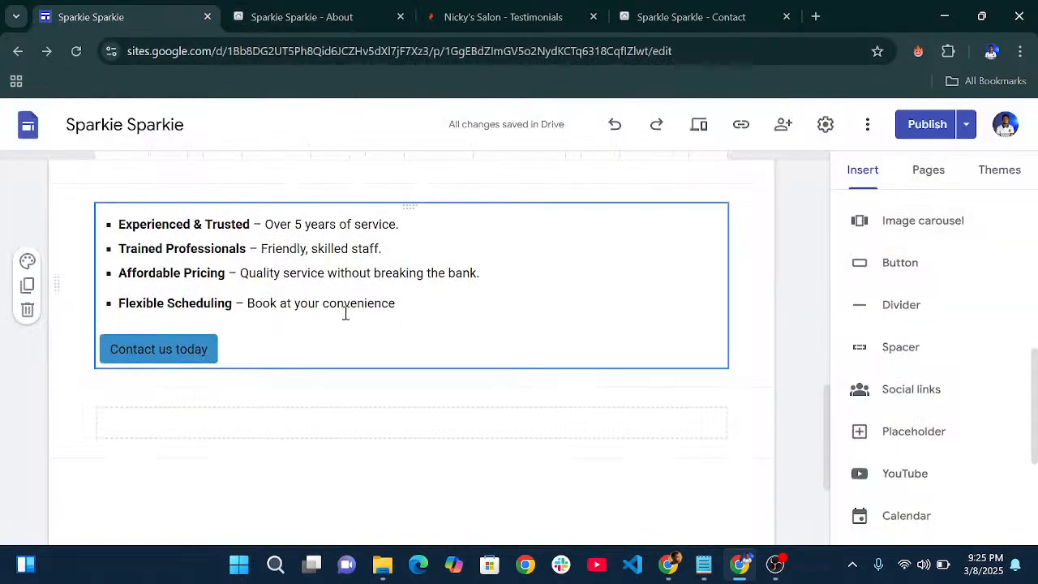
scroll(365, 308, "up", 10)
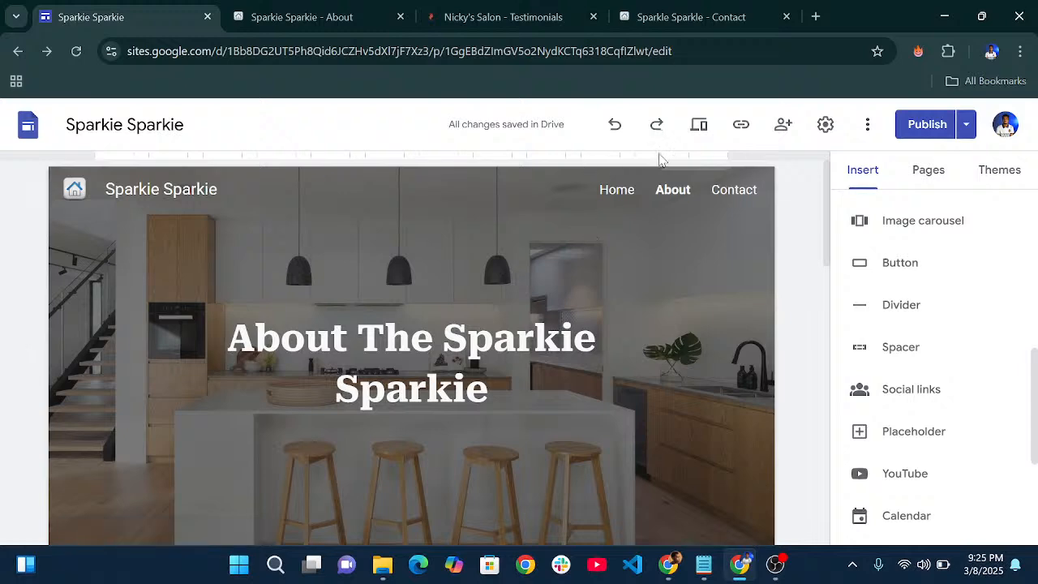
- Turn on Show banner in the Announcement banner settings
left_click(825, 126)
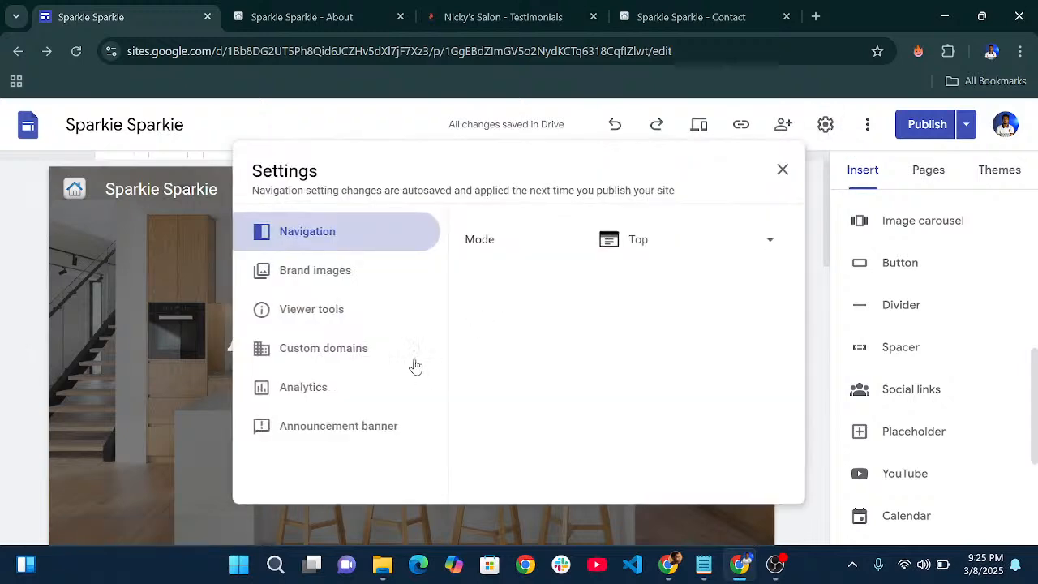
left_click(388, 436)
scroll(609, 325, "down", 1)
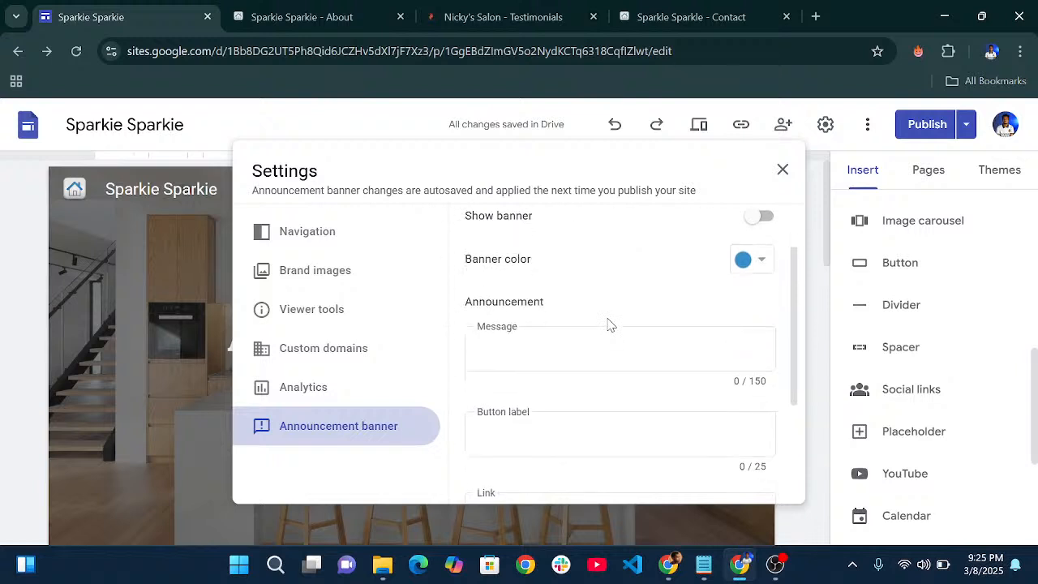
scroll(648, 315, "up", 1)
left_click(759, 283)
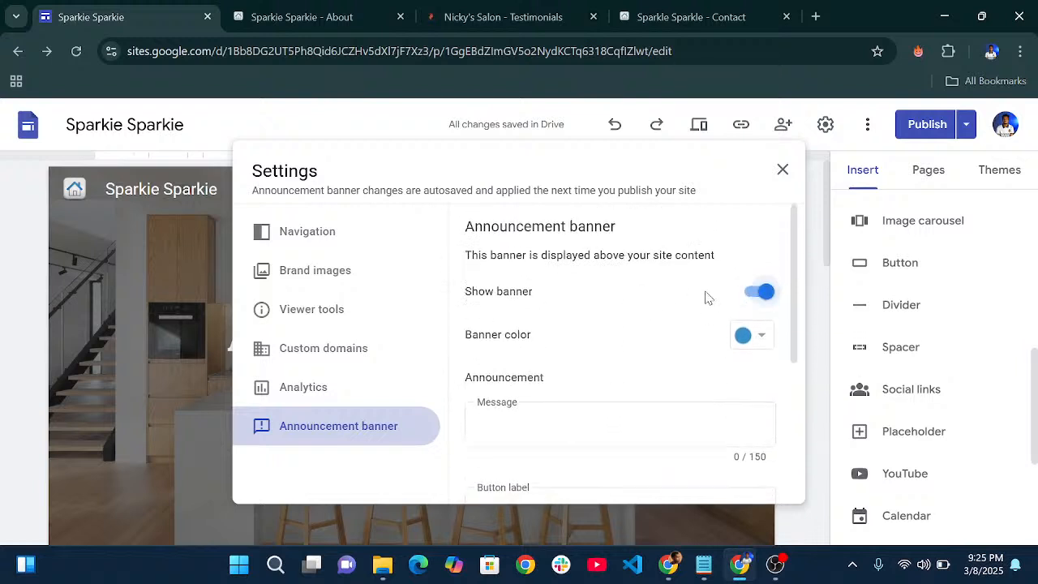
- Start the banner's button label with 'W', then view the Sparkle Sparkle contact page
scroll(617, 296, "down", 3)
left_click(559, 246)
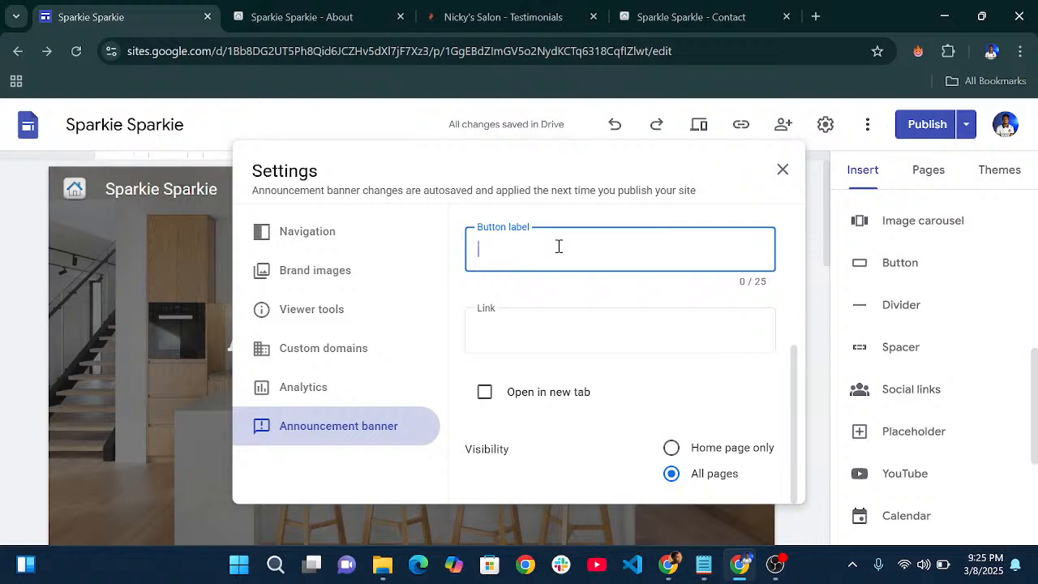
type("W")
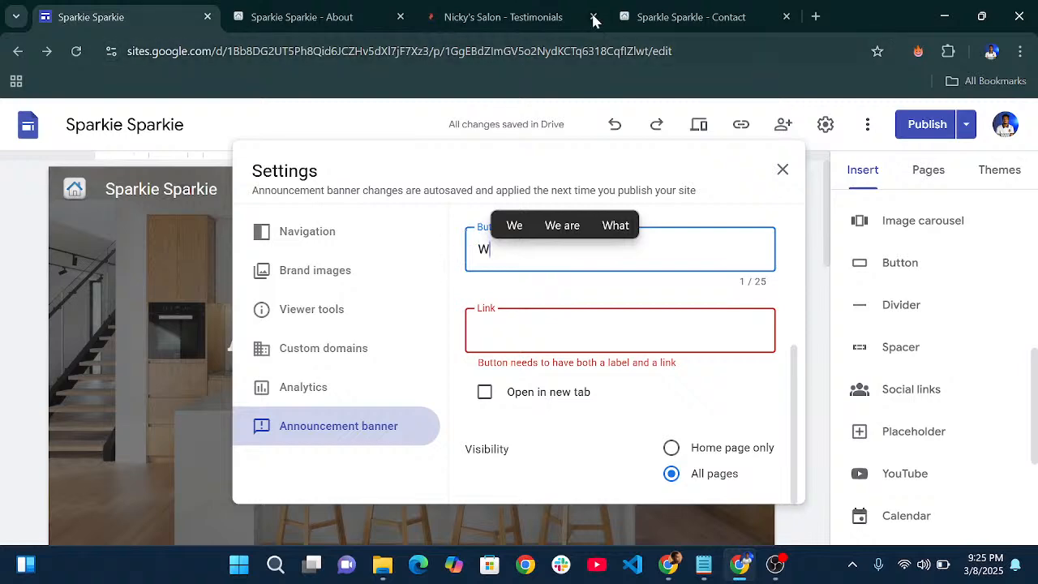
left_click(638, 13)
- Select the 10% Discount welcome message on the Sparkle Sparkle home page
scroll(496, 202, "up", 2)
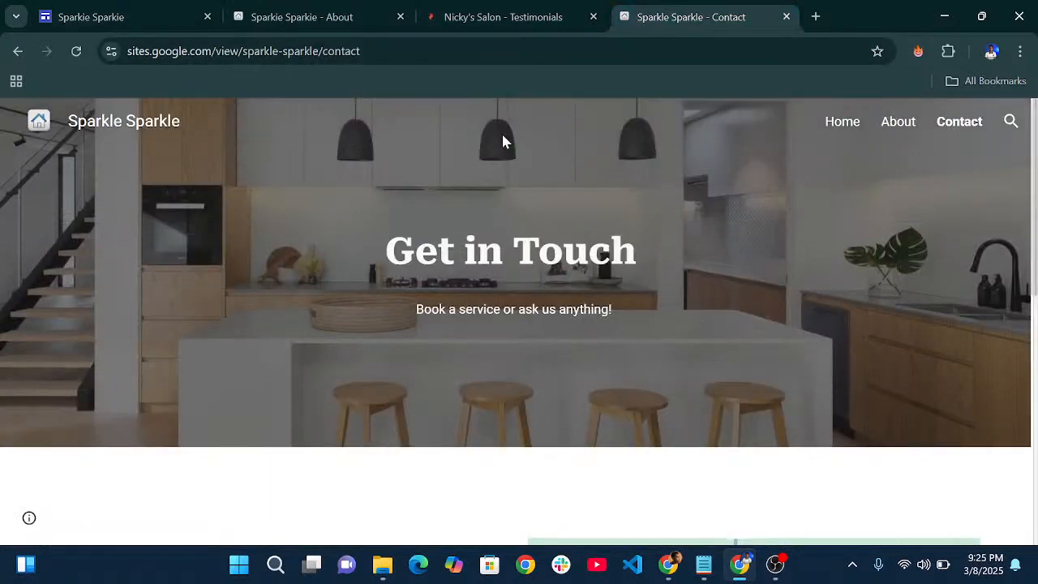
left_click(841, 122)
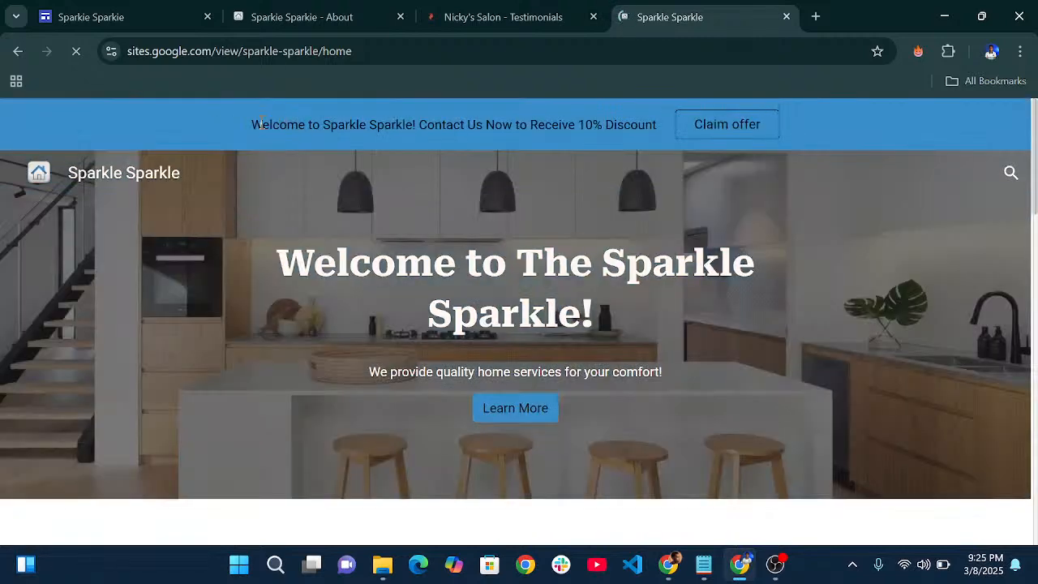
left_click_drag(258, 124, 641, 124)
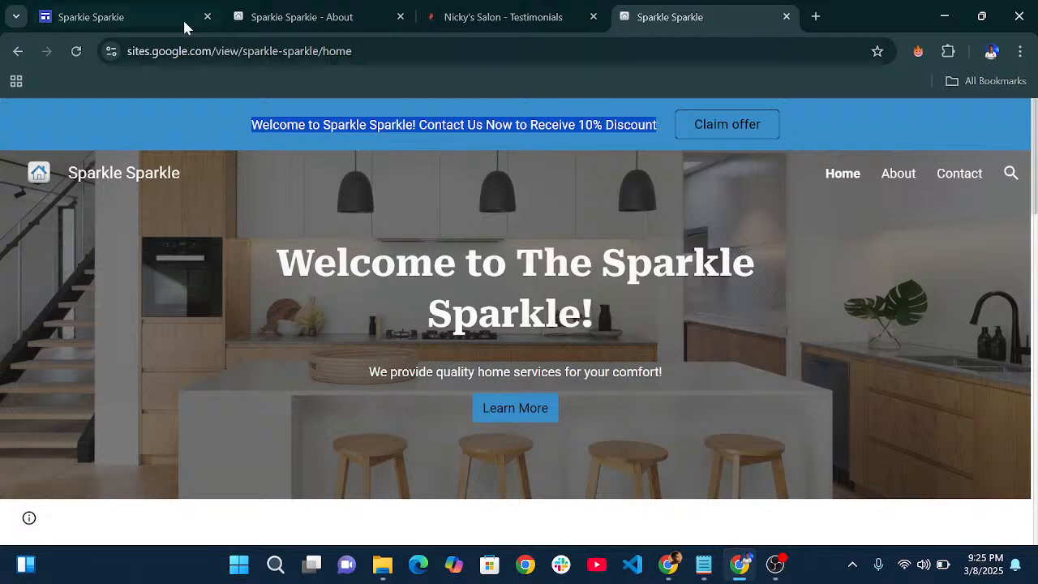
left_click(81, 12)
- Link the banner button to Home and clear the wrongly pasted button label
key("ctrl+a")
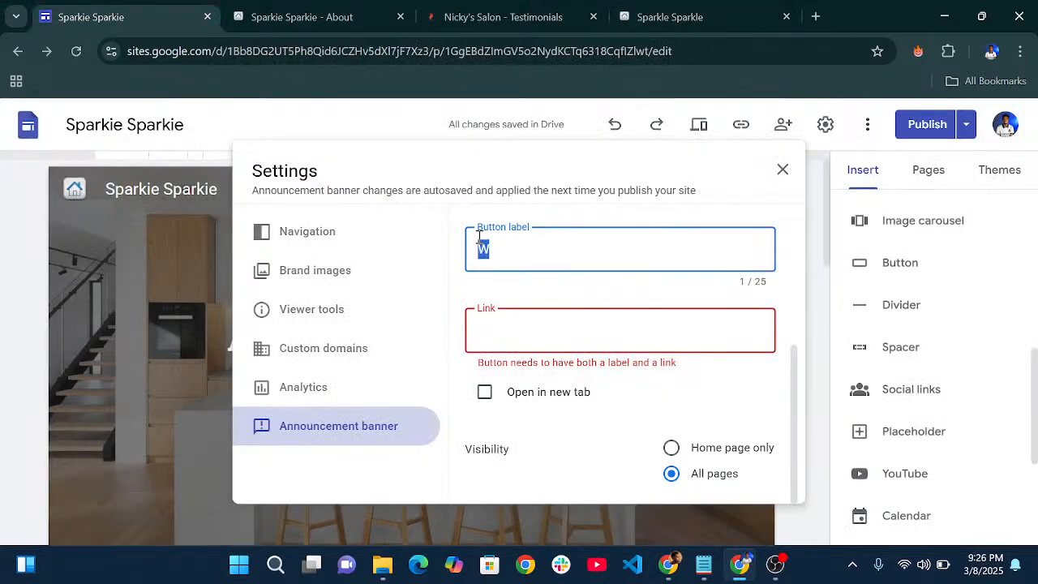
type("Welcome to Sparkle Sparkl")
left_click(536, 330)
scroll(600, 289, "up", 5)
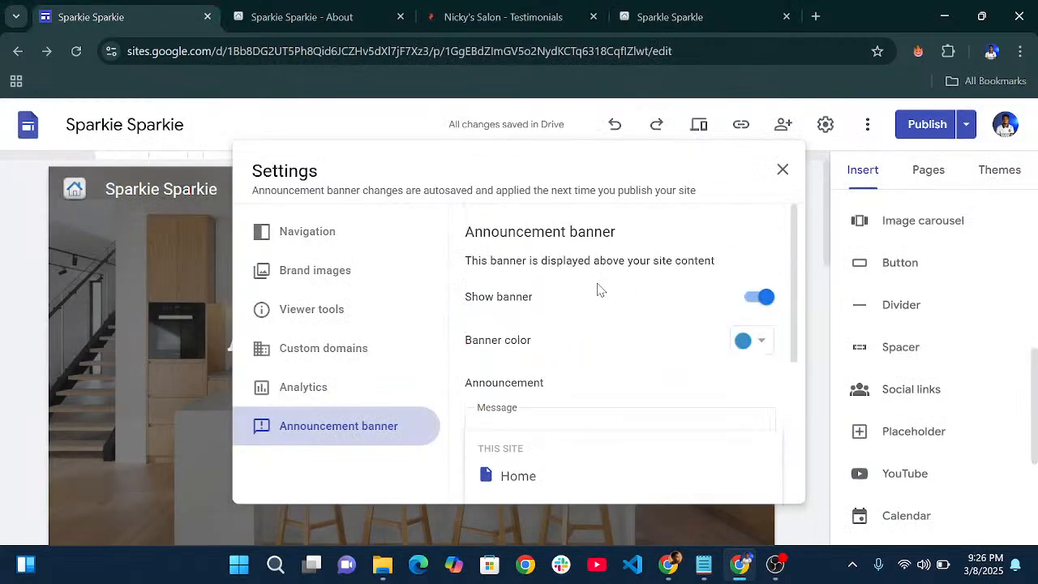
scroll(592, 315, "down", 5)
left_click(582, 243)
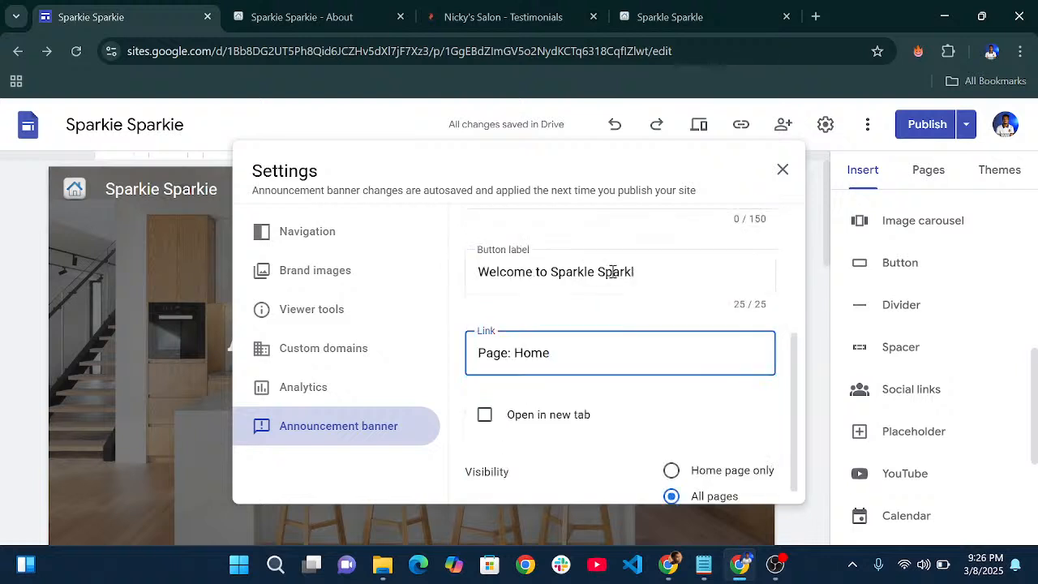
left_click_drag(653, 278, 477, 266)
type("Welcome to Sparkle Sparkl")
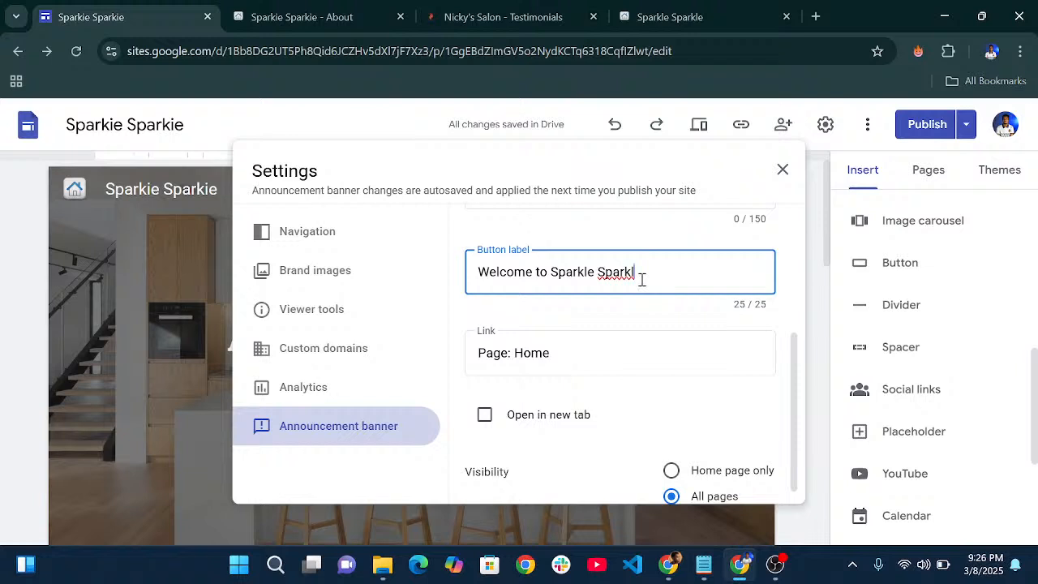
key("BackSpace")
key("ctrl+a")
key("BackSpace")
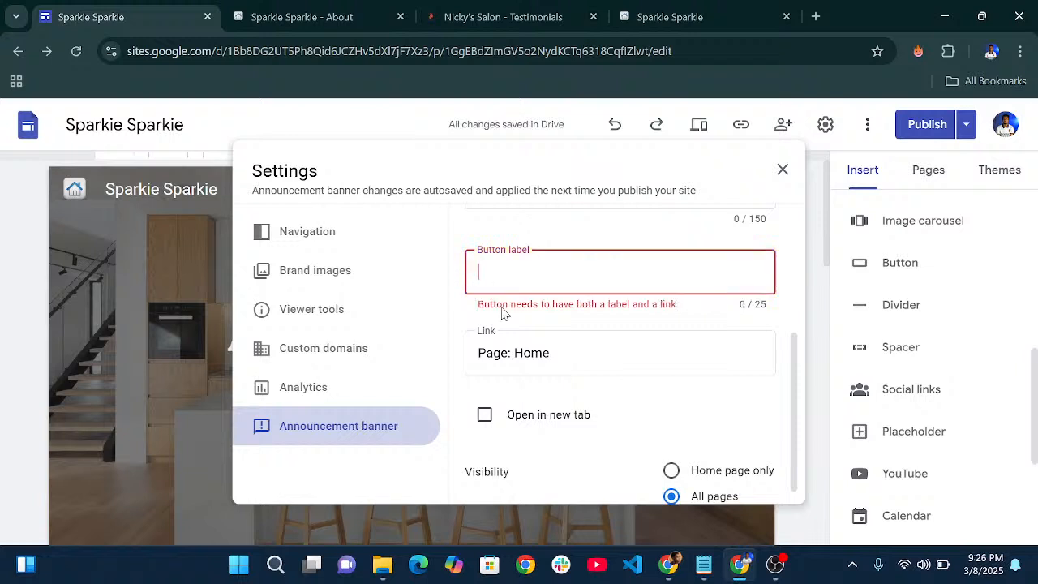
- Paste the 10% discount welcome wording into the banner message
scroll(645, 304, "up", 2)
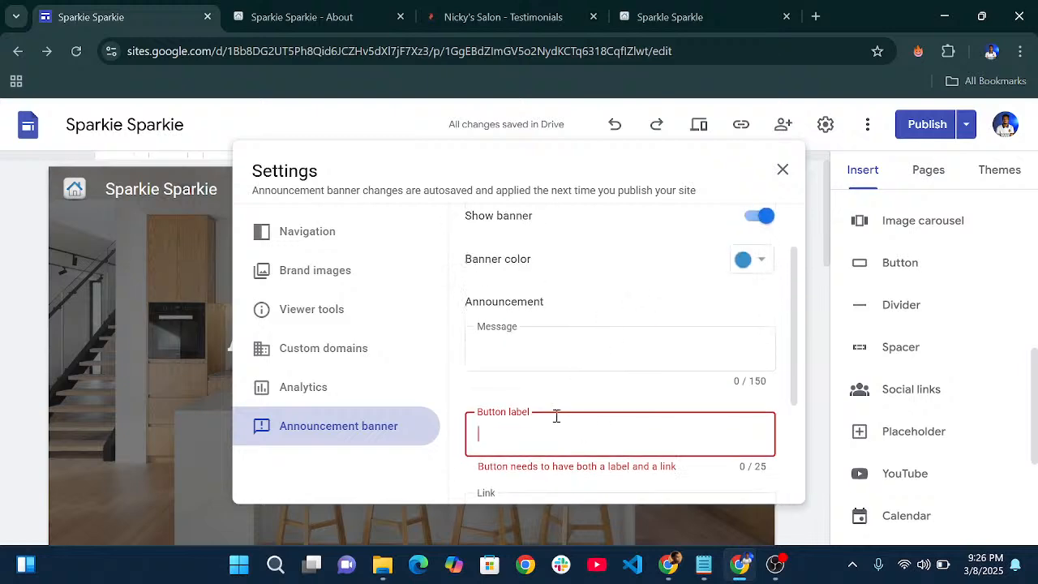
scroll(557, 416, "down", 2)
scroll(518, 308, "up", 2)
left_click(509, 351)
key("ctrl+v")
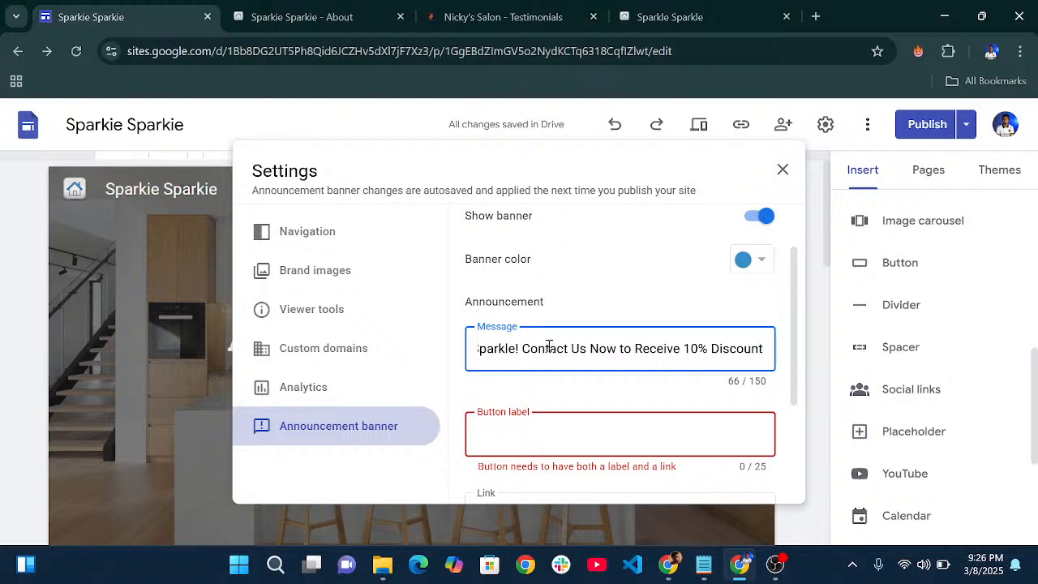
- Set the banner button label to 'Claim offer'
scroll(543, 356, "down", 2)
left_click(544, 258)
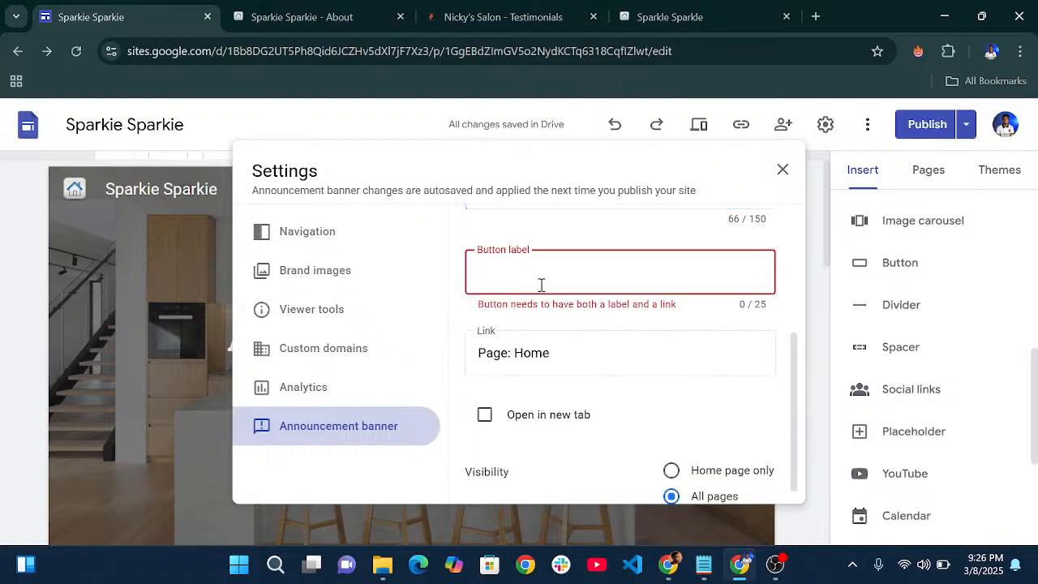
left_click(670, 16)
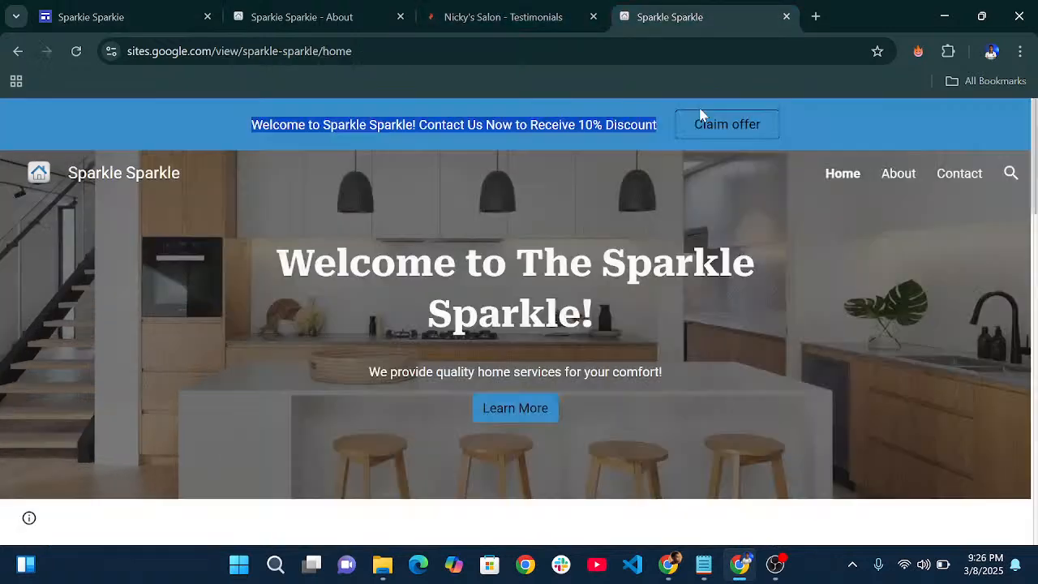
left_click(118, 10)
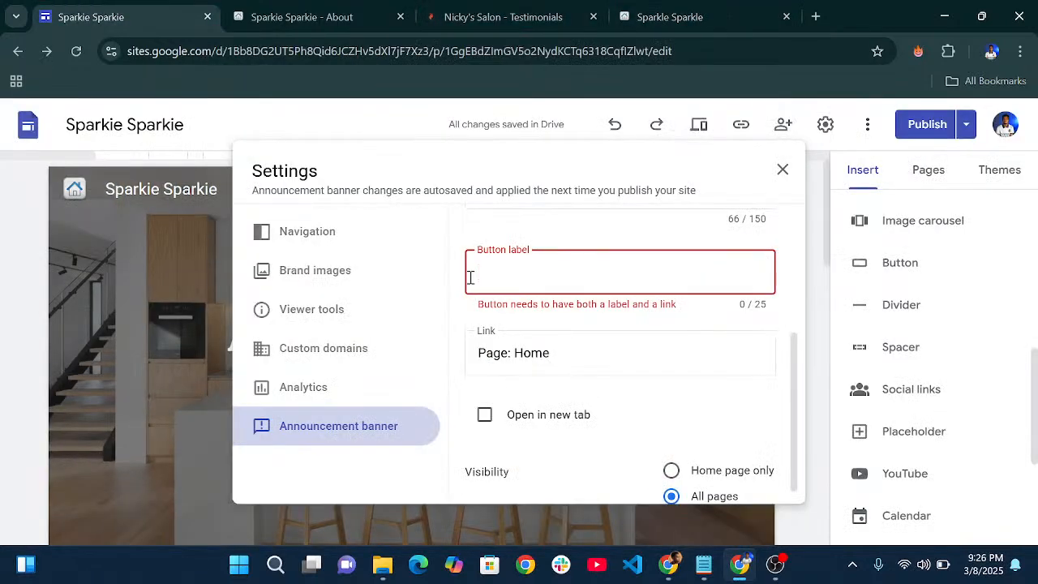
type("Clainm")
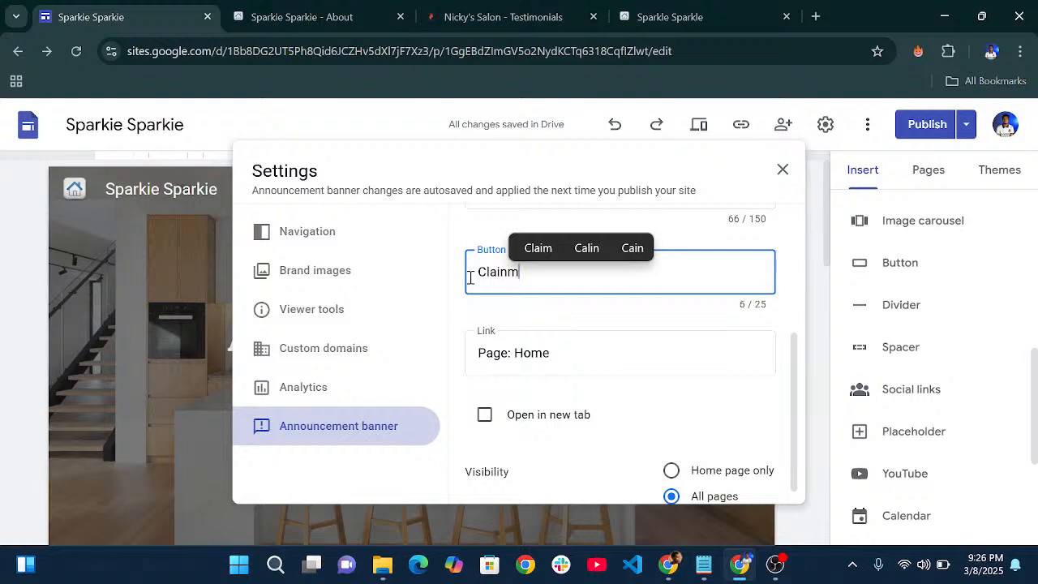
key("BackSpace")
key("BackSpace")
type("m offer")
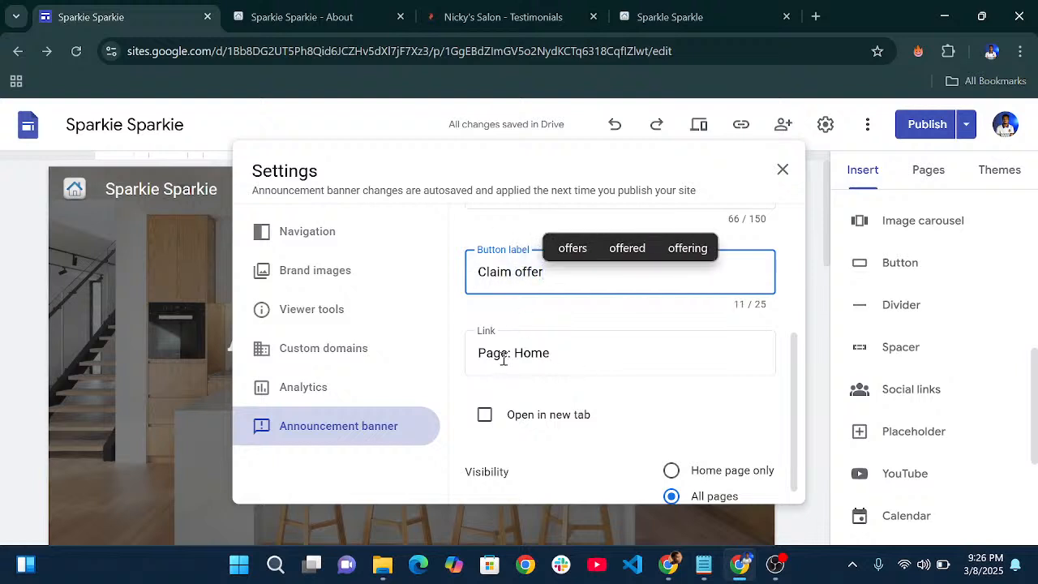
- Make the banner link open in a new tab and close Settings
scroll(536, 358, "down", 1)
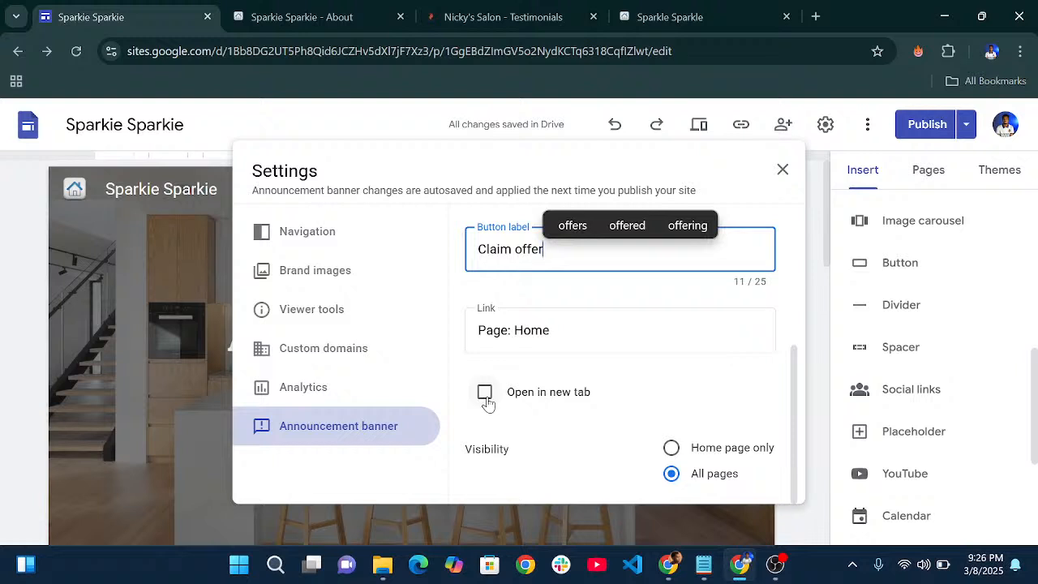
left_click(485, 398)
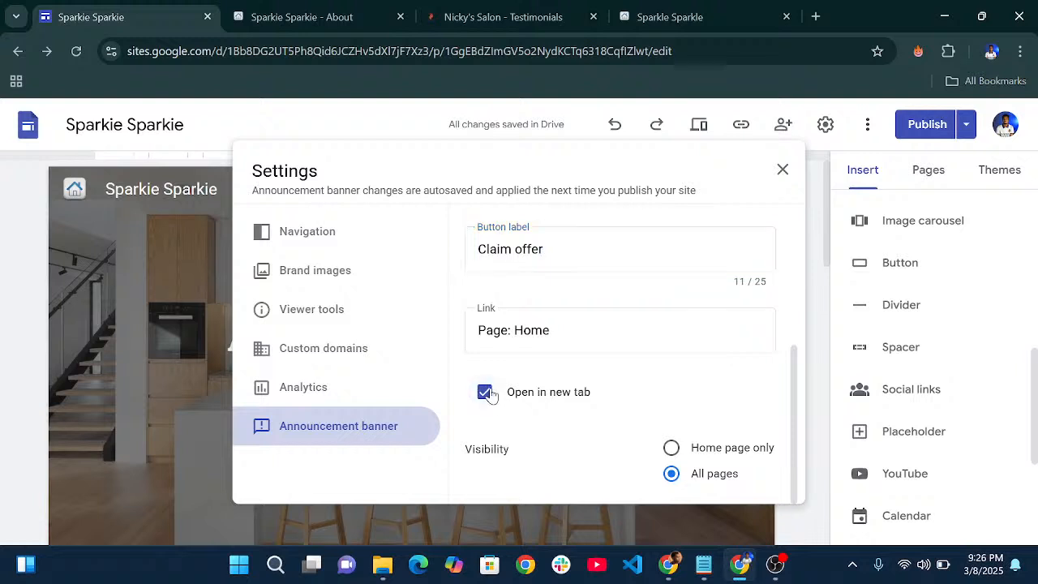
left_click(485, 400)
scroll(634, 333, "up", 3)
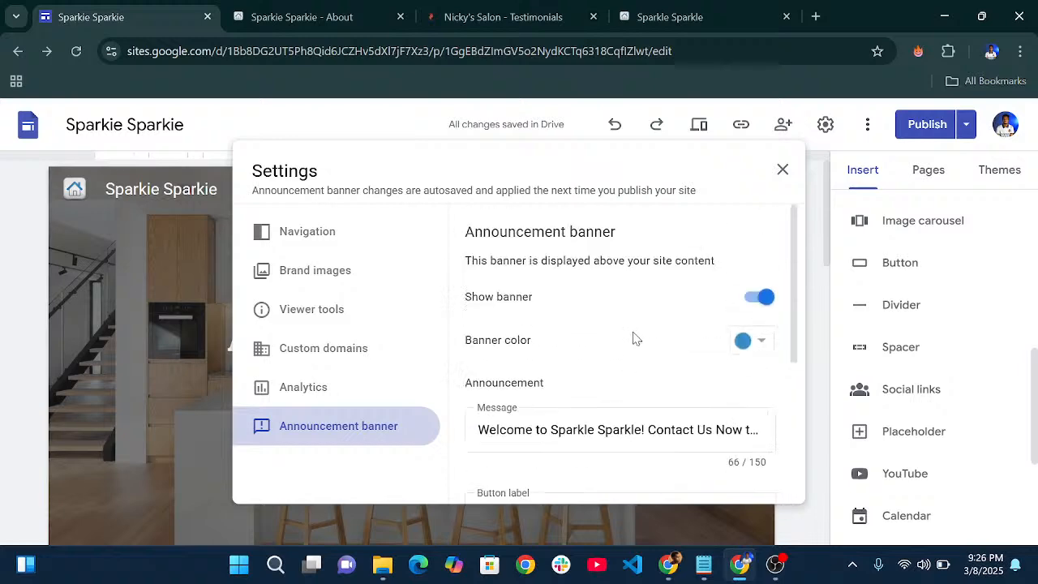
left_click(781, 173)
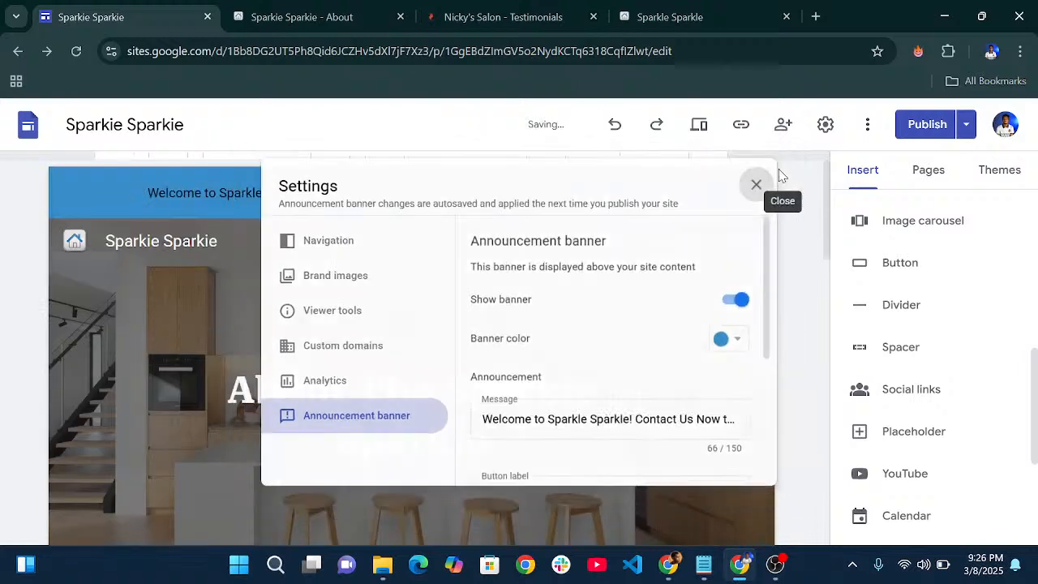
- Publish the site with the new banner and reload the live About page
left_click(927, 126)
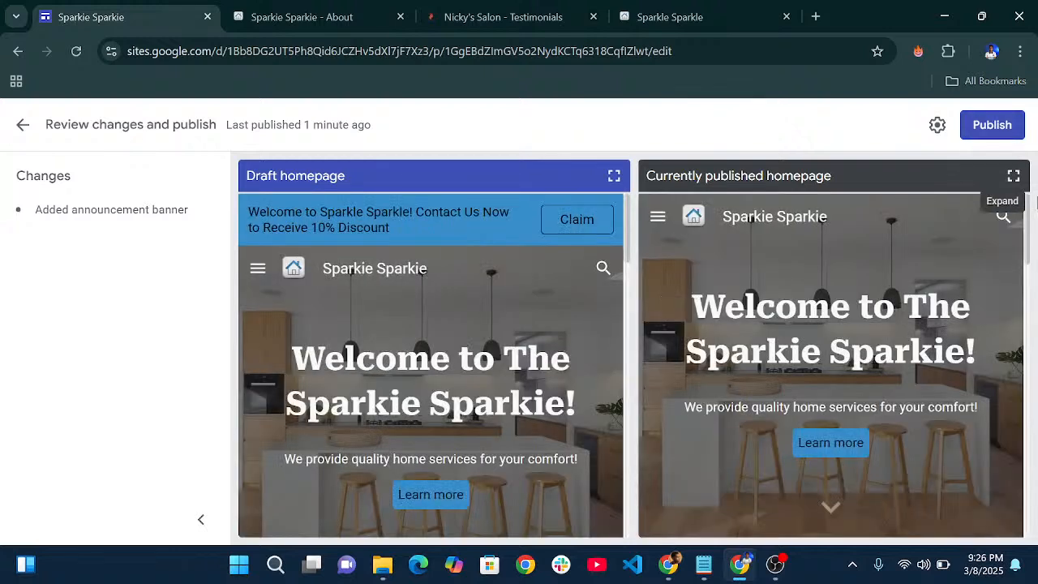
left_click(992, 126)
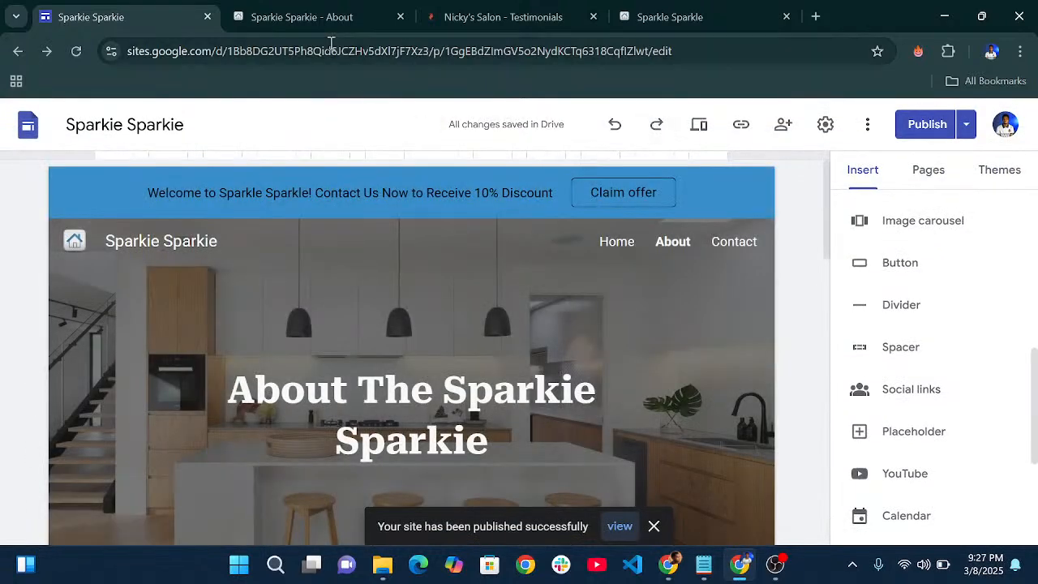
left_click(315, 11)
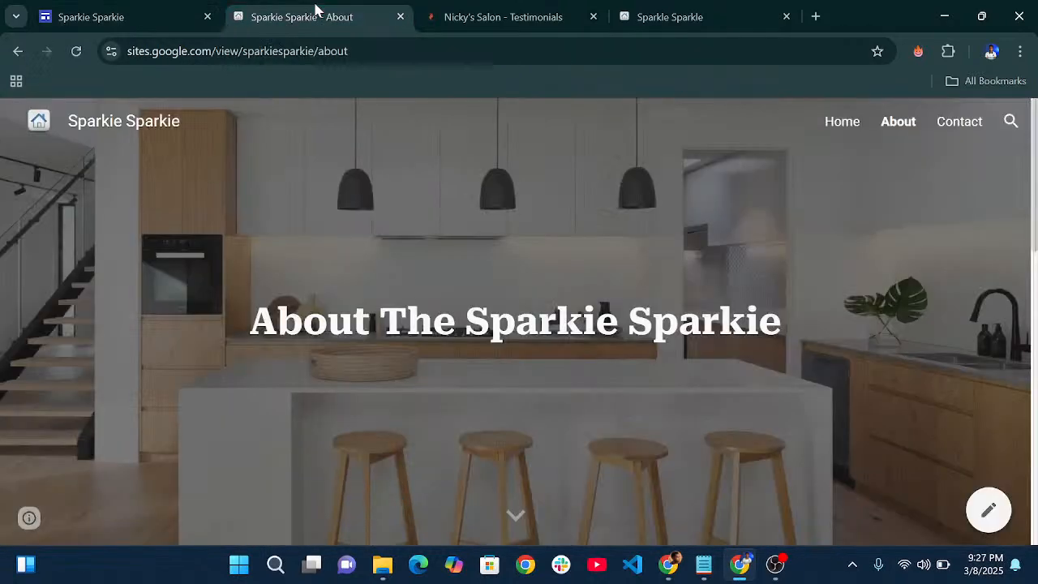
left_click(77, 51)
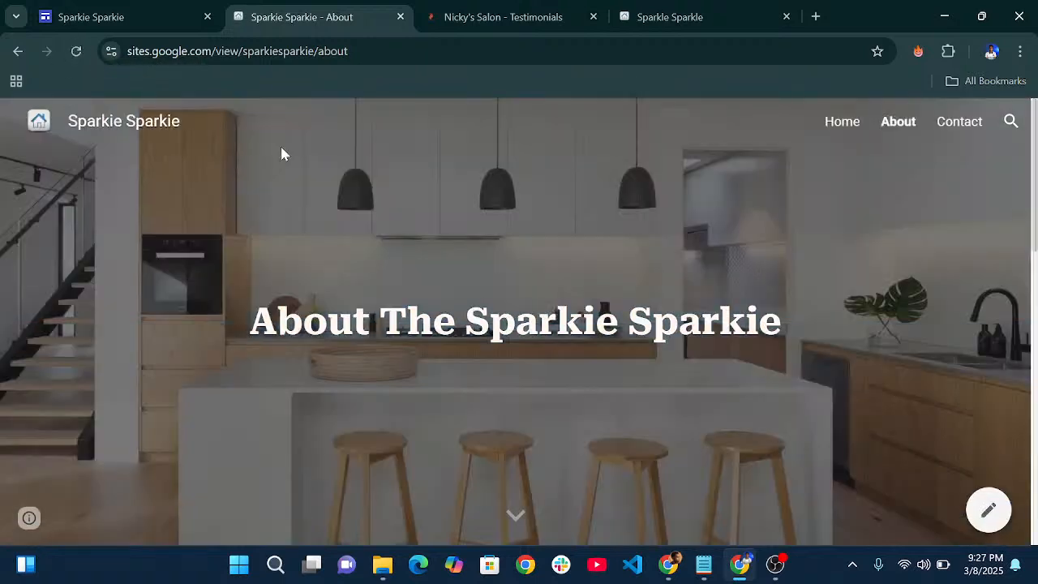
key("ctrl+r")
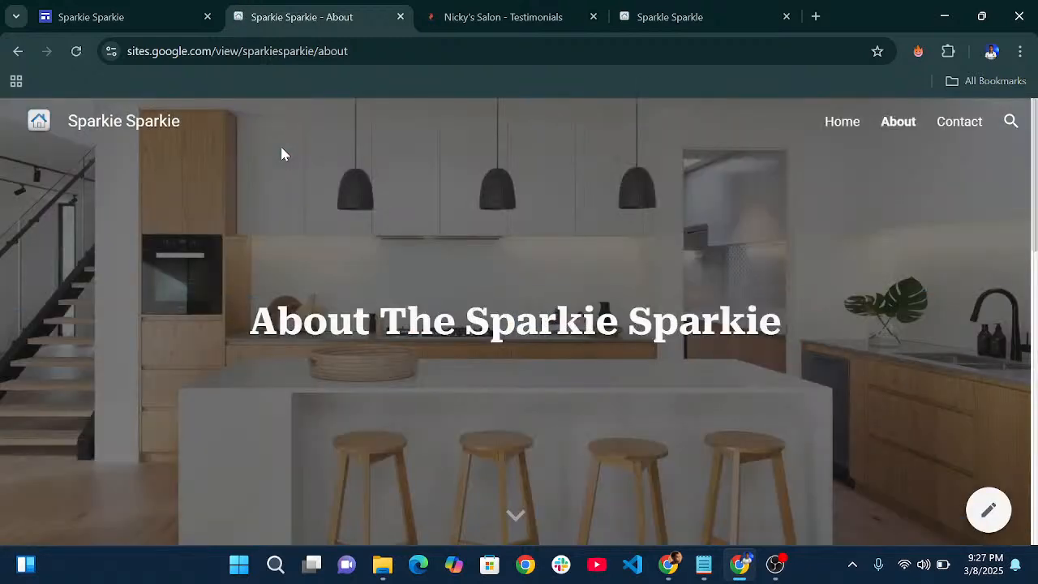
- Check the discount banner on the live Home page, then return to the editor
left_click(844, 130)
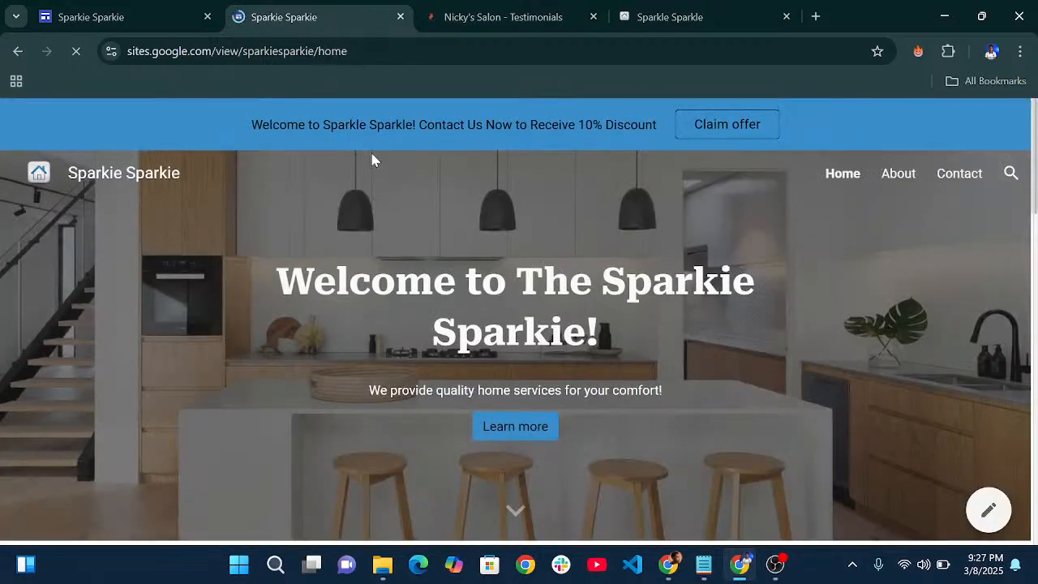
scroll(595, 203, "down", 5)
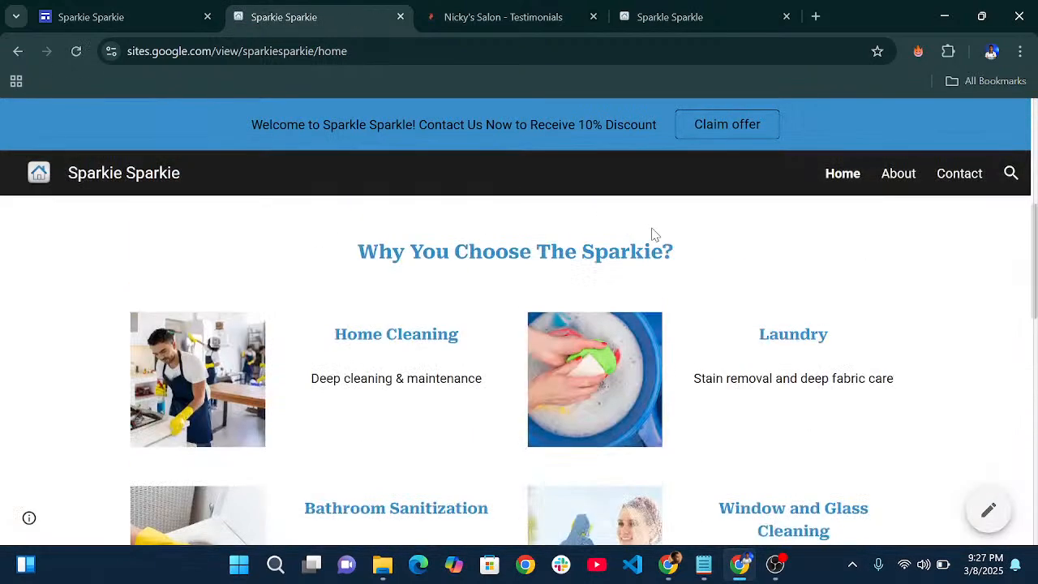
scroll(803, 234, "up", 5)
scroll(693, 298, "down", 5)
scroll(690, 301, "up", 5)
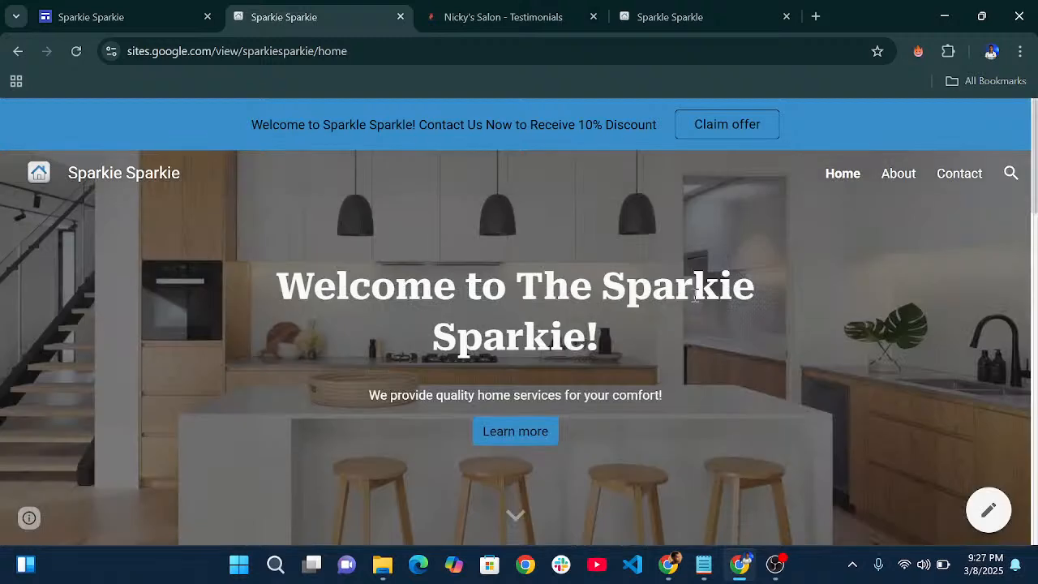
scroll(685, 276, "down", 4)
scroll(684, 272, "down", 10)
scroll(696, 288, "up", 15)
left_click(141, 15)
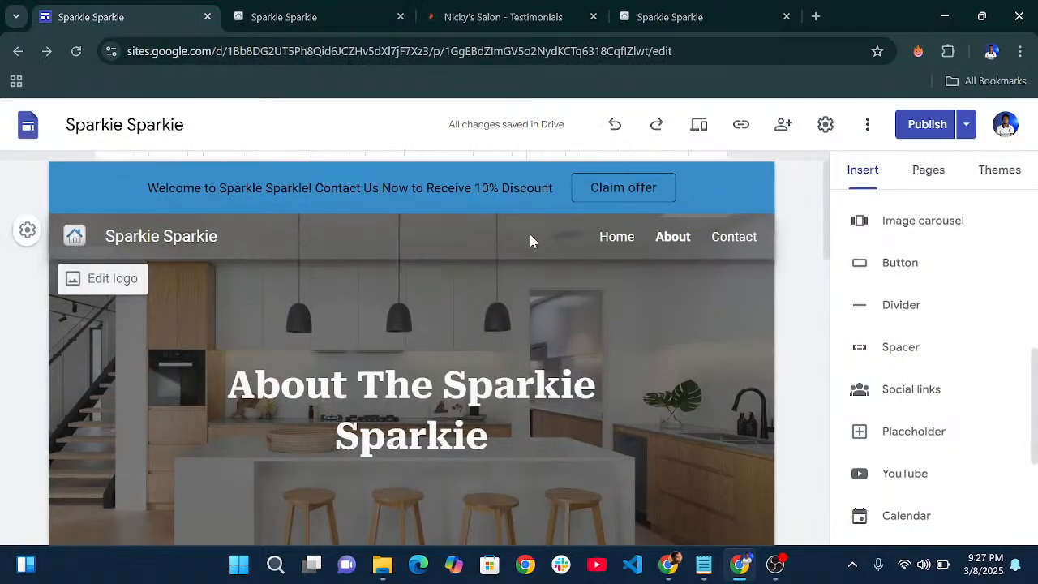
scroll(531, 236, "down", 5)
scroll(536, 259, "up", 6)
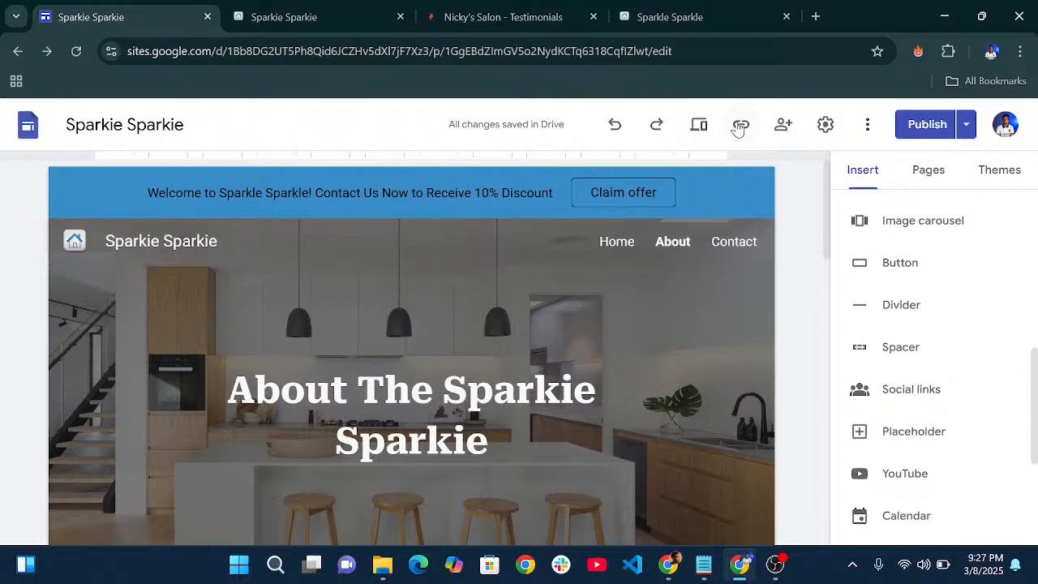
- Turn off 'Show page last updated time' and heading anchor links in Viewer tools
left_click(825, 124)
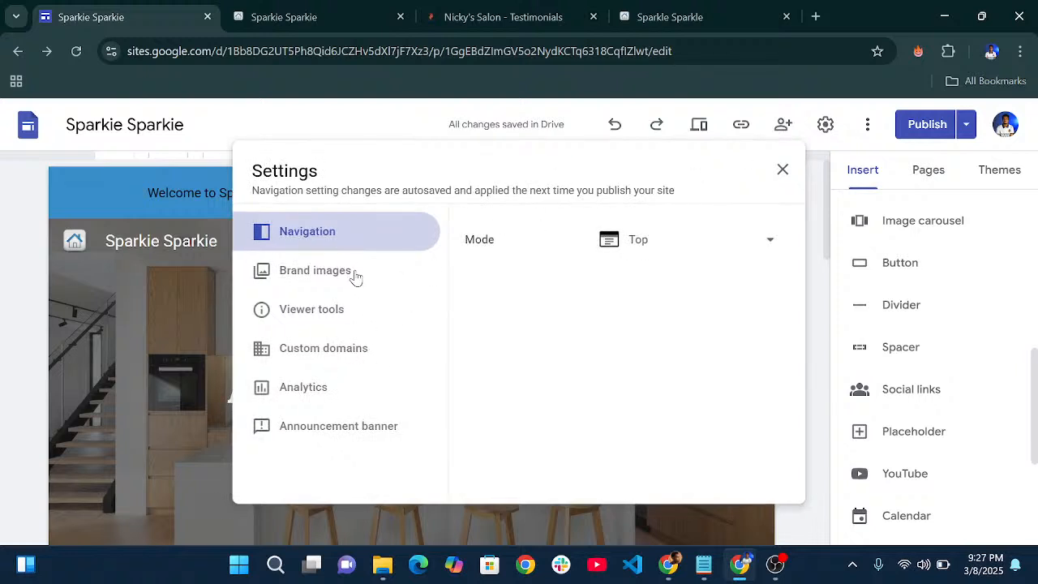
left_click(320, 308)
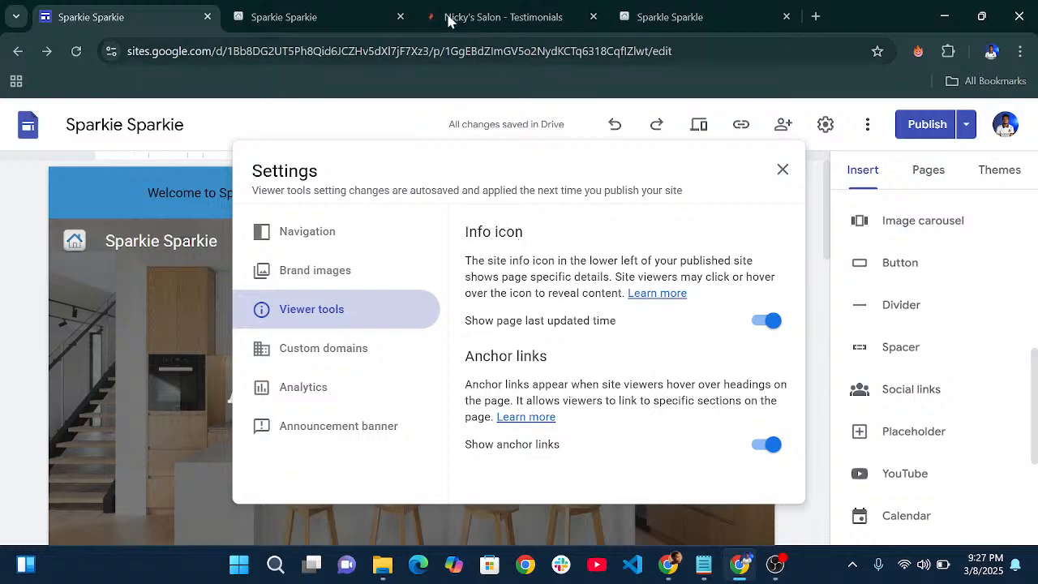
left_click(341, 8)
scroll(469, 196, "down", 4)
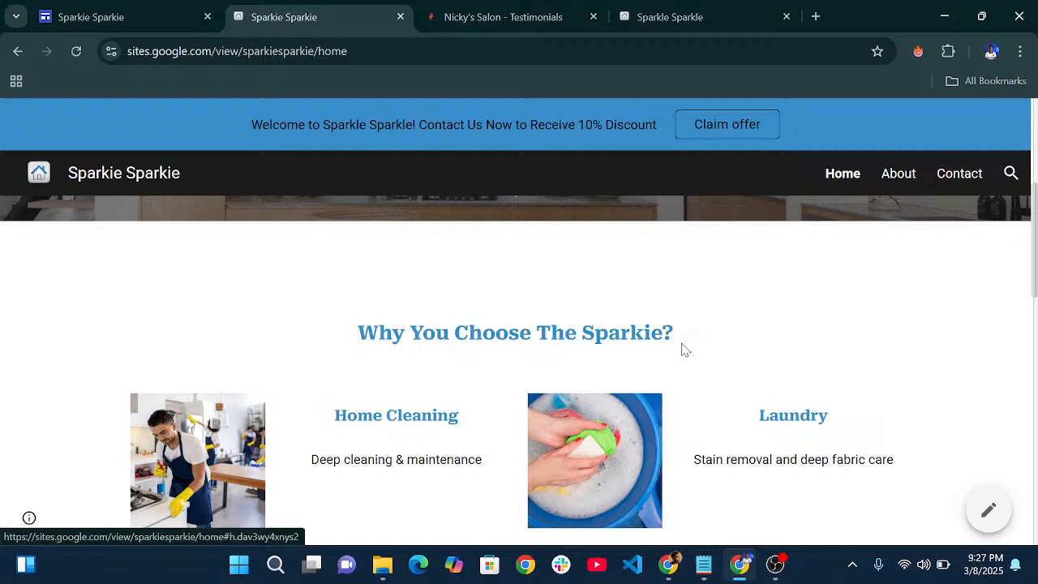
left_click(123, 8)
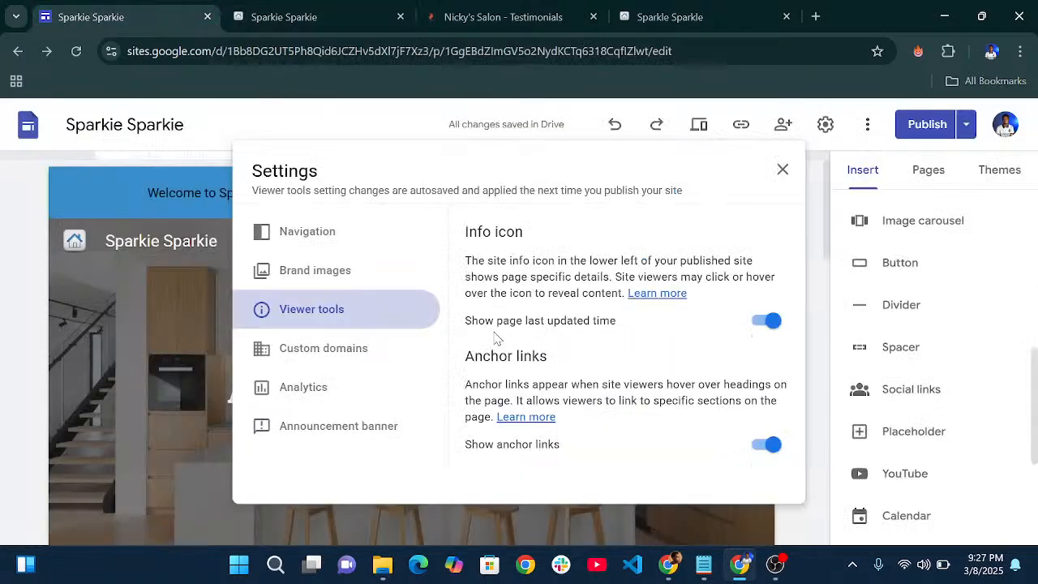
left_click(768, 321)
left_click(765, 444)
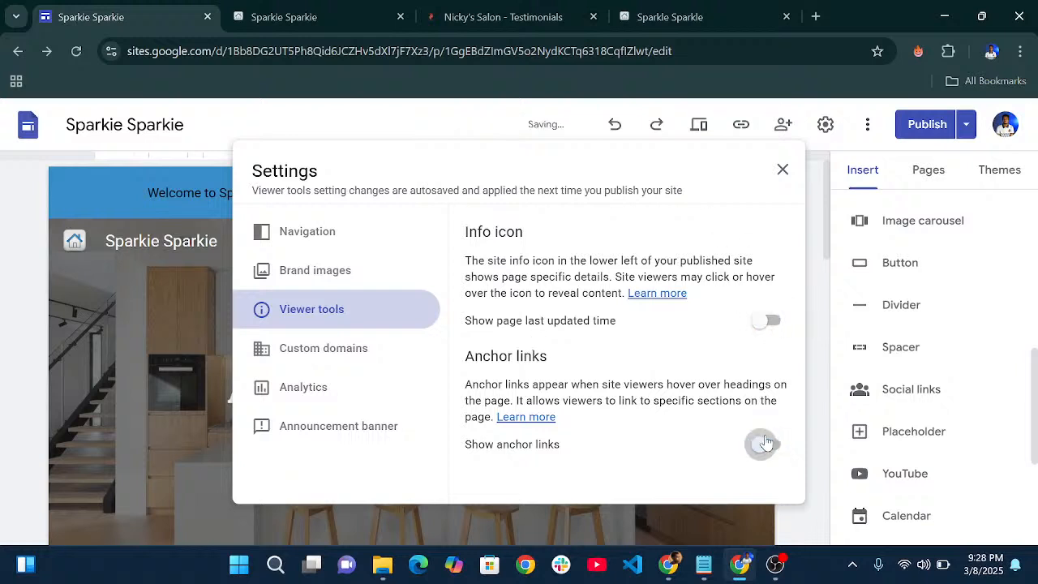
- Compare the info icon on the Sparkle Sparkle and Sparkie Sparkie live sites, then close Settings
left_click(645, 19)
mouse_move(25, 522)
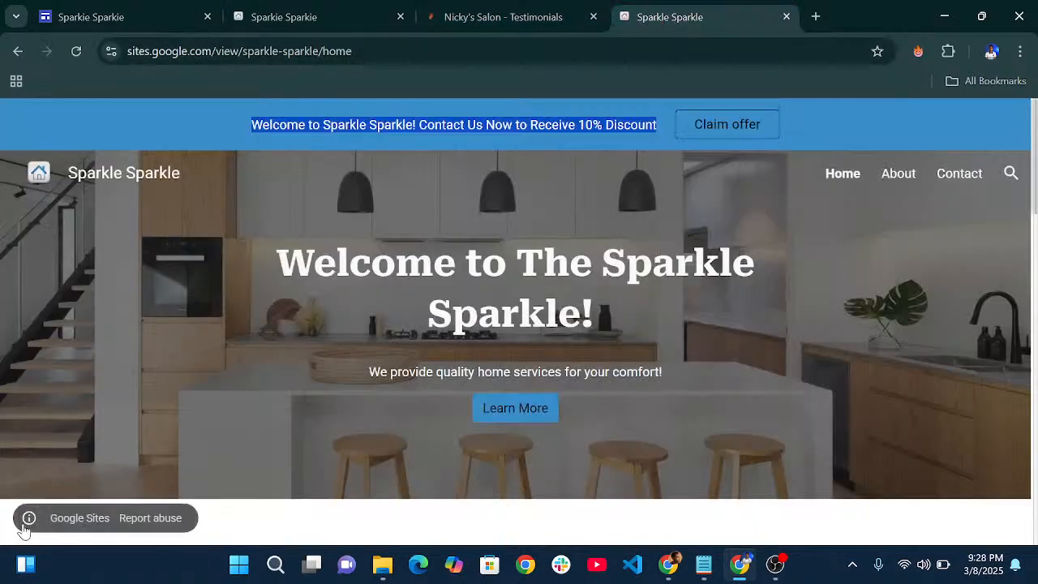
left_click(345, 521)
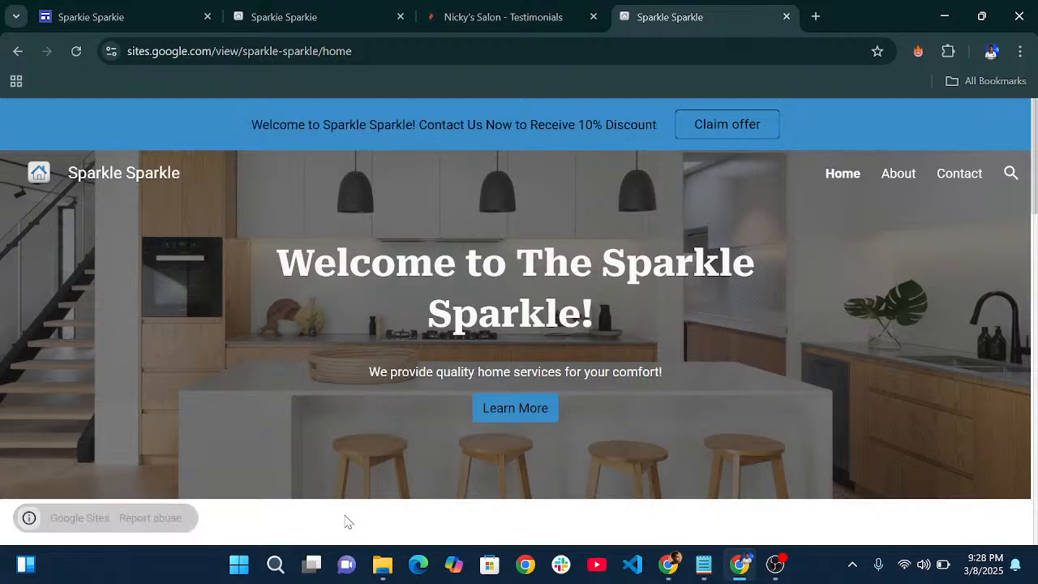
scroll(348, 486, "down", 3)
scroll(349, 475, "down", 15)
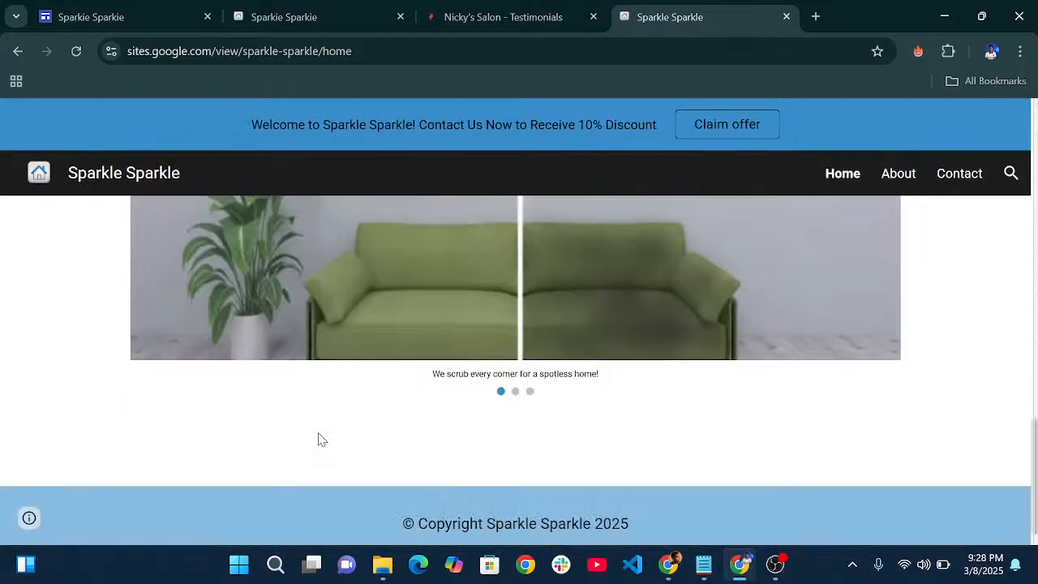
left_click(317, 14)
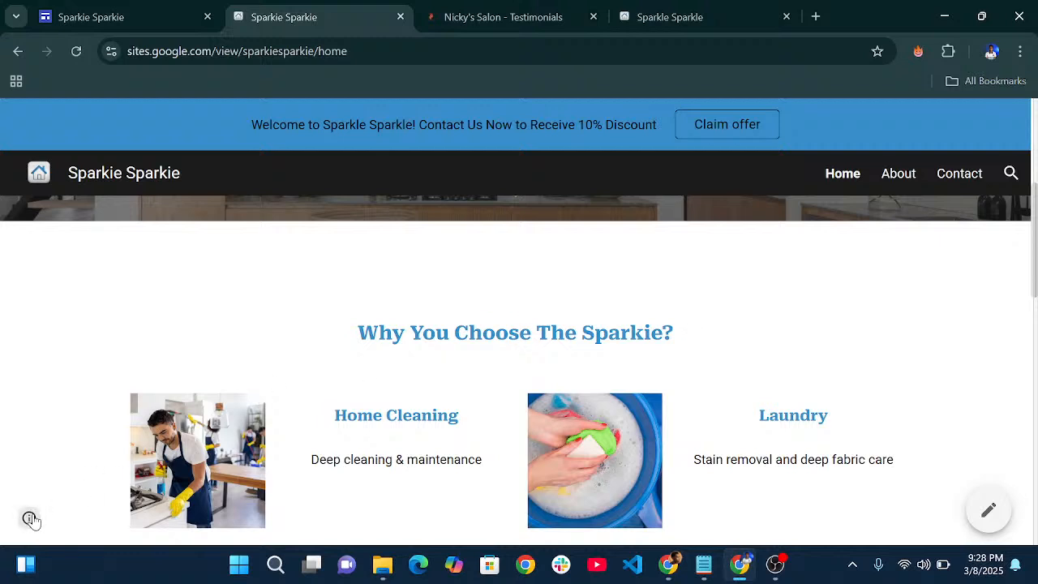
mouse_move(31, 519)
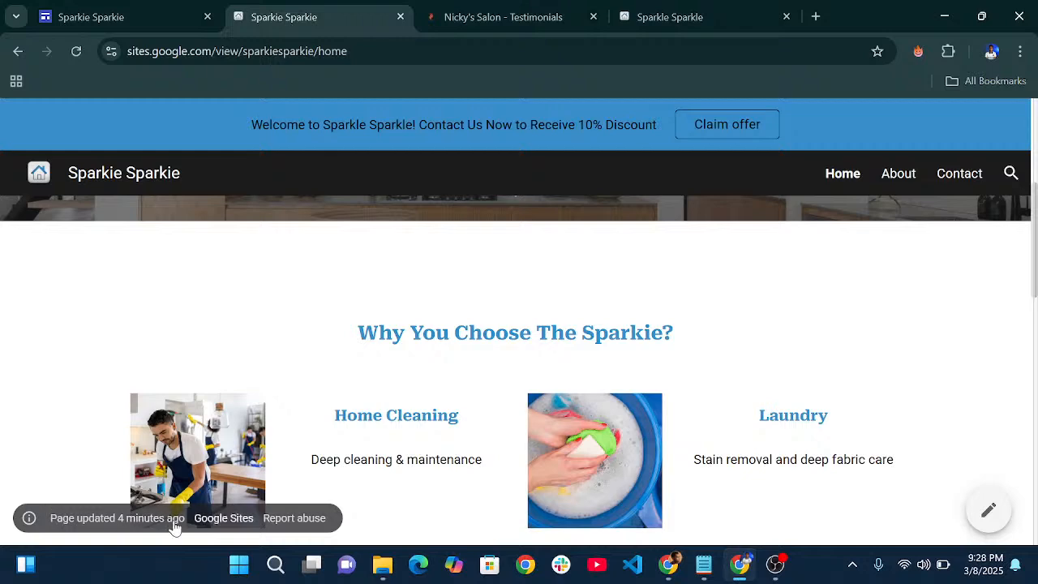
left_click(162, 11)
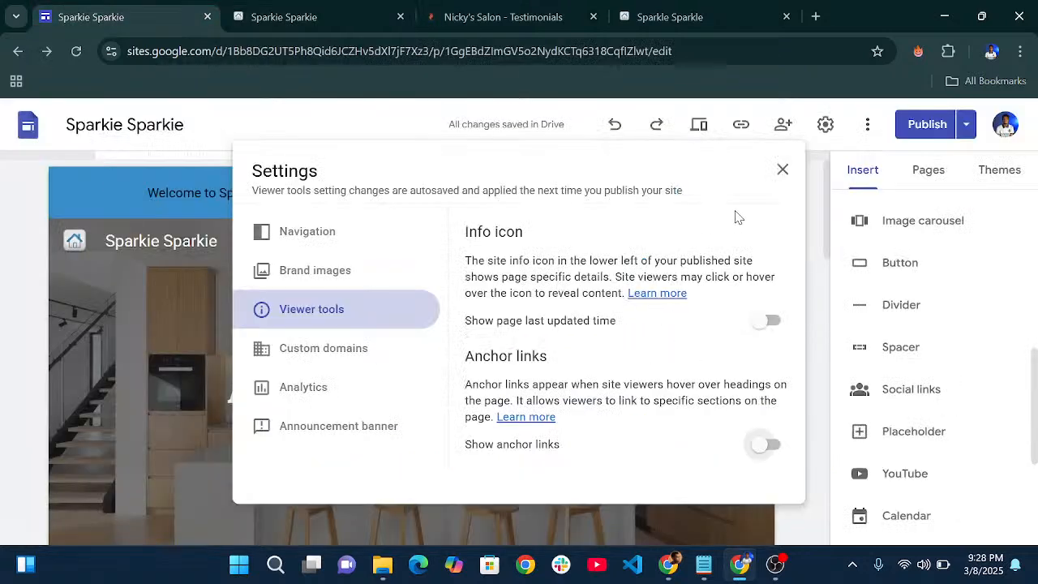
left_click(783, 170)
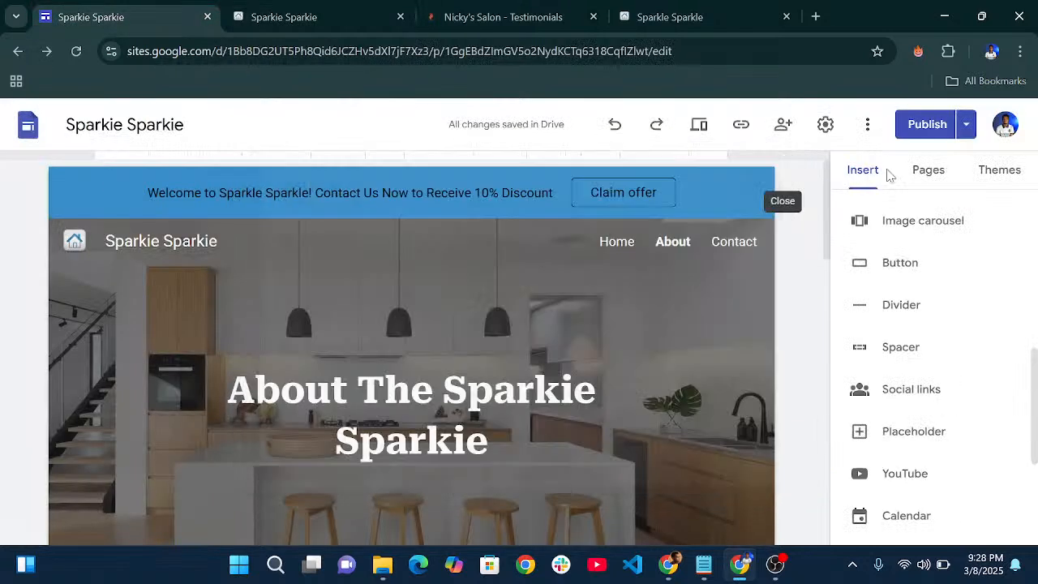
- Publish the viewer tools changes and reload the live Sparkie Sparkie site
left_click(927, 126)
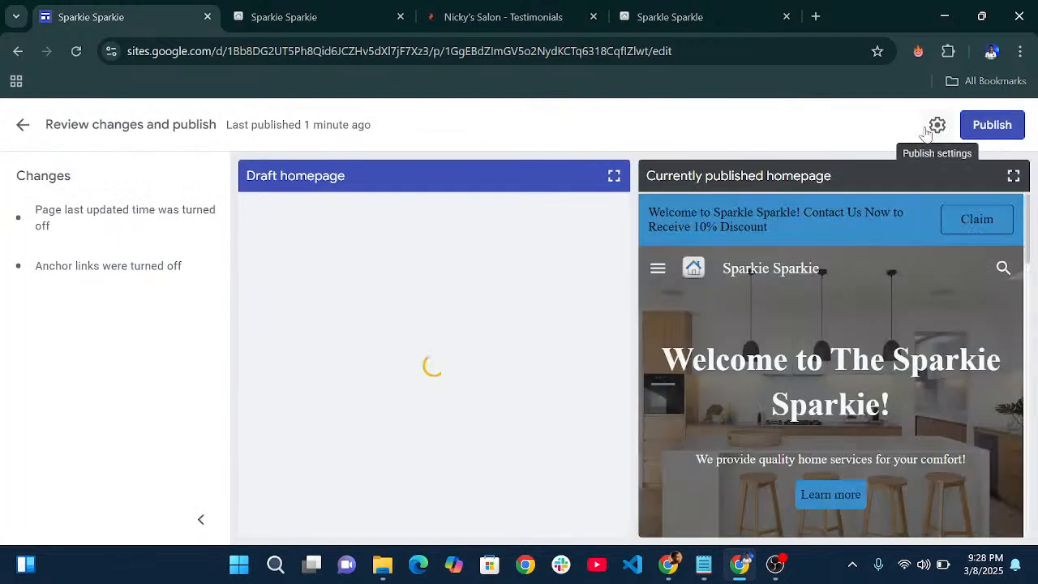
left_click(996, 128)
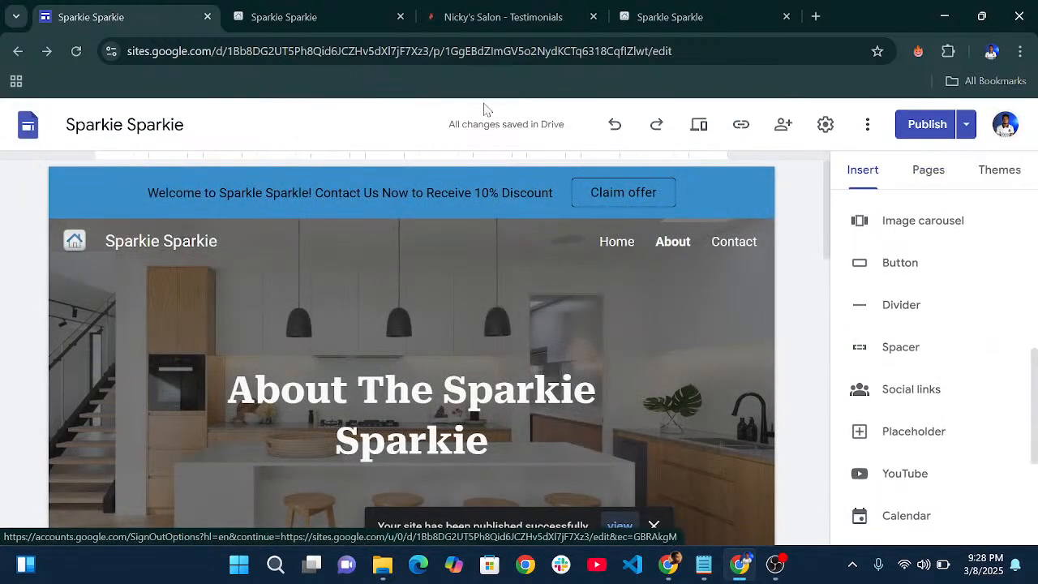
scroll(551, 250, "down", 3)
left_click(341, 17)
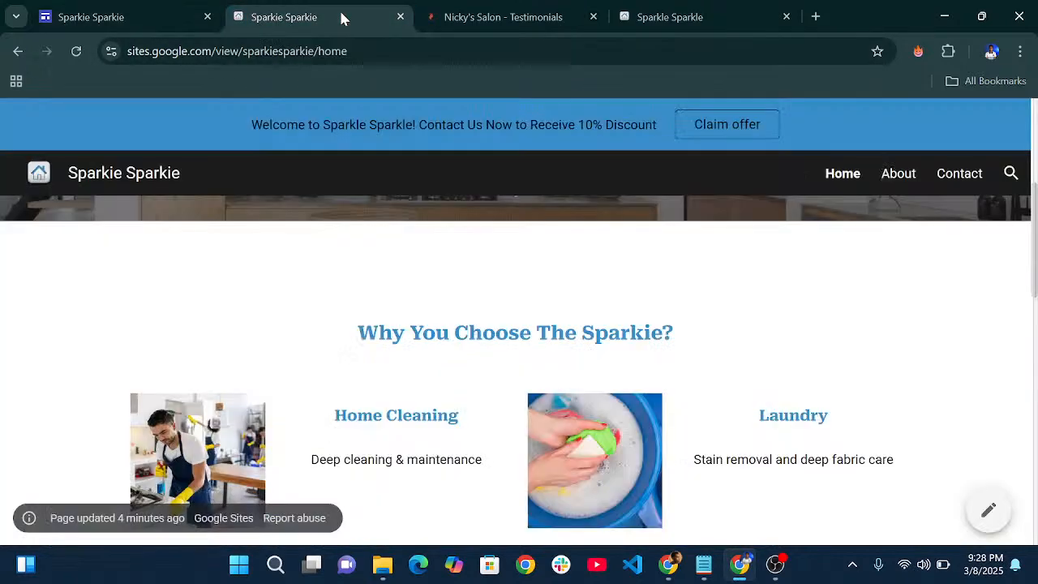
left_click(79, 51)
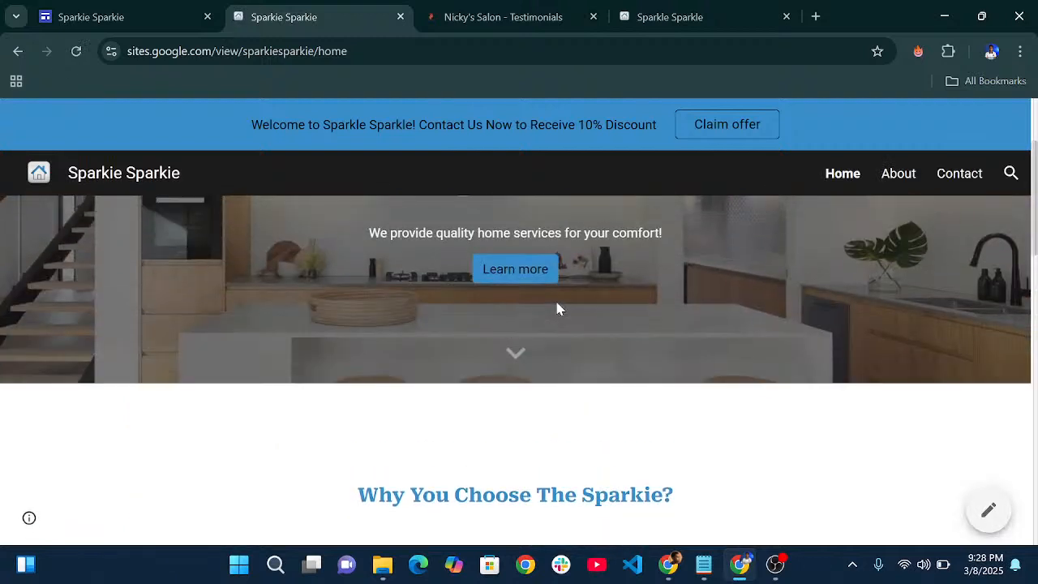
key("ctrl+r")
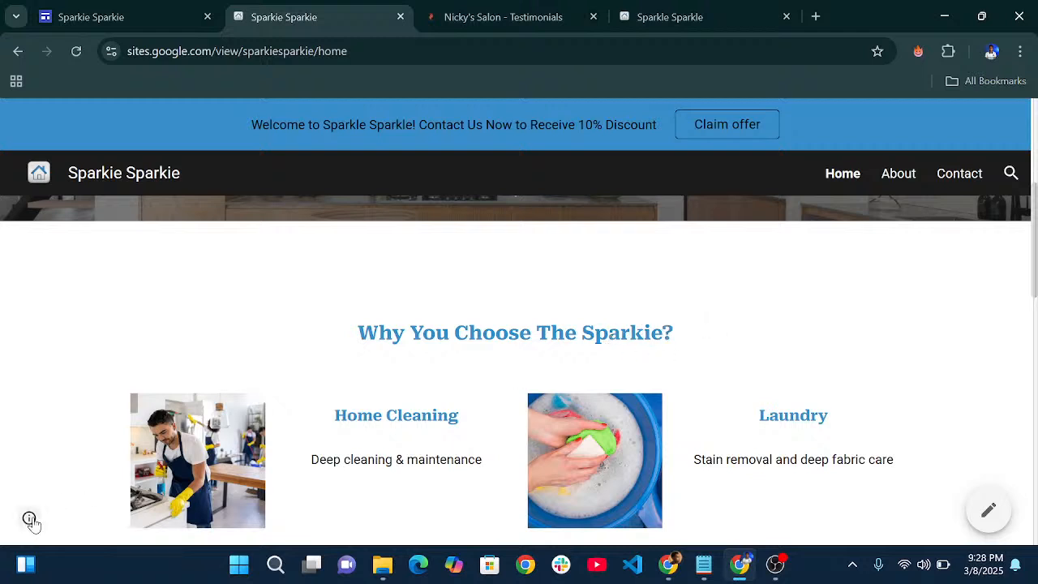
- Confirm the info icon no longer shows the last-updated time, then return to the editor
mouse_move(31, 522)
scroll(670, 360, "down", 3)
scroll(660, 352, "up", 7)
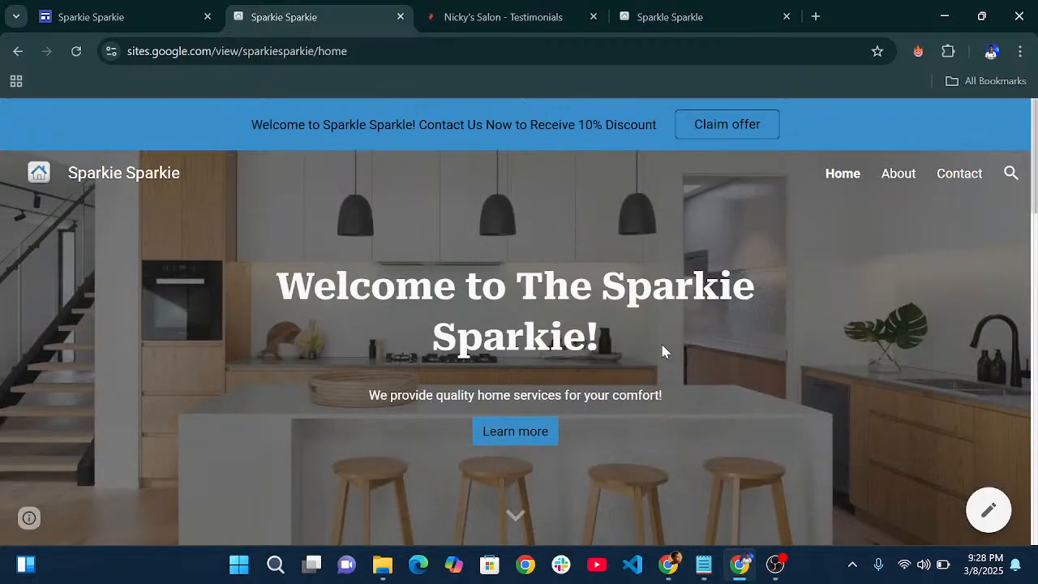
left_click(24, 527)
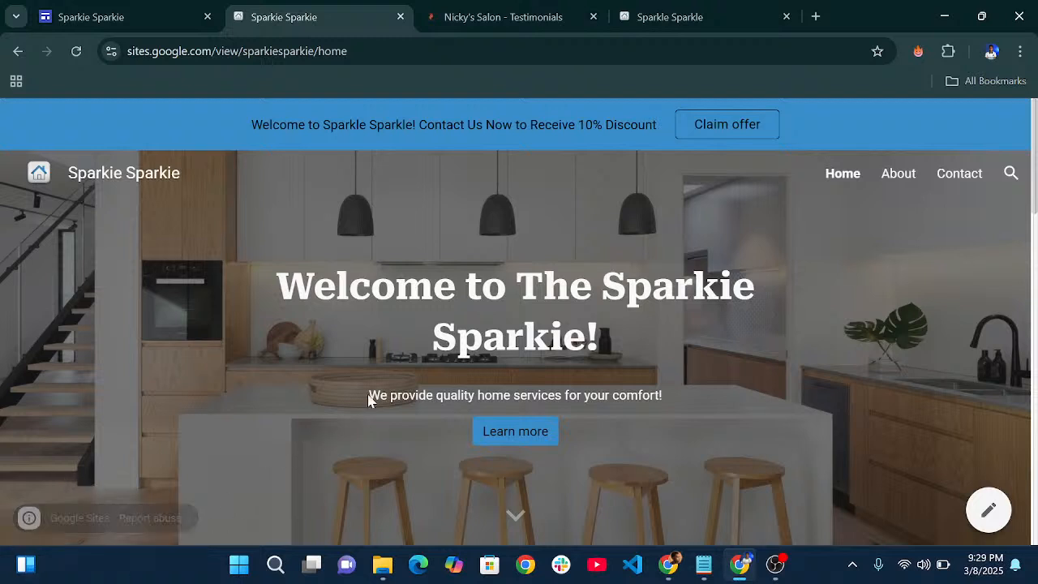
scroll(408, 372, "down", 1)
scroll(407, 372, "down", 3)
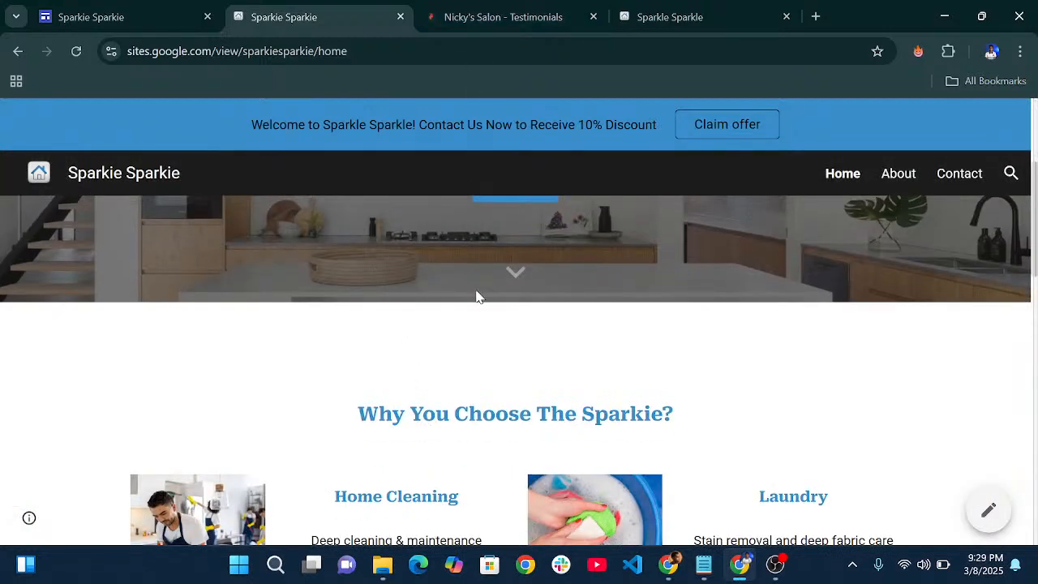
scroll(475, 295, "up", 3)
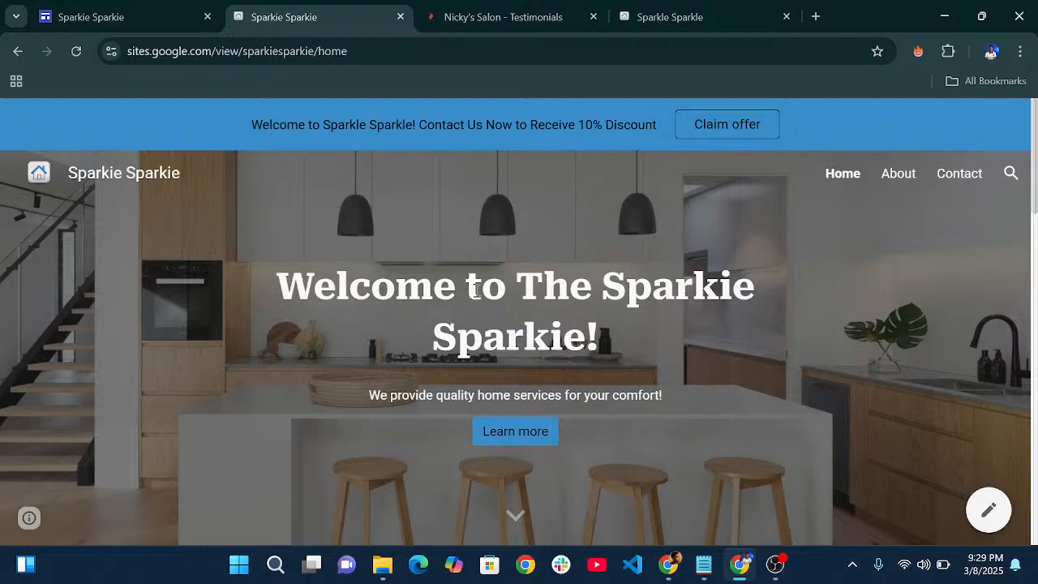
scroll(422, 333, "down", 10)
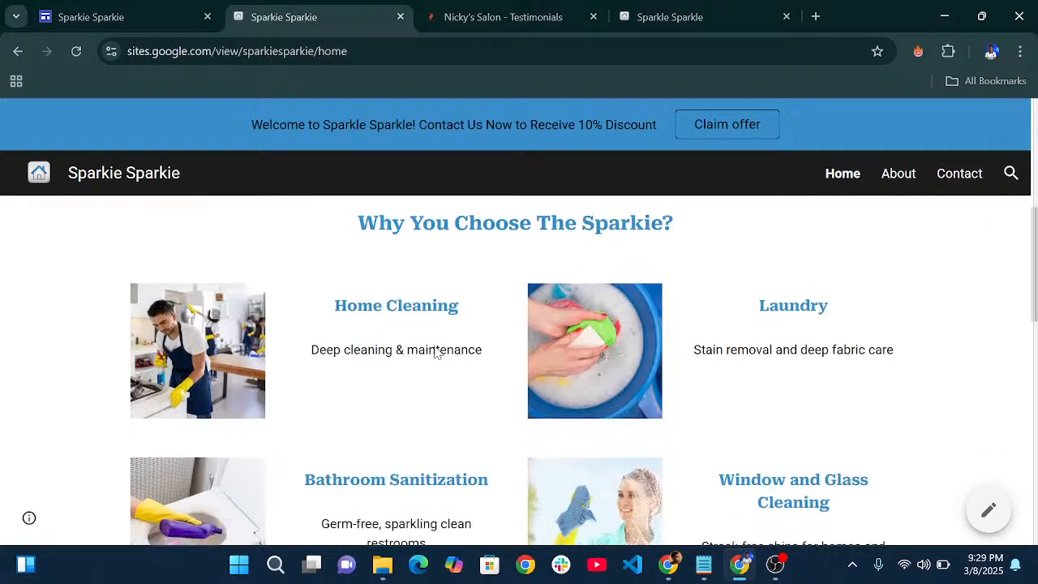
scroll(437, 354, "down", 3)
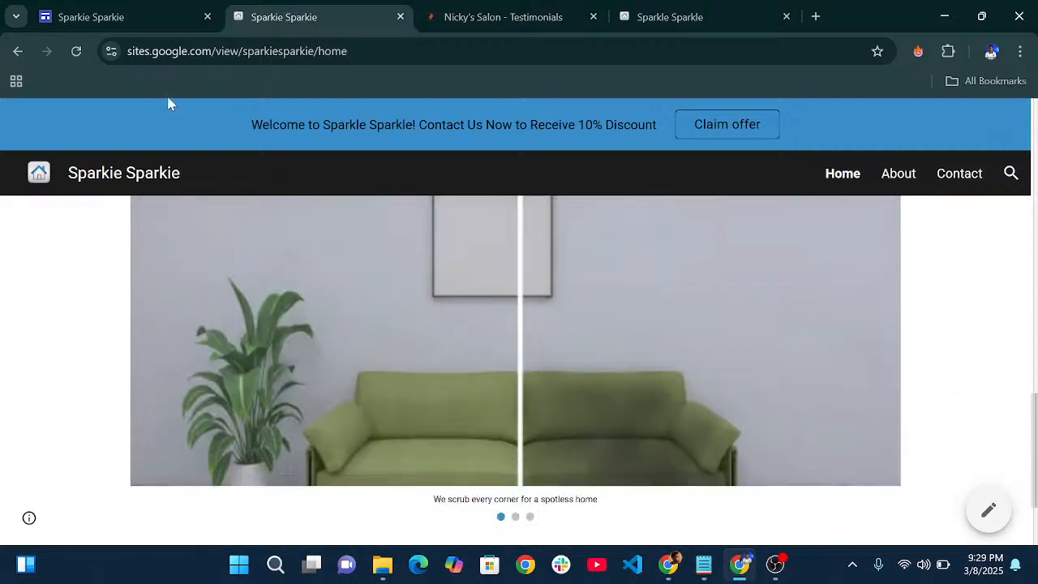
left_click(146, 12)
scroll(908, 303, "up", 5)
- Review the live Sparkie Sparkie home page with its 10% discount banner
scroll(908, 340, "down", 7)
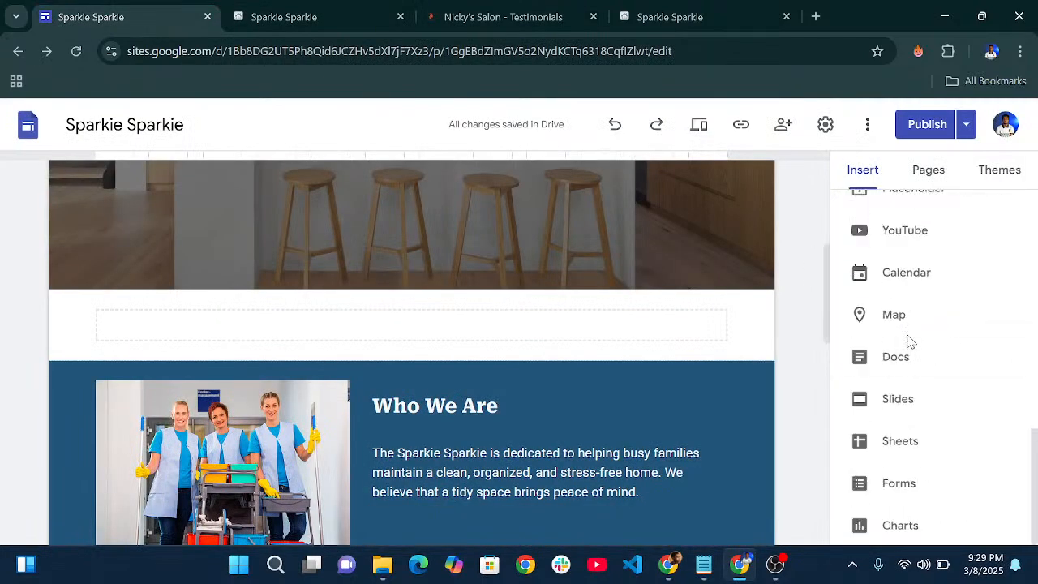
scroll(939, 278, "up", 10)
scroll(943, 359, "down", 8)
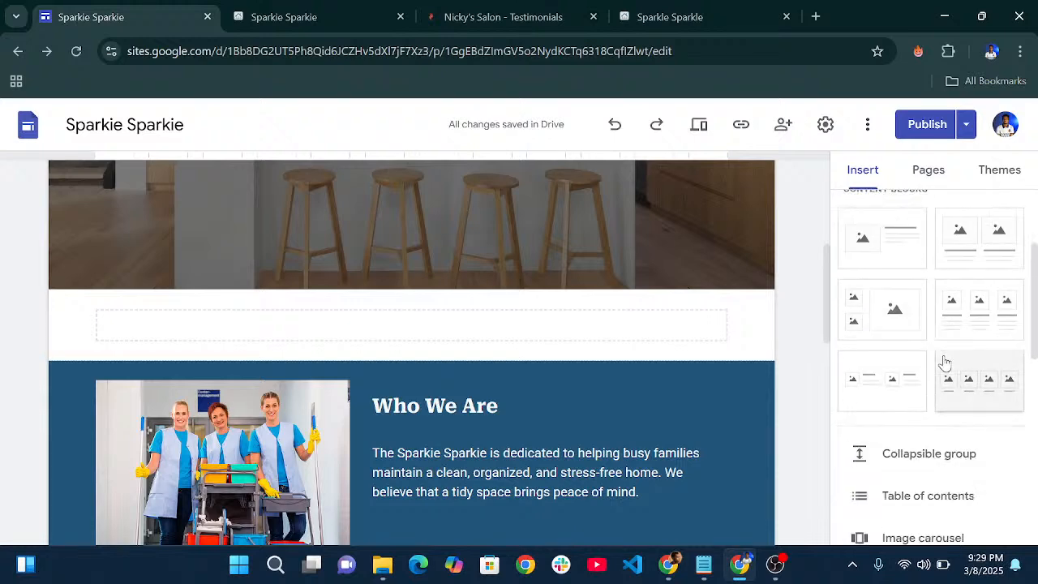
scroll(742, 397, "down", 5)
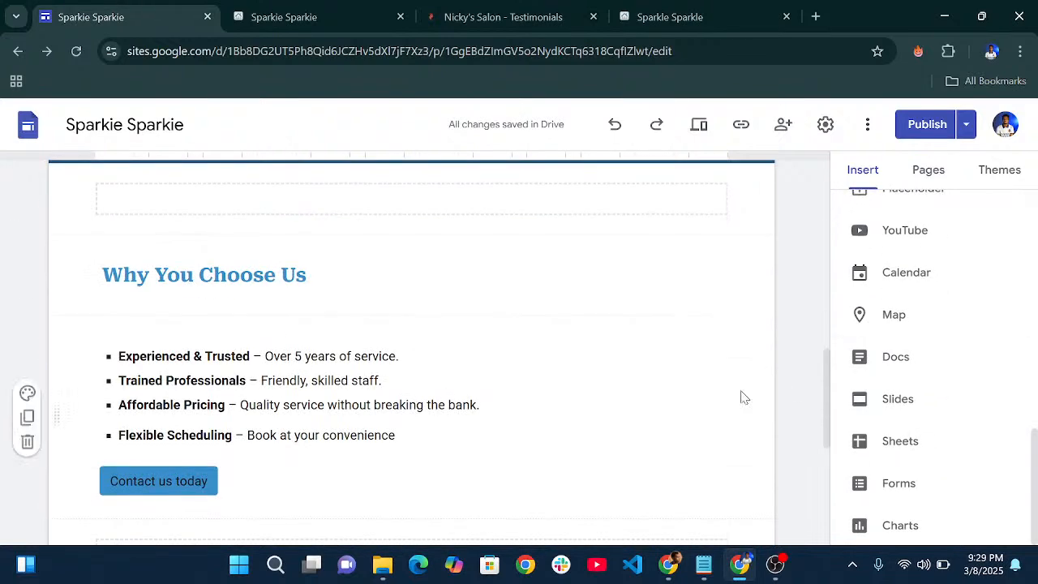
scroll(743, 398, "up", 4)
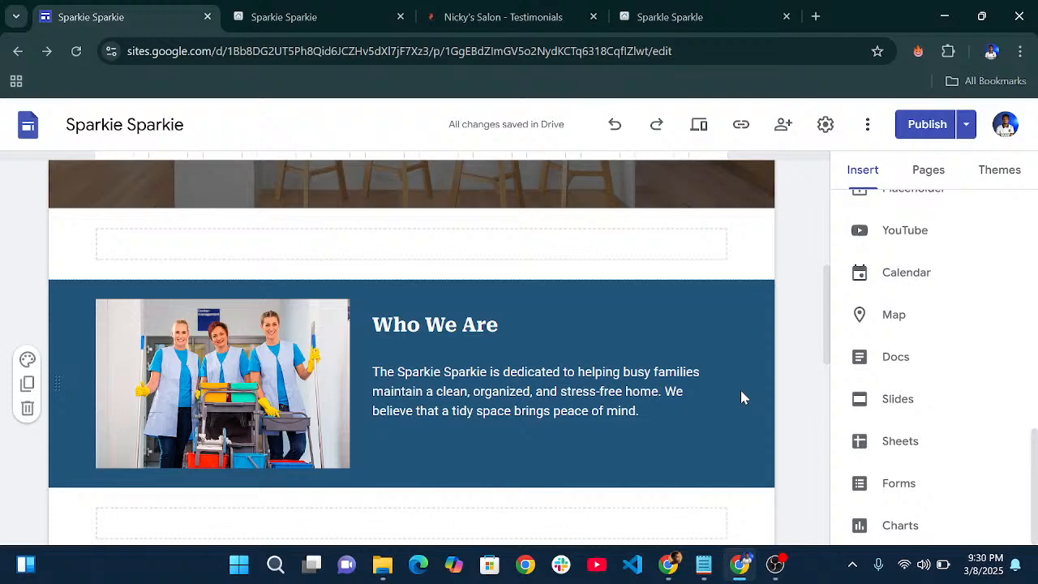
left_click(359, 14)
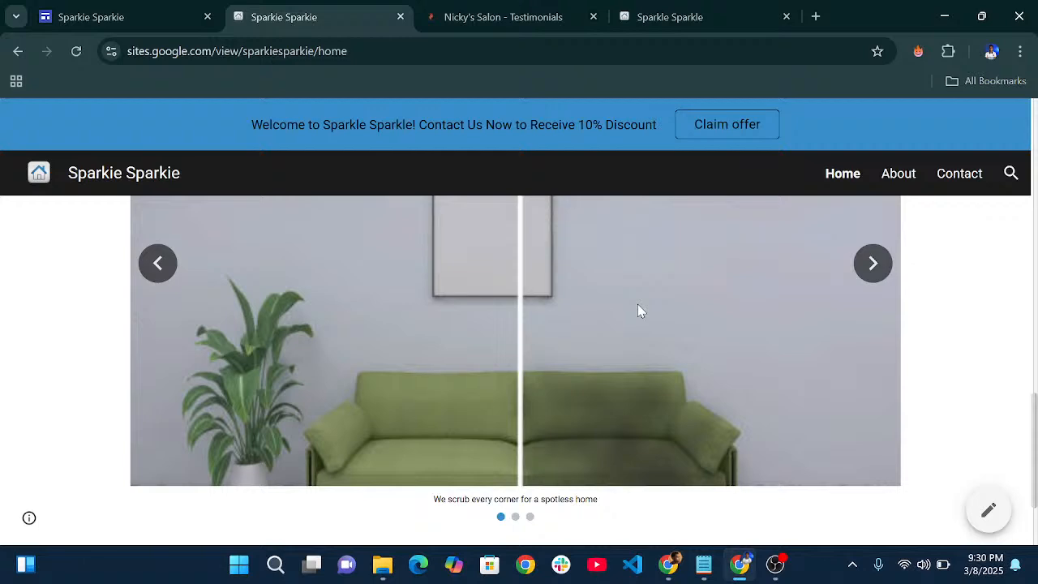
scroll(645, 311, "up", 7)
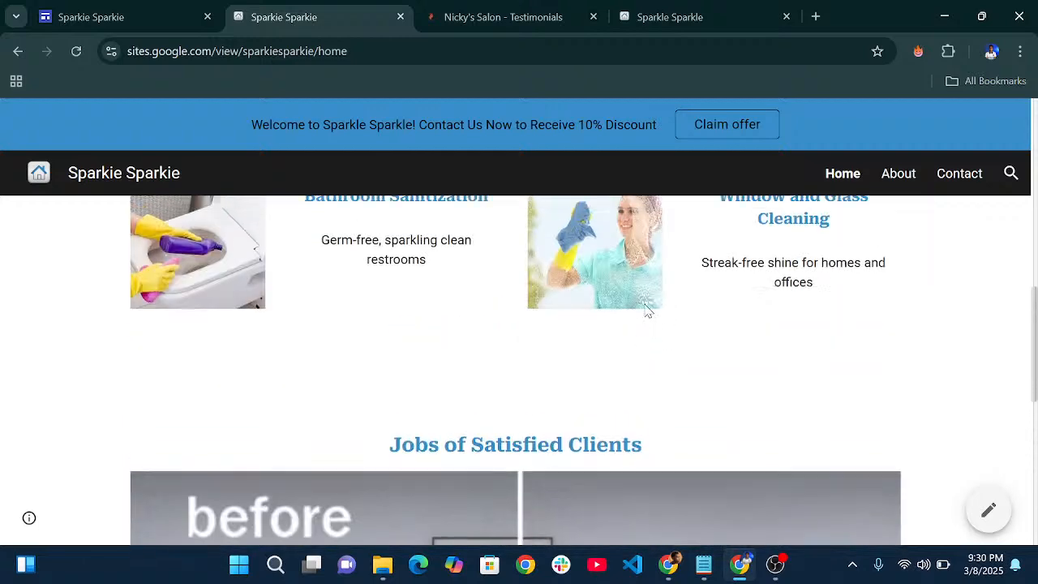
scroll(645, 310, "up", 5)
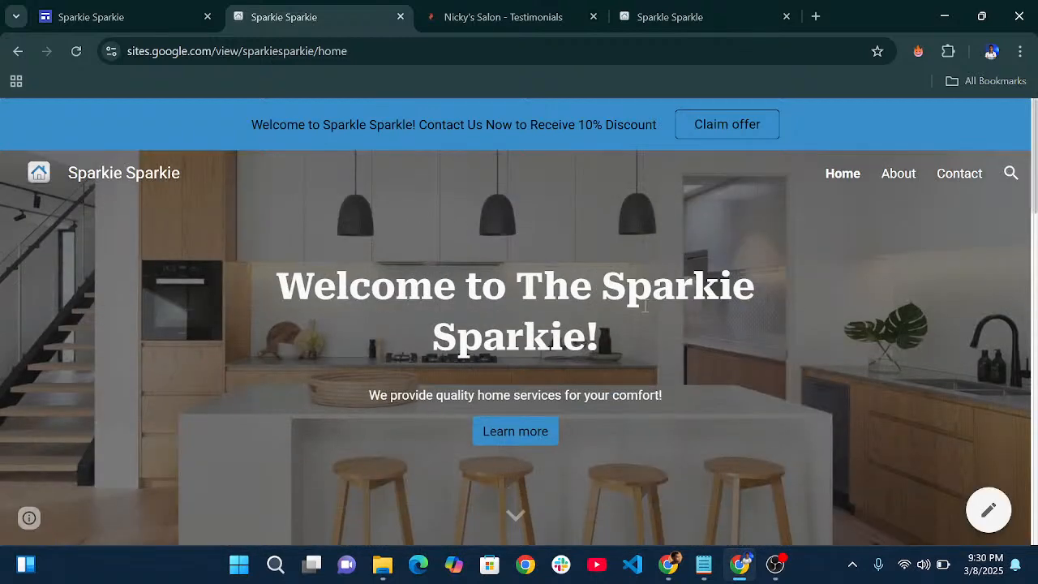